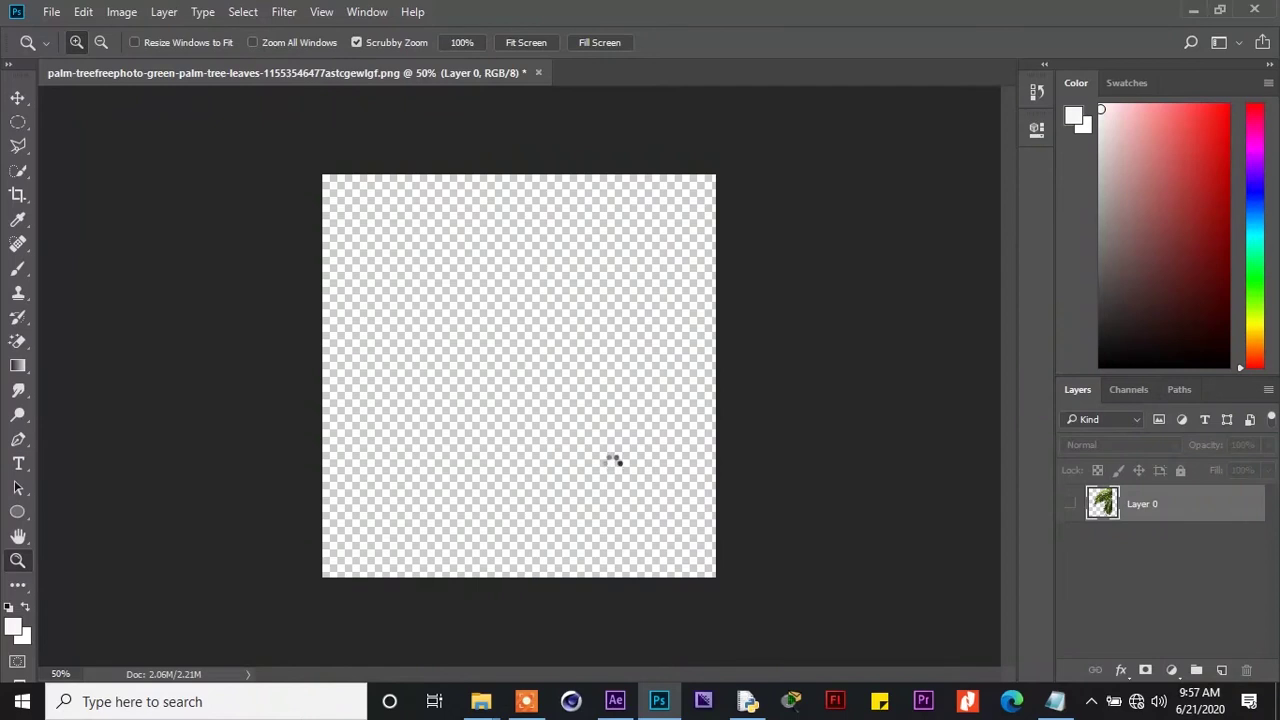
Scale the placed education emblem to fill the canvas, centre it, and commit the transform
{"action": "left_click_drag", "start_coordinate": [606, 379], "coordinate": [513, 292]}
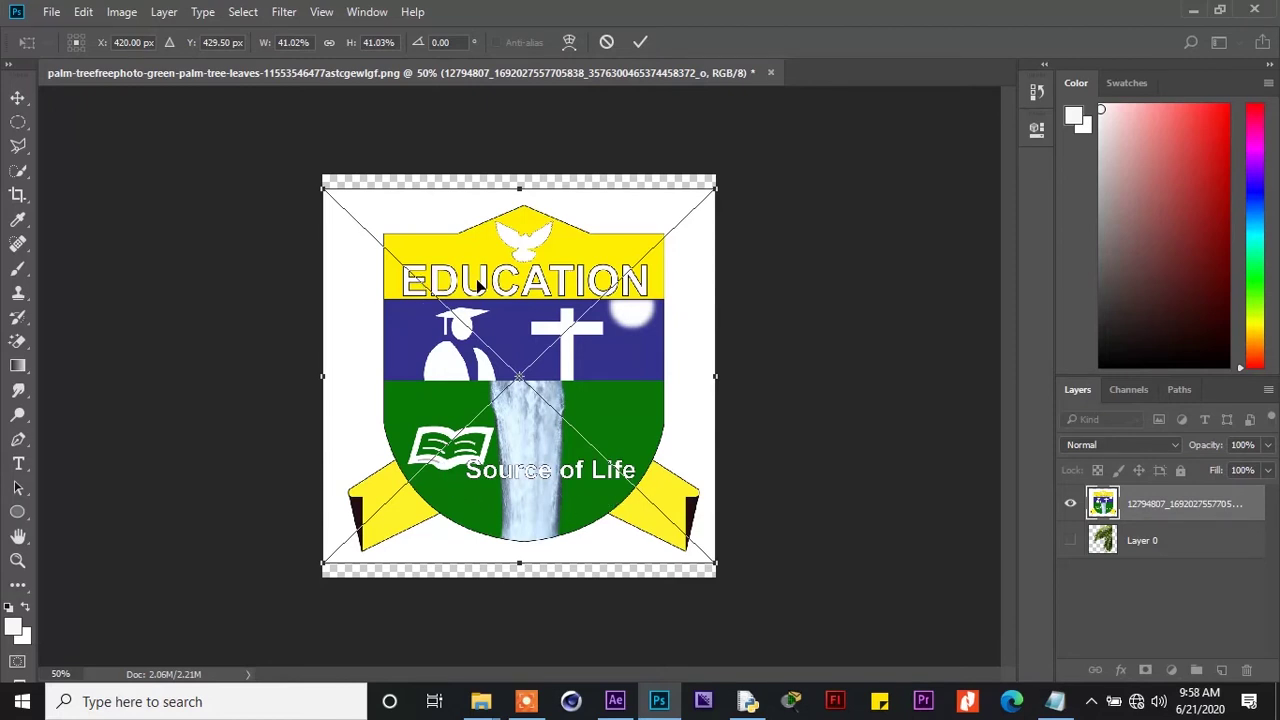
{"action": "key", "text": "Return"}
{"action": "key", "text": "z"}
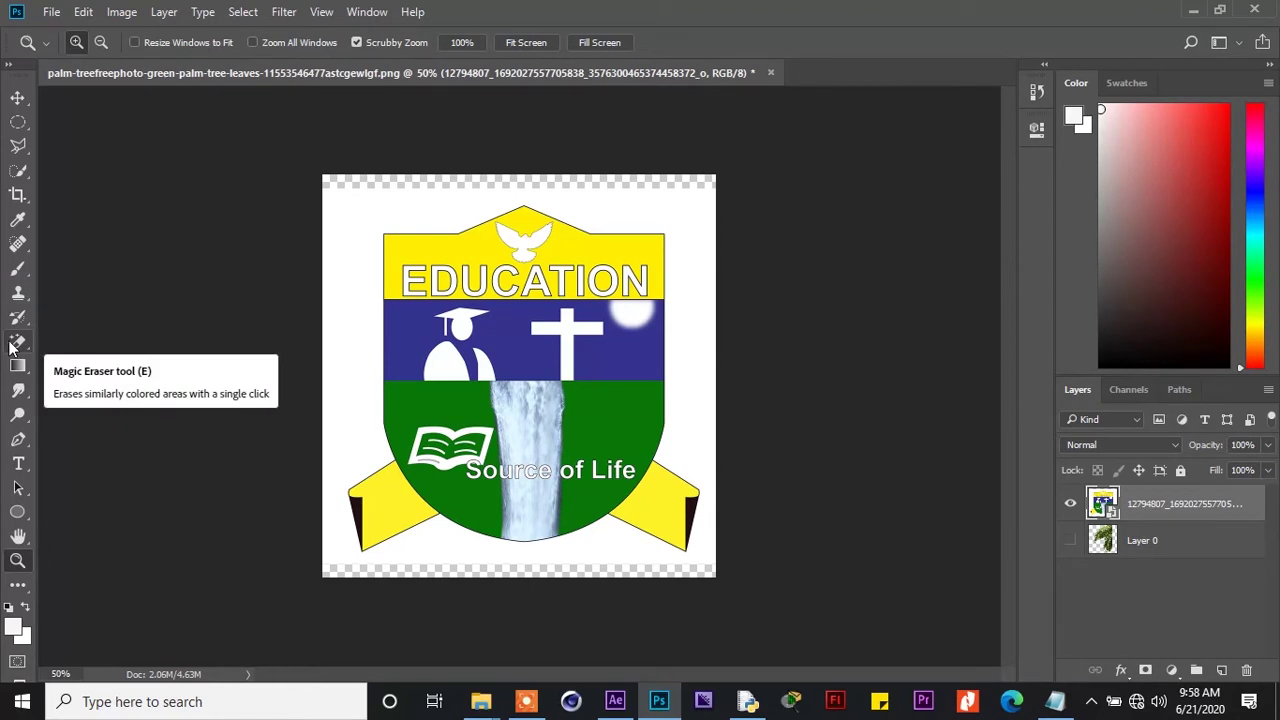
Rasterize the emblem layer, erase its white background with the Magic Eraser, and nudge it into place
{"action": "left_click", "coordinate": [14, 343]}
{"action": "left_click", "coordinate": [368, 211]}
{"action": "key", "text": "Return"}
{"action": "left_click", "coordinate": [368, 212]}
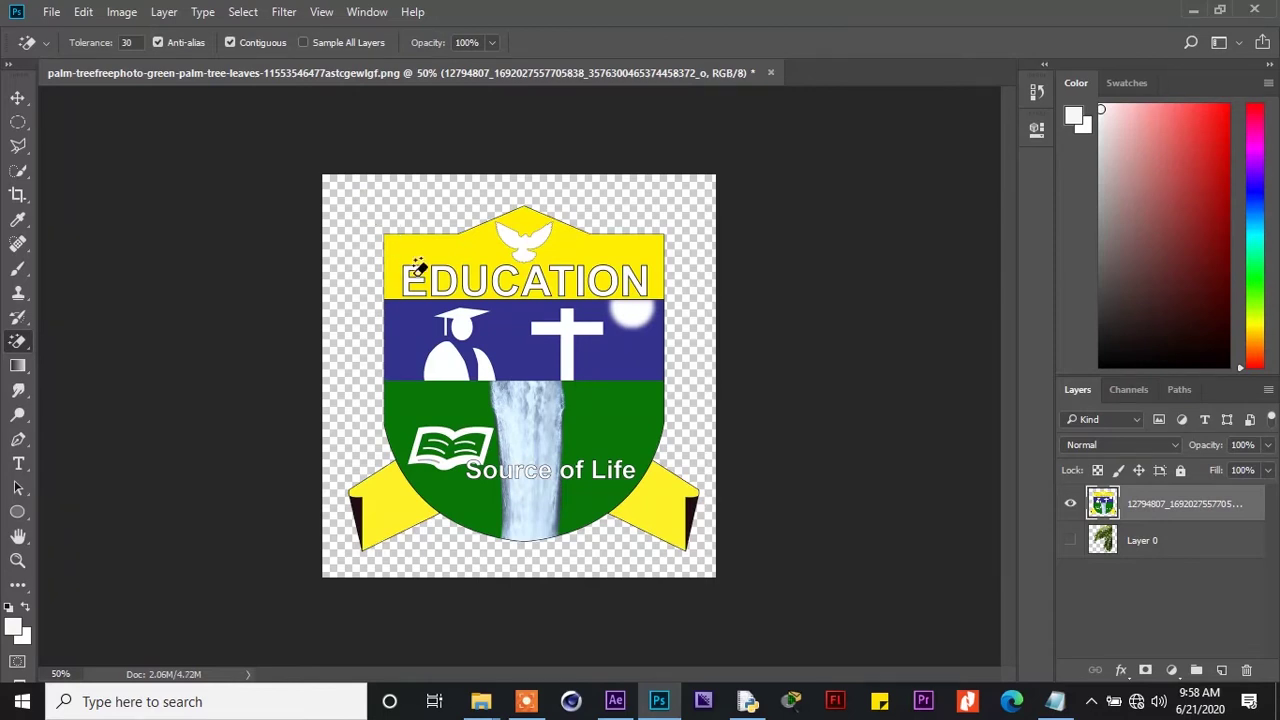
{"action": "left_click", "coordinate": [17, 98]}
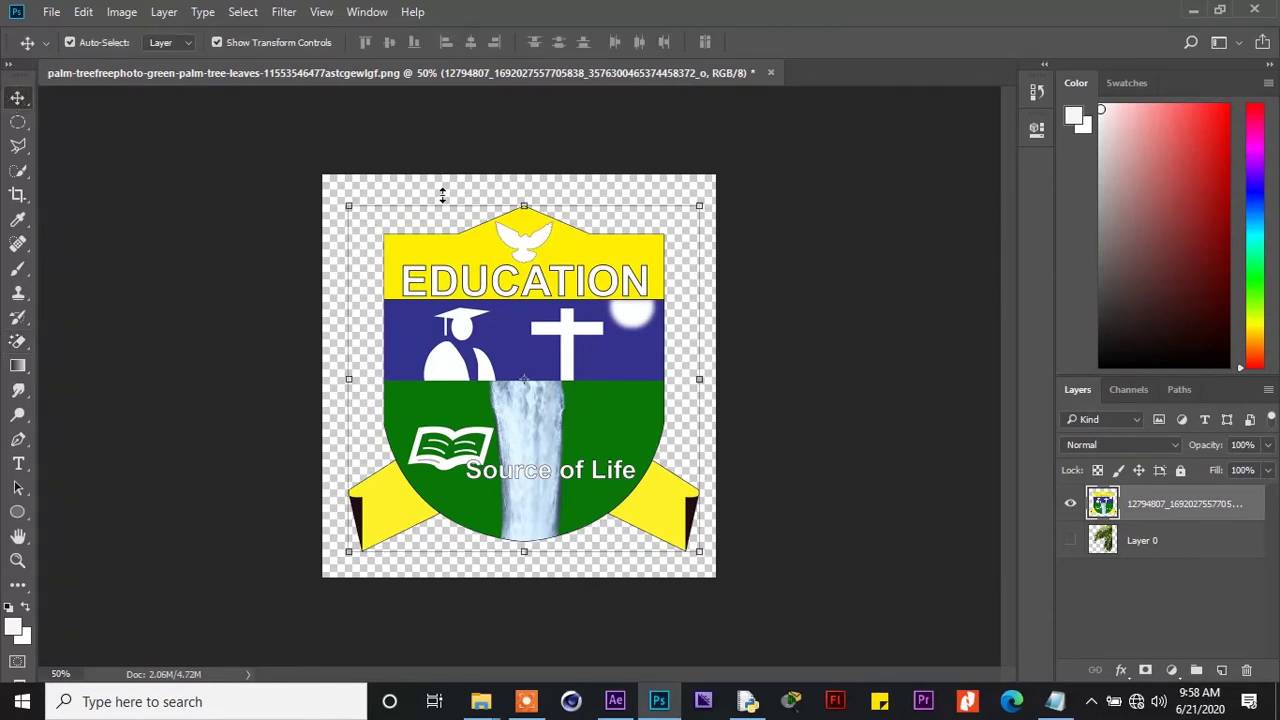
{"action": "left_click_drag", "start_coordinate": [452, 275], "coordinate": [458, 282]}
Save the emblem as PNG 'RUCU LOGO' in the desktop's New folder with default PNG options
{"action": "left_click", "coordinate": [51, 12]}
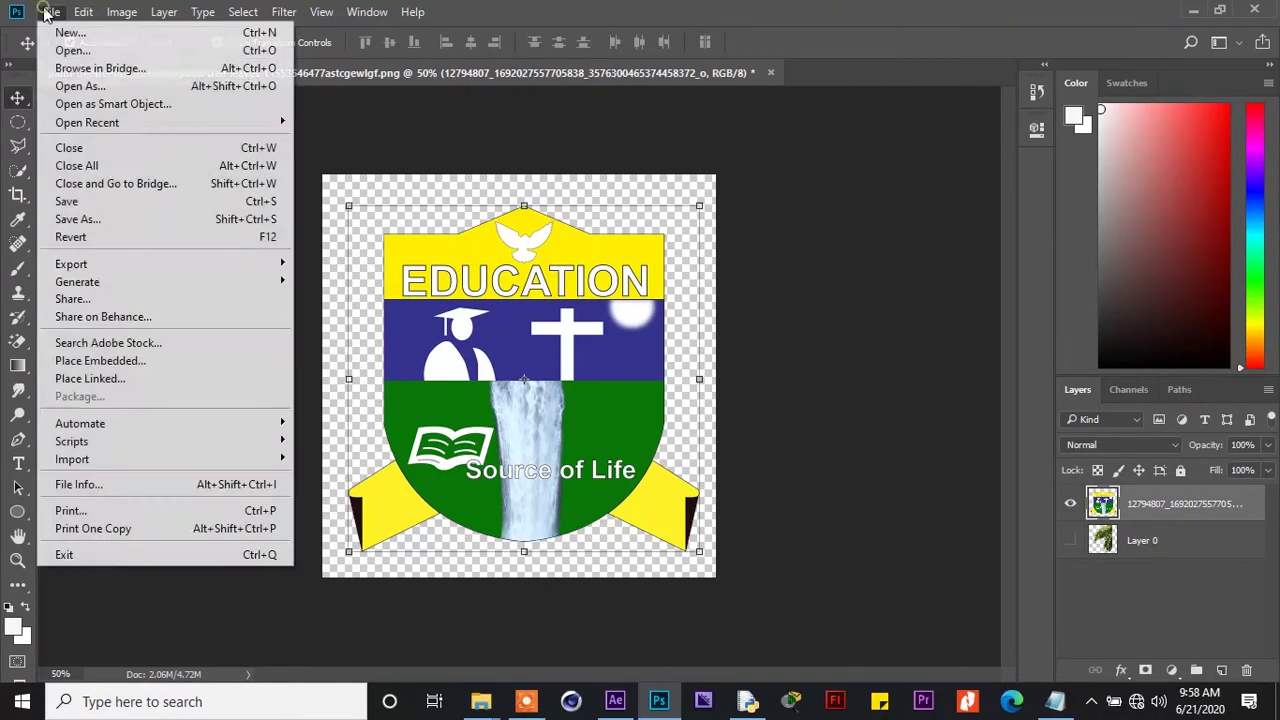
{"action": "left_click", "coordinate": [77, 219]}
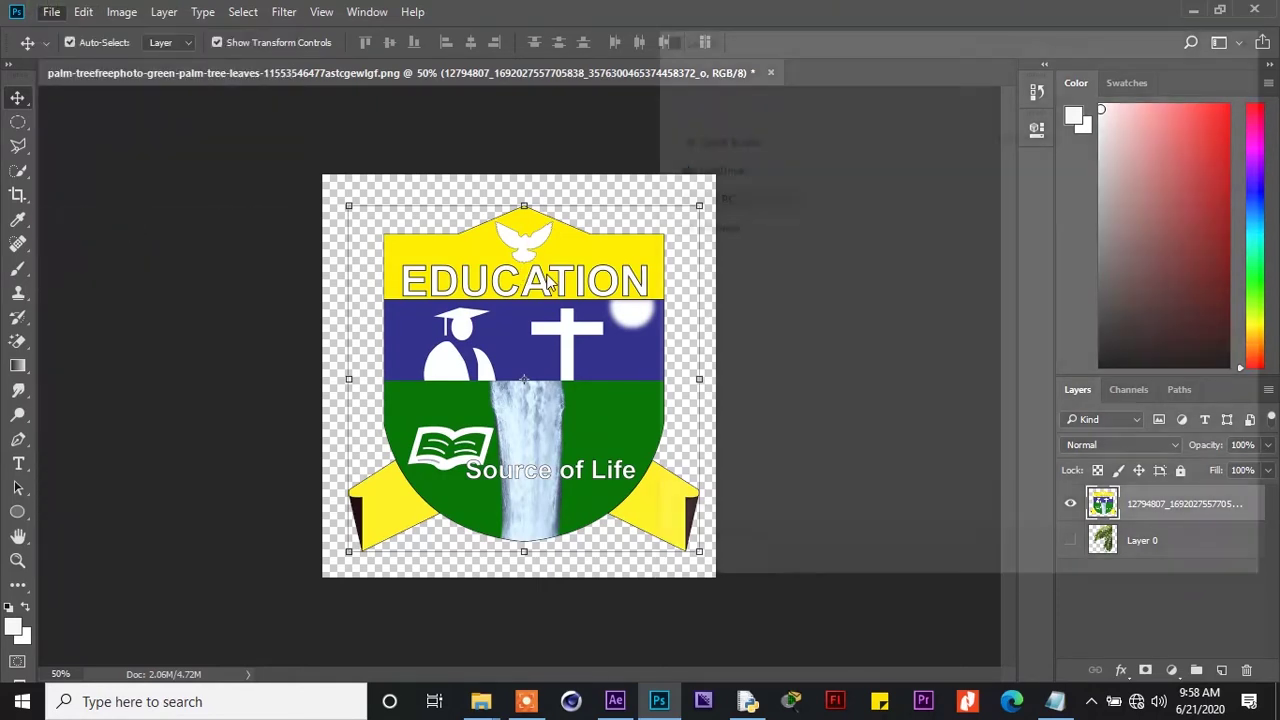
{"action": "left_click", "coordinate": [843, 396]}
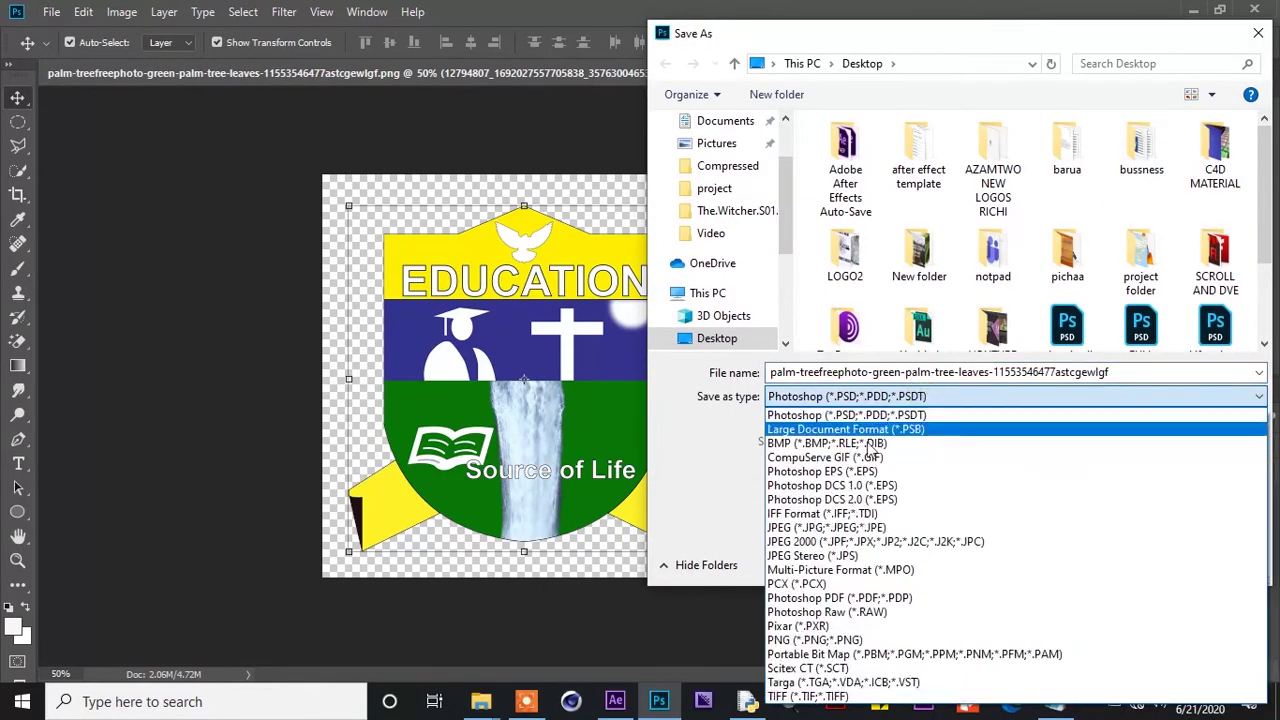
{"action": "left_click", "coordinate": [815, 640]}
{"action": "double_click", "coordinate": [858, 371]}
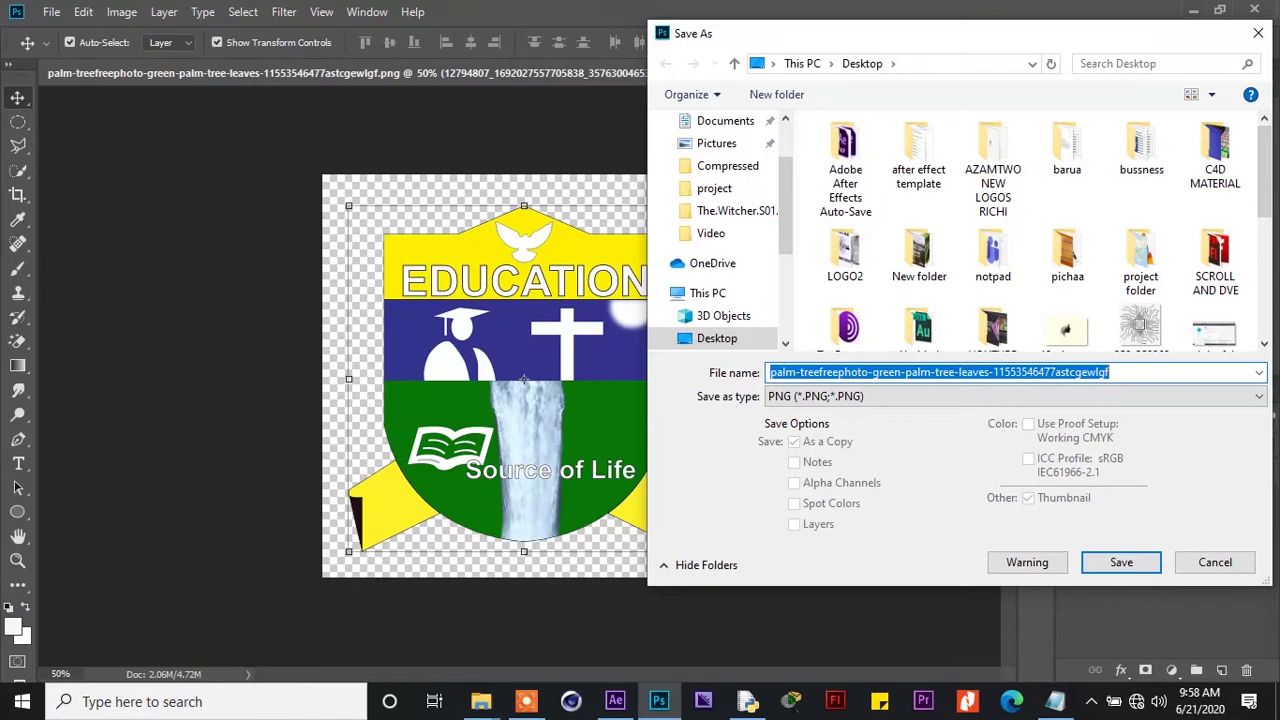
{"action": "type", "text": "RUCU LOGO"}
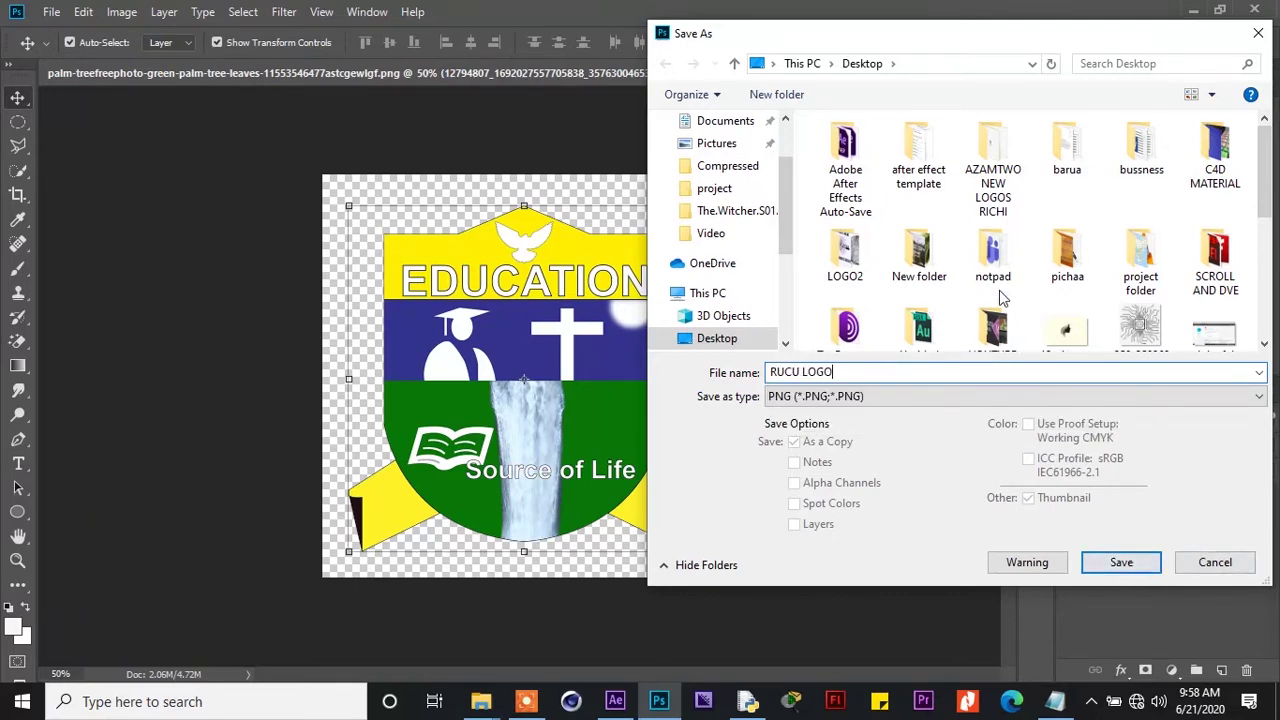
{"action": "double_click", "coordinate": [919, 250]}
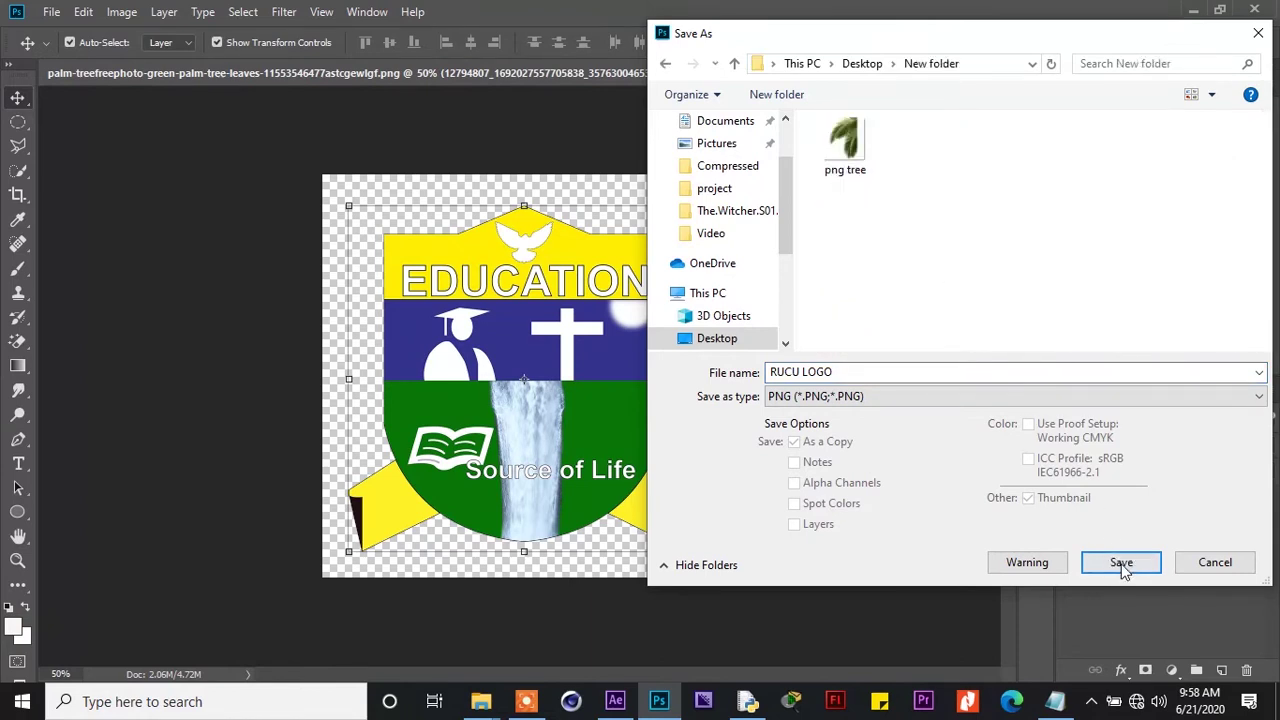
{"action": "left_click", "coordinate": [1121, 562]}
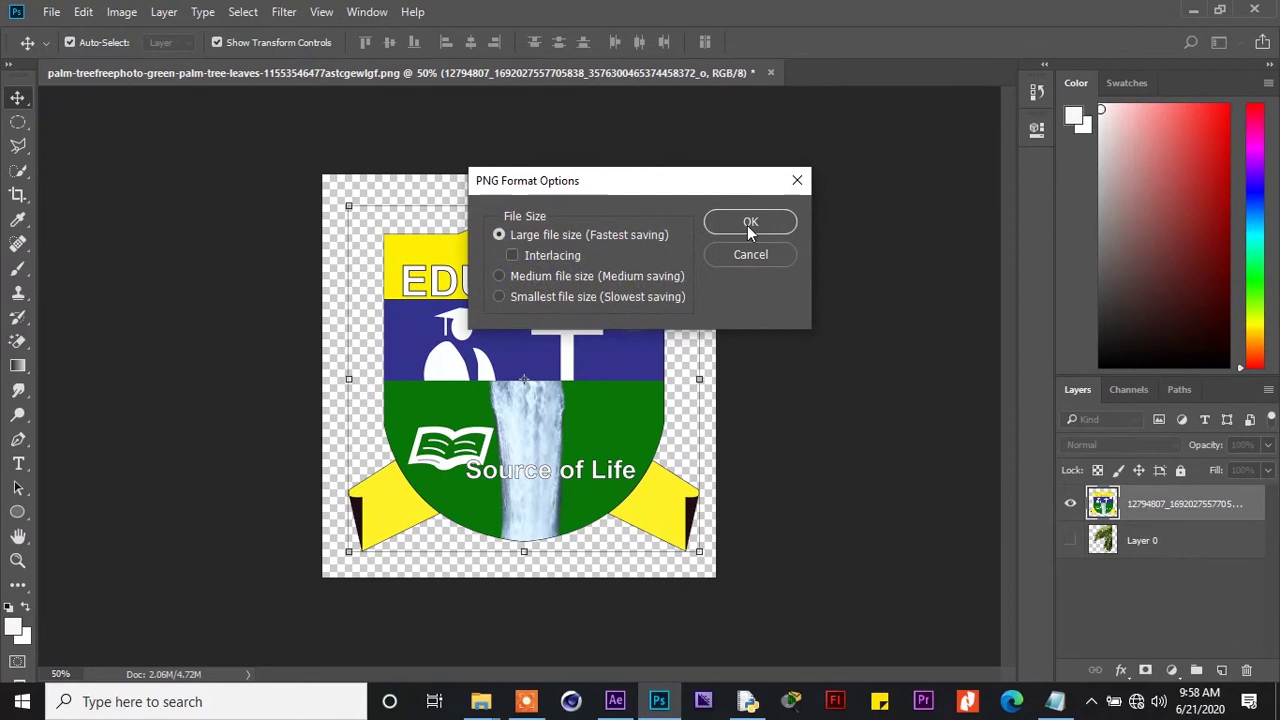
{"action": "left_click", "coordinate": [748, 222]}
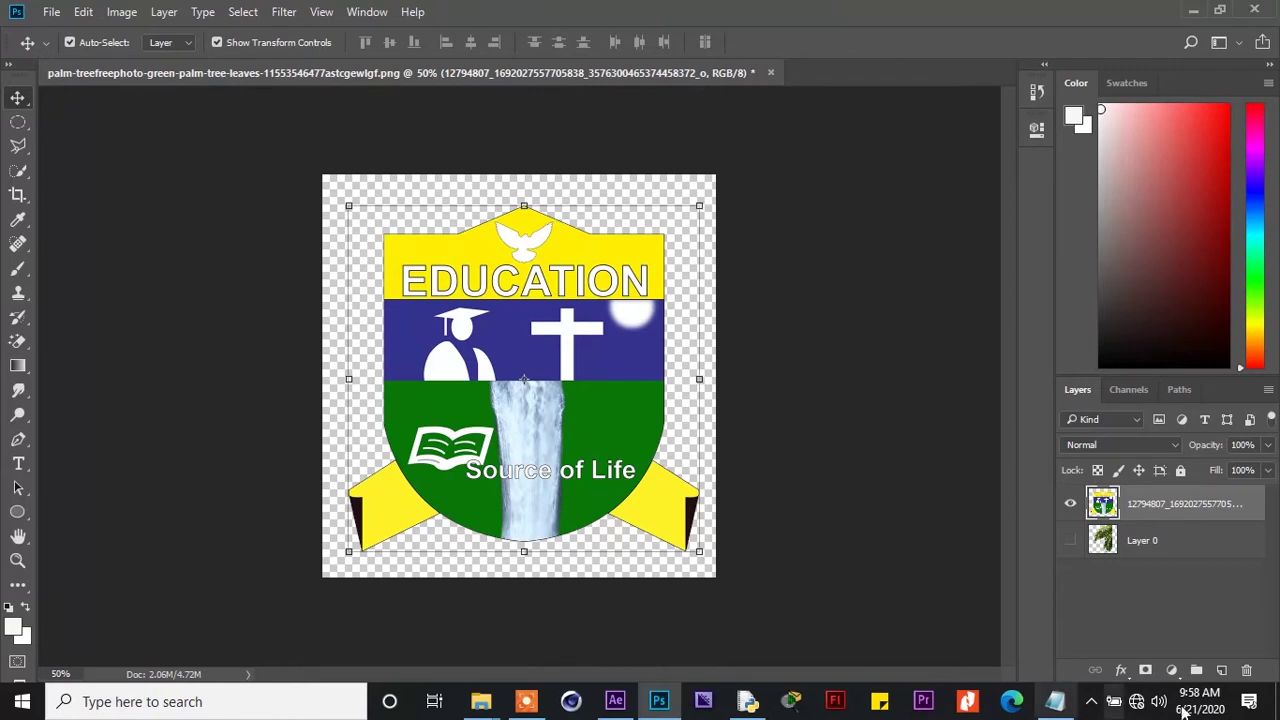
{"action": "key", "text": "super+d"}
Check the desktop's New folder of campus photos and emblem, then close its window
{"action": "double_click", "coordinate": [1080, 285]}
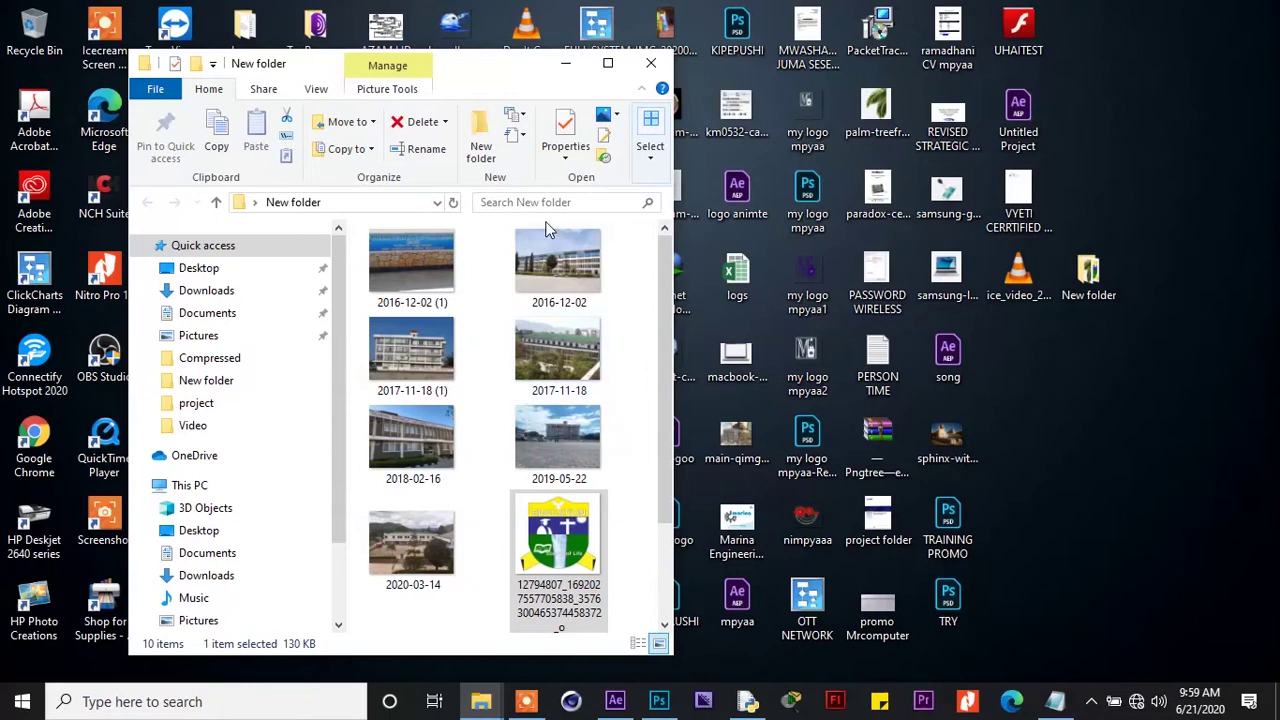
{"action": "left_click", "coordinate": [645, 66]}
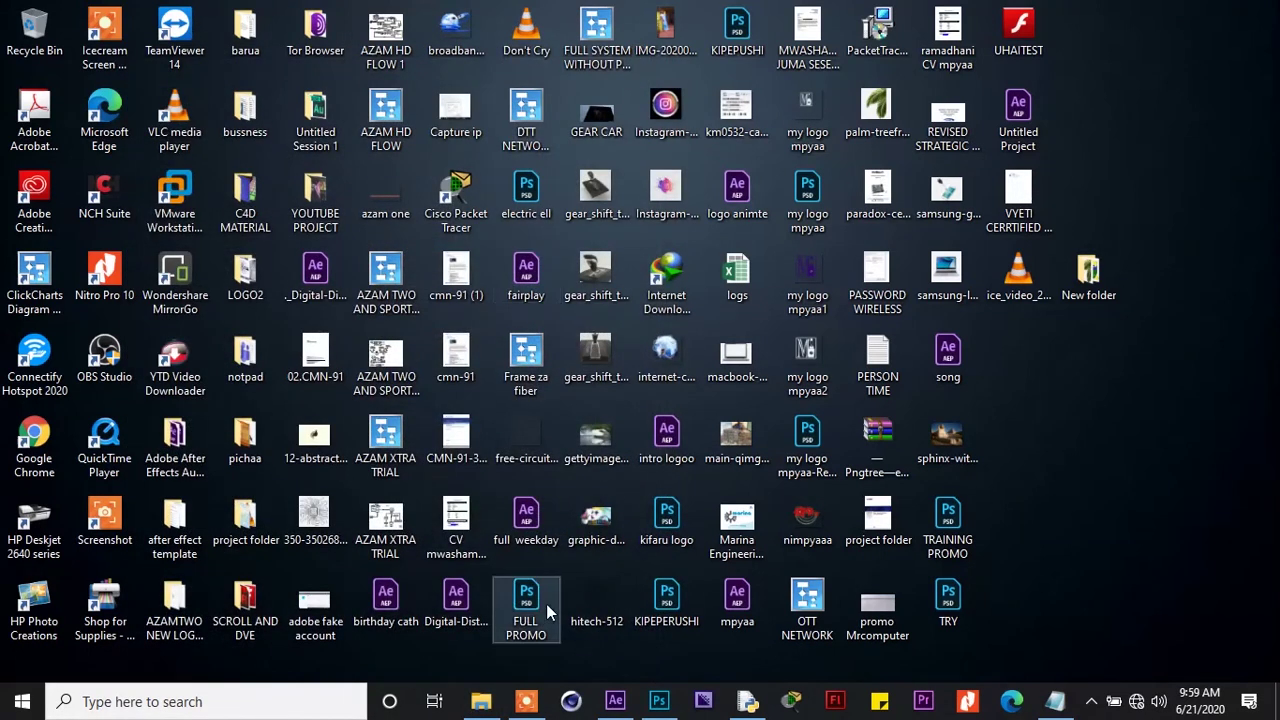
{"action": "mouse_move", "coordinate": [615, 708]}
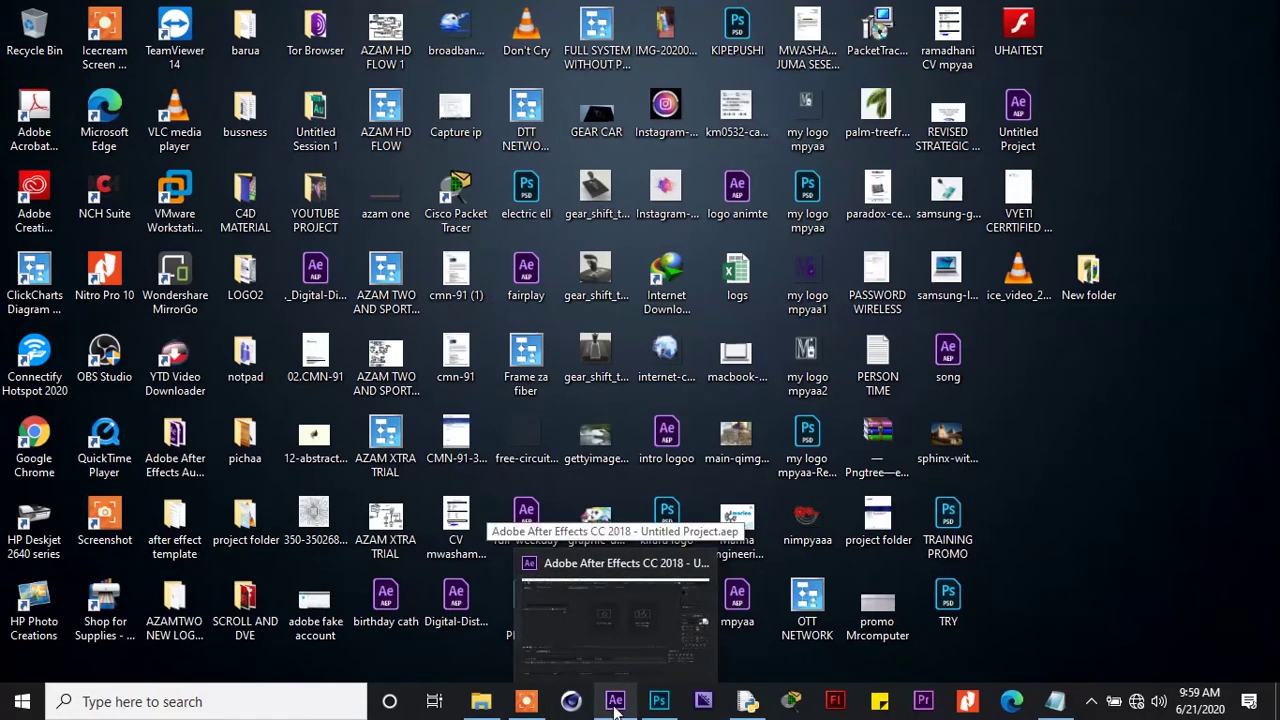
Return to After Effects and start a new empty project
{"action": "left_click", "coordinate": [615, 708]}
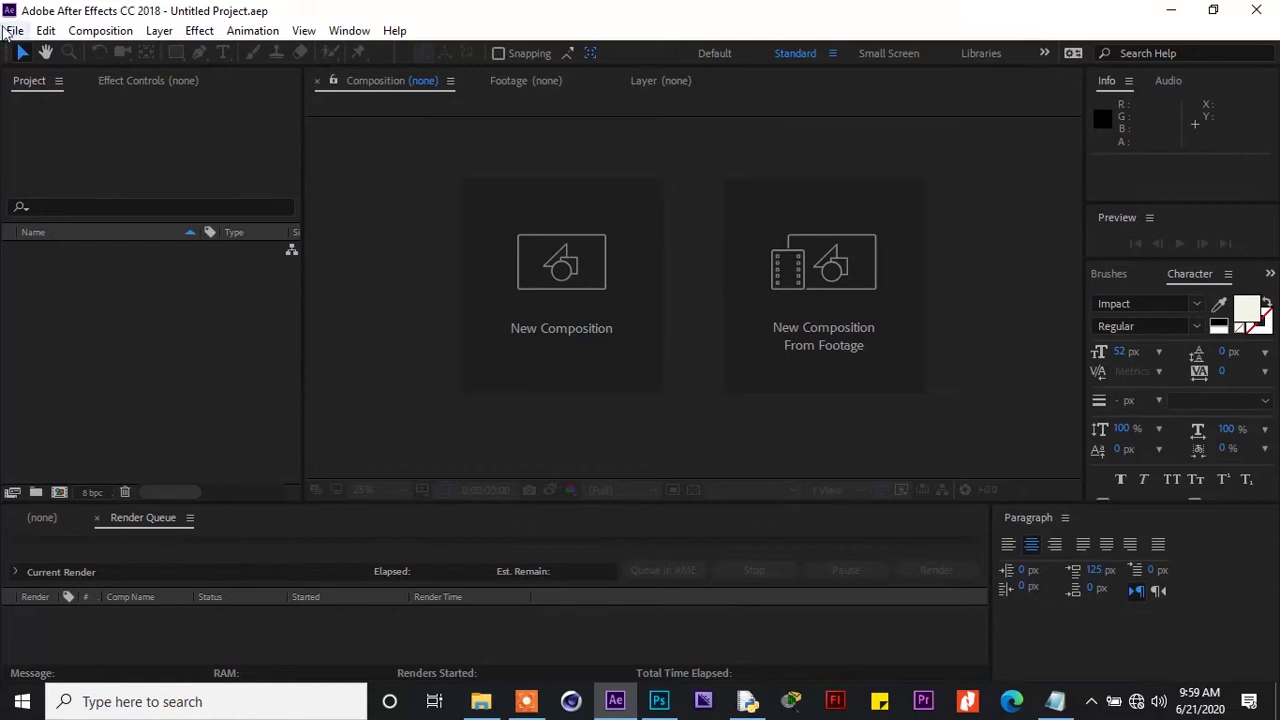
{"action": "left_click", "coordinate": [14, 30]}
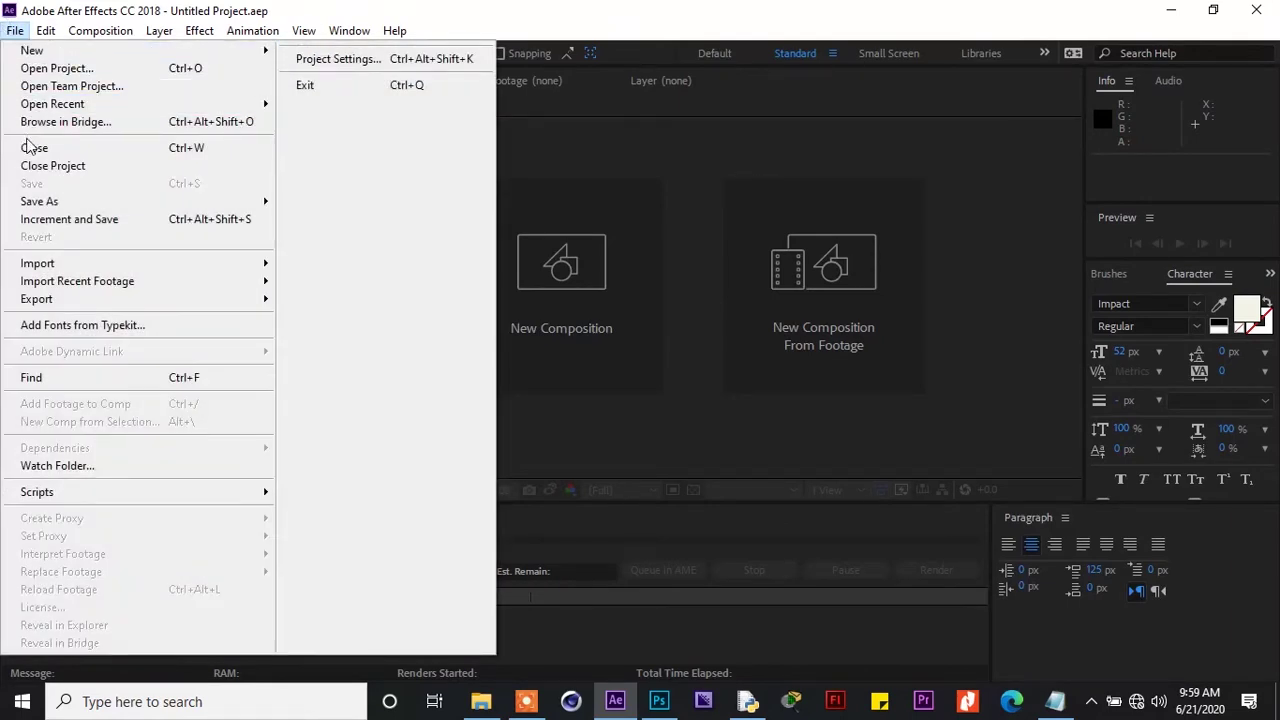
{"action": "mouse_move", "coordinate": [50, 52]}
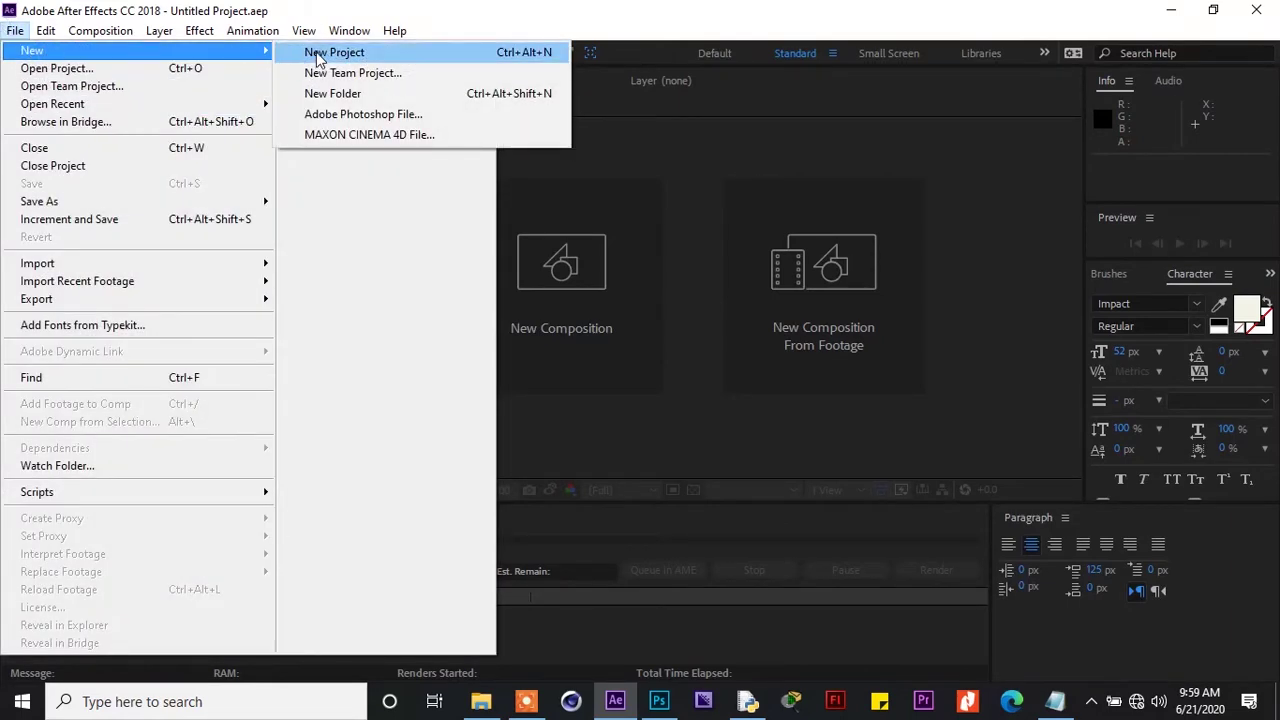
{"action": "left_click", "coordinate": [314, 54]}
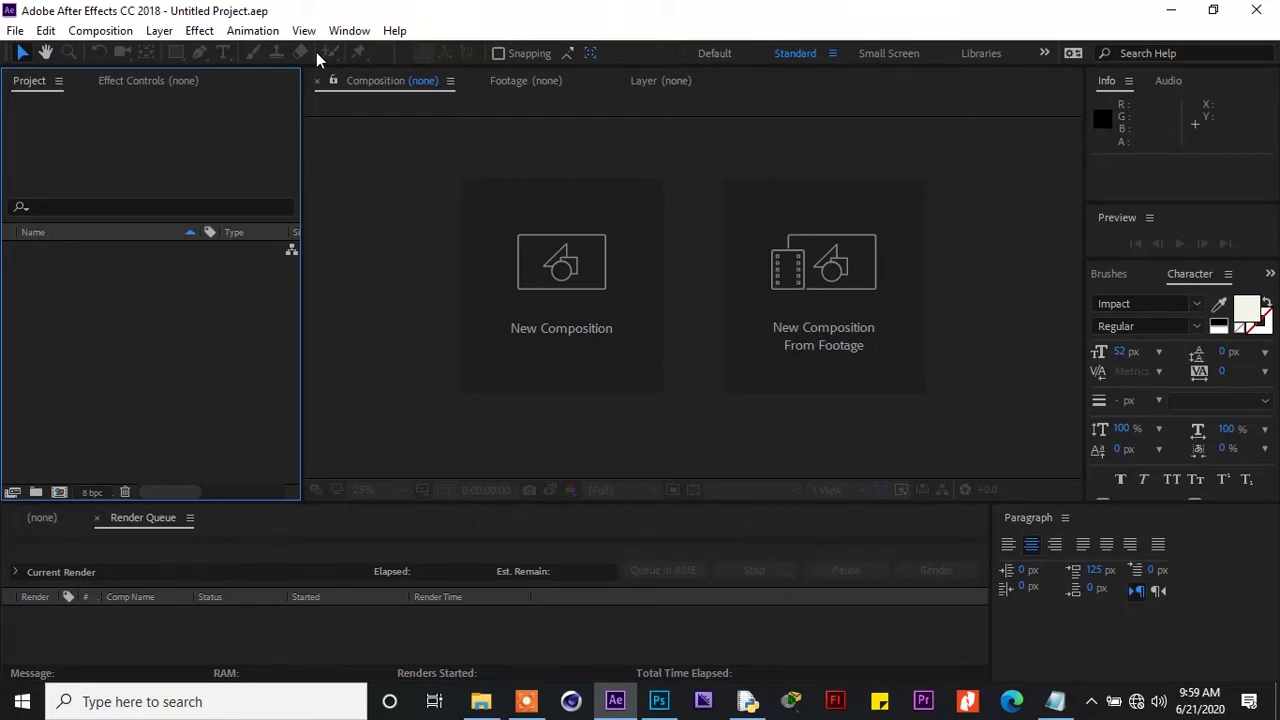
{"action": "left_click", "coordinate": [426, 217]}
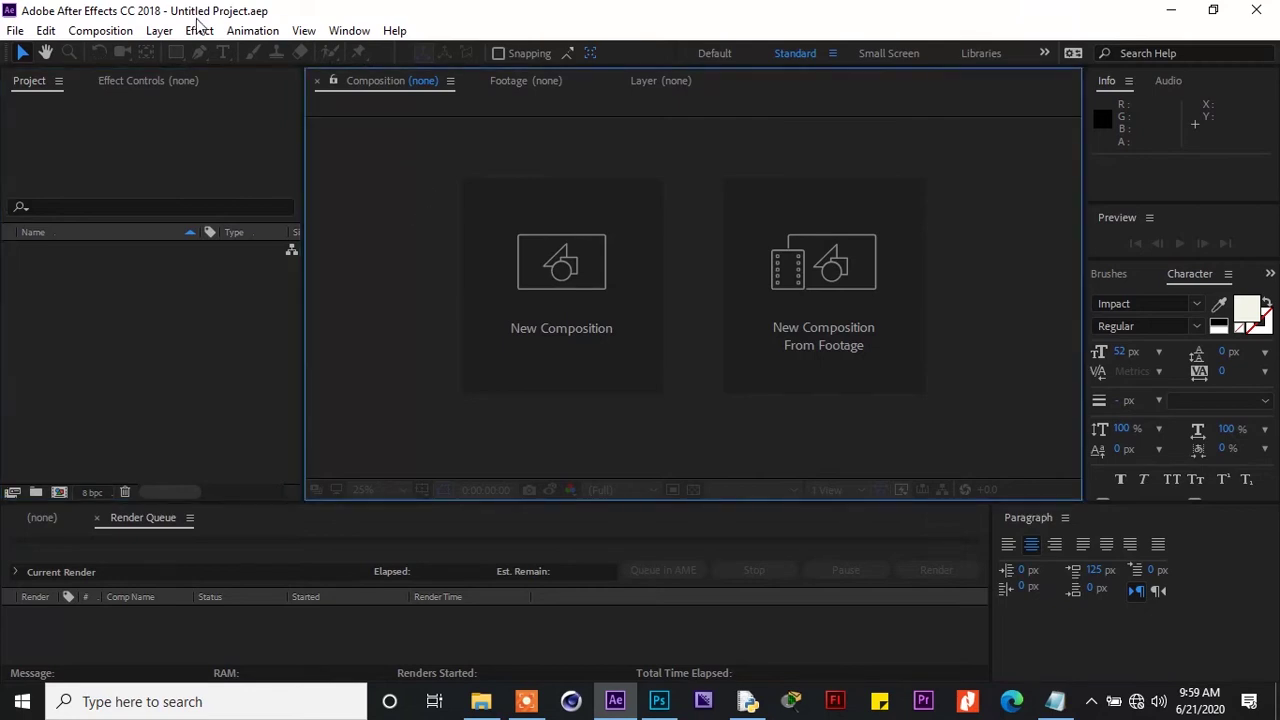
{"action": "left_click", "coordinate": [85, 31]}
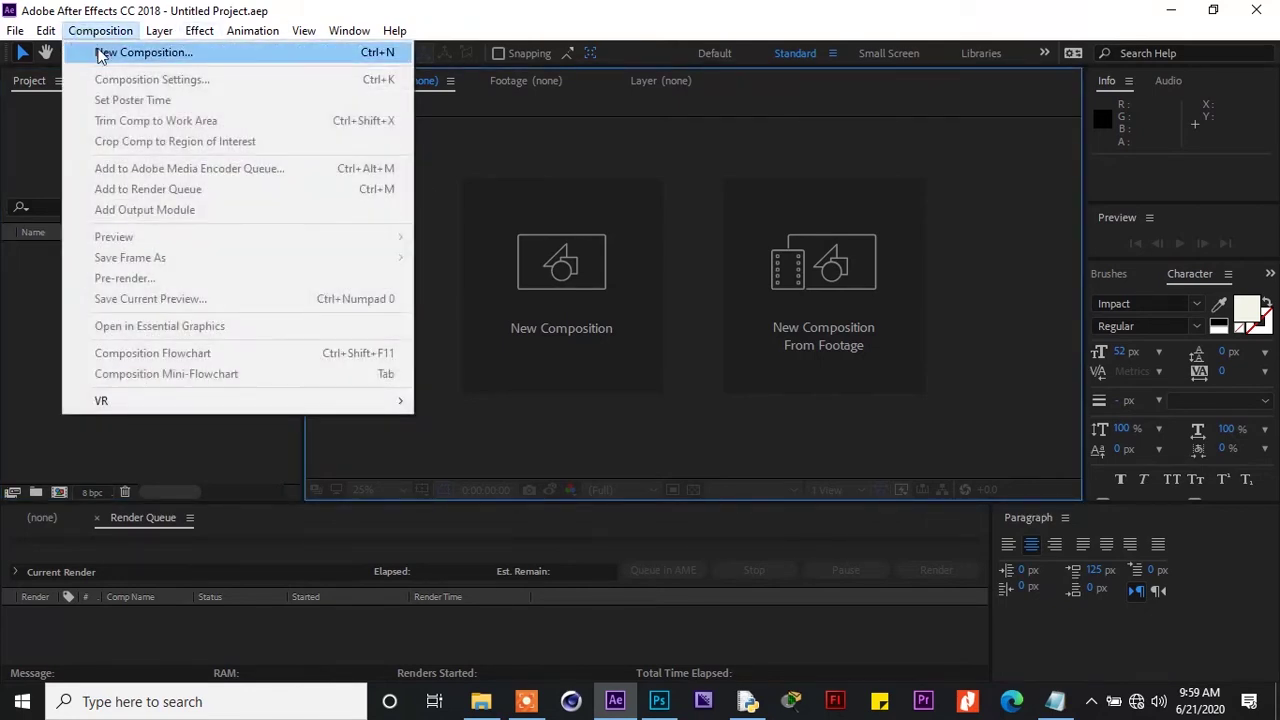
Create Comp 1 at HDTV 1080 25, 0:00:44:19 long, with a Deep Royal Blue background
{"action": "left_click", "coordinate": [98, 48]}
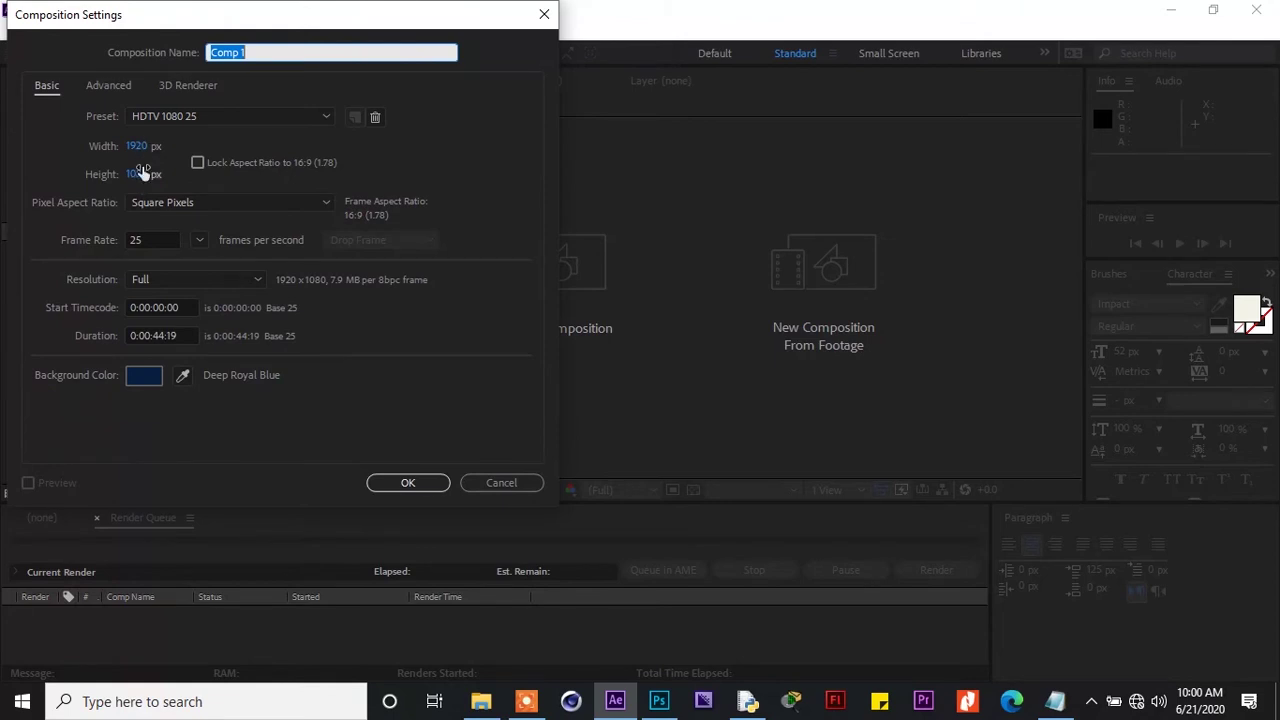
{"action": "left_click", "coordinate": [405, 483]}
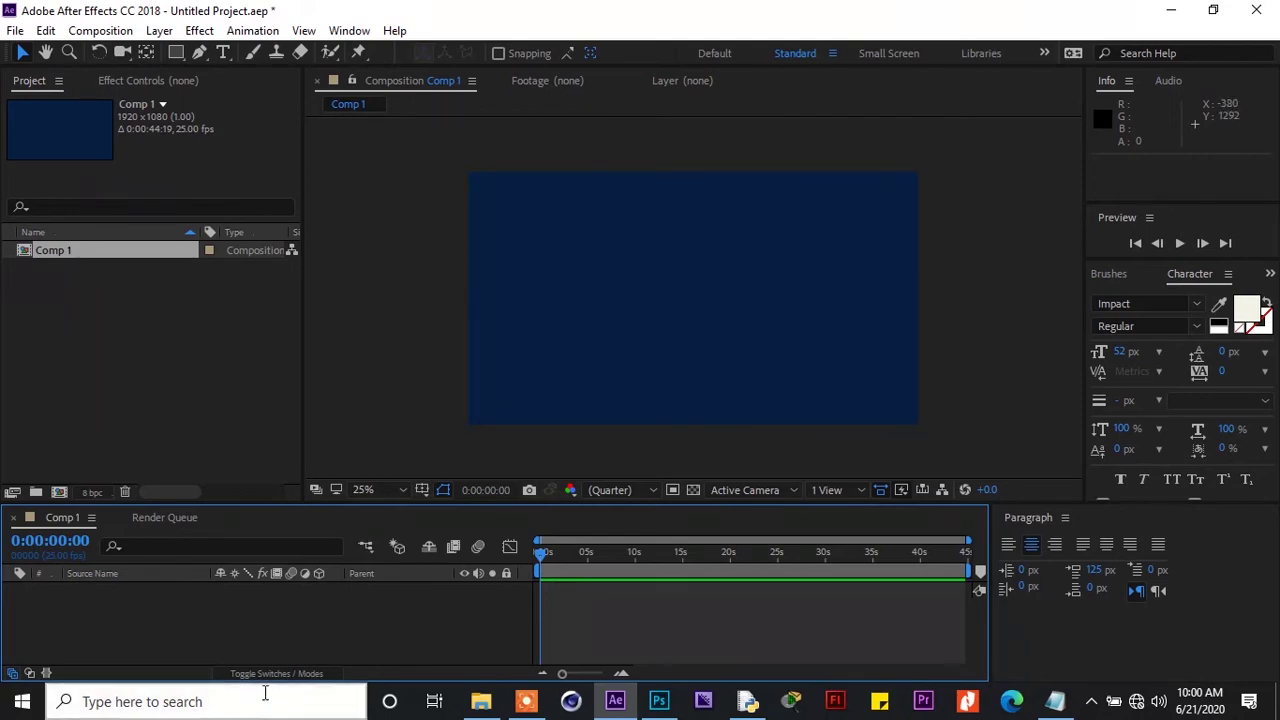
Add a full-frame 1920x1080 Medium Gray-Purple solid (957CA6) to Comp 1
{"action": "right_click", "coordinate": [278, 620]}
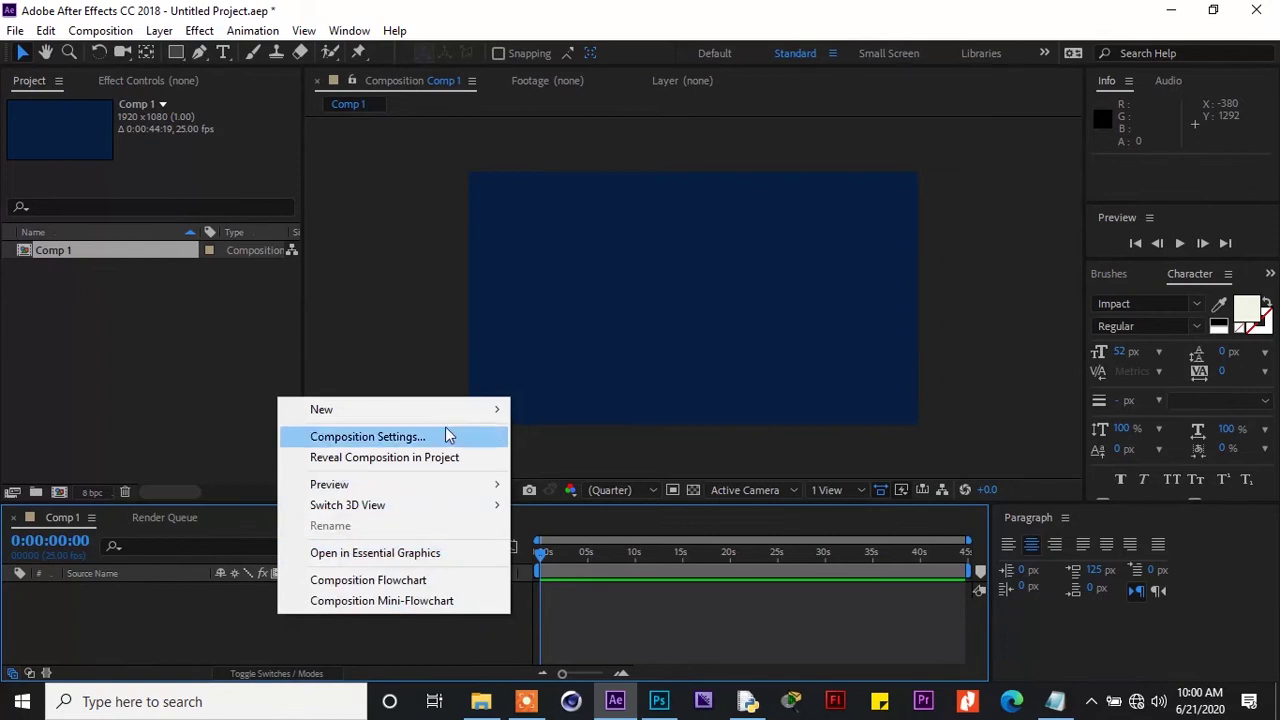
{"action": "mouse_move", "coordinate": [485, 410]}
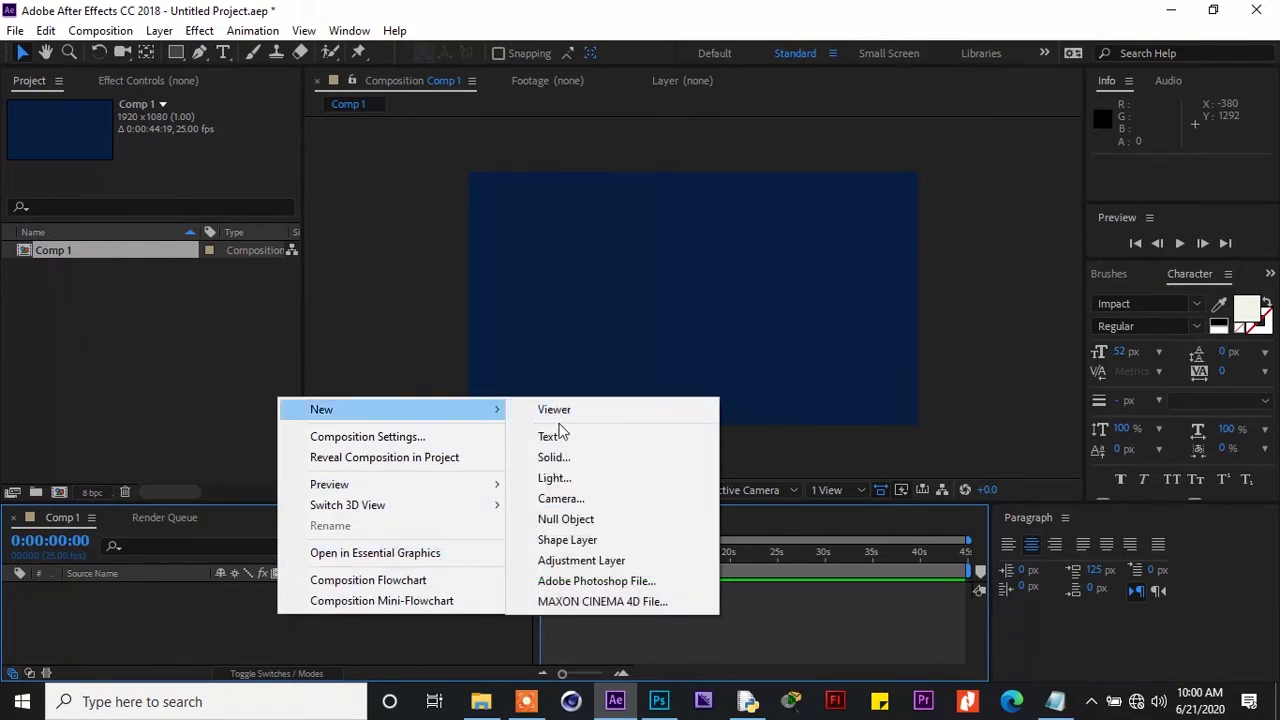
{"action": "left_click", "coordinate": [552, 458]}
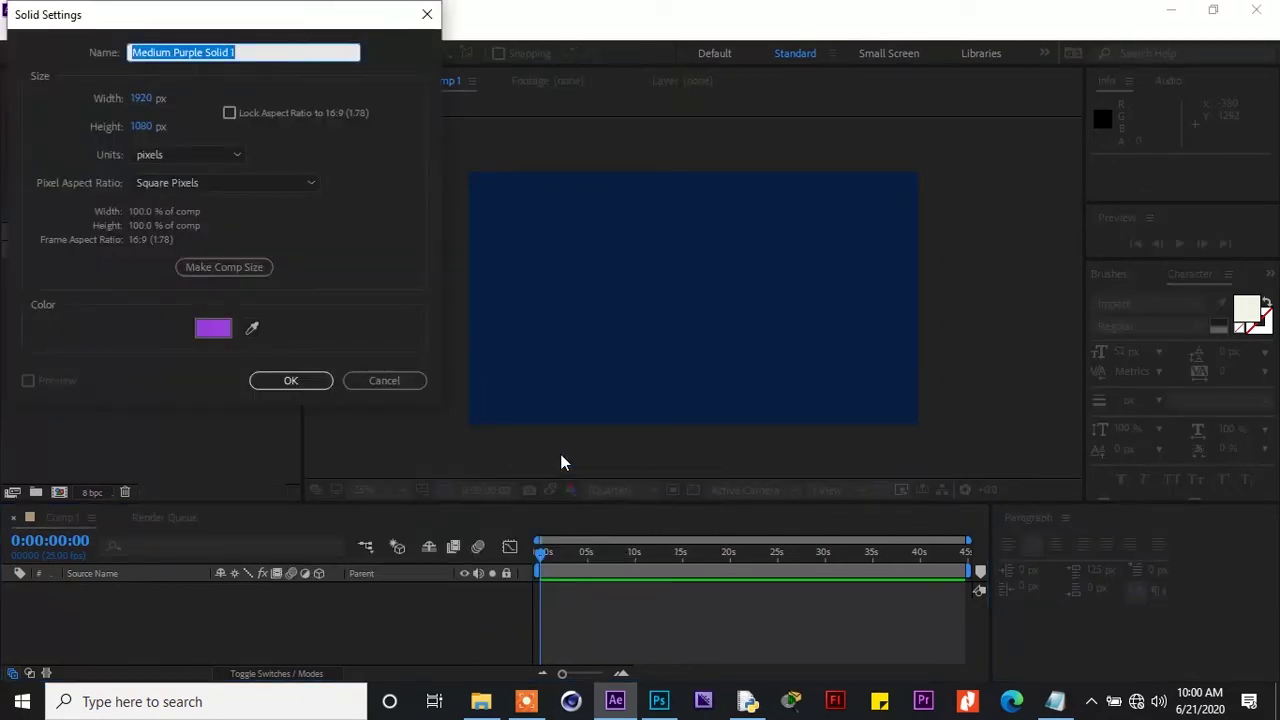
{"action": "left_click", "coordinate": [226, 330]}
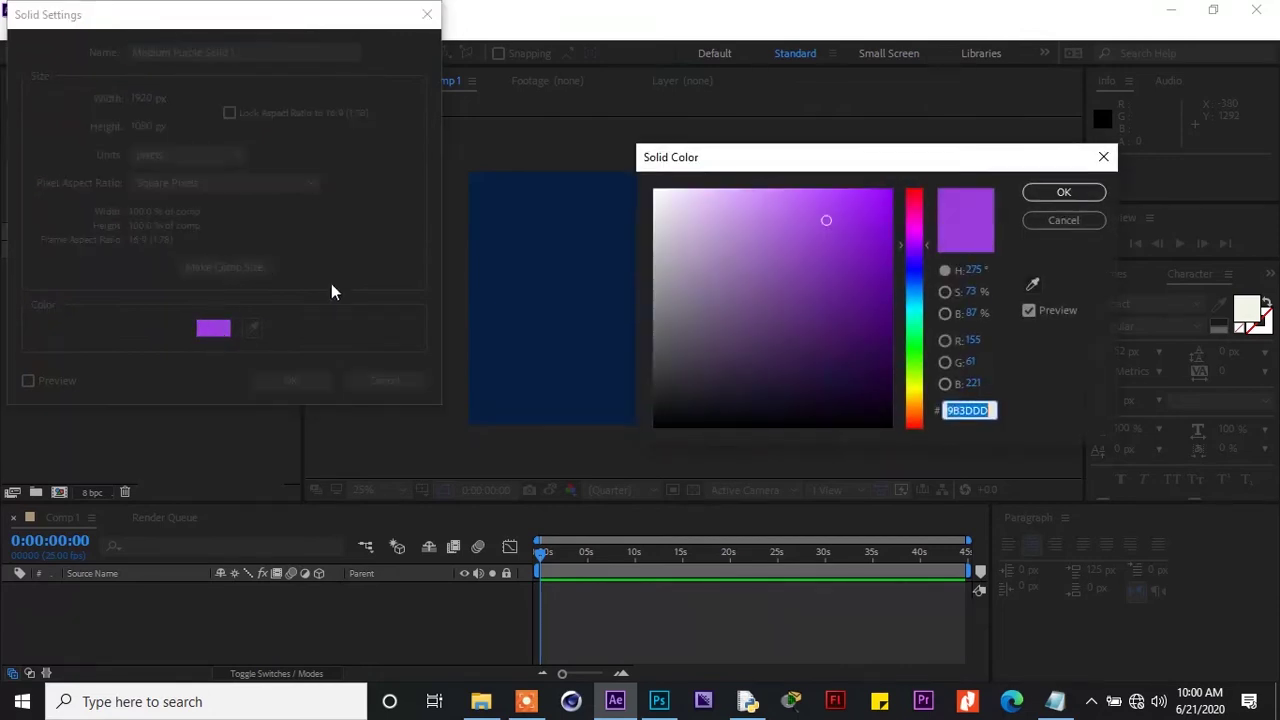
{"action": "left_click", "coordinate": [738, 271]}
{"action": "left_click", "coordinate": [713, 271]}
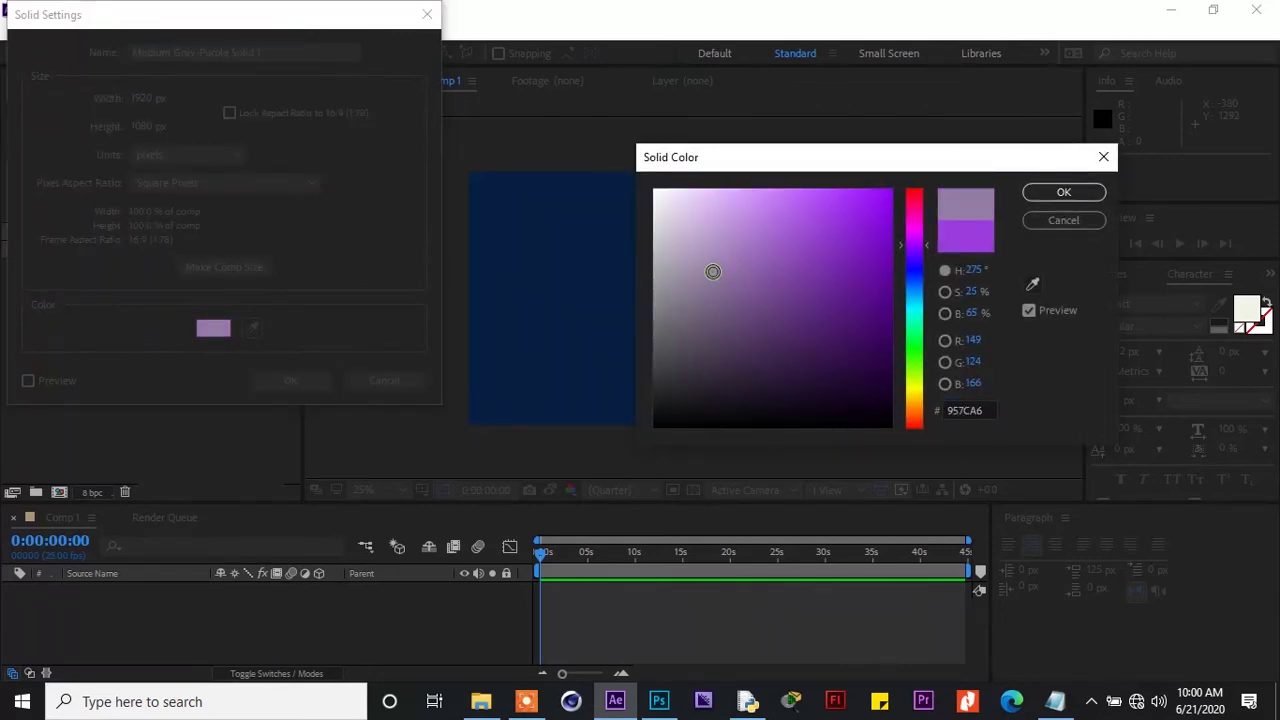
{"action": "left_click", "coordinate": [1047, 196]}
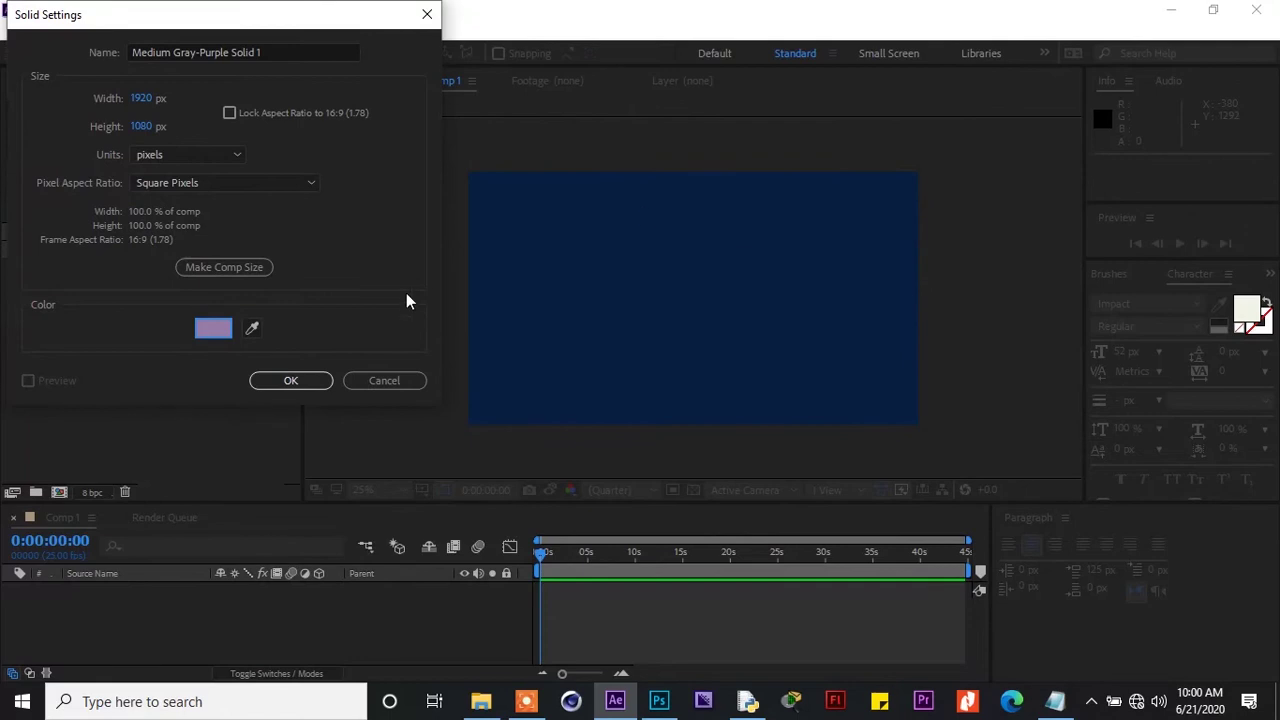
{"action": "left_click", "coordinate": [293, 381]}
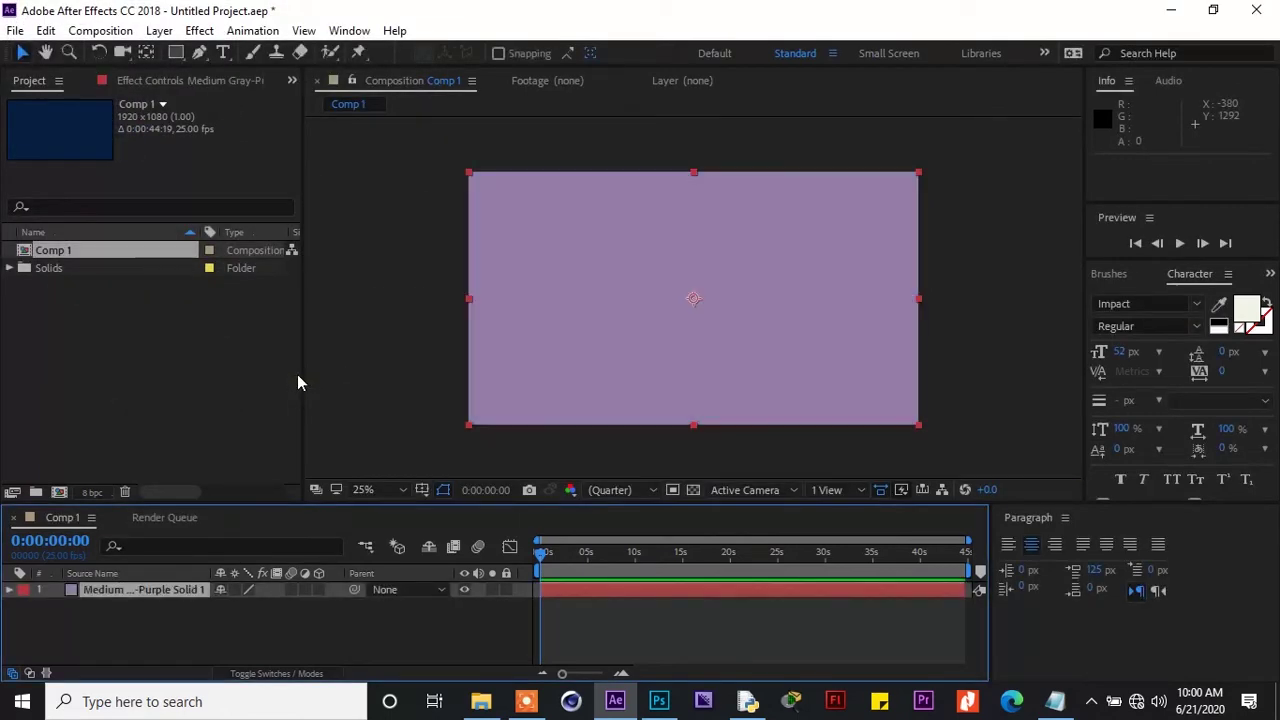
{"action": "left_click", "coordinate": [588, 270]}
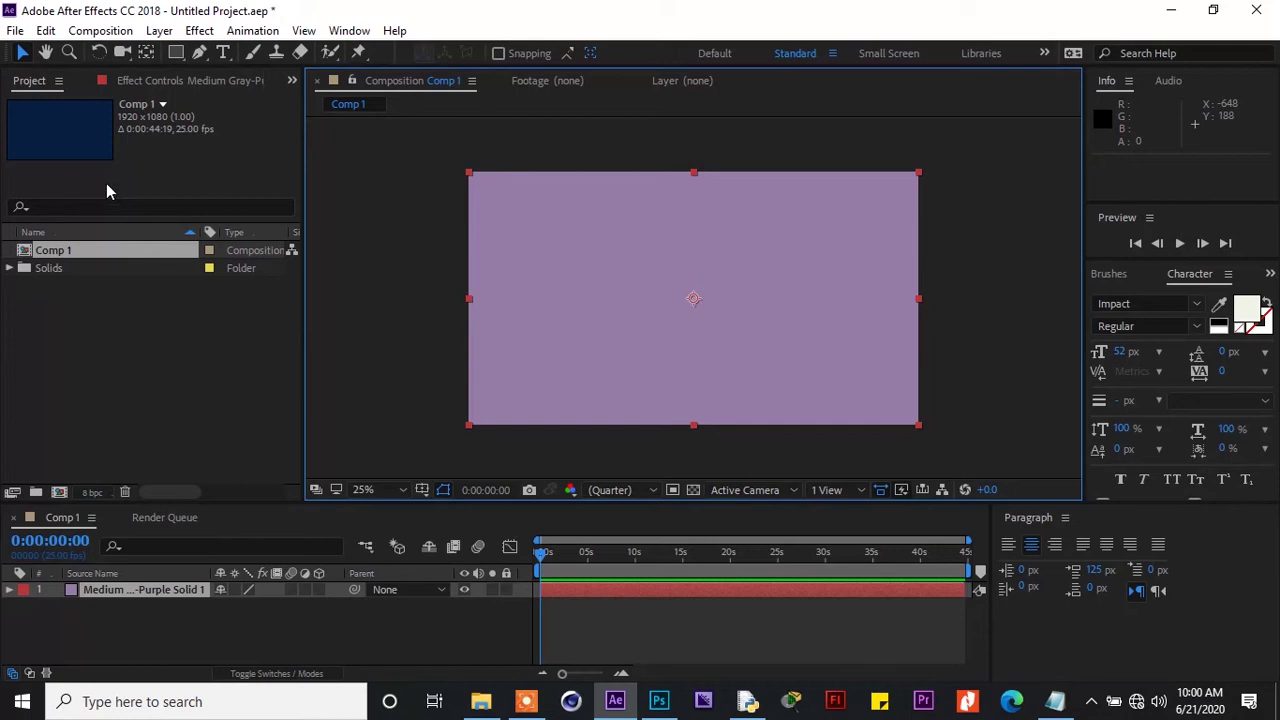
Bring up the import dialog and browse to Desktop > New folder
{"action": "double_click", "coordinate": [125, 316]}
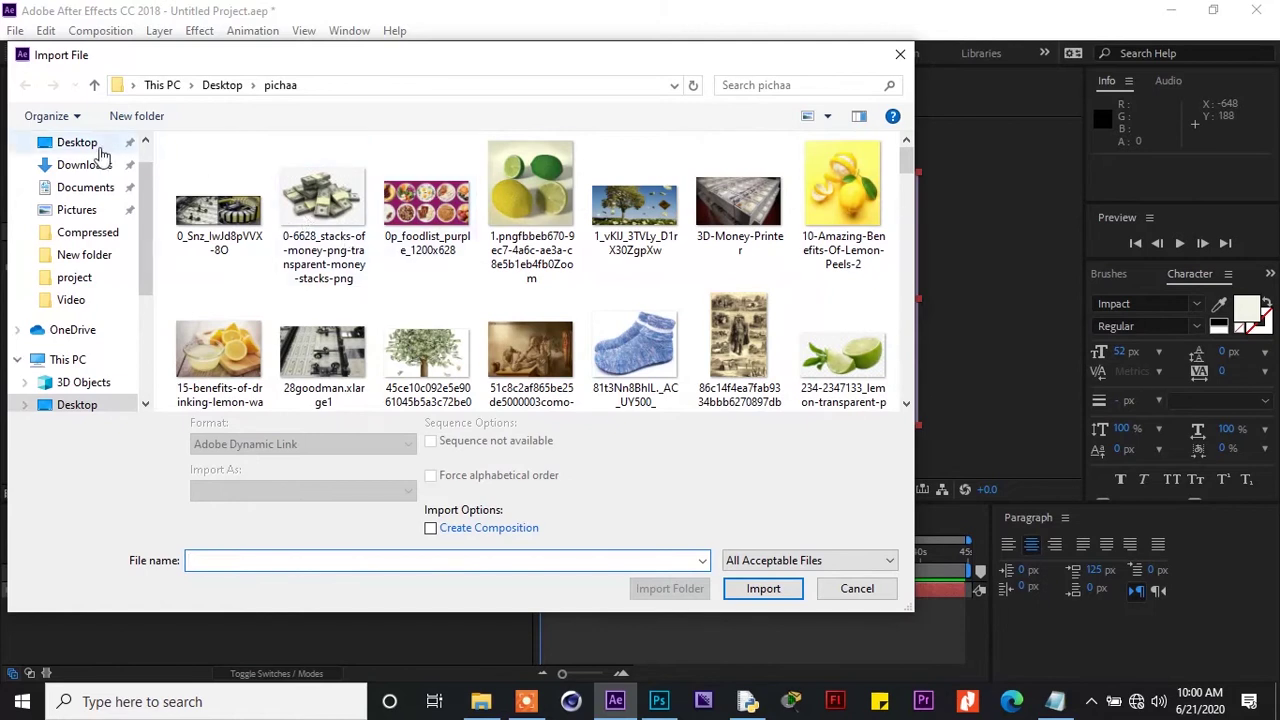
{"action": "left_click", "coordinate": [98, 148]}
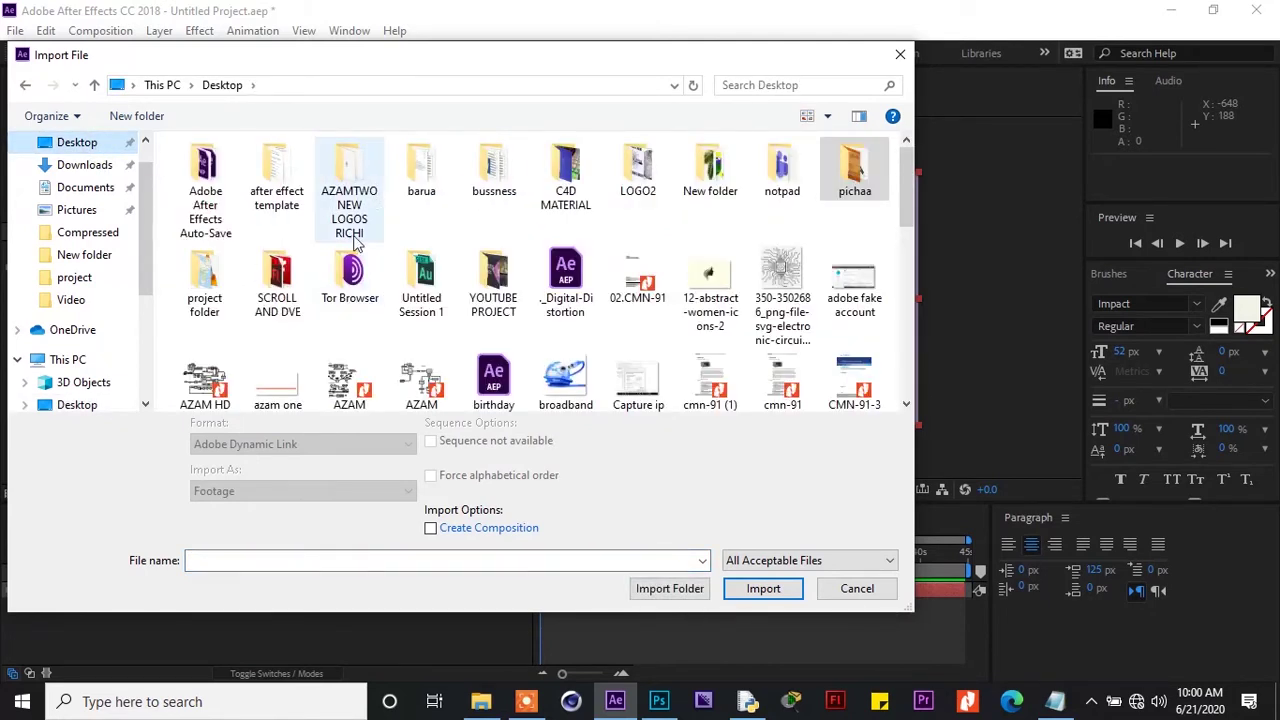
{"action": "double_click", "coordinate": [705, 172]}
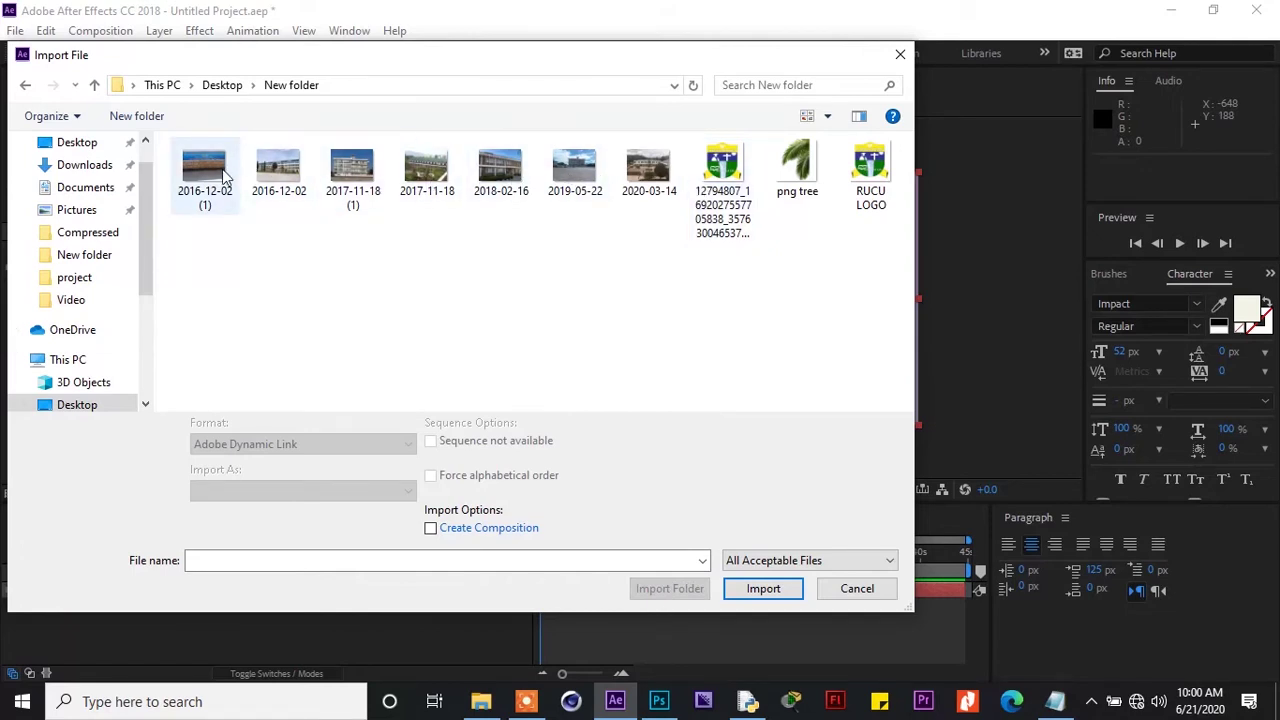
Import RUCU LOGO, png tree and the seven dated campus photos, then preview 2016-12-02 (1)
{"action": "left_click", "coordinate": [866, 162]}
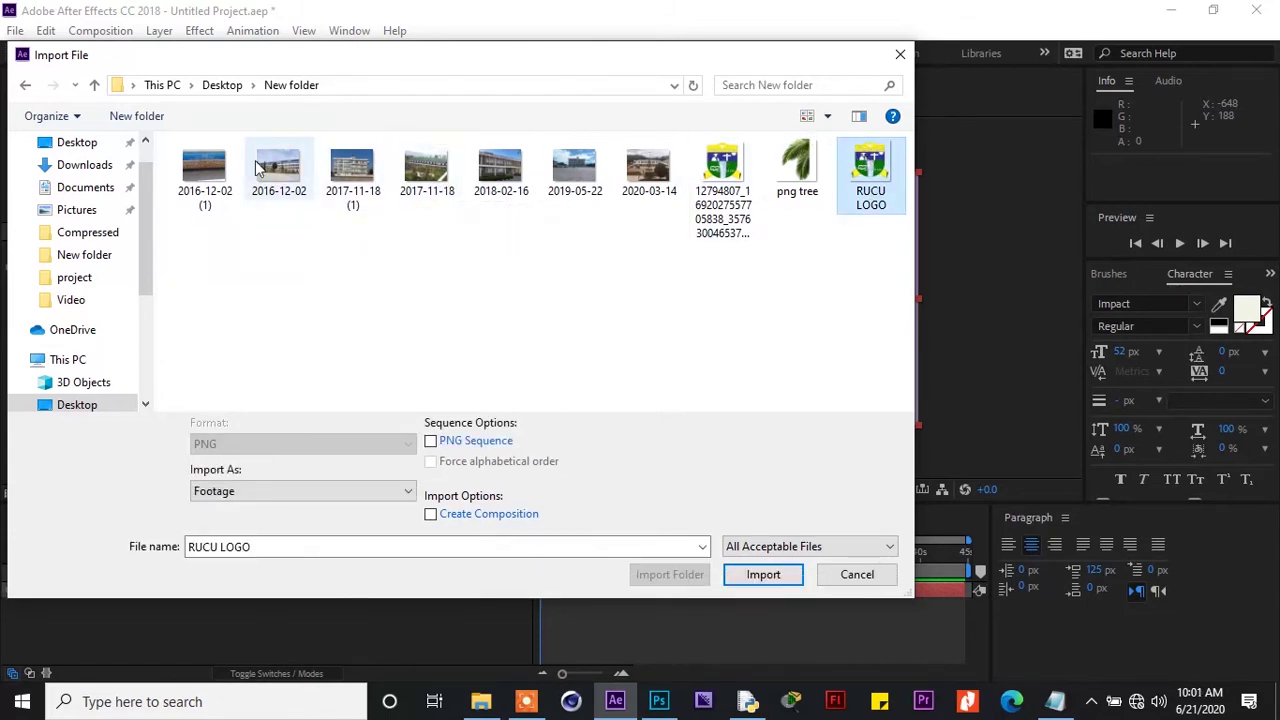
{"action": "left_click", "coordinate": [224, 190], "text": "ctrl"}
{"action": "left_click", "coordinate": [350, 175], "text": "ctrl"}
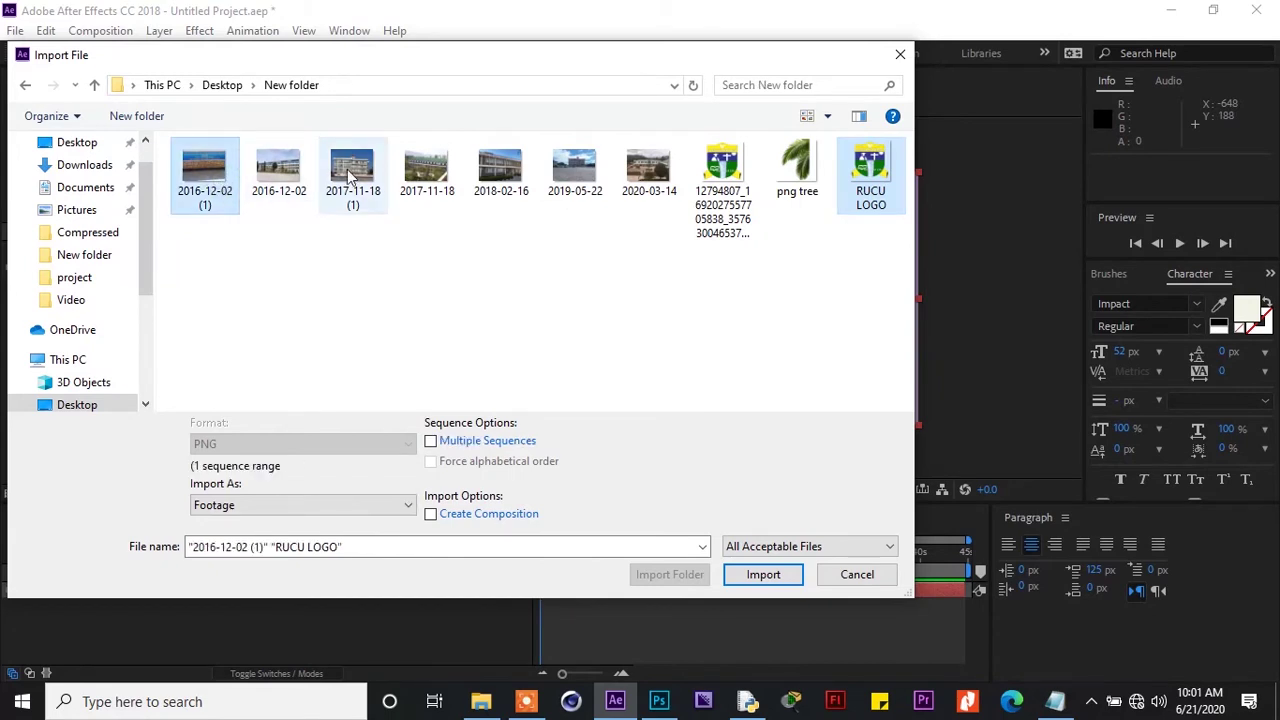
{"action": "left_click", "coordinate": [279, 175], "text": "ctrl"}
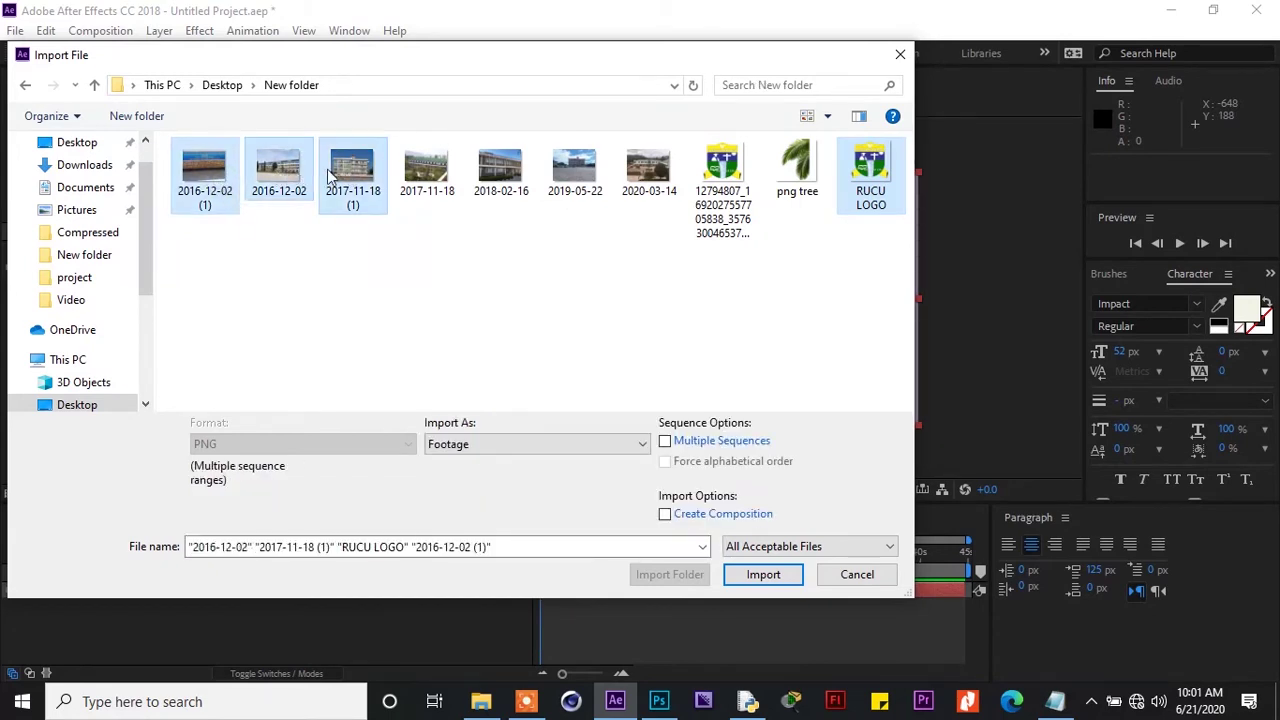
{"action": "left_click", "coordinate": [443, 172], "text": "ctrl"}
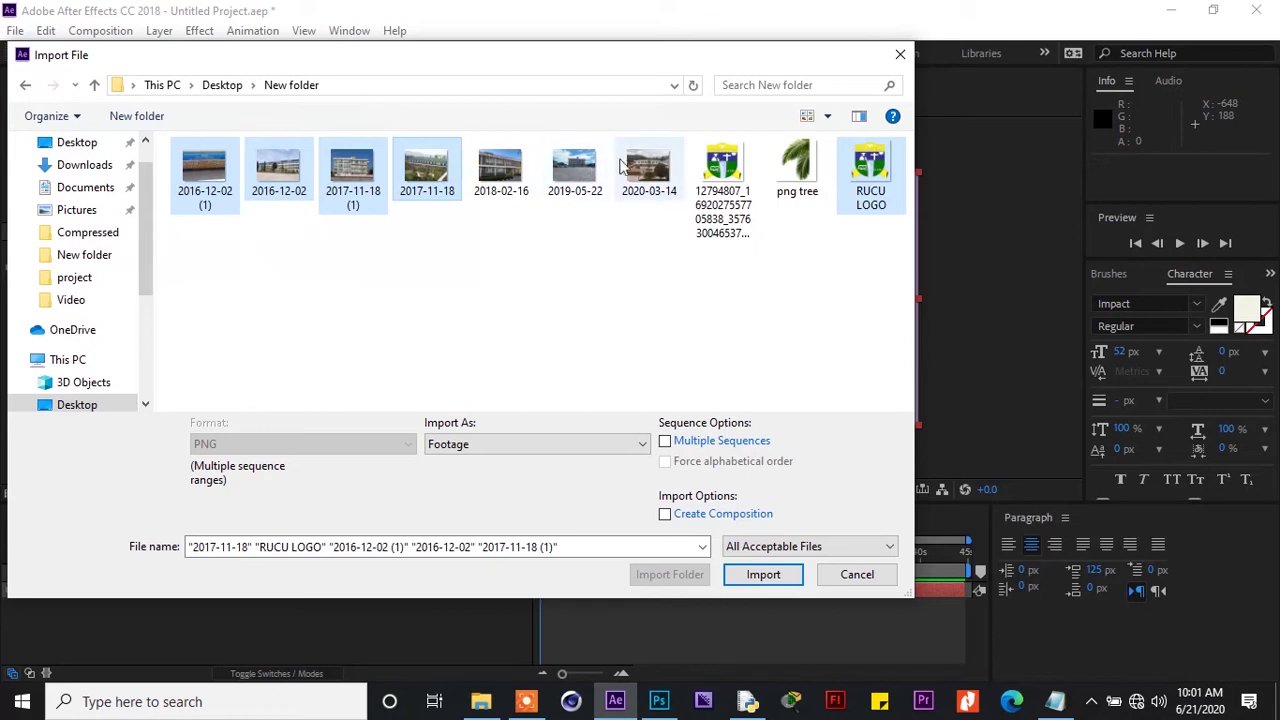
{"action": "left_click", "coordinate": [645, 168], "text": "ctrl"}
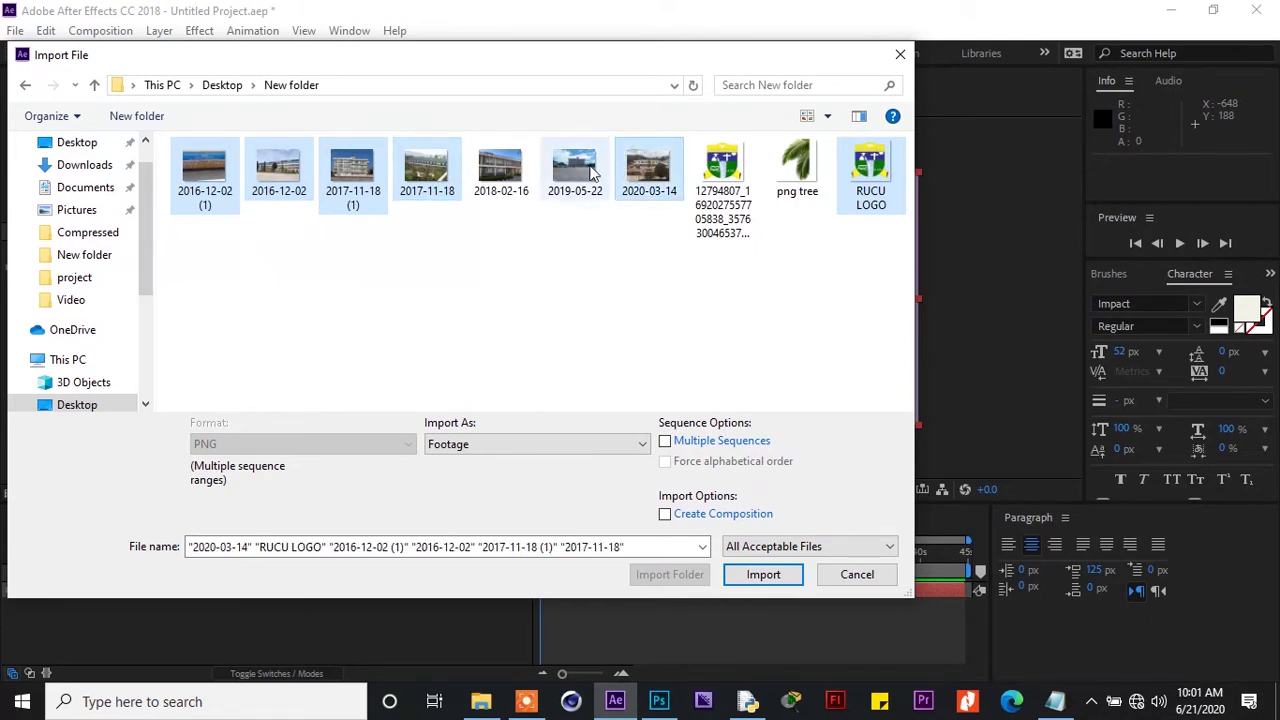
{"action": "left_click", "coordinate": [578, 168], "text": "ctrl"}
{"action": "left_click", "coordinate": [520, 170], "text": "ctrl"}
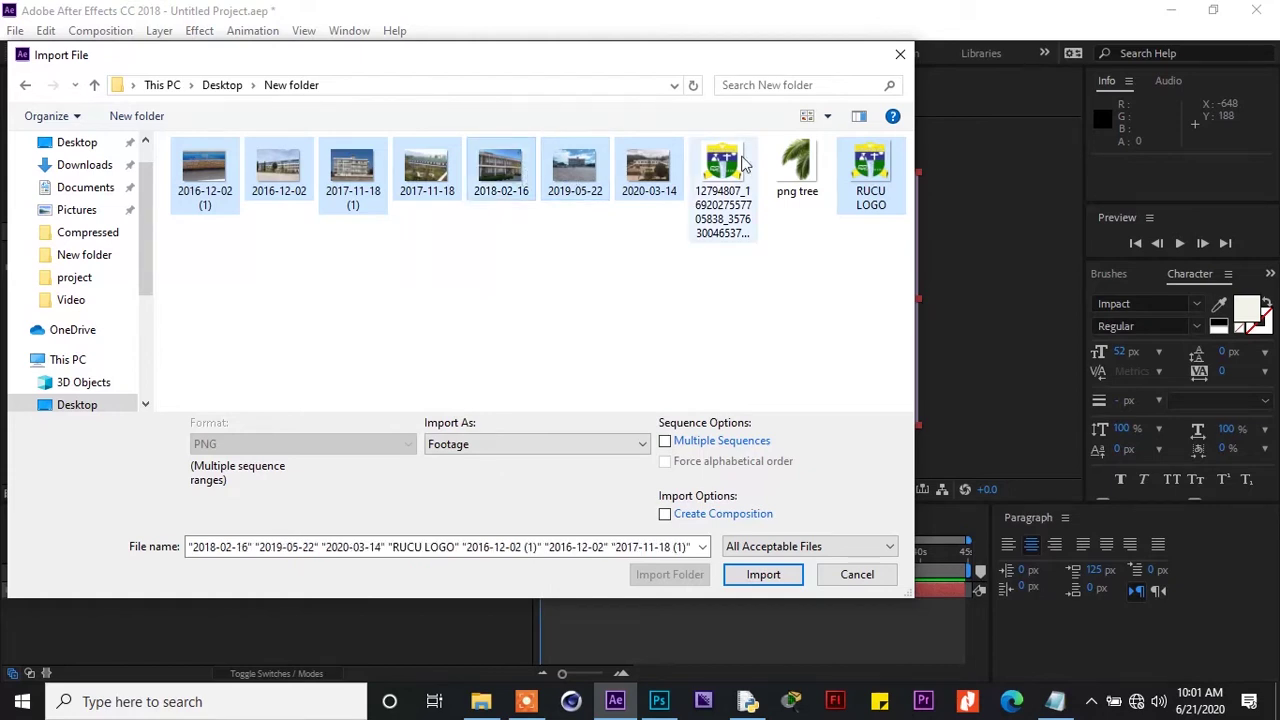
{"action": "left_click", "coordinate": [793, 165], "text": "ctrl"}
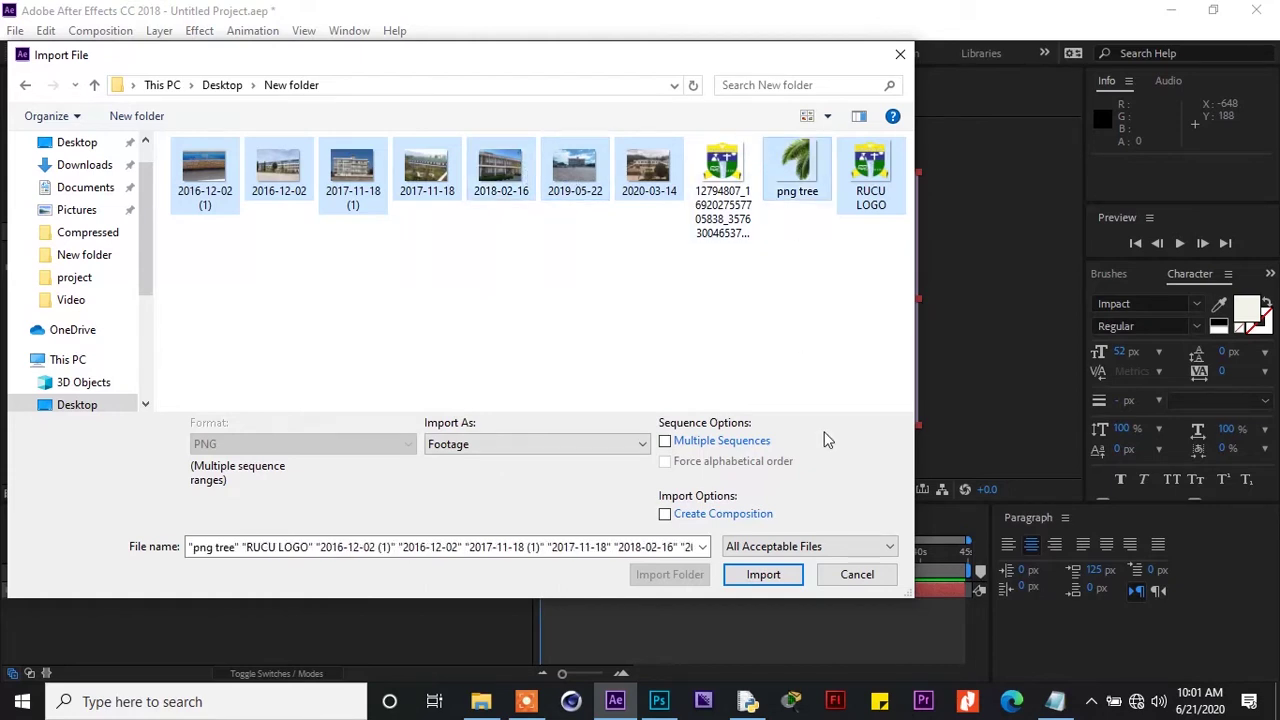
{"action": "left_click", "coordinate": [764, 574]}
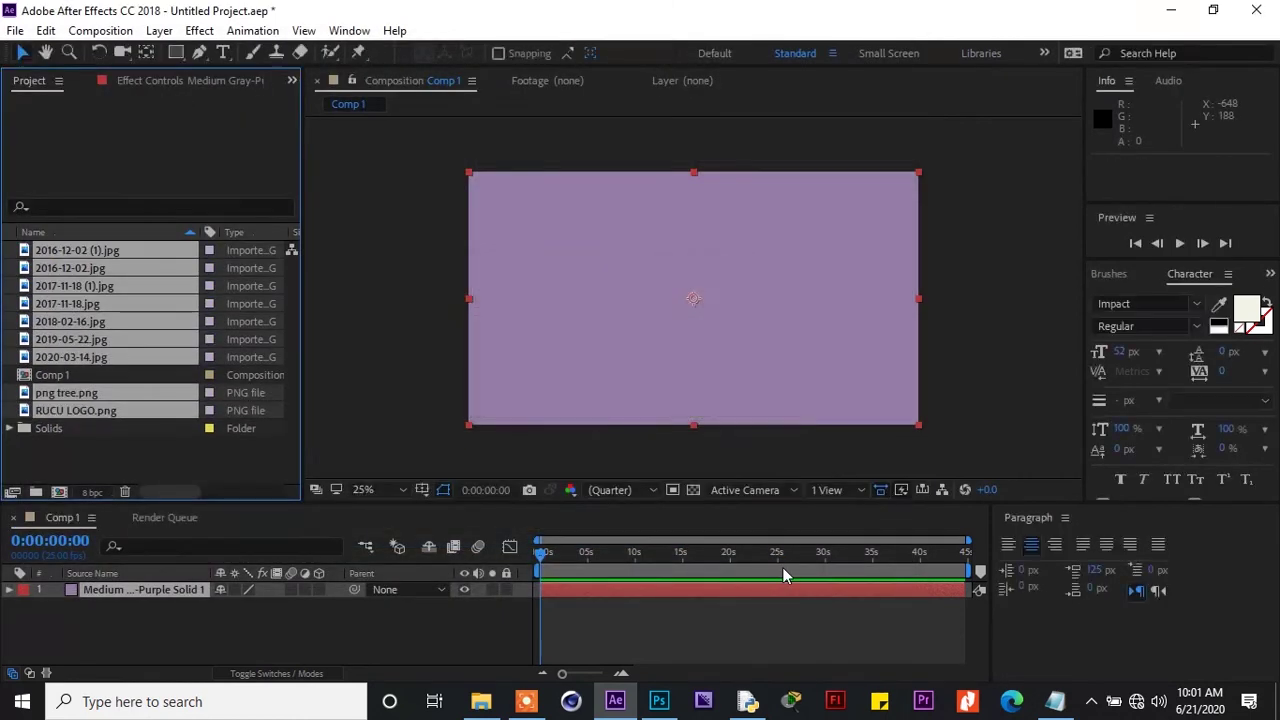
{"action": "left_click", "coordinate": [188, 452]}
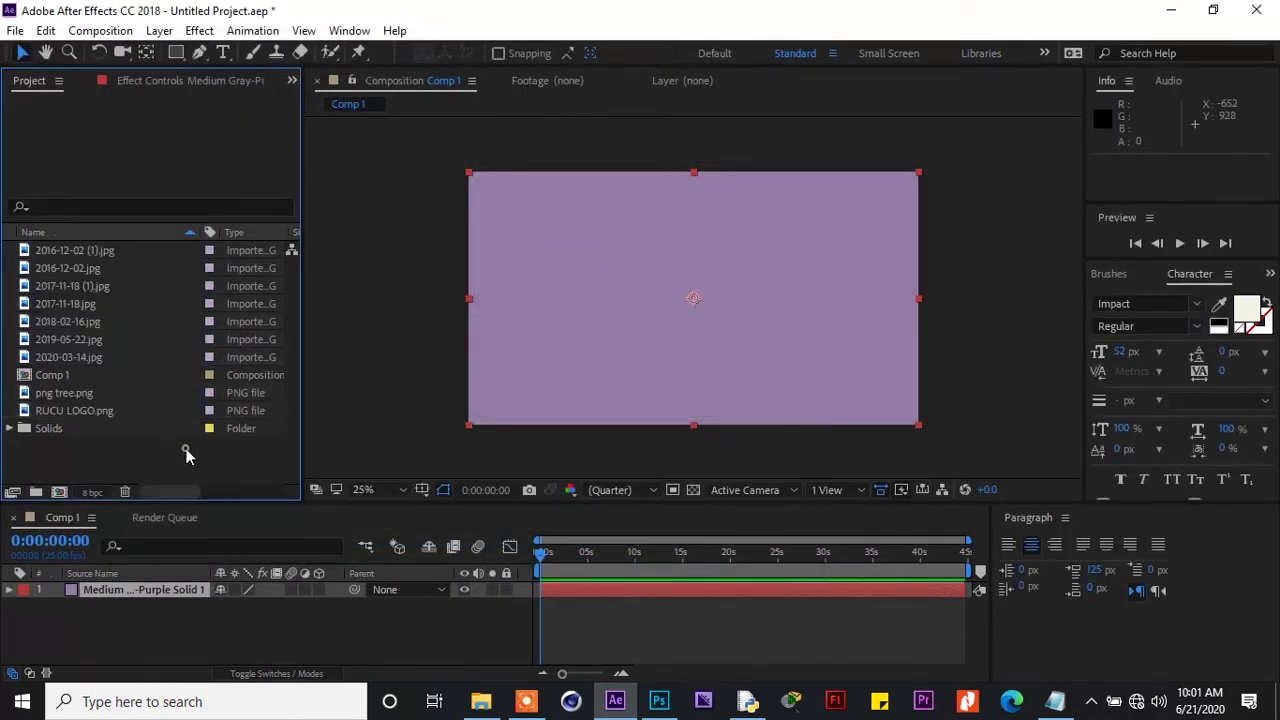
{"action": "left_click", "coordinate": [126, 251]}
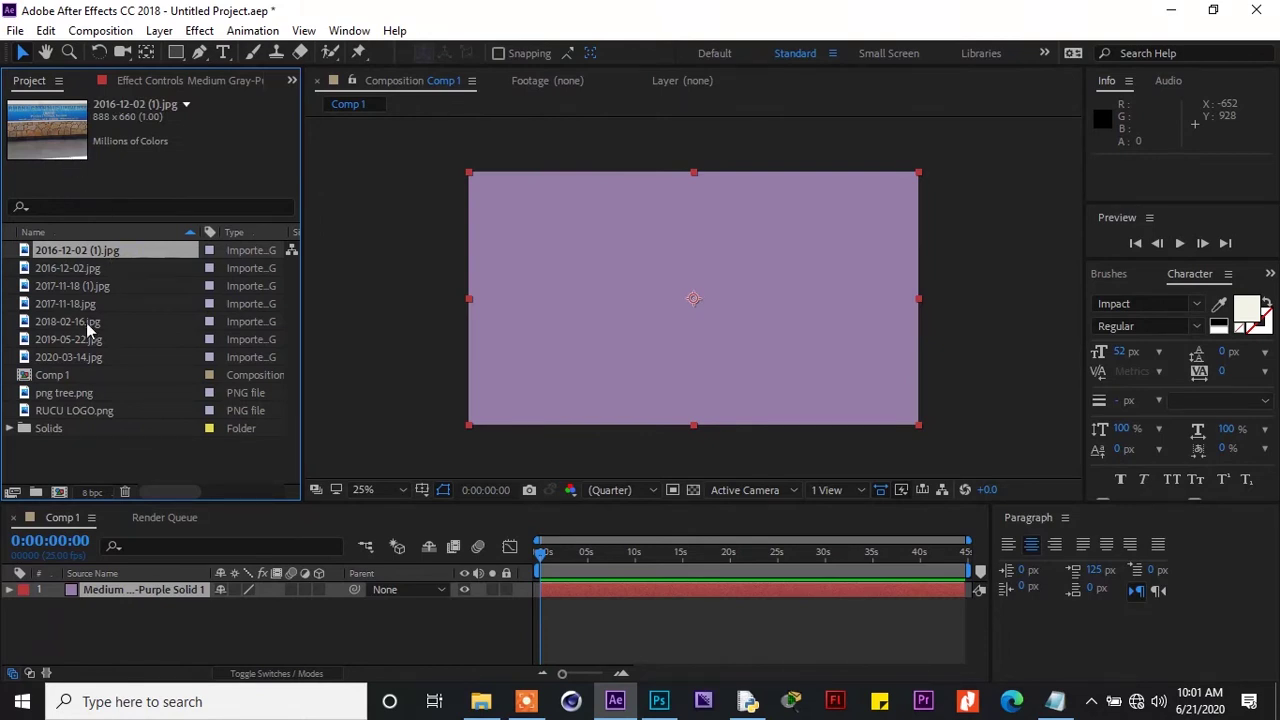
{"action": "left_click", "coordinate": [90, 268]}
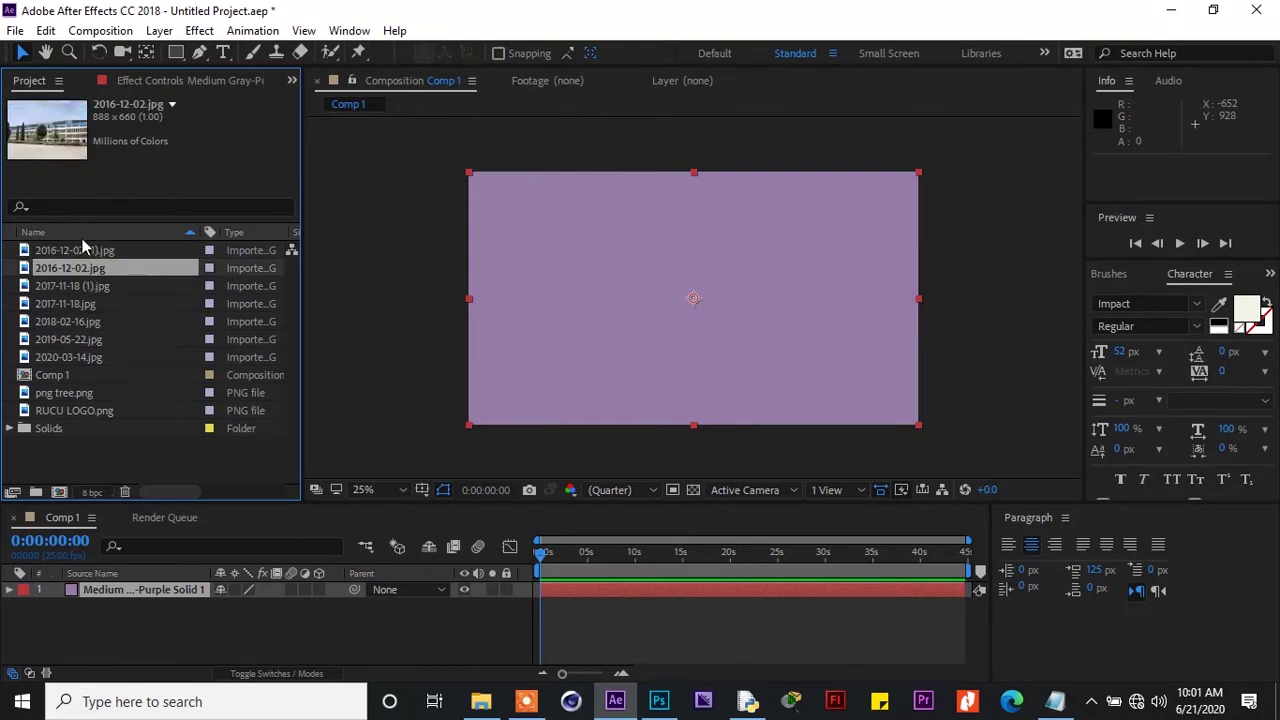
{"action": "left_click", "coordinate": [86, 286]}
{"action": "left_click", "coordinate": [88, 305]}
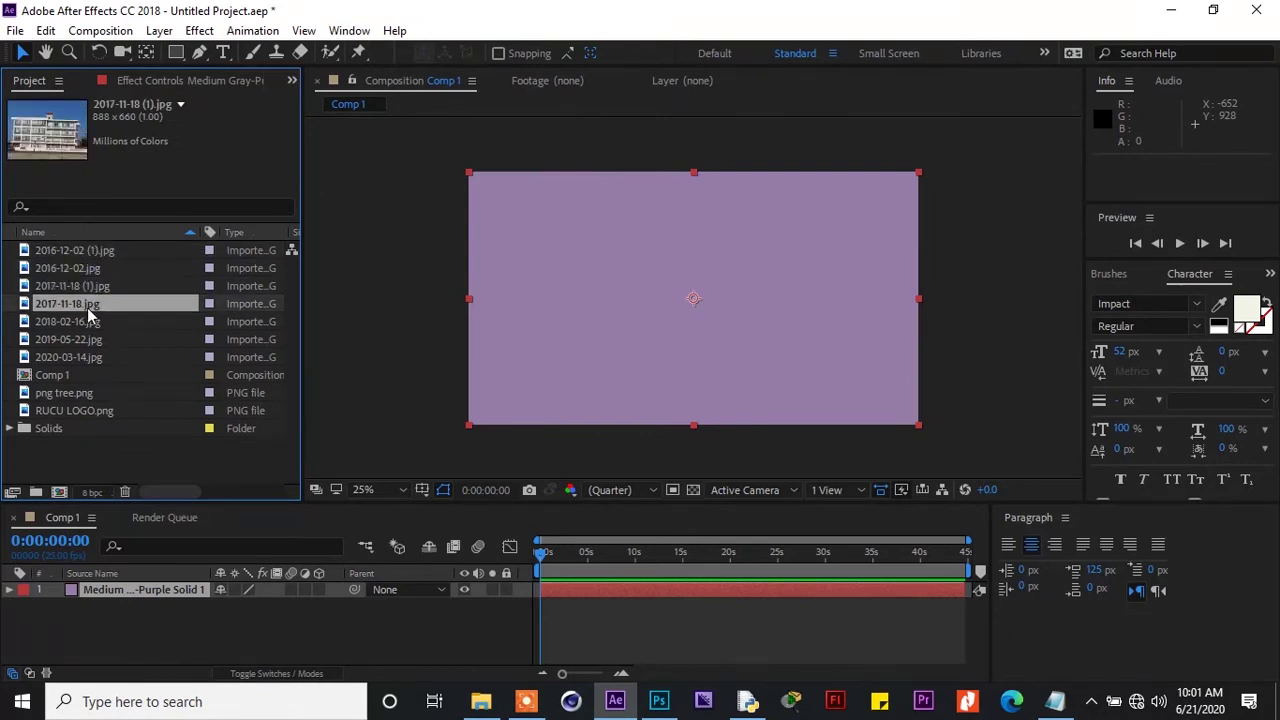
{"action": "left_click", "coordinate": [93, 412]}
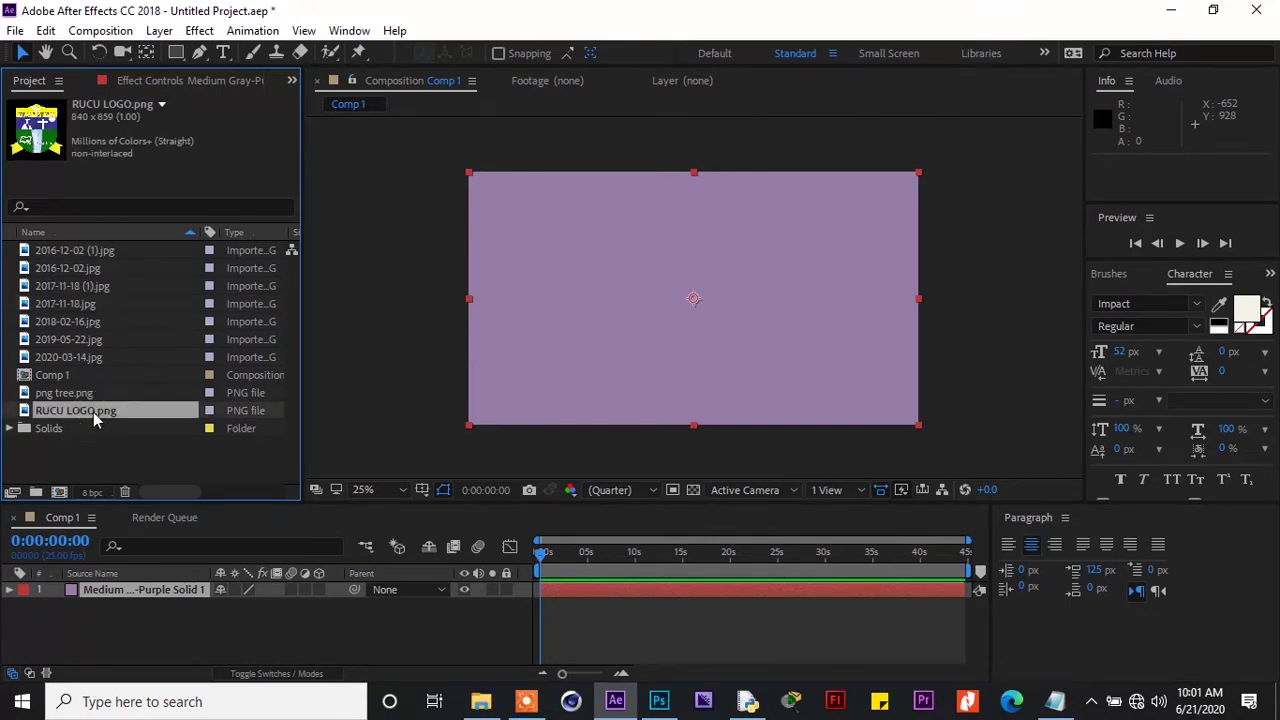
Place RUCU LOGO.png above the solid, scale it down, and position it at top centre
{"action": "left_click_drag", "start_coordinate": [115, 455], "coordinate": [141, 586]}
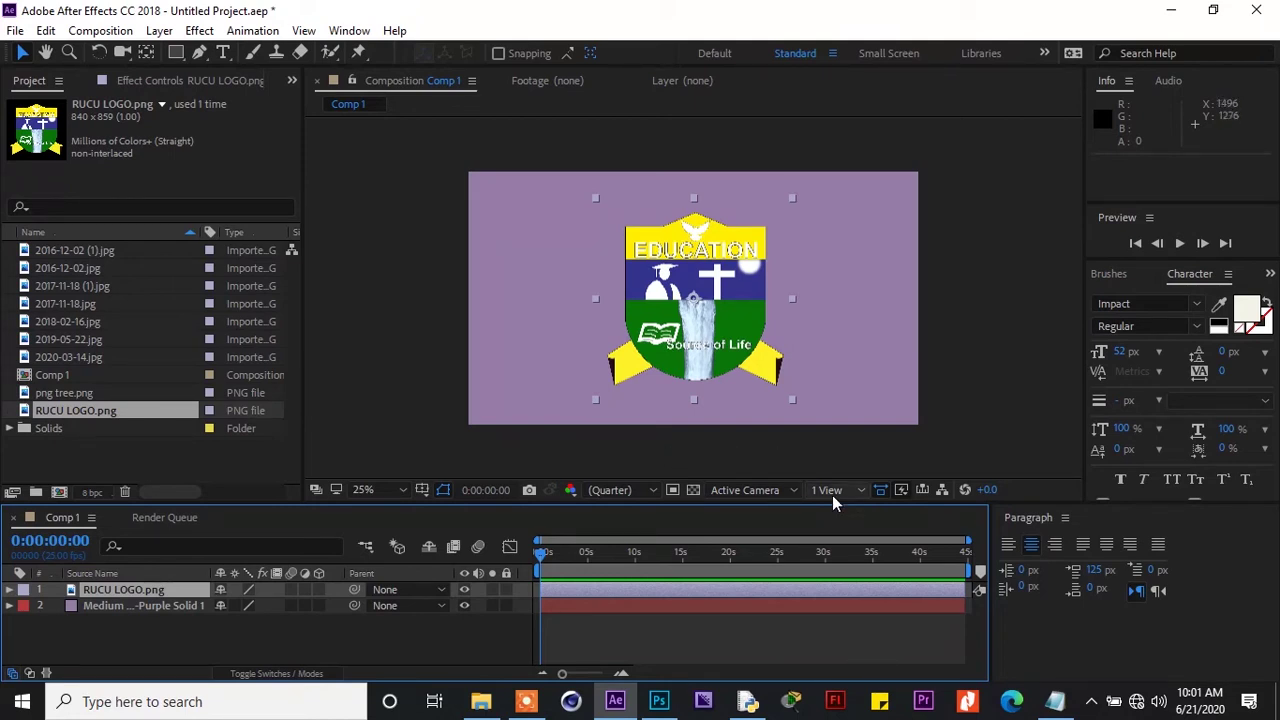
{"action": "left_click", "coordinate": [740, 308]}
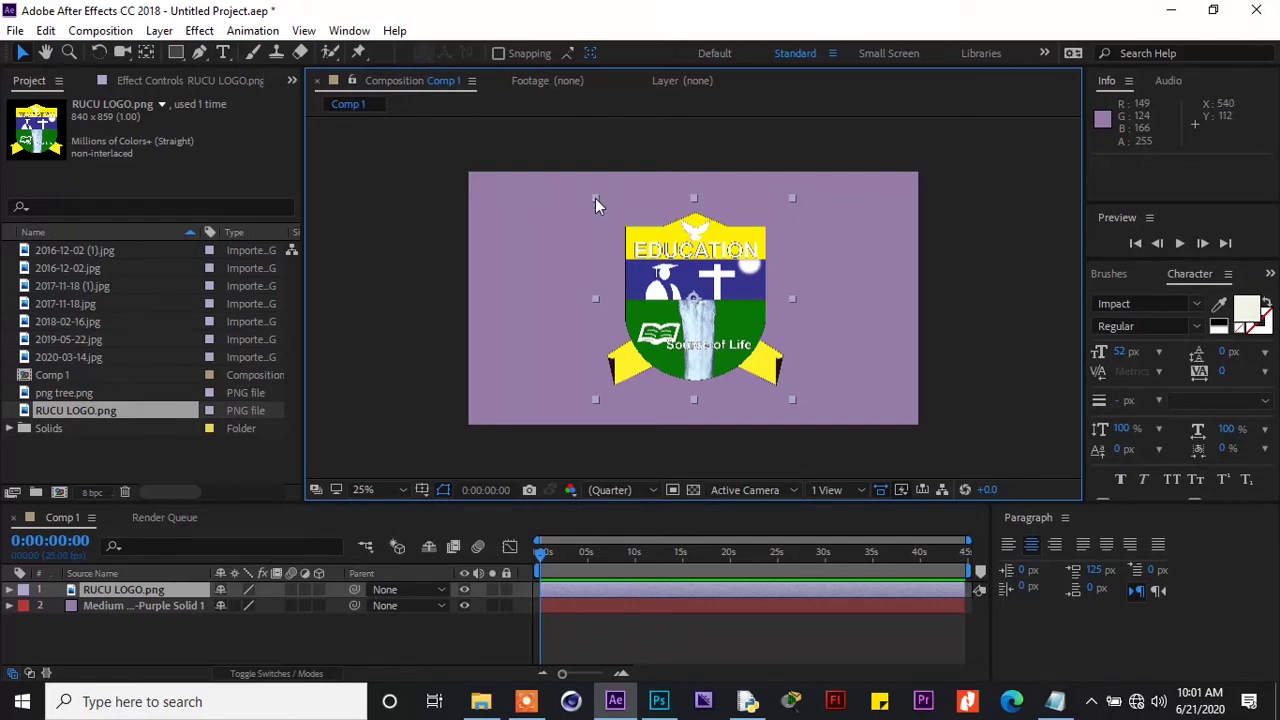
{"action": "left_click_drag", "start_coordinate": [595, 198], "coordinate": [644, 254]}
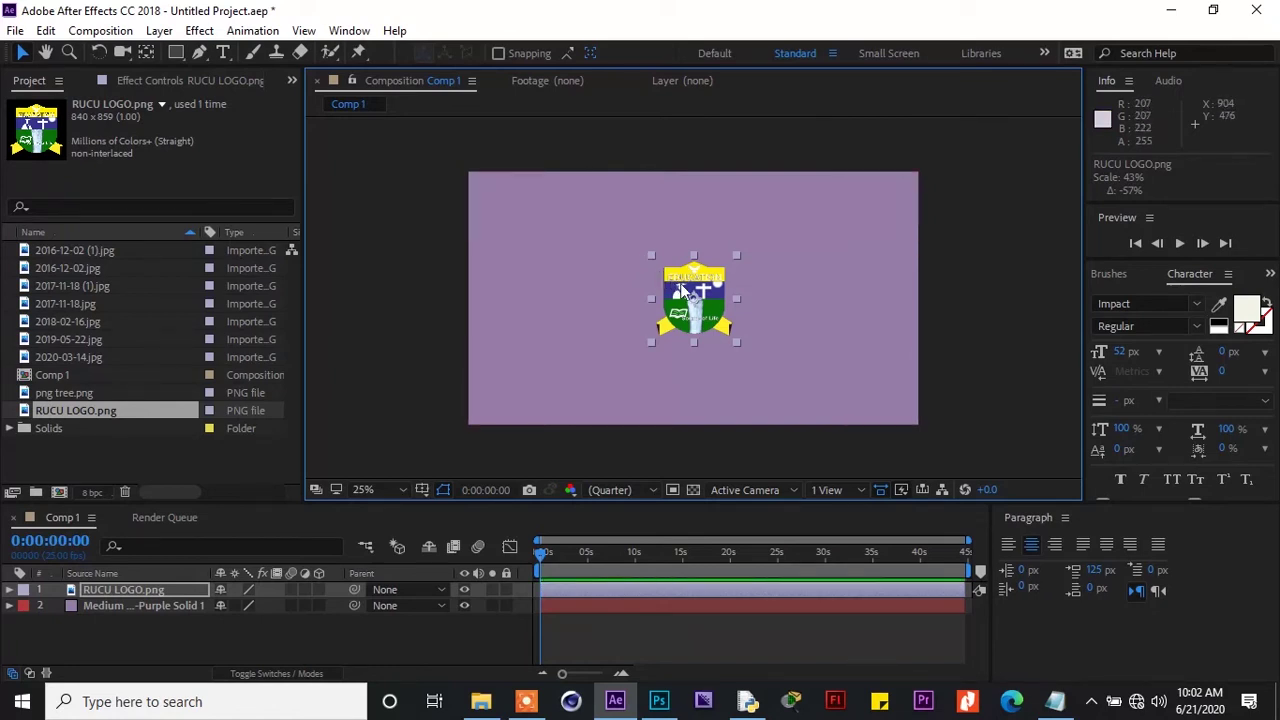
{"action": "left_click_drag", "start_coordinate": [688, 283], "coordinate": [682, 205]}
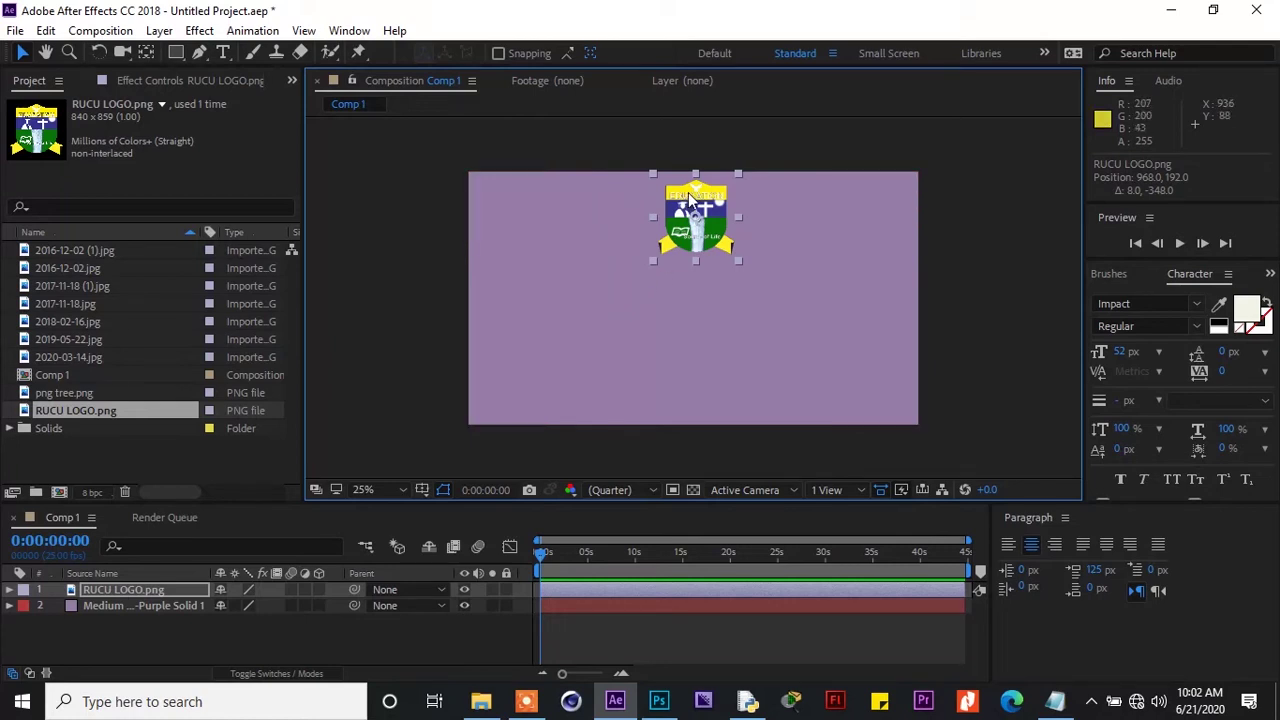
{"action": "left_click_drag", "start_coordinate": [688, 198], "coordinate": [689, 196]}
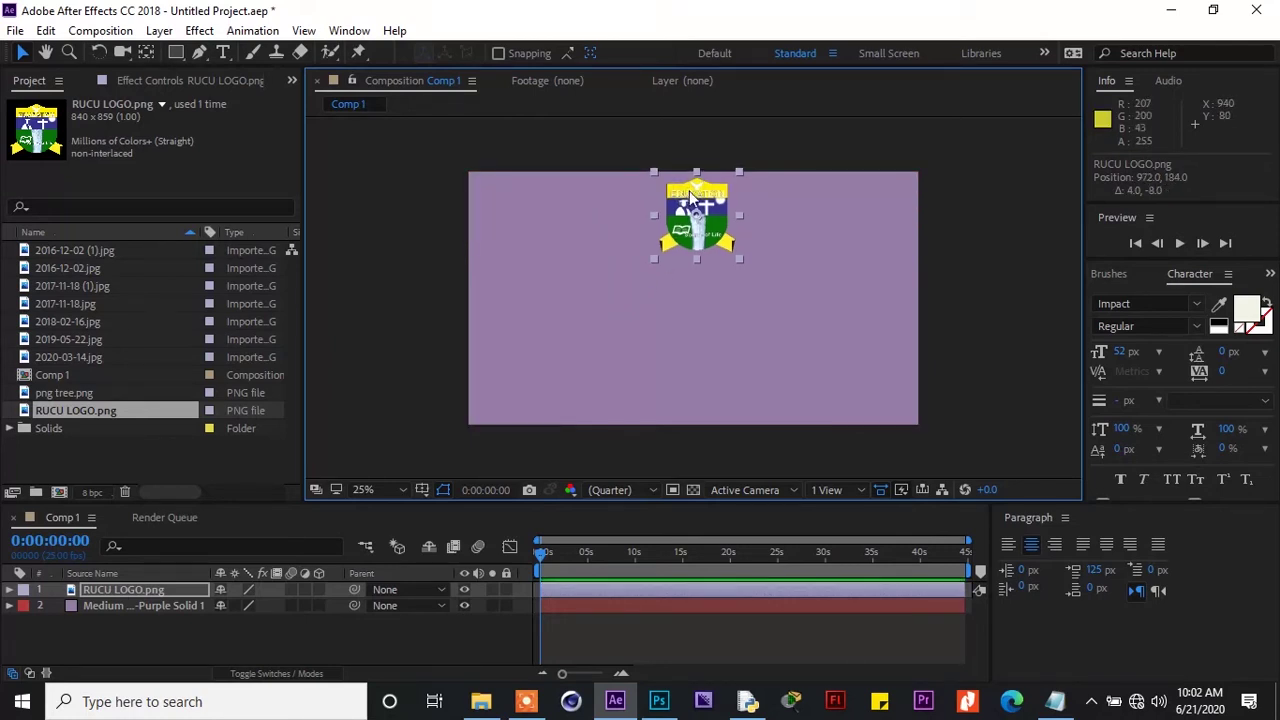
Start an empty Impact 52 px text layer, then view the 2016-12-02 (1) photo from New folder
{"action": "left_click", "coordinate": [223, 52]}
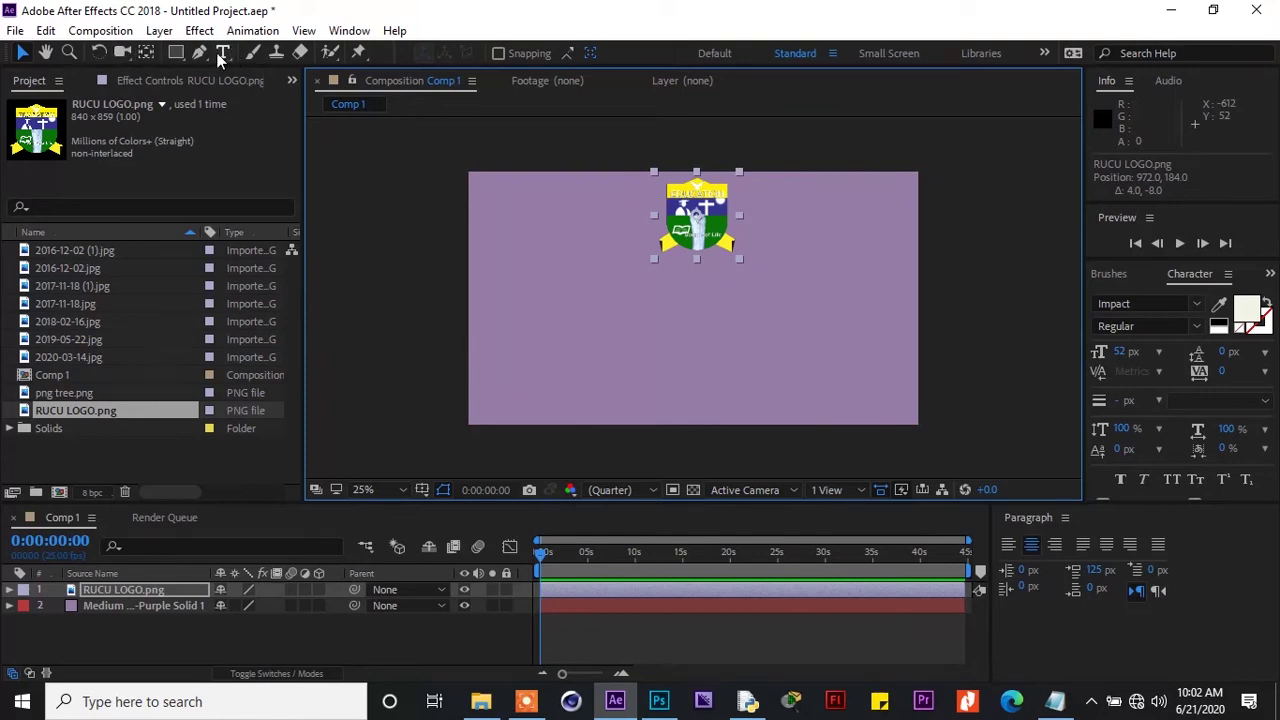
{"action": "left_click", "coordinate": [526, 287]}
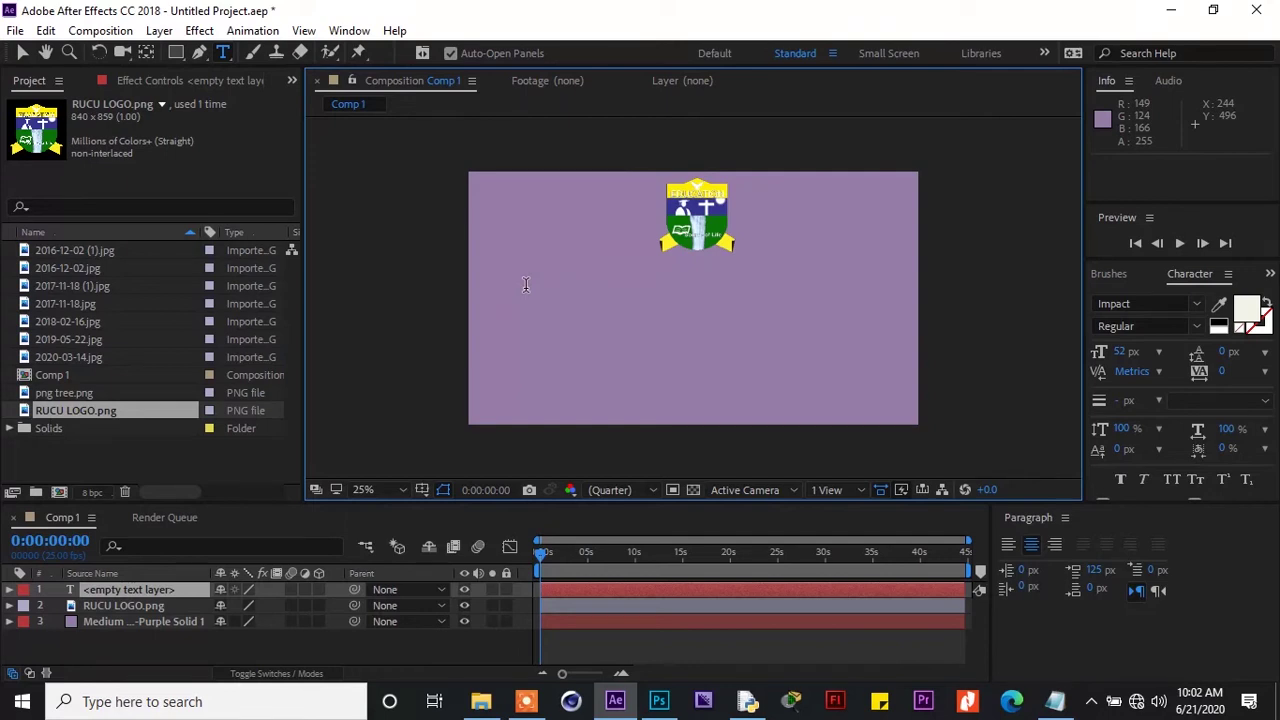
{"action": "left_click", "coordinate": [481, 703]}
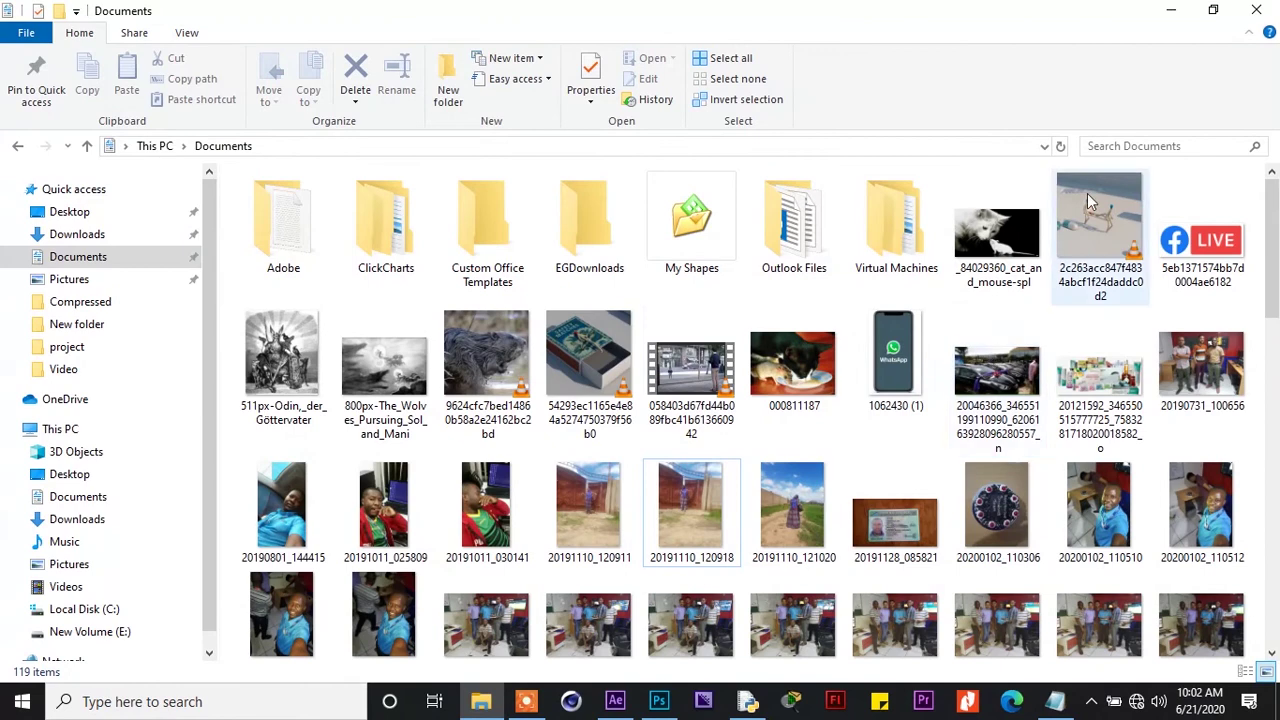
{"action": "left_click", "coordinate": [1257, 11]}
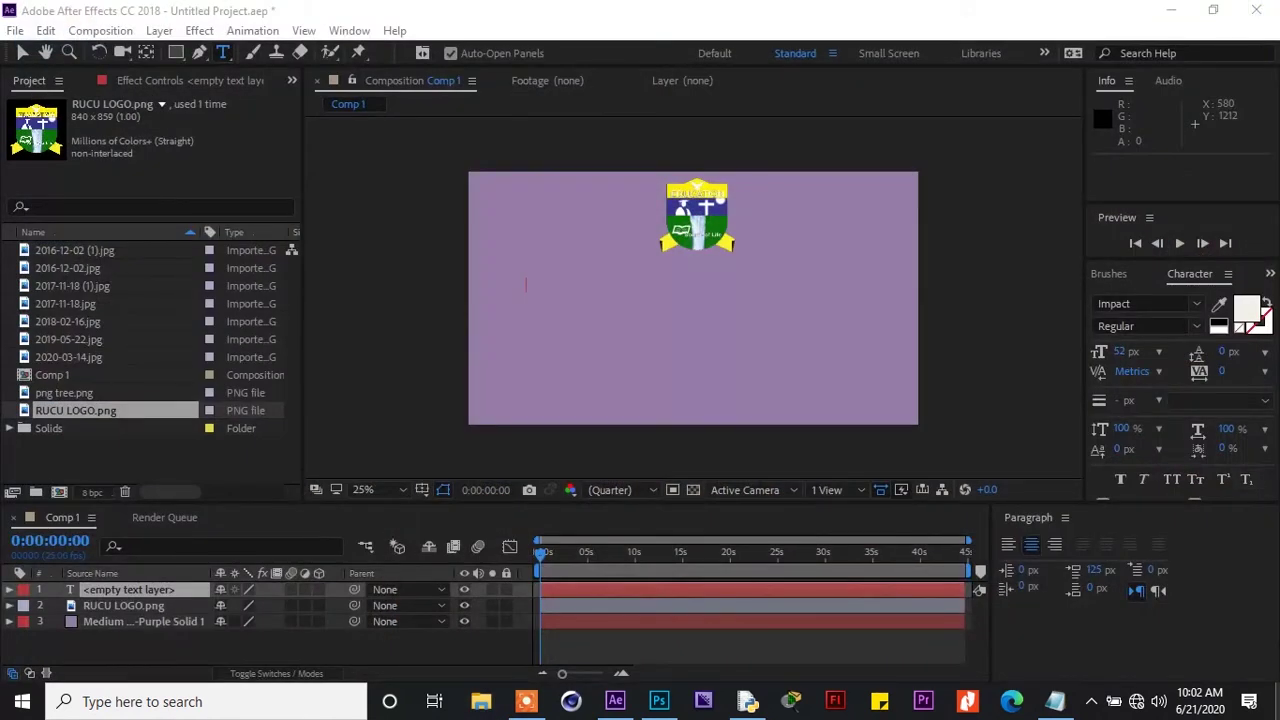
{"action": "left_click", "coordinate": [1277, 701]}
{"action": "double_click", "coordinate": [1080, 268]}
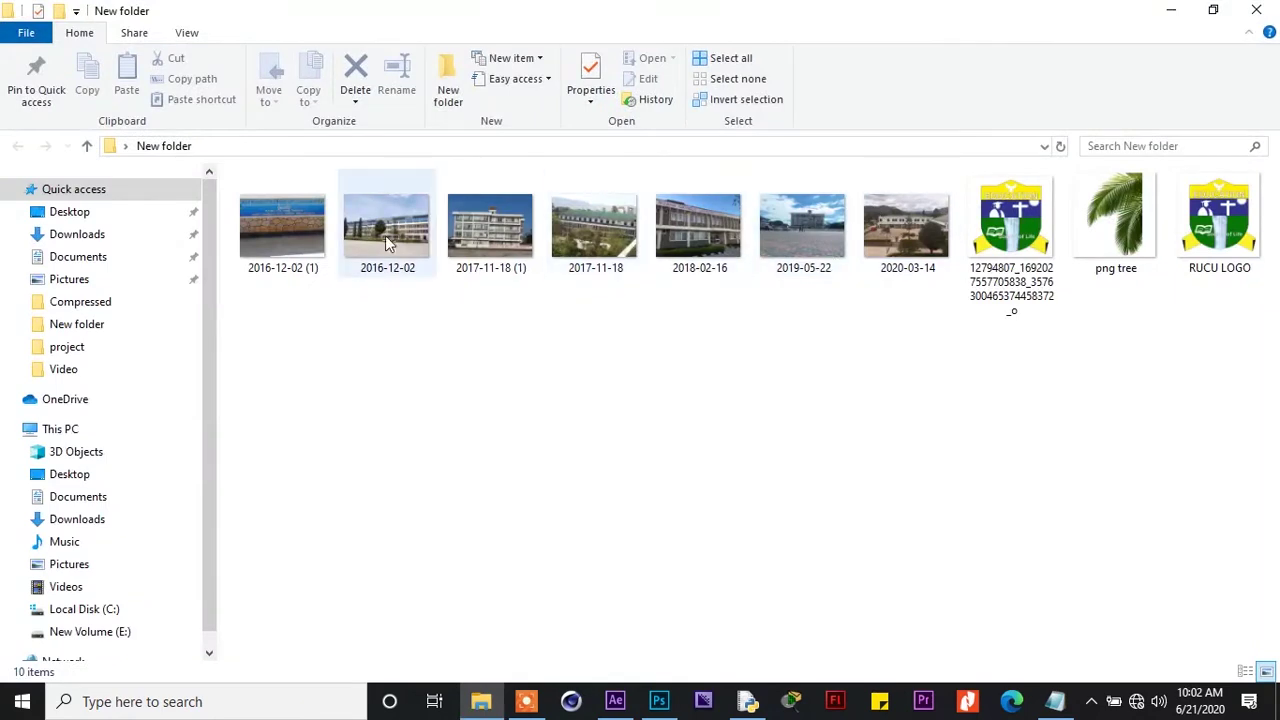
{"action": "double_click", "coordinate": [282, 228]}
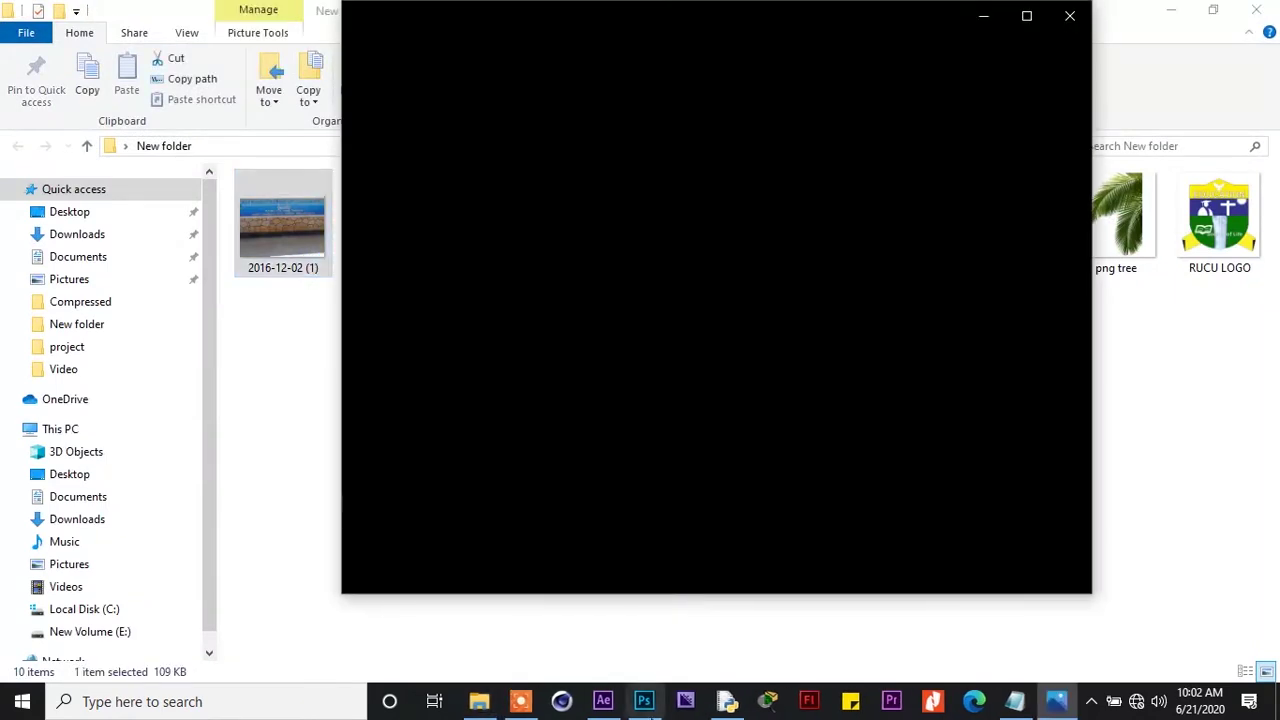
{"action": "left_click", "coordinate": [603, 701]}
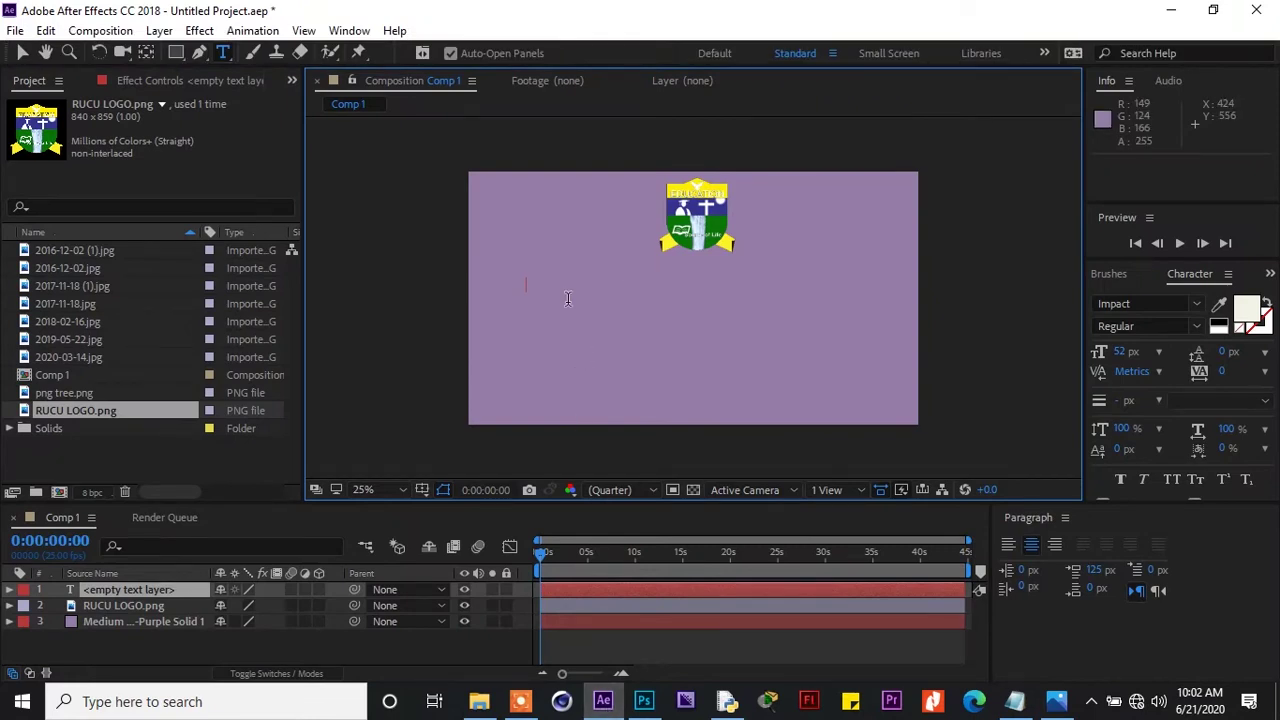
Type the title 'RUAHA CATHORIC' and check its spelling against the sign photo
{"action": "type", "text": "RUA"}
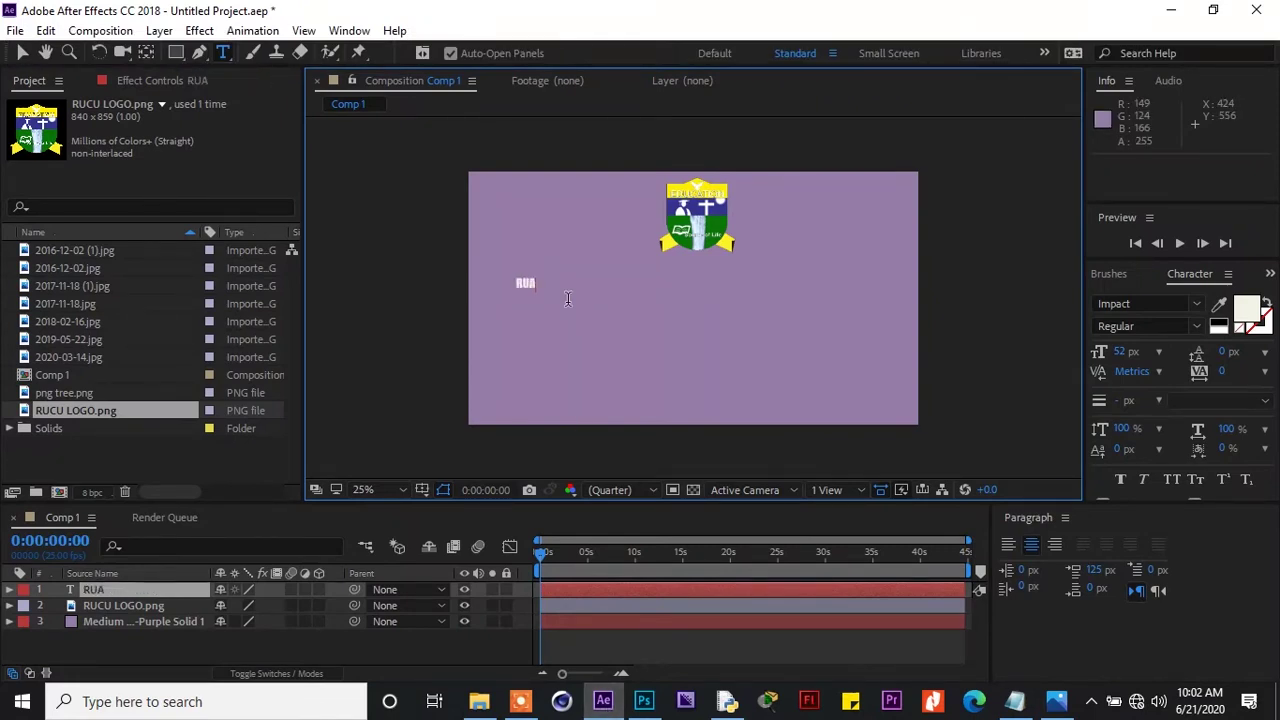
{"action": "type", "text": "HA CATHORIC"}
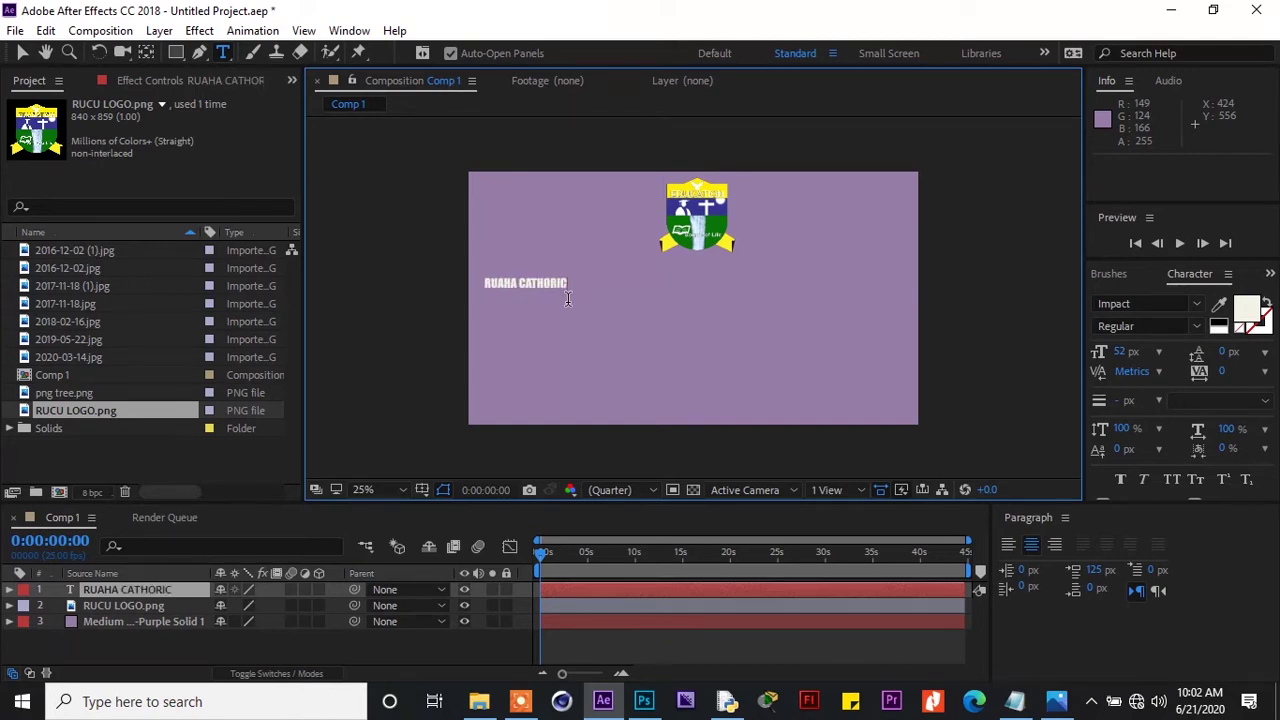
{"action": "left_click", "coordinate": [1055, 698]}
{"action": "left_click_drag", "start_coordinate": [641, 22], "coordinate": [840, 62]}
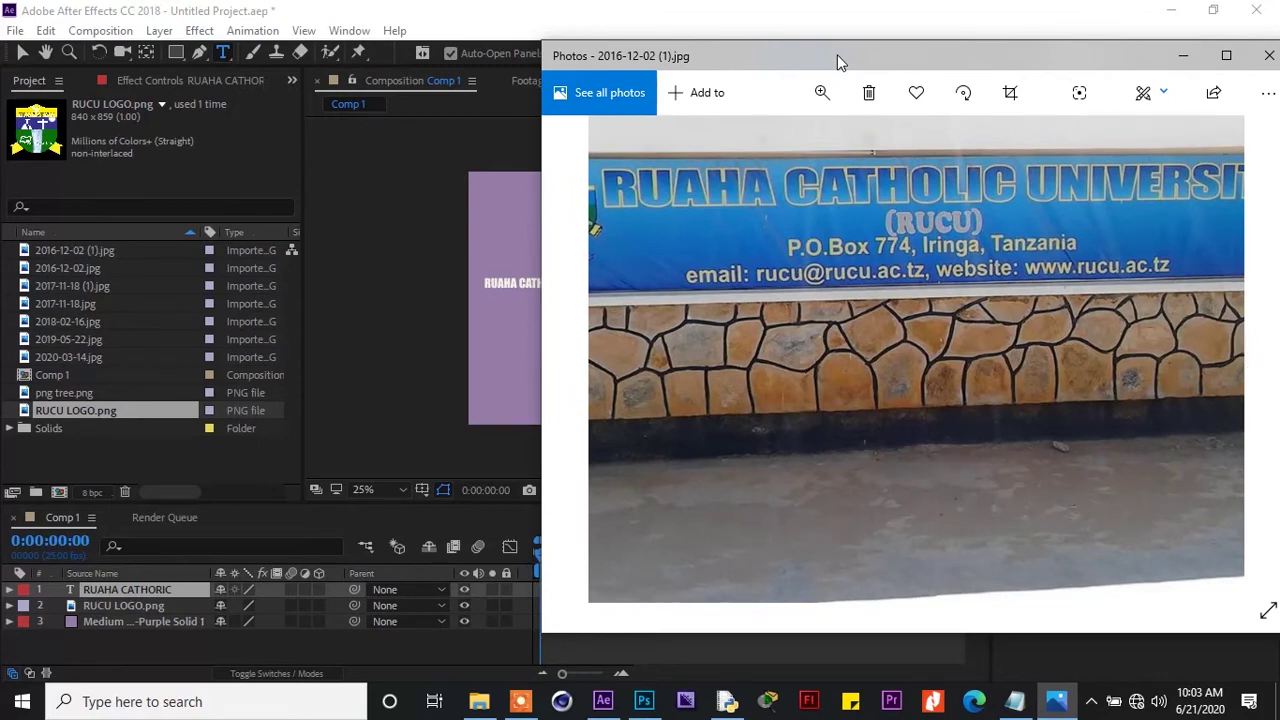
{"action": "left_click", "coordinate": [1184, 56]}
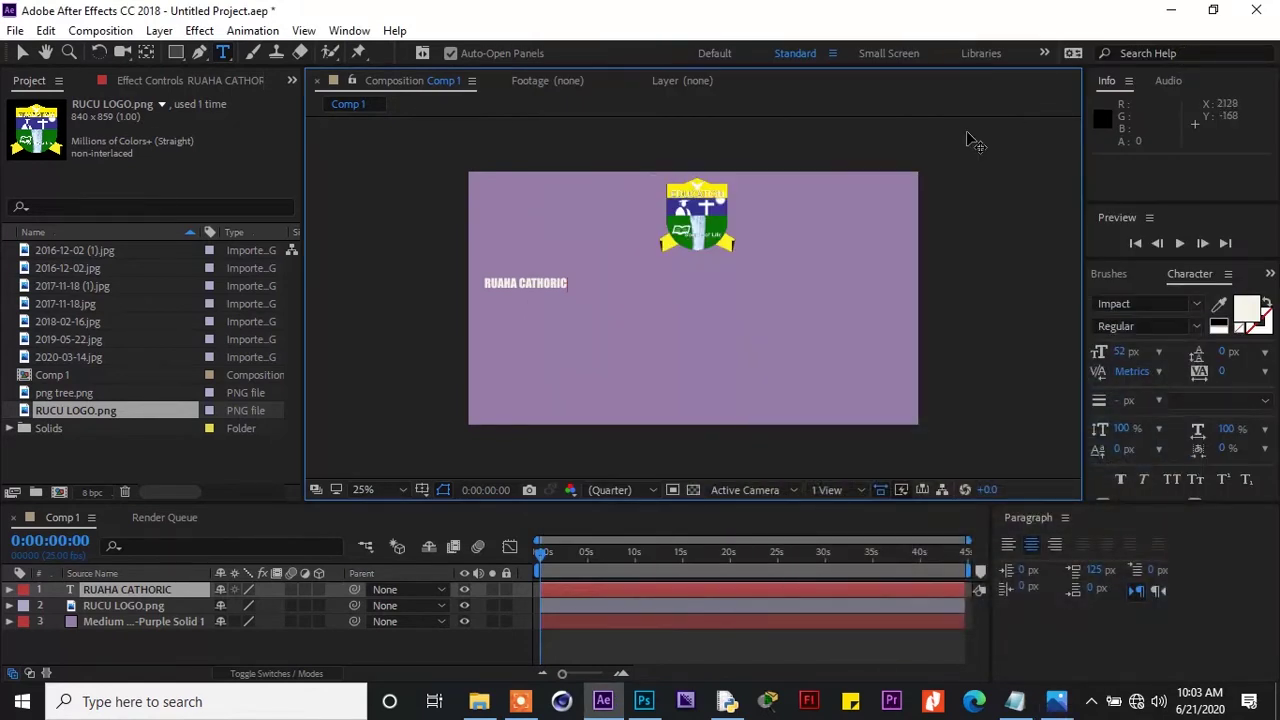
Correct it to CATHOLIC, append ' UNIVERSITY (RUCO)', and move the title beneath the logo
{"action": "key", "text": "BackSpace"}
{"action": "type", "text": "L"}
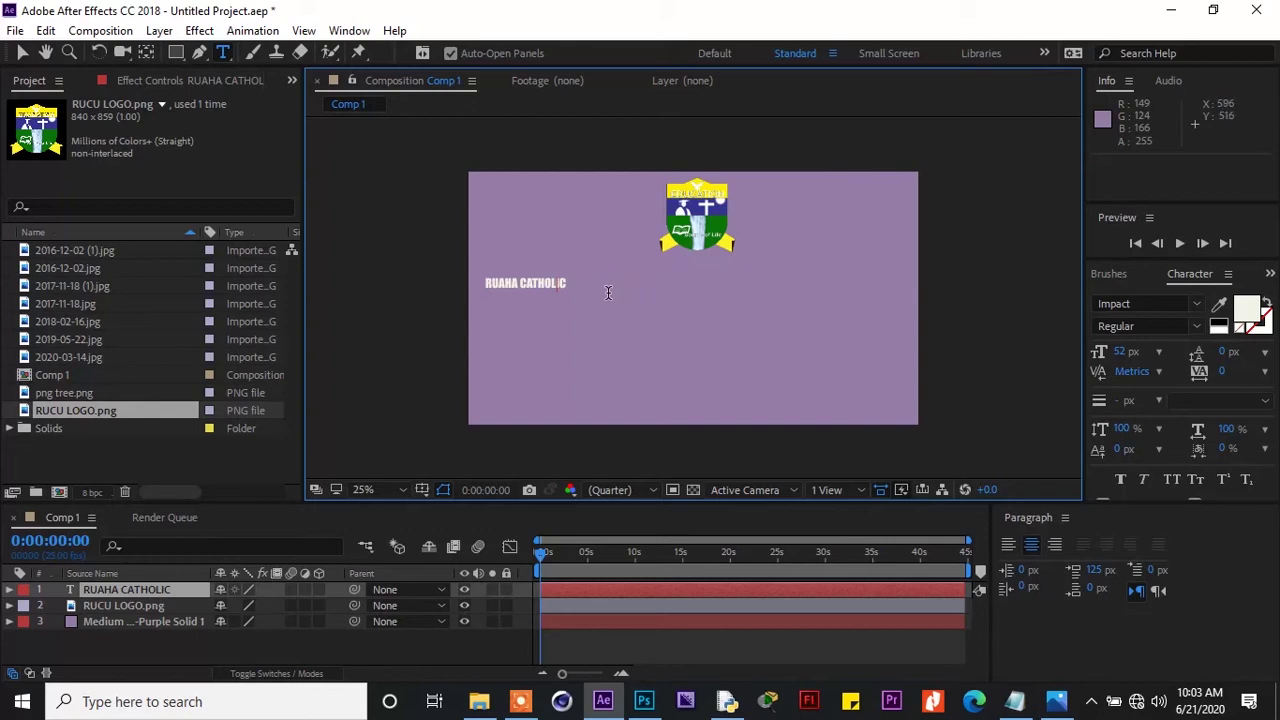
{"action": "left_click", "coordinate": [602, 289]}
{"action": "type", "text": "U"}
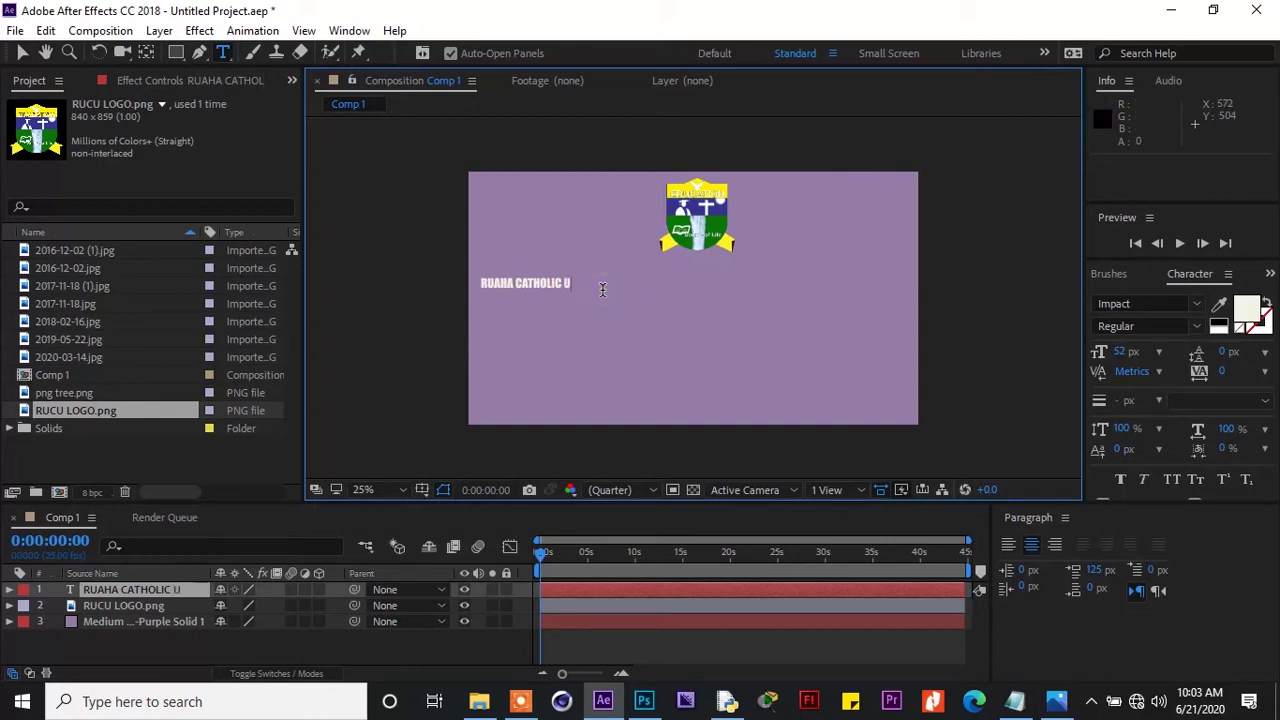
{"action": "type", "text": "NIVERSITY"}
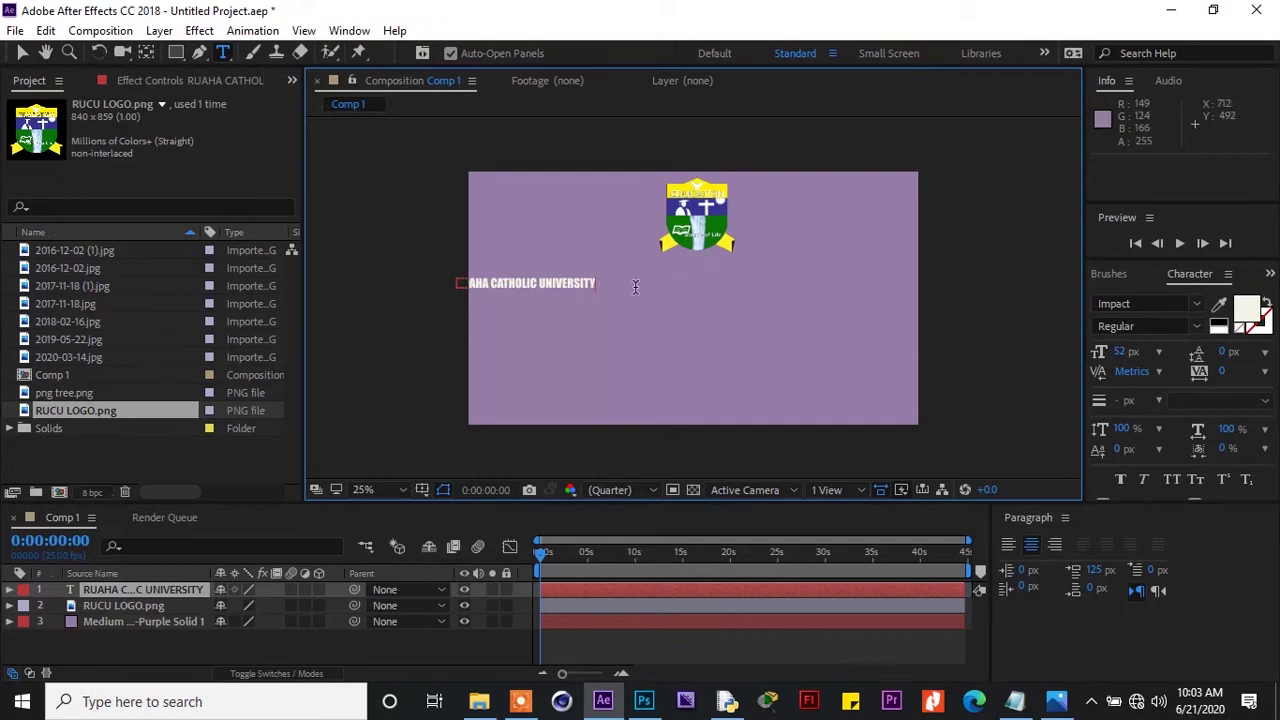
{"action": "type", "text": " ("}
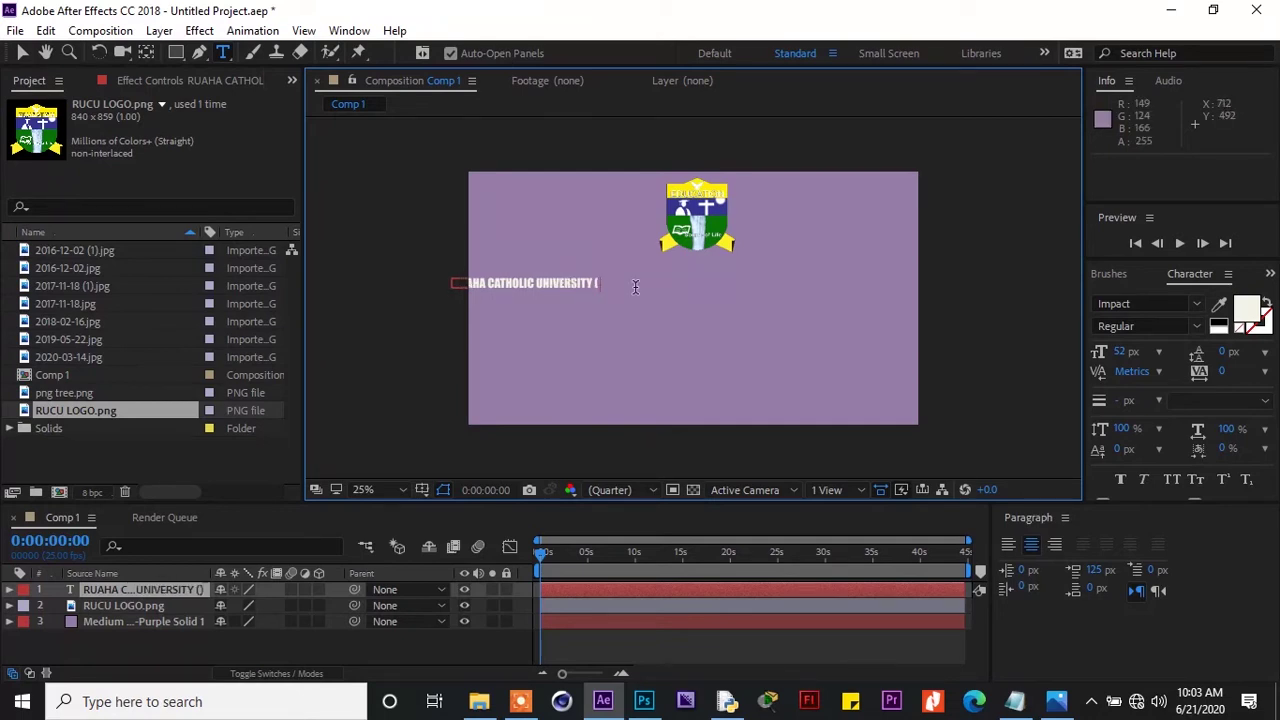
{"action": "type", "text": "RUCU)"}
{"action": "key", "text": "BackSpace"}
{"action": "key", "text": "BackSpace"}
{"action": "type", "text": "O"}
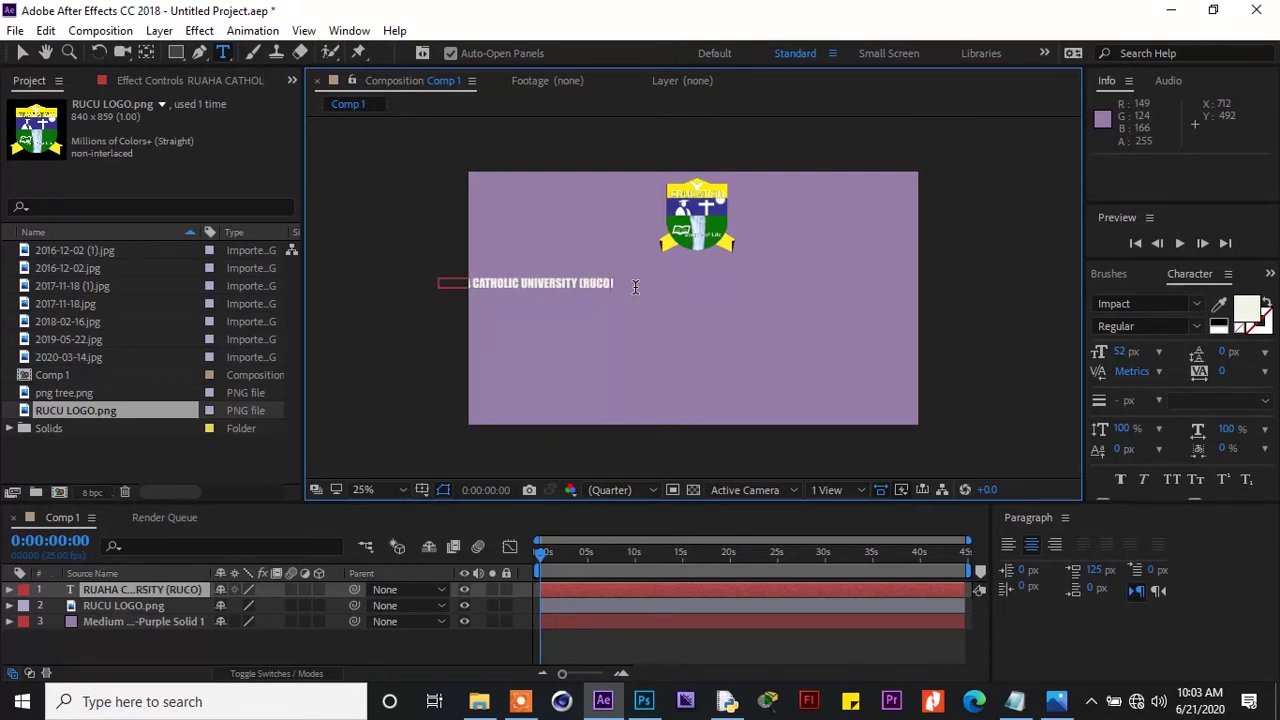
{"action": "type", "text": ")"}
{"action": "left_click_drag", "start_coordinate": [668, 305], "coordinate": [833, 289]}
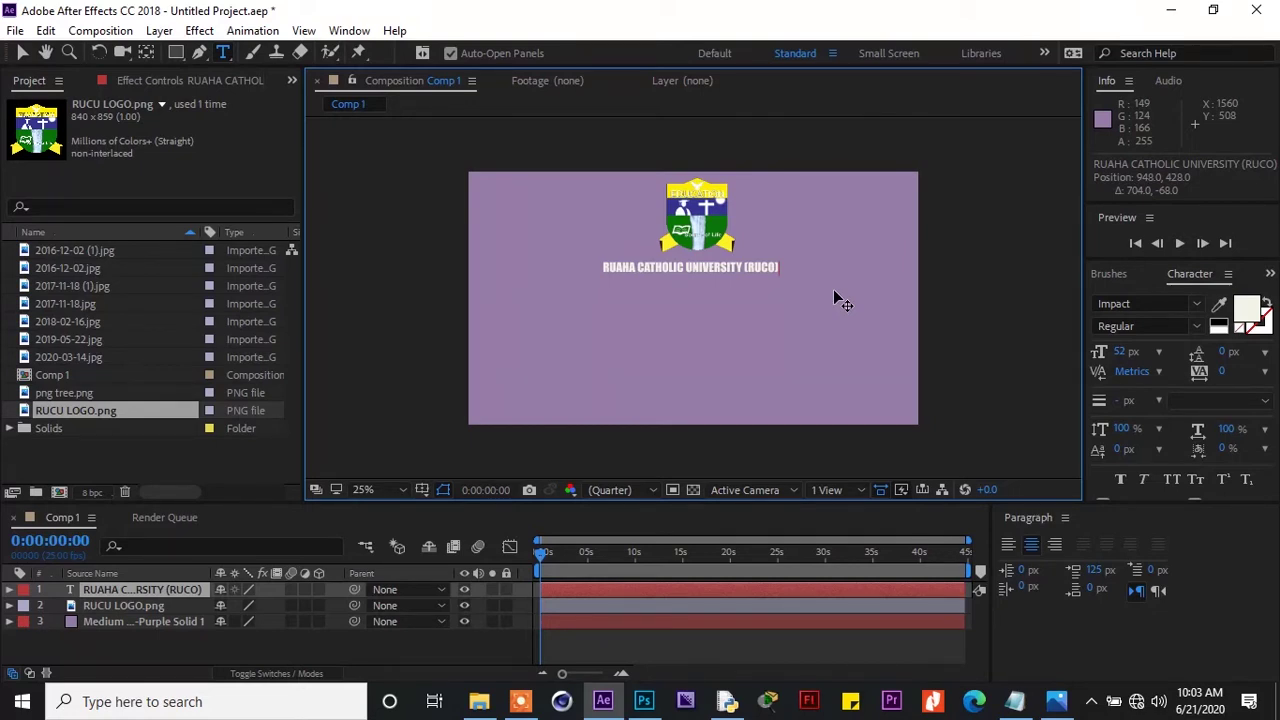
Enlarge the whole title from 52 to 60 px and nudge it to 976, 448 under the logo
{"action": "left_click_drag", "start_coordinate": [834, 291], "coordinate": [840, 290]}
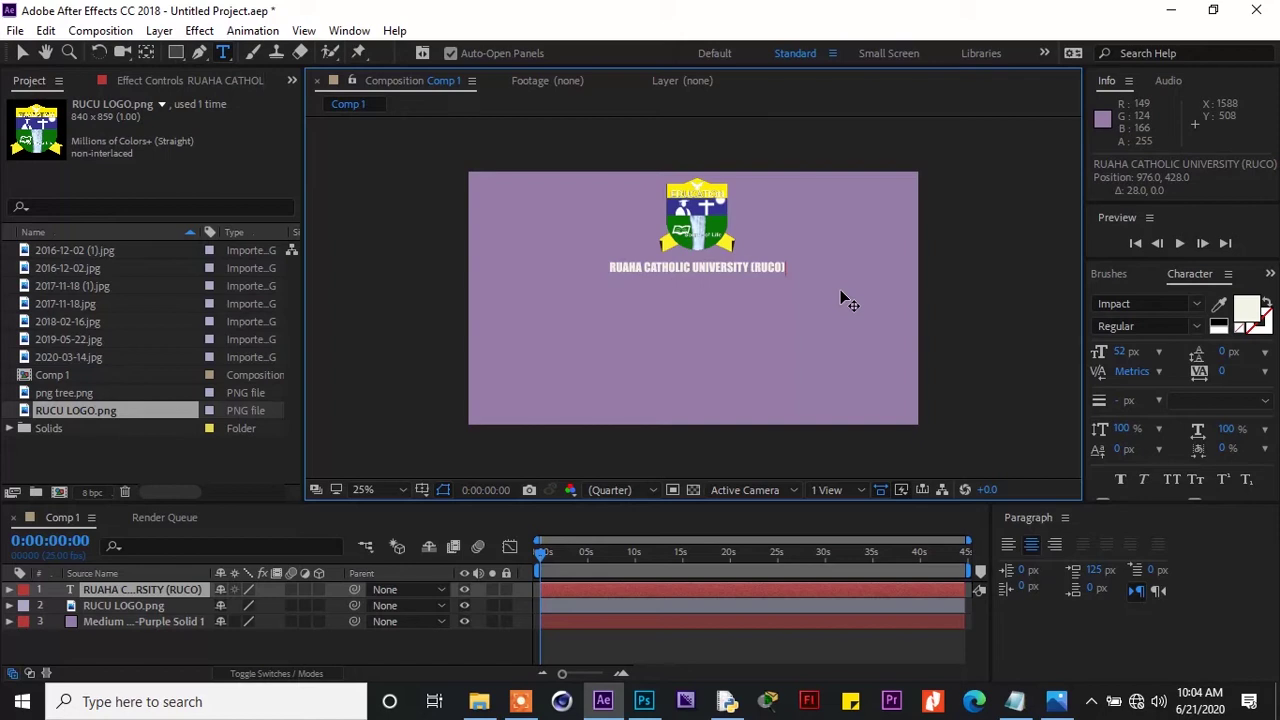
{"action": "key", "text": "ctrl+a"}
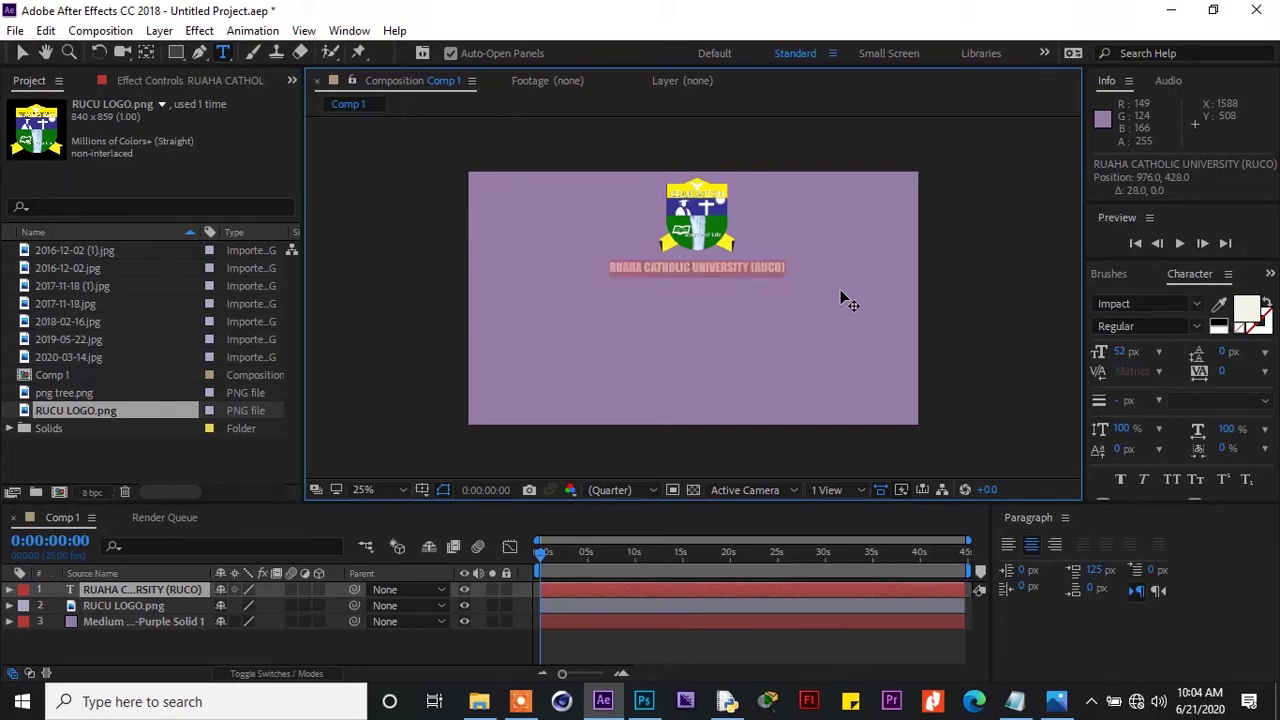
{"action": "left_click", "coordinate": [1120, 351]}
{"action": "key", "text": "Up"}
{"action": "key", "text": "Up"}
{"action": "key", "text": "Up"}
{"action": "key", "text": "Up"}
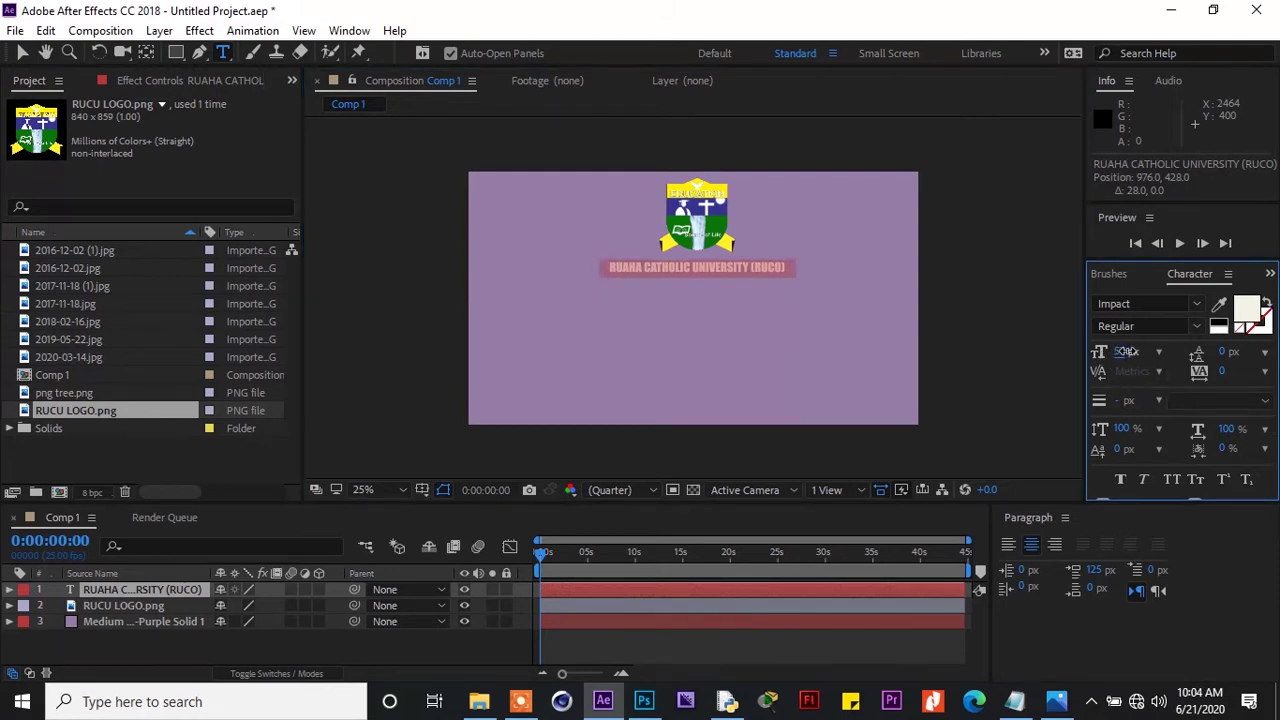
{"action": "key", "text": "Up"}
{"action": "key", "text": "Up"}
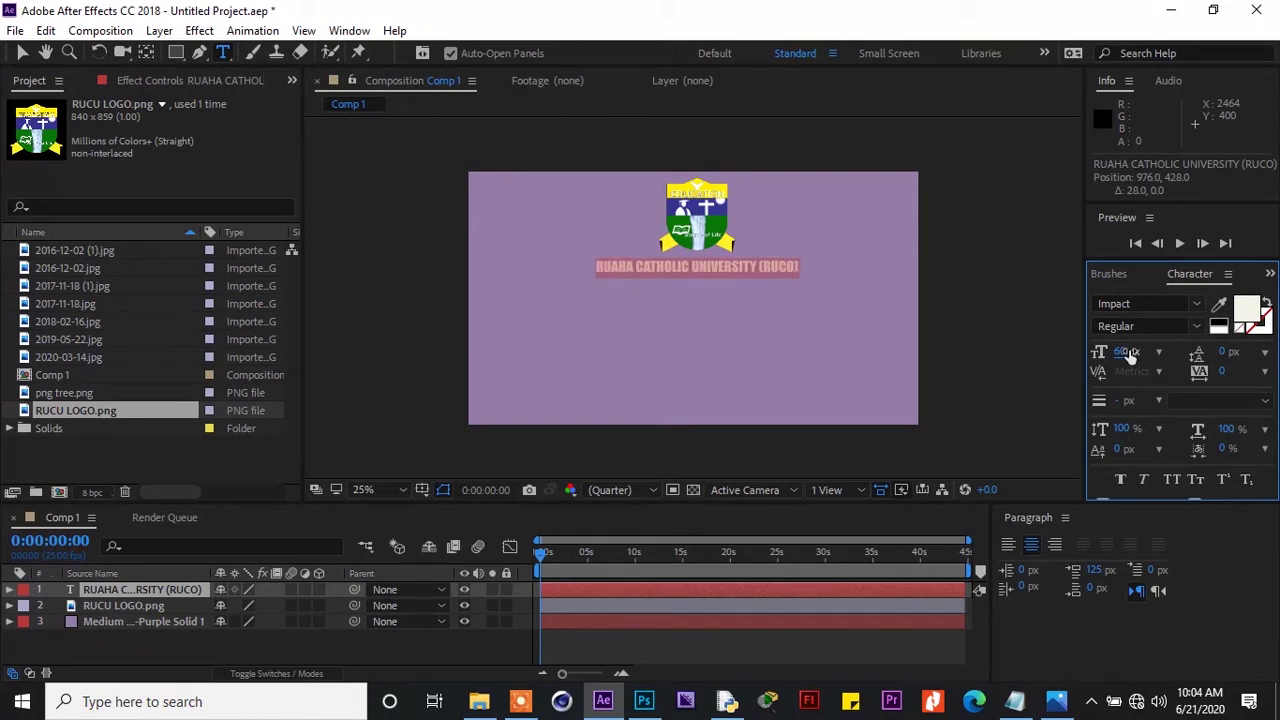
{"action": "left_click", "coordinate": [752, 262]}
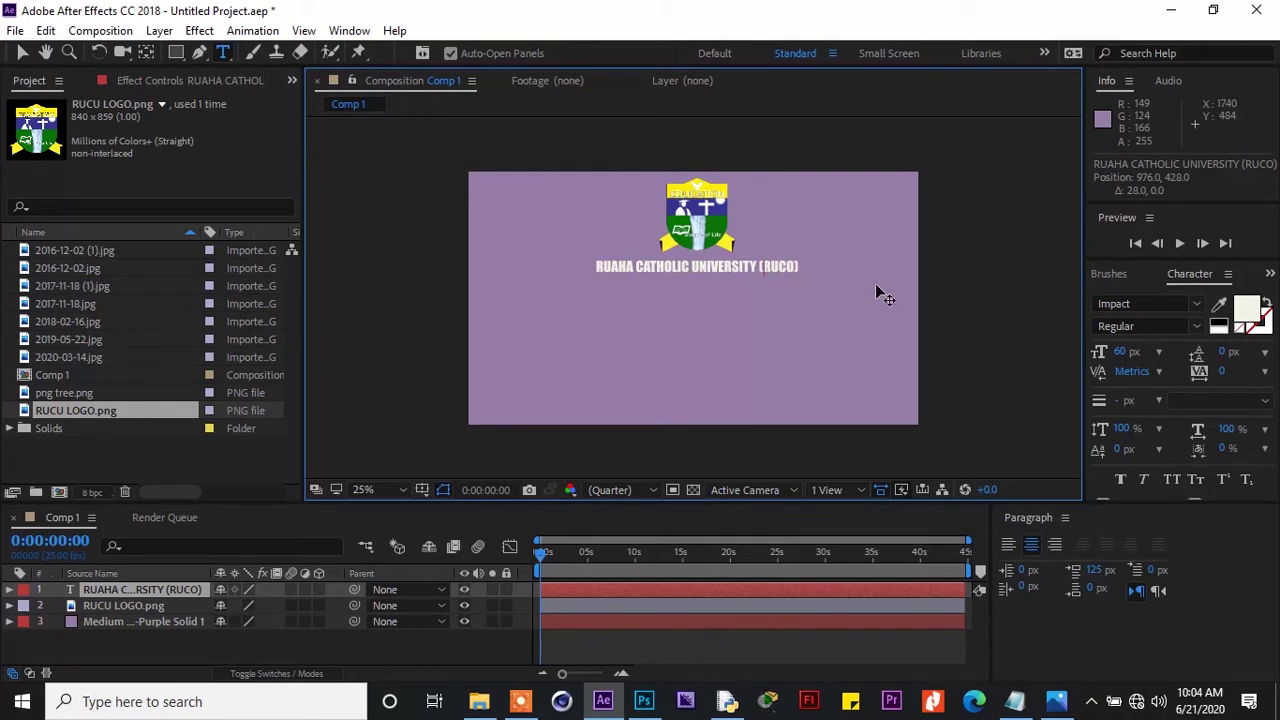
{"action": "left_click_drag", "start_coordinate": [860, 289], "coordinate": [860, 293]}
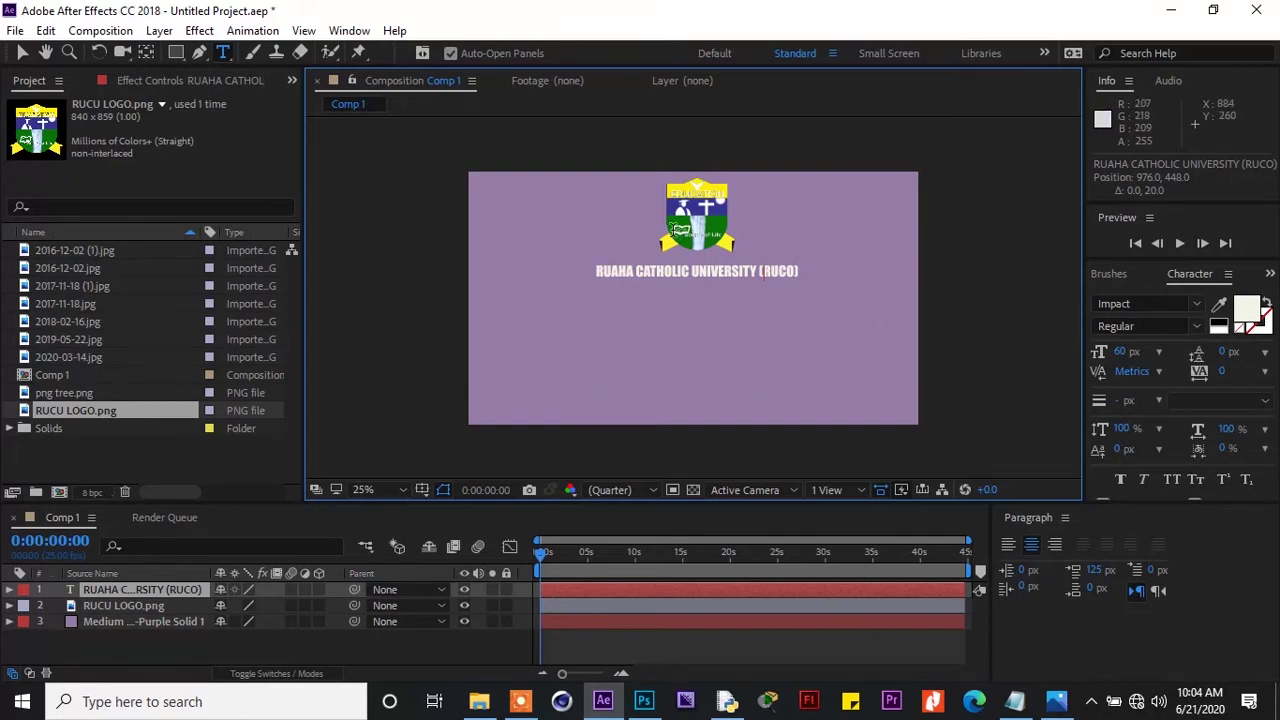
Draw a tall, thin rectangle from below the title toward the comp's bottom edge
{"action": "left_click", "coordinate": [176, 56]}
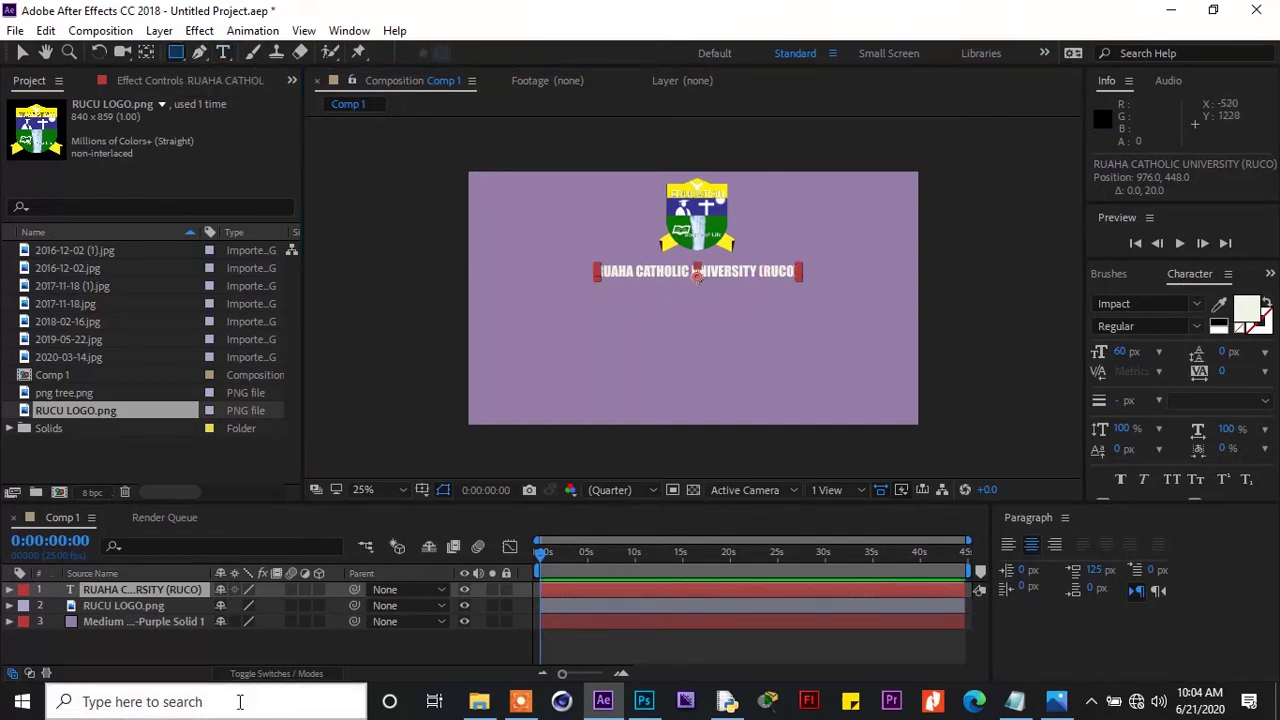
{"action": "left_click", "coordinate": [234, 648]}
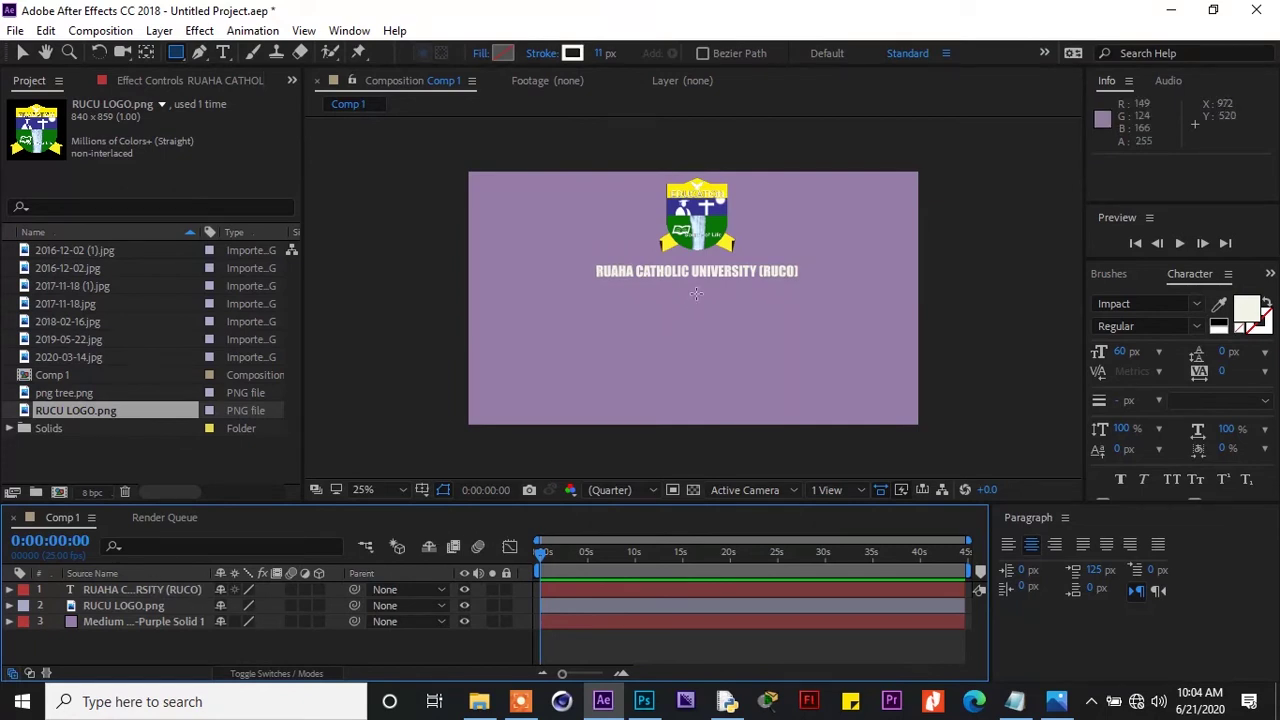
{"action": "left_click_drag", "start_coordinate": [696, 293], "coordinate": [700, 334]}
{"action": "left_click_drag", "start_coordinate": [701, 343], "coordinate": [699, 408]}
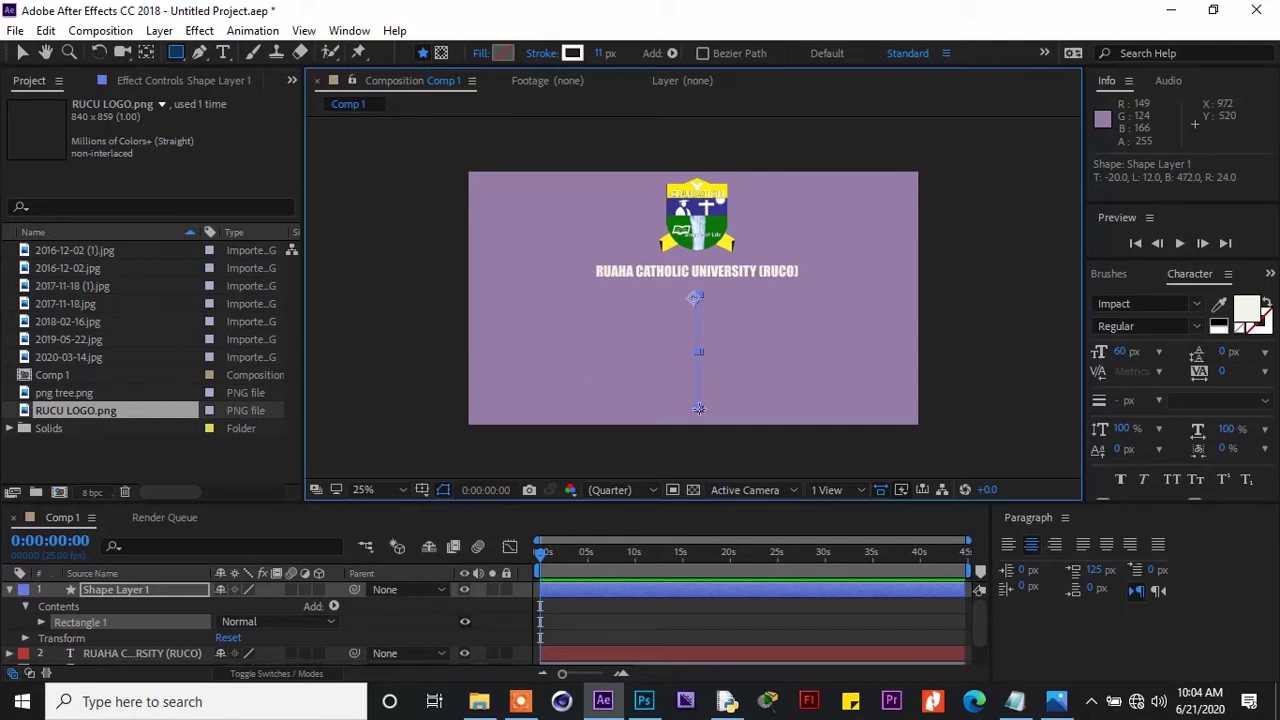
{"action": "key", "text": "Caps_Lock"}
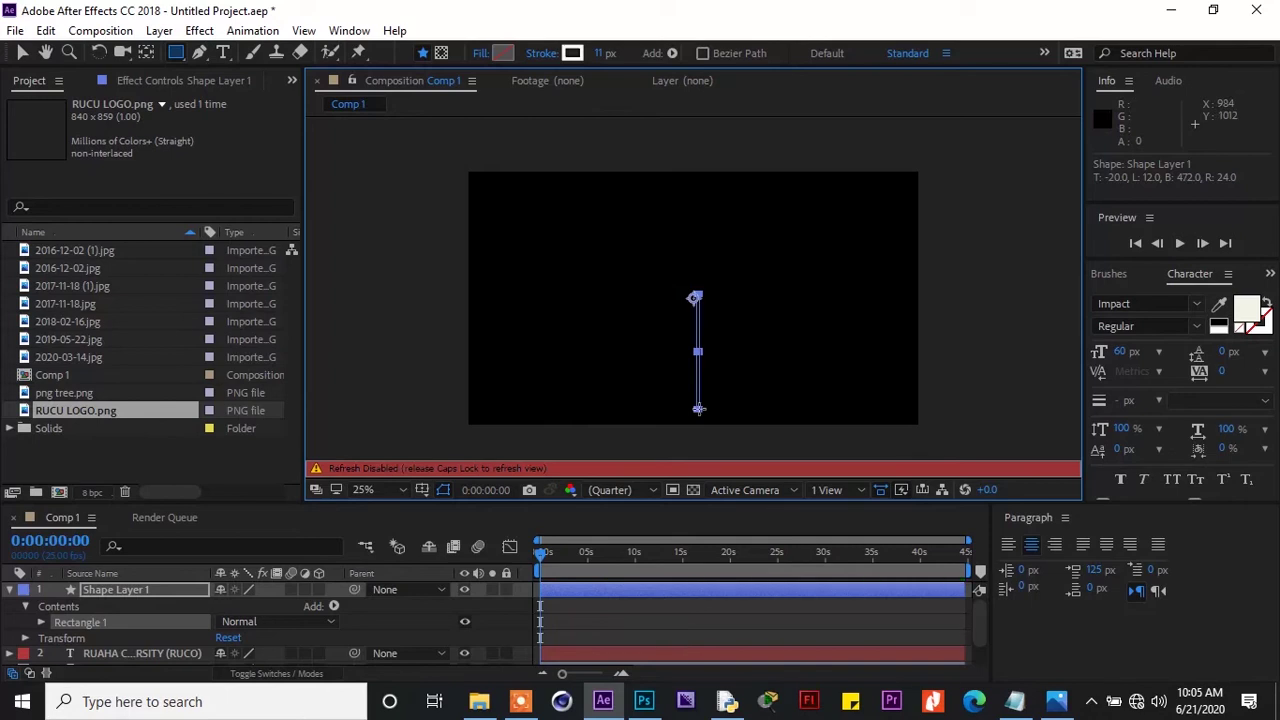
{"action": "key", "text": "Caps_Lock"}
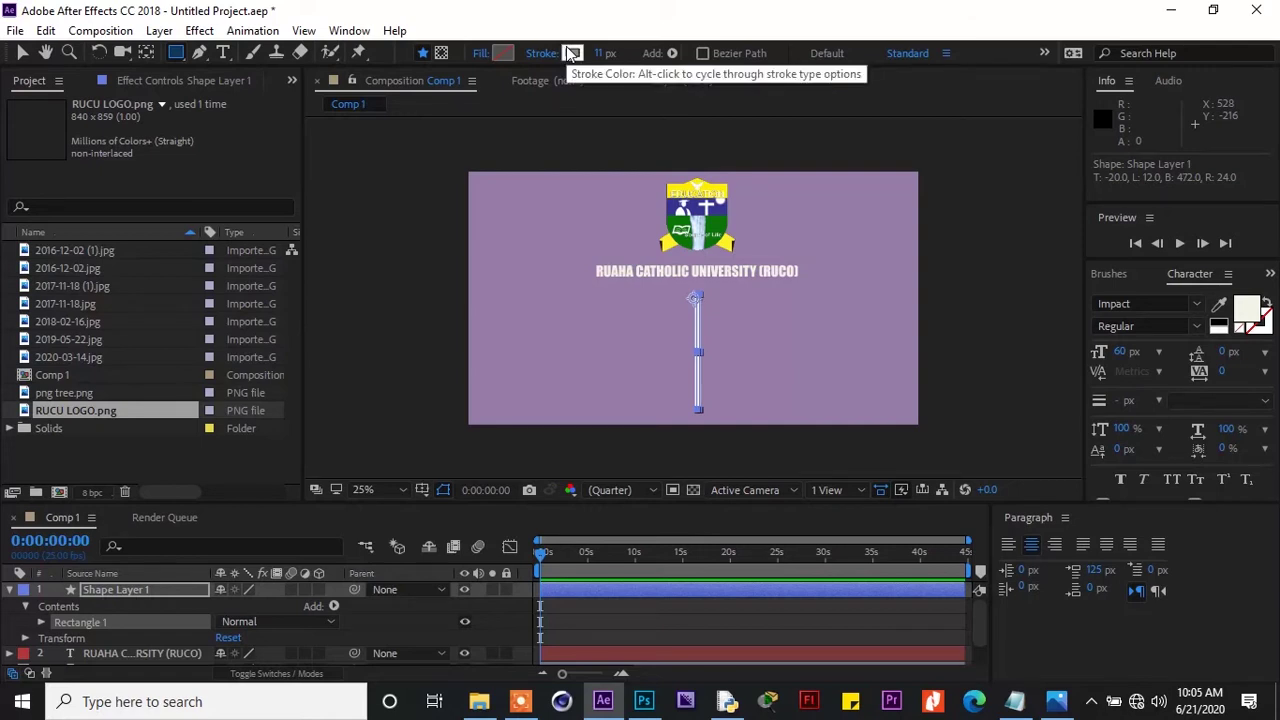
Set the rectangle's stroke colour to near-black 0C0C07 and collapse Shape Layer 1
{"action": "left_click", "coordinate": [572, 53]}
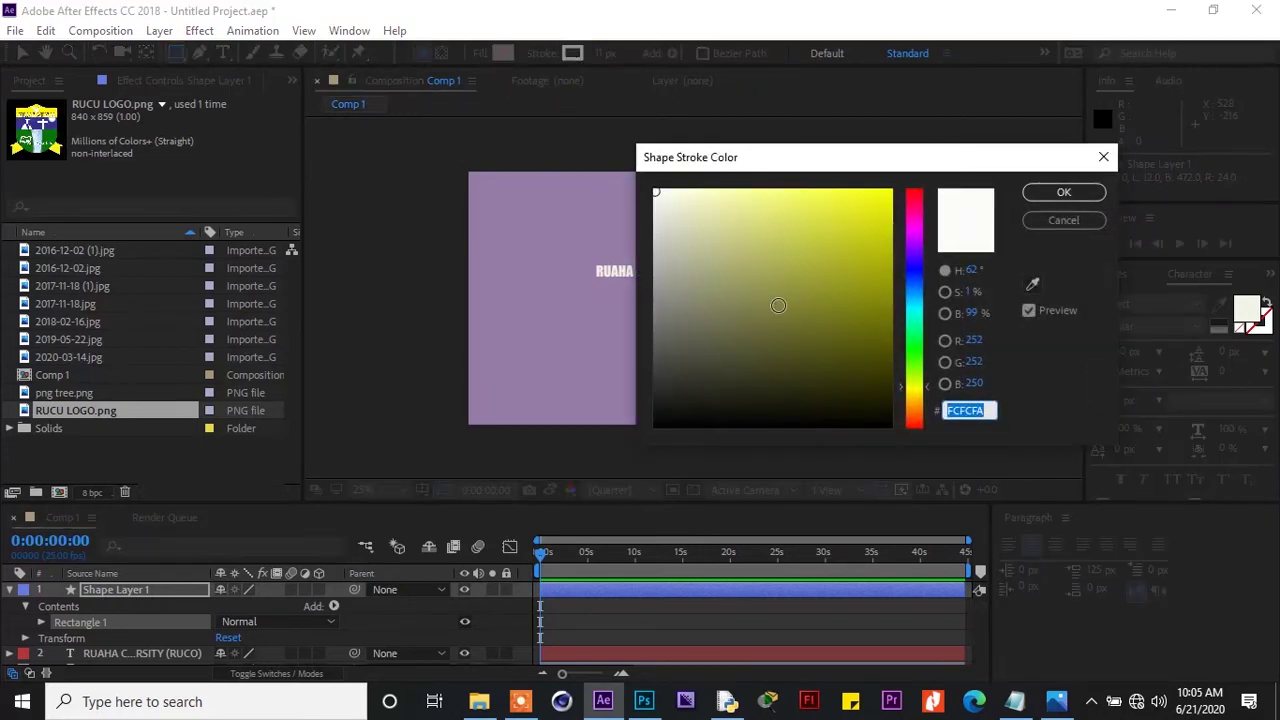
{"action": "left_click", "coordinate": [751, 416]}
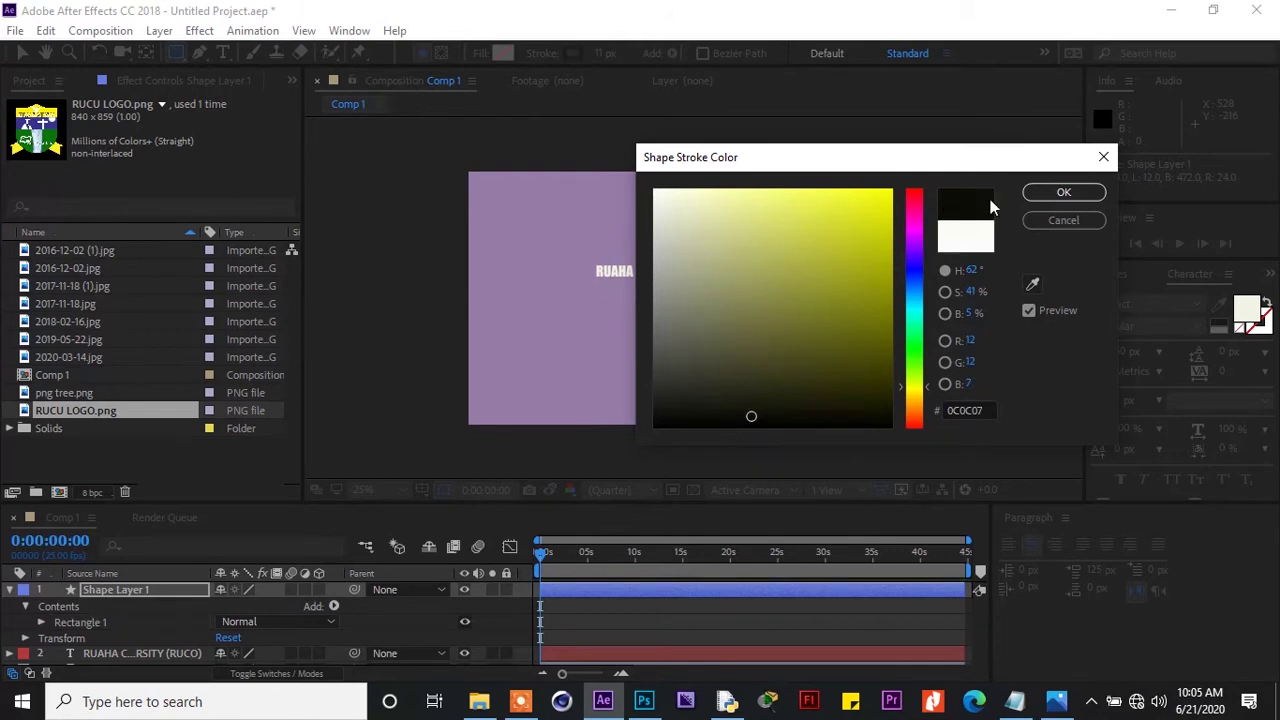
{"action": "left_click", "coordinate": [1063, 193]}
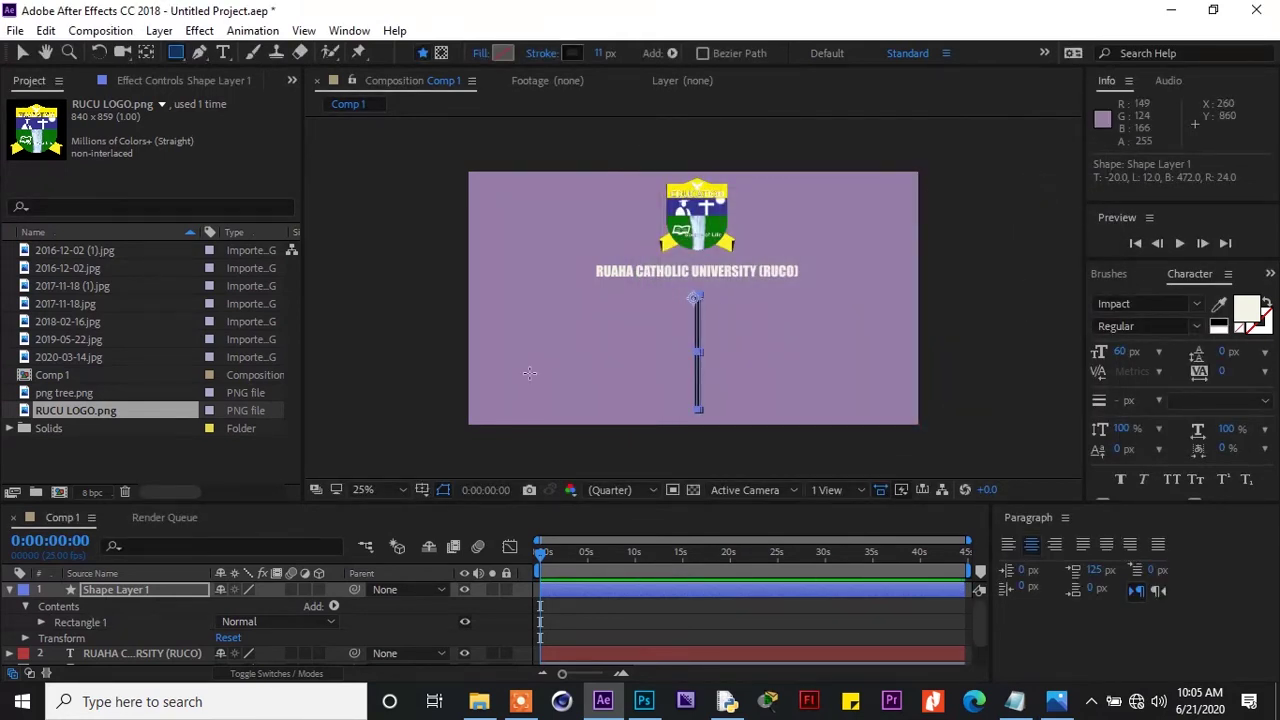
{"action": "left_click", "coordinate": [12, 594]}
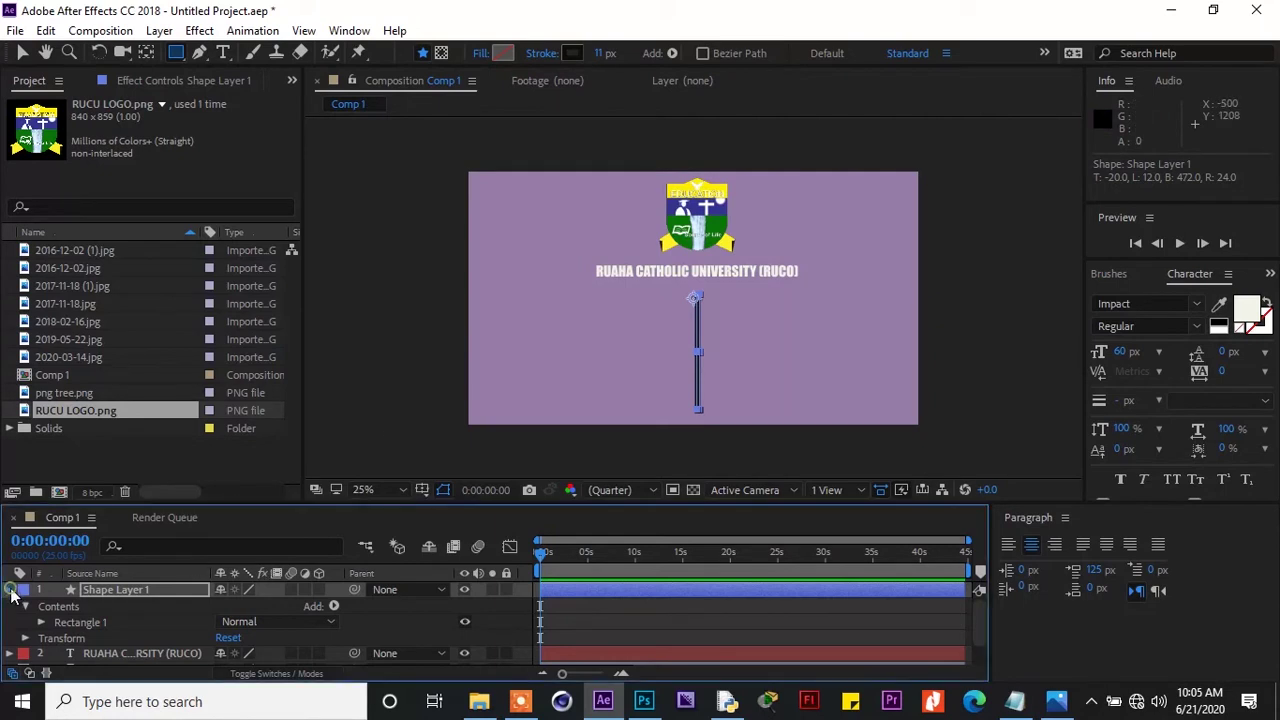
{"action": "left_click", "coordinate": [12, 592]}
Create an 800×700 composition named 'image' with a Deep Royal Blue background
{"action": "left_click", "coordinate": [131, 650]}
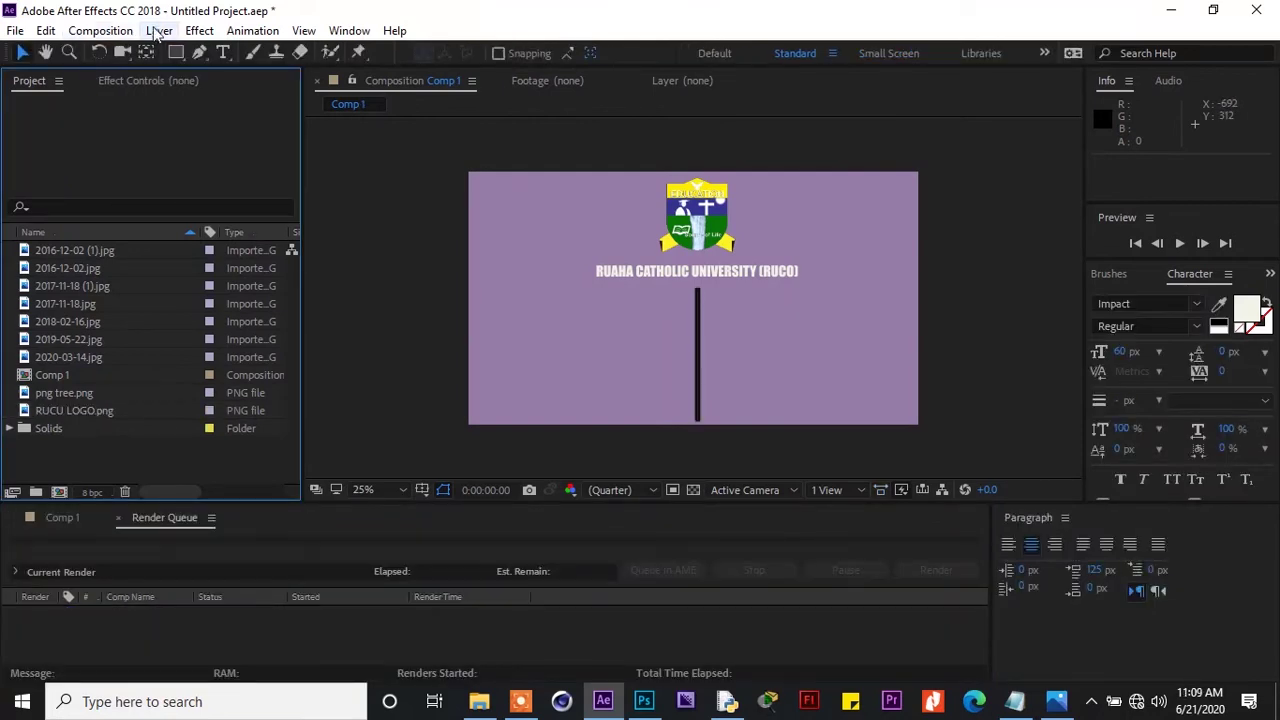
{"action": "left_click", "coordinate": [110, 34]}
{"action": "left_click", "coordinate": [120, 48]}
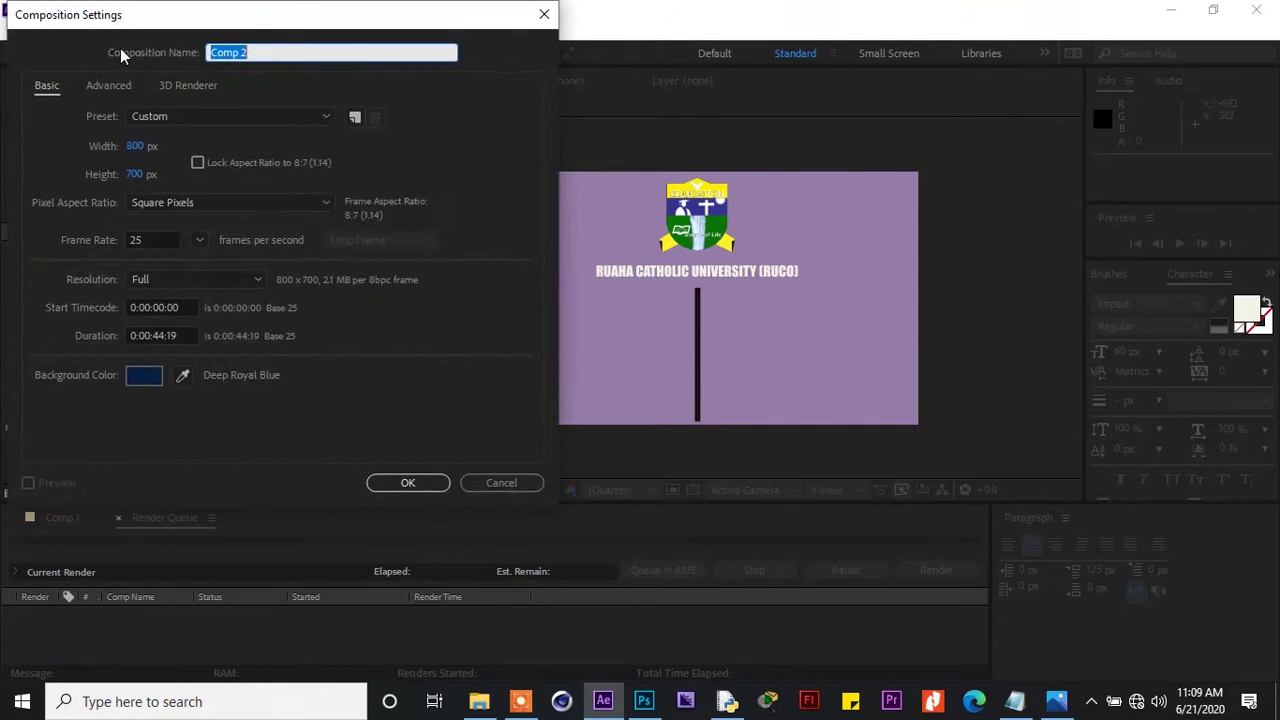
{"action": "type", "text": "image"}
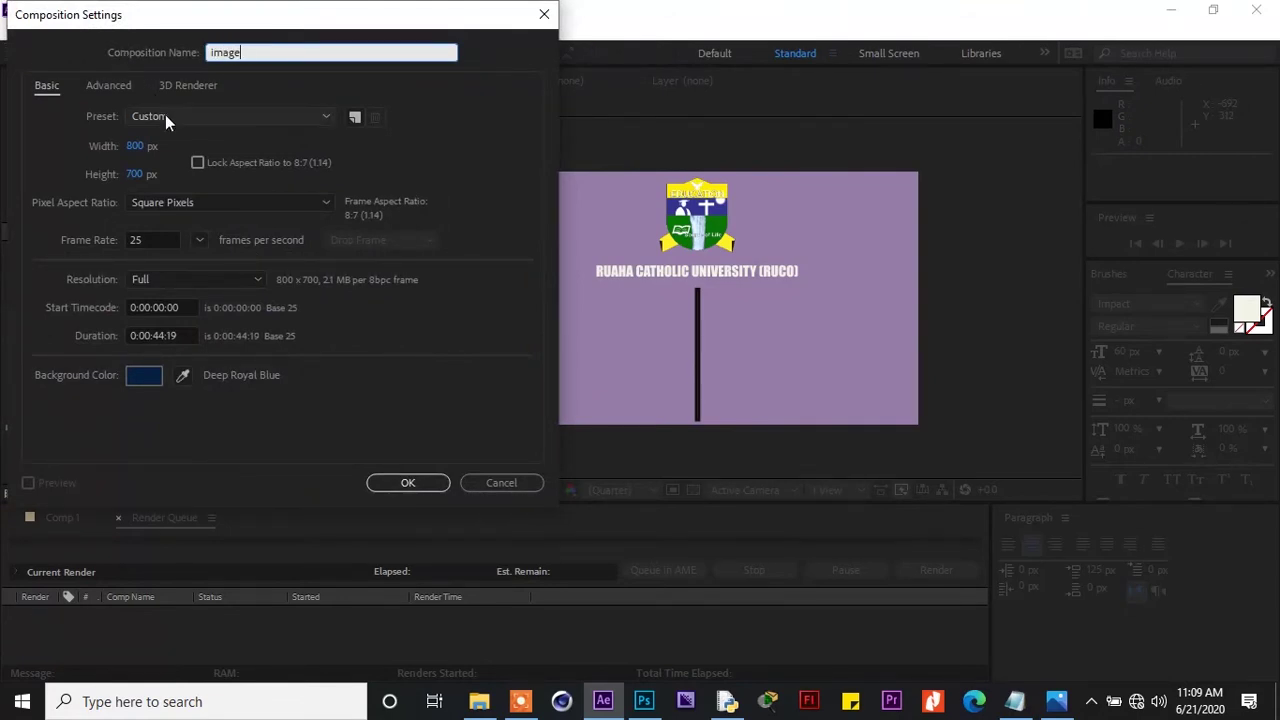
{"action": "left_click", "coordinate": [398, 482]}
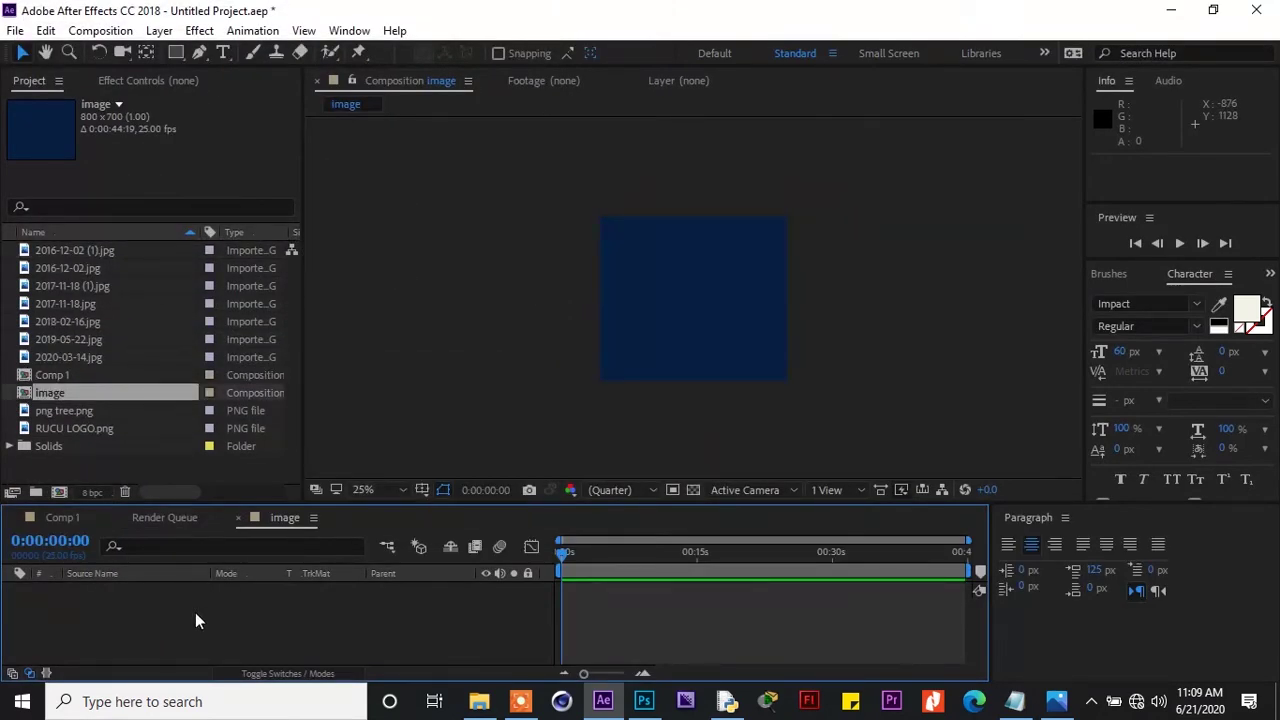
Add a rectangle filling the image comp and duplicate it as Shape Layer 2
{"action": "left_click", "coordinate": [175, 53]}
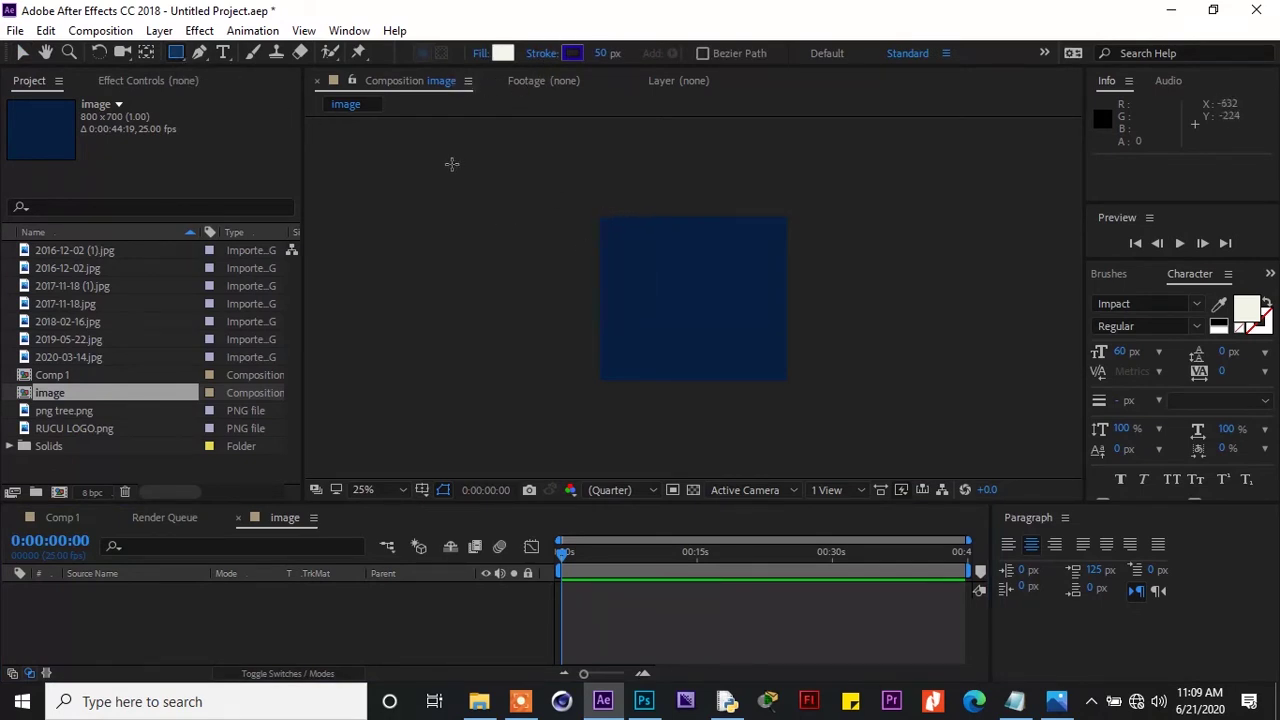
{"action": "double_click", "coordinate": [175, 53]}
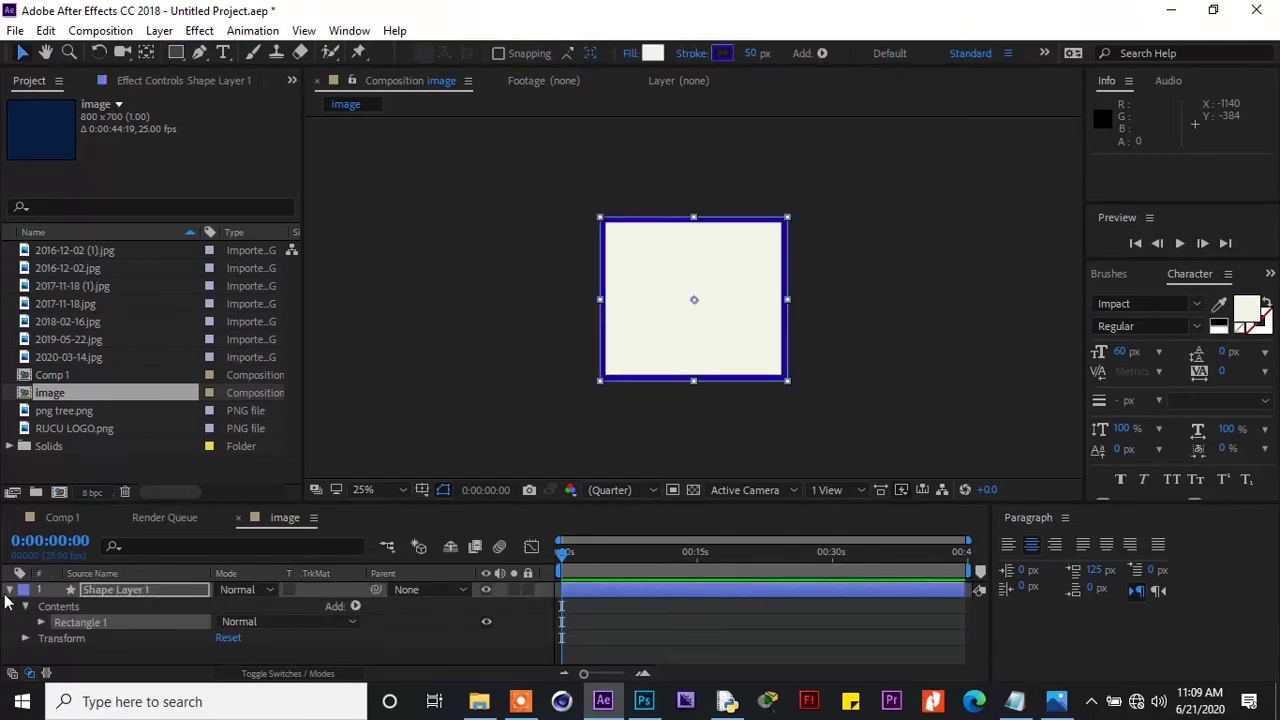
{"action": "left_click", "coordinate": [9, 590]}
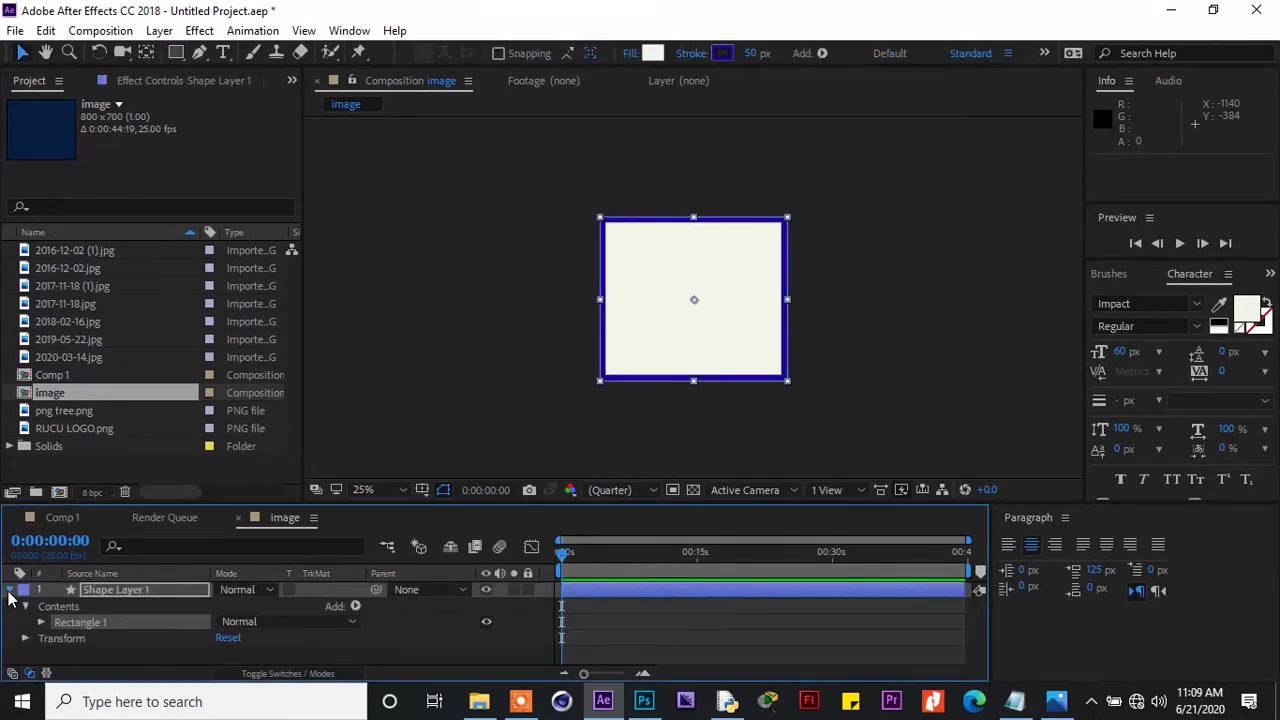
{"action": "left_click", "coordinate": [111, 590]}
{"action": "key", "text": "ctrl+d"}
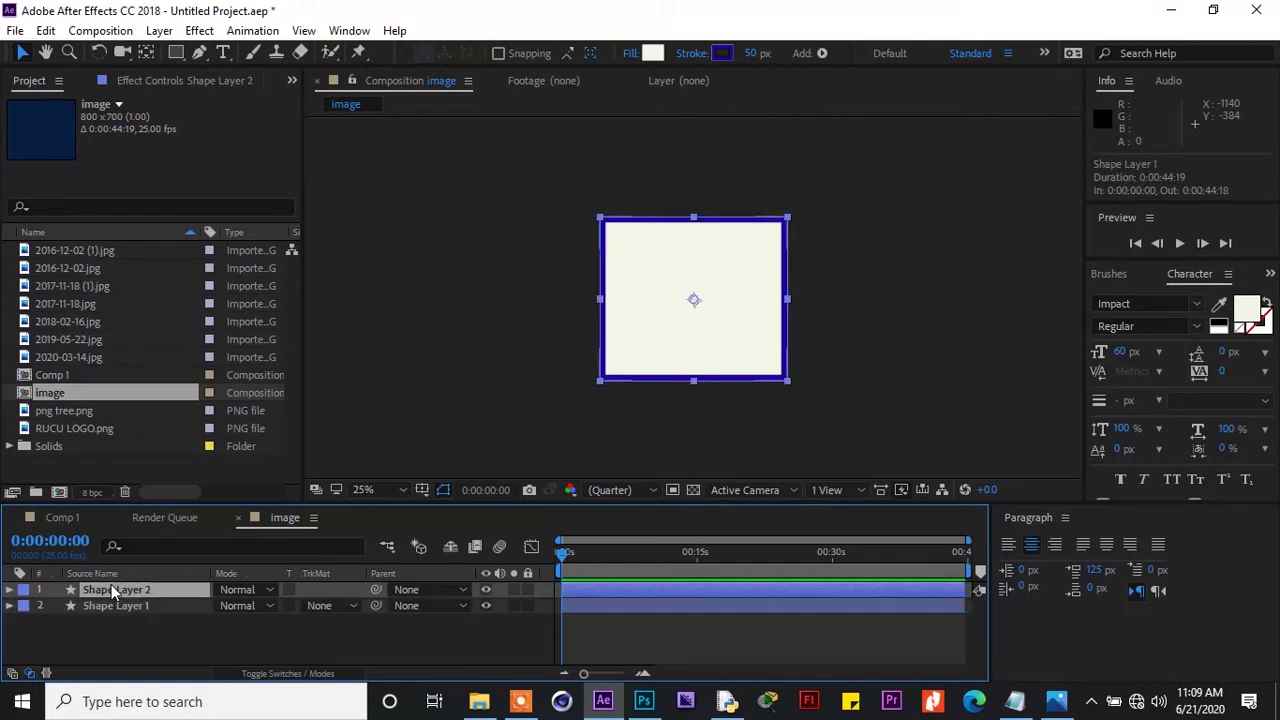
Place 2020-03-14.jpg in the timeline between Shape Layer 2 and Shape Layer 1
{"action": "left_click", "coordinate": [121, 605]}
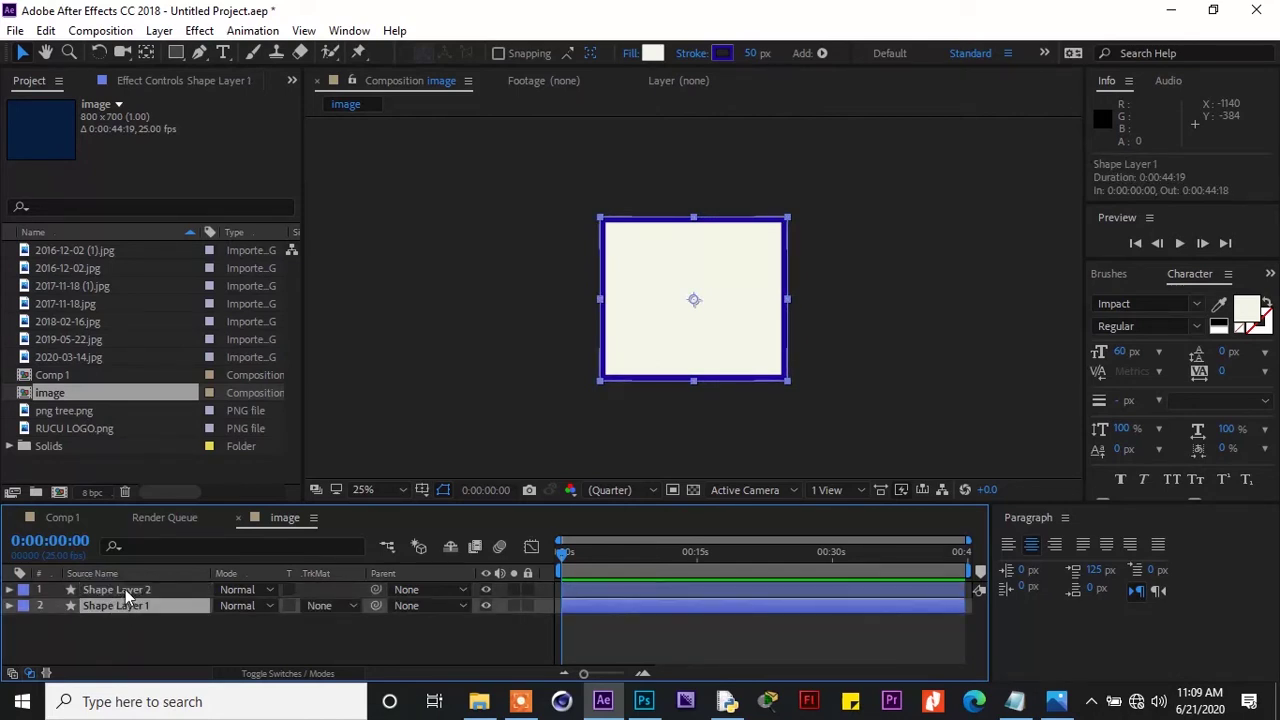
{"action": "left_click", "coordinate": [125, 589]}
{"action": "left_click", "coordinate": [66, 357]}
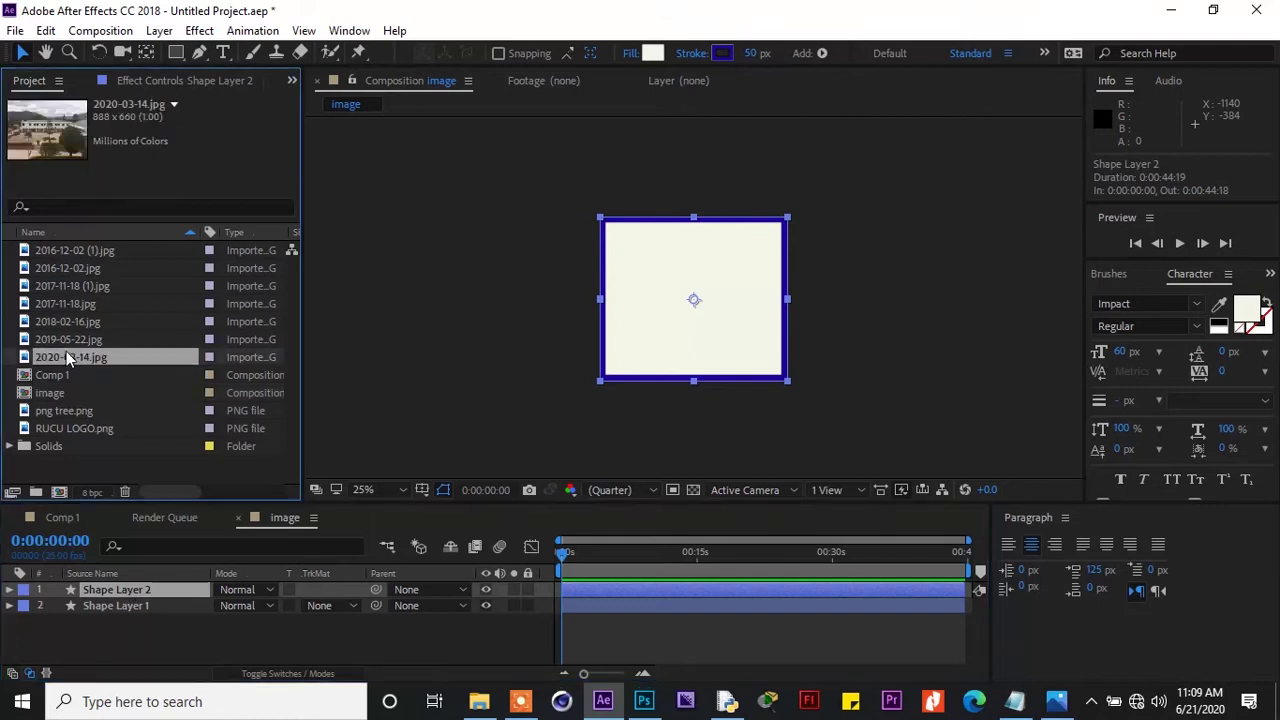
{"action": "left_click", "coordinate": [58, 340]}
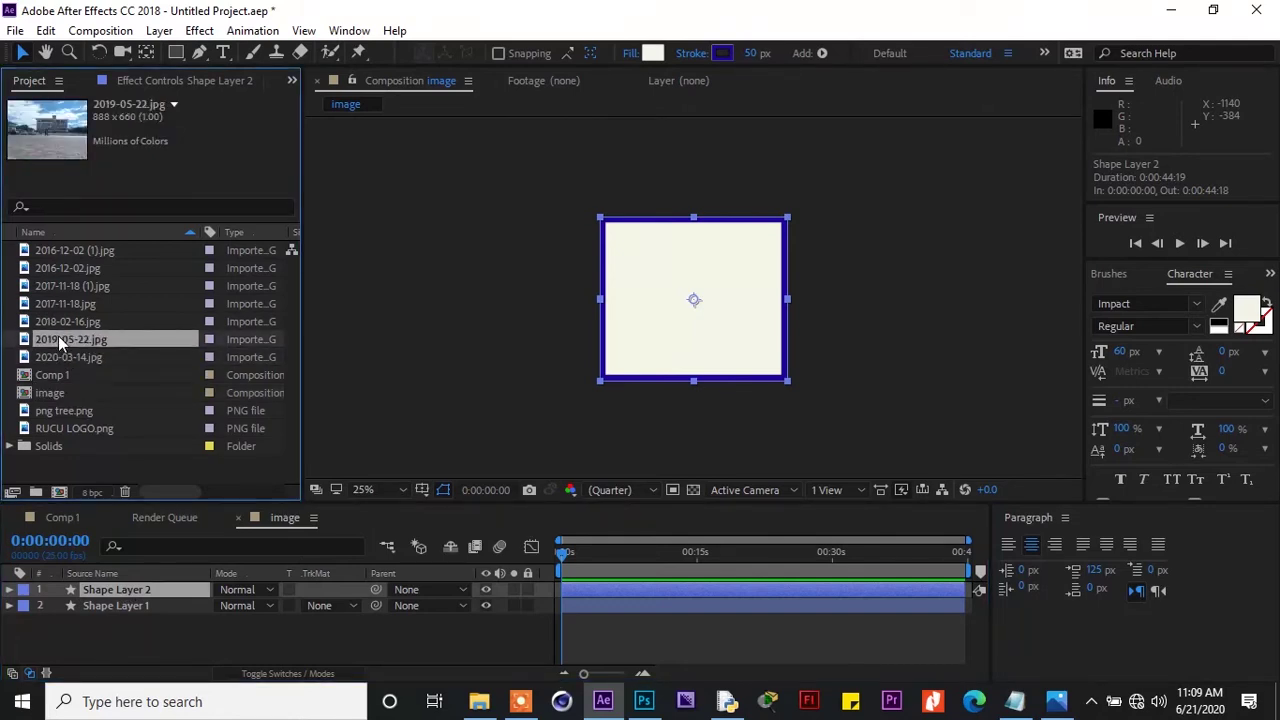
{"action": "left_click", "coordinate": [60, 354]}
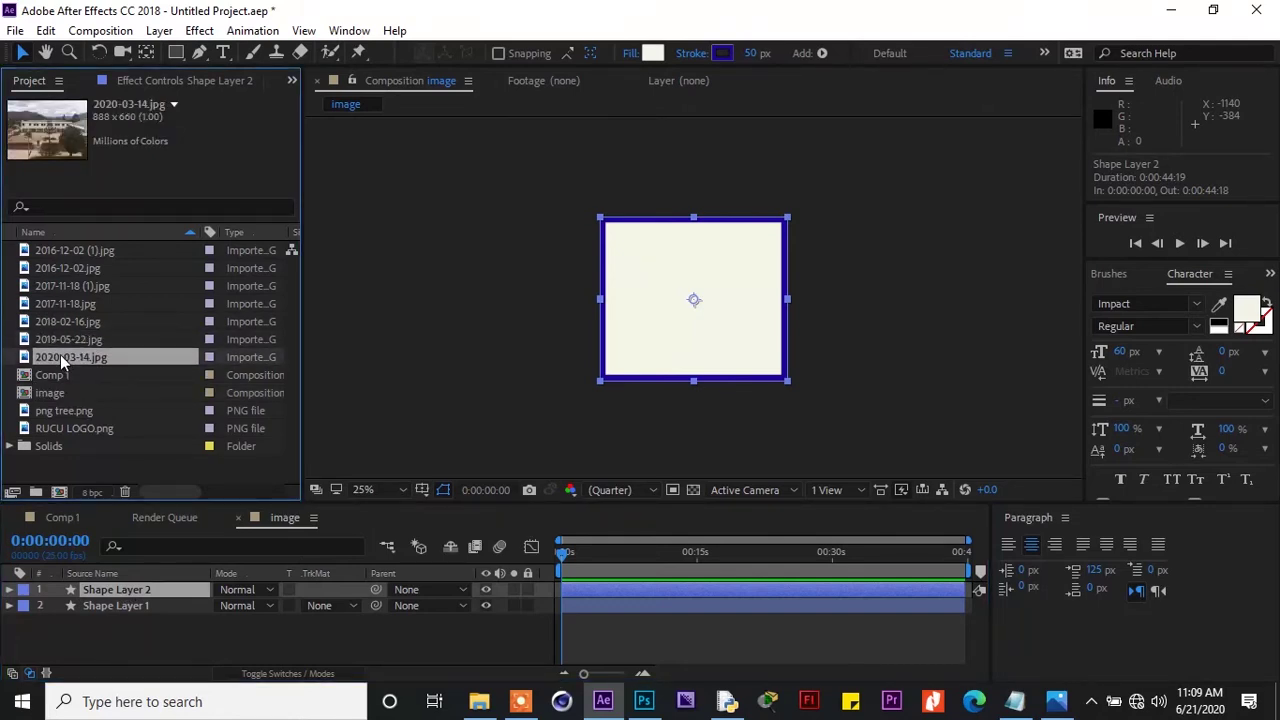
{"action": "left_click_drag", "start_coordinate": [60, 354], "coordinate": [180, 595]}
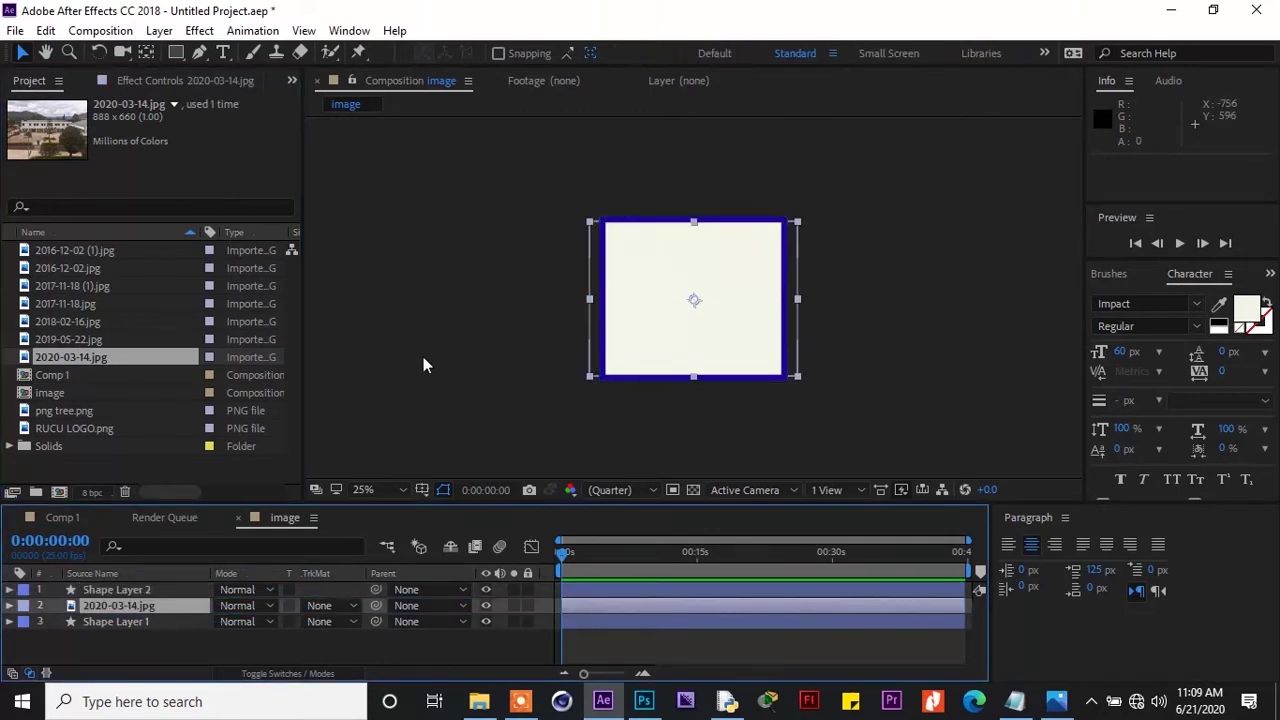
Set the photo's track matte to Luma Matte 'Shape Layer 2' and scale it to about 111%×121%
{"action": "left_click", "coordinate": [348, 608]}
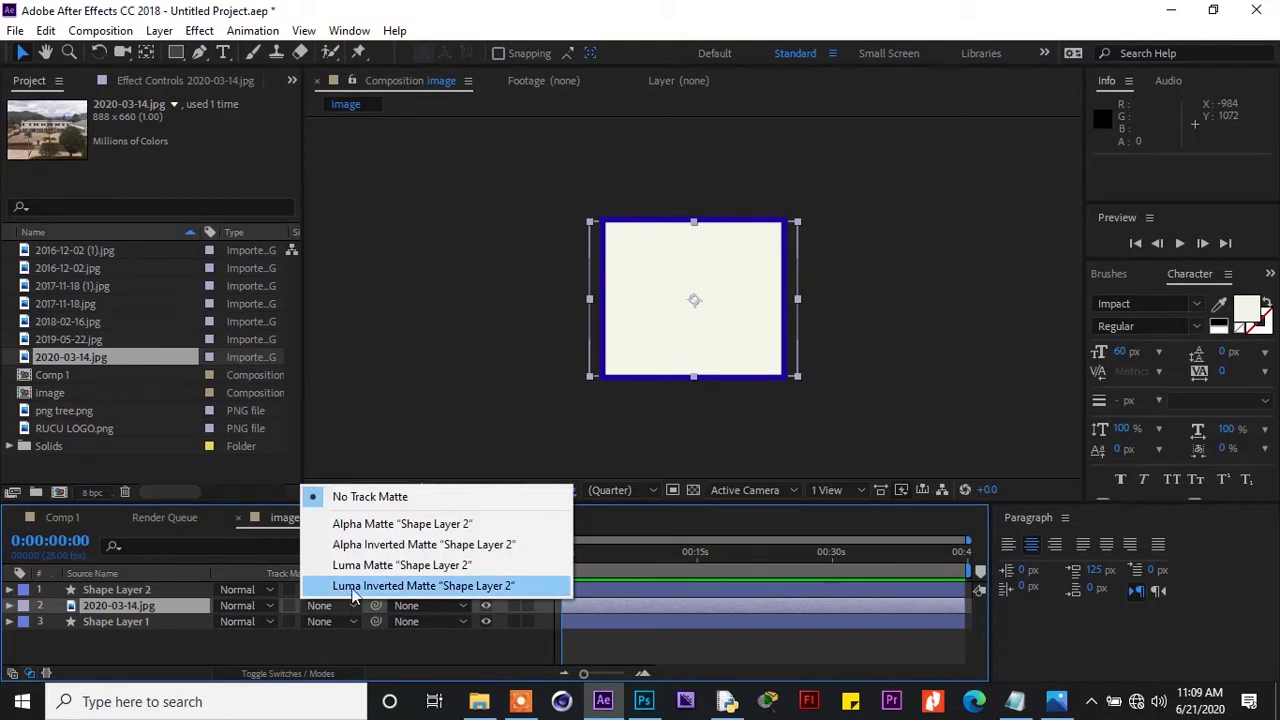
{"action": "left_click", "coordinate": [353, 568]}
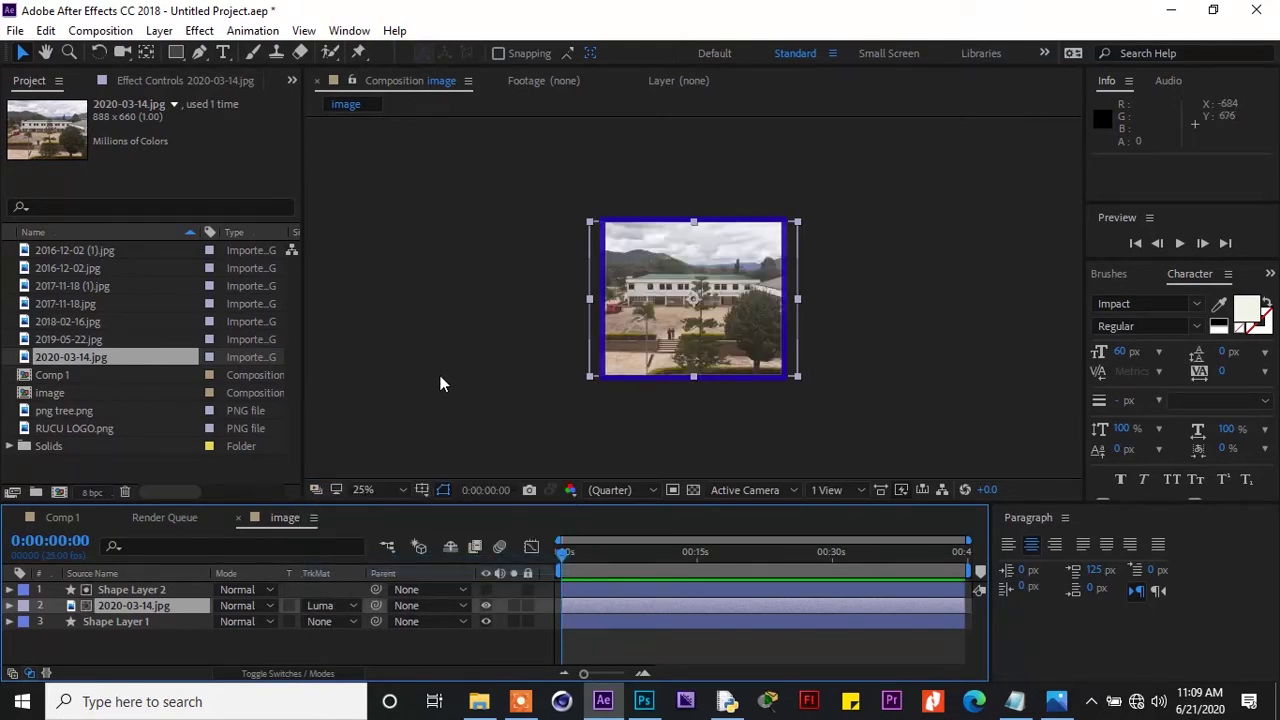
{"action": "left_click_drag", "start_coordinate": [590, 222], "coordinate": [577, 203]}
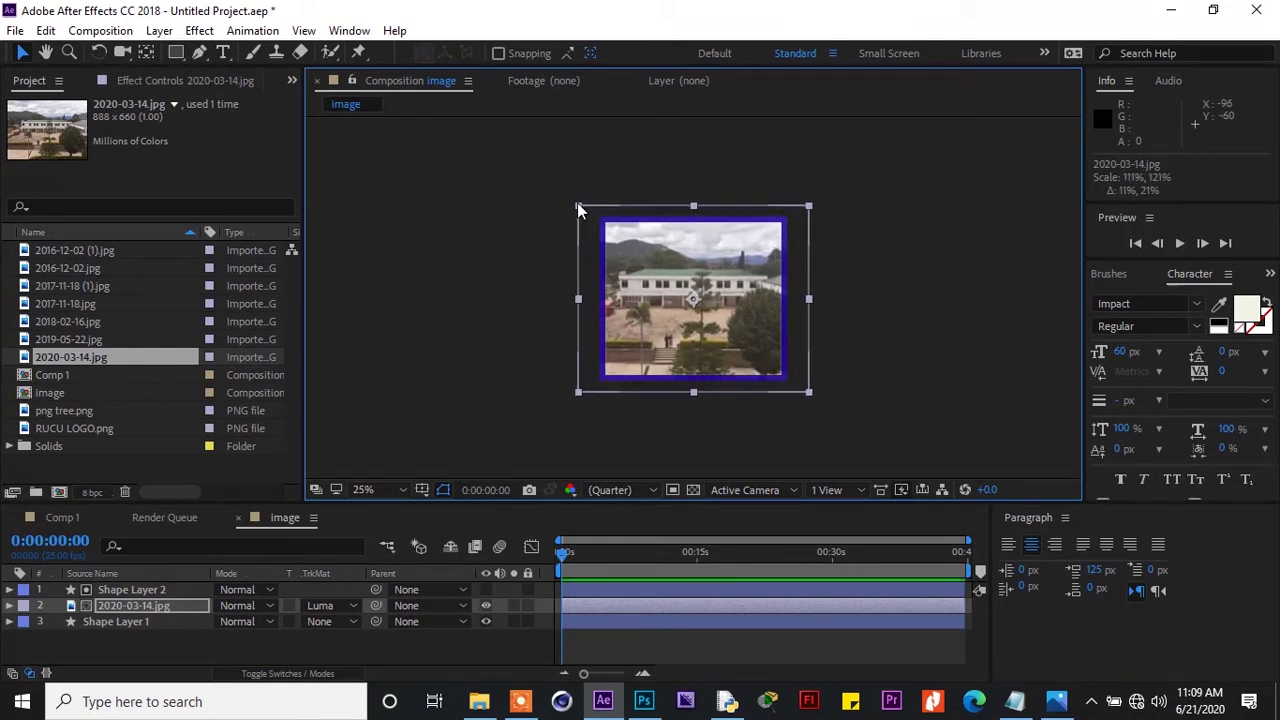
{"action": "left_click", "coordinate": [503, 238]}
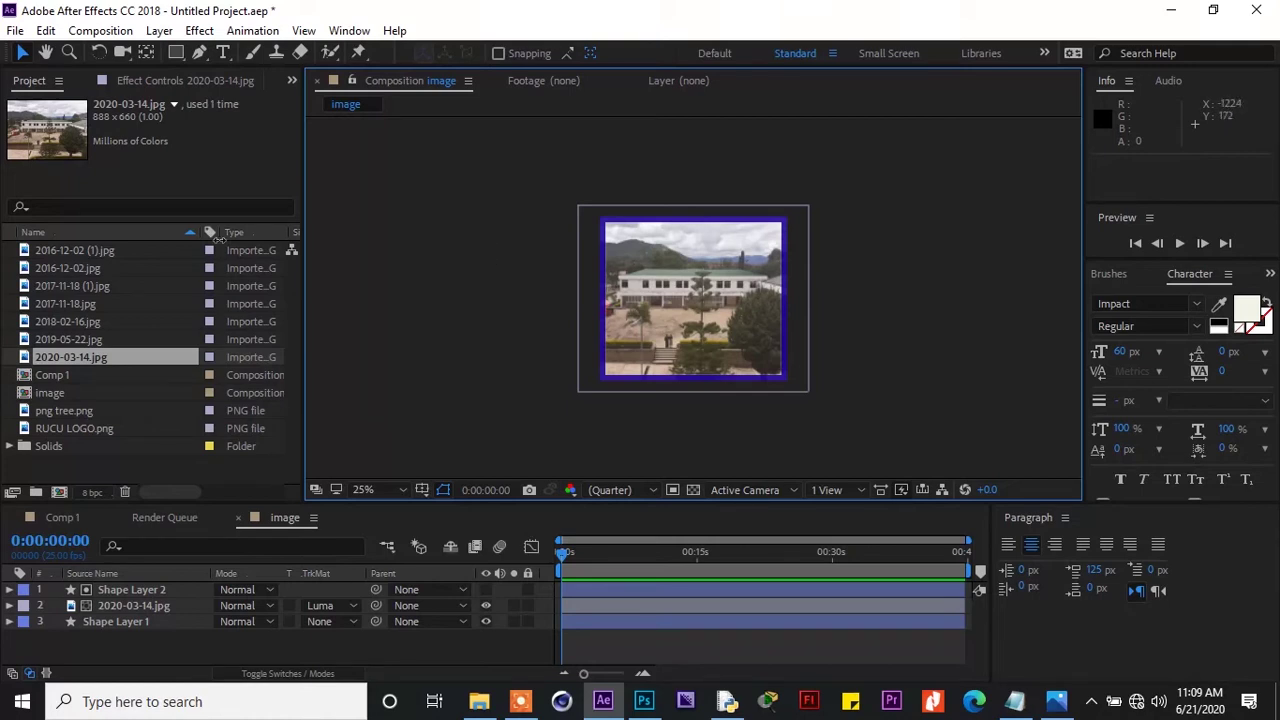
{"action": "left_click", "coordinate": [47, 393]}
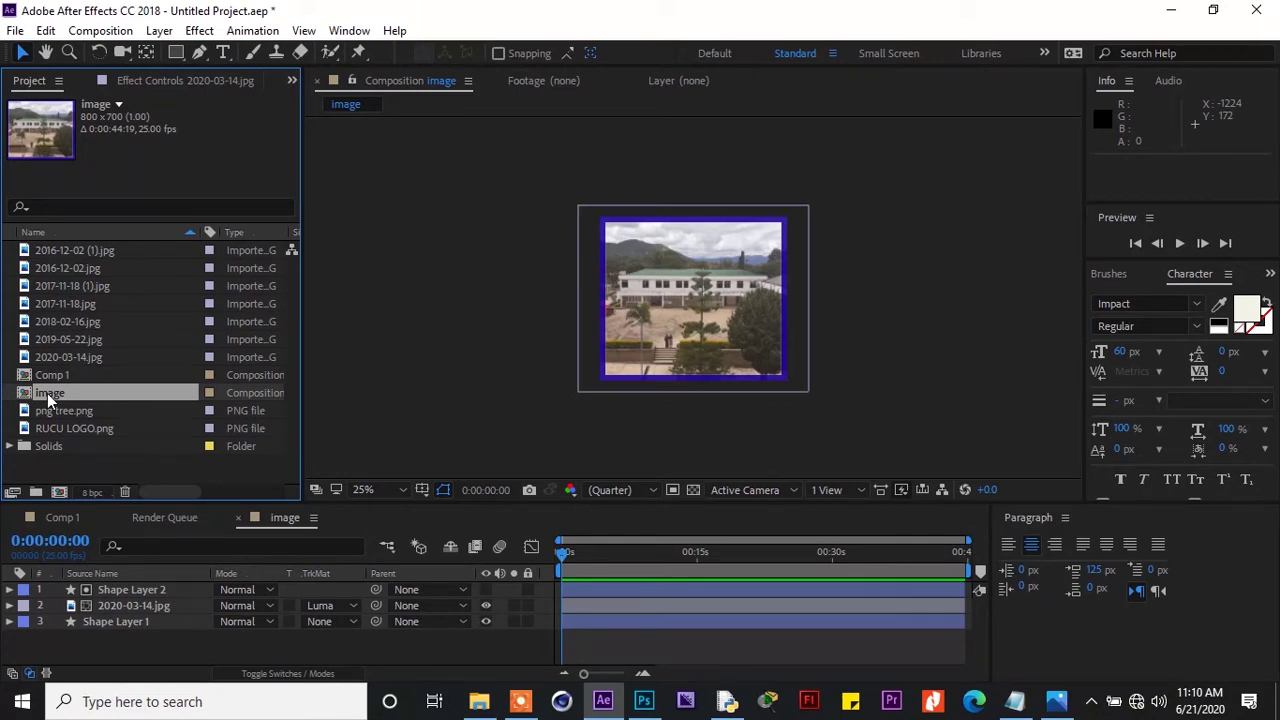
Duplicate the image comp into image 2, image 3 and image 4, then open image 2
{"action": "key", "text": "ctrl+d"}
{"action": "key", "text": "ctrl+d"}
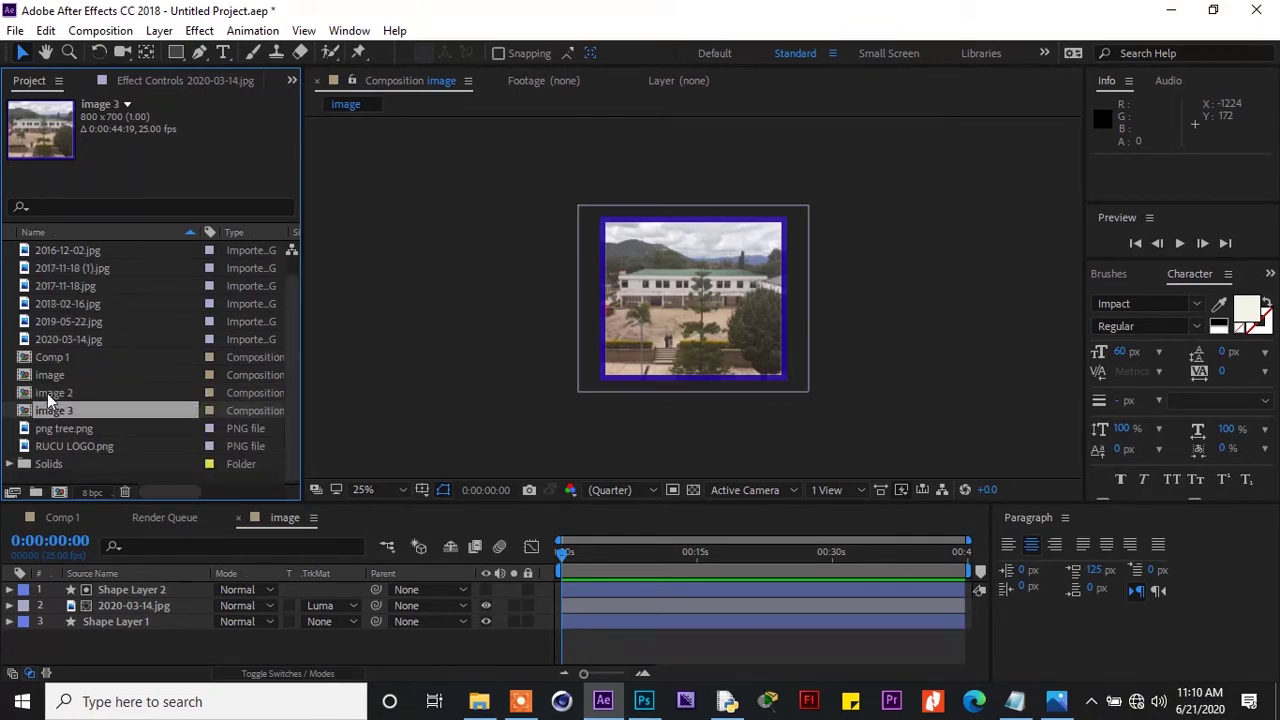
{"action": "key", "text": "ctrl+d"}
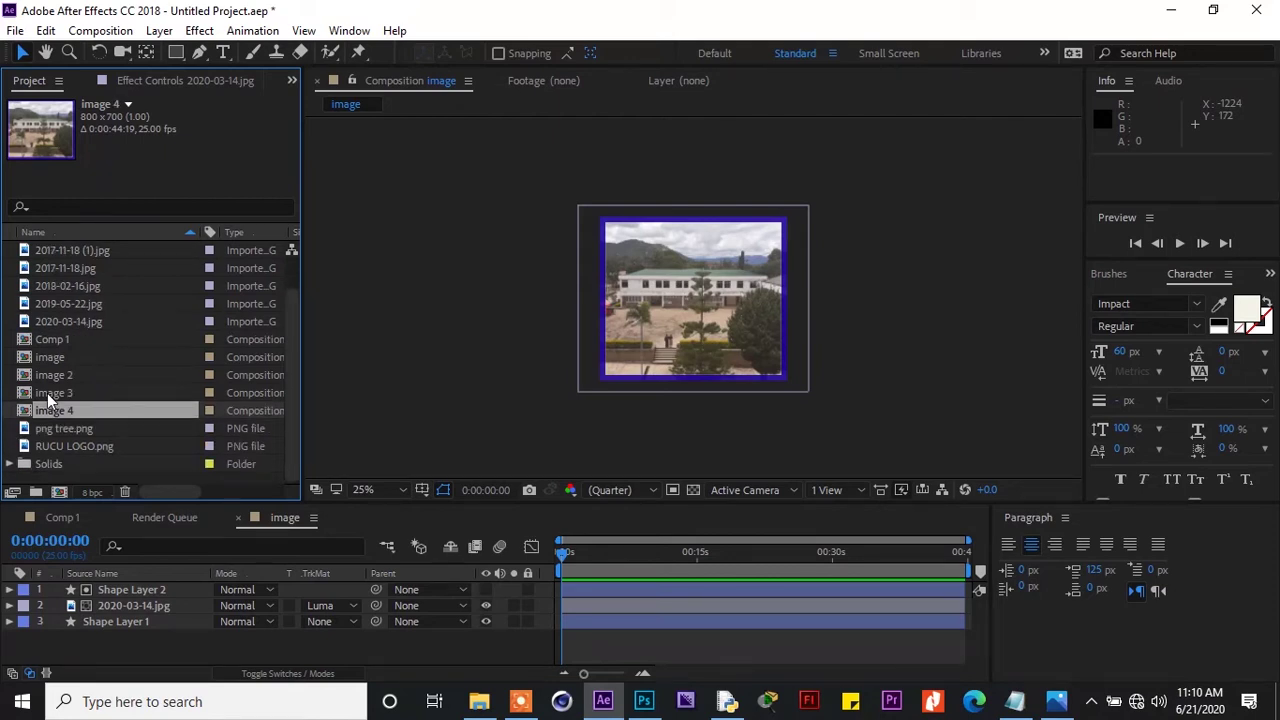
{"action": "double_click", "coordinate": [68, 375]}
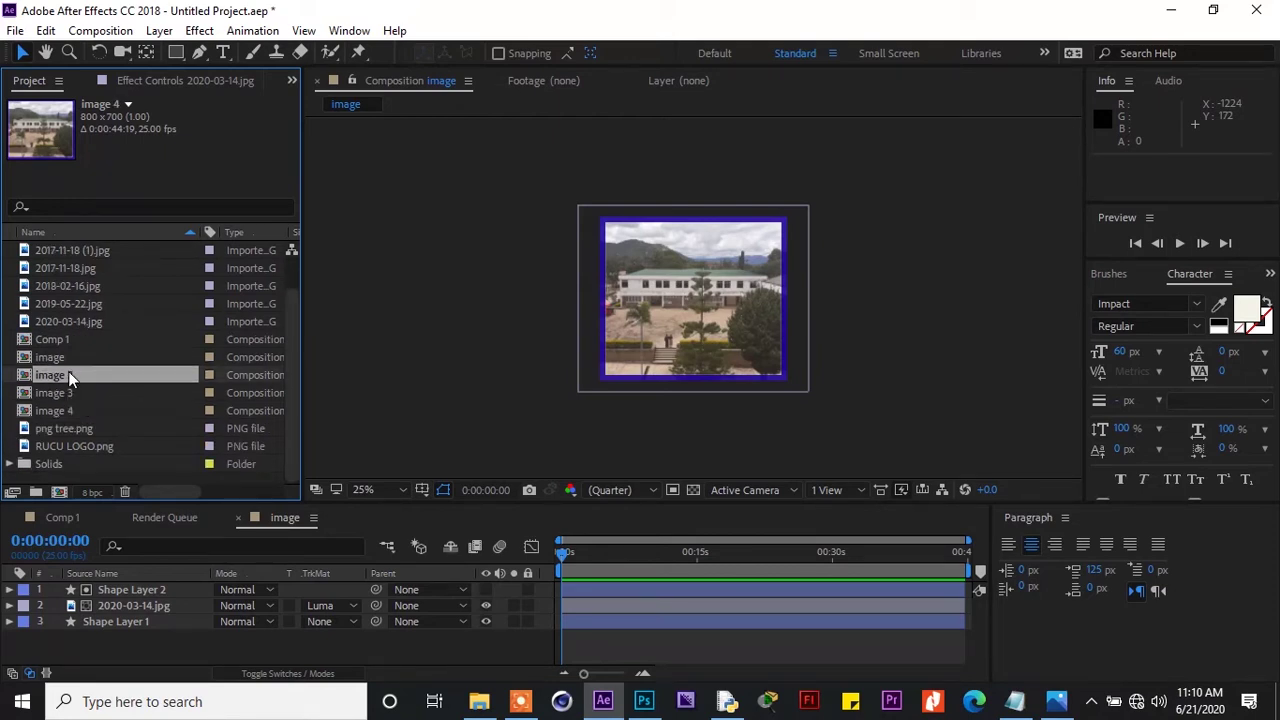
{"action": "left_click", "coordinate": [109, 604]}
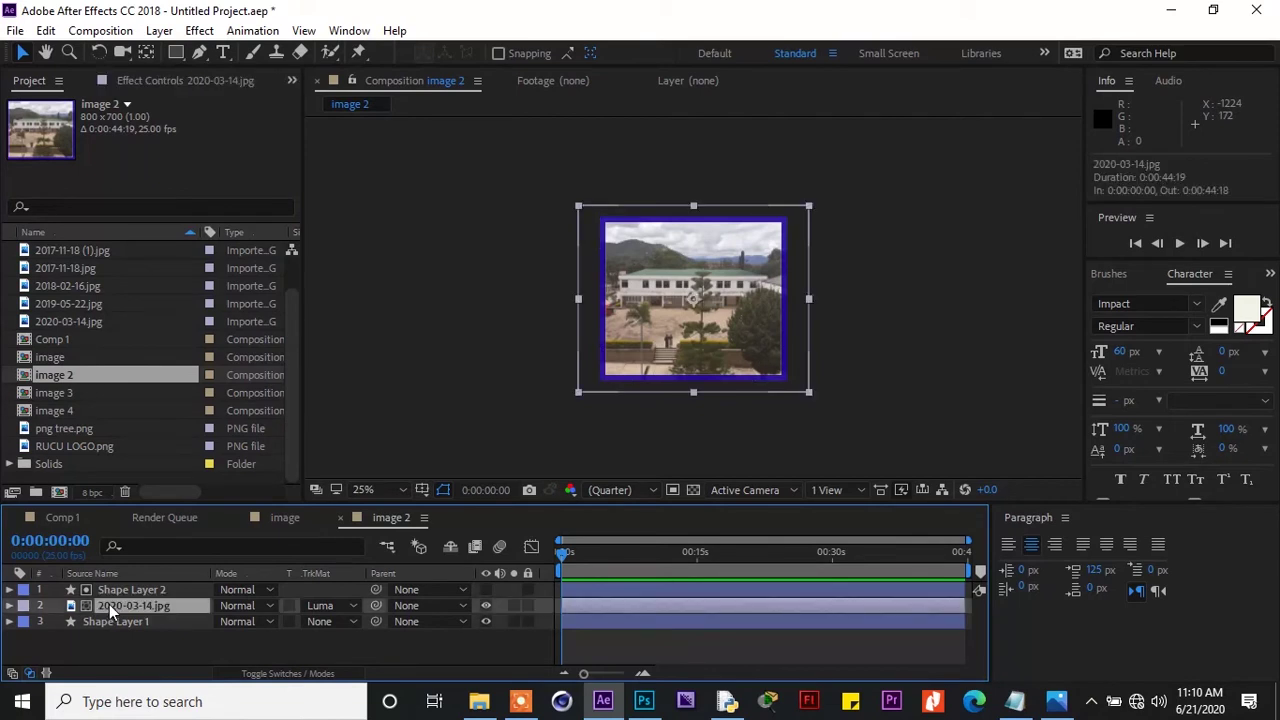
Replace image 2's photo with 2017-11-18 (1).jpg and scale it to 91%×106%
{"action": "left_click", "coordinate": [51, 271]}
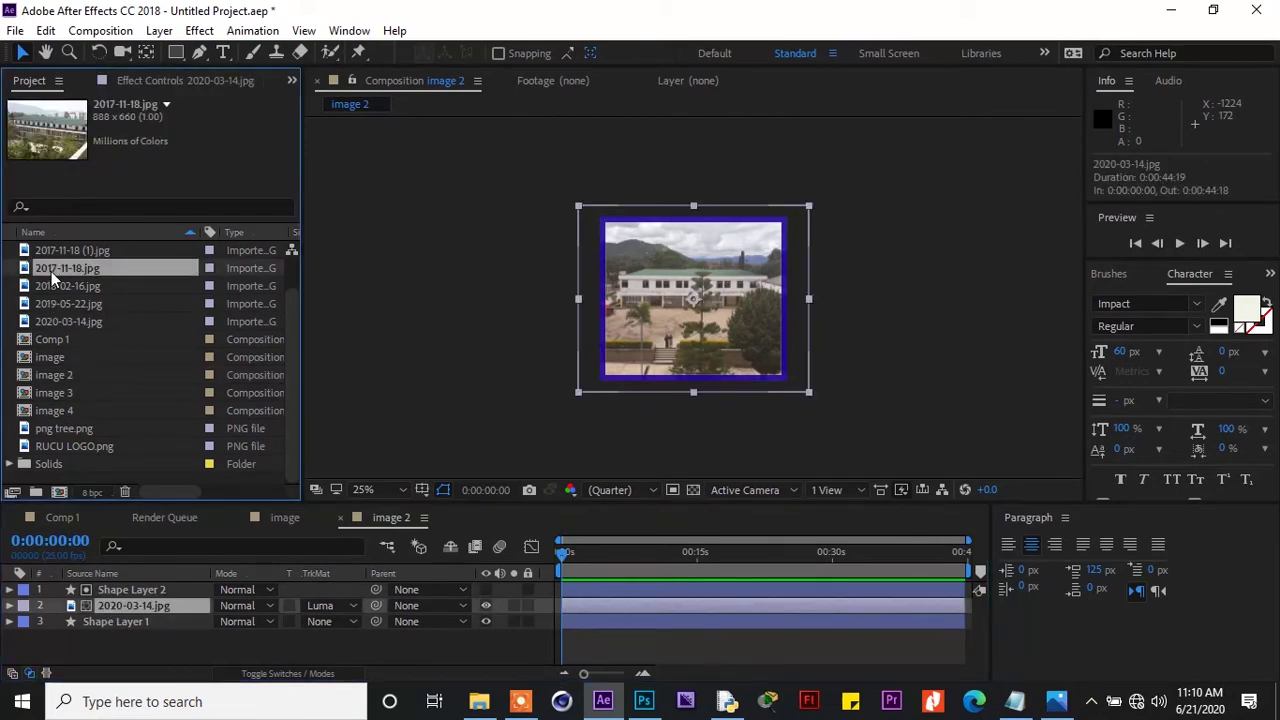
{"action": "left_click", "coordinate": [58, 248]}
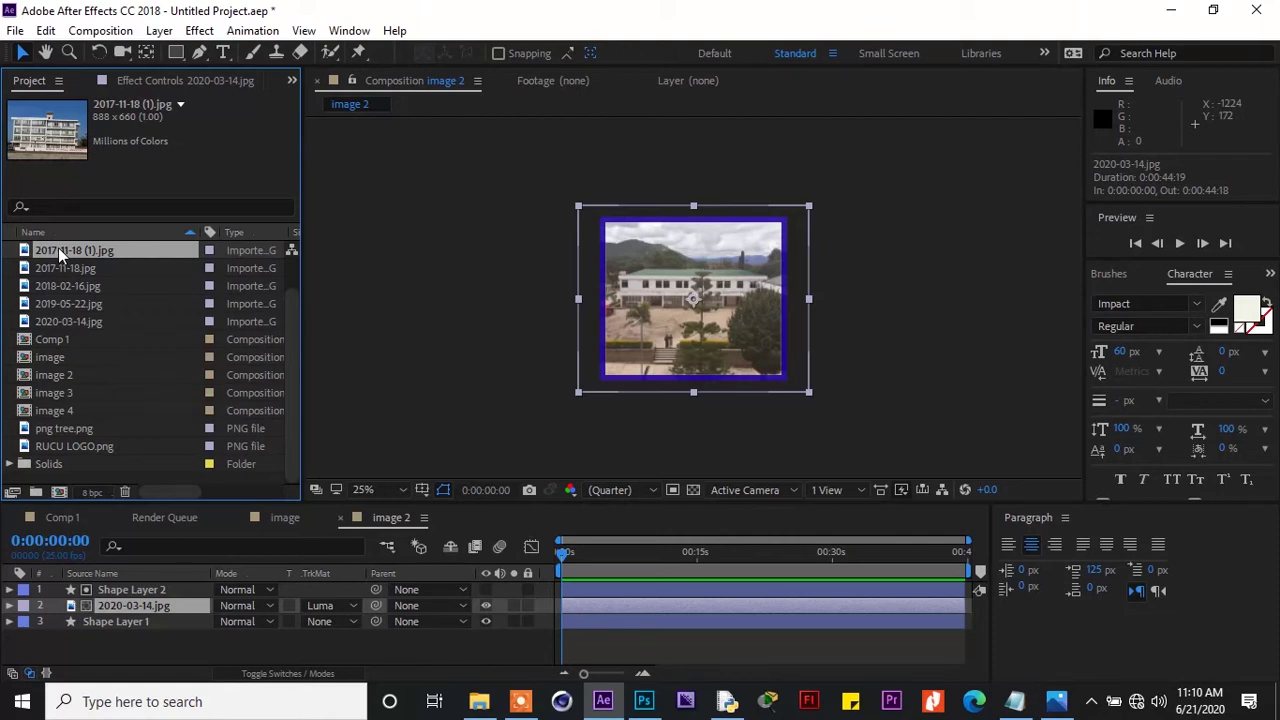
{"action": "left_click", "coordinate": [58, 247], "text": "ctrl"}
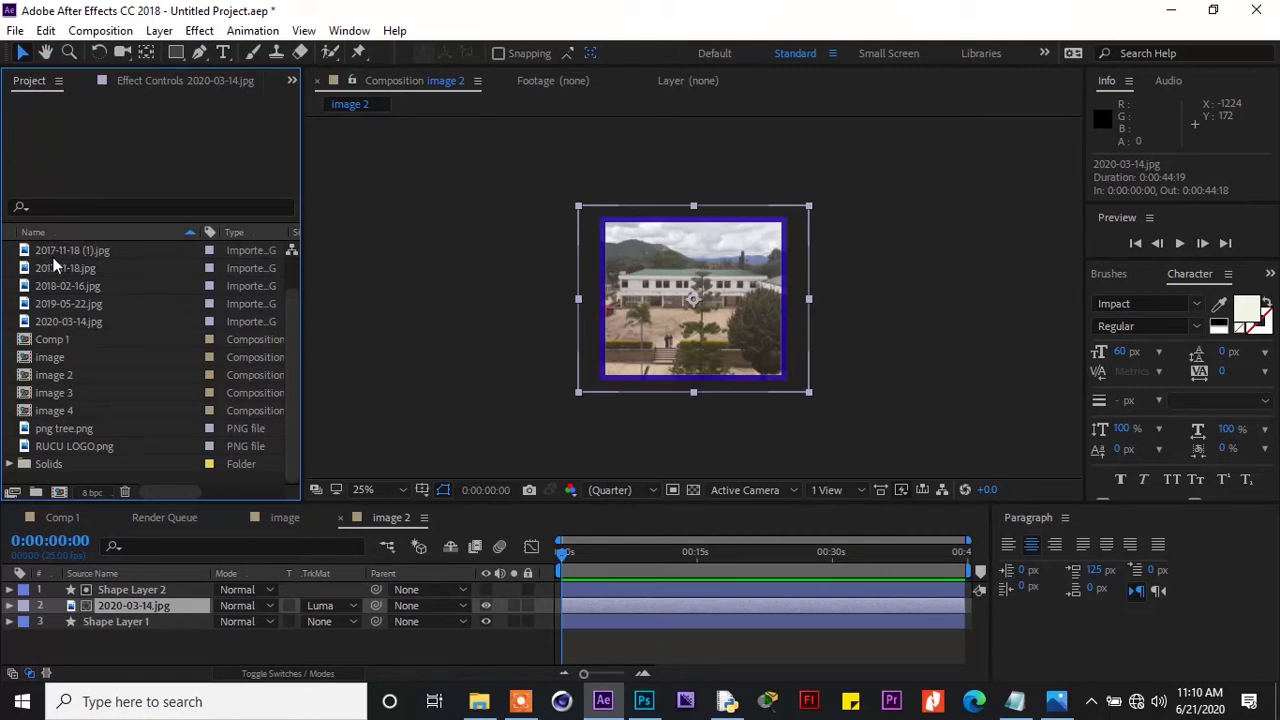
{"action": "left_click", "coordinate": [55, 249]}
{"action": "left_click_drag", "start_coordinate": [55, 249], "coordinate": [100, 608]}
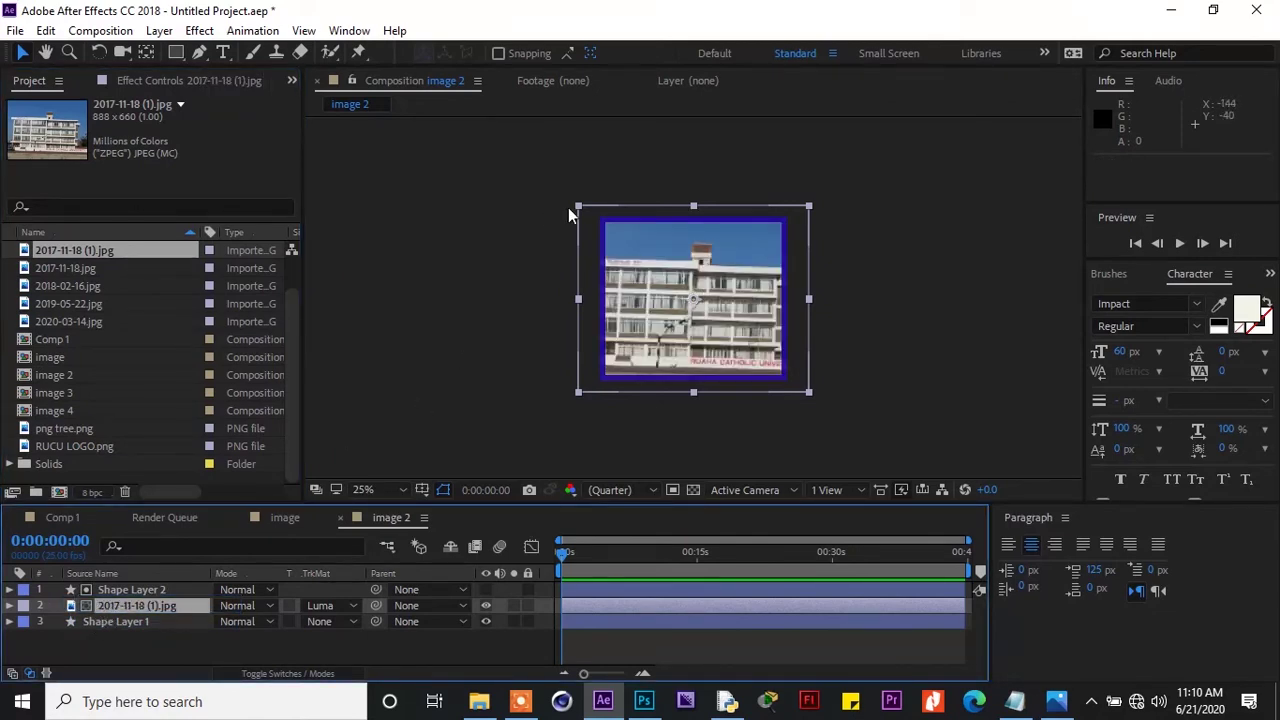
{"action": "left_click_drag", "start_coordinate": [575, 205], "coordinate": [597, 218]}
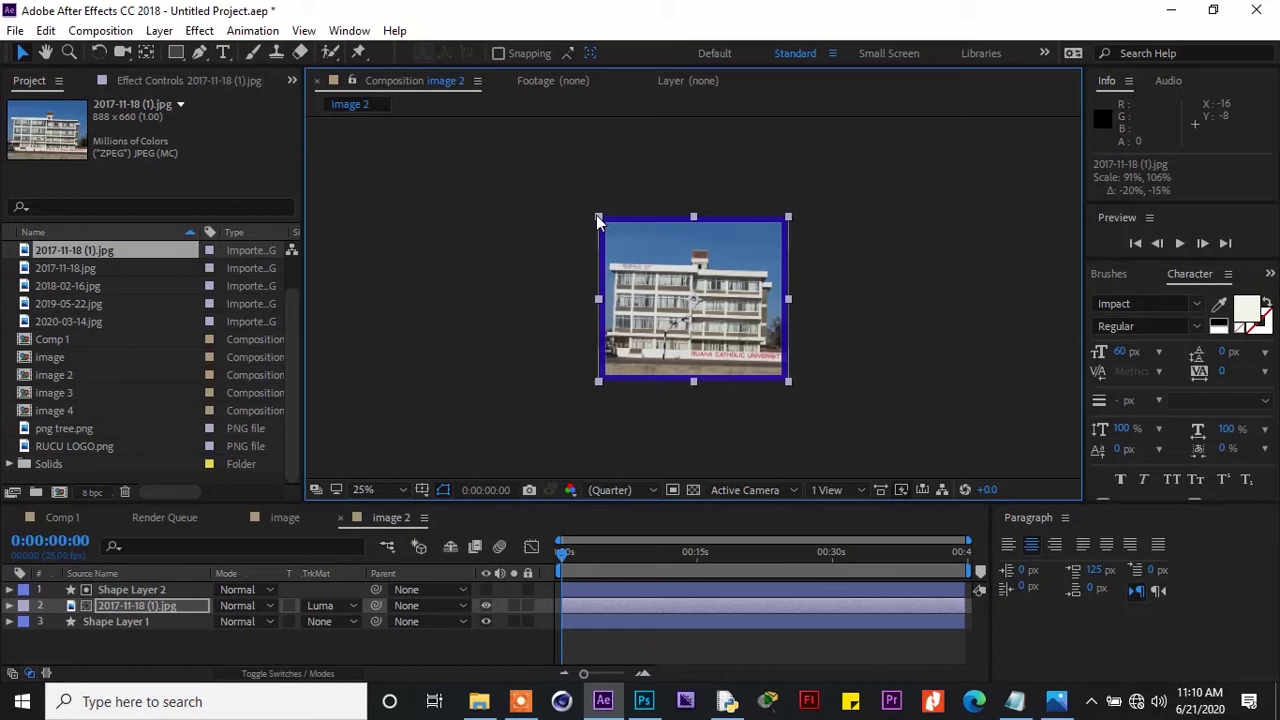
{"action": "left_click_drag", "start_coordinate": [597, 218], "coordinate": [597, 221]}
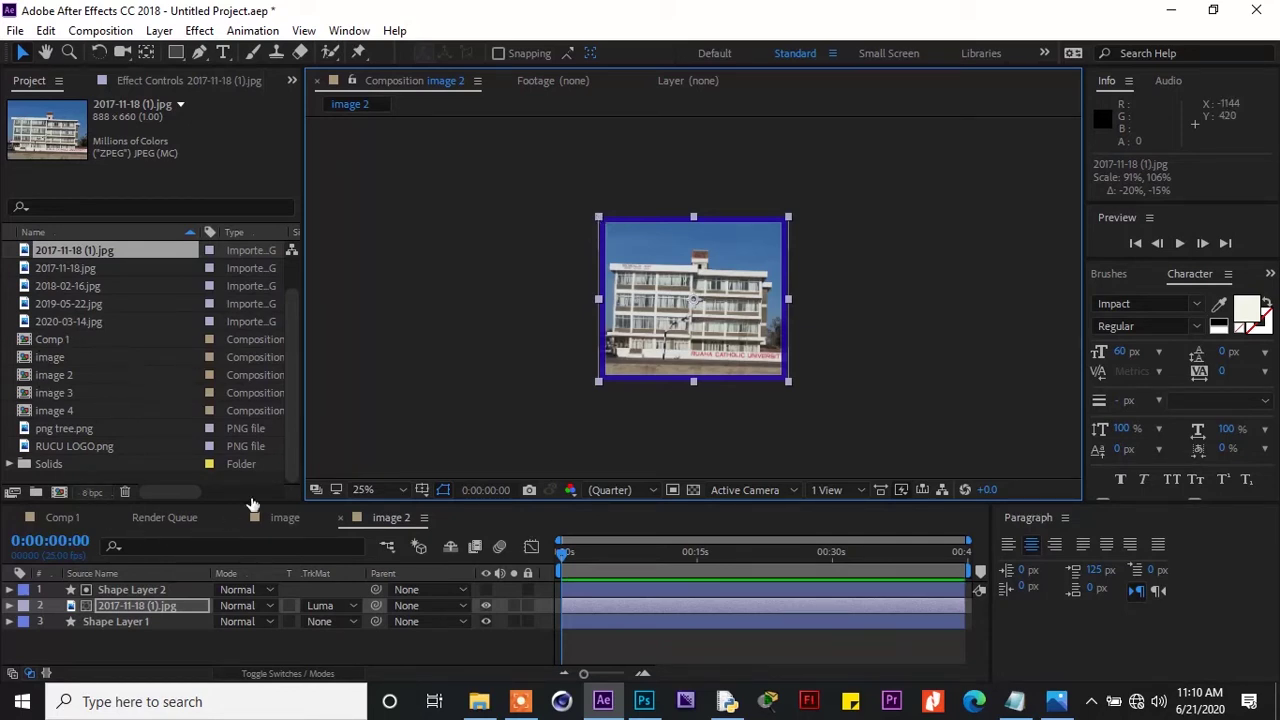
Close the image comp and open the image 3 composition
{"action": "left_click", "coordinate": [276, 519]}
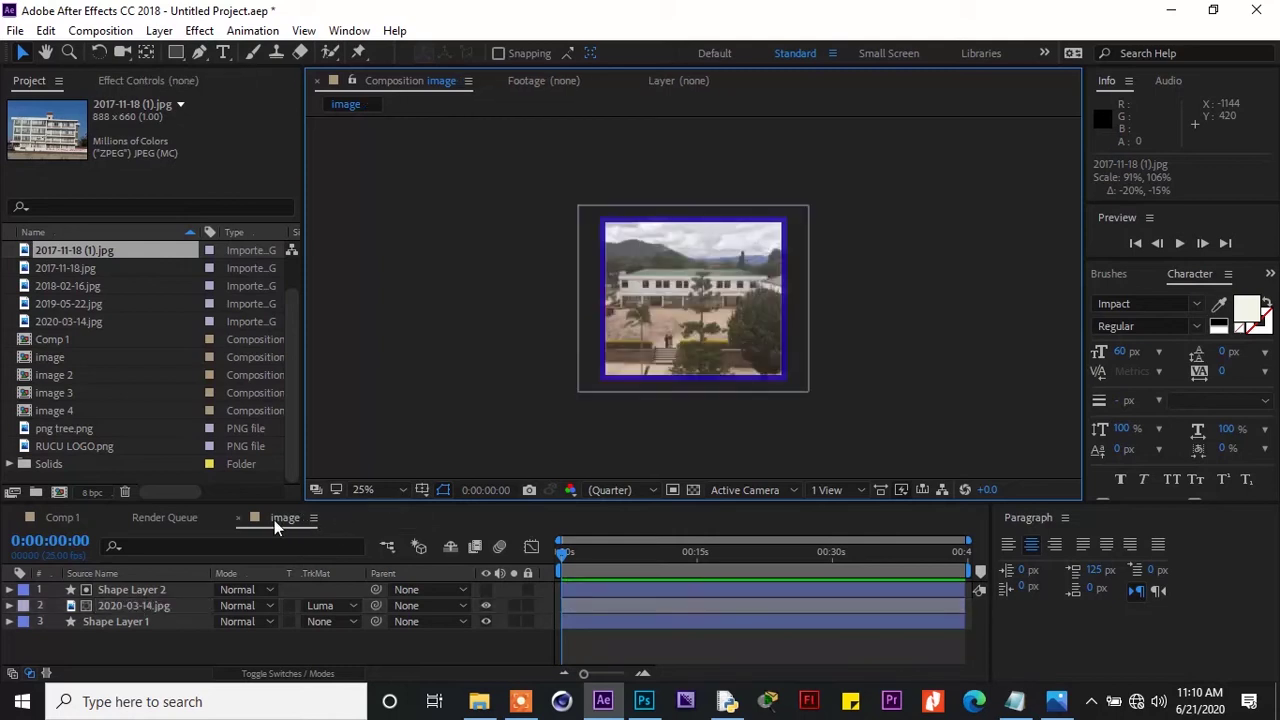
{"action": "left_click", "coordinate": [237, 518]}
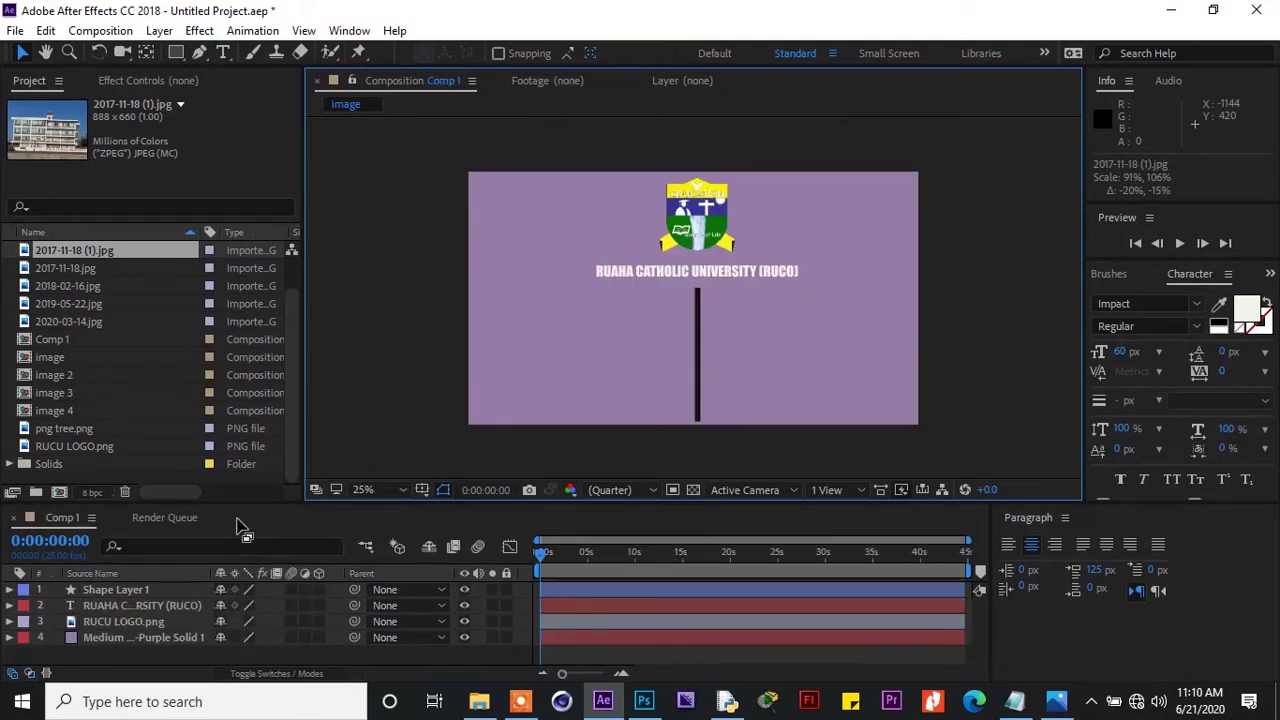
{"action": "left_click", "coordinate": [63, 394]}
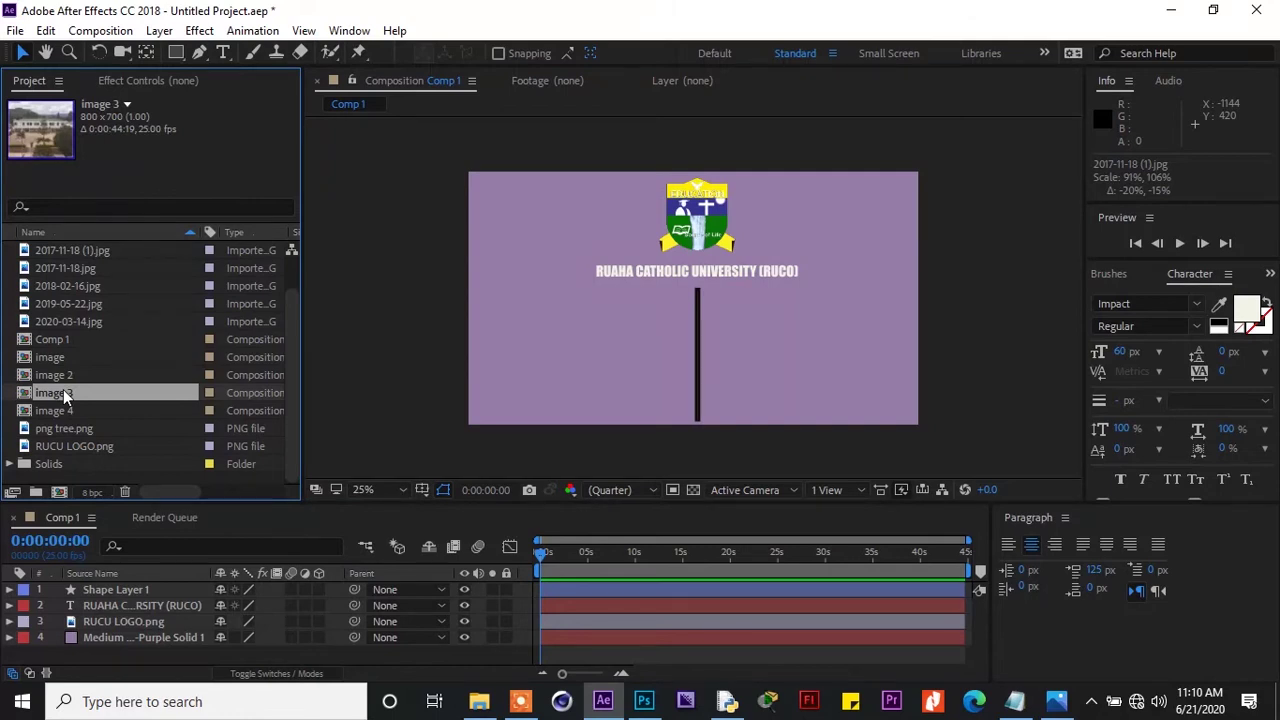
{"action": "double_click", "coordinate": [63, 393]}
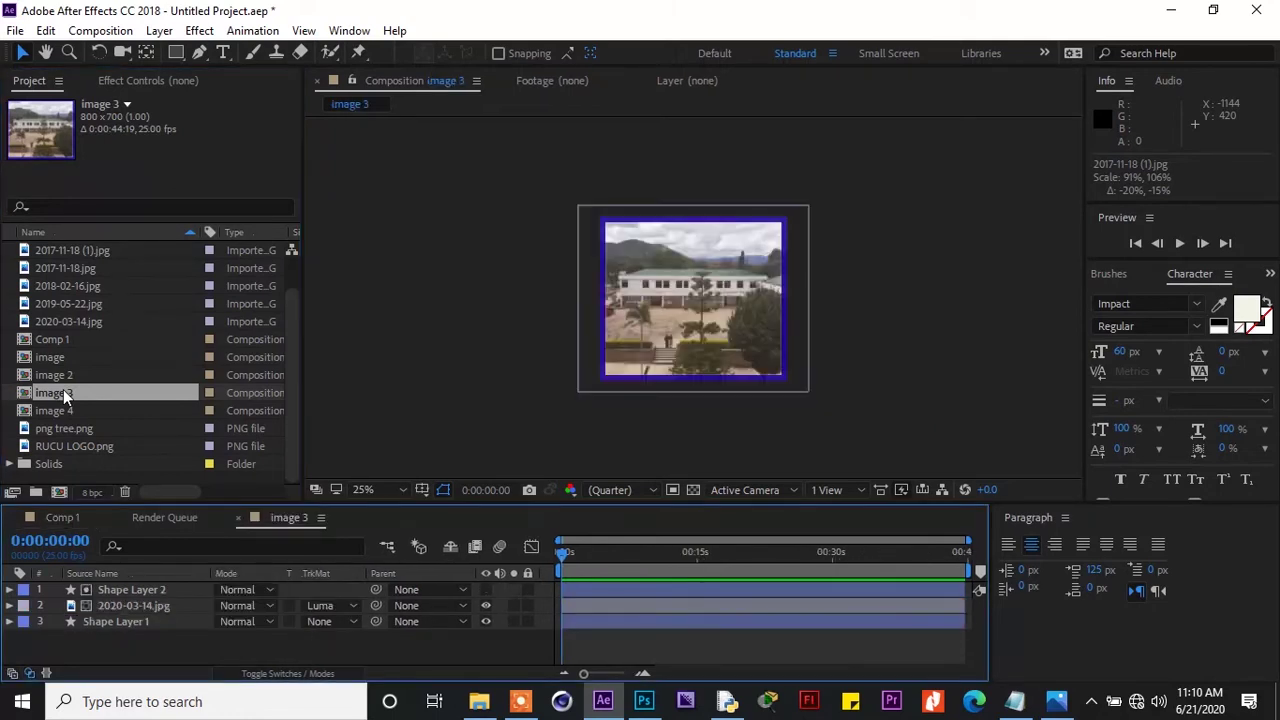
Replace image 3's photo with 2018-02-16.jpg, scale it to 90%×107%, and close image 3
{"action": "left_click", "coordinate": [84, 253]}
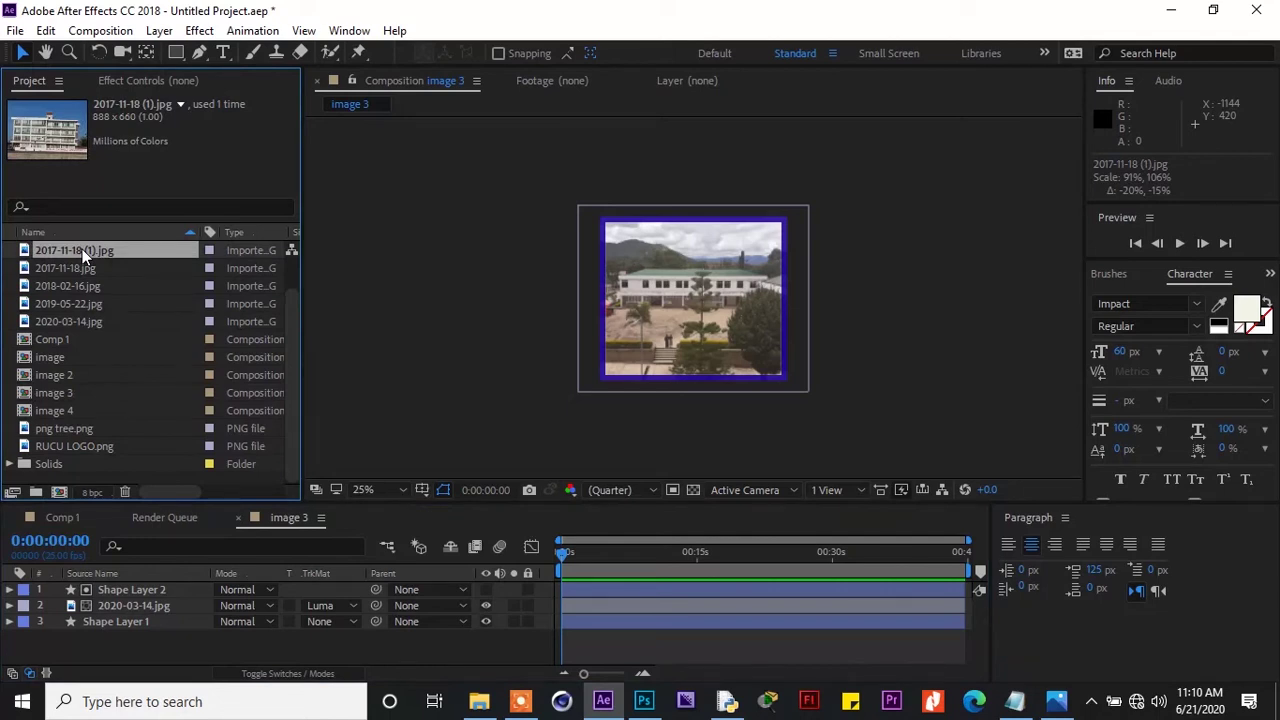
{"action": "left_click", "coordinate": [81, 267]}
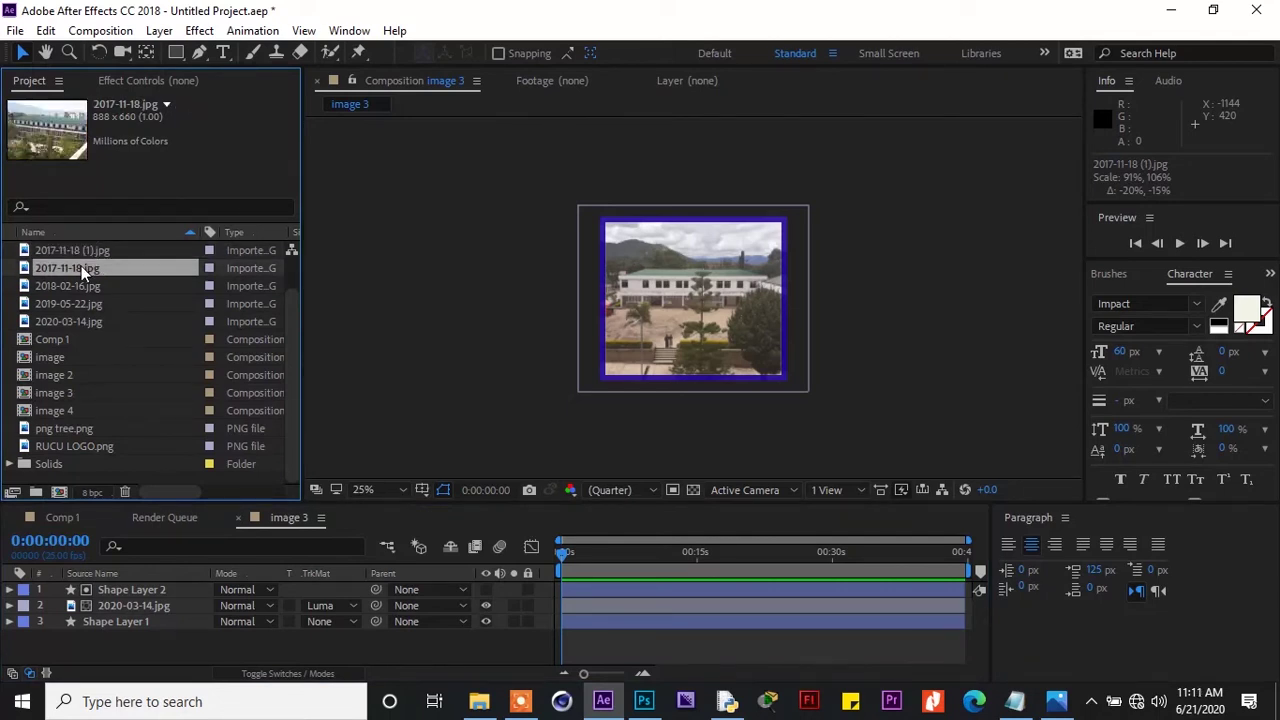
{"action": "left_click", "coordinate": [80, 283]}
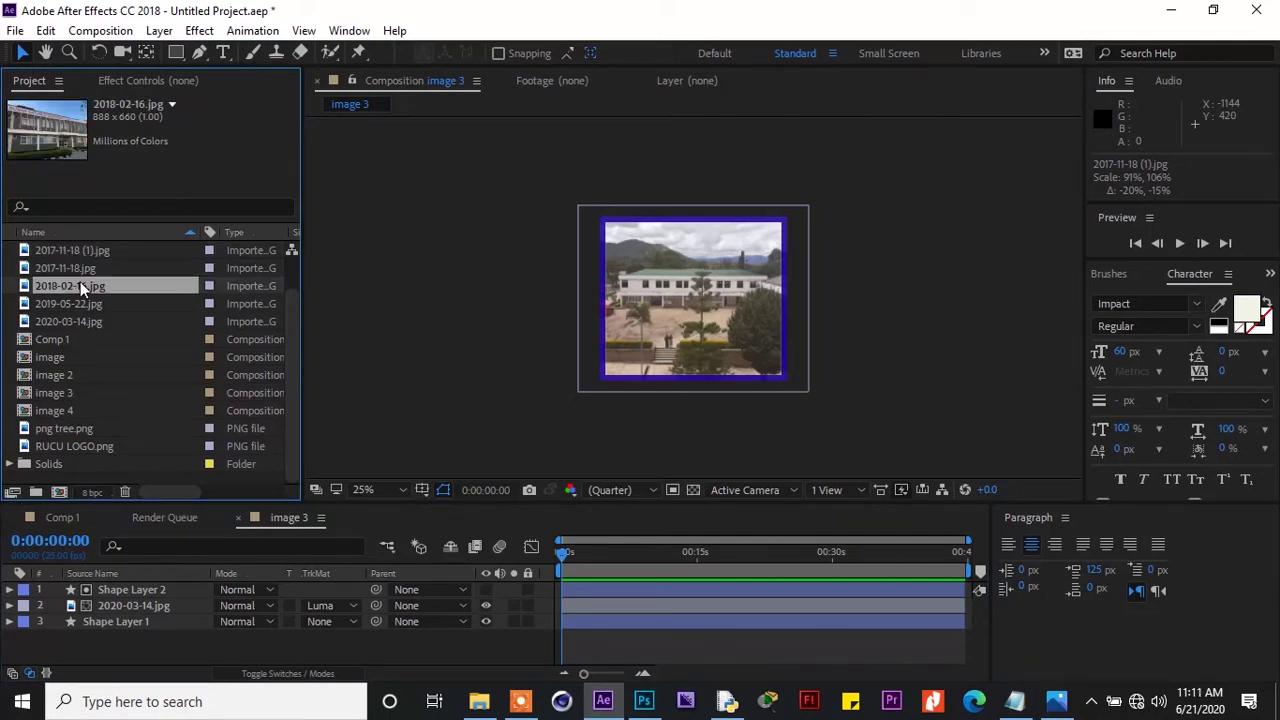
{"action": "left_click_drag", "start_coordinate": [83, 287], "coordinate": [81, 292]}
{"action": "left_click", "coordinate": [130, 606]}
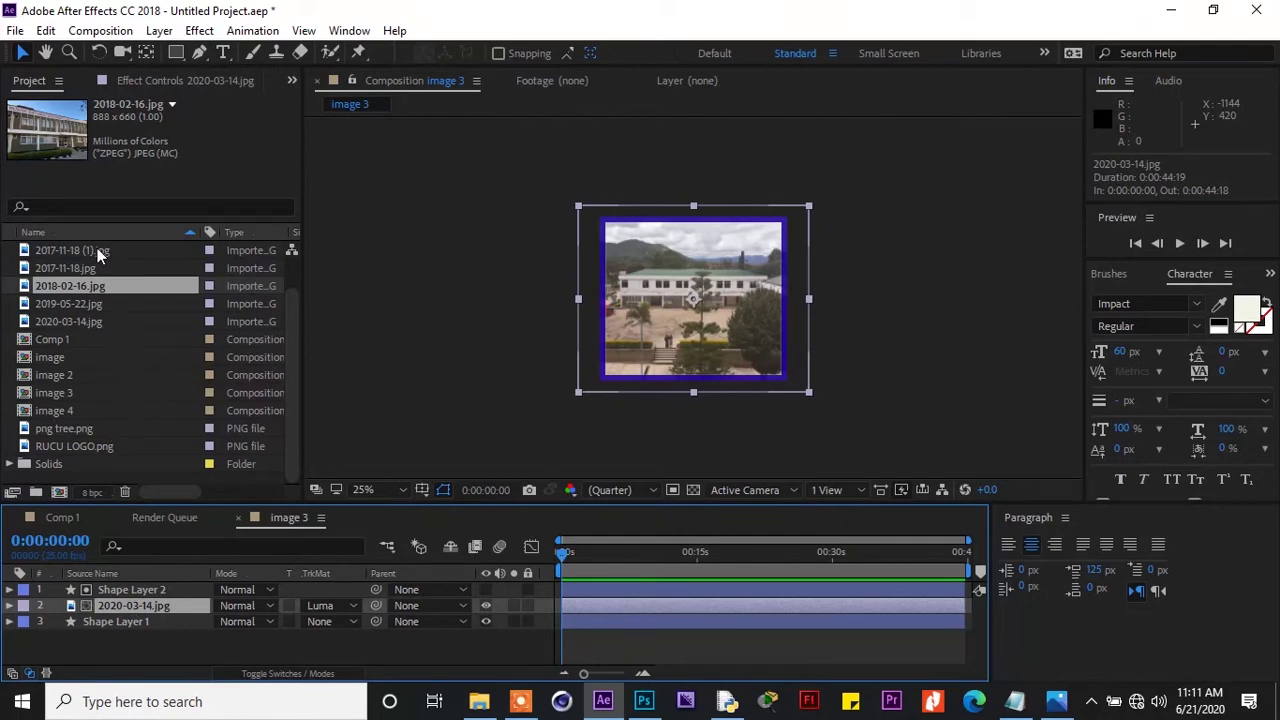
{"action": "left_click_drag", "start_coordinate": [100, 286], "coordinate": [160, 615]}
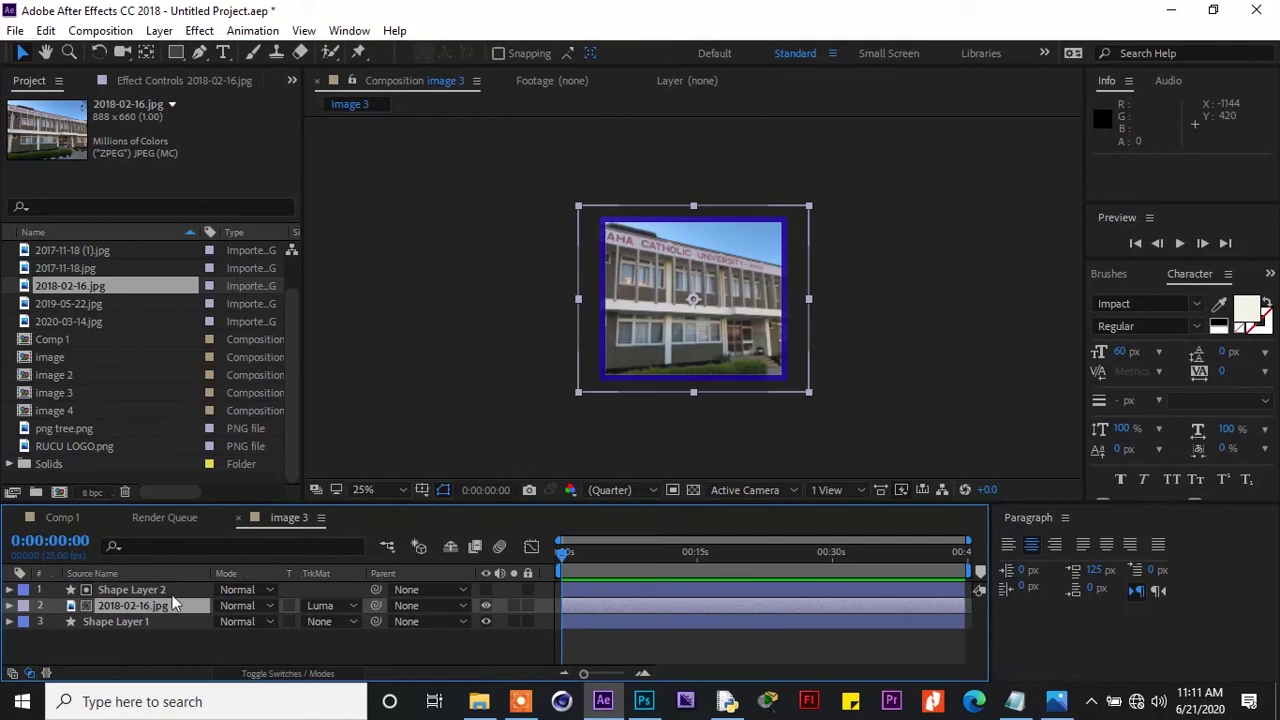
{"action": "left_click_drag", "start_coordinate": [578, 206], "coordinate": [600, 220]}
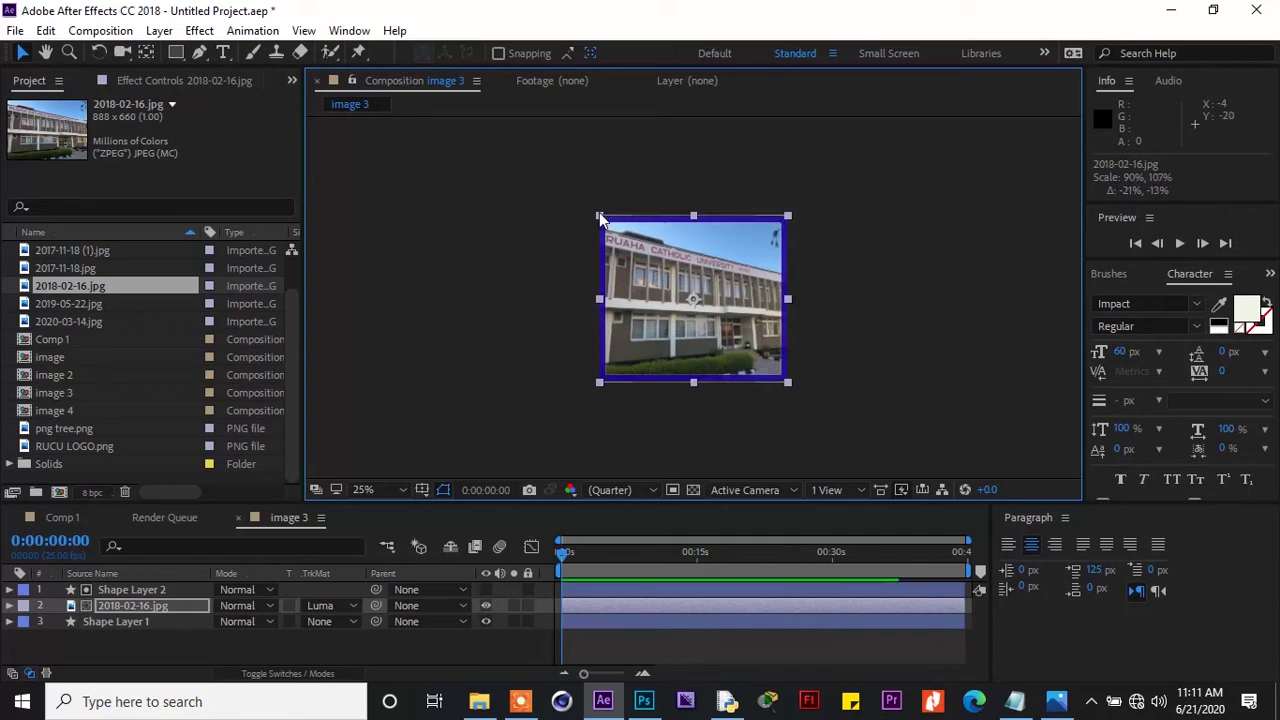
{"action": "left_click", "coordinate": [238, 517]}
{"action": "left_click", "coordinate": [55, 411]}
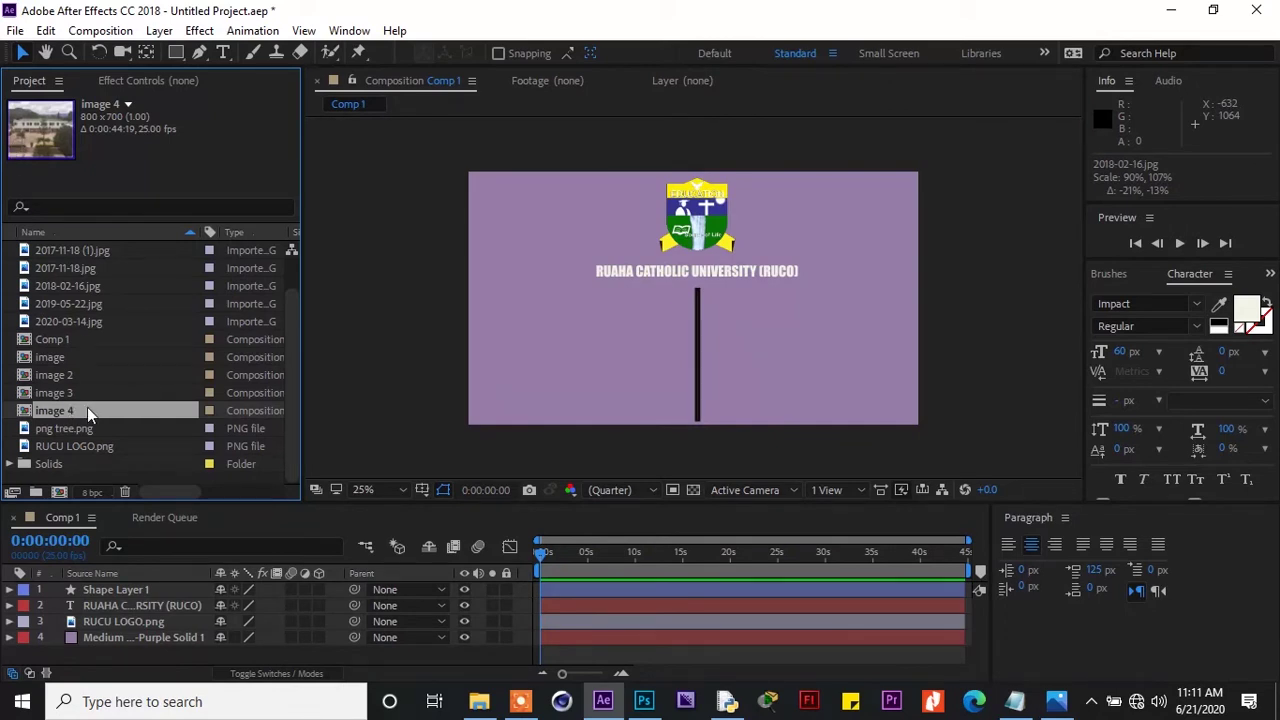
Swap image 4's photo for 2017-11-18.jpg scaled to 94%×113%, then return to Comp 1
{"action": "double_click", "coordinate": [87, 410]}
{"action": "left_click", "coordinate": [114, 606]}
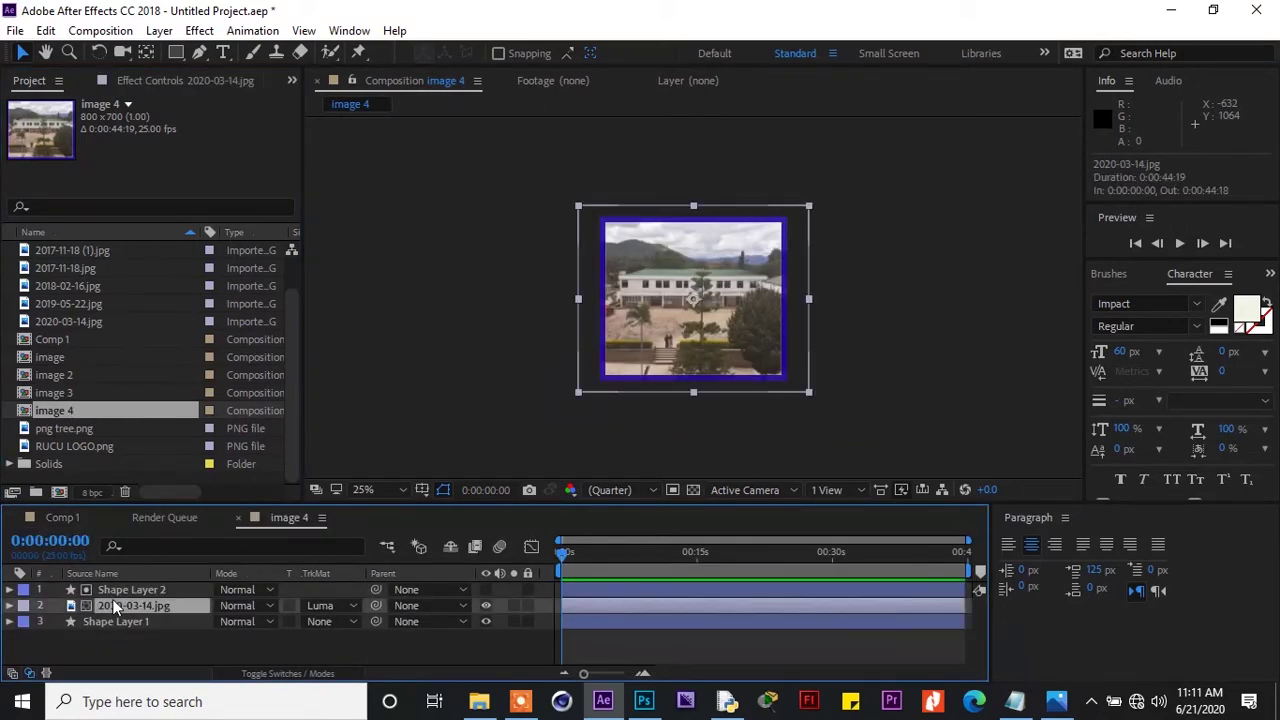
{"action": "left_click", "coordinate": [60, 324]}
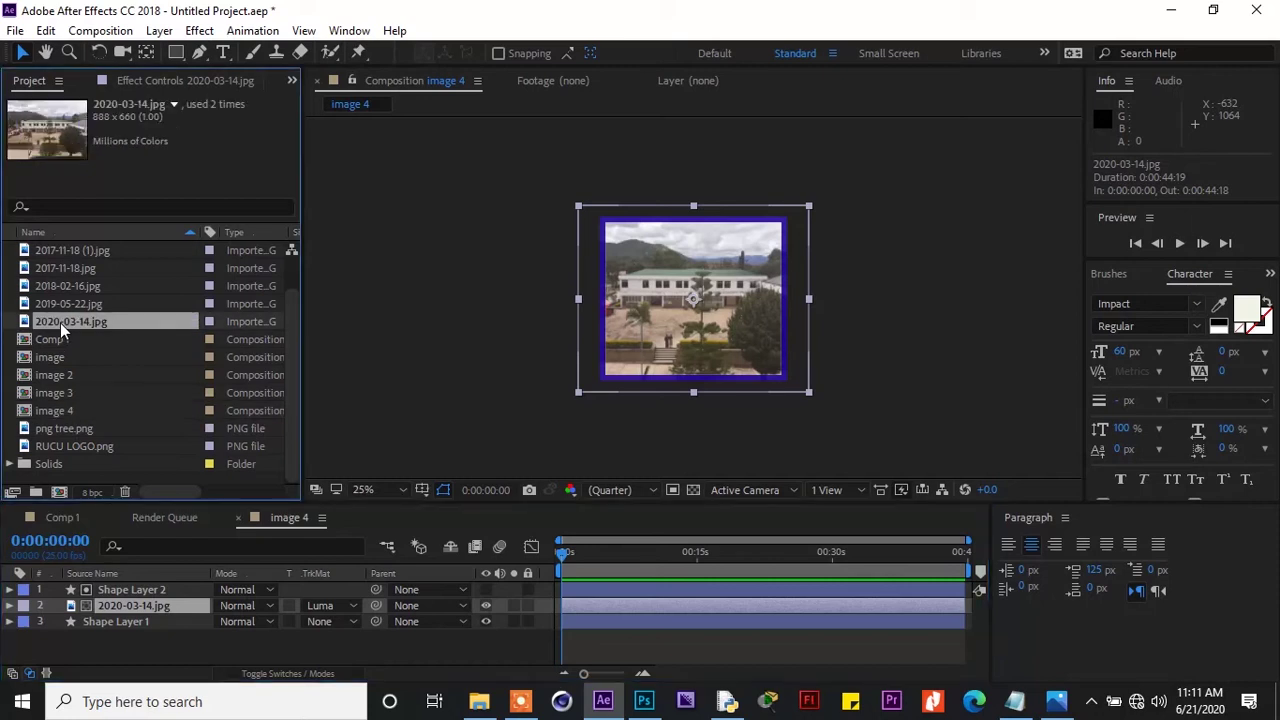
{"action": "left_click", "coordinate": [60, 303]}
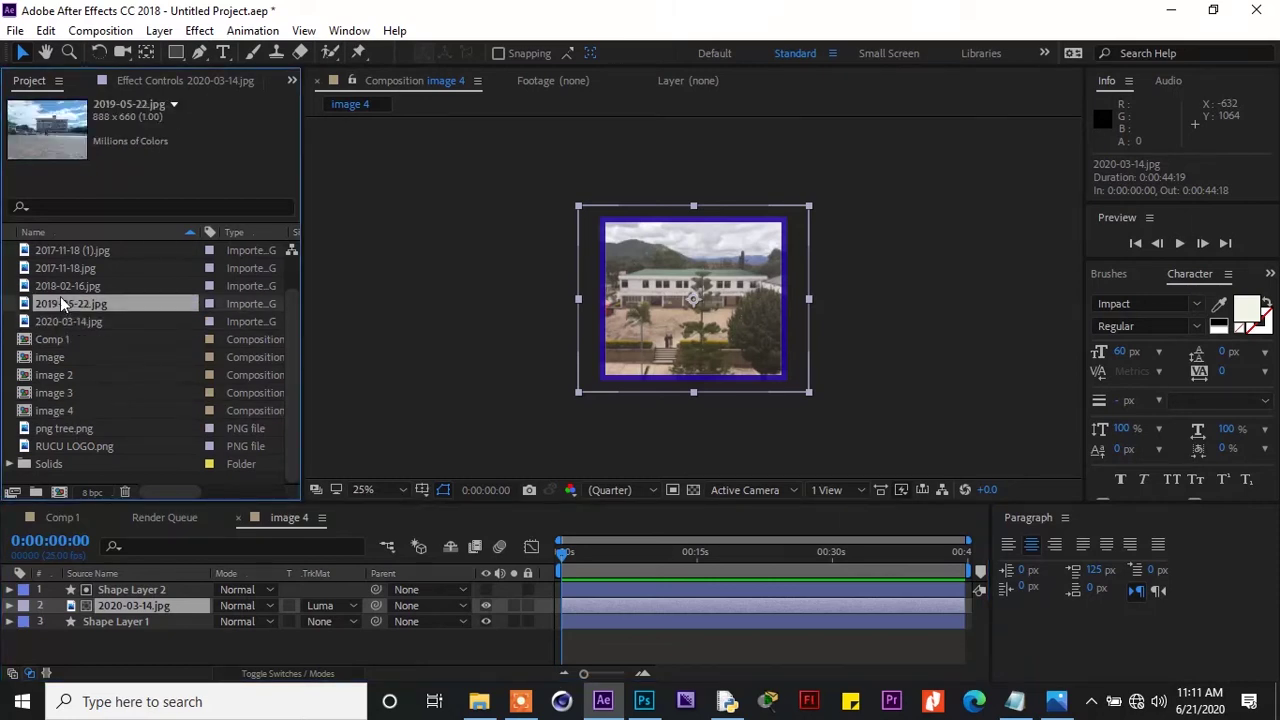
{"action": "left_click", "coordinate": [66, 284]}
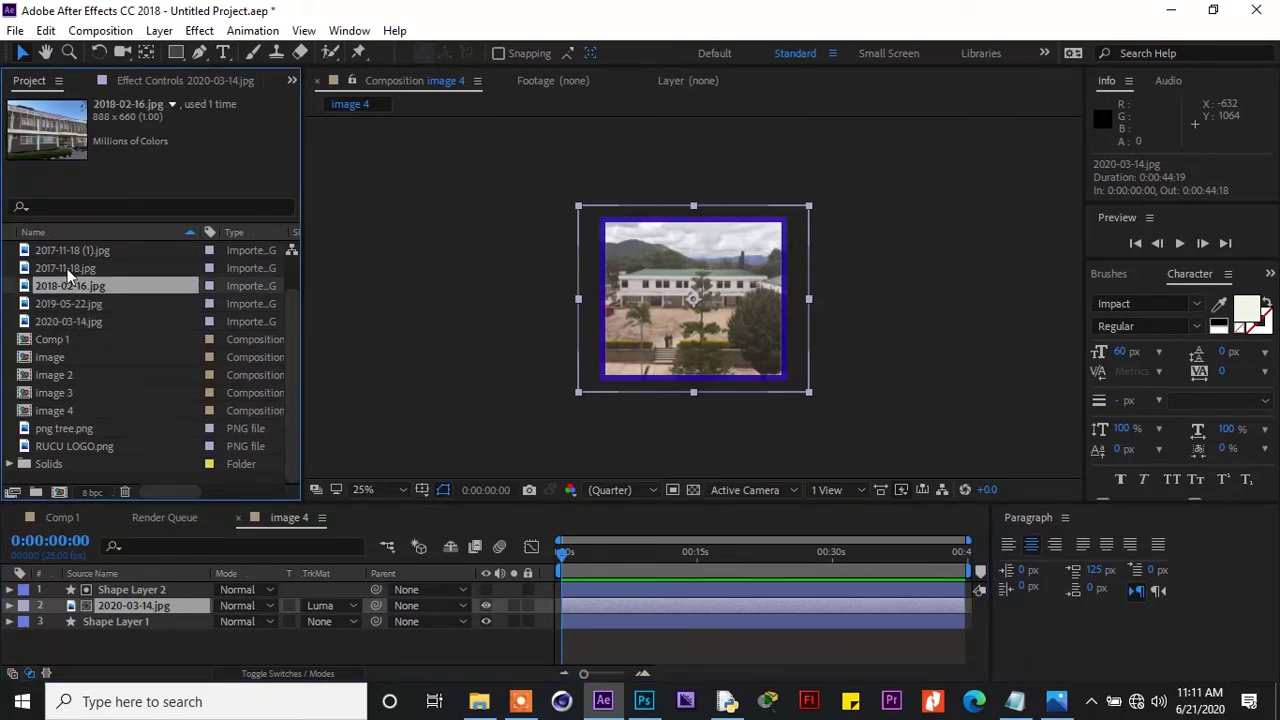
{"action": "left_click", "coordinate": [67, 270]}
{"action": "left_click", "coordinate": [67, 252]}
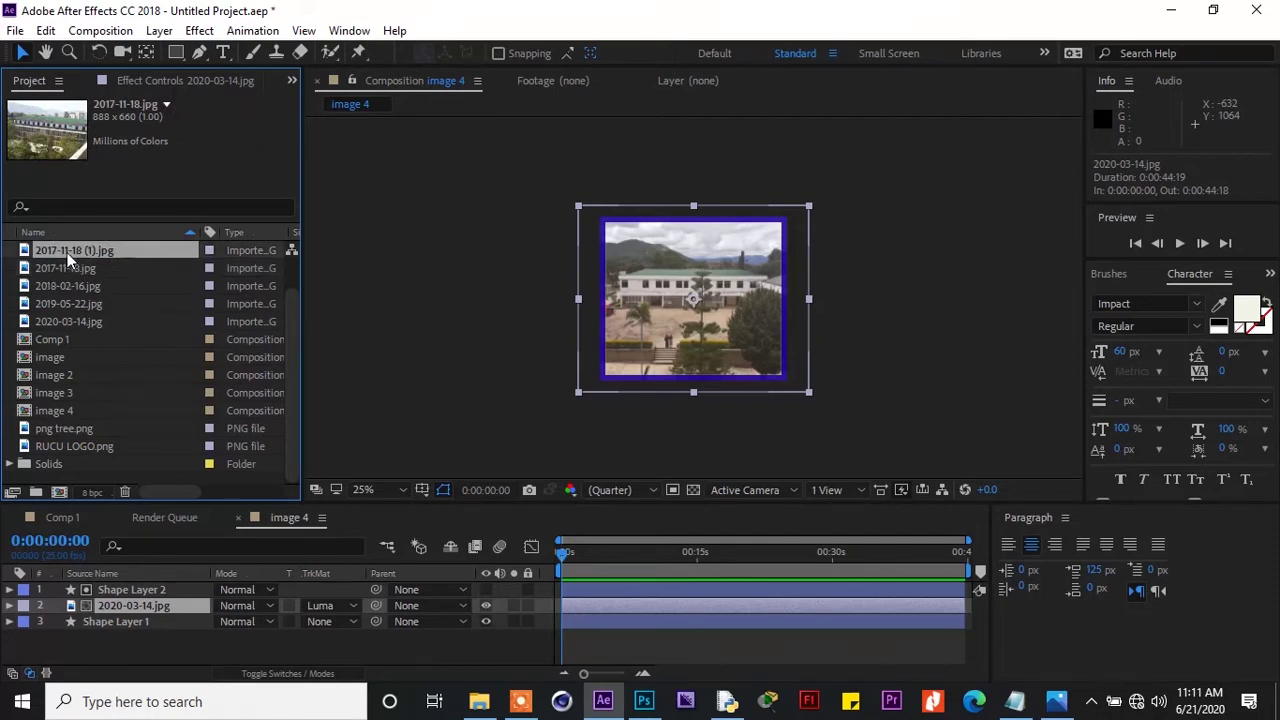
{"action": "left_click", "coordinate": [69, 270]}
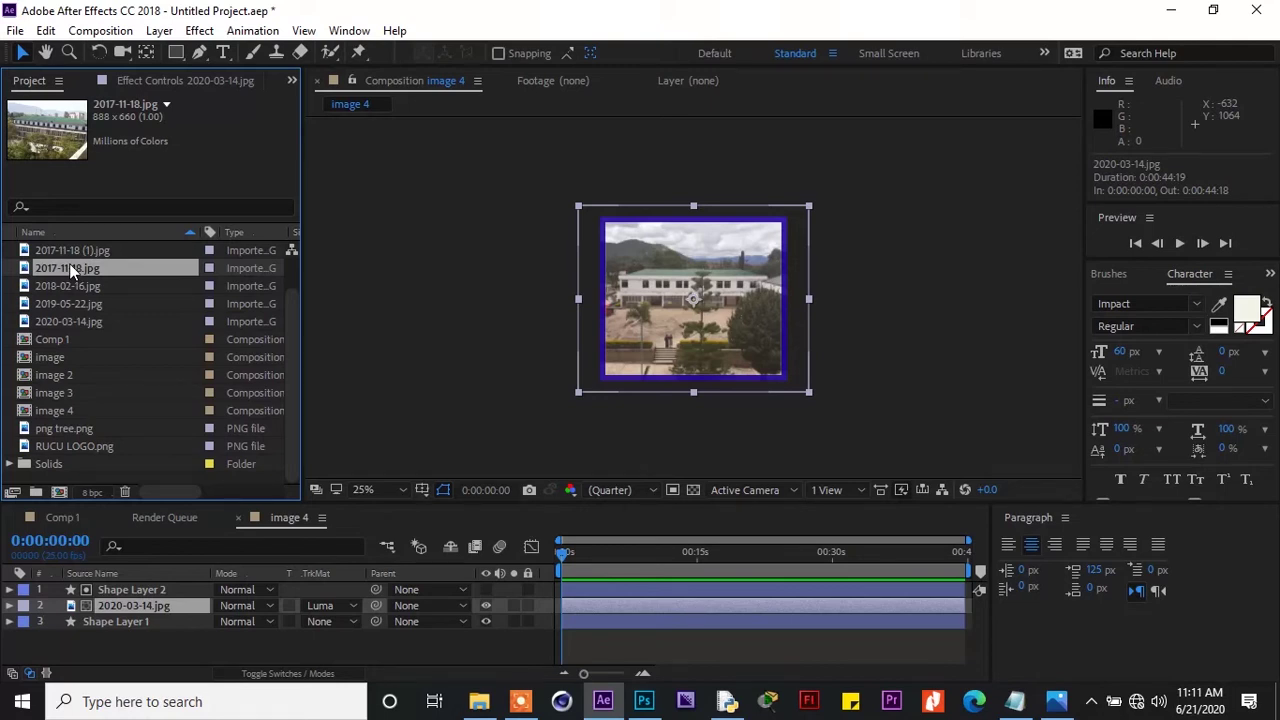
{"action": "left_click_drag", "start_coordinate": [69, 263], "coordinate": [139, 601]}
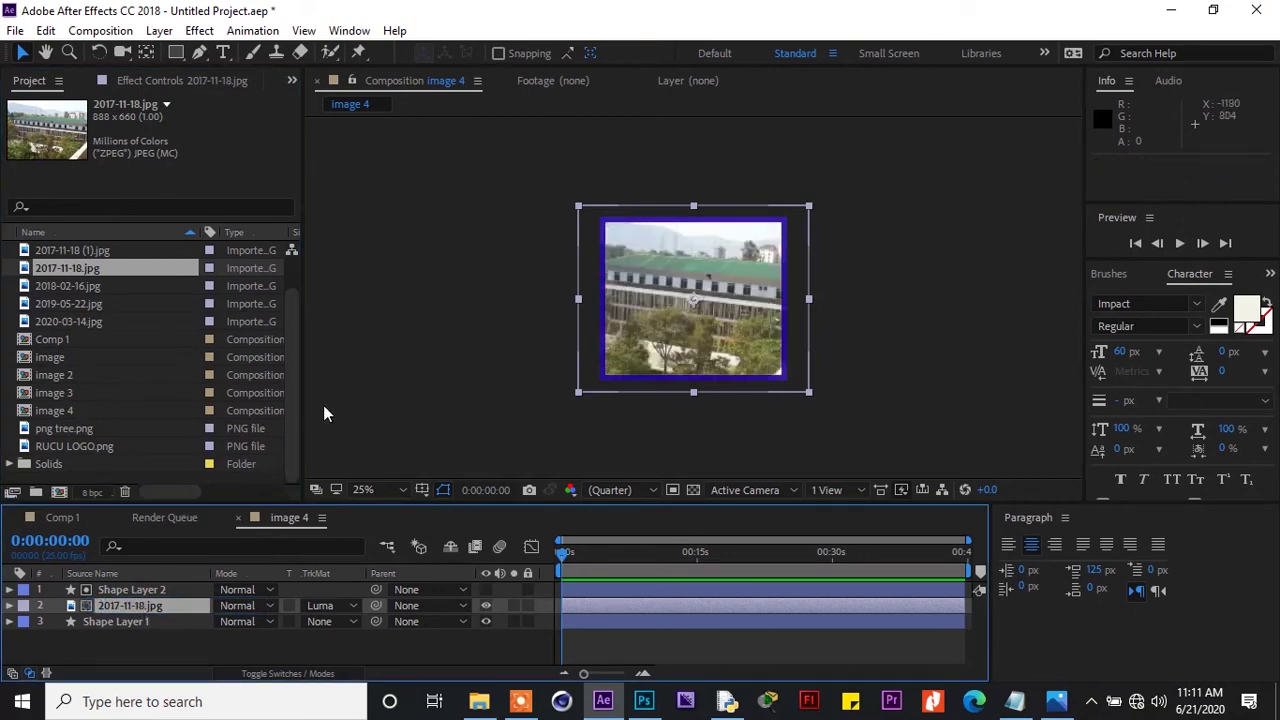
{"action": "left_click_drag", "start_coordinate": [578, 204], "coordinate": [597, 215]}
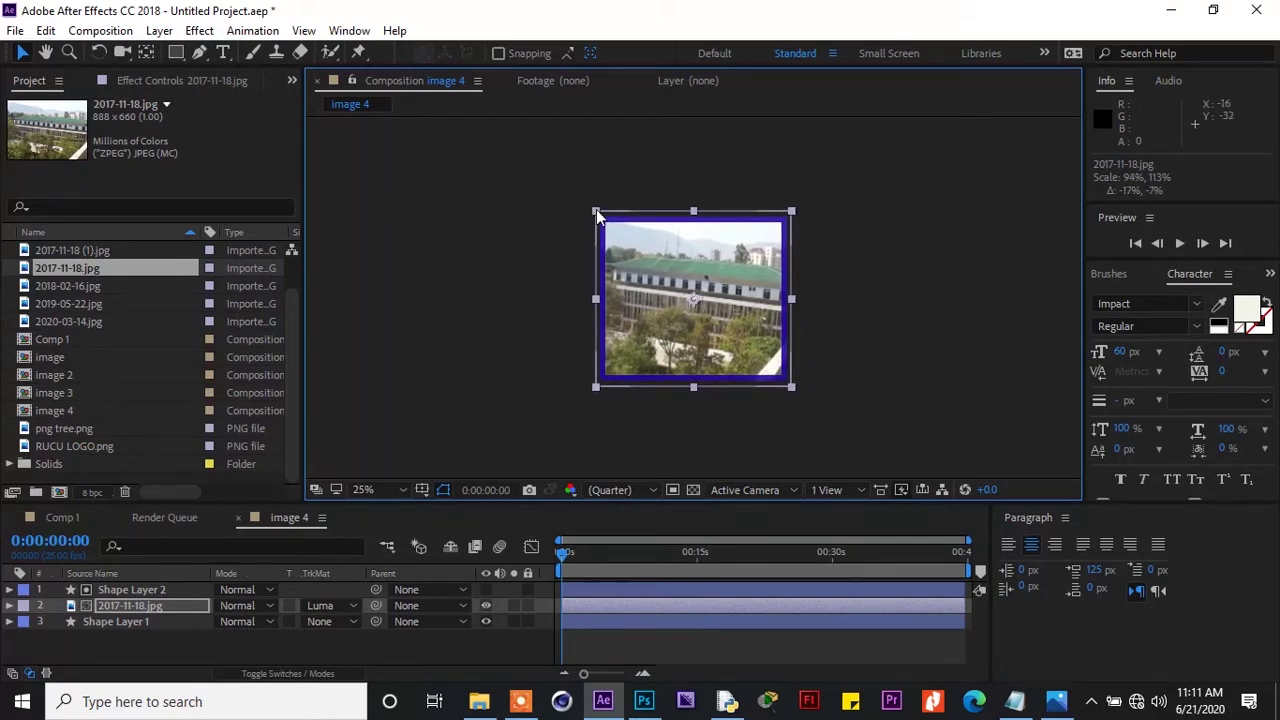
{"action": "left_click", "coordinate": [72, 518]}
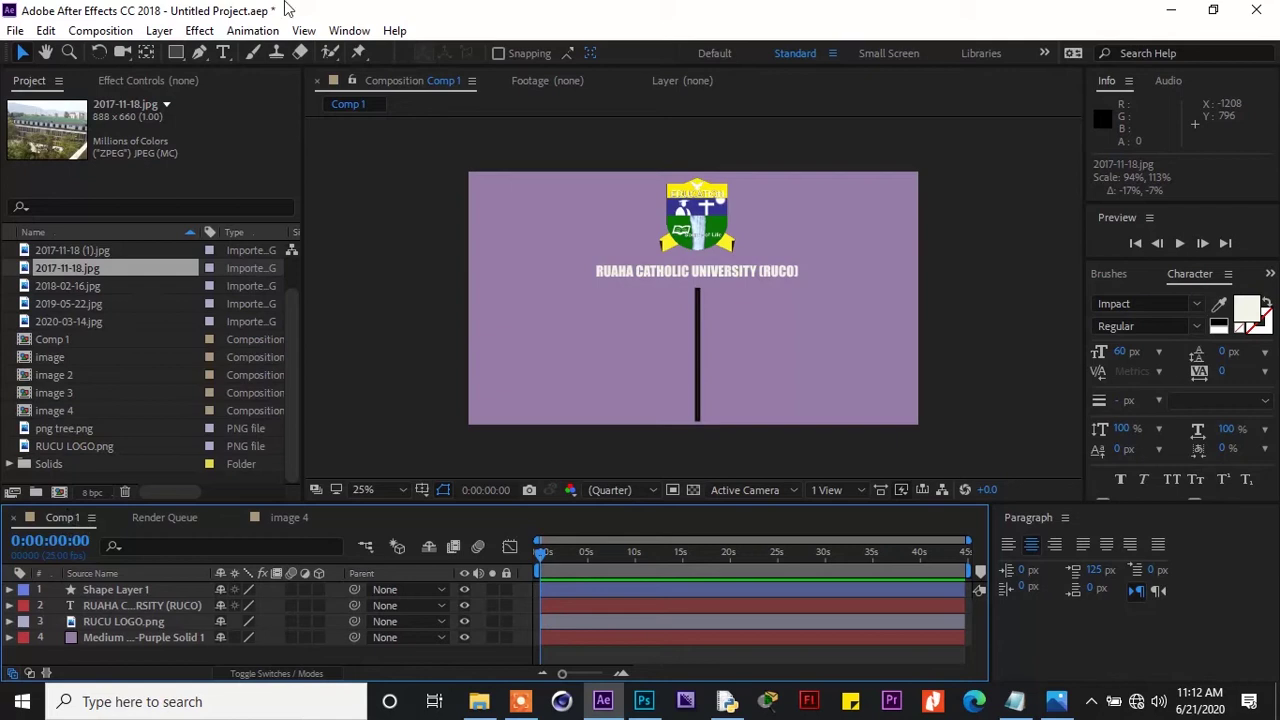
Show rulers on Comp 1 and add three horizontal guides, including one at 800 px, plus a vertical guide
{"action": "left_click", "coordinate": [303, 31]}
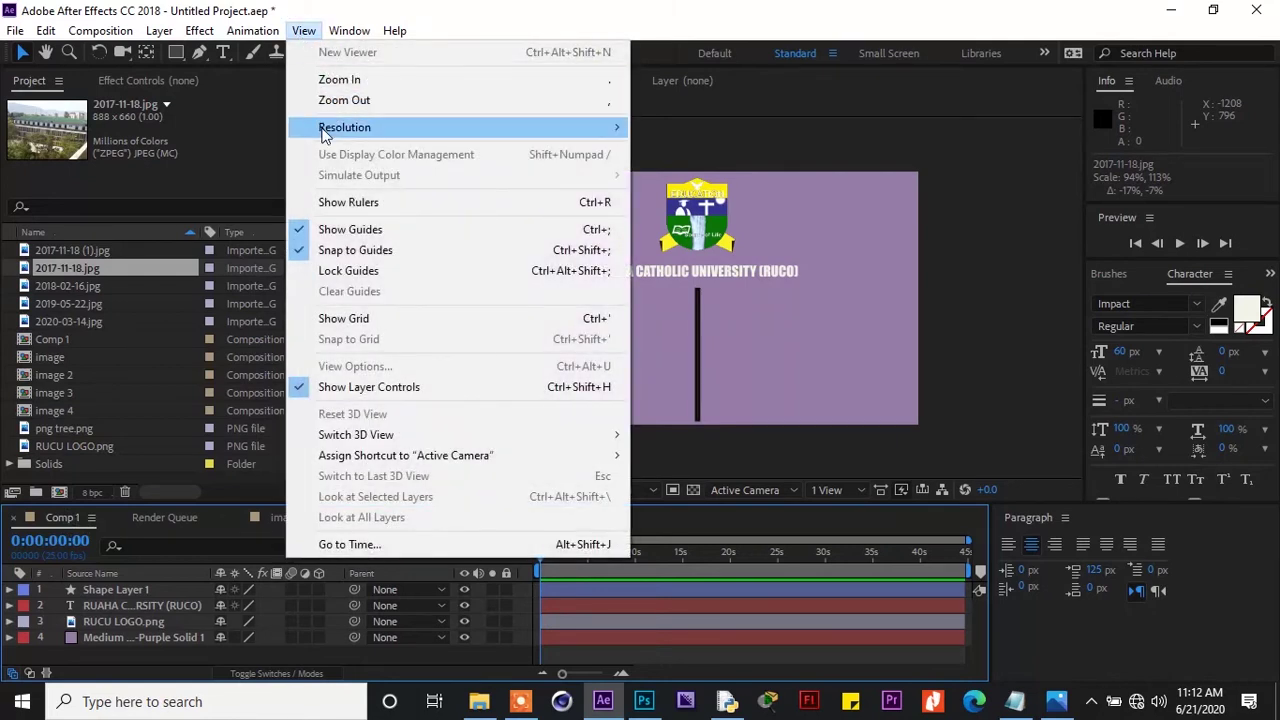
{"action": "left_click", "coordinate": [334, 202]}
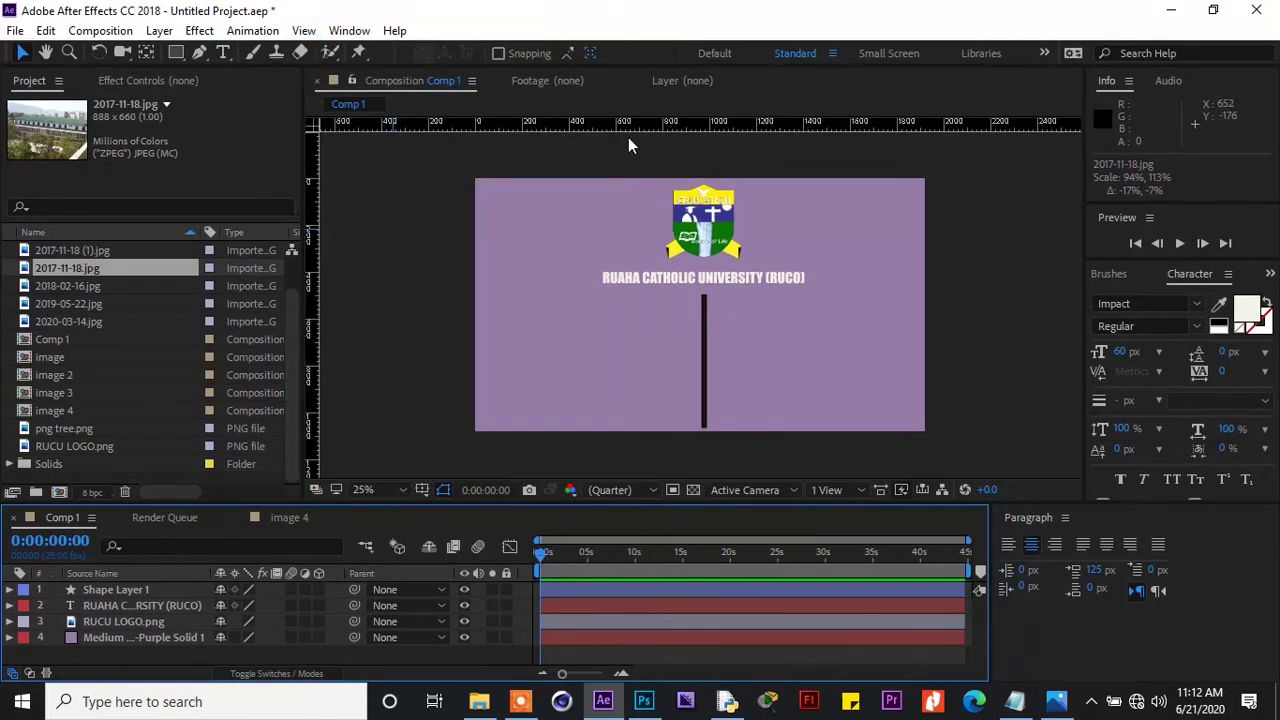
{"action": "left_click_drag", "start_coordinate": [639, 122], "coordinate": [633, 295]}
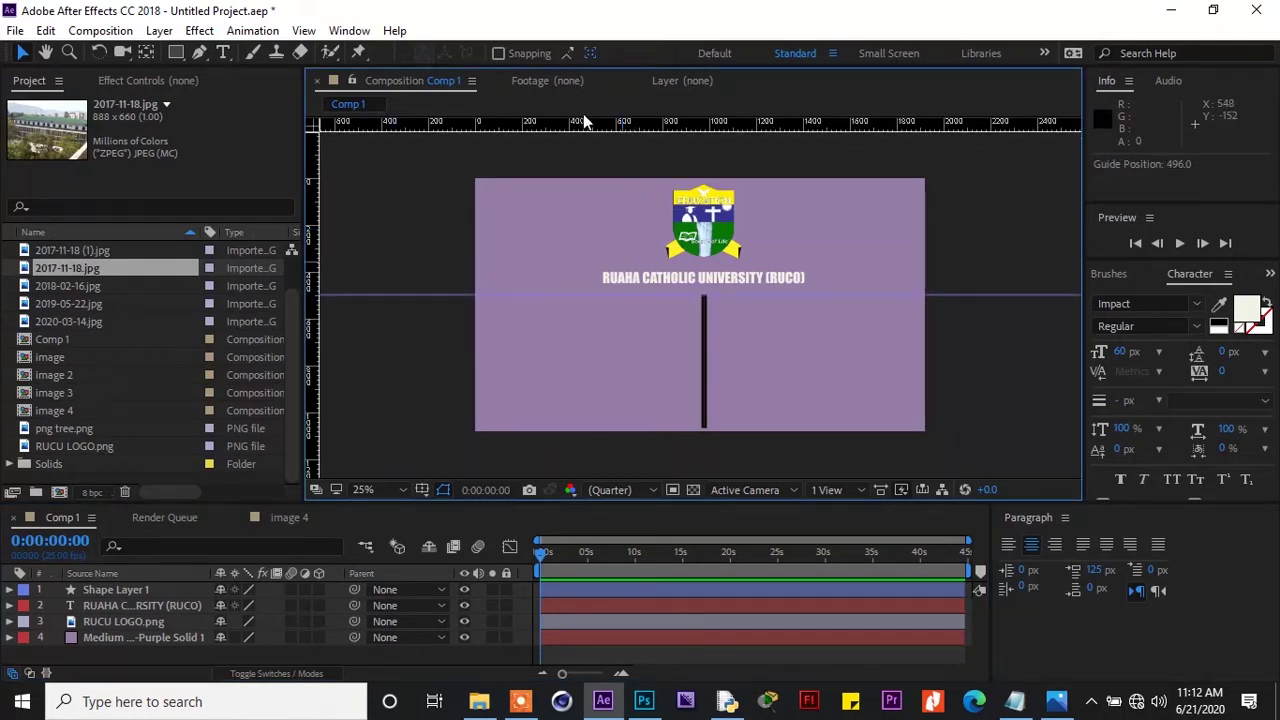
{"action": "left_click_drag", "start_coordinate": [582, 116], "coordinate": [566, 430]}
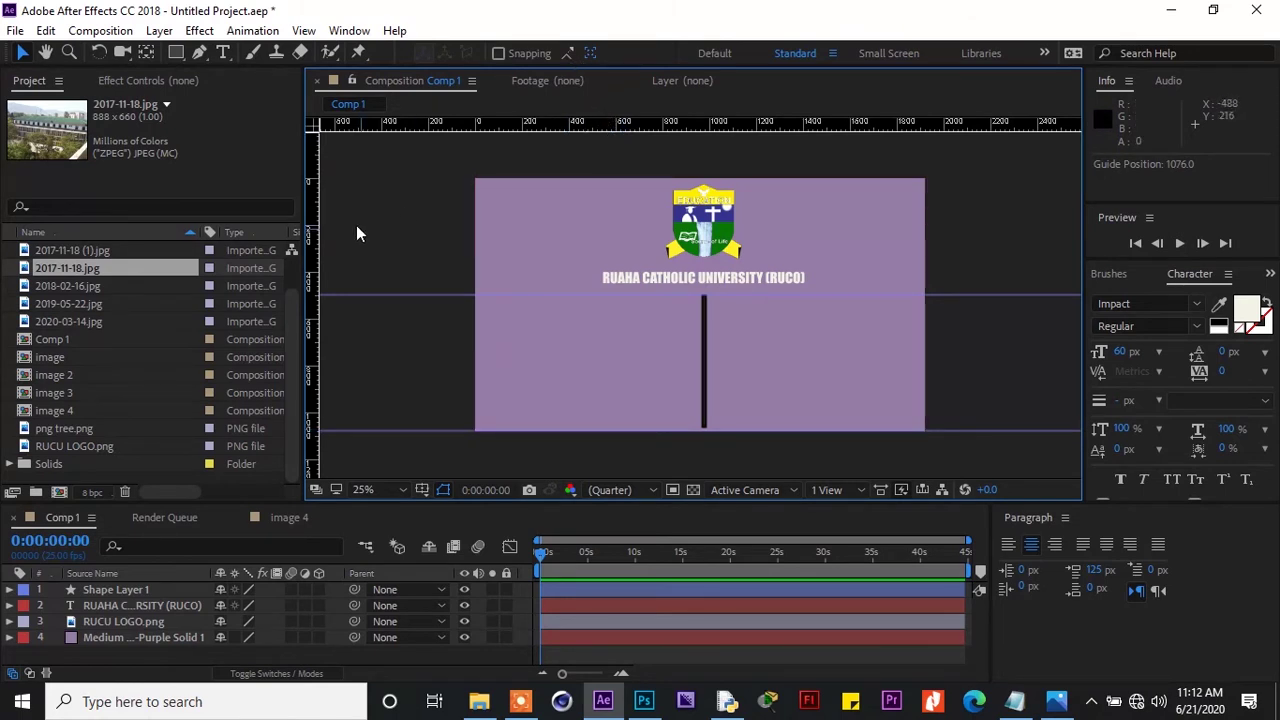
{"action": "left_click_drag", "start_coordinate": [314, 229], "coordinate": [815, 346]}
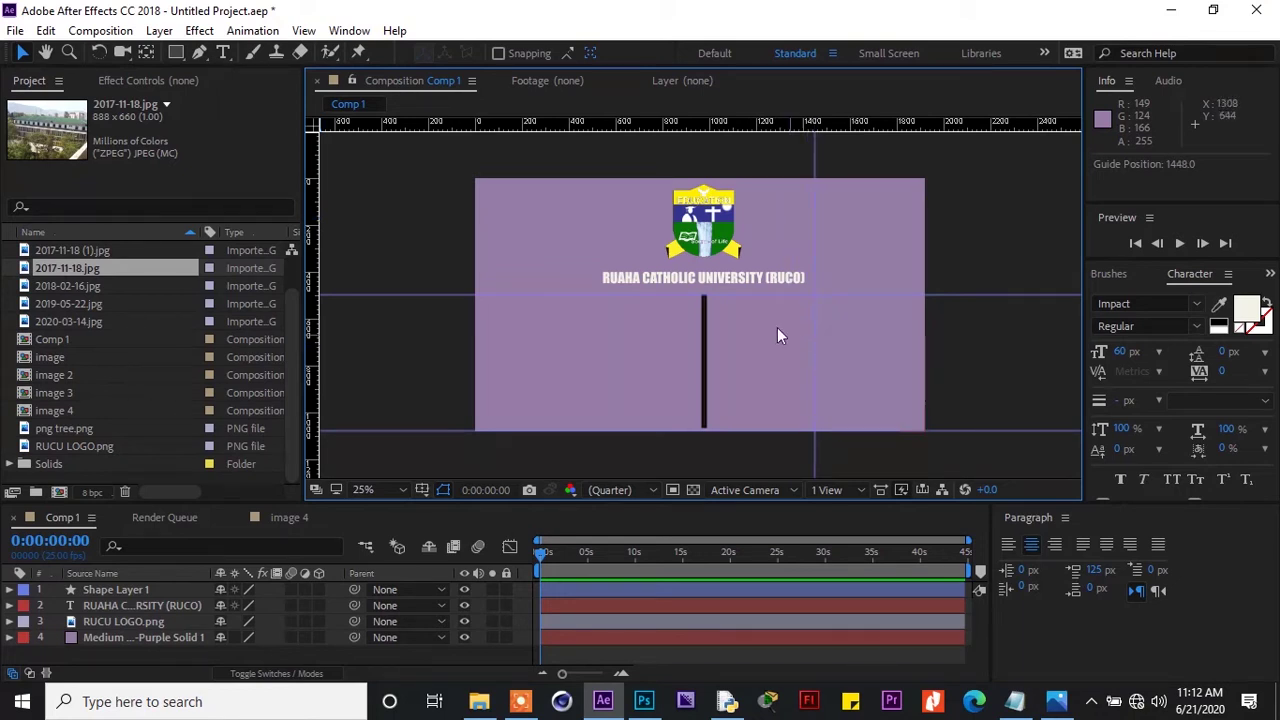
{"action": "left_click_drag", "start_coordinate": [455, 125], "coordinate": [461, 366]}
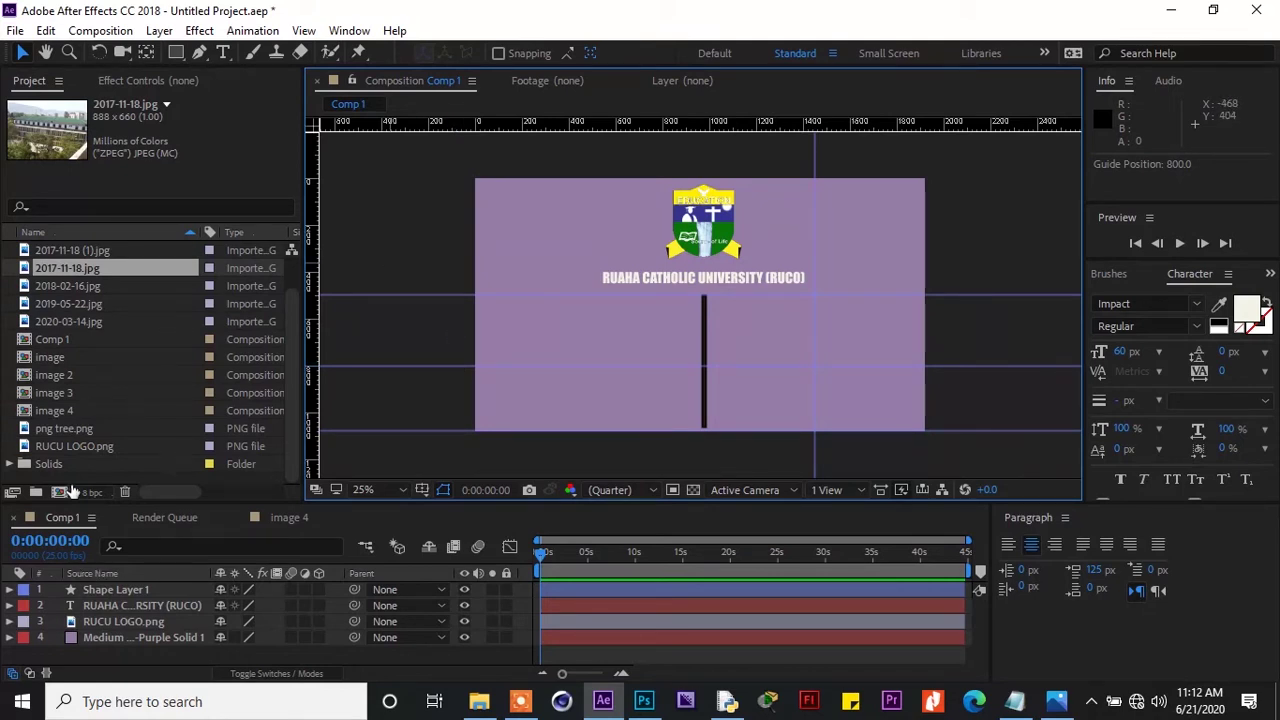
Add the image 3 composition to Comp 1 and shrink it to a small picture
{"action": "left_click", "coordinate": [68, 411]}
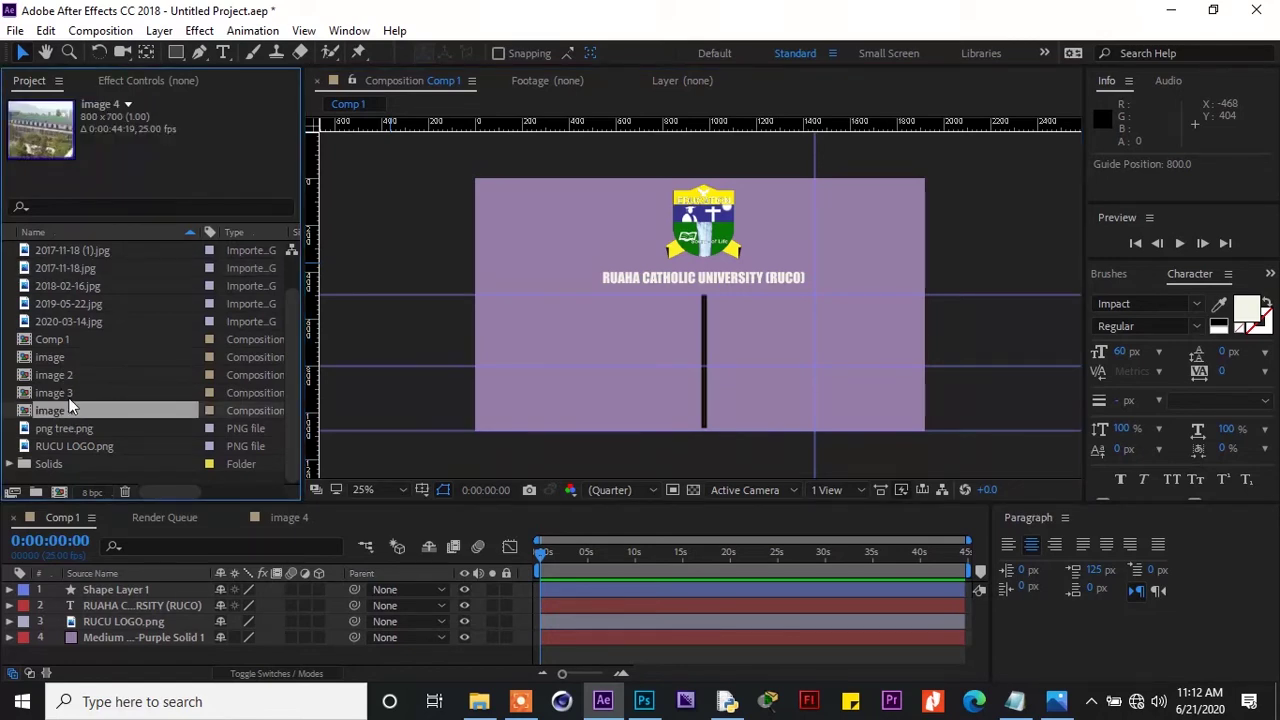
{"action": "left_click", "coordinate": [70, 399]}
{"action": "left_click_drag", "start_coordinate": [70, 399], "coordinate": [97, 607]}
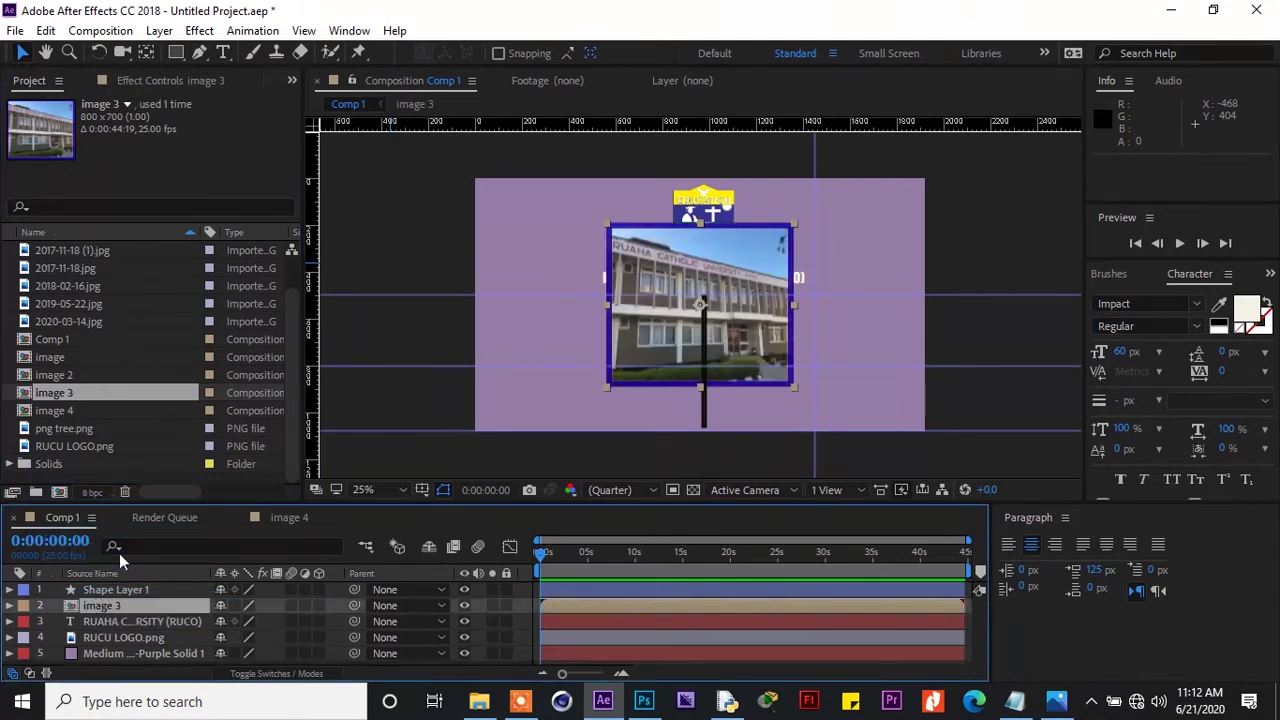
{"action": "left_click_drag", "start_coordinate": [608, 225], "coordinate": [732, 312]}
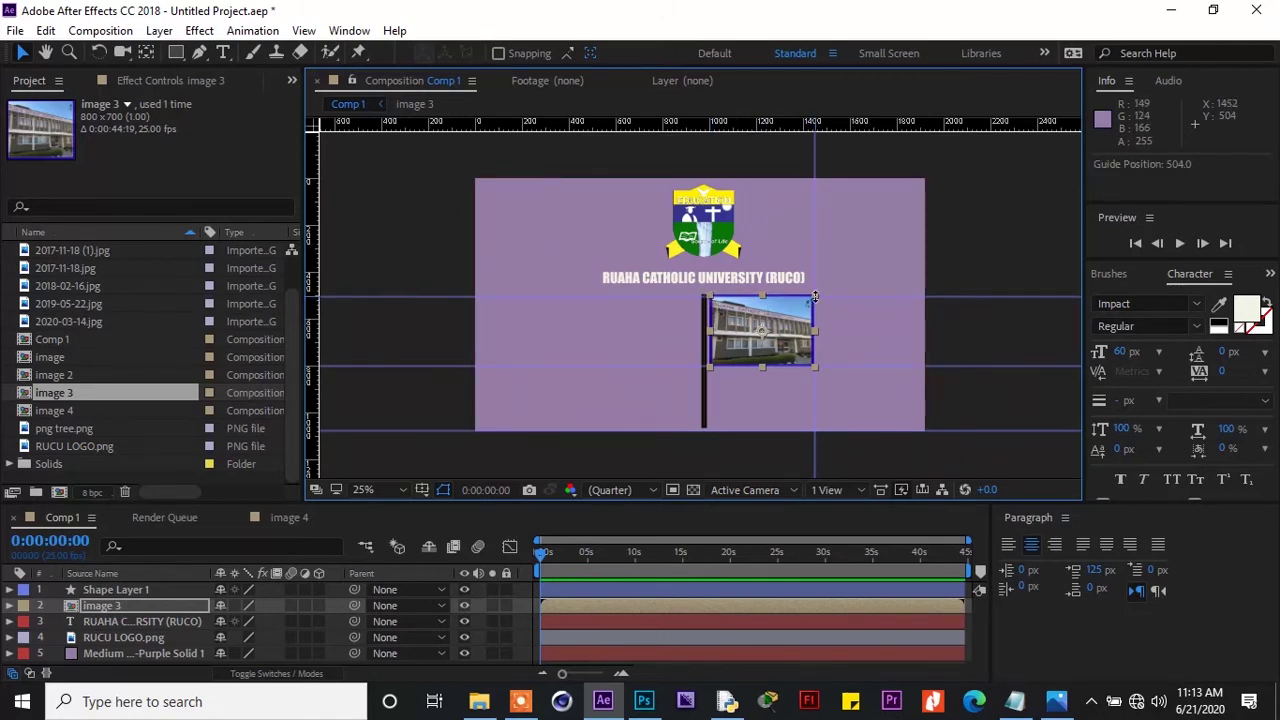
Fine-tune image 3 to about 56%×43% against the guides, right of the black bar
{"action": "left_click_drag", "start_coordinate": [803, 312], "coordinate": [800, 316]}
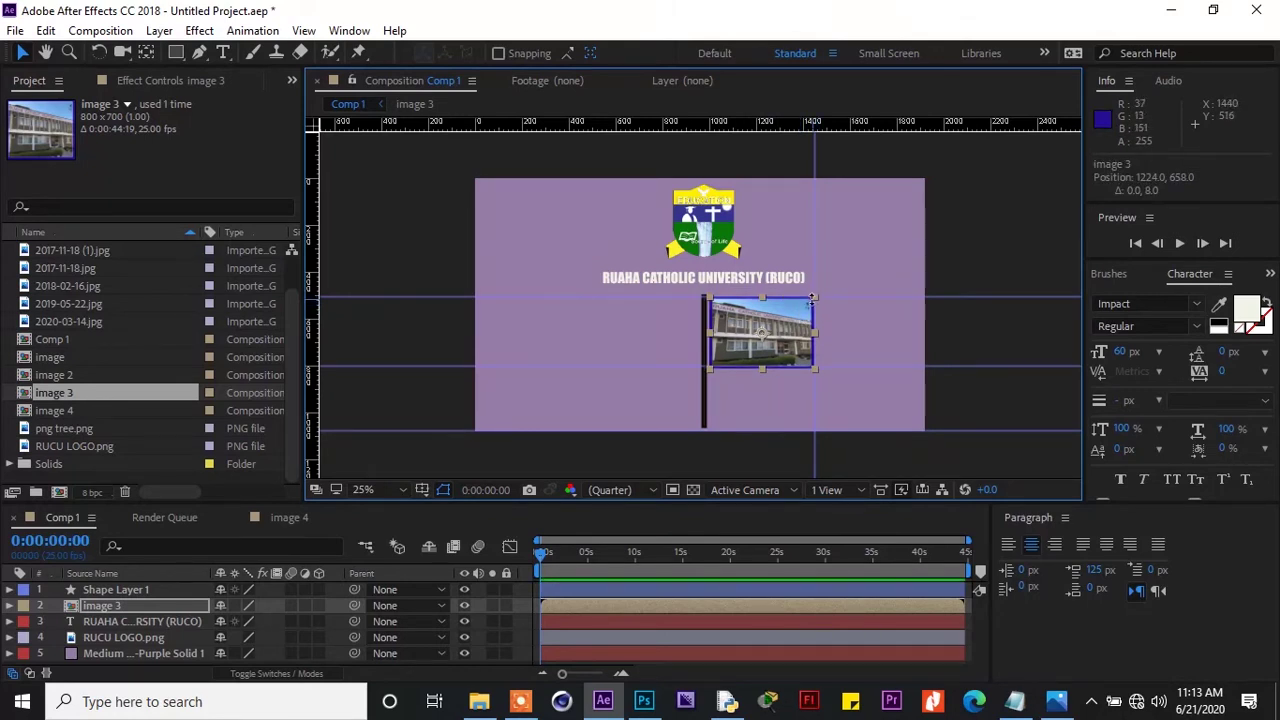
{"action": "left_click_drag", "start_coordinate": [769, 300], "coordinate": [832, 299]}
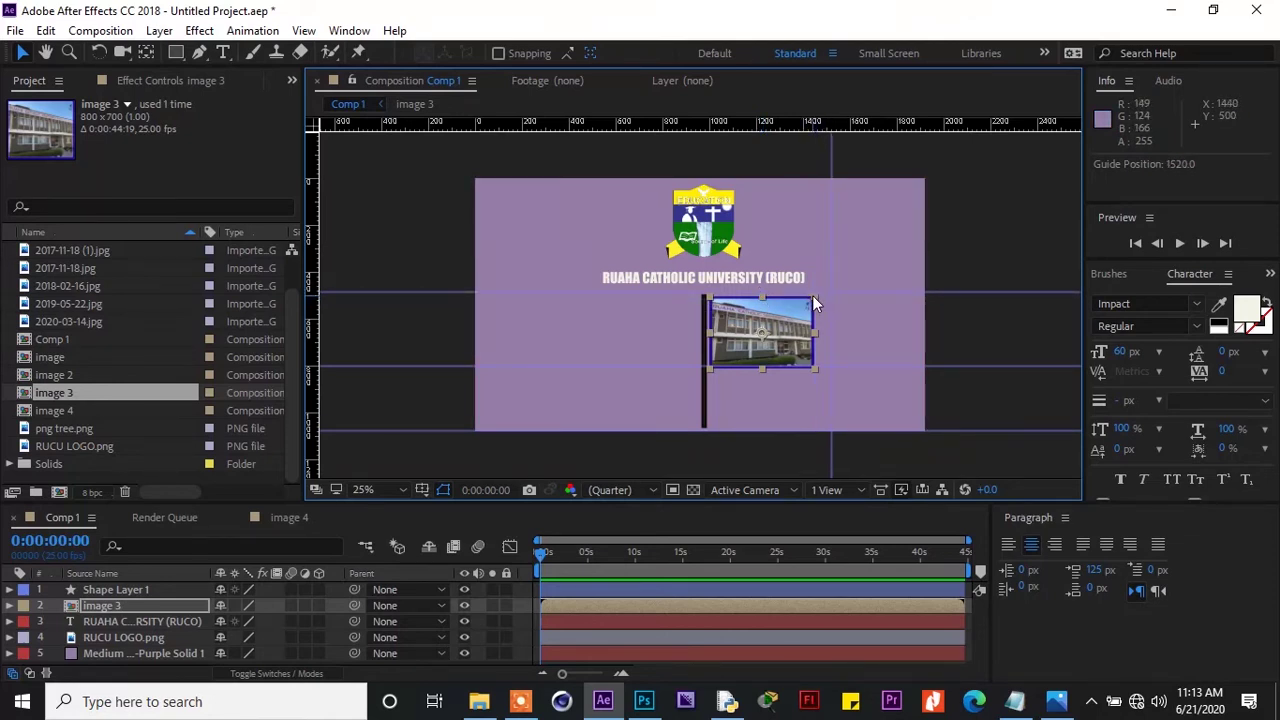
{"action": "left_click_drag", "start_coordinate": [813, 298], "coordinate": [792, 304]}
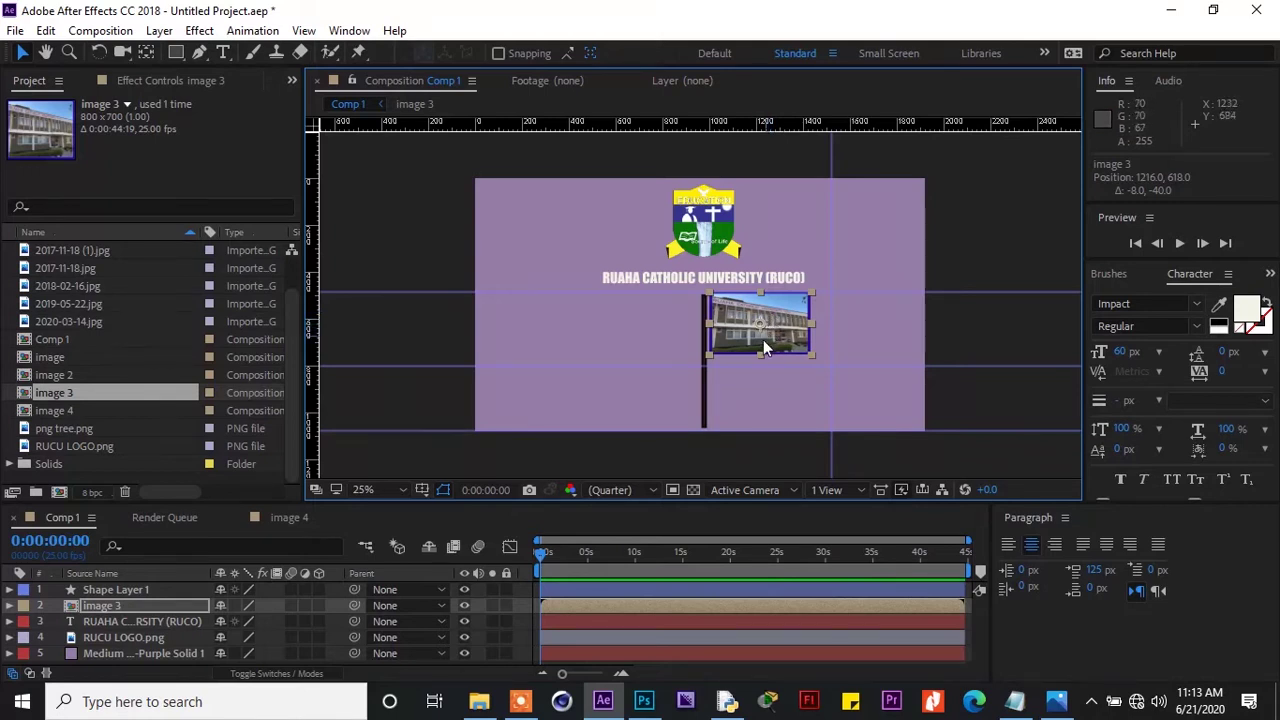
{"action": "left_click_drag", "start_coordinate": [762, 356], "coordinate": [779, 335]}
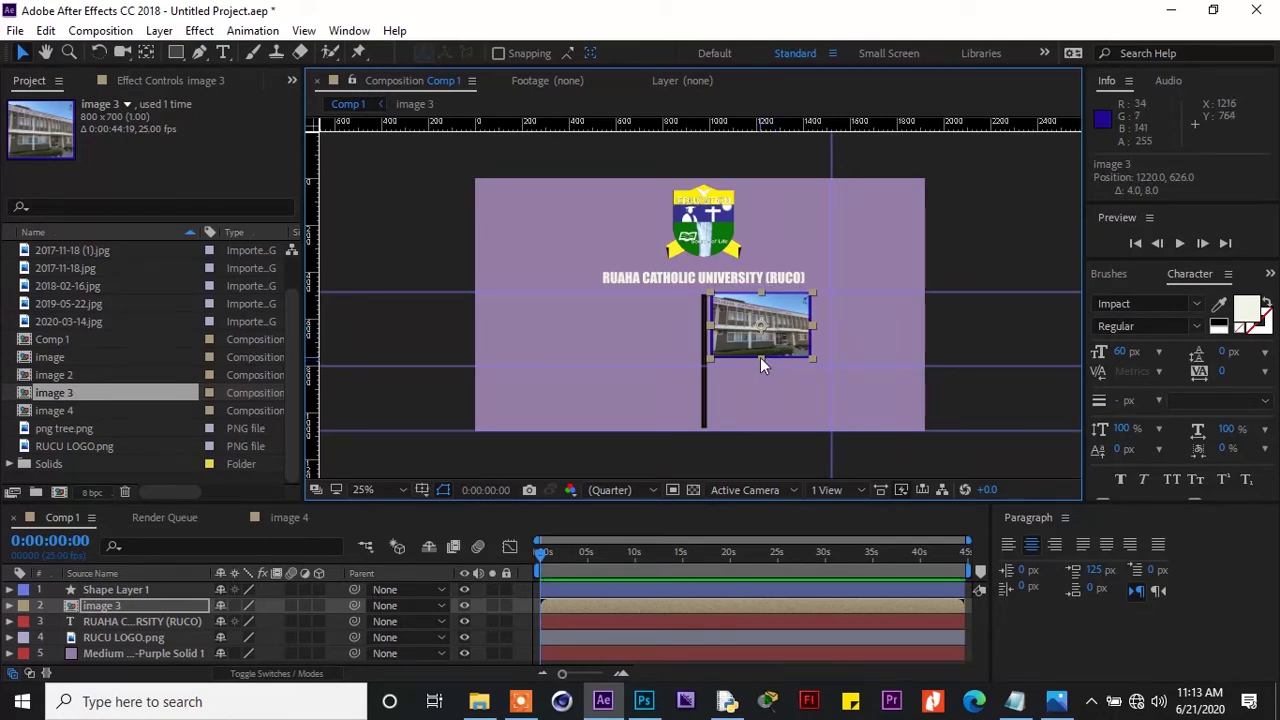
{"action": "left_click_drag", "start_coordinate": [760, 357], "coordinate": [761, 361]}
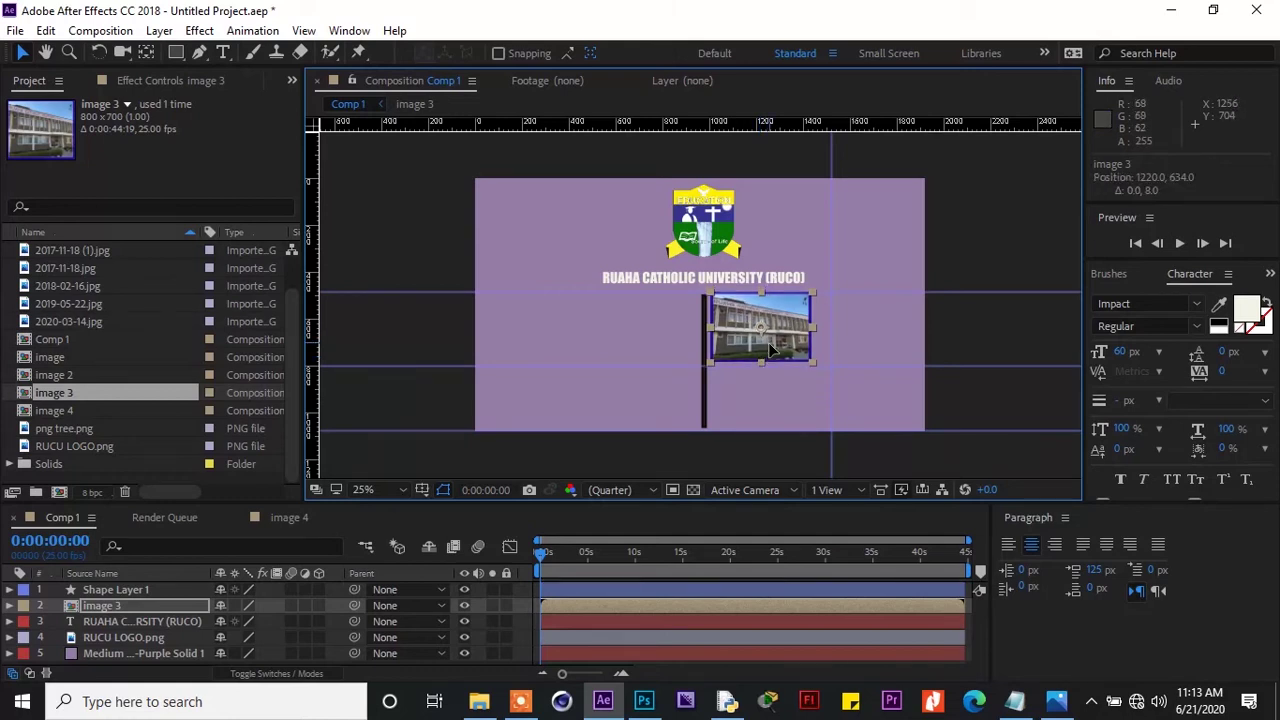
{"action": "left_click_drag", "start_coordinate": [860, 366], "coordinate": [864, 363]}
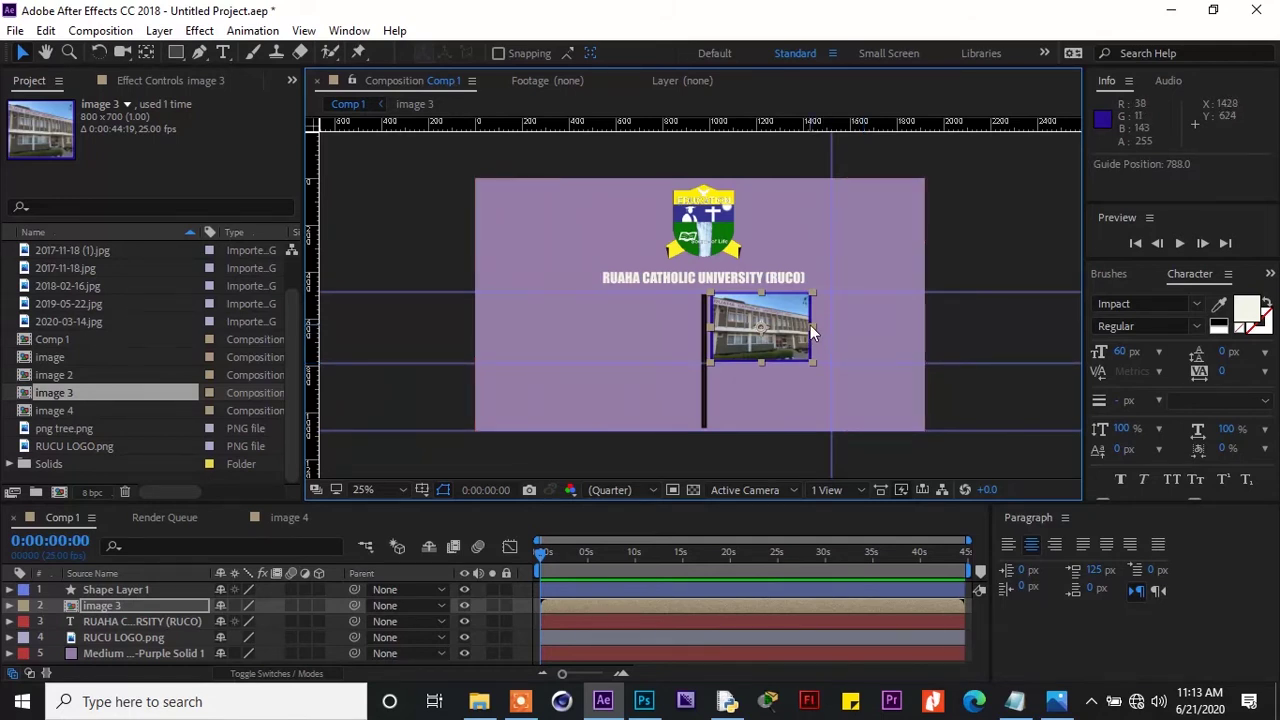
{"action": "left_click_drag", "start_coordinate": [811, 328], "coordinate": [822, 330]}
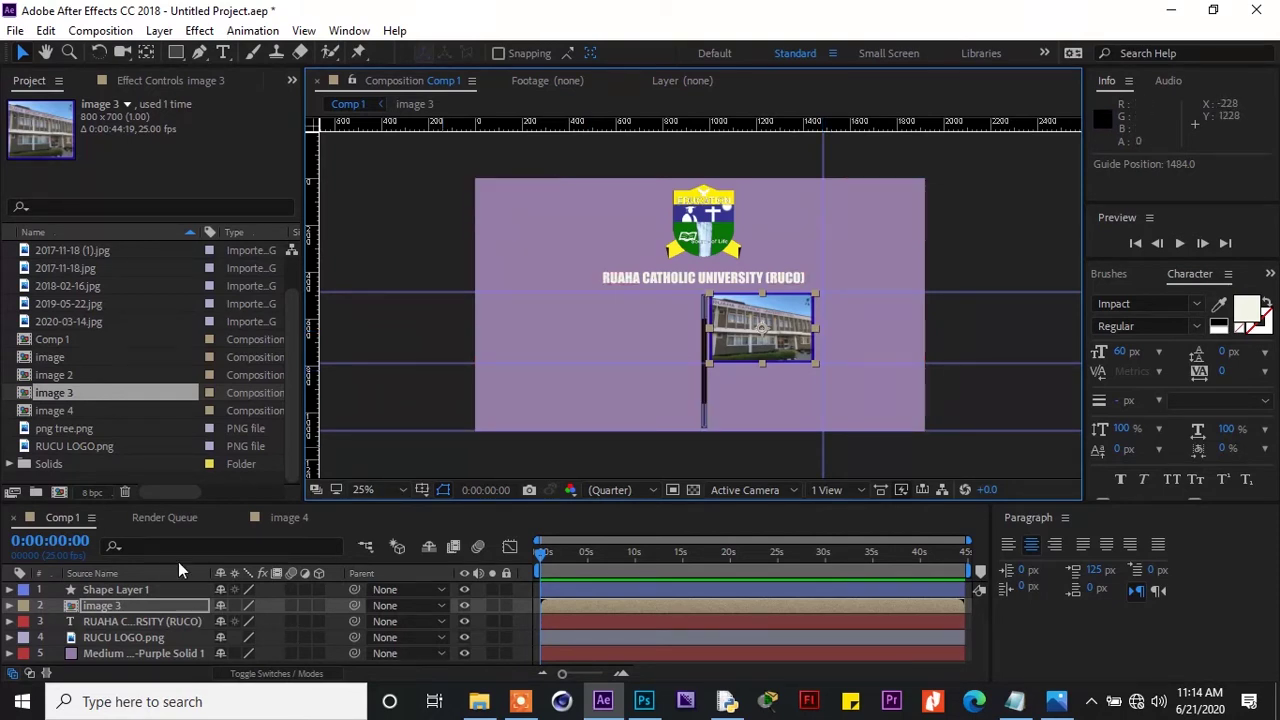
Add image 4 to Comp 1, scale it to about 53%×44%, and line it up right of image 3
{"action": "left_click", "coordinate": [69, 410]}
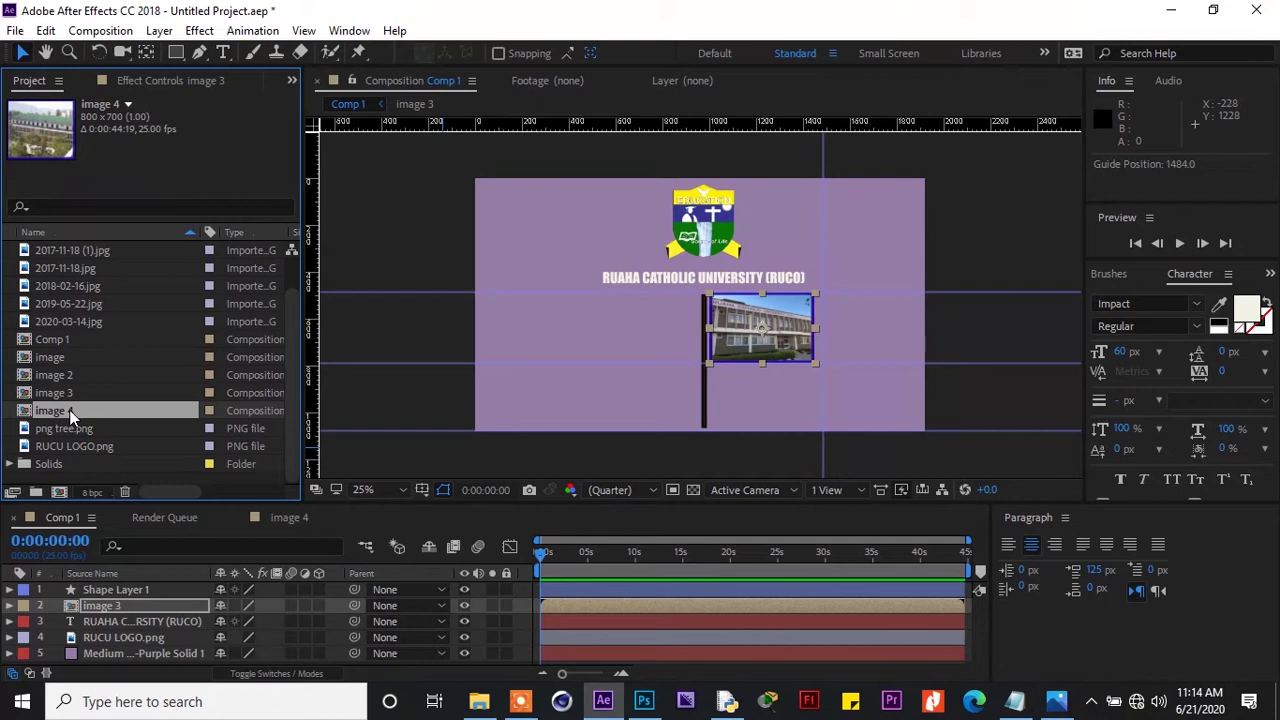
{"action": "left_click_drag", "start_coordinate": [69, 410], "coordinate": [88, 606]}
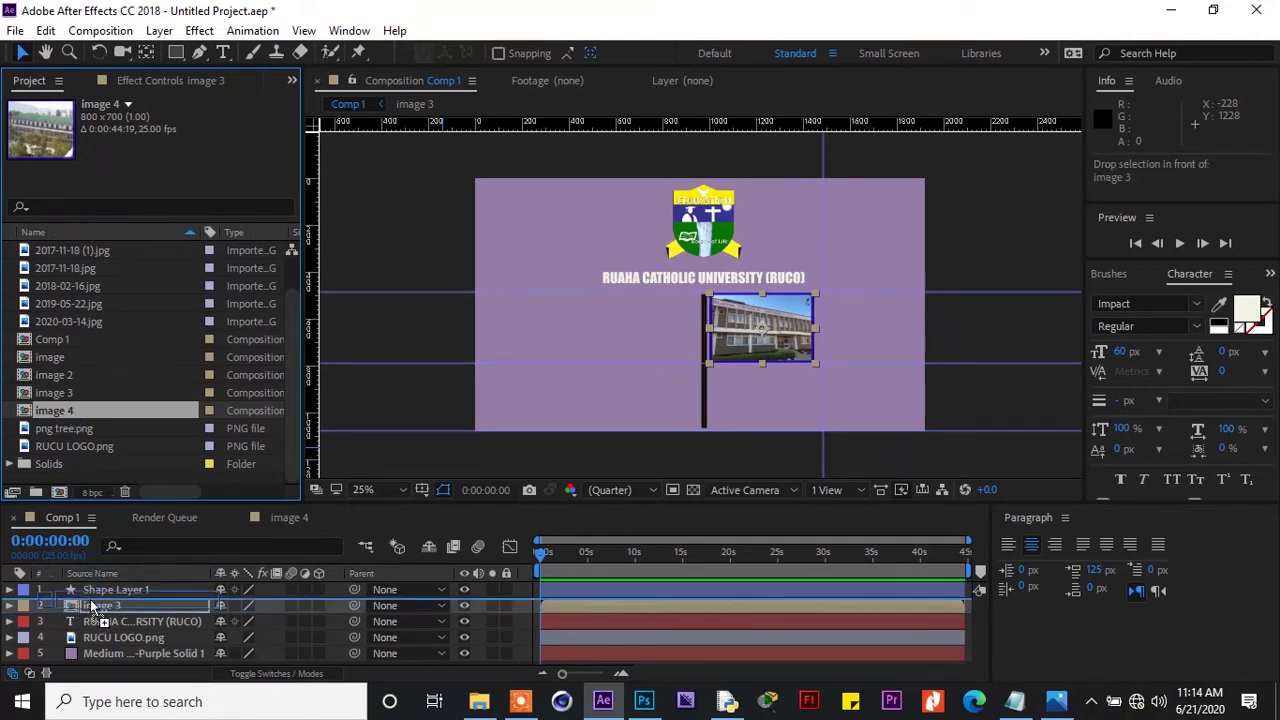
{"action": "left_click", "coordinate": [607, 222]}
{"action": "left_click_drag", "start_coordinate": [607, 222], "coordinate": [652, 279]}
{"action": "left_click_drag", "start_coordinate": [783, 292], "coordinate": [783, 248]}
{"action": "left_click_drag", "start_coordinate": [742, 293], "coordinate": [896, 306]}
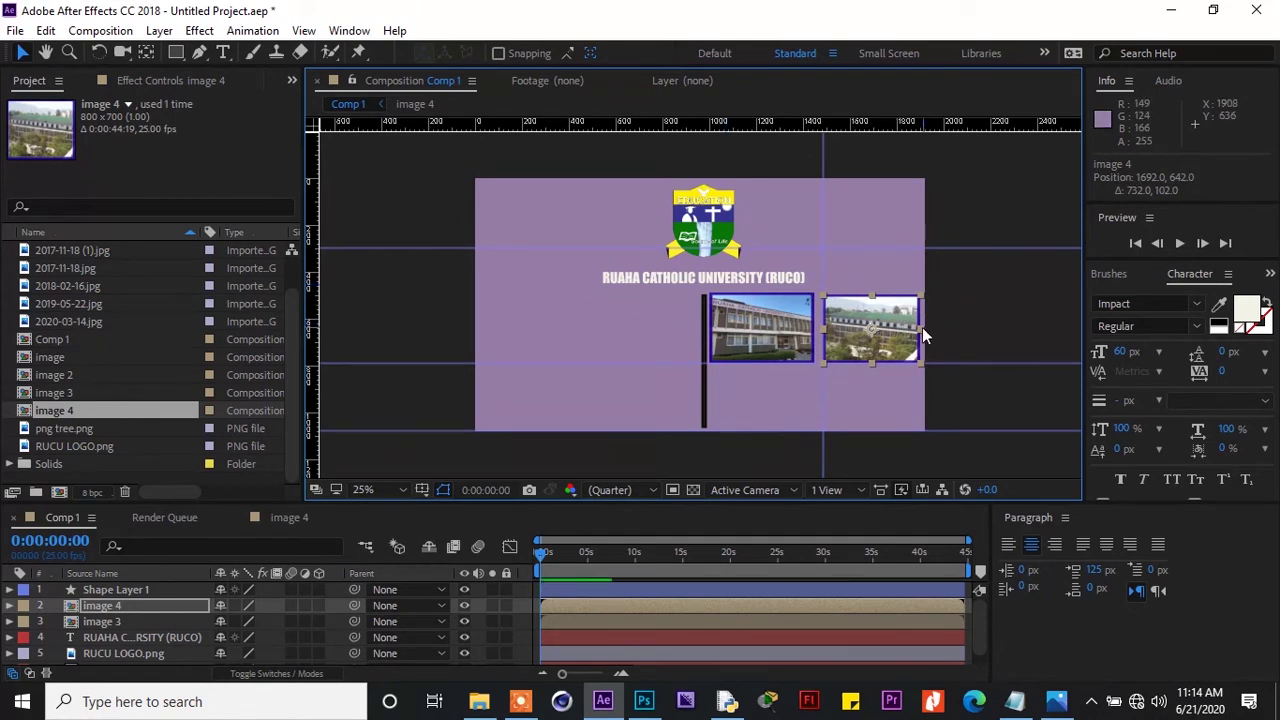
{"action": "left_click_drag", "start_coordinate": [921, 327], "coordinate": [924, 323]}
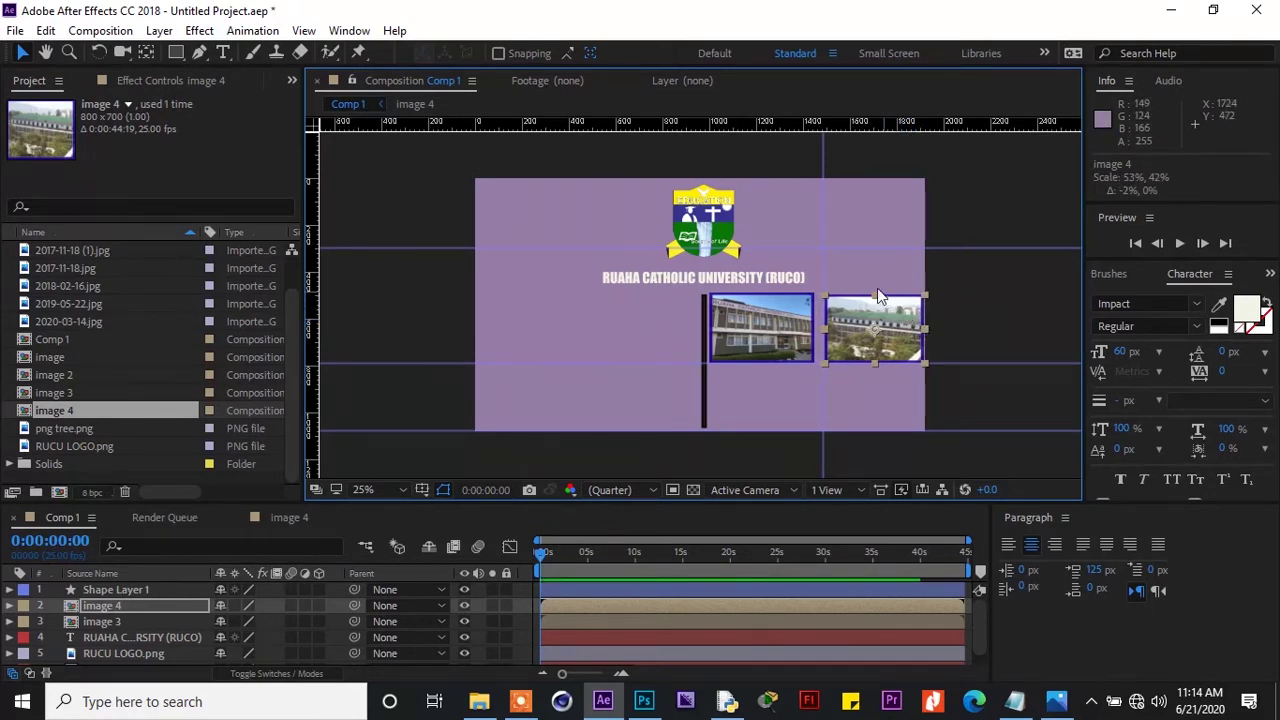
{"action": "left_click_drag", "start_coordinate": [853, 250], "coordinate": [863, 290]}
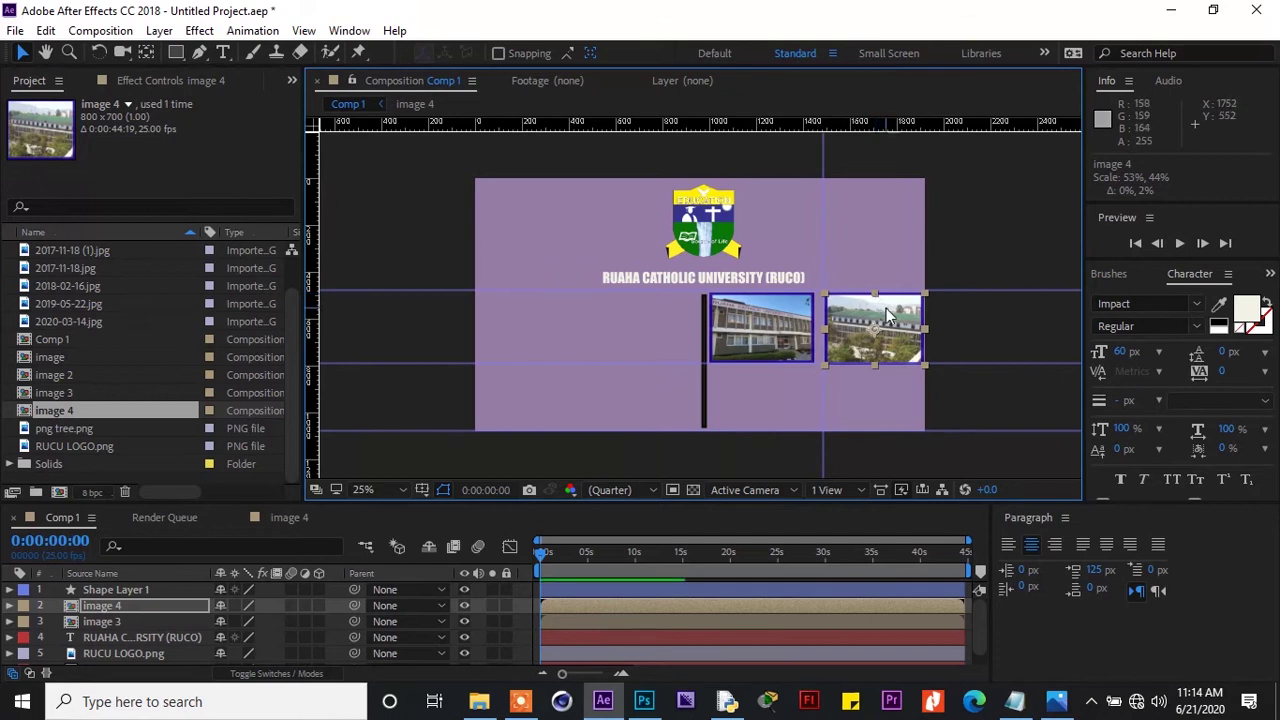
{"action": "left_click_drag", "start_coordinate": [887, 306], "coordinate": [885, 304]}
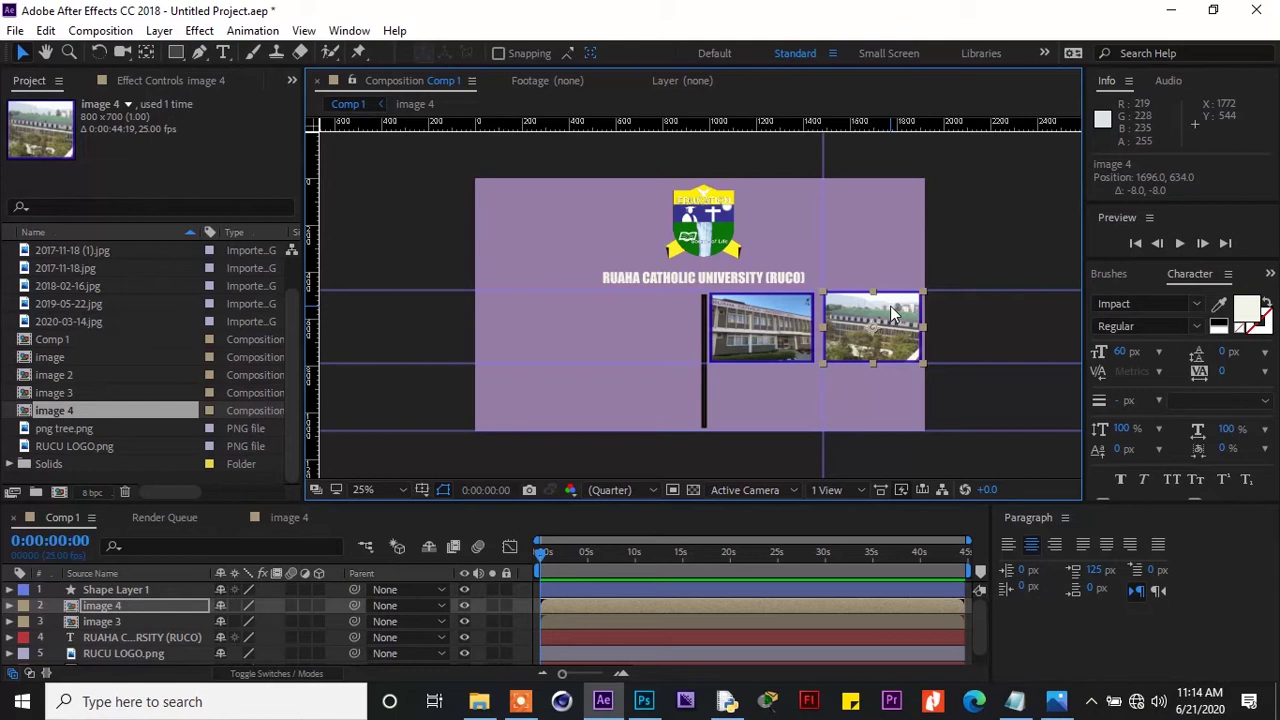
Add image 2 to Comp 1, scaled to about 60%, and move it below image 3
{"action": "left_click", "coordinate": [45, 393]}
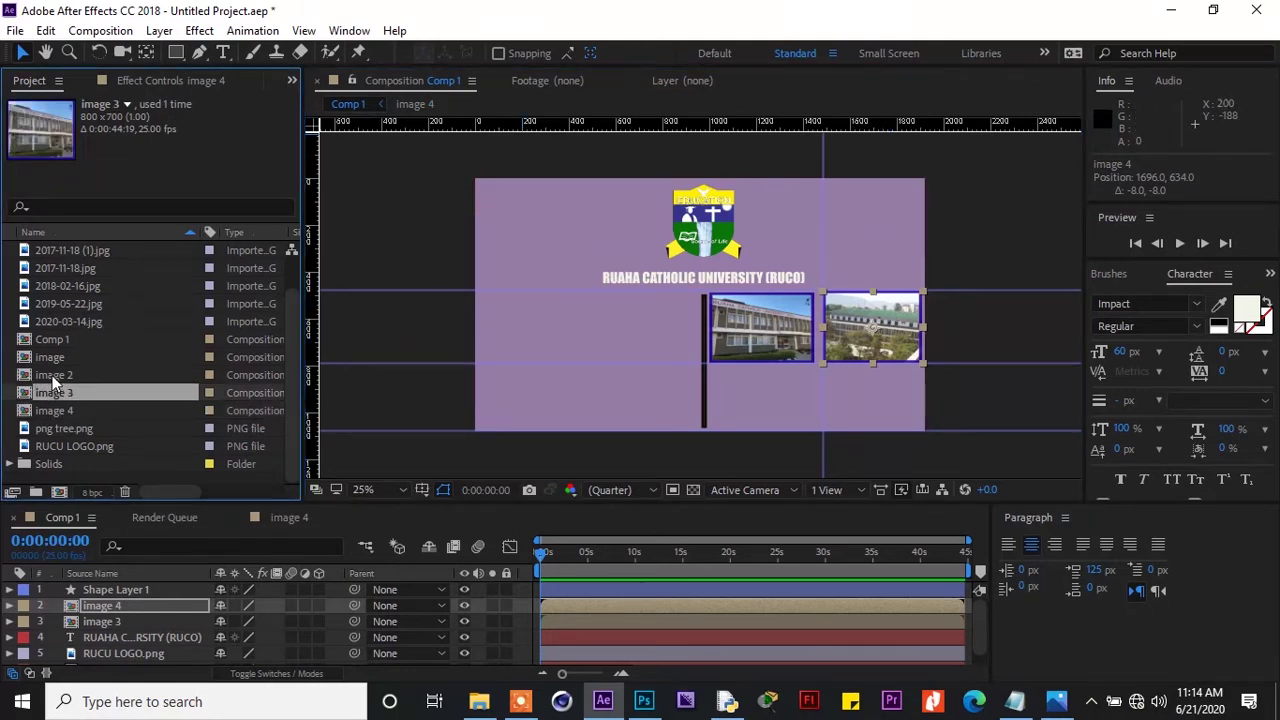
{"action": "left_click", "coordinate": [52, 375]}
{"action": "left_click_drag", "start_coordinate": [52, 375], "coordinate": [152, 598]}
{"action": "left_click_drag", "start_coordinate": [606, 224], "coordinate": [689, 368]}
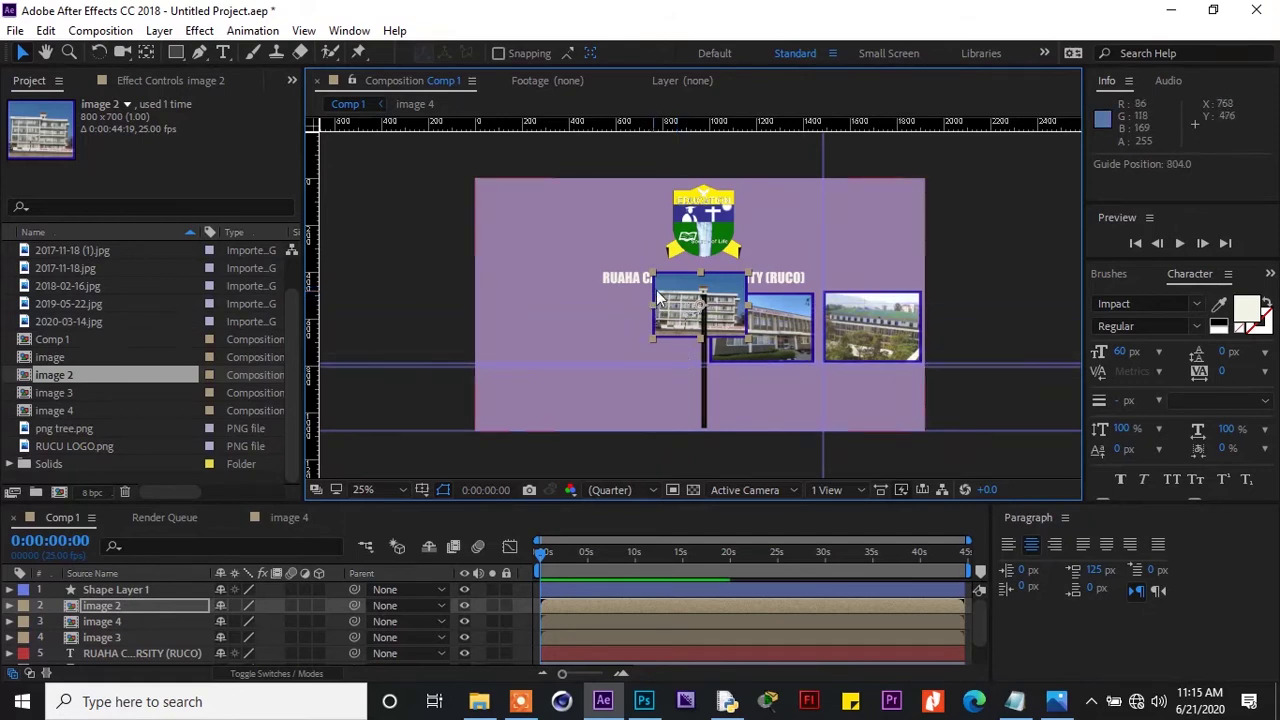
{"action": "left_click_drag", "start_coordinate": [668, 296], "coordinate": [726, 400]}
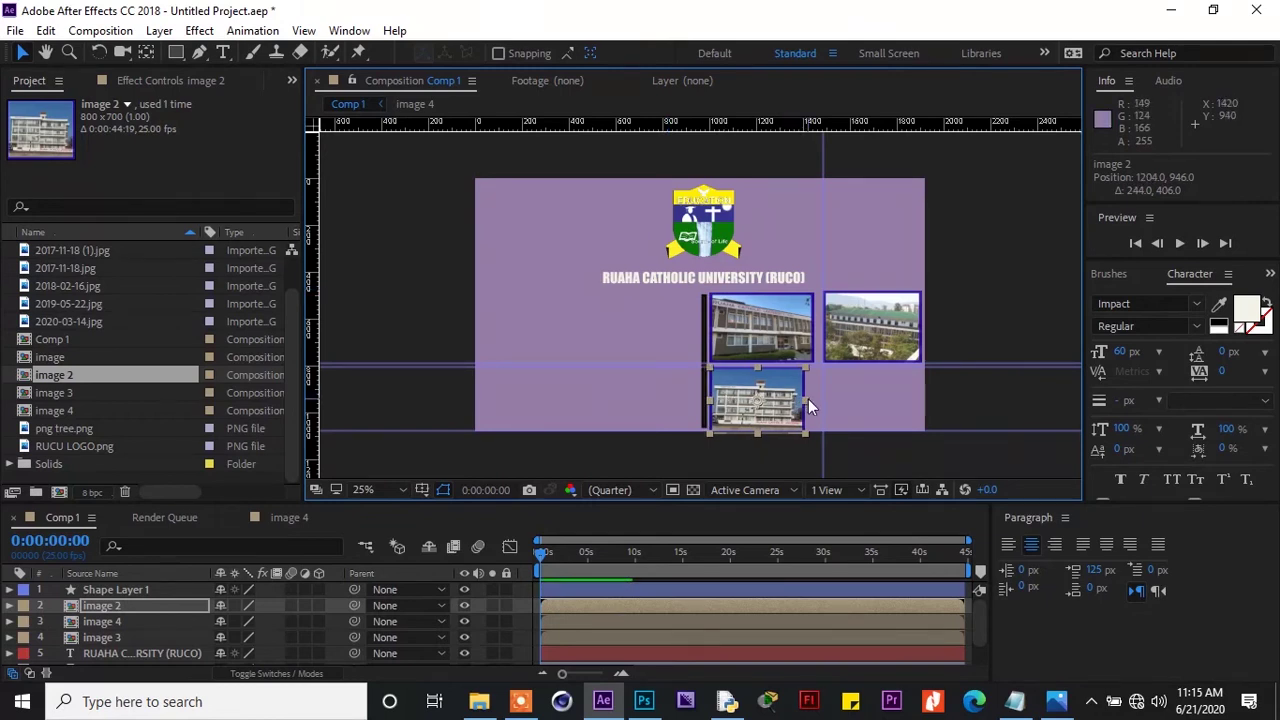
Match image 2's width to the photo above, nudge it down, then add the image composition
{"action": "left_click_drag", "start_coordinate": [802, 398], "coordinate": [813, 411]}
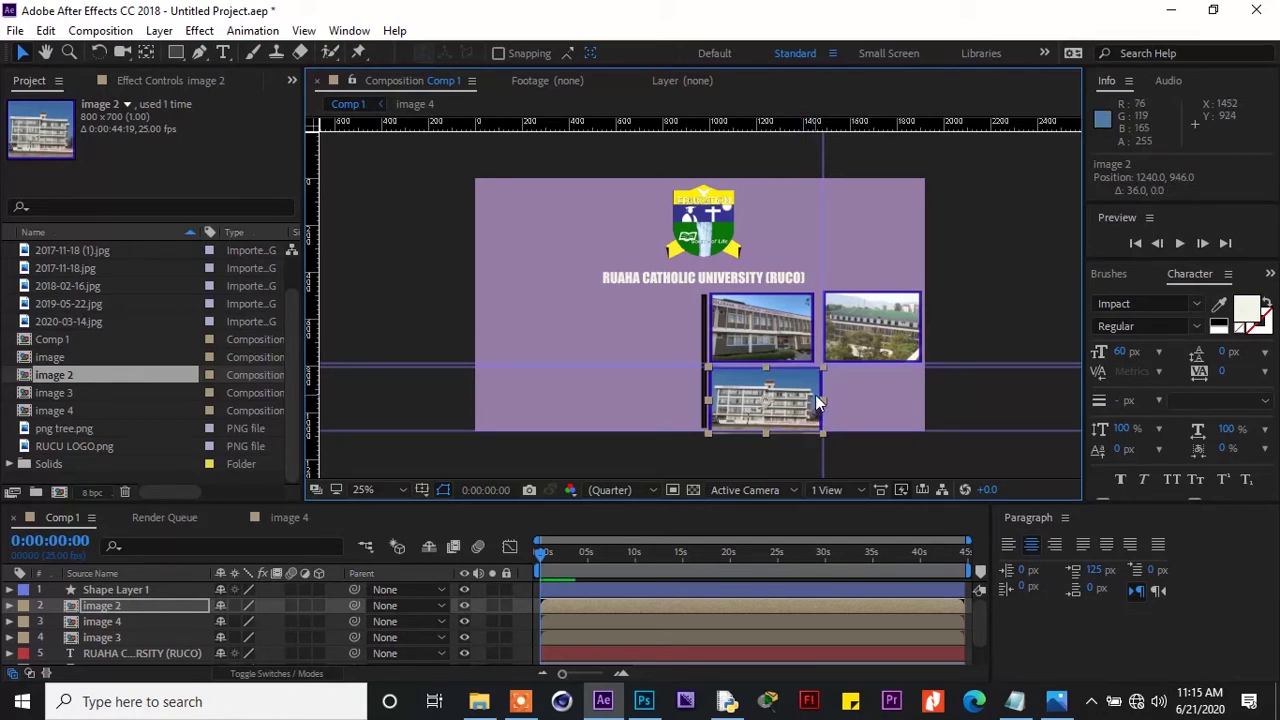
{"action": "left_click_drag", "start_coordinate": [821, 401], "coordinate": [798, 399]}
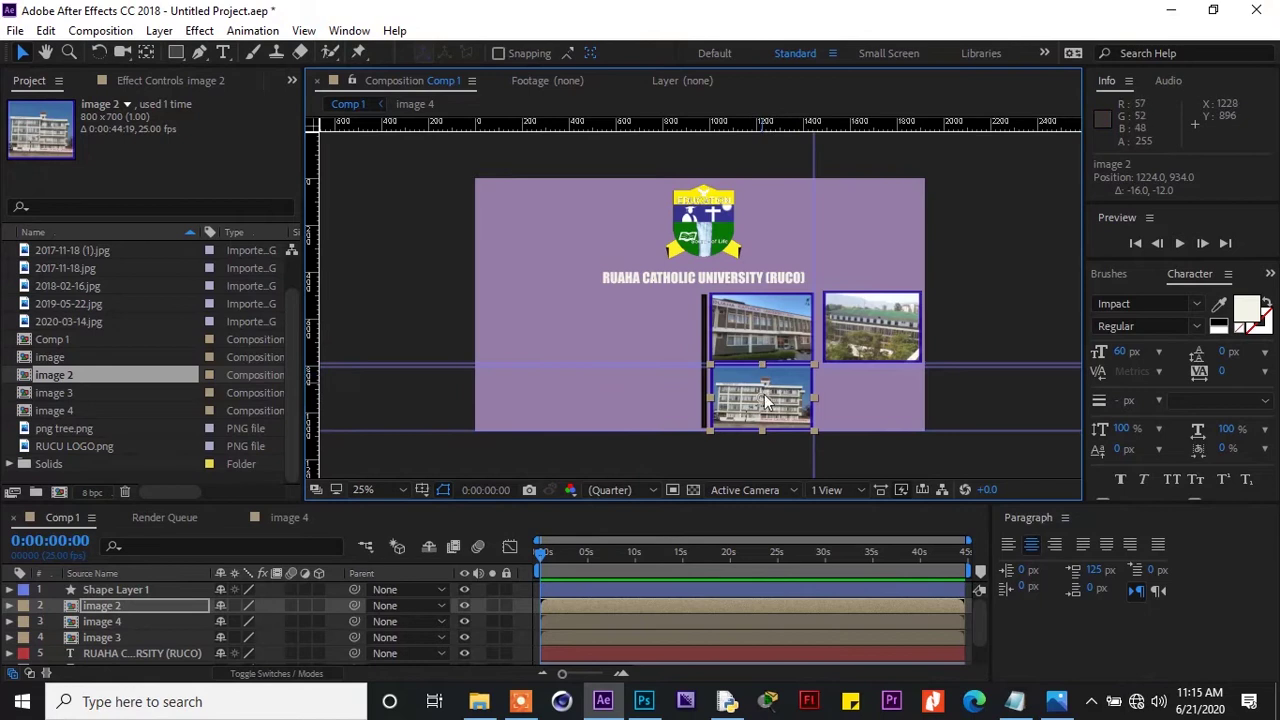
{"action": "left_click_drag", "start_coordinate": [763, 430], "coordinate": [763, 441]}
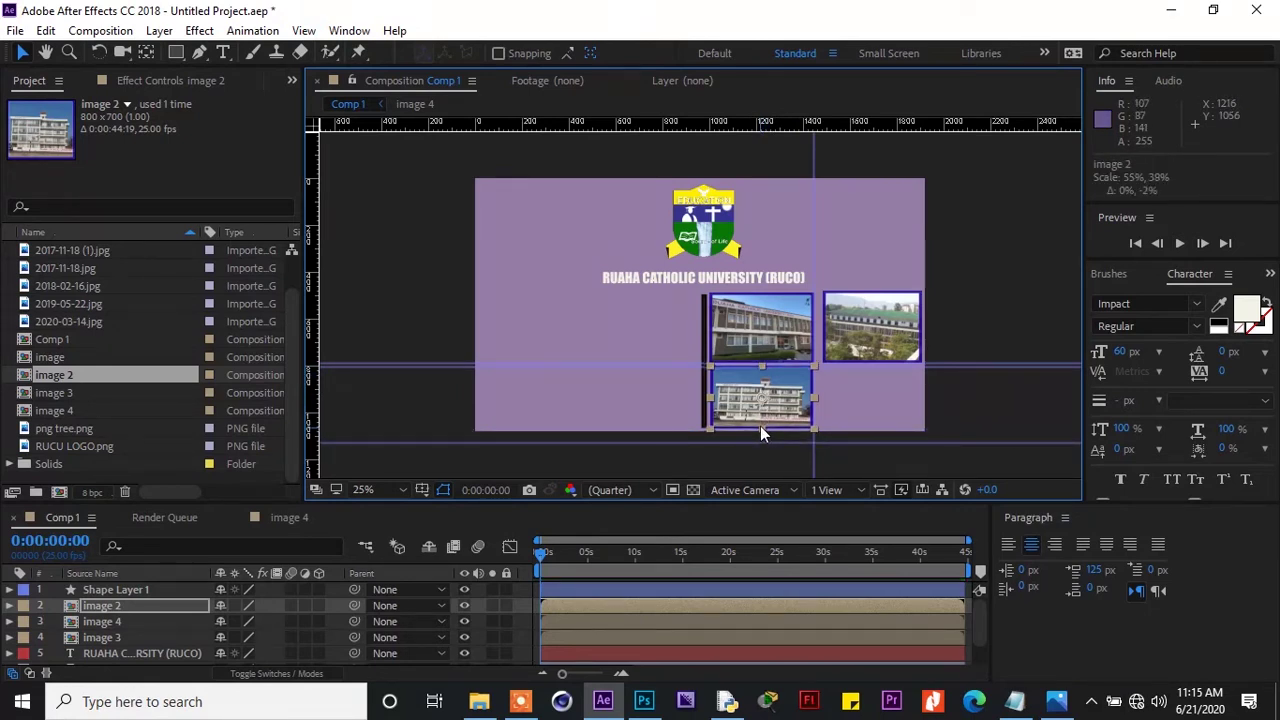
{"action": "key", "text": "Down"}
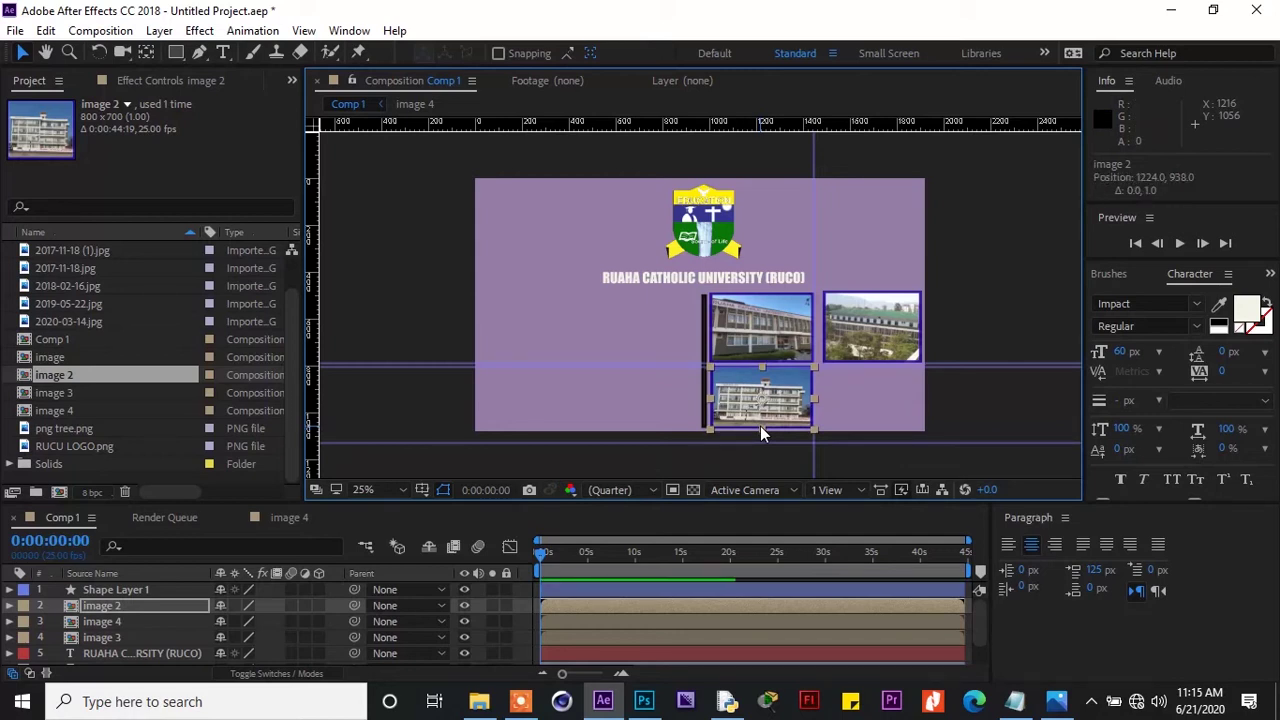
{"action": "key", "text": "Down"}
{"action": "key", "text": "Down"}
{"action": "key", "text": "Down"}
{"action": "key", "text": "Down"}
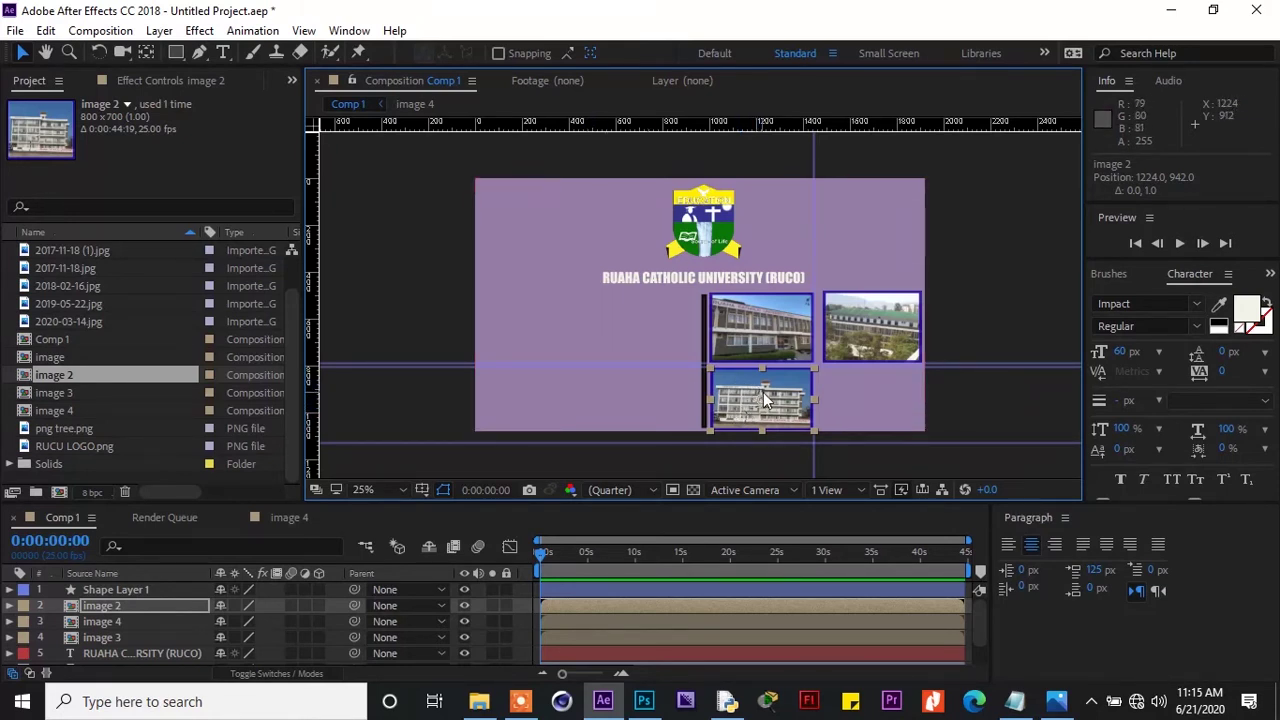
{"action": "left_click_drag", "start_coordinate": [813, 399], "coordinate": [812, 396]}
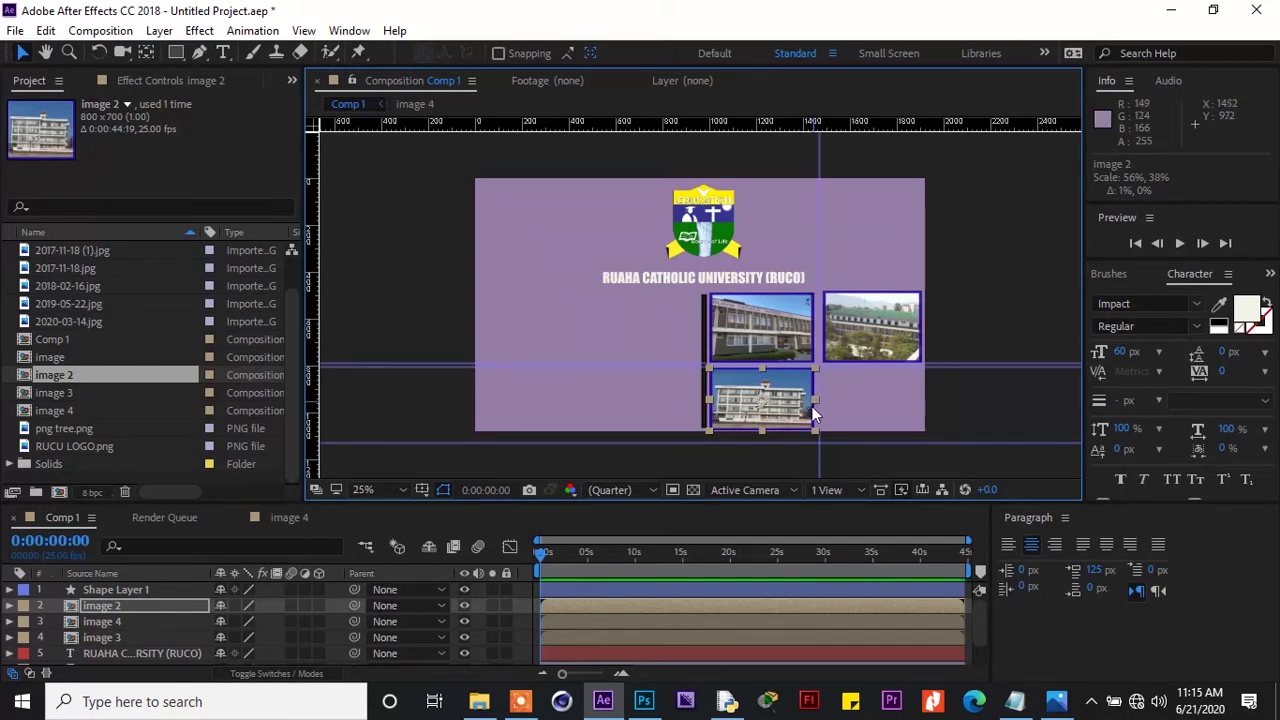
{"action": "left_click_drag", "start_coordinate": [60, 357], "coordinate": [202, 633]}
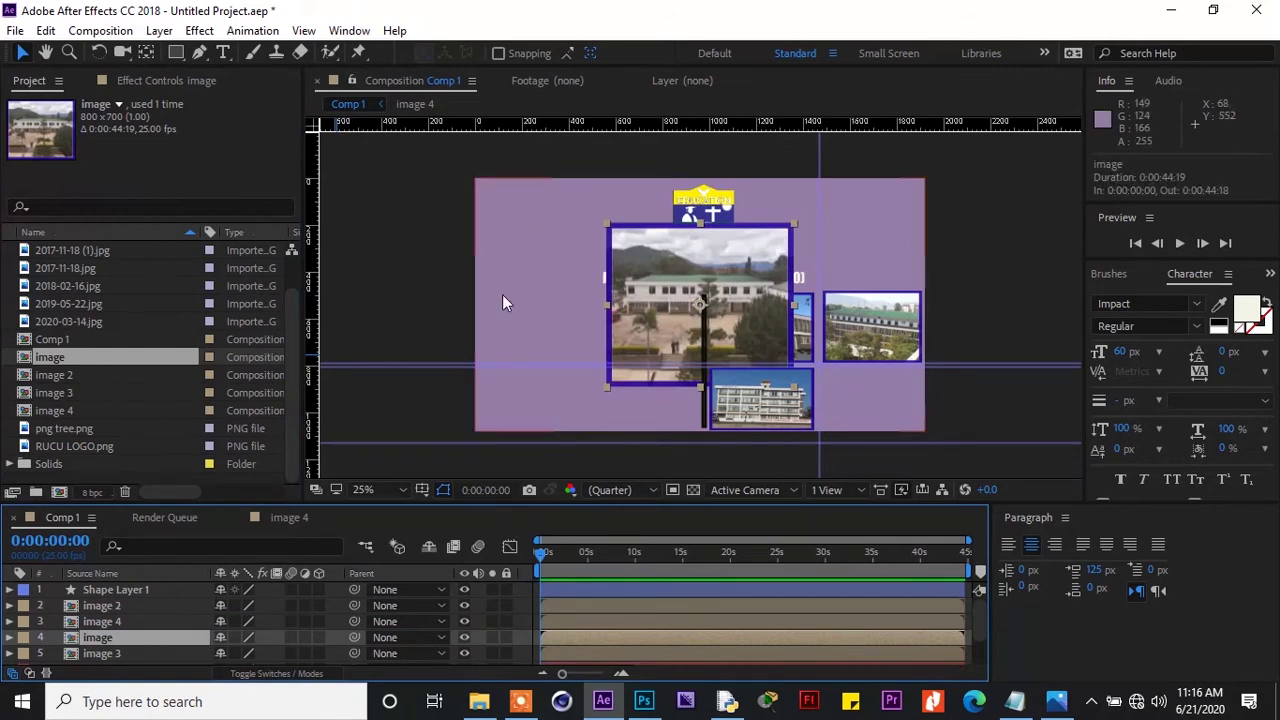
Shrink the image photo from full size and move it into the lower-right grid slot
{"action": "left_click_drag", "start_coordinate": [608, 223], "coordinate": [838, 391]}
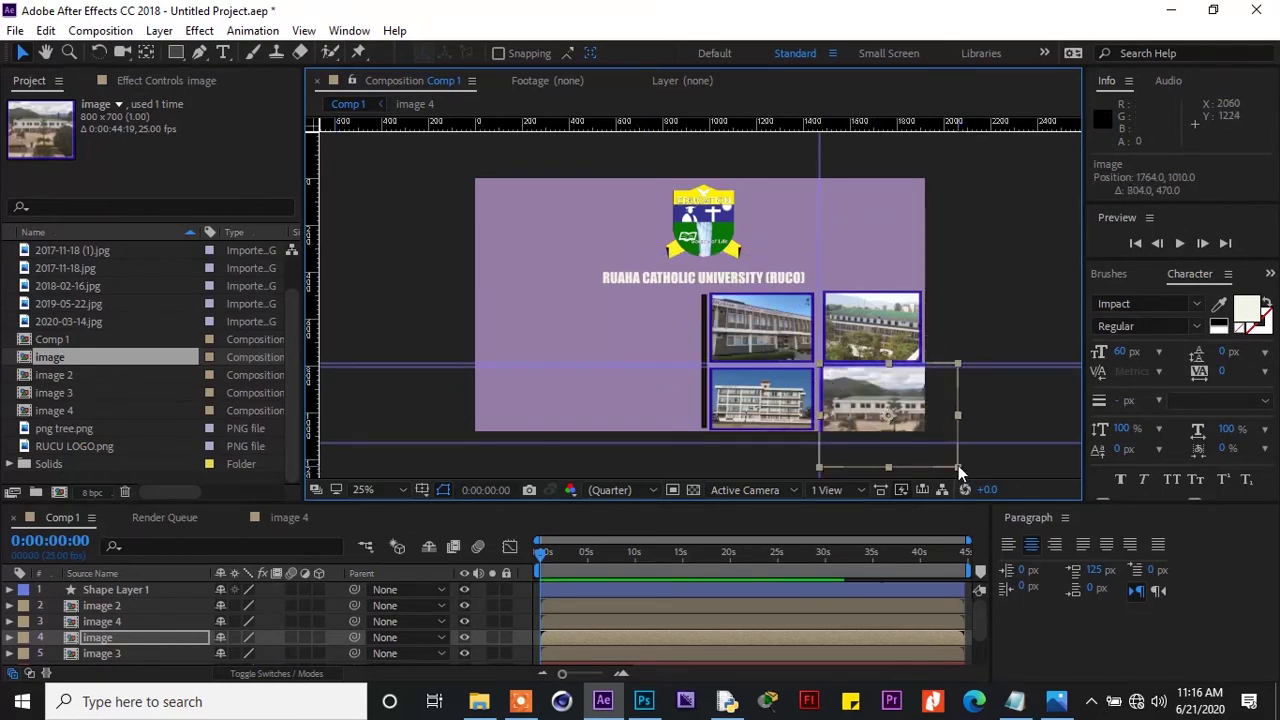
{"action": "left_click_drag", "start_coordinate": [958, 466], "coordinate": [935, 448]}
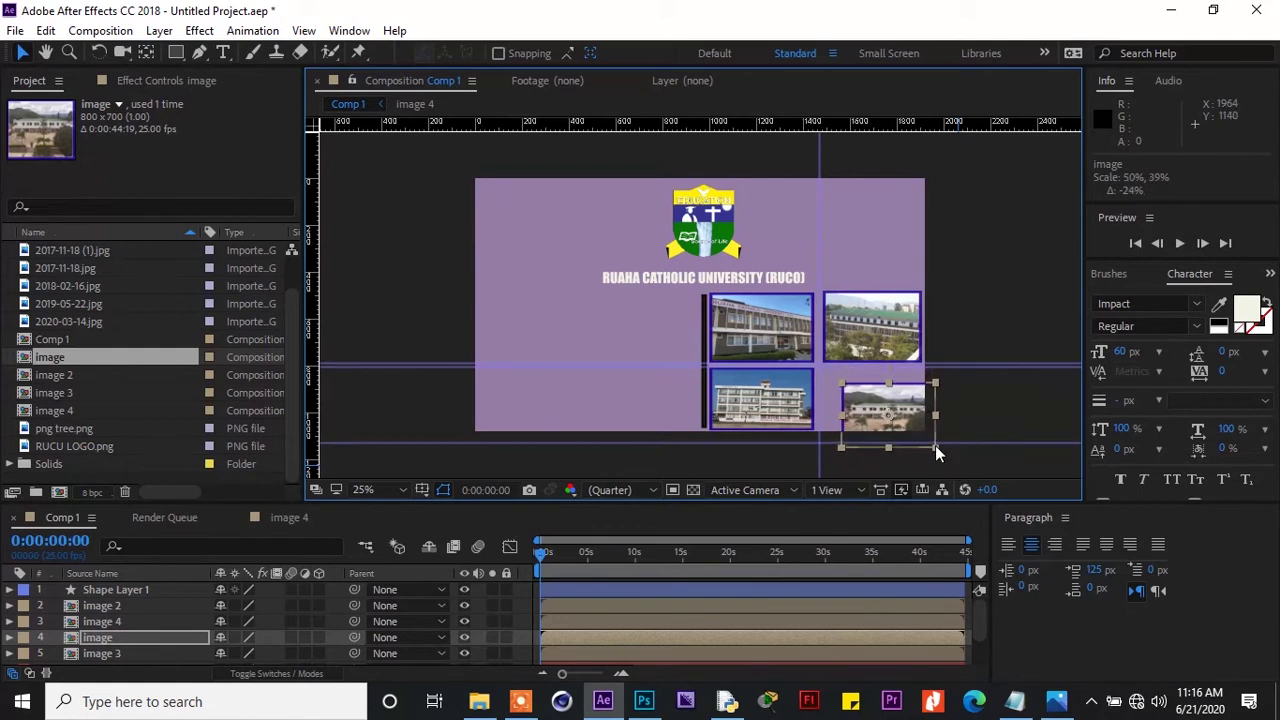
{"action": "left_click_drag", "start_coordinate": [907, 401], "coordinate": [896, 382]}
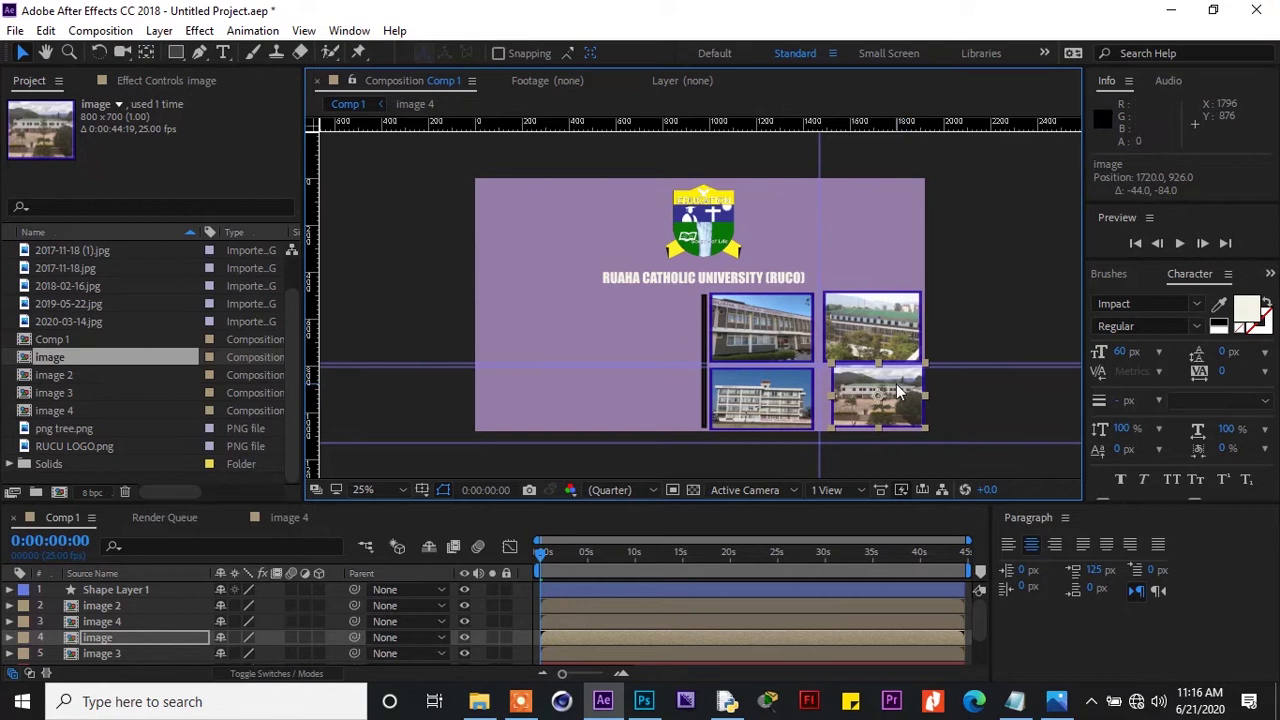
{"action": "left_click_drag", "start_coordinate": [877, 426], "coordinate": [877, 429]}
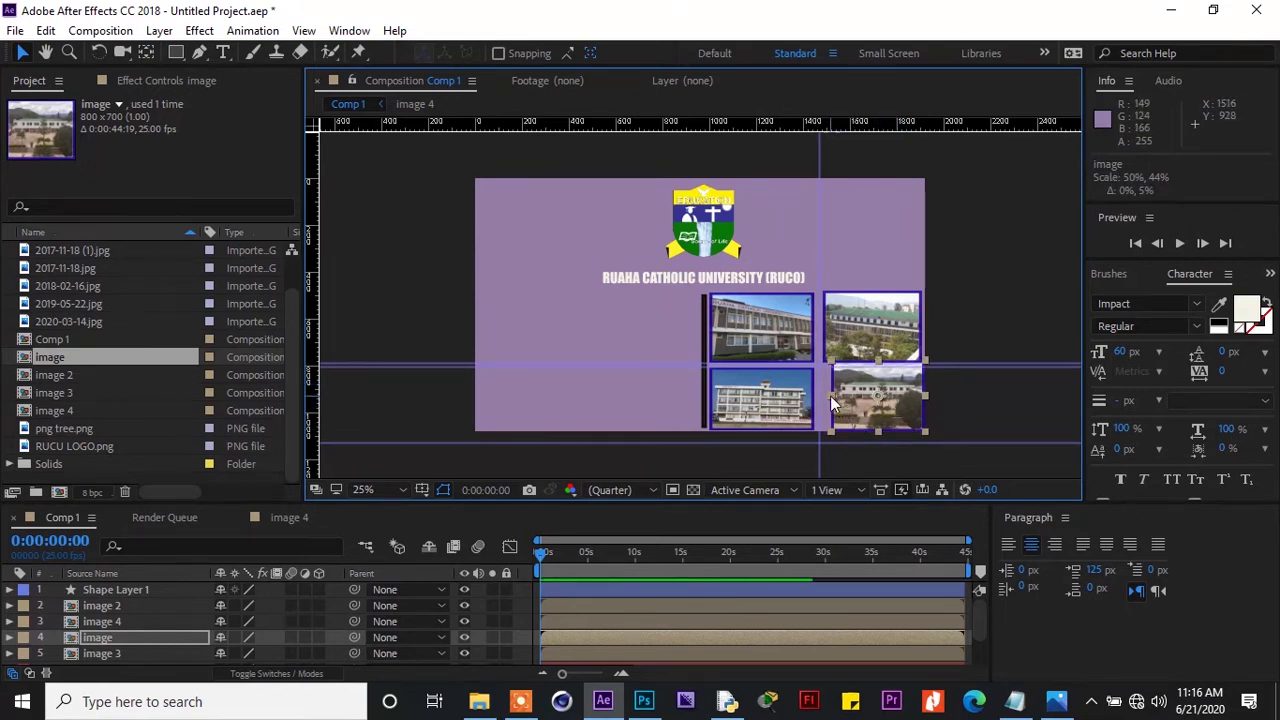
{"action": "left_click_drag", "start_coordinate": [878, 363], "coordinate": [862, 400]}
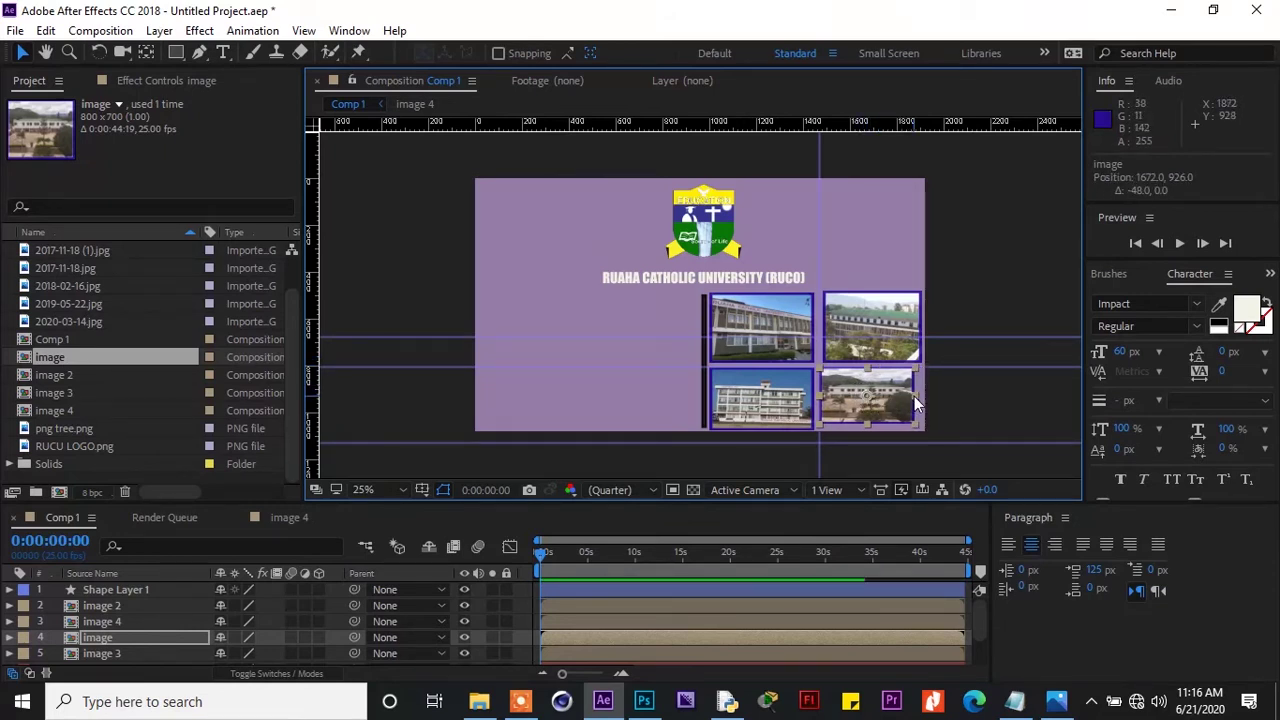
{"action": "left_click_drag", "start_coordinate": [914, 398], "coordinate": [921, 400]}
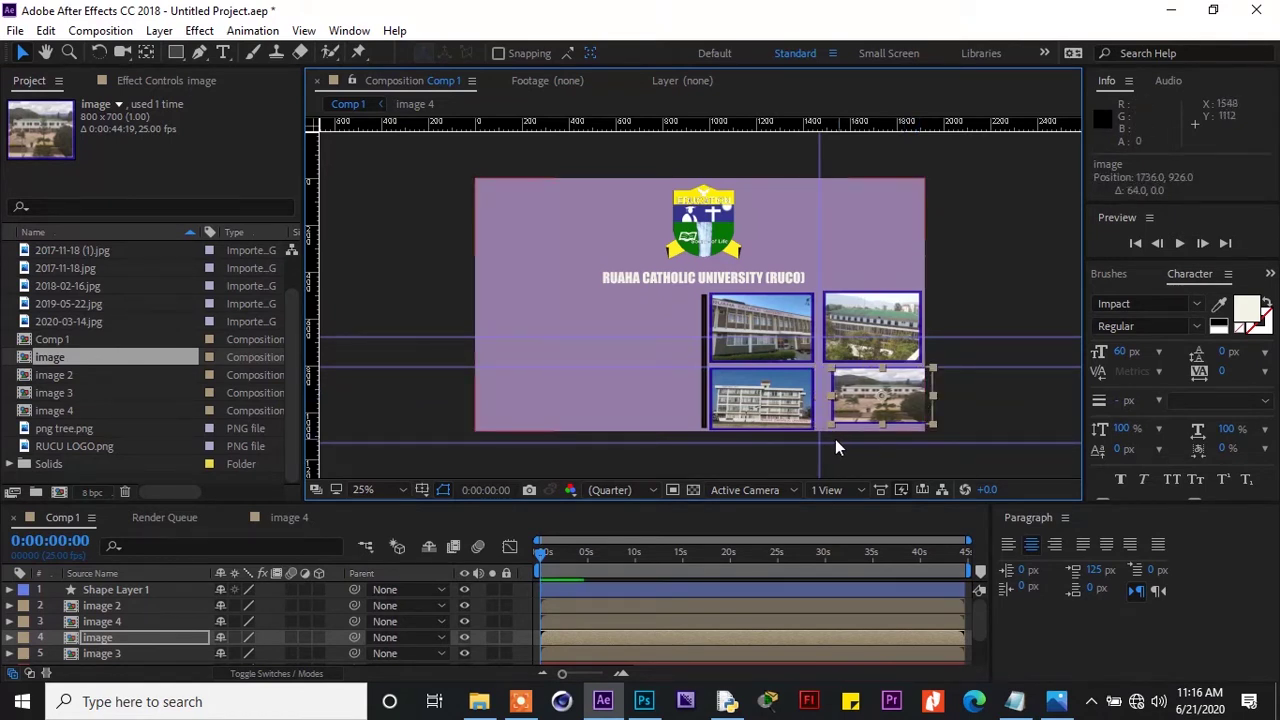
Align the bottom-right photo's edges with the guides and nudge it slightly down
{"action": "left_click_drag", "start_coordinate": [819, 451], "coordinate": [822, 452]}
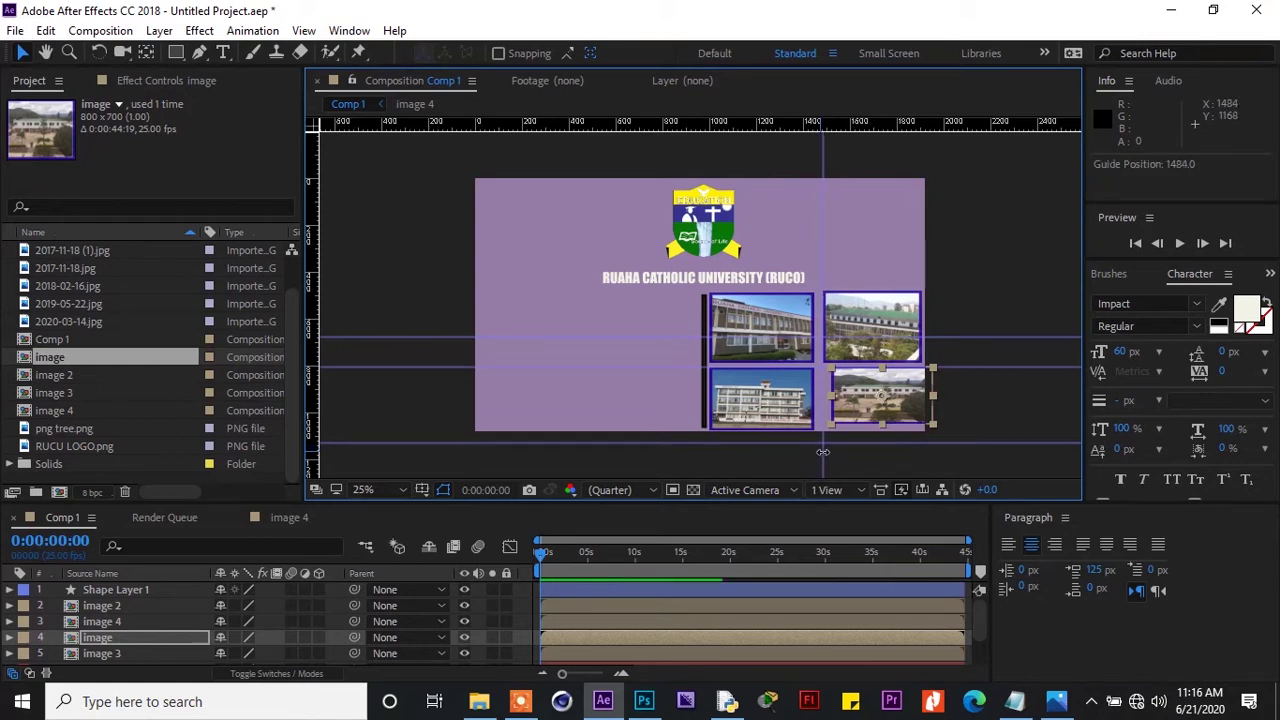
{"action": "left_click_drag", "start_coordinate": [875, 403], "coordinate": [854, 416]}
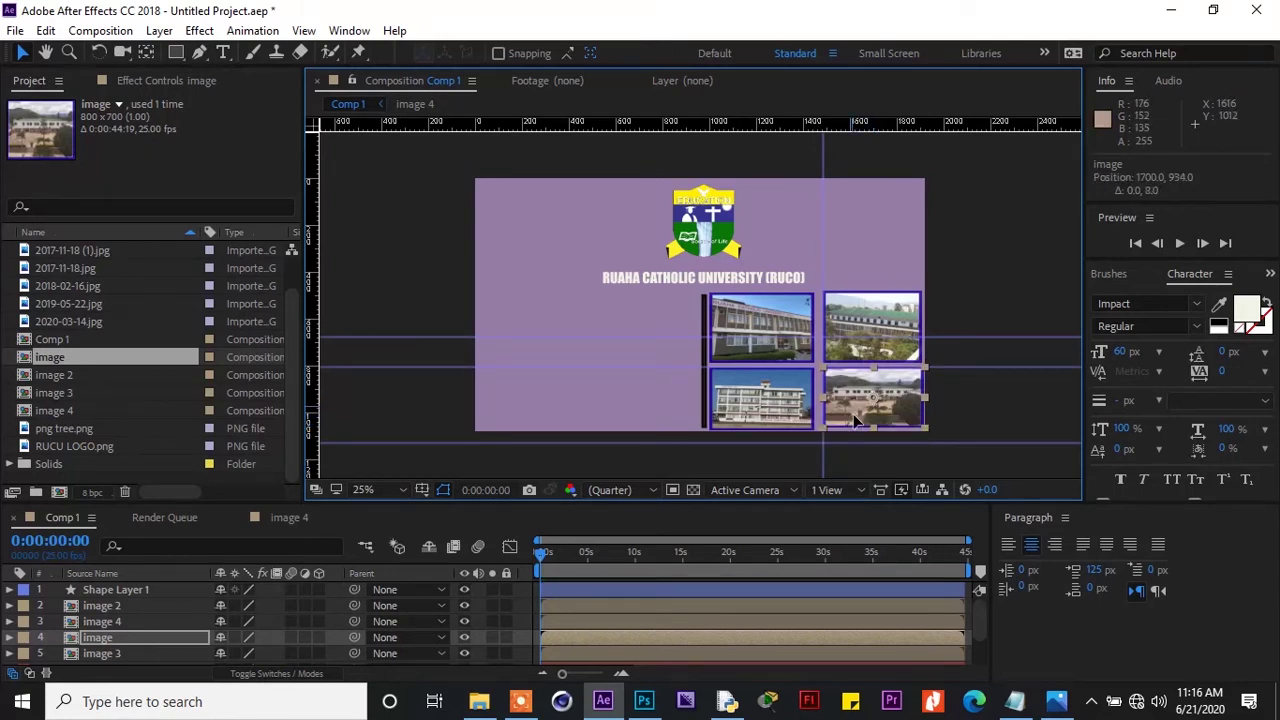
{"action": "key", "text": "space"}
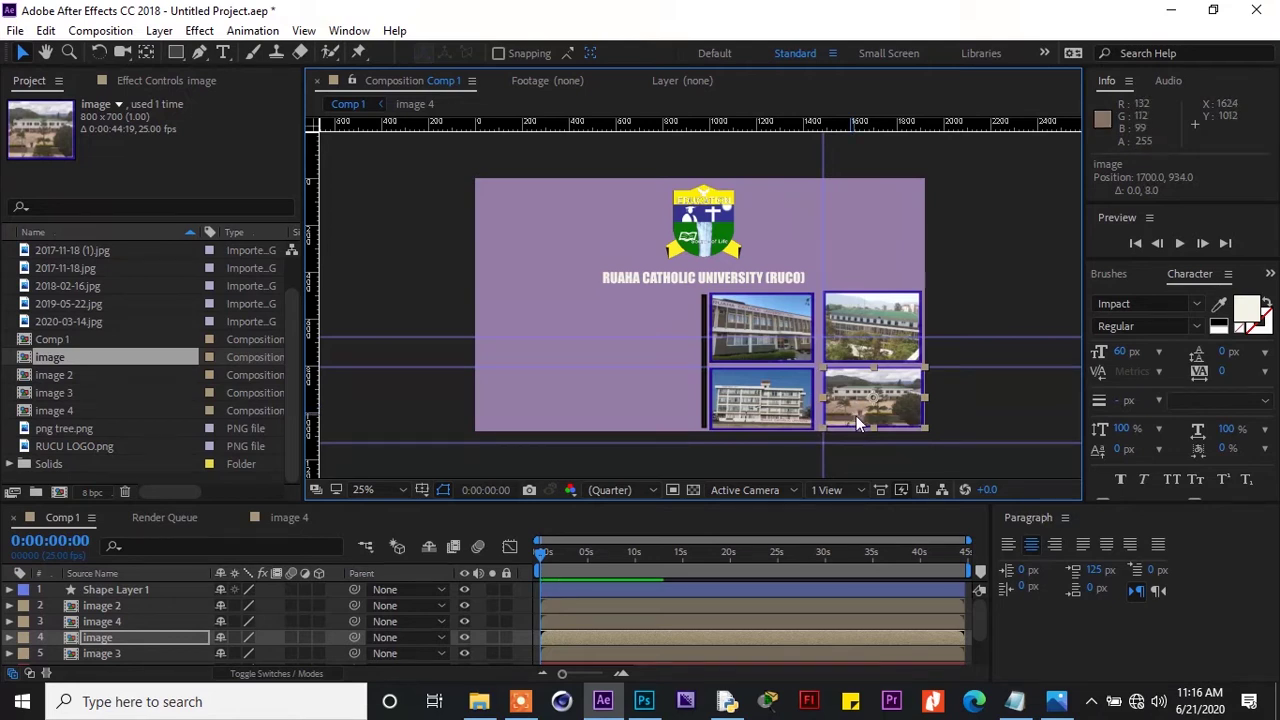
{"action": "left_click_drag", "start_coordinate": [873, 426], "coordinate": [875, 428]}
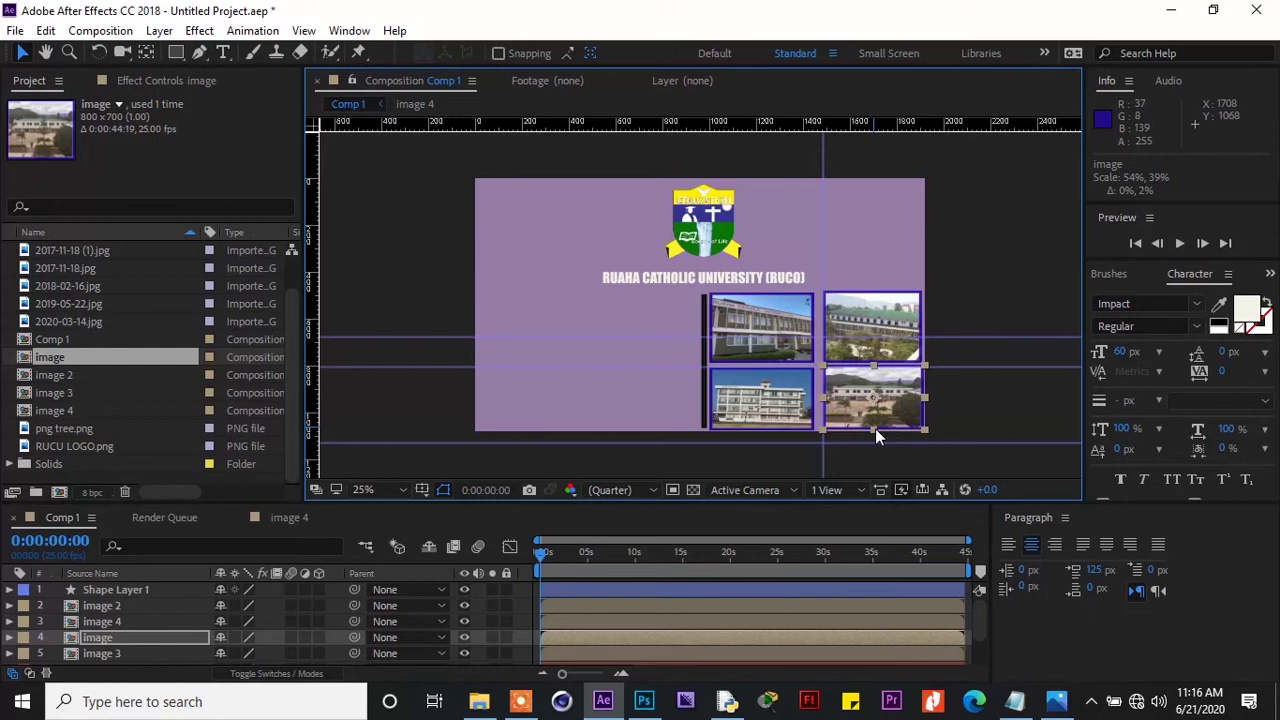
{"action": "key", "text": "Down"}
{"action": "key", "text": "Down"}
{"action": "key", "text": "Down"}
{"action": "key", "text": "Down"}
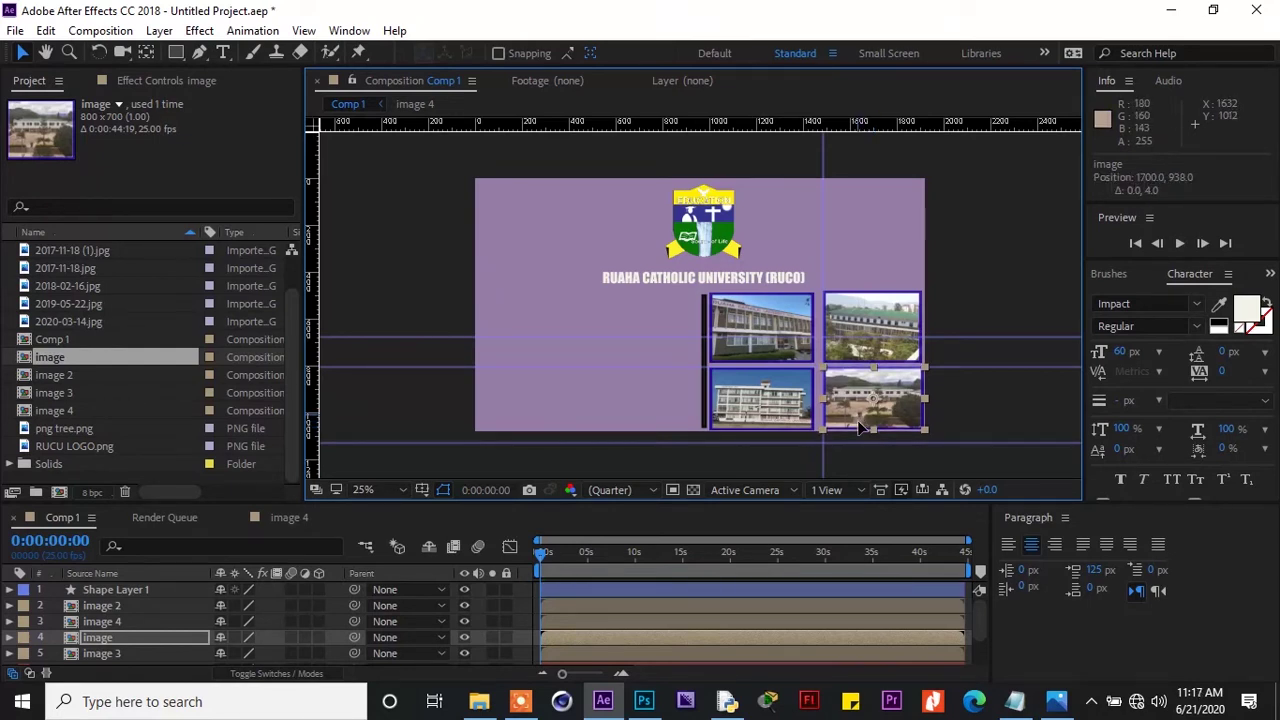
{"action": "left_click", "coordinate": [953, 258]}
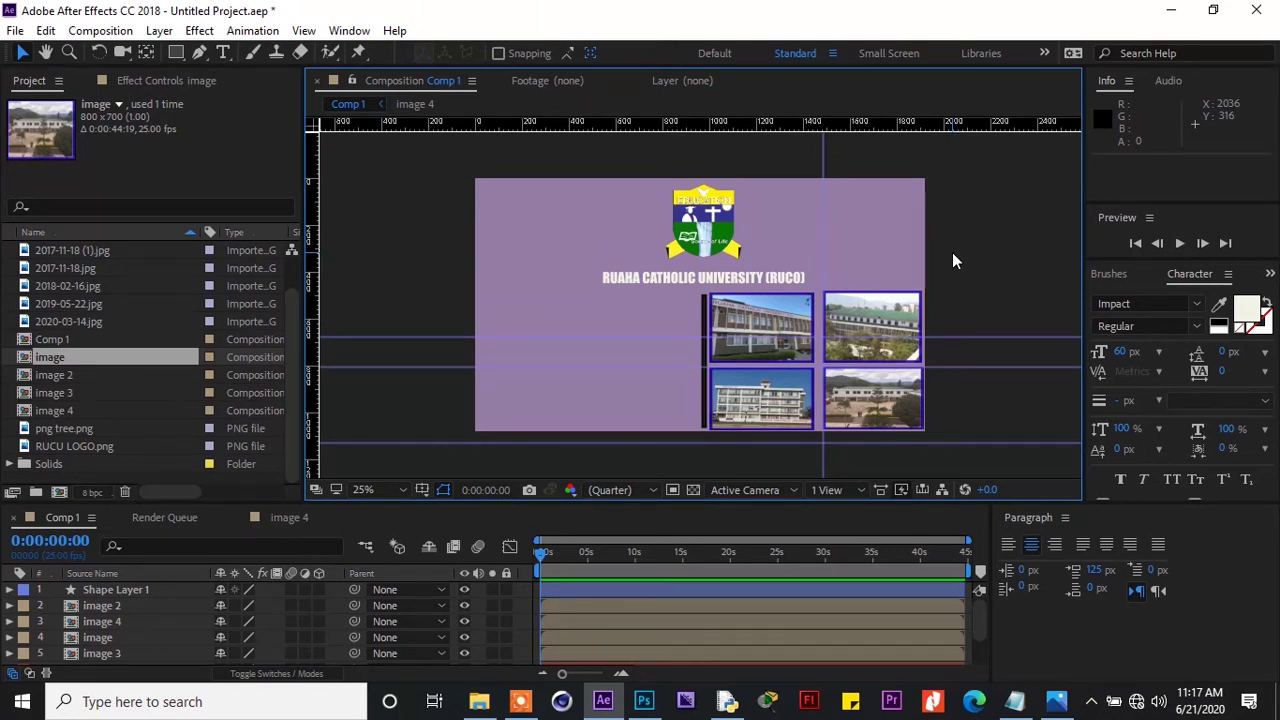
Nudge image 4 into line and drag the two horizontal guides off the photo grid
{"action": "left_click", "coordinate": [891, 305]}
{"action": "left_click_drag", "start_coordinate": [890, 303], "coordinate": [891, 304]}
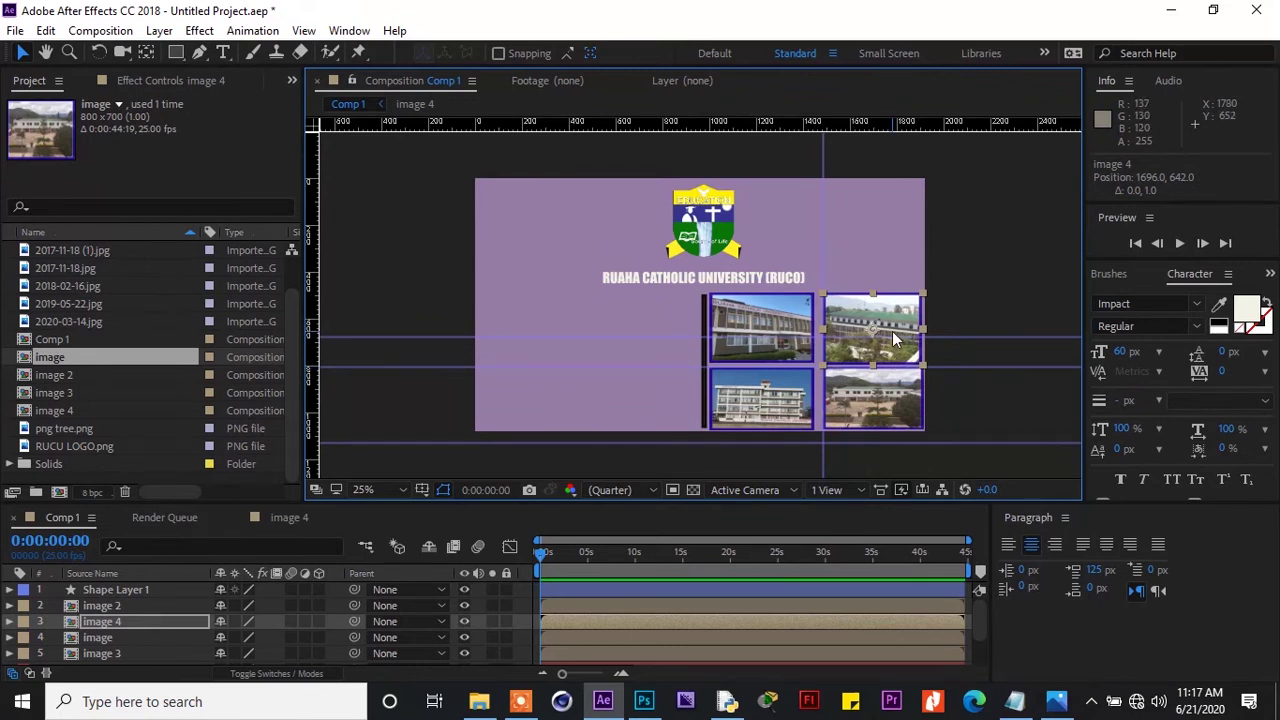
{"action": "left_click_drag", "start_coordinate": [892, 332], "coordinate": [892, 331]}
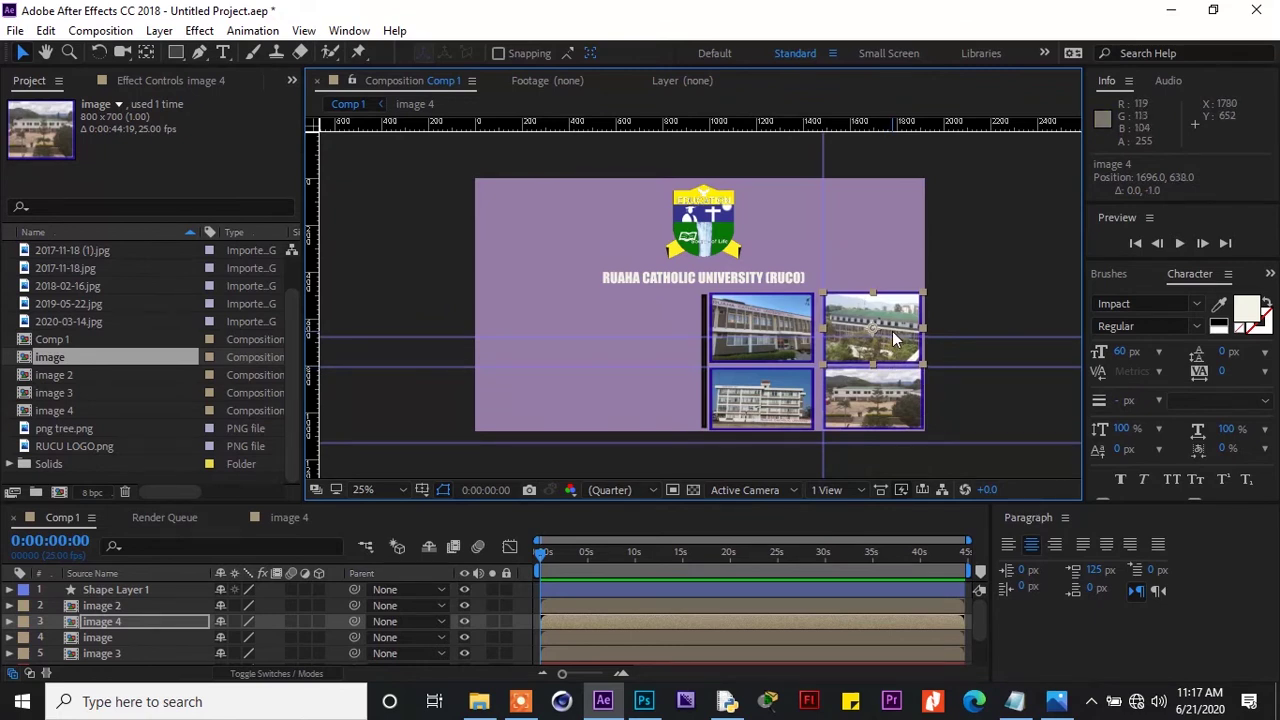
{"action": "left_click", "coordinate": [880, 400]}
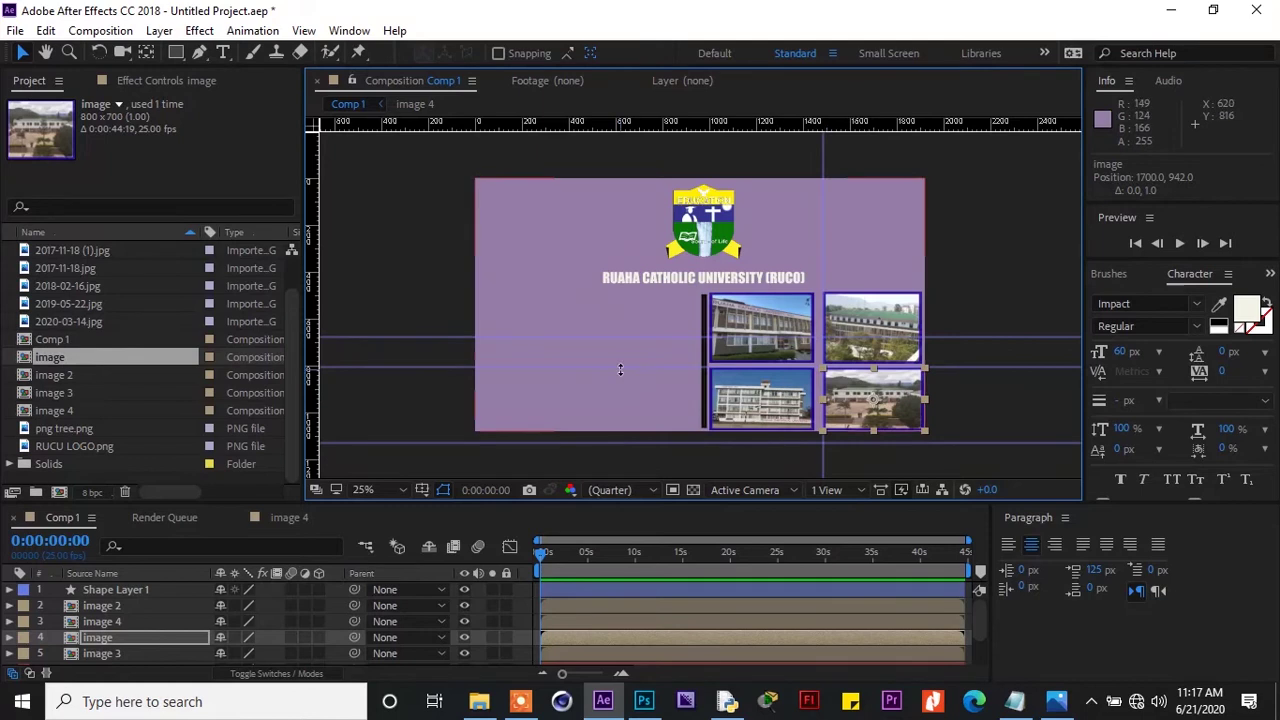
{"action": "left_click_drag", "start_coordinate": [542, 367], "coordinate": [312, 367]}
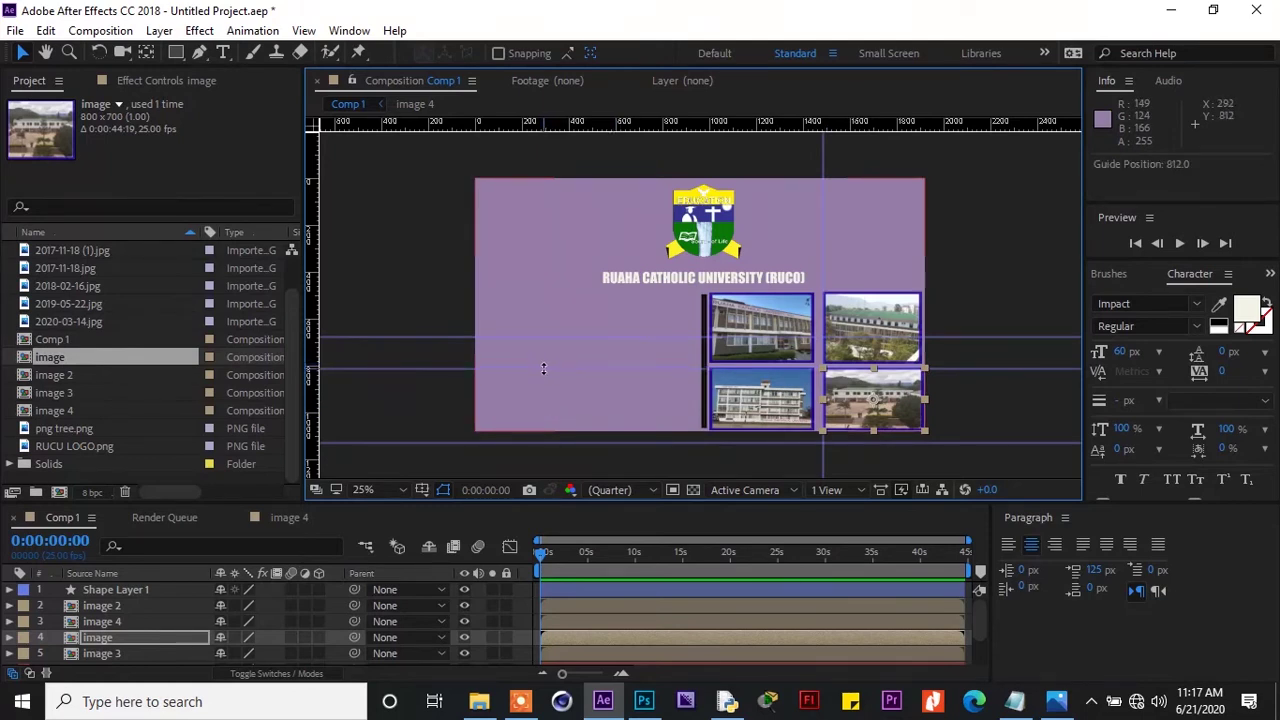
{"action": "left_click_drag", "start_coordinate": [554, 340], "coordinate": [562, 132]}
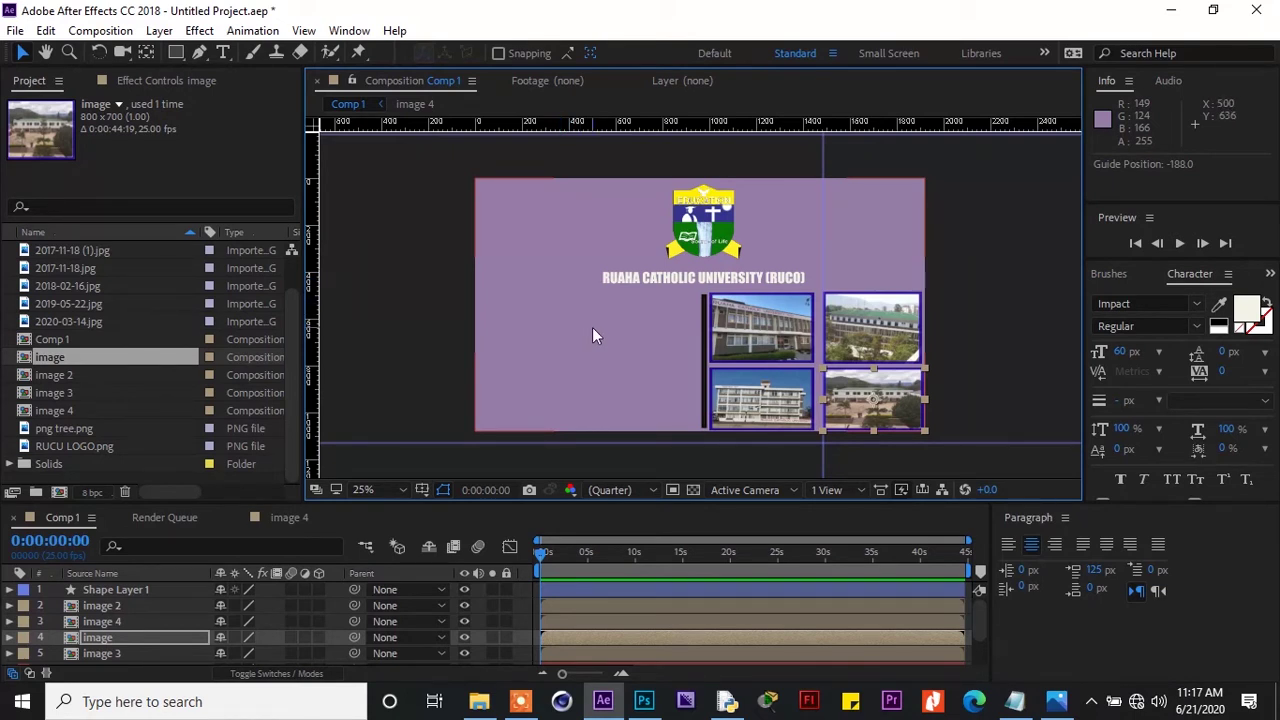
Start a text layer left of the photos with the P.O. Box number from the sign photo
{"action": "left_click", "coordinate": [1058, 704]}
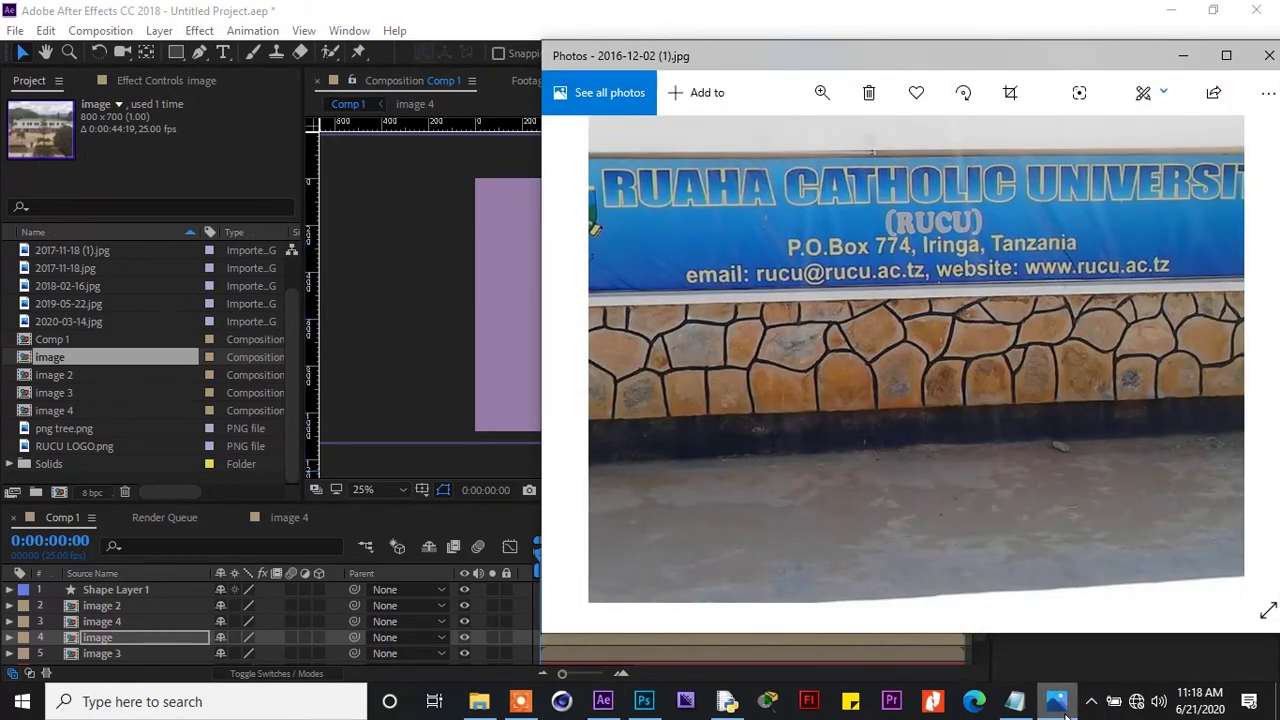
{"action": "left_click", "coordinate": [1060, 706]}
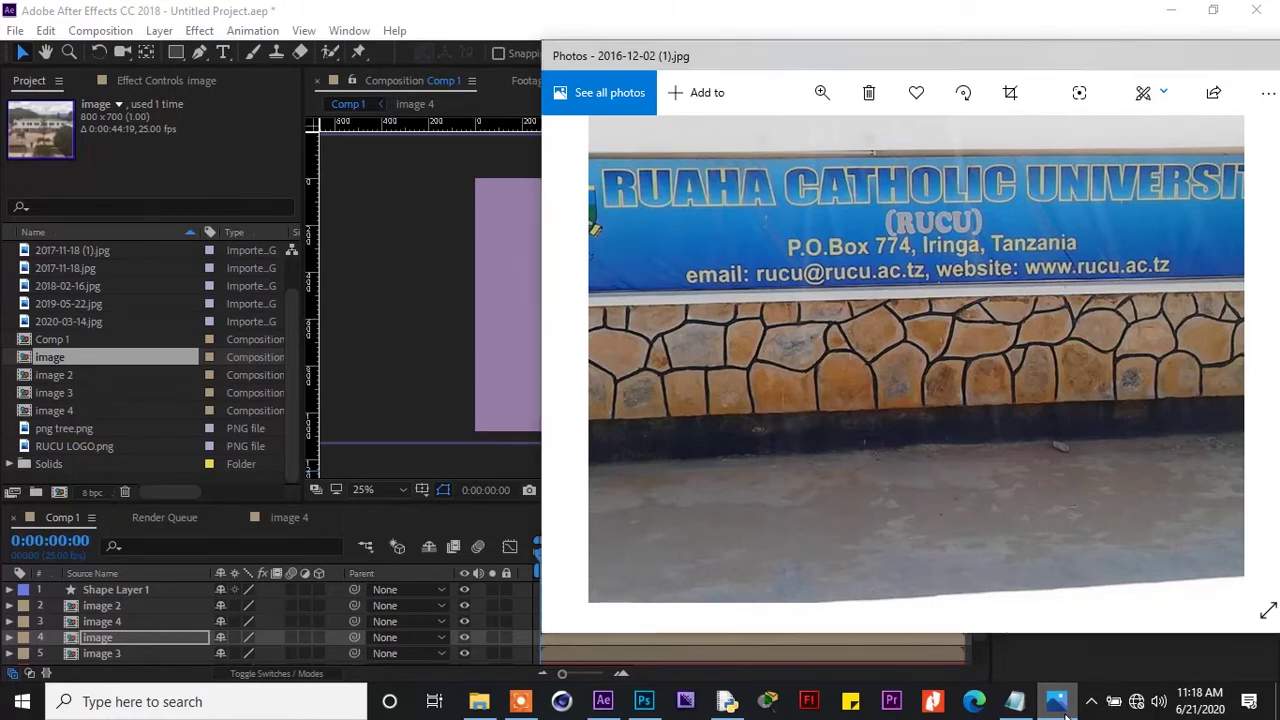
{"action": "left_click", "coordinate": [223, 52]}
{"action": "left_click", "coordinate": [535, 316]}
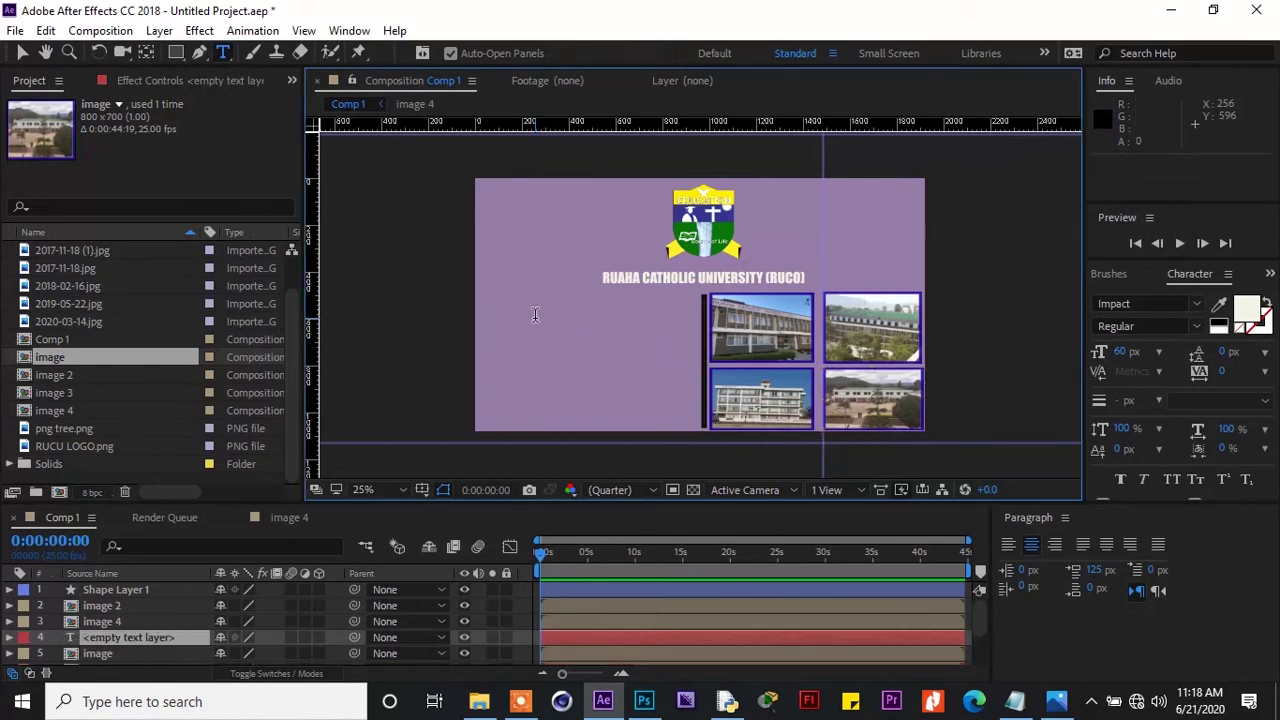
{"action": "type", "text": "P"}
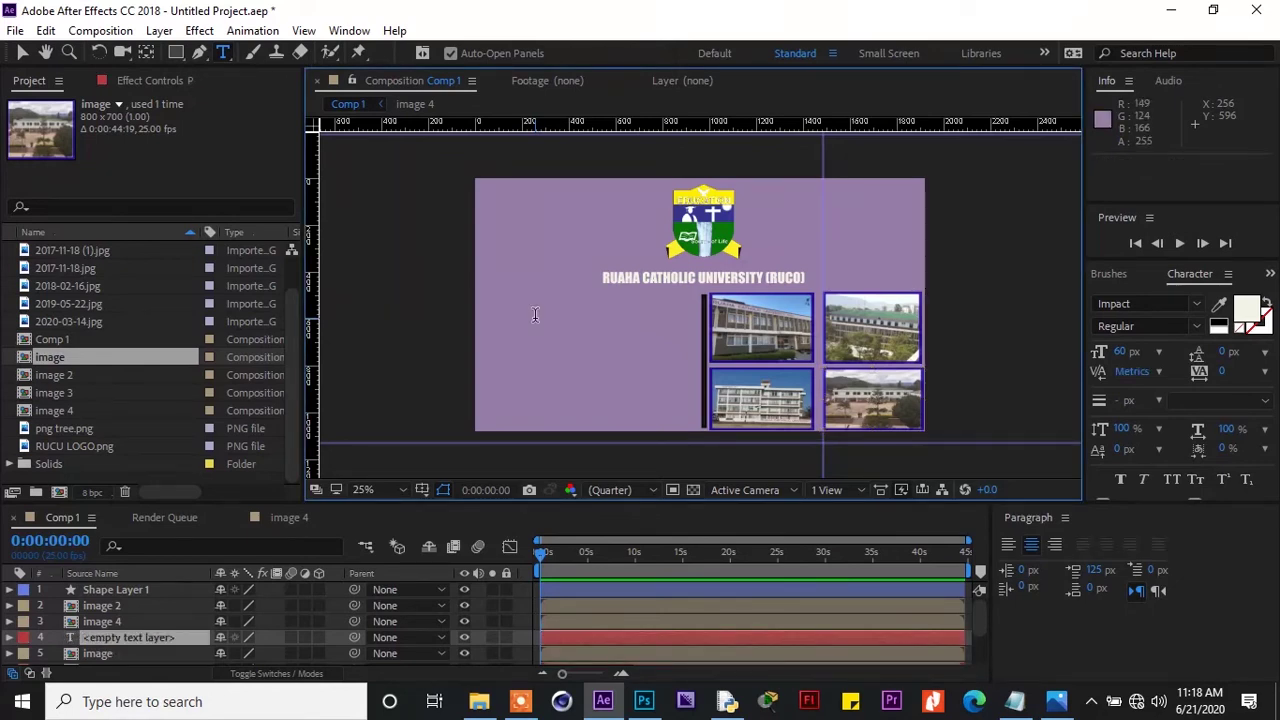
{"action": "type", "text": ".O.B"}
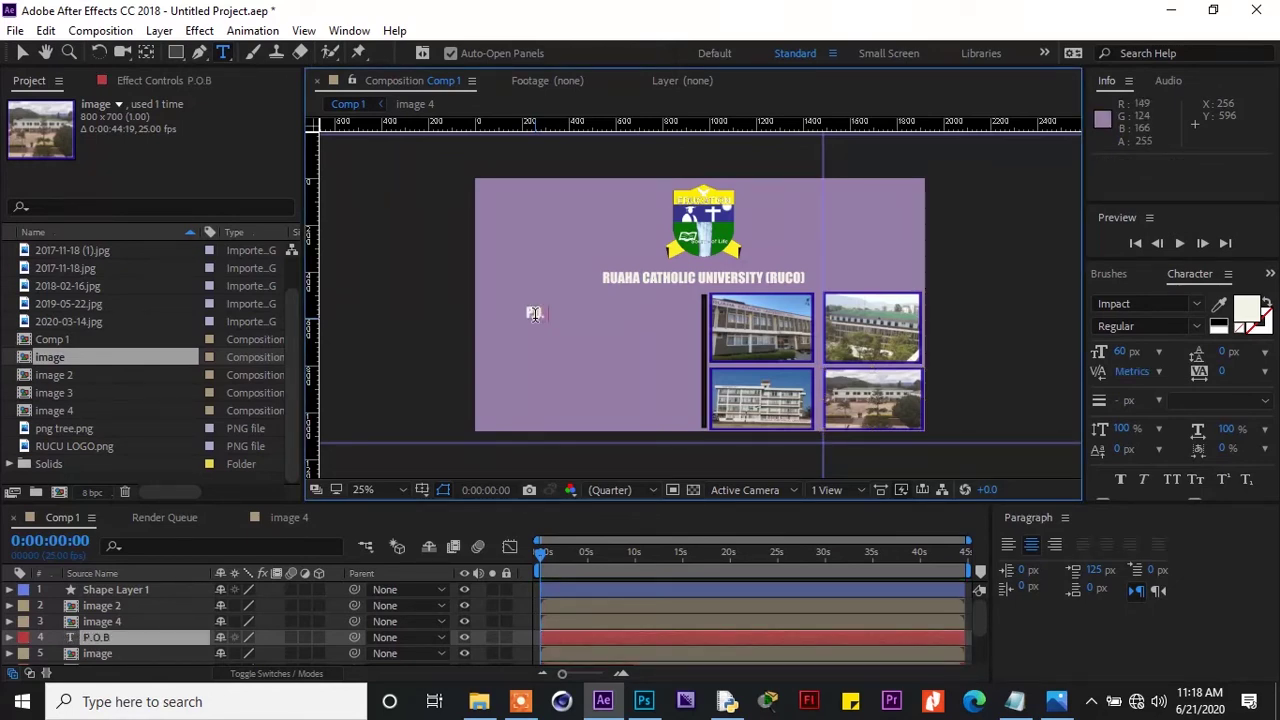
{"action": "type", "text": "OX 77"}
Complete the address line with the town name and TANZANIA, checking the sign photo
{"action": "left_click", "coordinate": [1056, 702]}
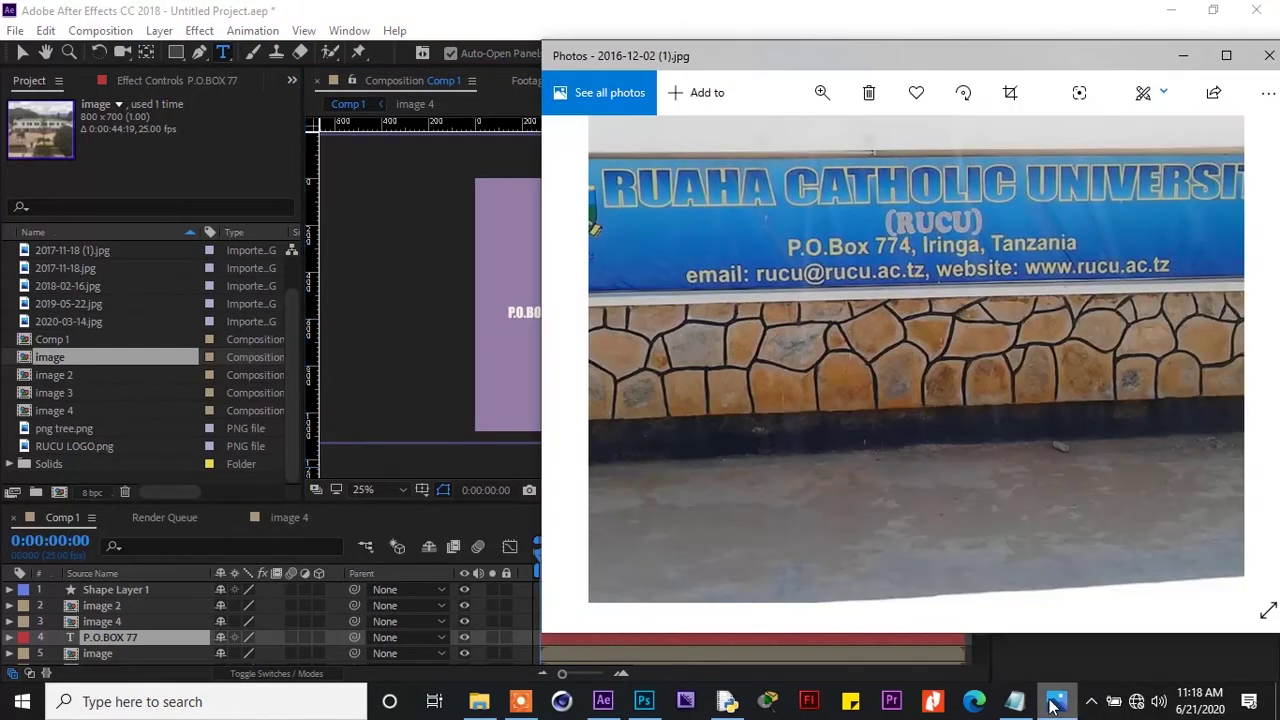
{"action": "left_click", "coordinate": [1054, 702]}
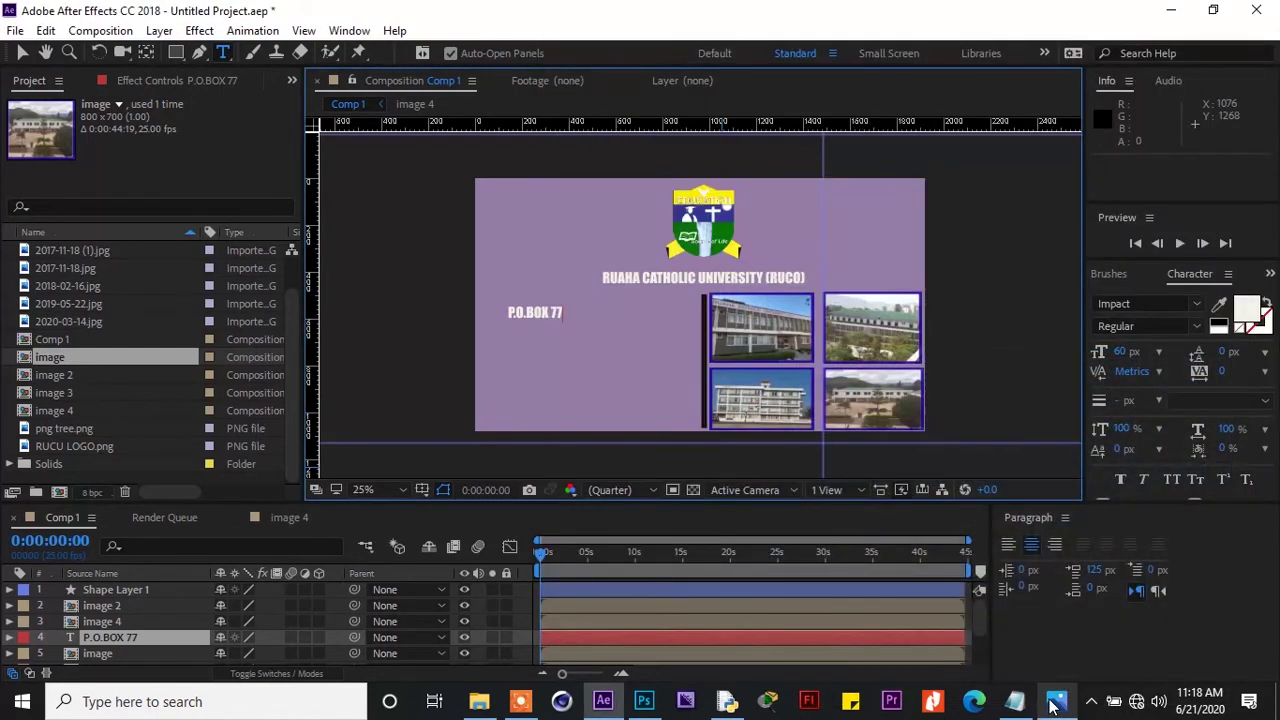
{"action": "type", "text": "4,IRINGS"}
{"action": "key", "text": "BackSpace"}
{"action": "type", "text": "A"}
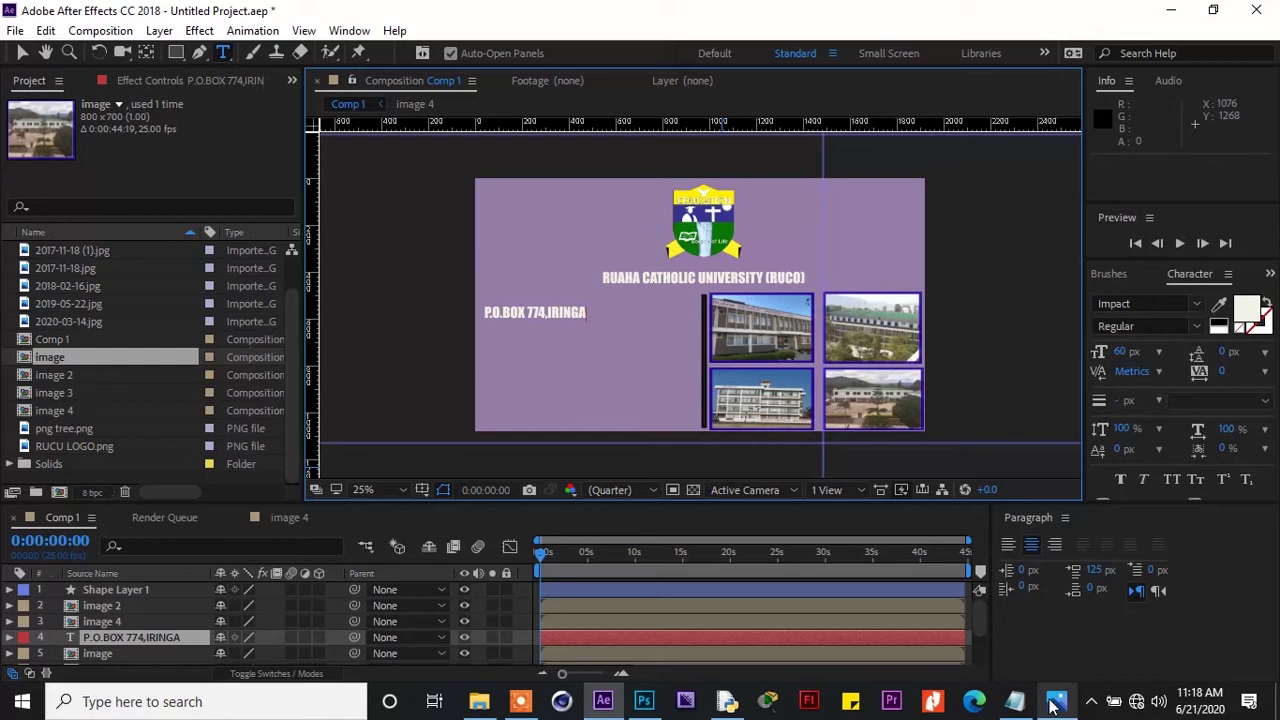
{"action": "left_click", "coordinate": [1052, 706]}
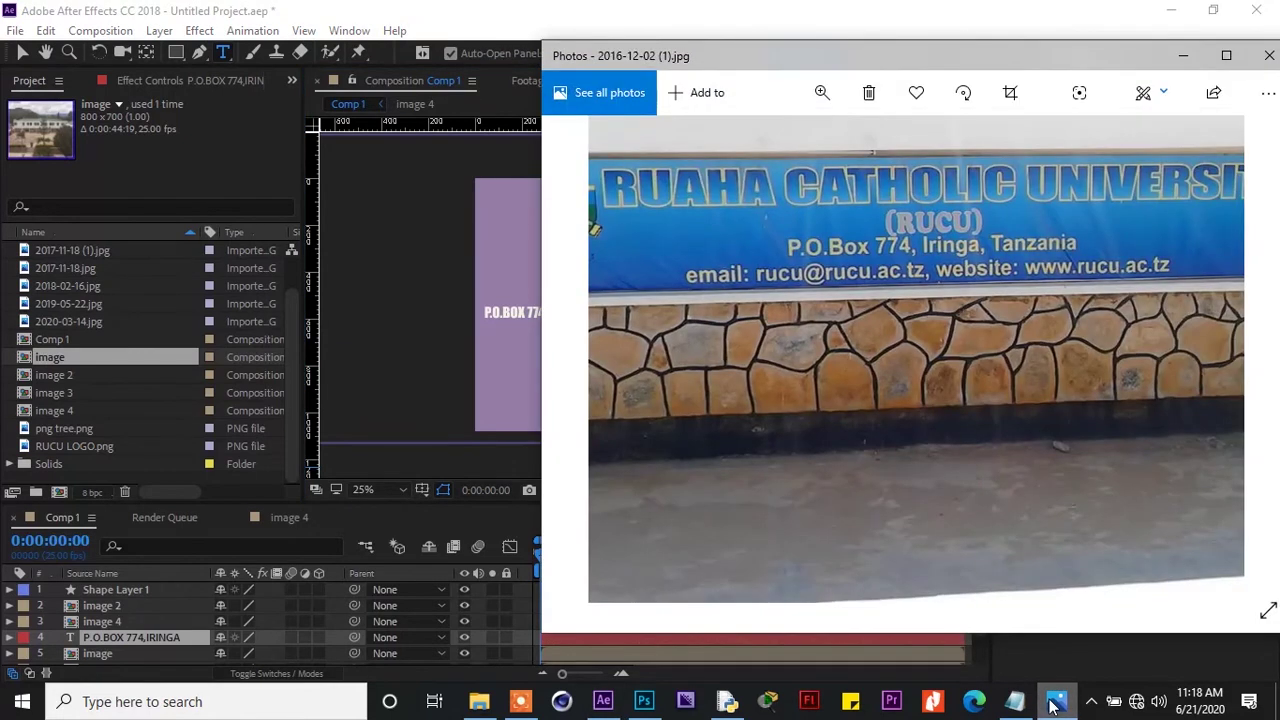
{"action": "left_click", "coordinate": [1052, 705]}
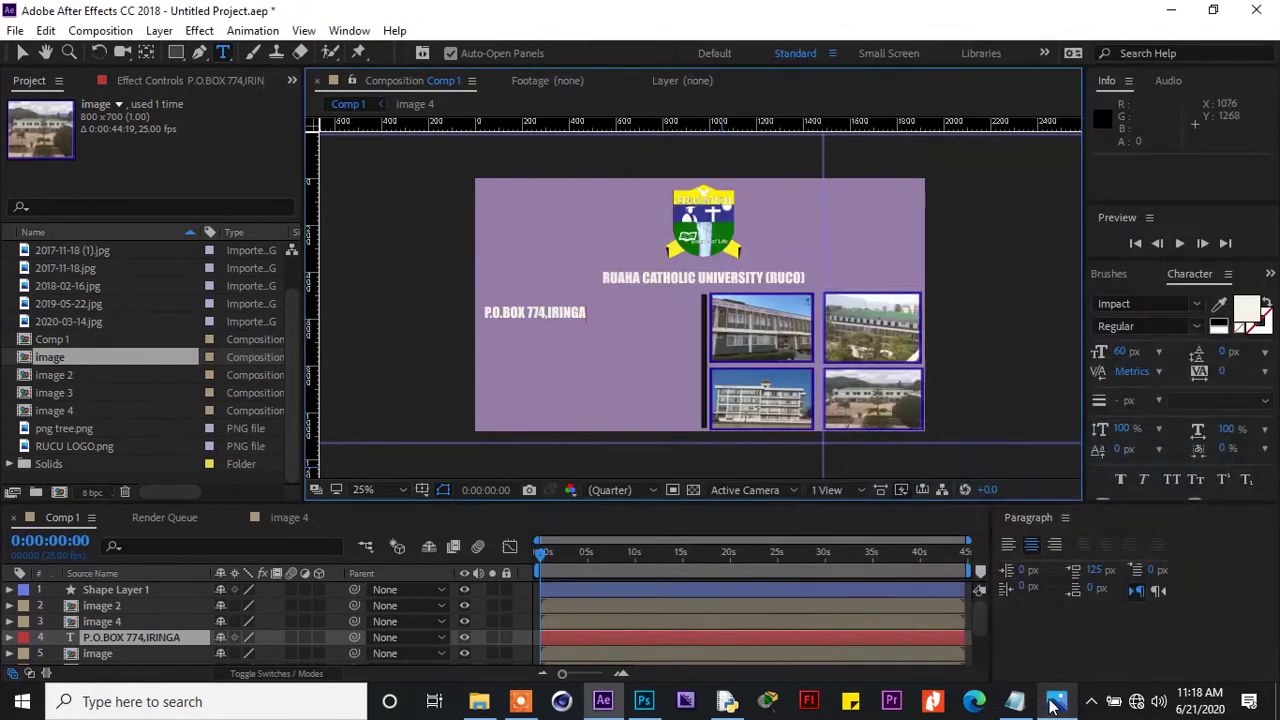
{"action": "type", "text": "TANZANI"}
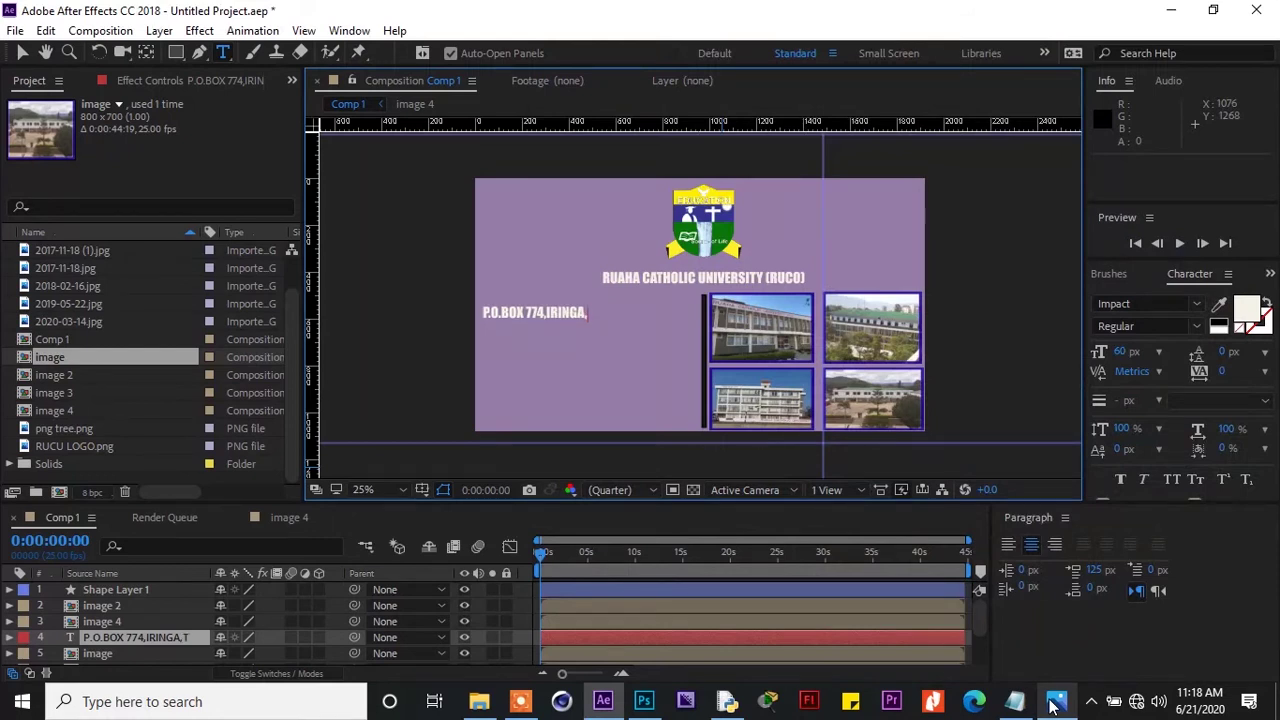
{"action": "type", "text": "A"}
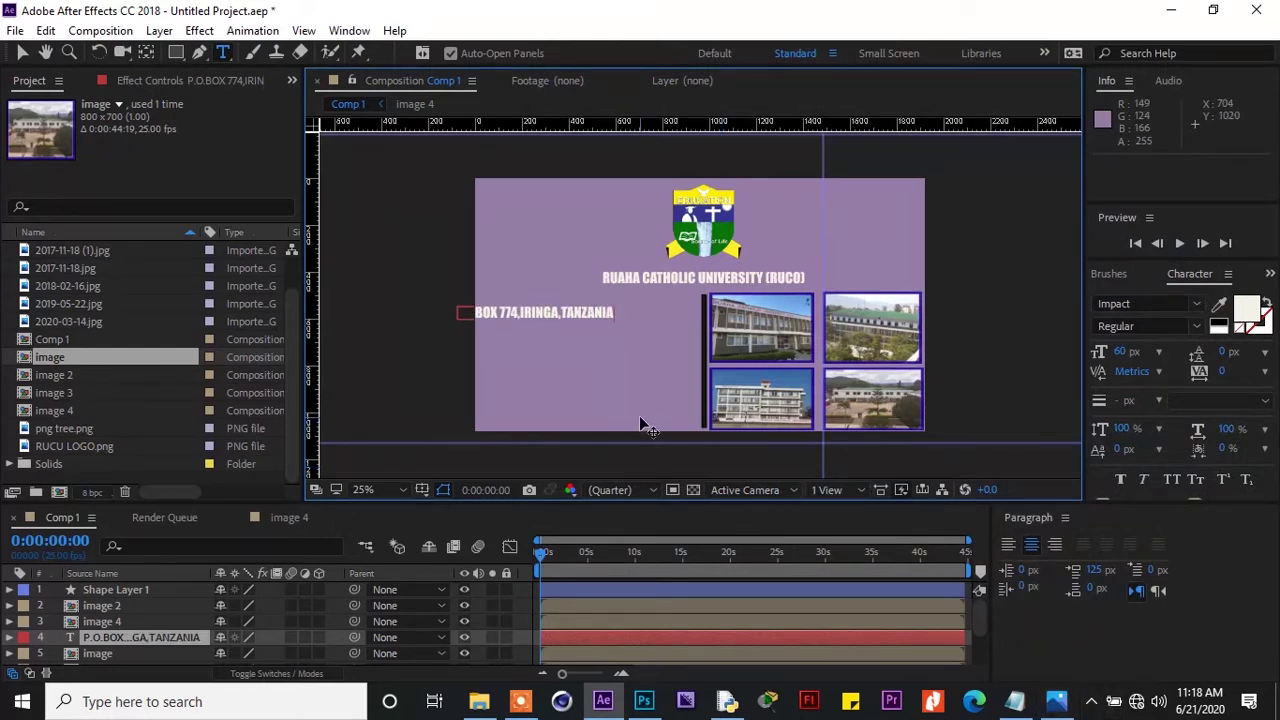
Move the address line down and right, under the title beside the photo grid
{"action": "key", "text": "ctrl+a"}
{"action": "left_click_drag", "start_coordinate": [640, 415], "coordinate": [688, 446]}
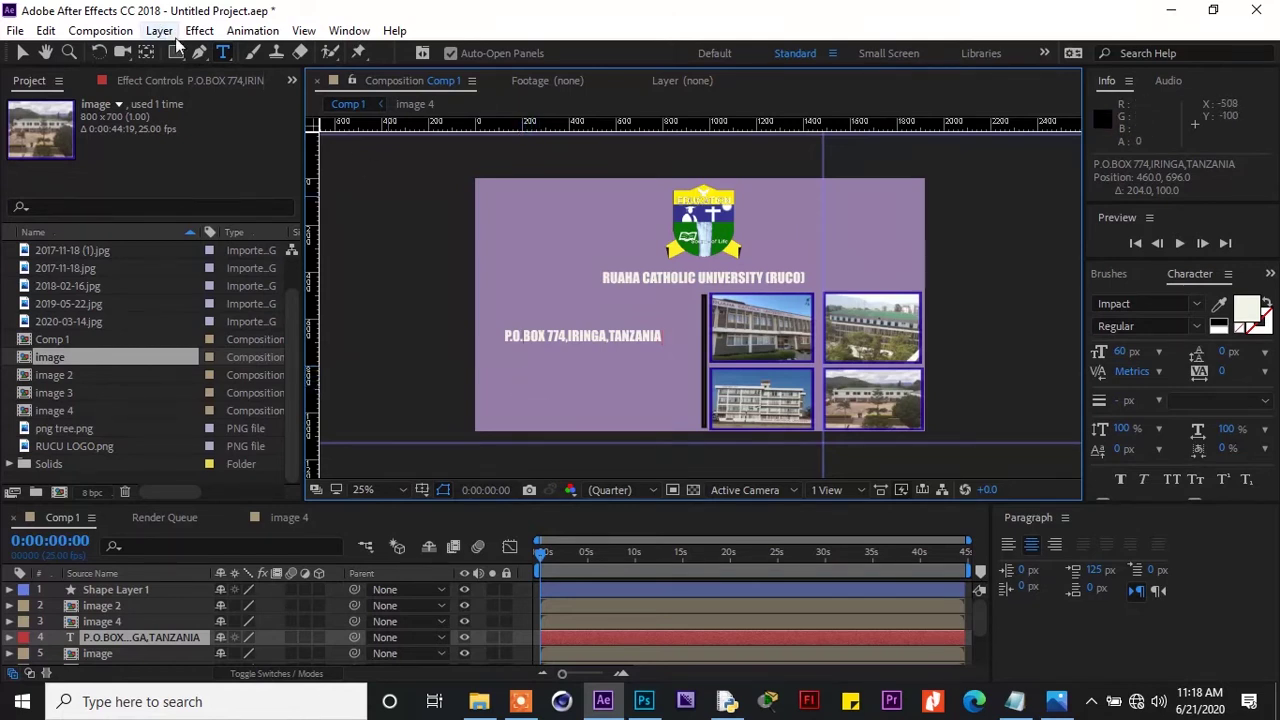
{"action": "left_click", "coordinate": [531, 379]}
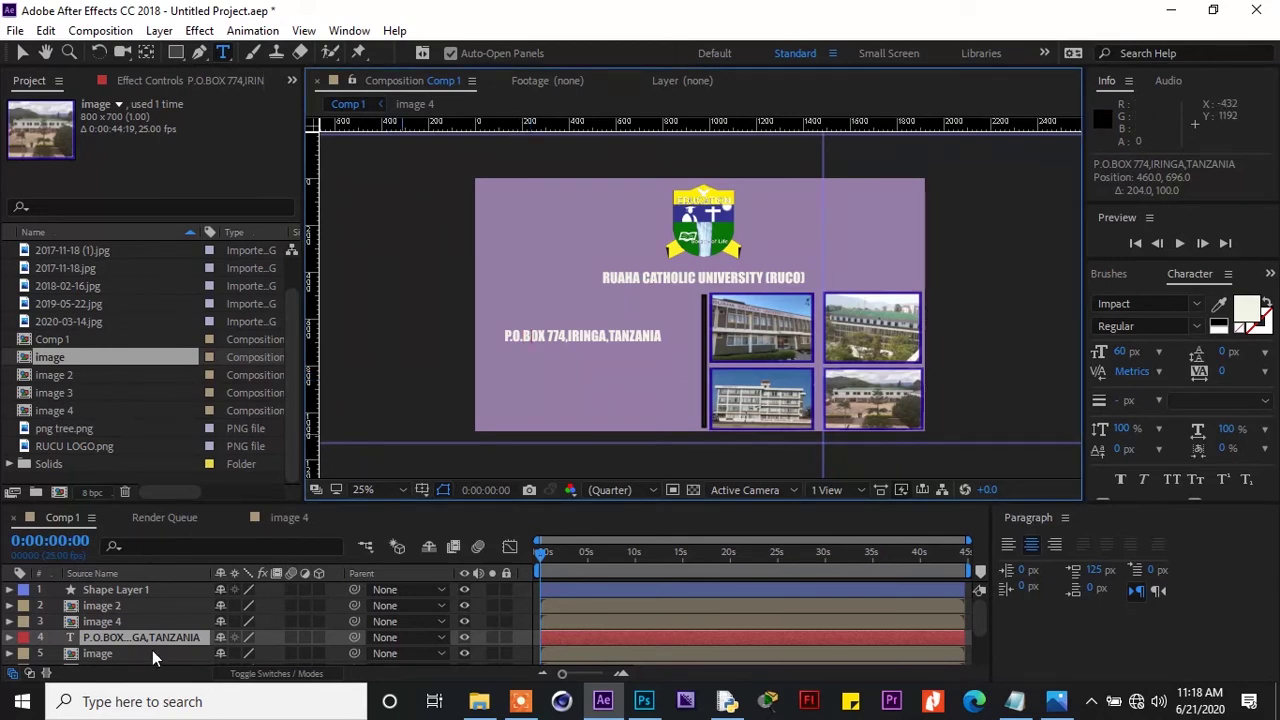
{"action": "left_click", "coordinate": [1056, 701]}
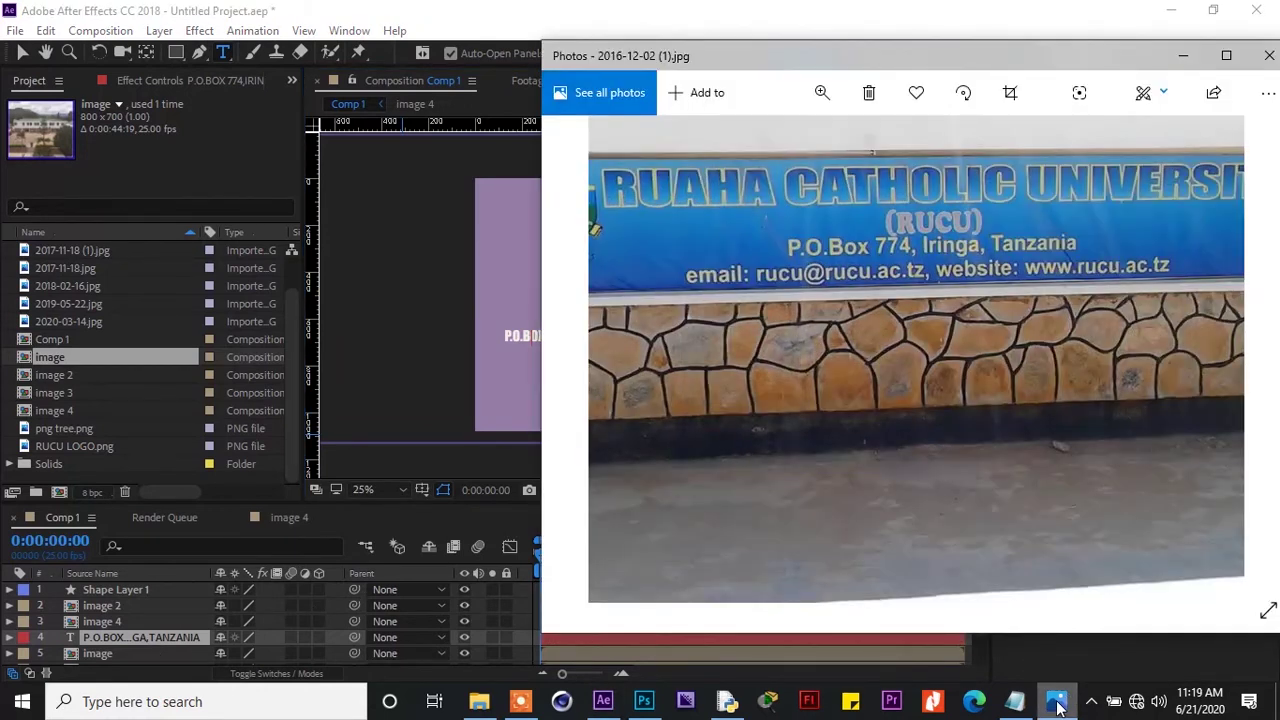
{"action": "left_click", "coordinate": [1056, 701]}
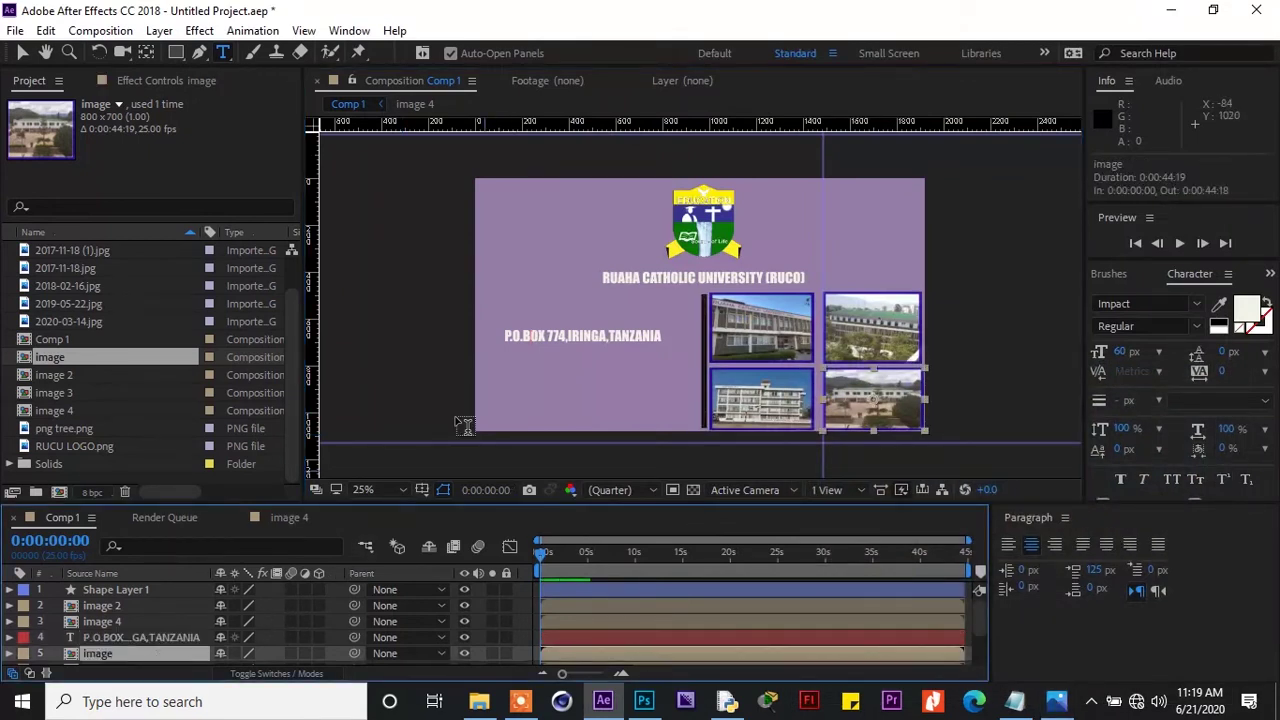
Start a new text line below the address, labelled 'EMAIL:'
{"action": "left_click", "coordinate": [535, 376]}
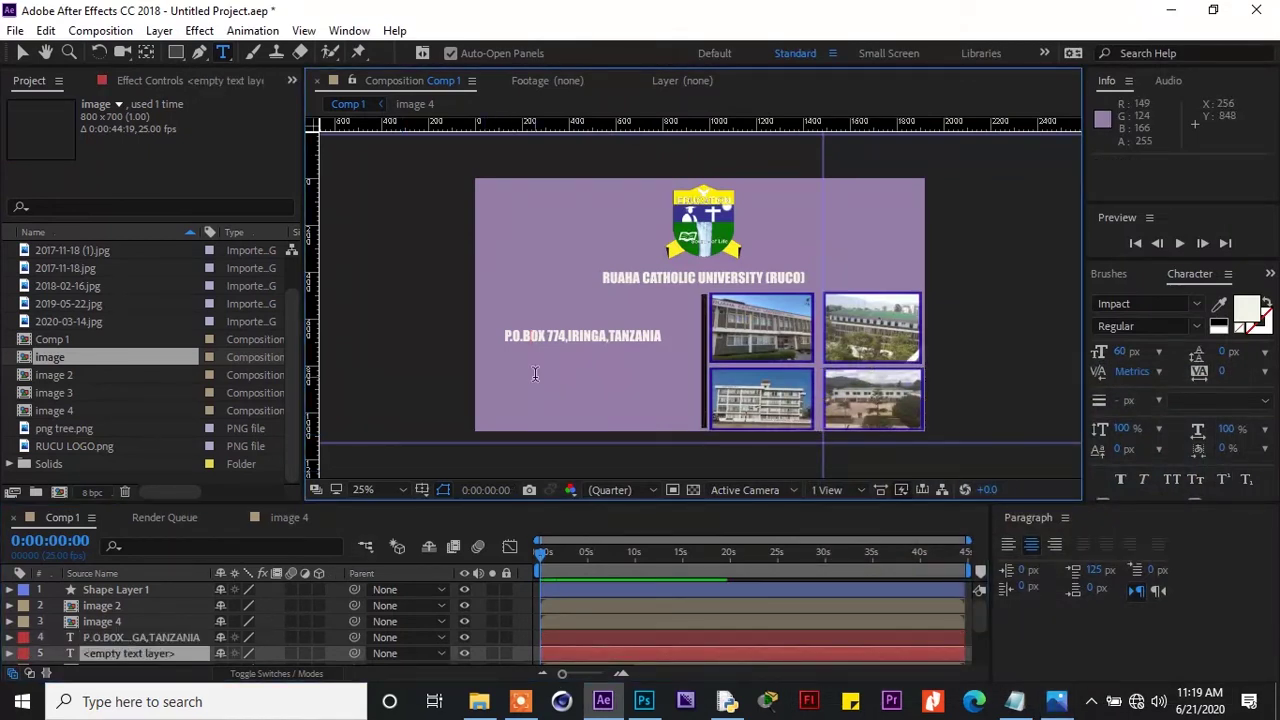
{"action": "type", "text": "EMI"}
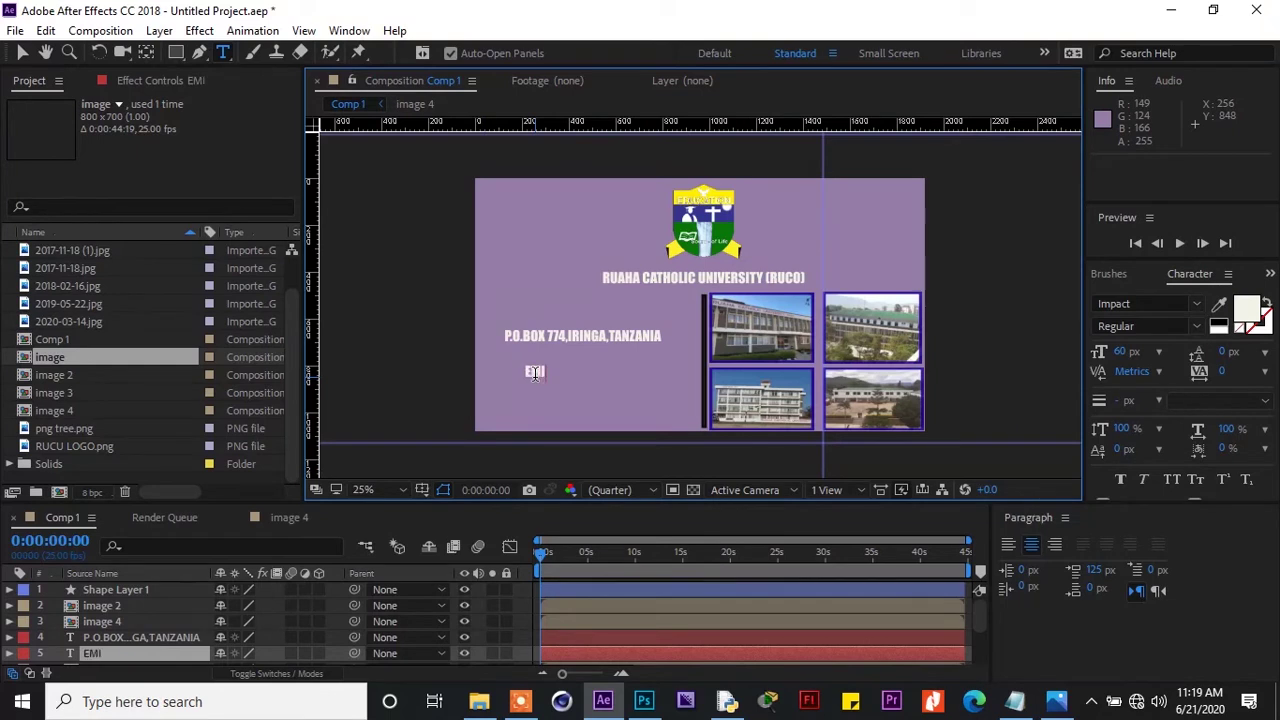
{"action": "key", "text": "BackSpace"}
{"action": "type", "text": "AIL:"}
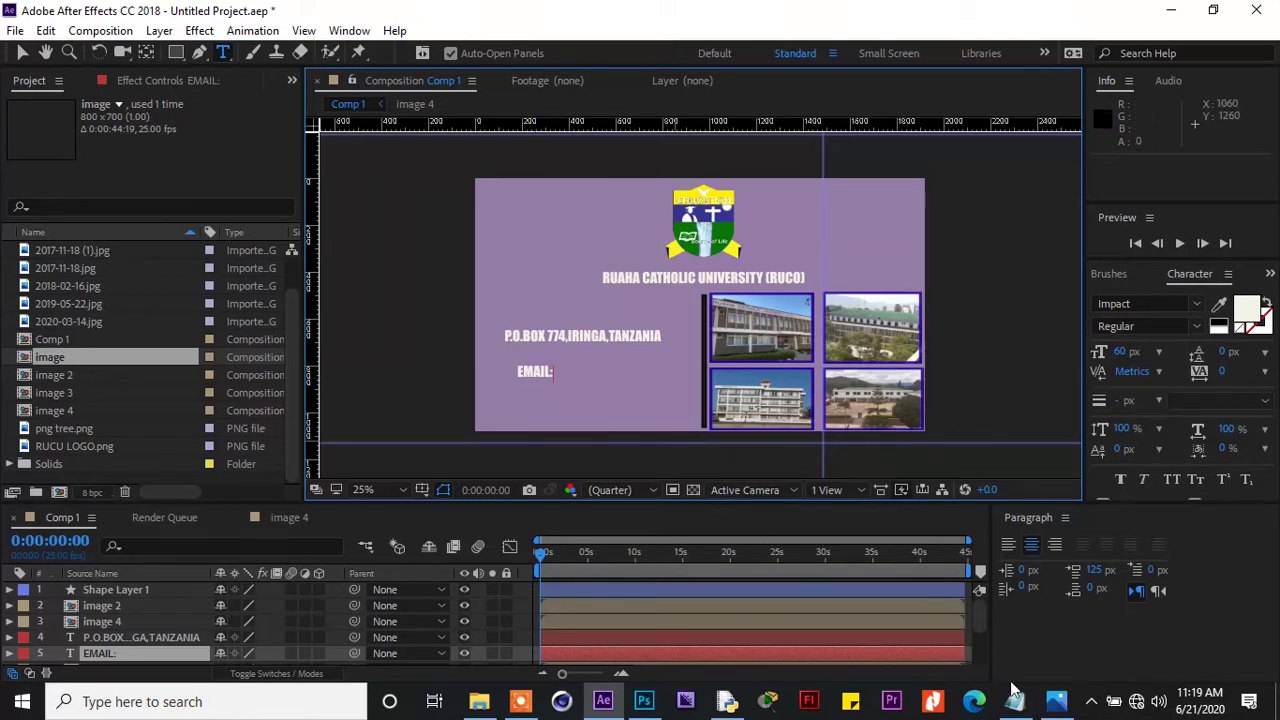
{"action": "left_click", "coordinate": [1057, 703]}
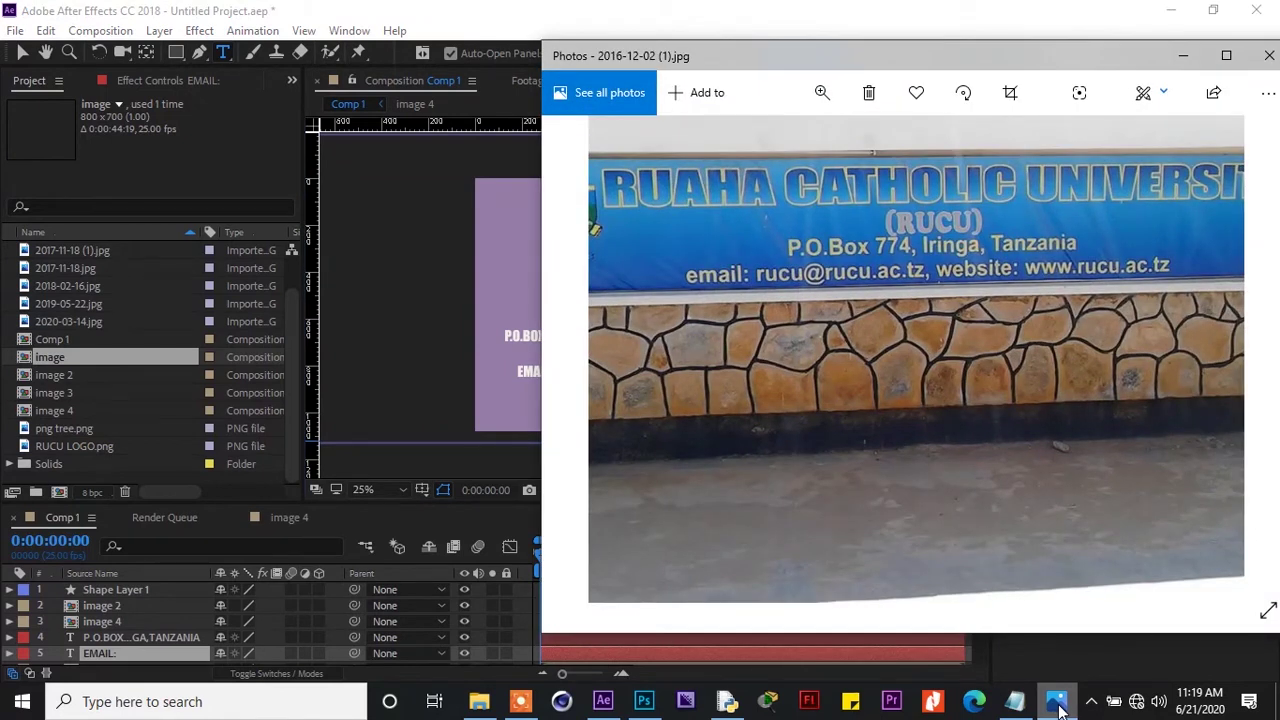
{"action": "left_click", "coordinate": [1057, 703]}
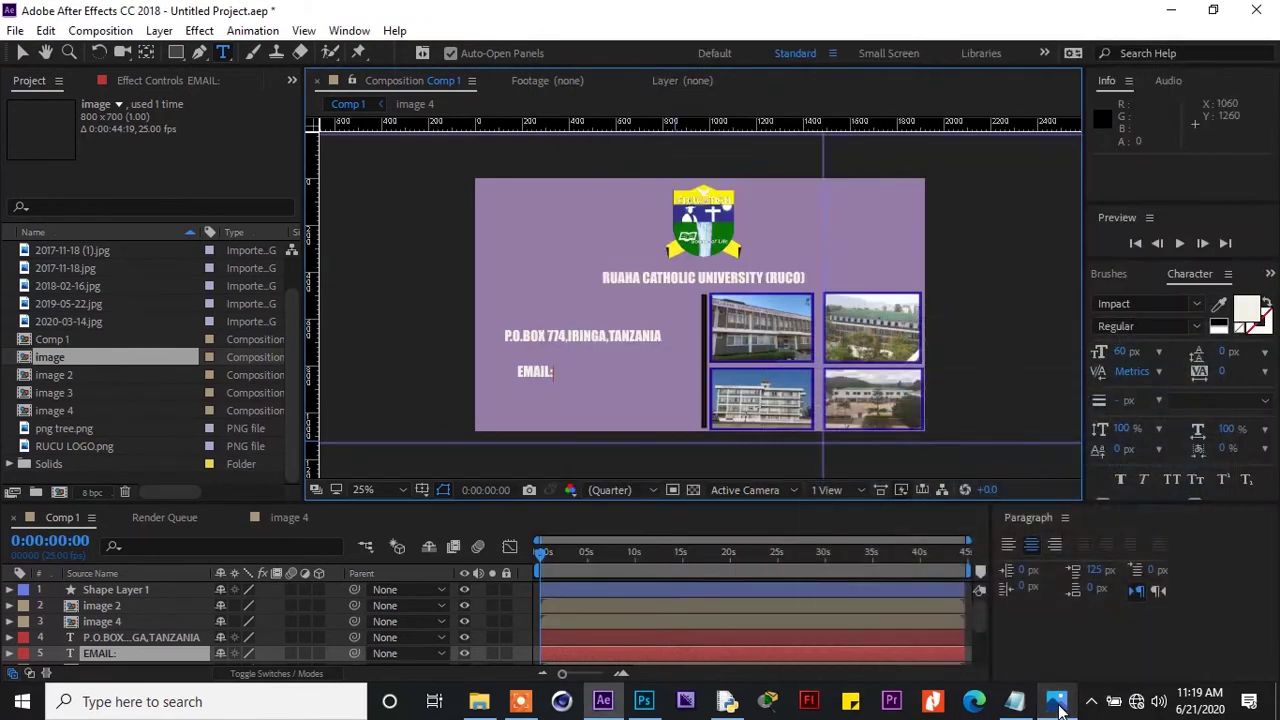
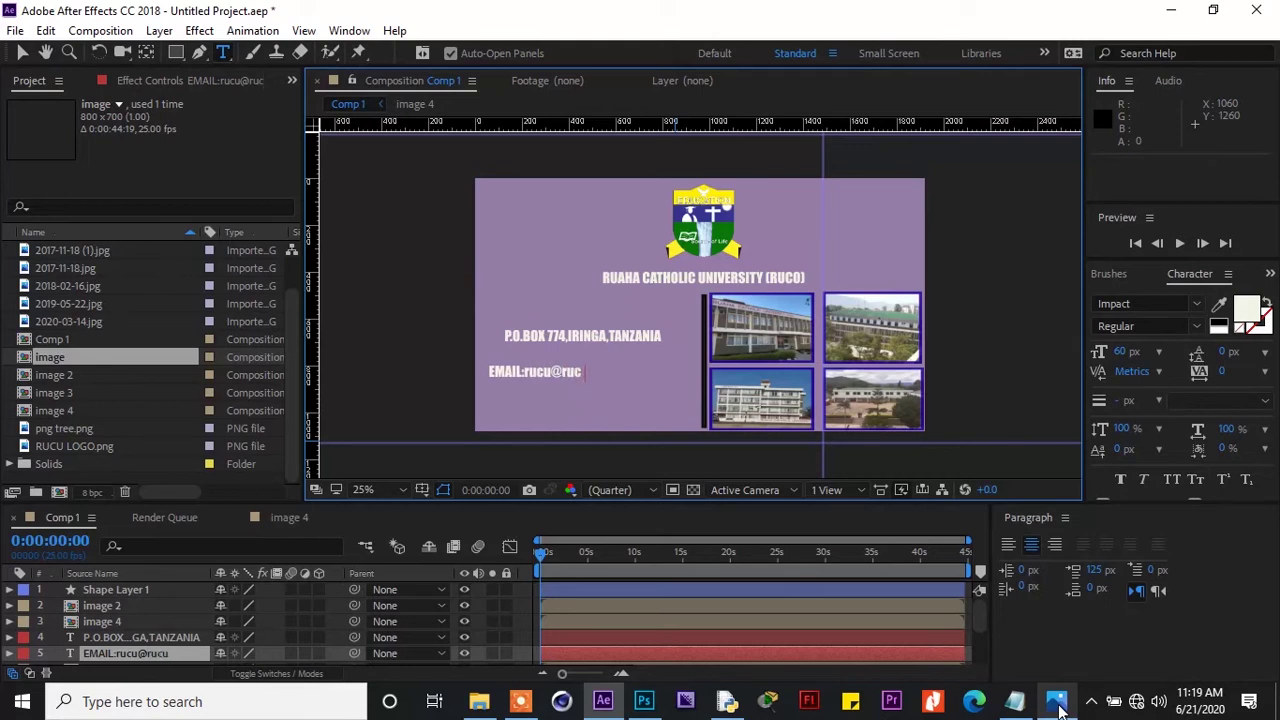
Type the university's e-mail address after the label, copying it from the sign photo
{"action": "left_click", "coordinate": [1058, 708]}
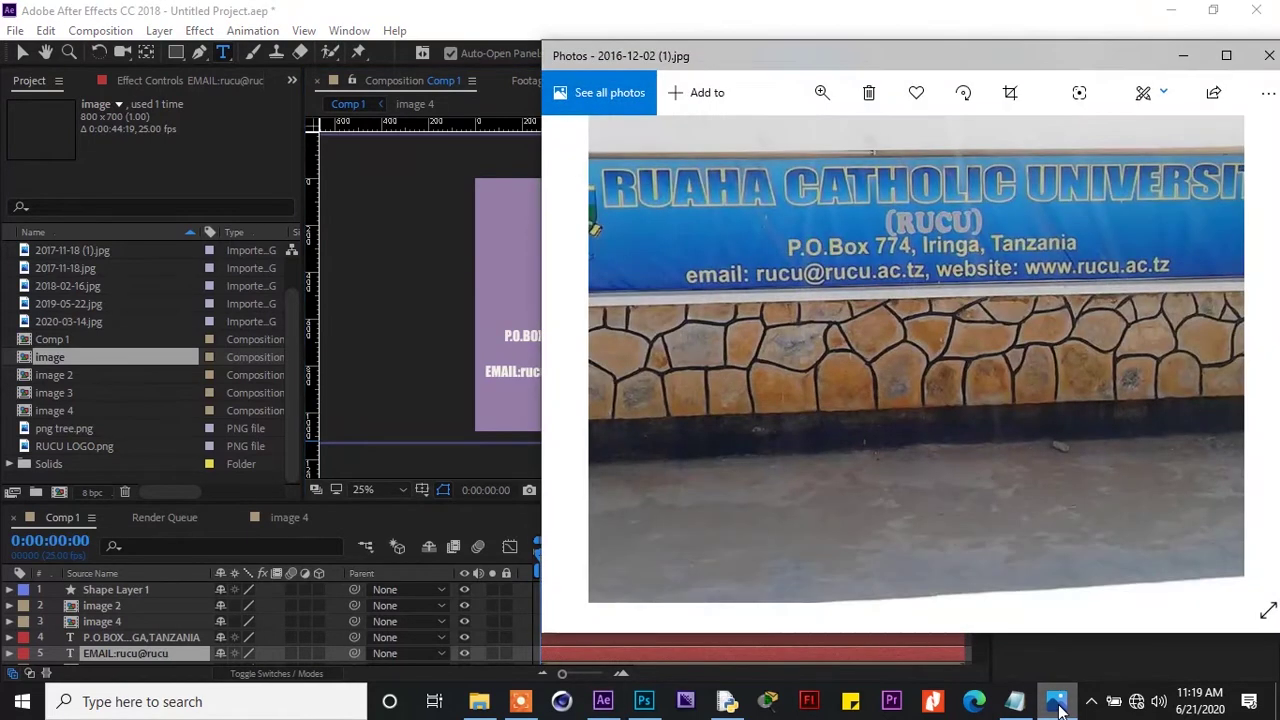
{"action": "left_click", "coordinate": [1058, 708]}
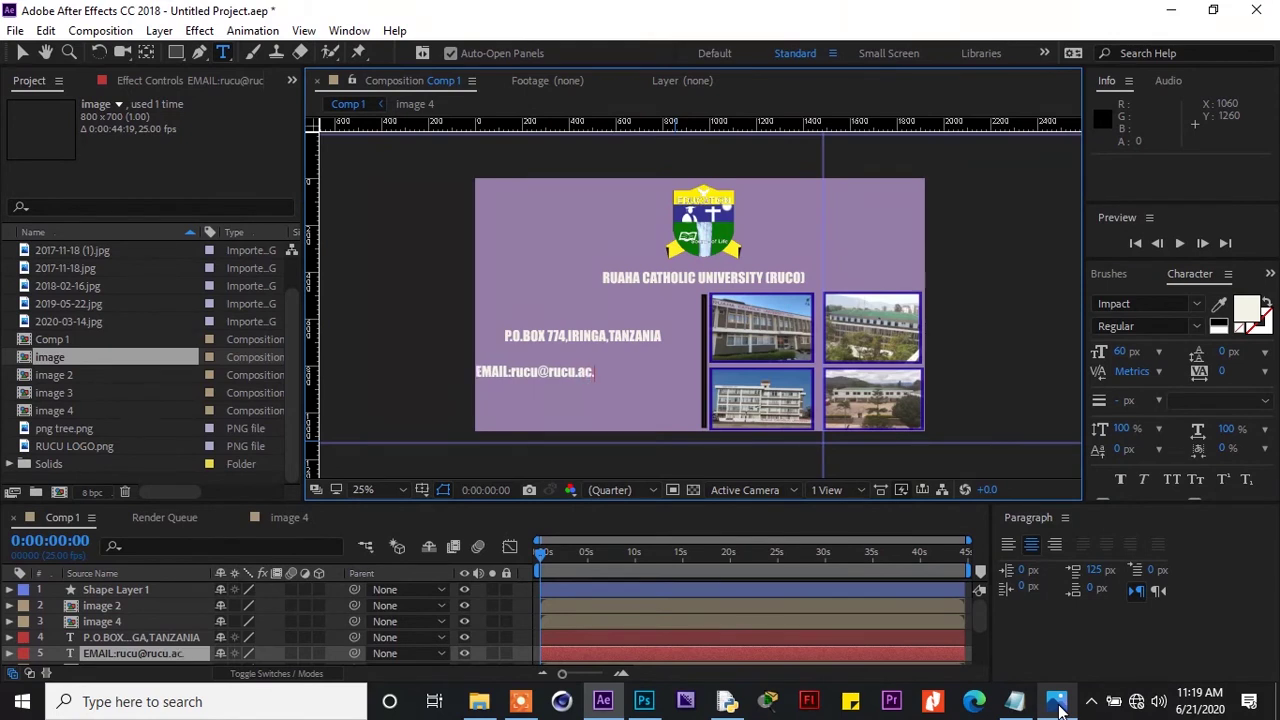
{"action": "left_click", "coordinate": [1058, 708]}
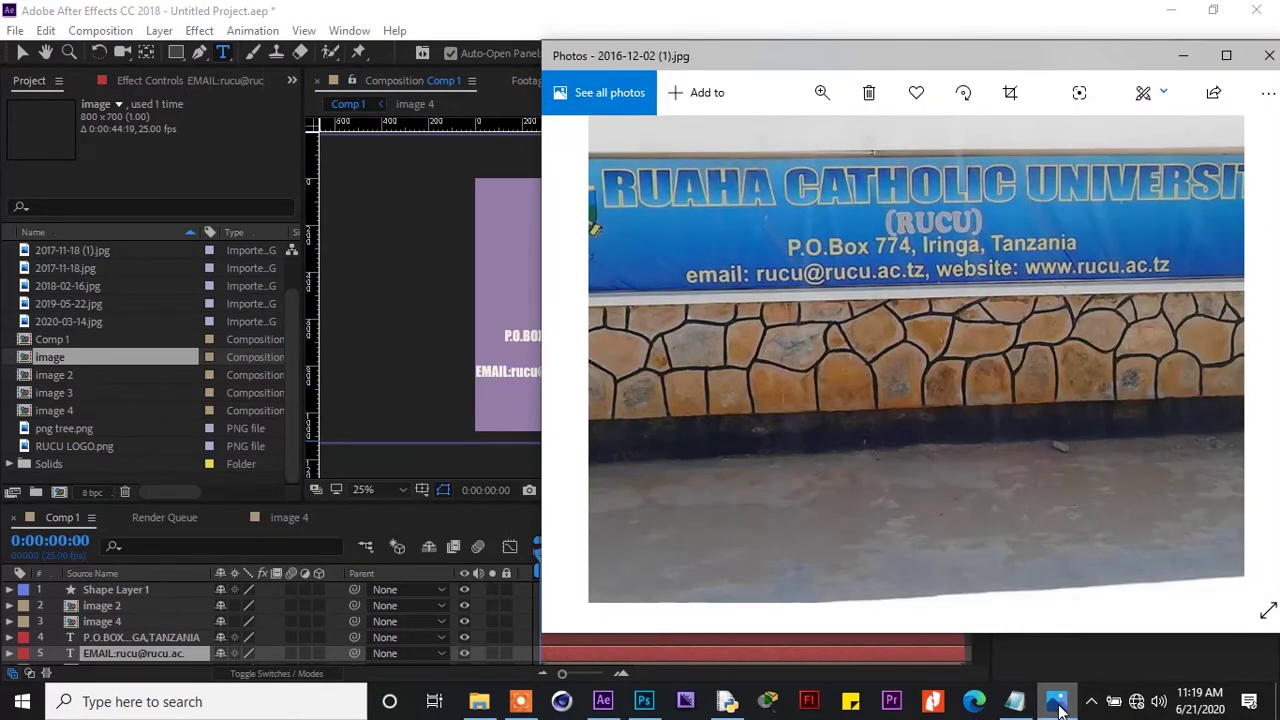
{"action": "left_click", "coordinate": [1058, 708]}
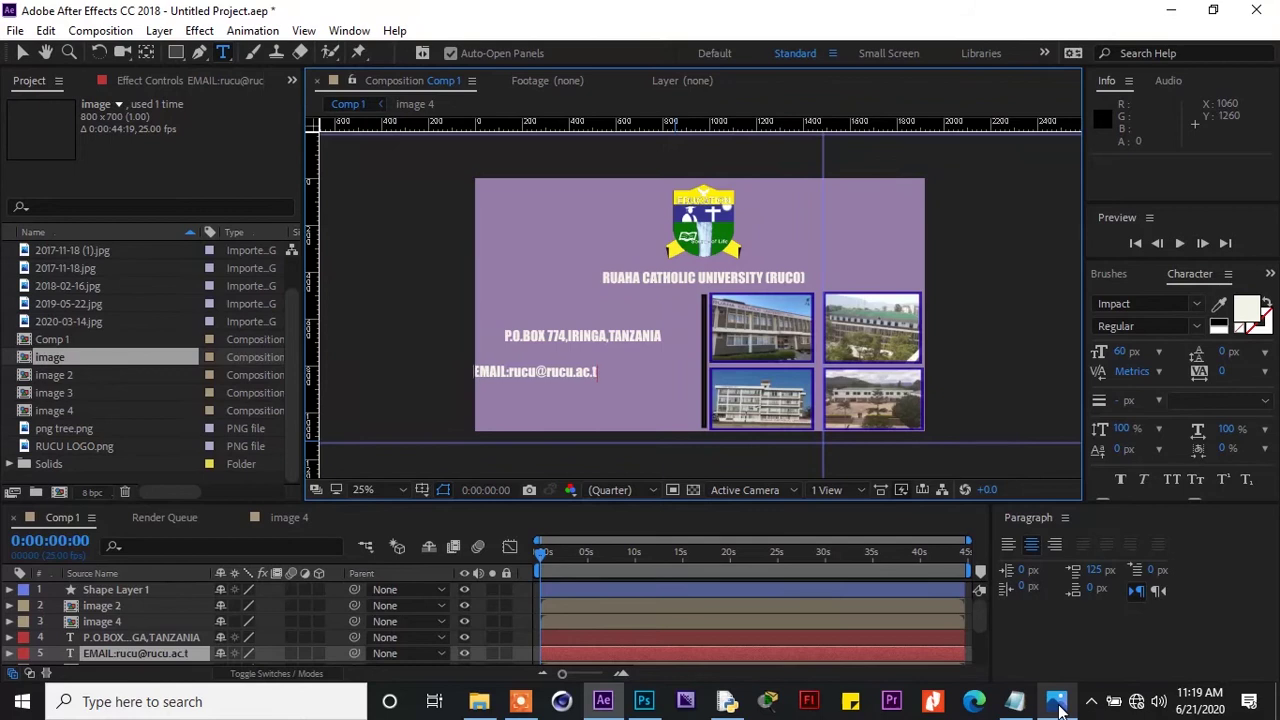
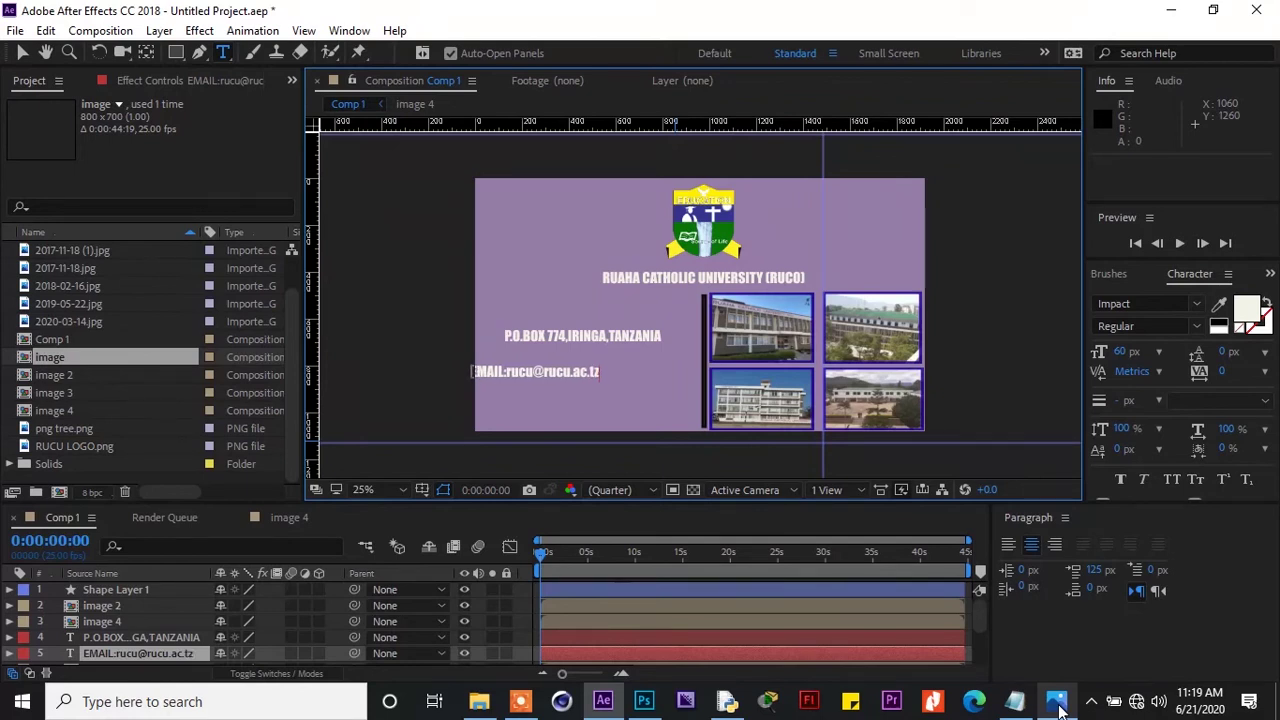
Place the e-mail line beneath the postal address line
{"action": "left_click", "coordinate": [676, 447]}
{"action": "left_click_drag", "start_coordinate": [676, 447], "coordinate": [721, 428]}
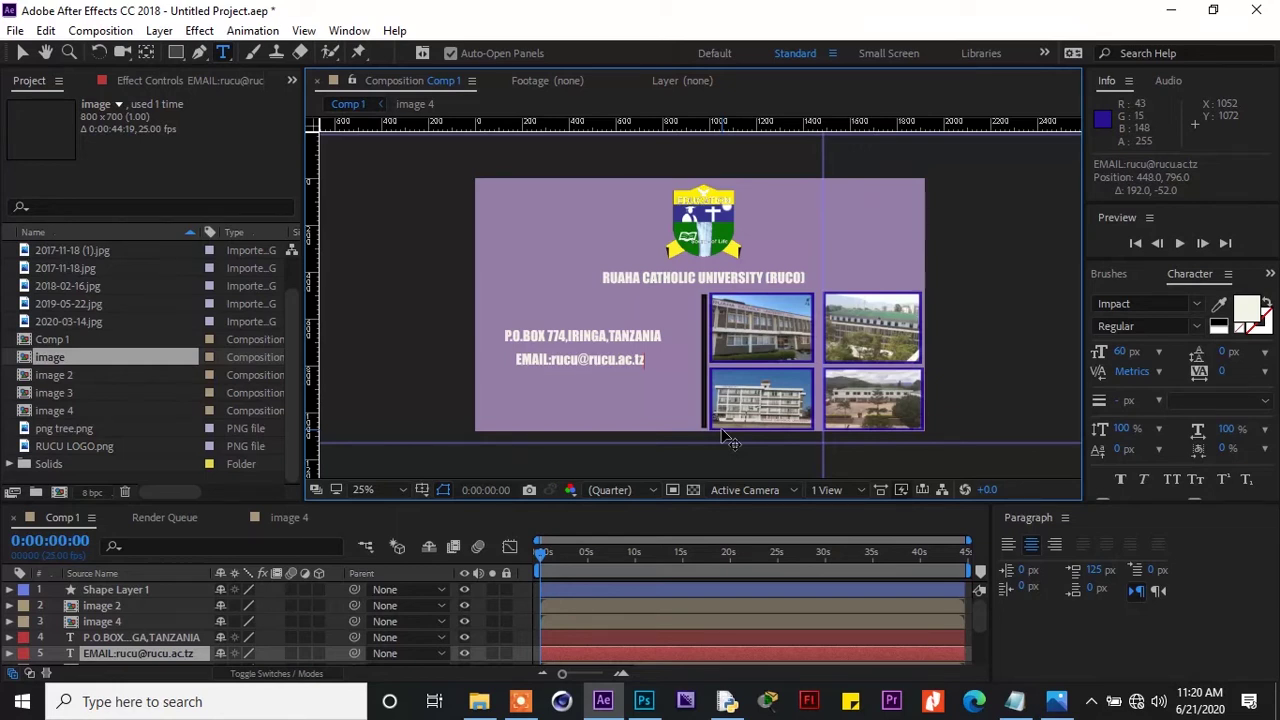
{"action": "left_click", "coordinate": [1057, 702]}
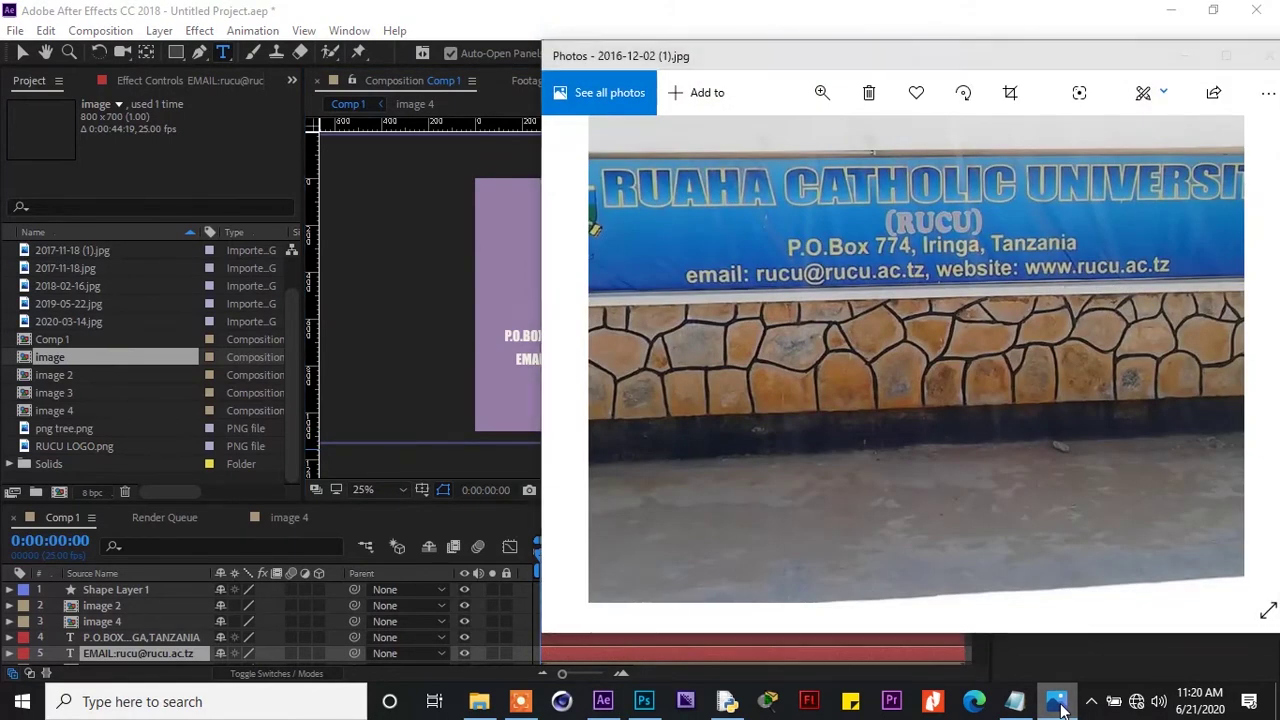
{"action": "left_click", "coordinate": [1057, 702]}
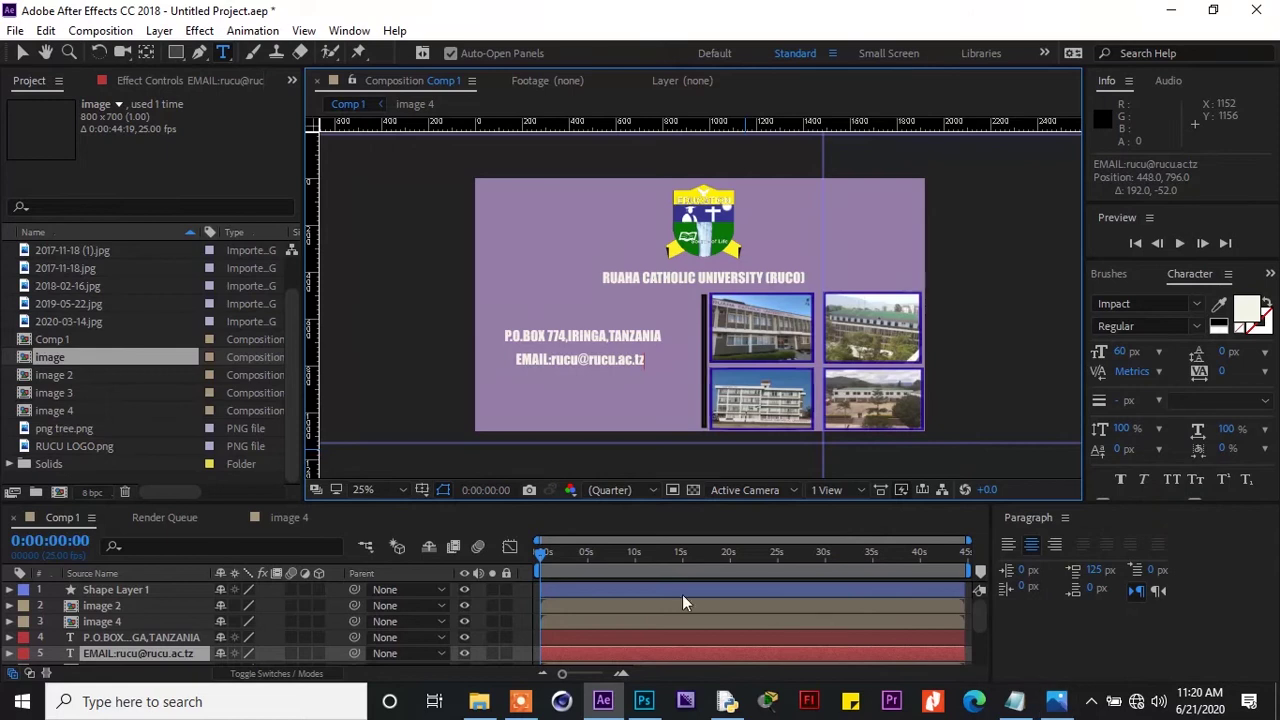
{"action": "left_click", "coordinate": [179, 624]}
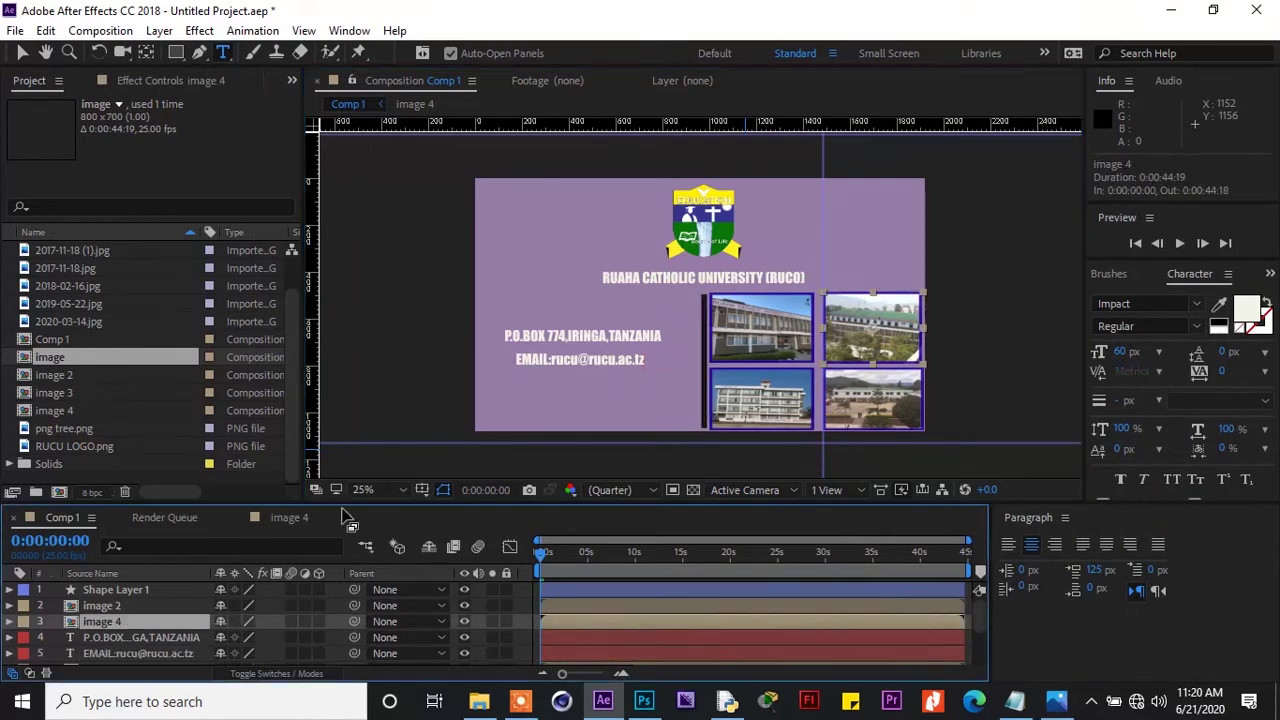
{"action": "left_click", "coordinate": [500, 382]}
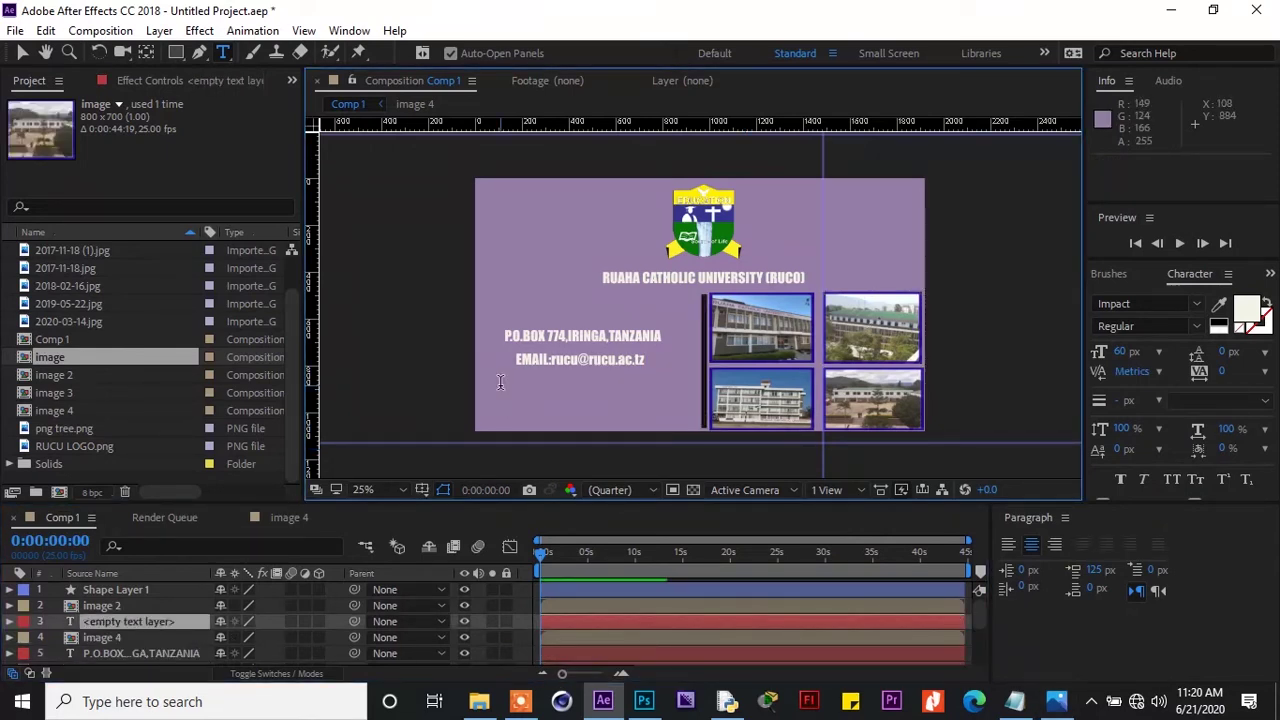
{"action": "type", "text": "W"}
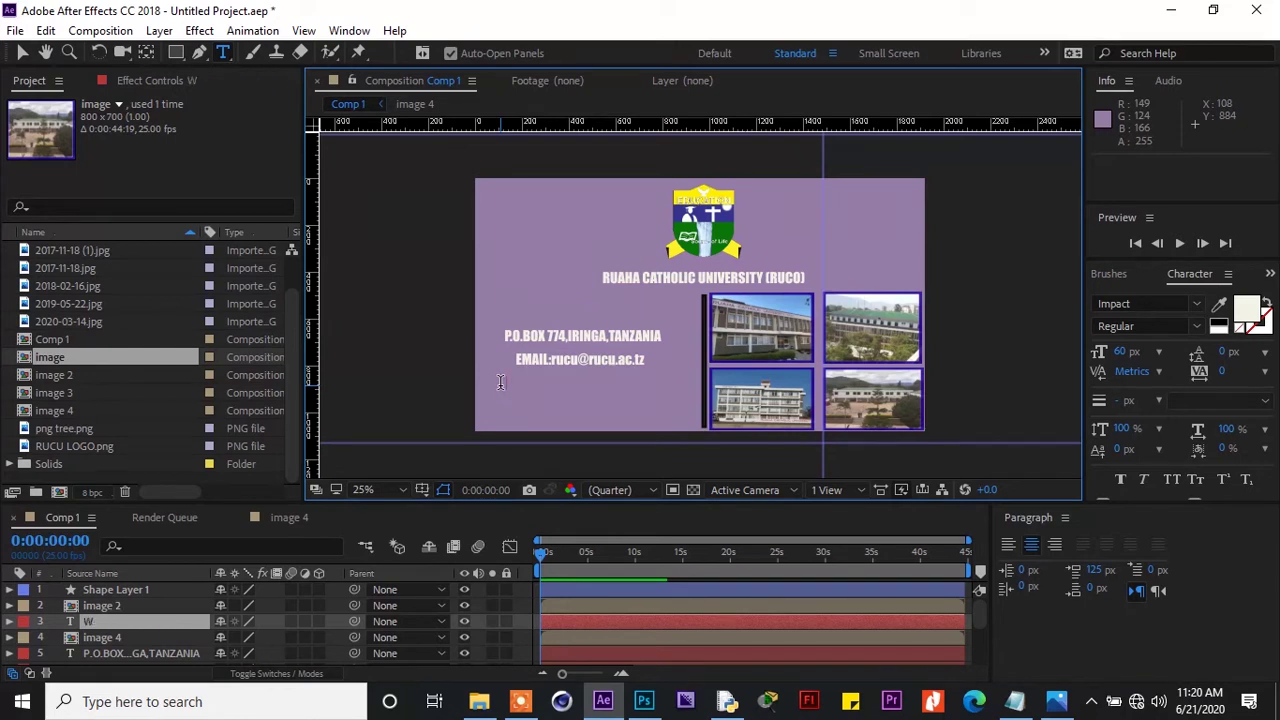
{"action": "type", "text": "ebsite"}
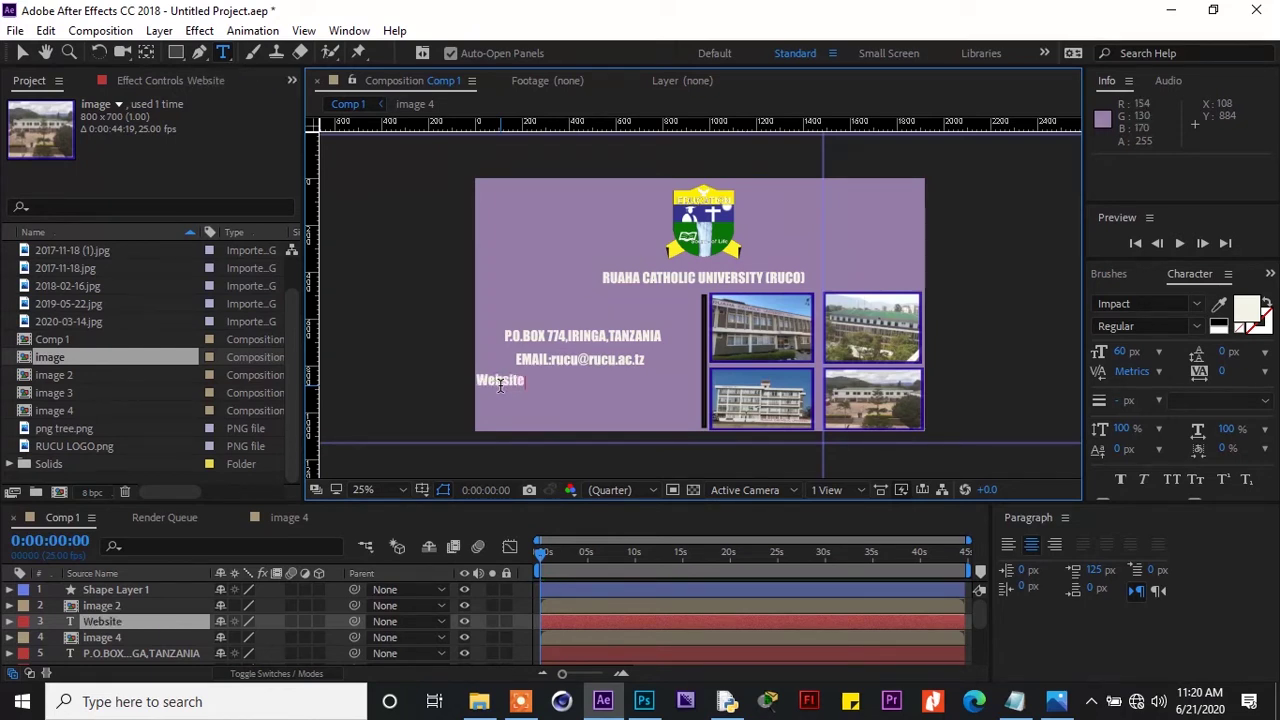
{"action": "type", "text": ":rucu"}
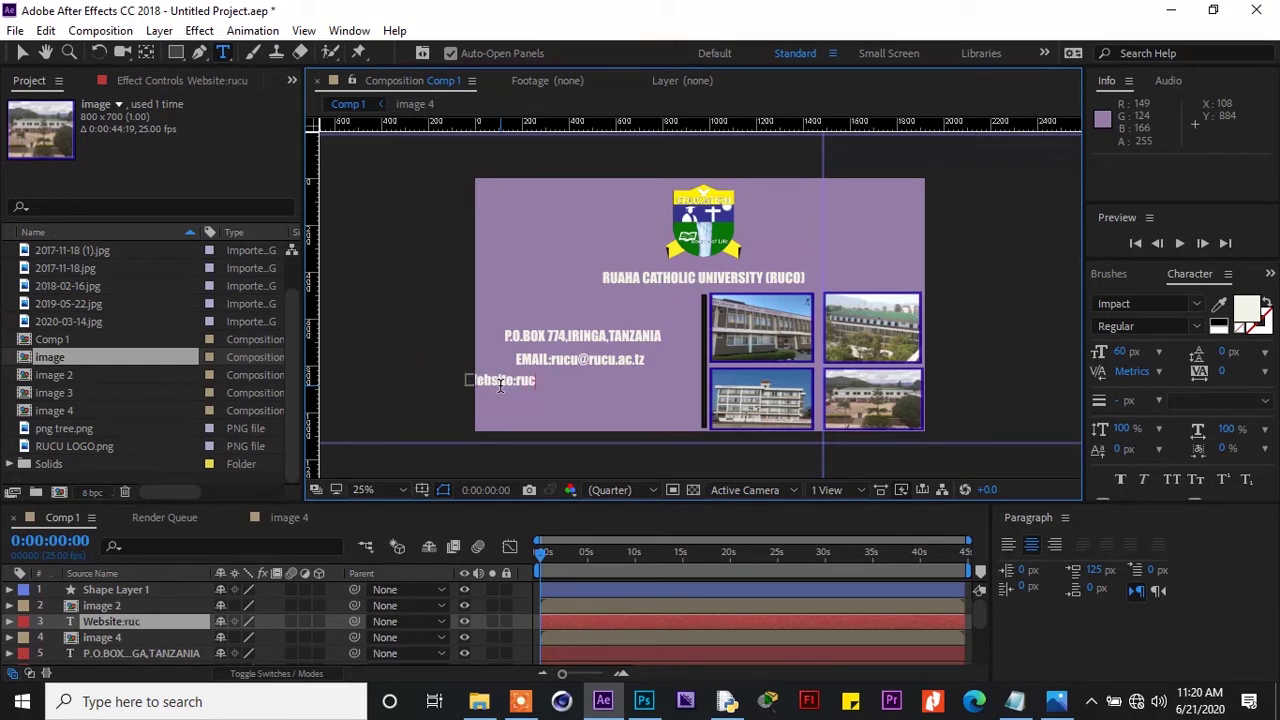
{"action": "left_click", "coordinate": [1055, 700]}
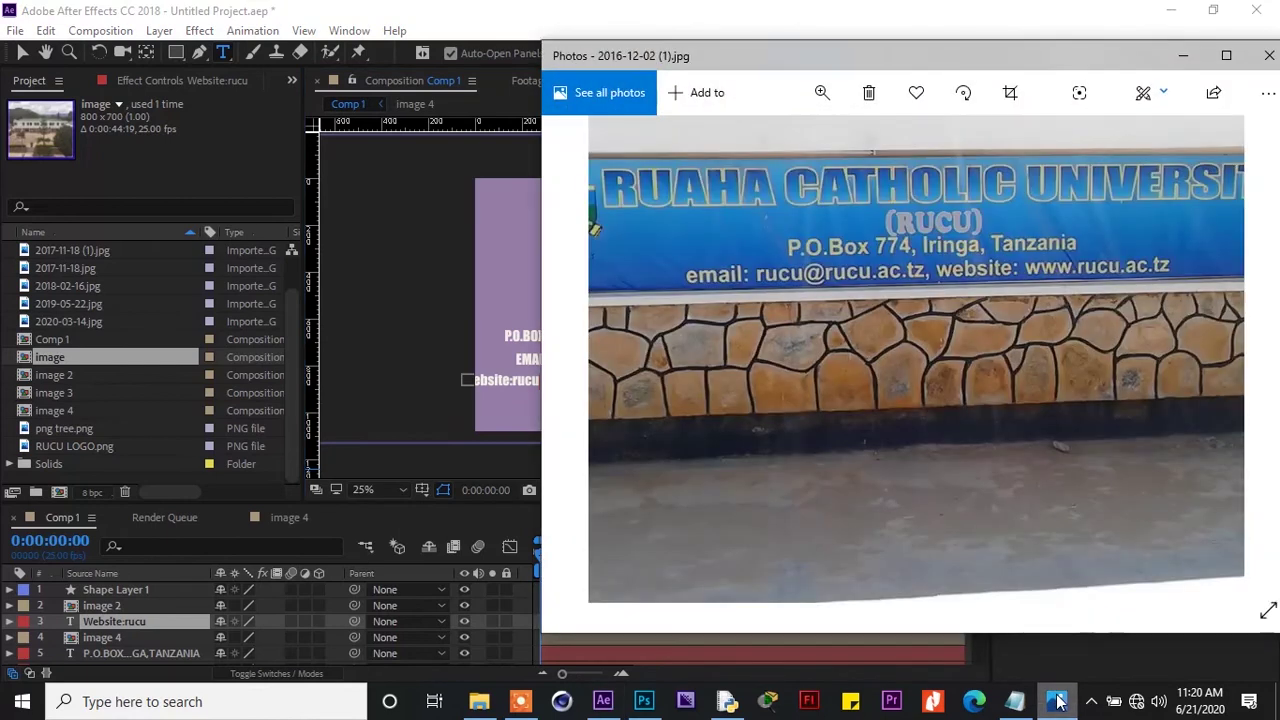
{"action": "left_click", "coordinate": [1058, 702]}
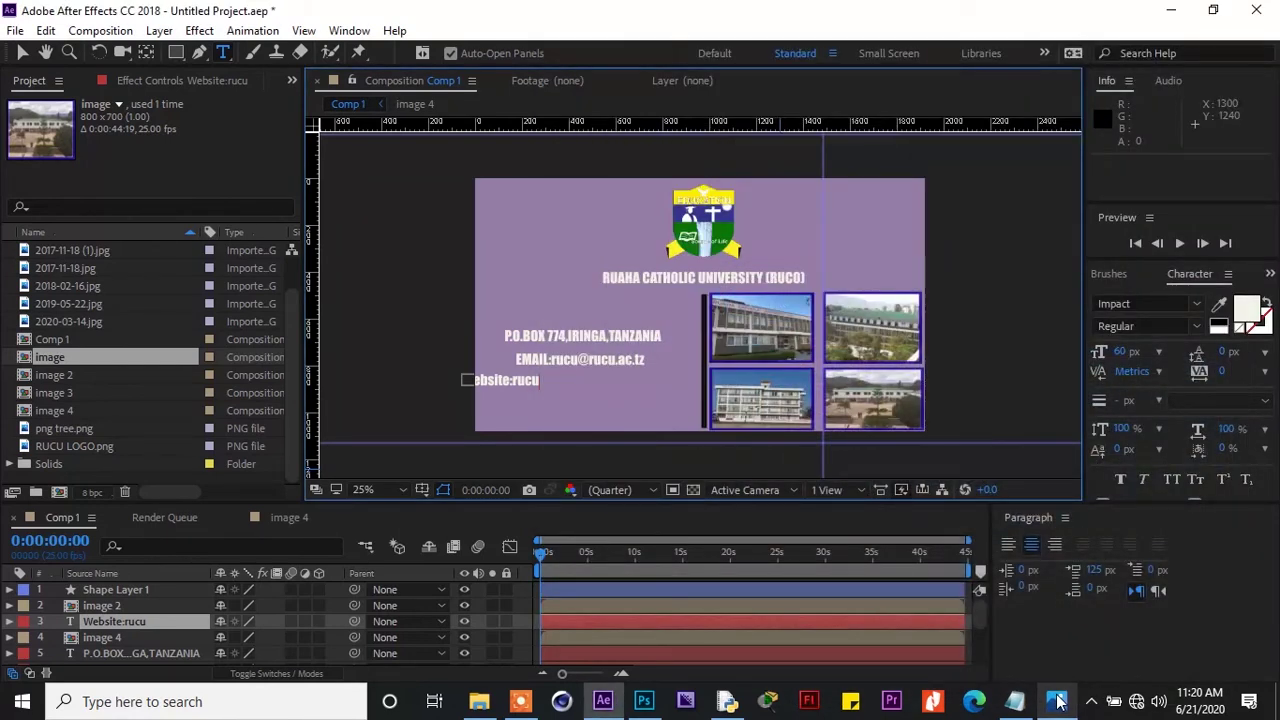
{"action": "type", "text": ".ac"}
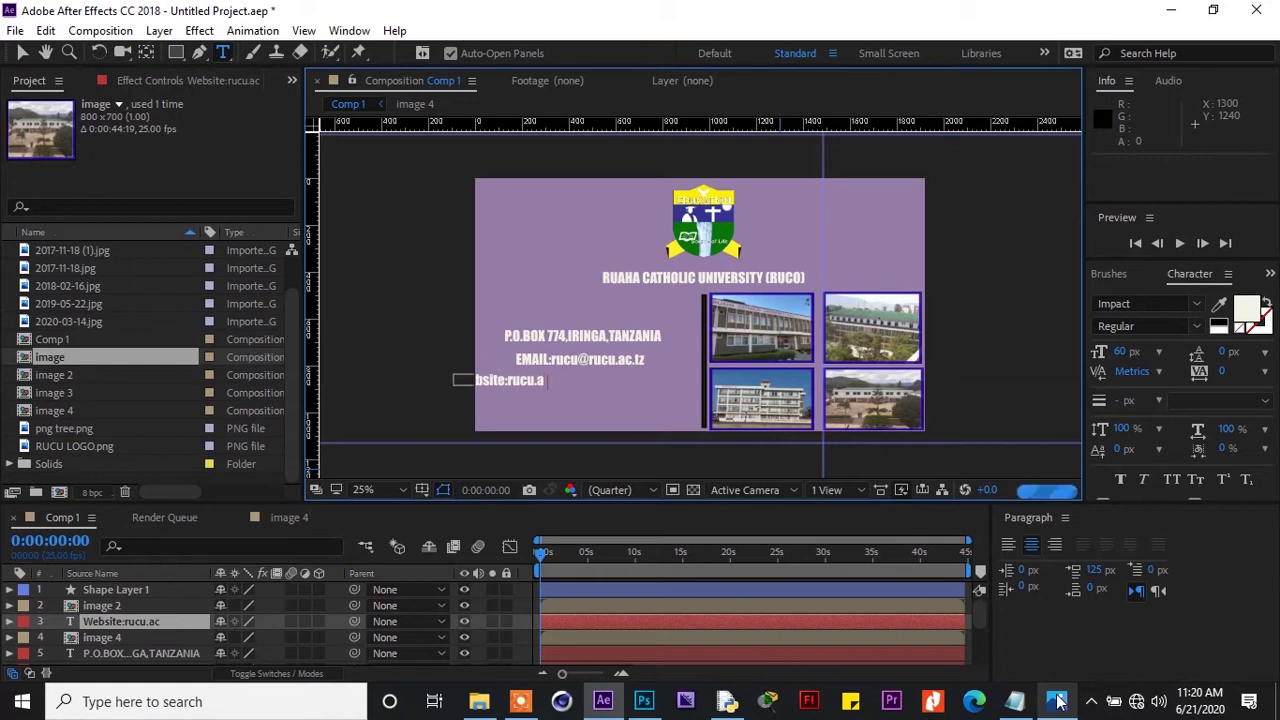
{"action": "type", "text": ".tz"}
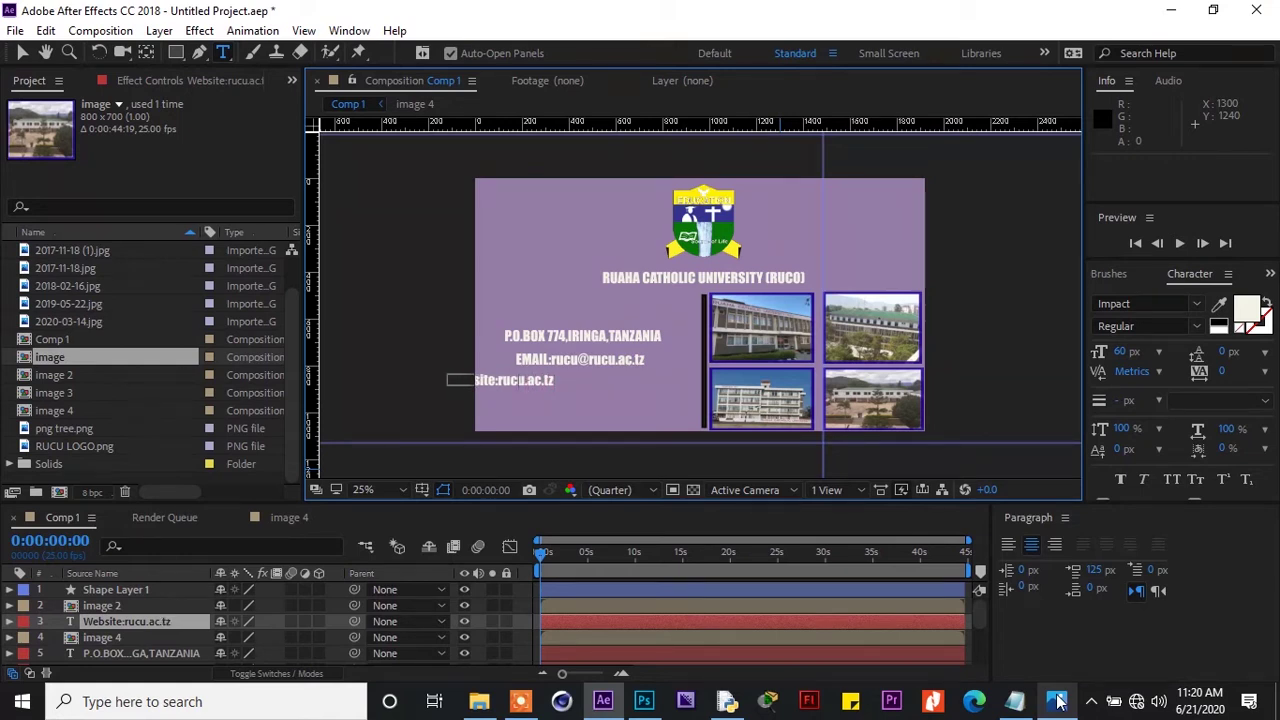
{"action": "type", "text": "www."}
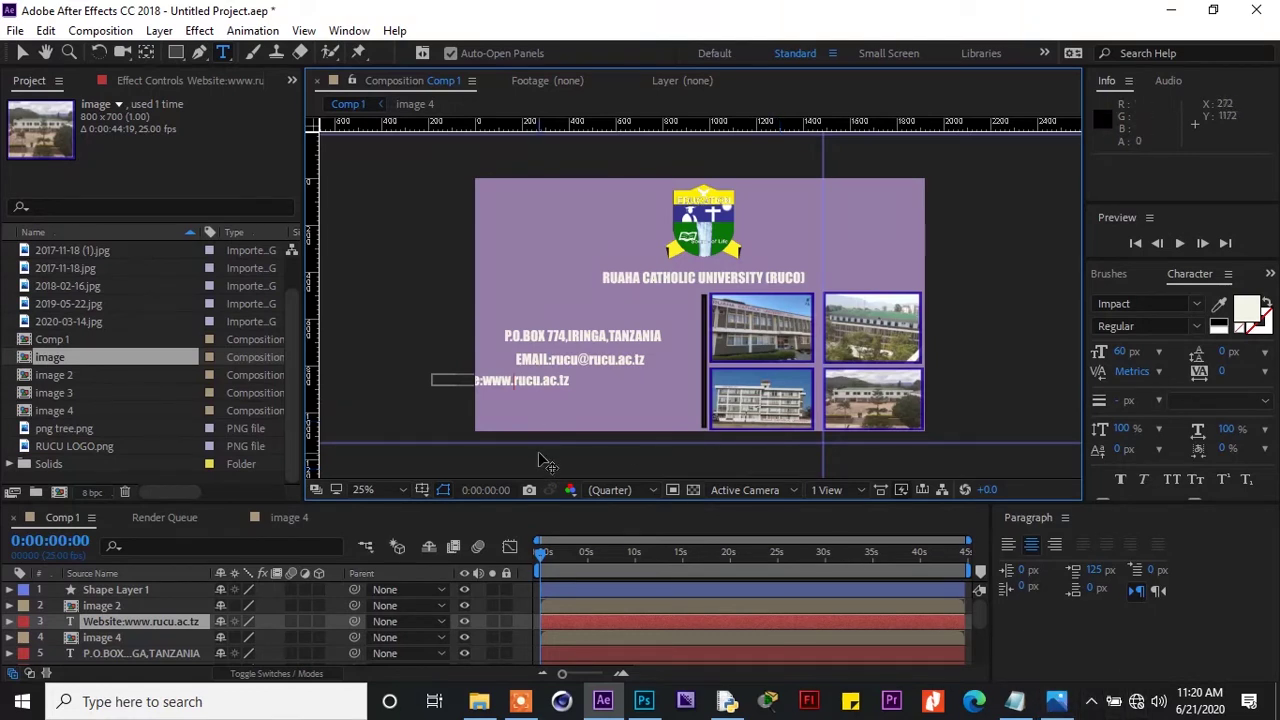
{"action": "left_click_drag", "start_coordinate": [539, 455], "coordinate": [619, 468]}
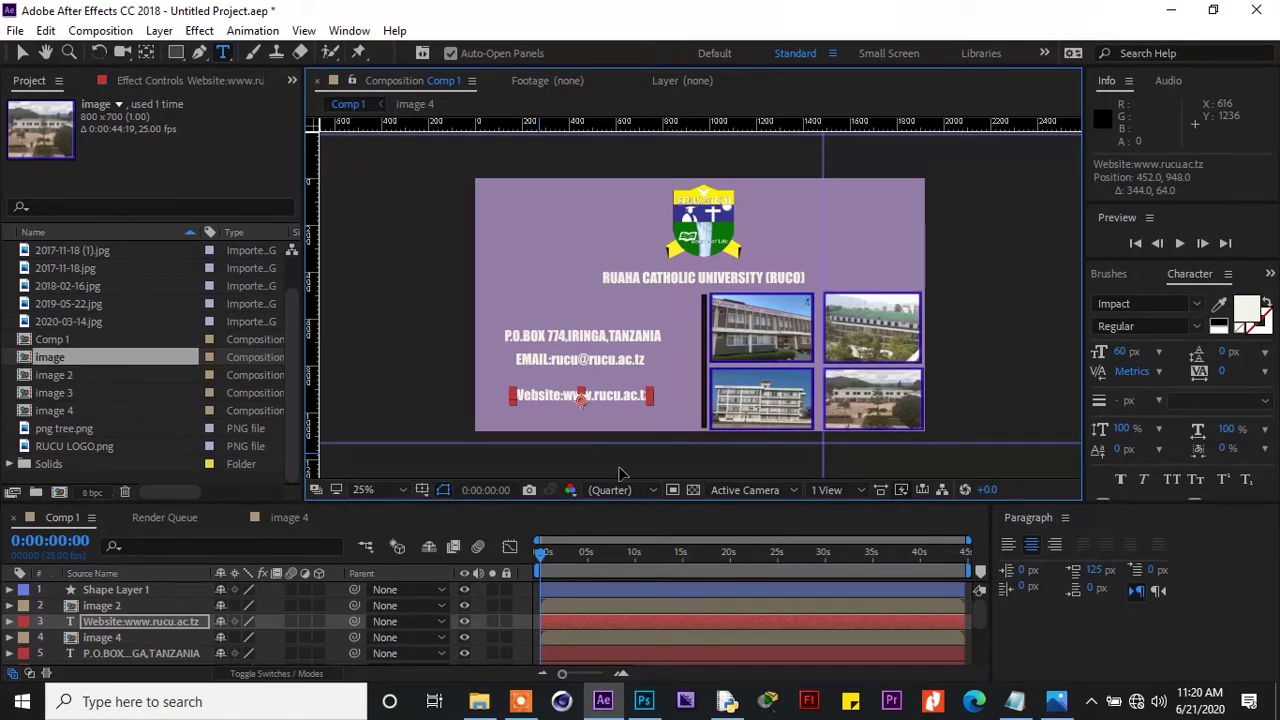
{"action": "key", "text": "Escape"}
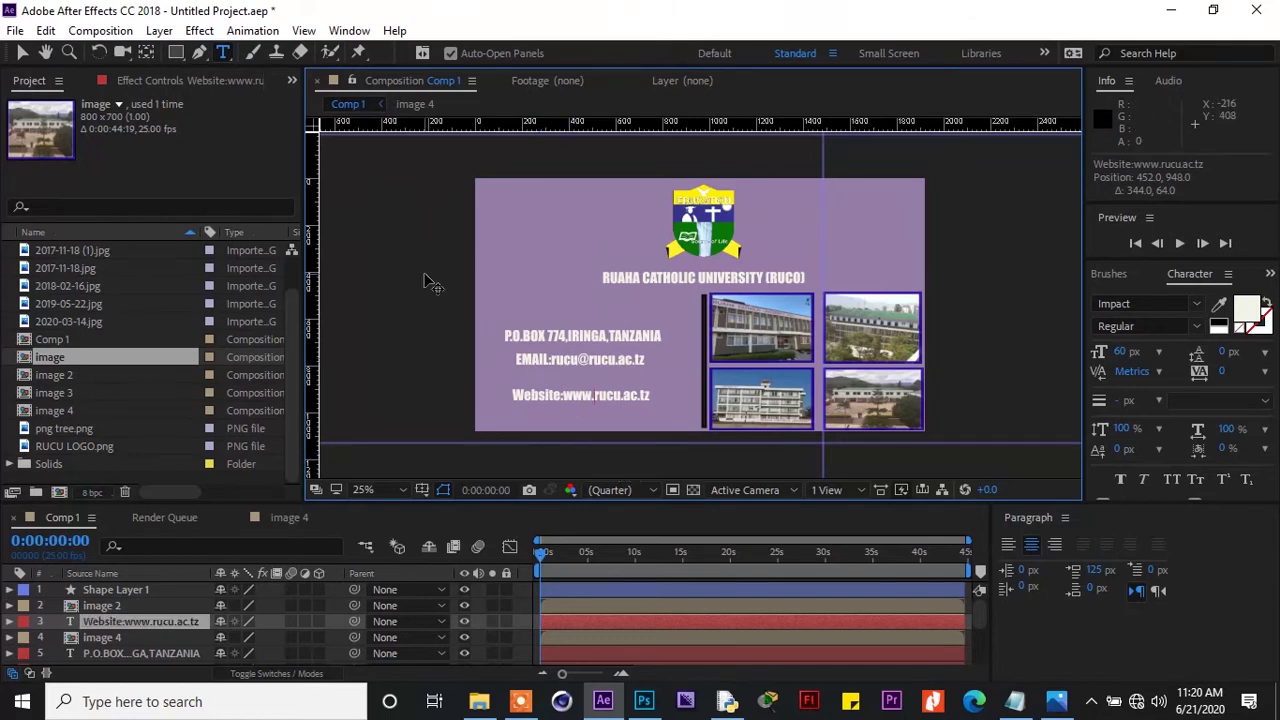
Swap the lines so the Website line sits above the e-mail line
{"action": "key", "text": "v"}
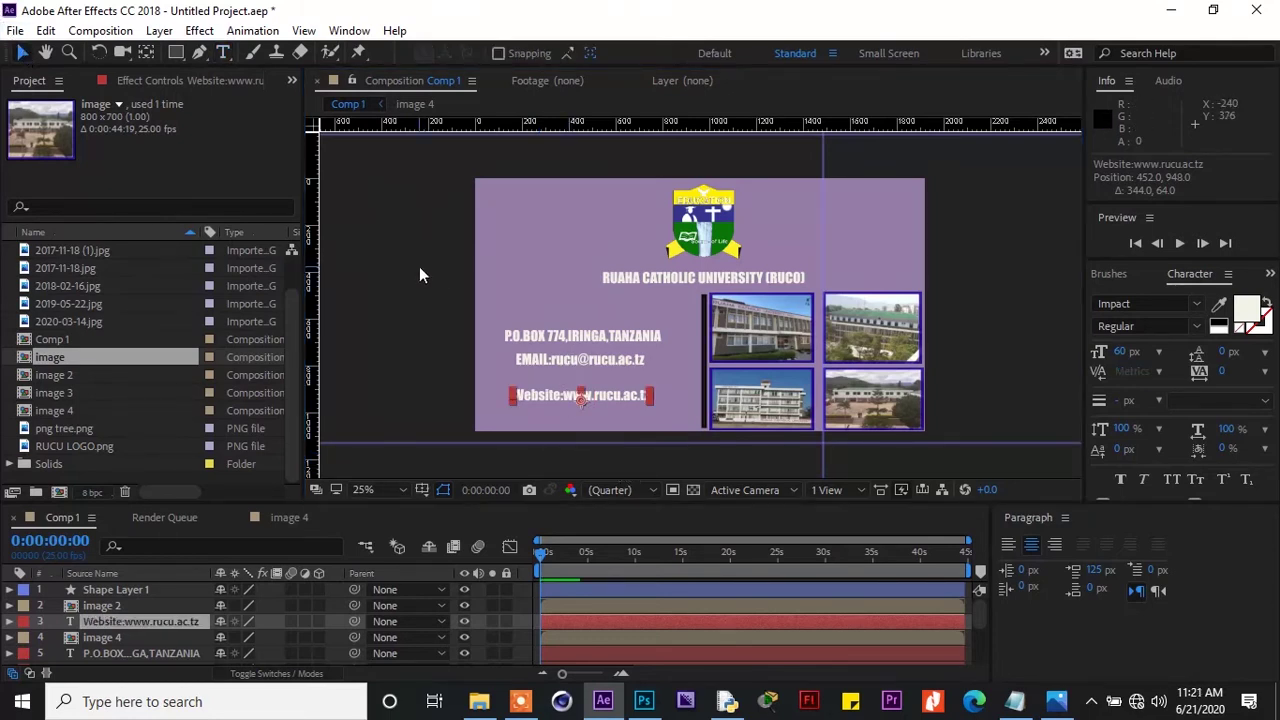
{"action": "left_click", "coordinate": [542, 358]}
{"action": "left_click_drag", "start_coordinate": [542, 358], "coordinate": [559, 398]}
{"action": "left_click_drag", "start_coordinate": [558, 396], "coordinate": [525, 384]}
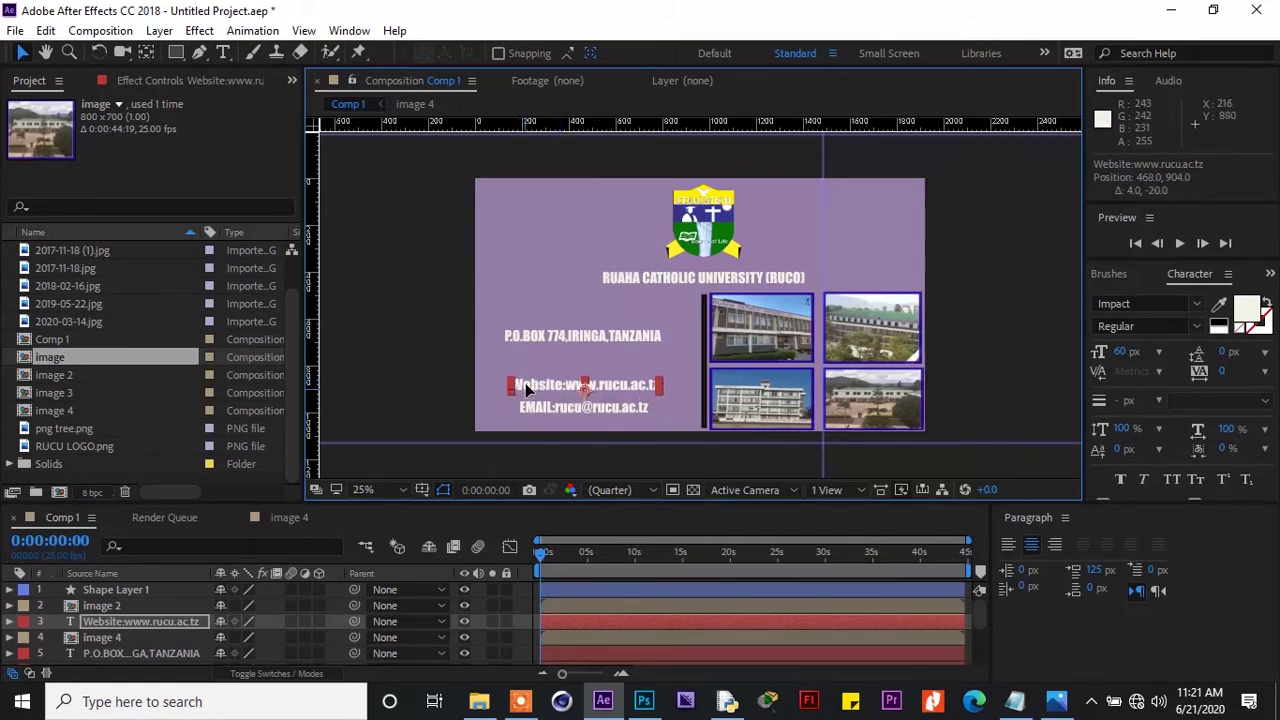
Change the e-mail line's label from 'EMAIL:' to 'Email:'
{"action": "left_click", "coordinate": [533, 404]}
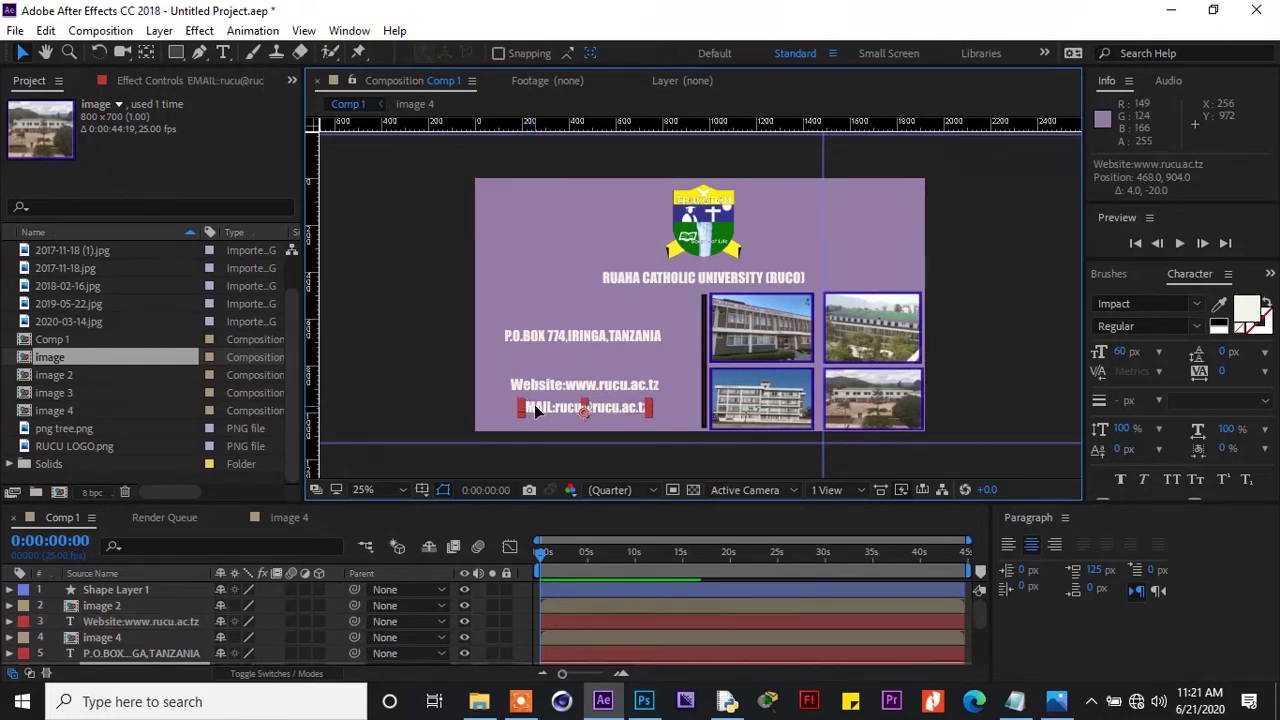
{"action": "double_click", "coordinate": [534, 404]}
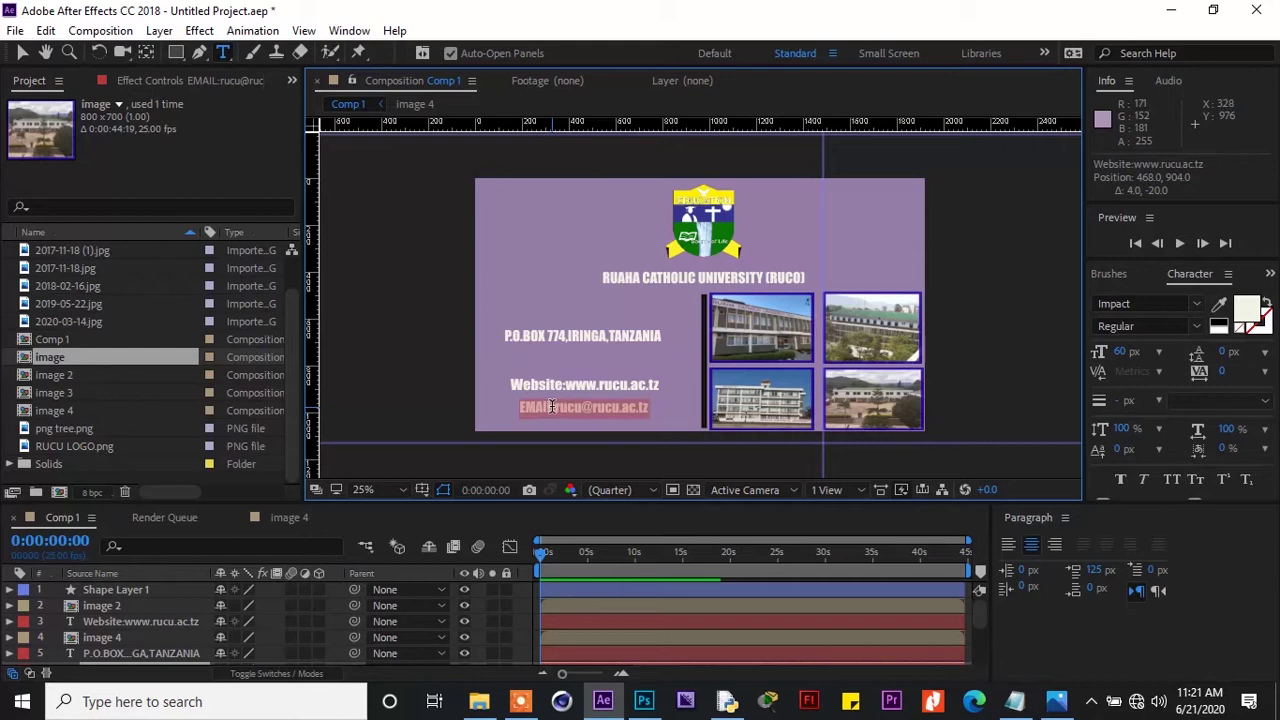
{"action": "left_click", "coordinate": [555, 408]}
{"action": "key", "text": "BackSpace"}
{"action": "key", "text": "BackSpace"}
{"action": "key", "text": "BackSpace"}
{"action": "key", "text": "BackSpace"}
{"action": "type", "text": "mail"}
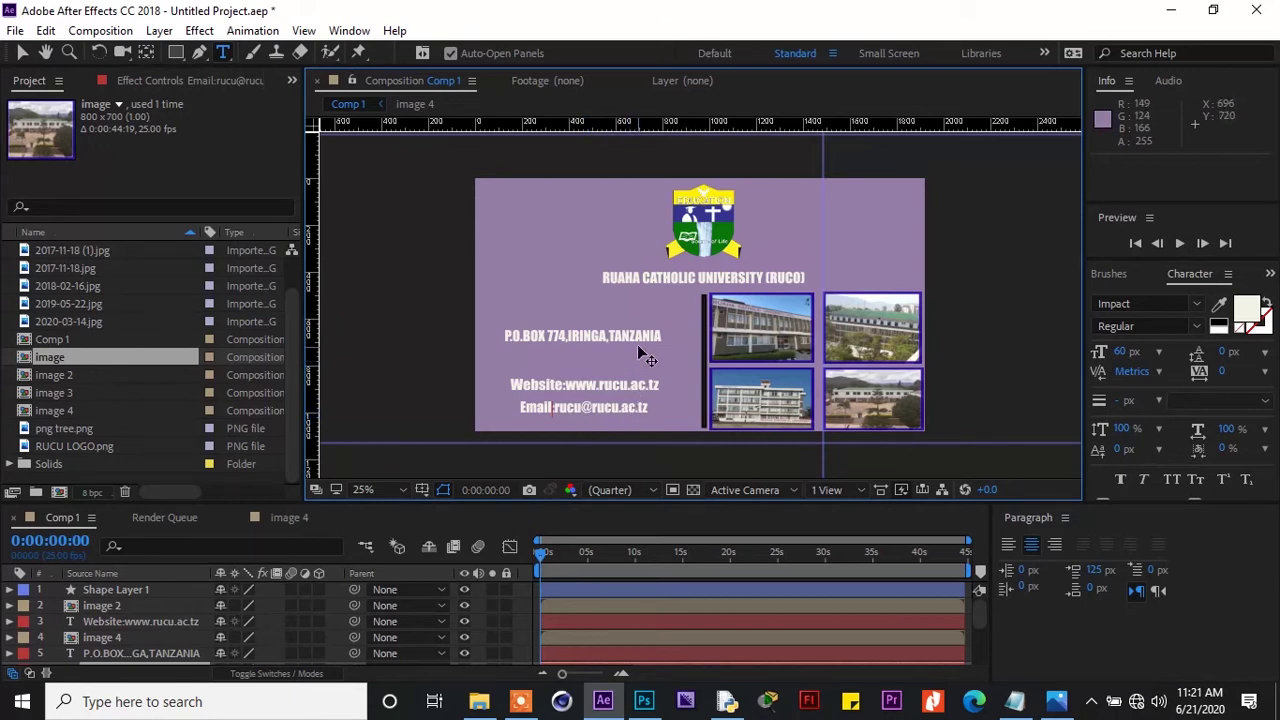
{"action": "left_click", "coordinate": [22, 52]}
Scale the P.O.BOX line up to about 118%×125% and raise the Website line beneath it
{"action": "left_click", "coordinate": [558, 332]}
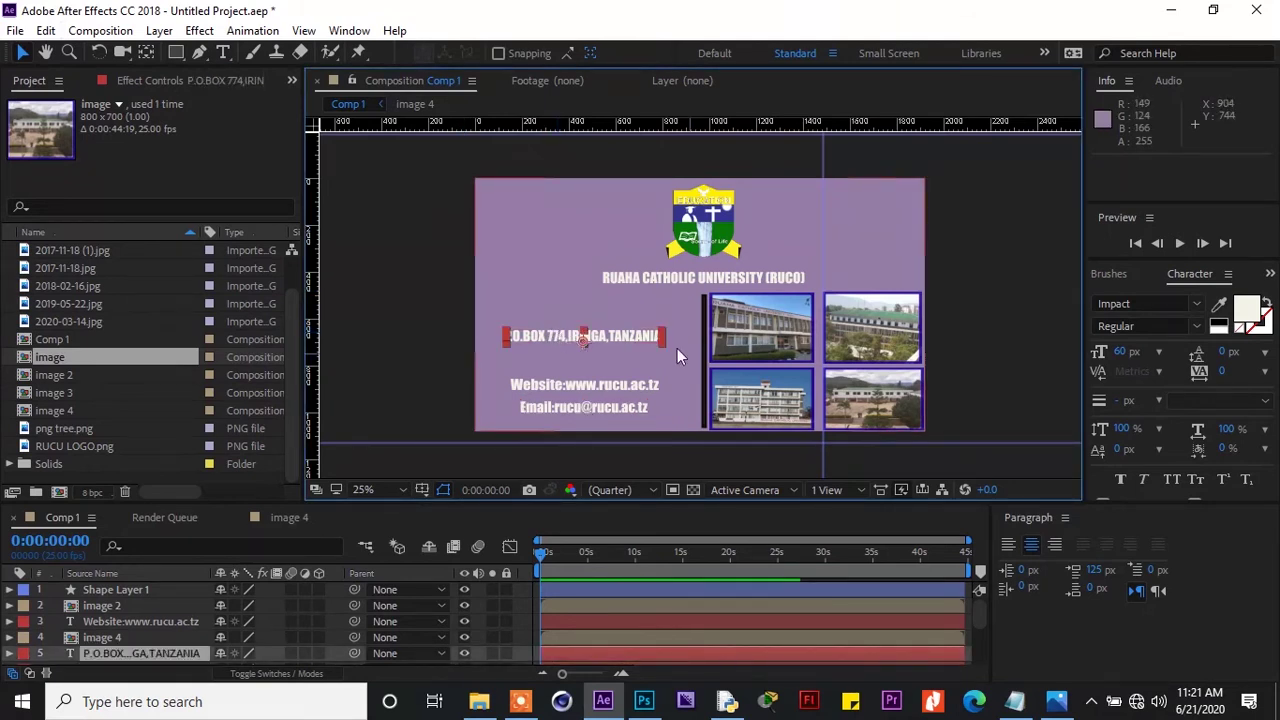
{"action": "left_click_drag", "start_coordinate": [662, 344], "coordinate": [673, 329]}
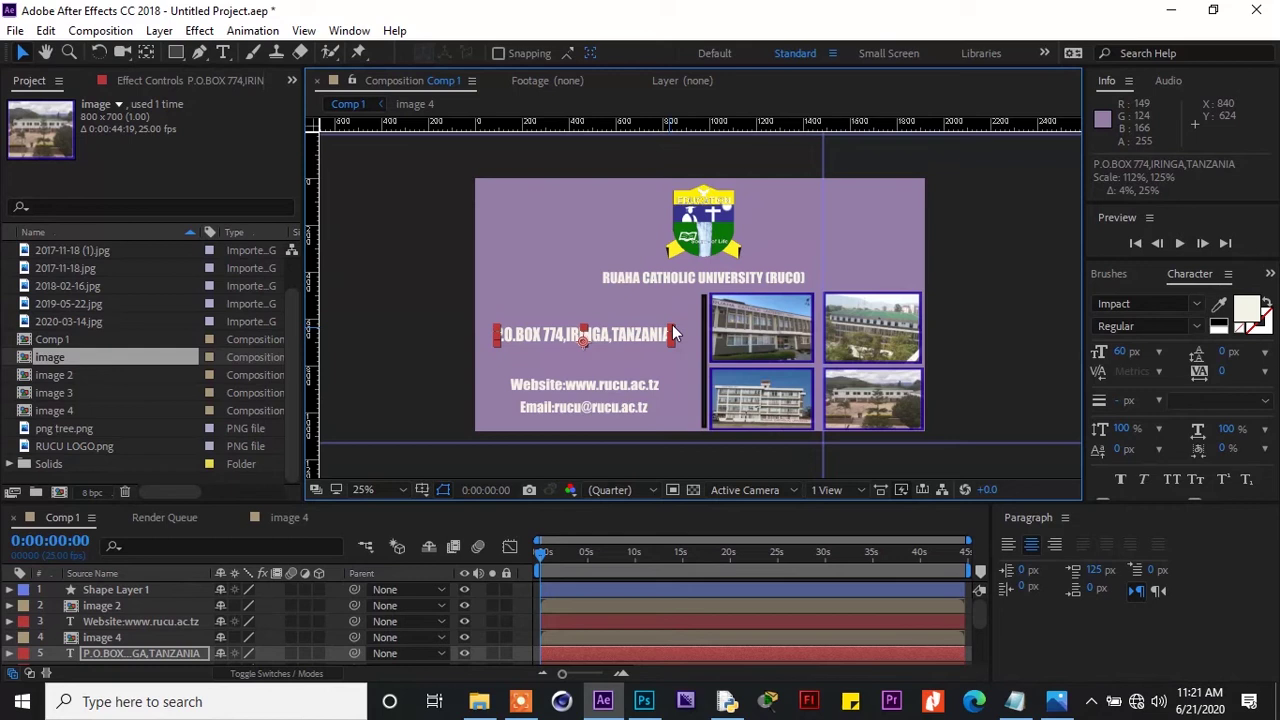
{"action": "left_click_drag", "start_coordinate": [673, 333], "coordinate": [677, 342]}
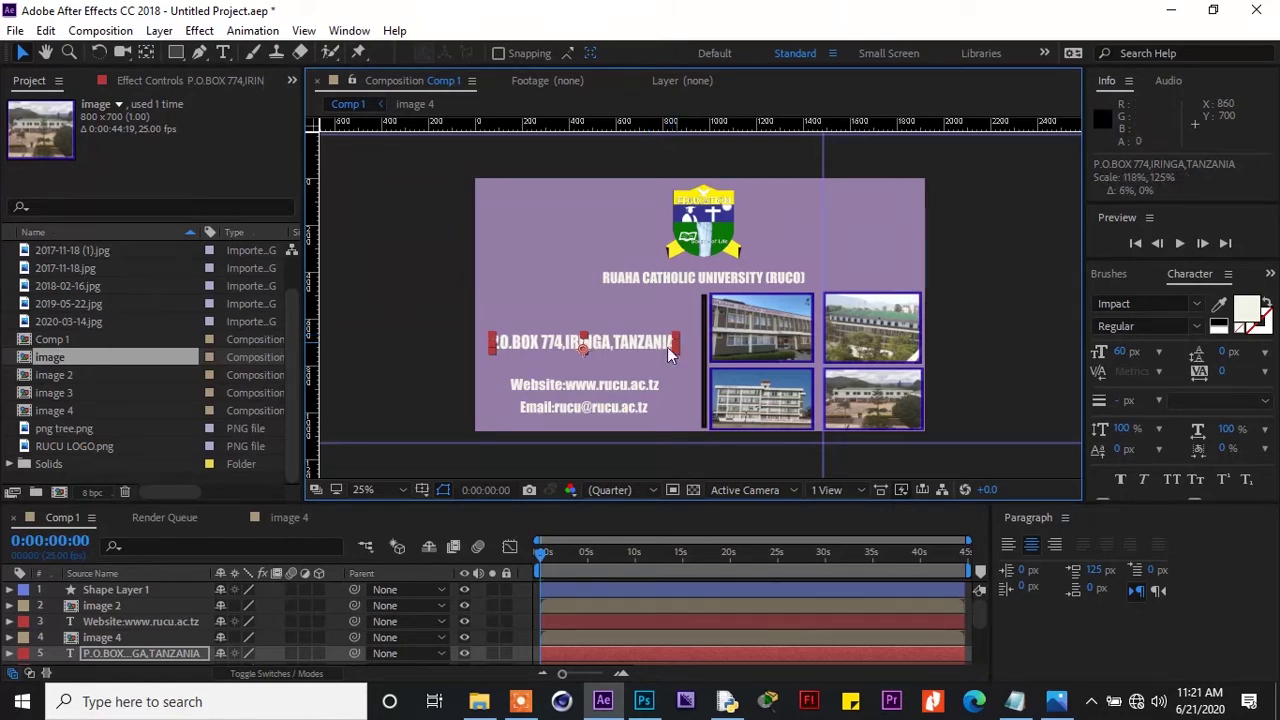
{"action": "left_click_drag", "start_coordinate": [648, 384], "coordinate": [649, 364]}
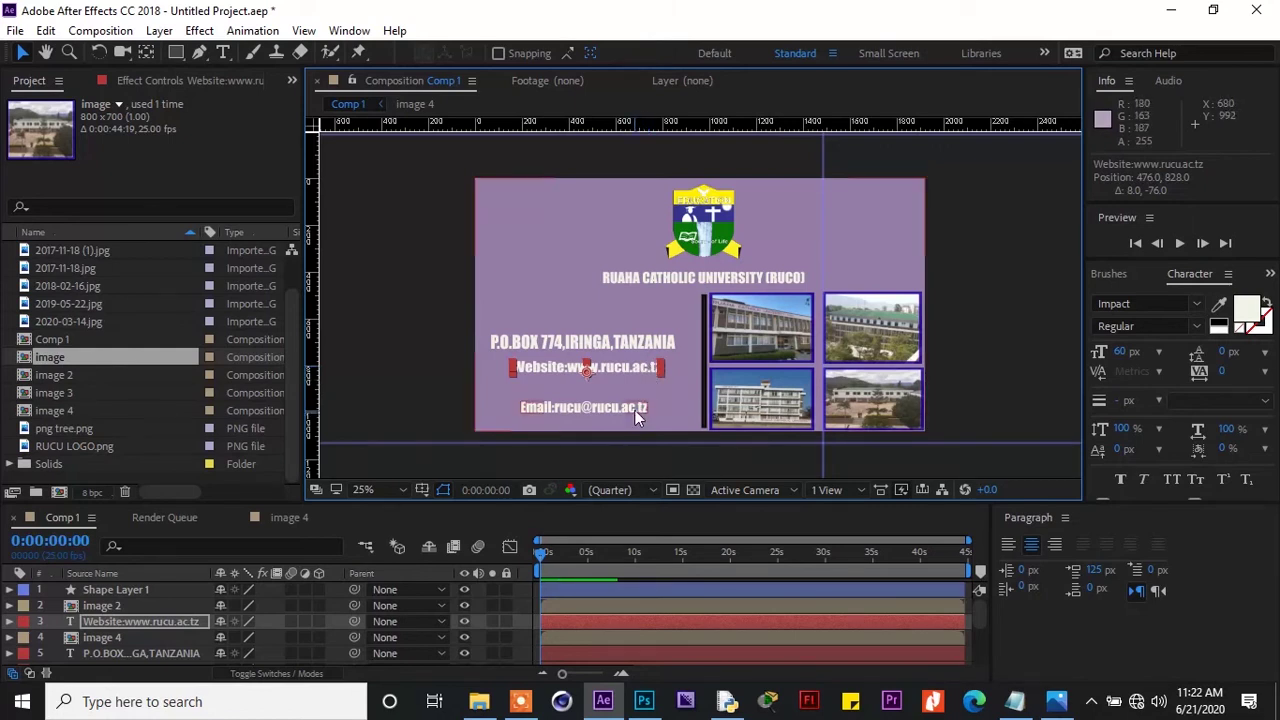
Make the e-mail line slightly narrower and reposition it under the Website line
{"action": "left_click", "coordinate": [635, 409]}
{"action": "left_click_drag", "start_coordinate": [649, 407], "coordinate": [628, 369]}
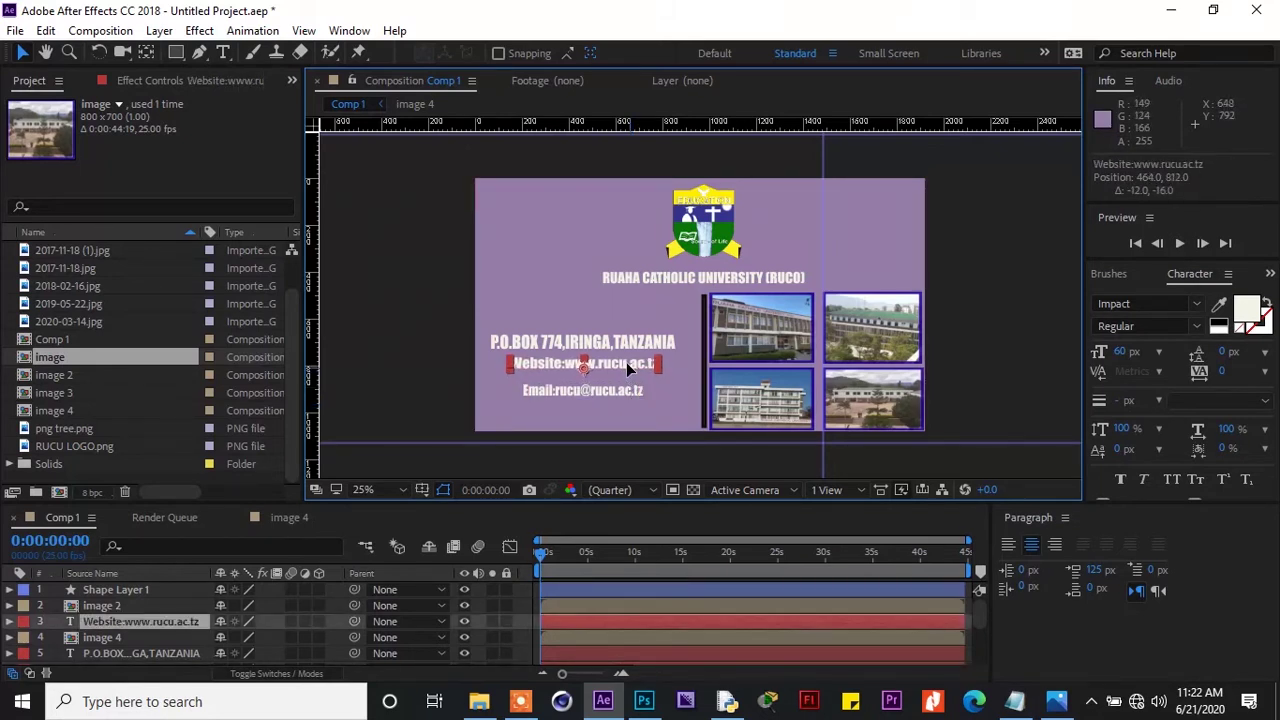
{"action": "left_click", "coordinate": [625, 389]}
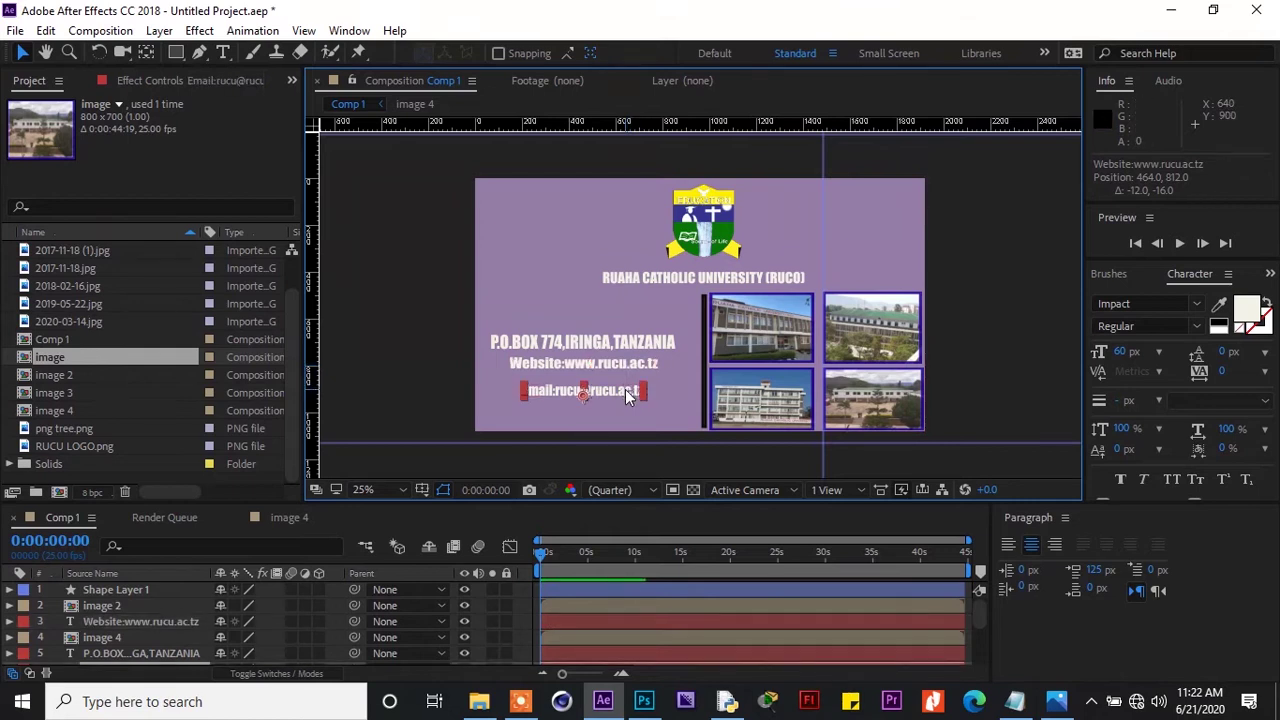
{"action": "left_click_drag", "start_coordinate": [625, 389], "coordinate": [623, 378]}
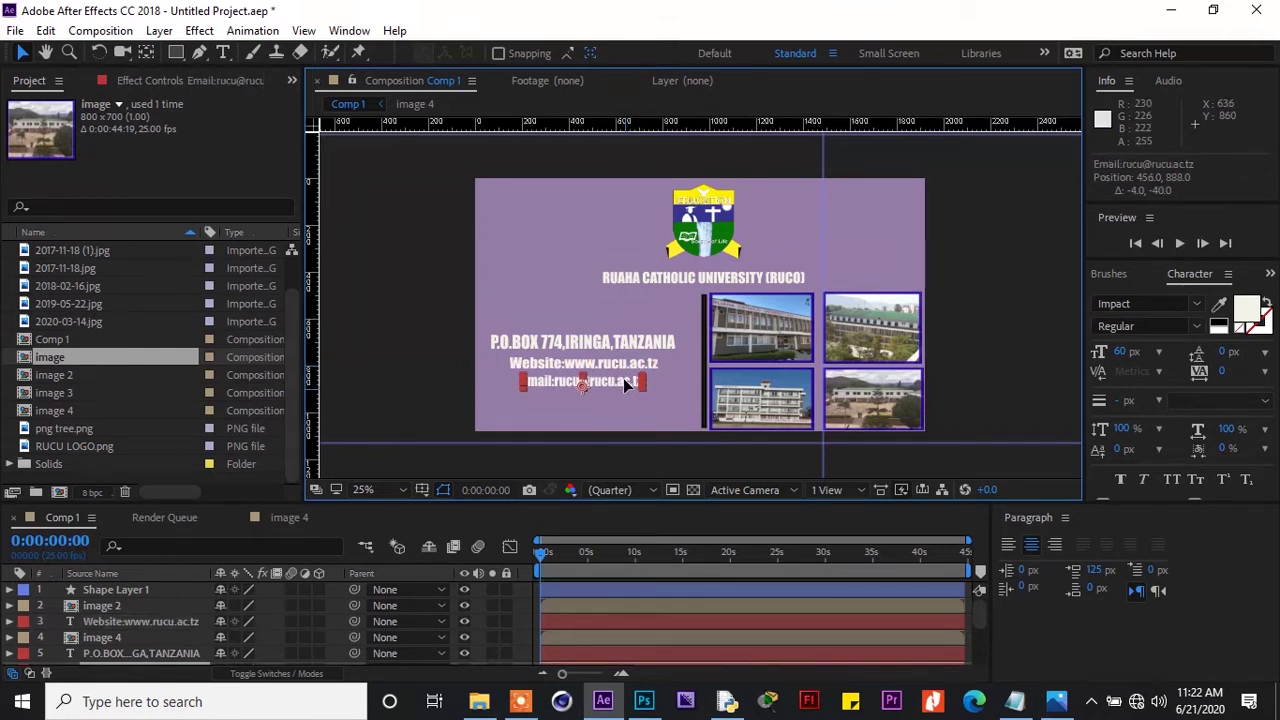
{"action": "left_click_drag", "start_coordinate": [623, 378], "coordinate": [627, 387]}
Stretch the Website line and the P.O.BOX address line wider
{"action": "left_click", "coordinate": [627, 367]}
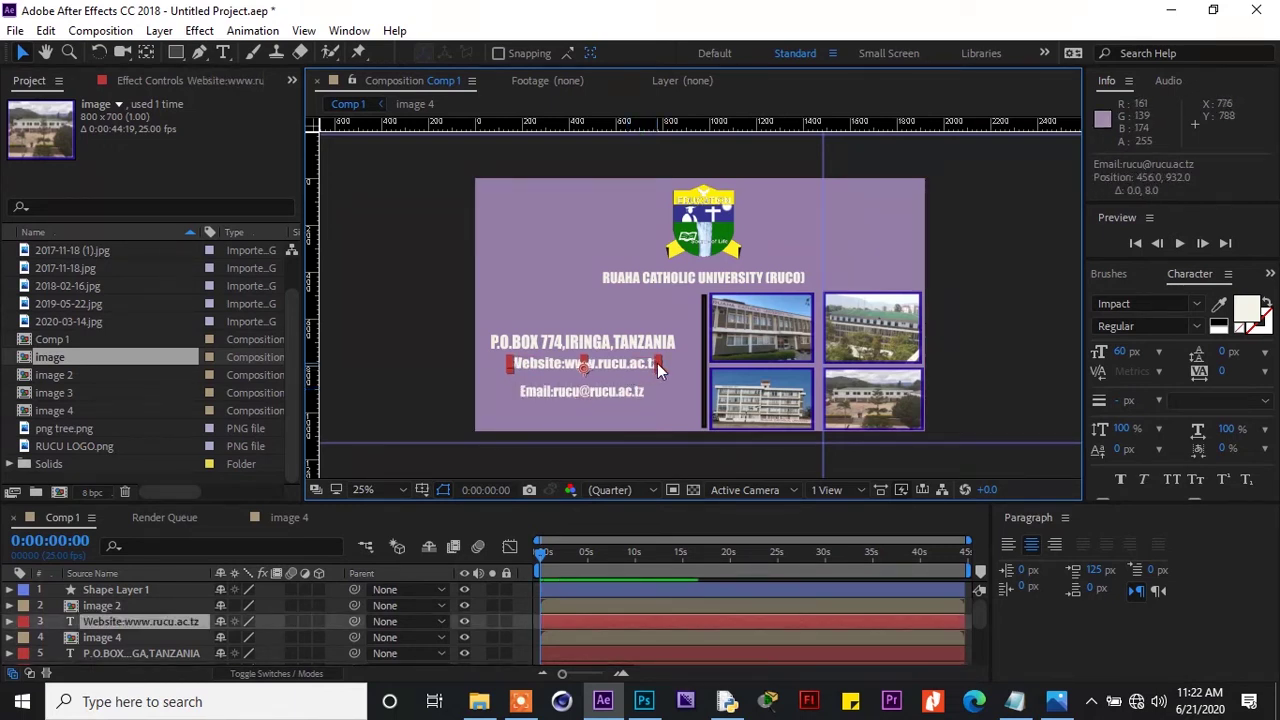
{"action": "left_click_drag", "start_coordinate": [657, 364], "coordinate": [660, 364]}
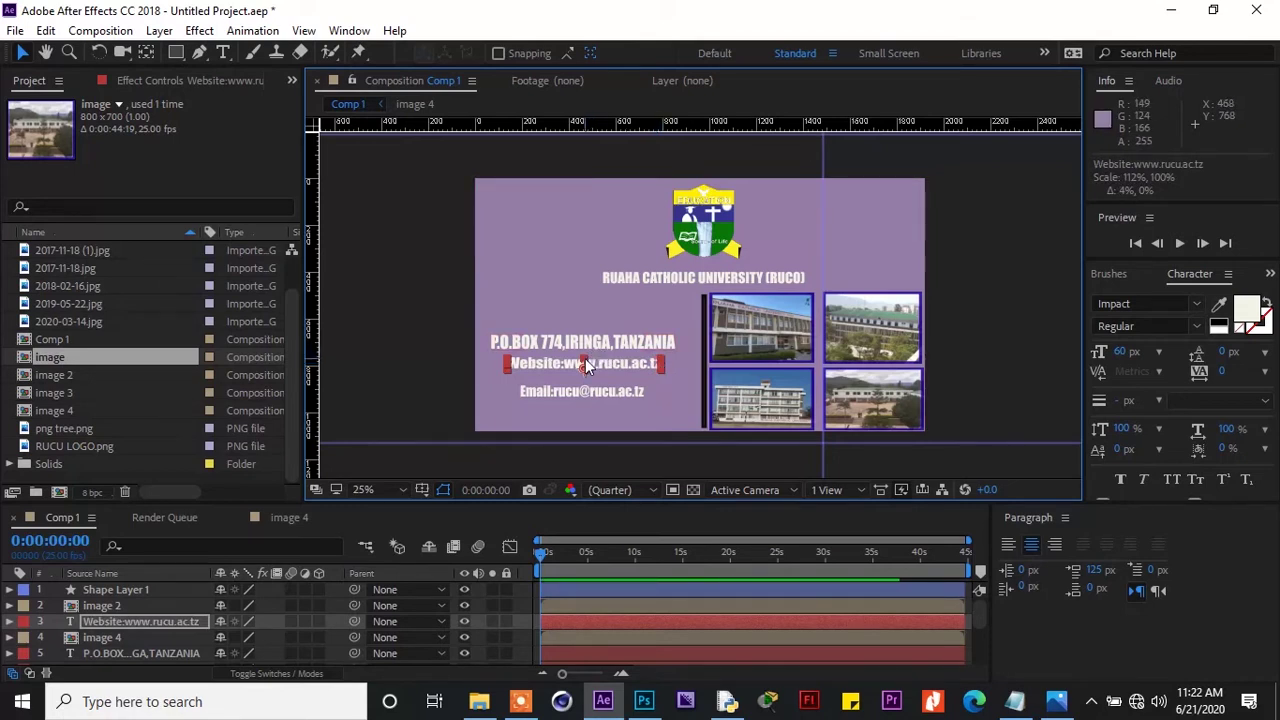
{"action": "left_click_drag", "start_coordinate": [587, 368], "coordinate": [596, 370]}
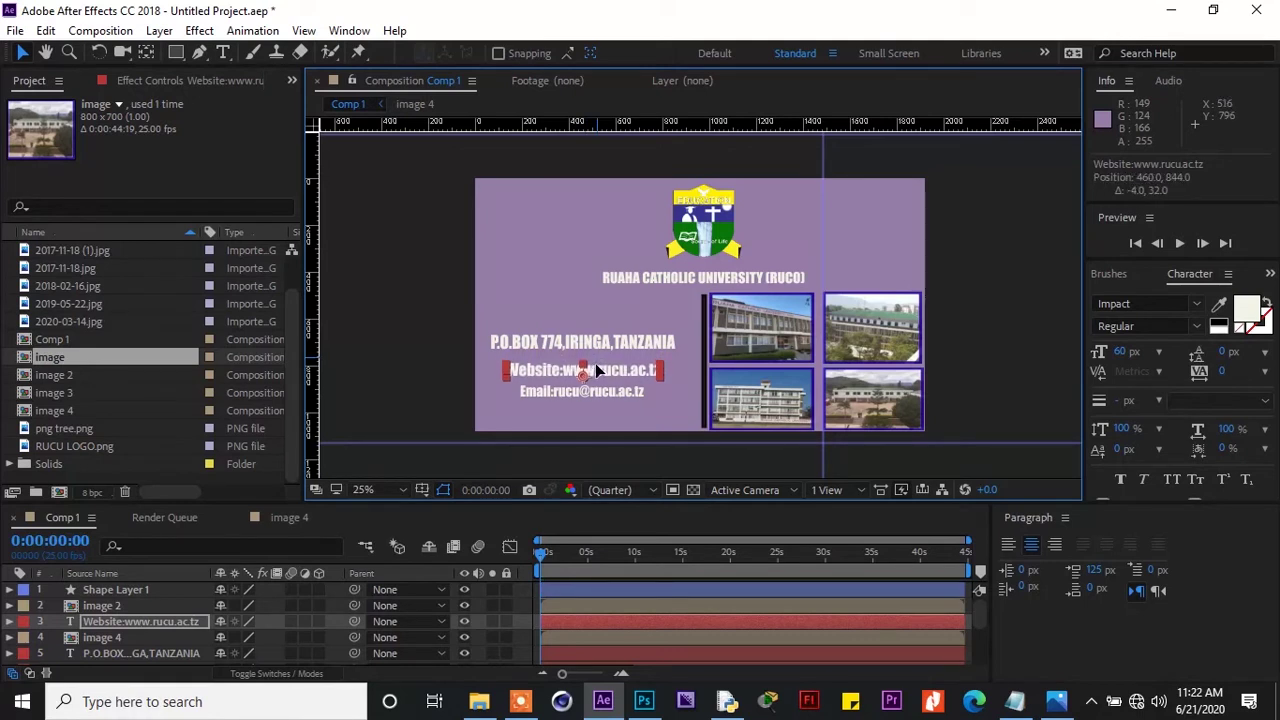
{"action": "left_click", "coordinate": [602, 345]}
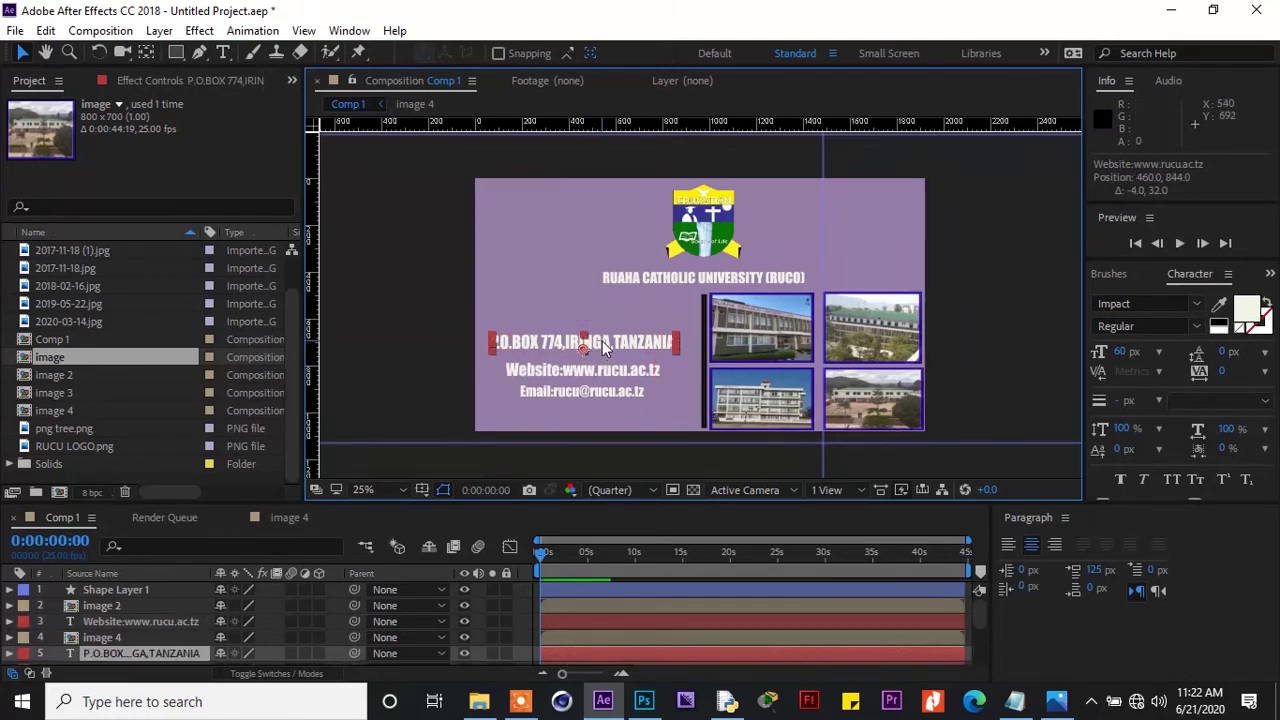
{"action": "left_click_drag", "start_coordinate": [675, 342], "coordinate": [643, 350]}
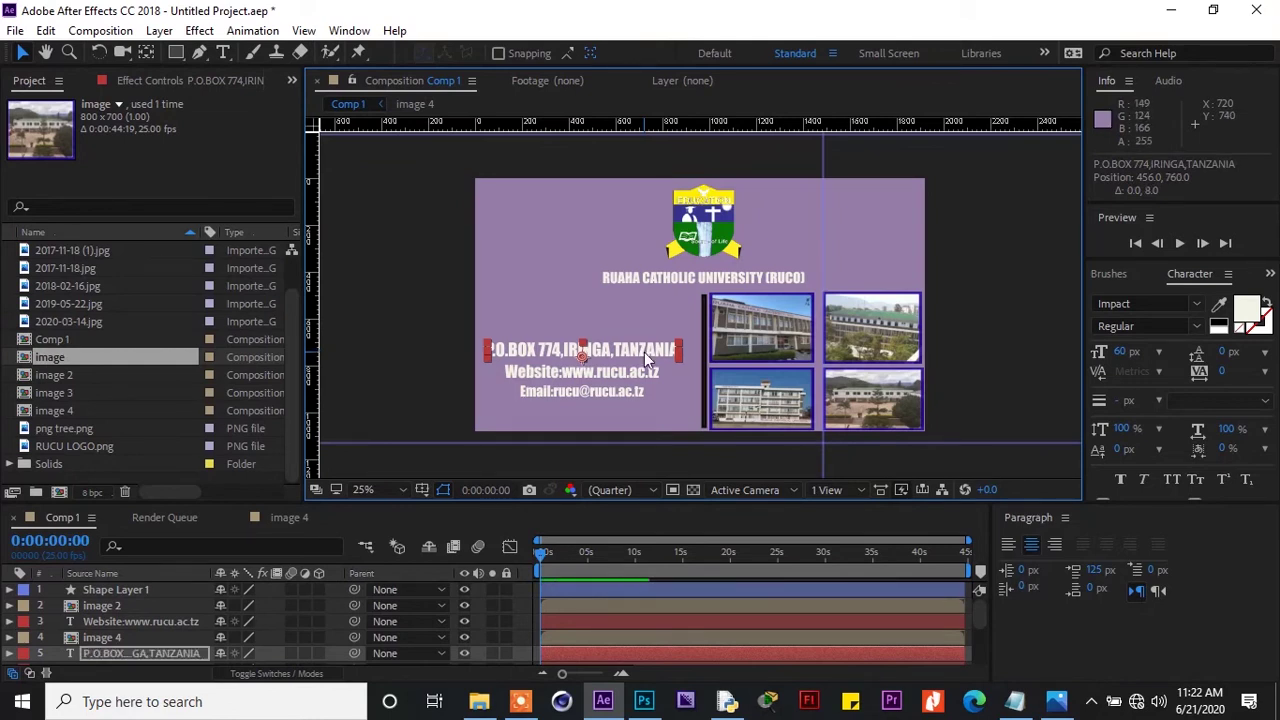
{"action": "left_click", "coordinate": [302, 31]}
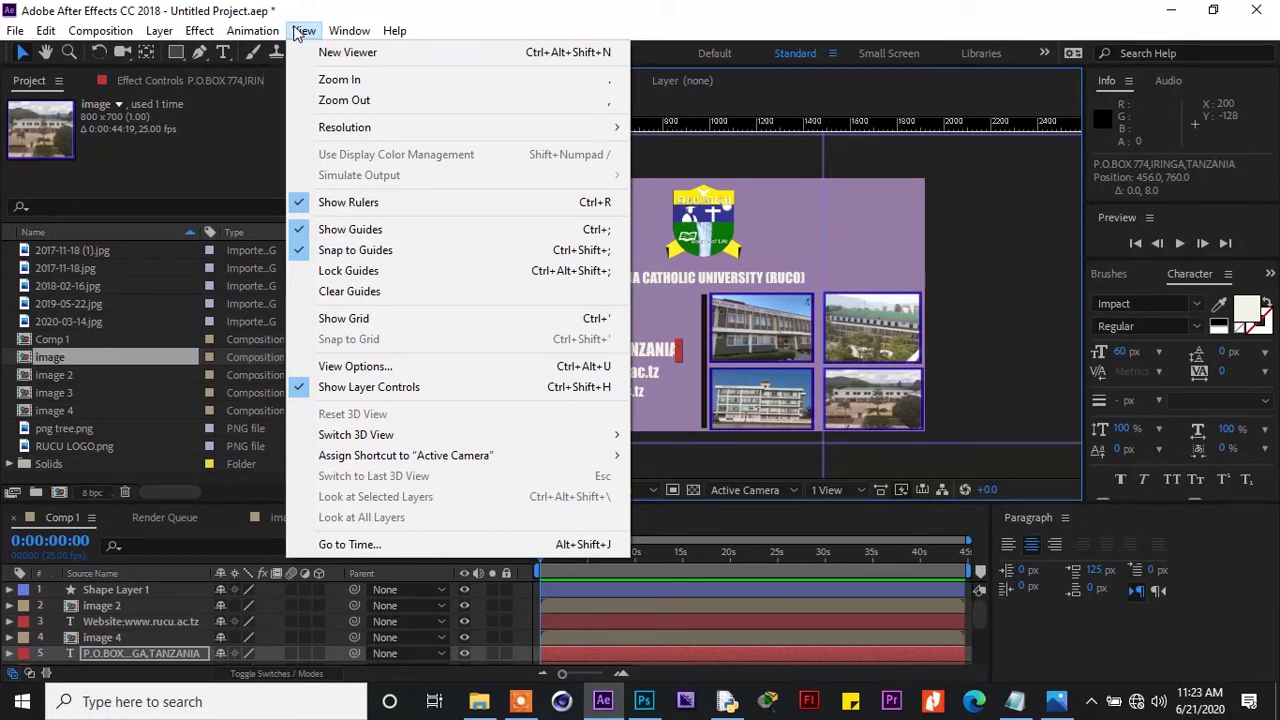
Scale the RUAHA CATHOLIC UNIVERSITY title to about 204%×166% so it spans the composition width
{"action": "left_click", "coordinate": [302, 31]}
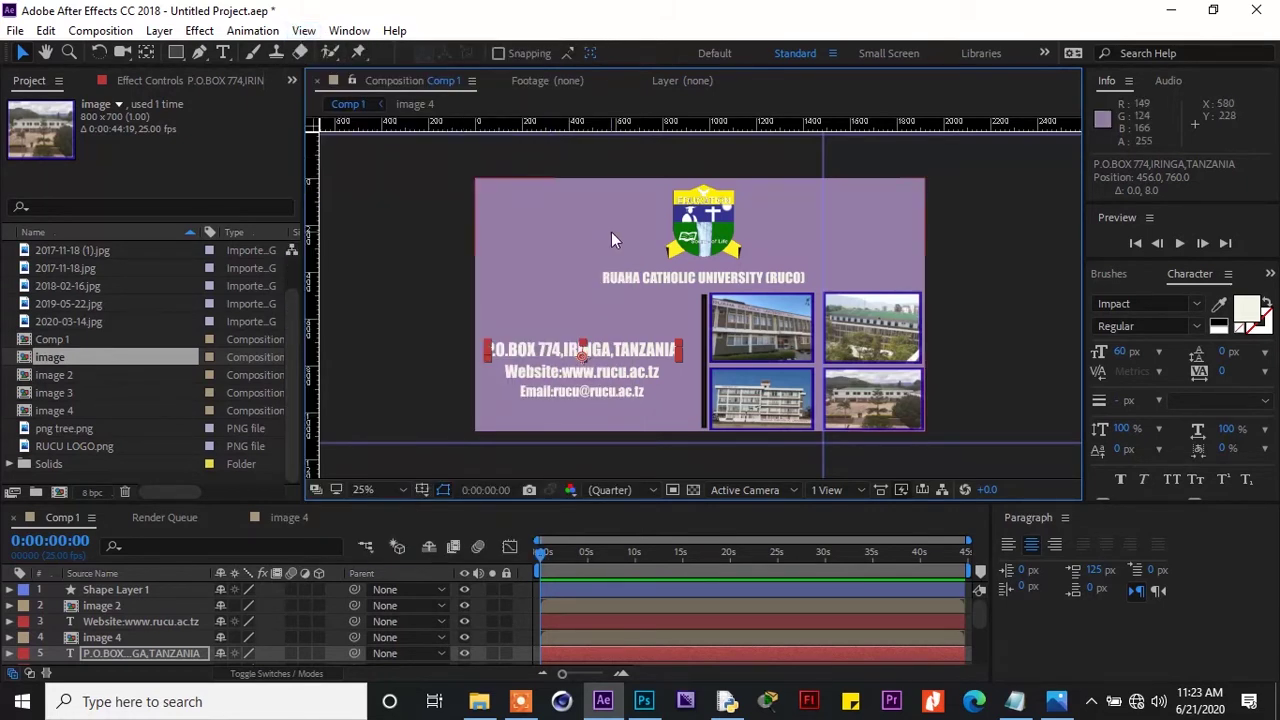
{"action": "left_click", "coordinate": [650, 277]}
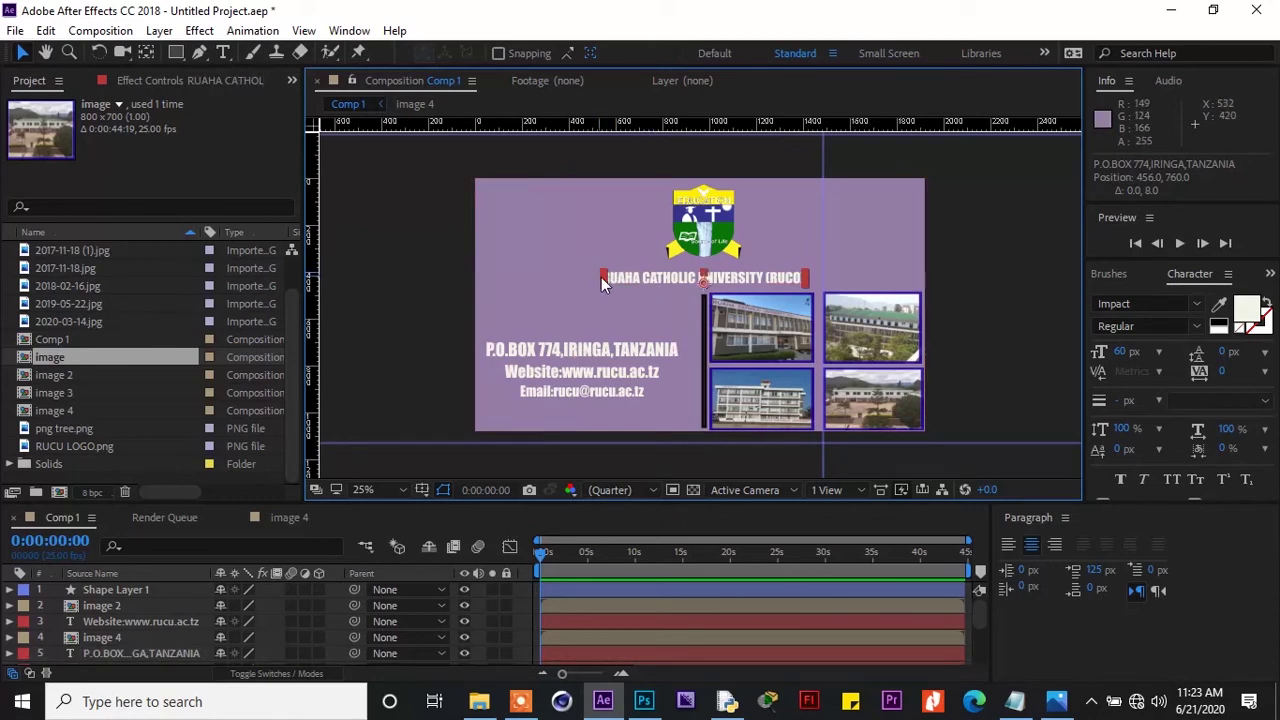
{"action": "left_click_drag", "start_coordinate": [604, 277], "coordinate": [518, 278]}
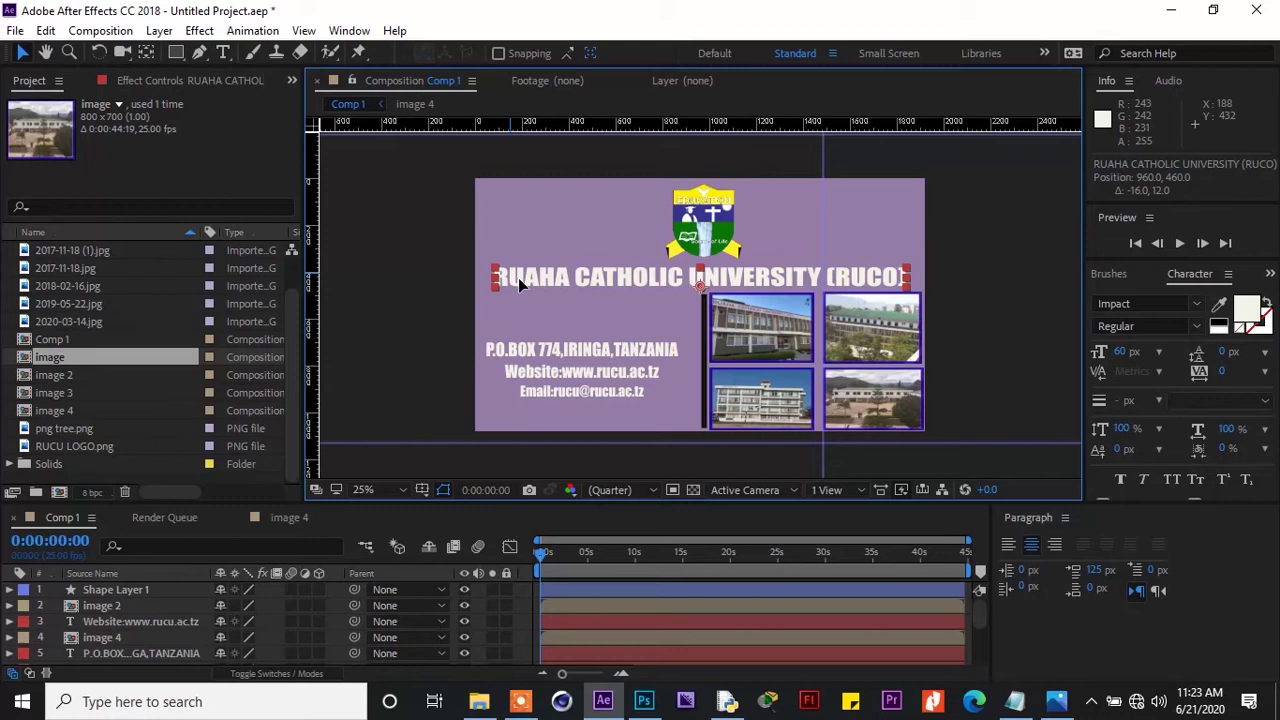
Enlarge the RUCU logo and nudge the P.O.BOX address line up two steps
{"action": "left_click", "coordinate": [686, 233]}
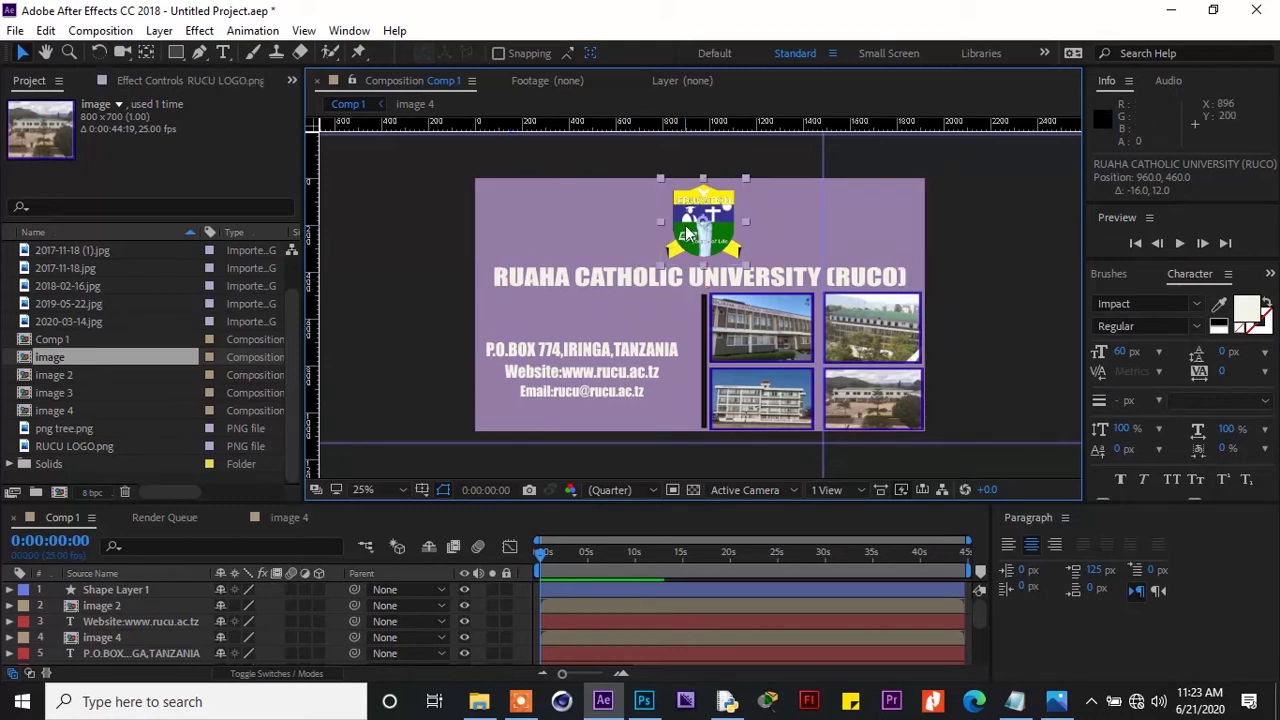
{"action": "left_click_drag", "start_coordinate": [660, 179], "coordinate": [665, 198]}
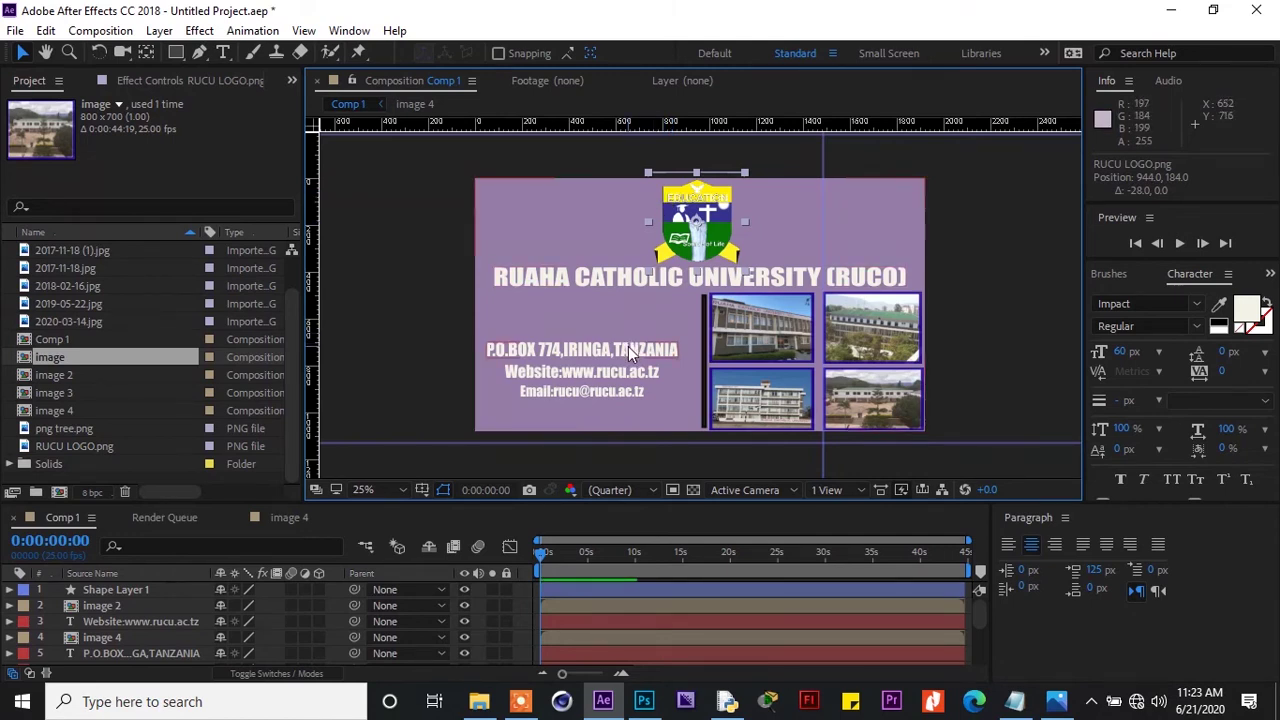
{"action": "left_click", "coordinate": [628, 353]}
{"action": "key", "text": "Up"}
{"action": "key", "text": "Up"}
{"action": "key", "text": "Up"}
{"action": "key", "text": "Up"}
{"action": "key", "text": "Up"}
{"action": "key", "text": "Up"}
{"action": "key", "text": "Up"}
{"action": "key", "text": "Up"}
{"action": "key", "text": "Up"}
{"action": "key", "text": "Up"}
{"action": "key", "text": "Up"}
{"action": "key", "text": "Up"}
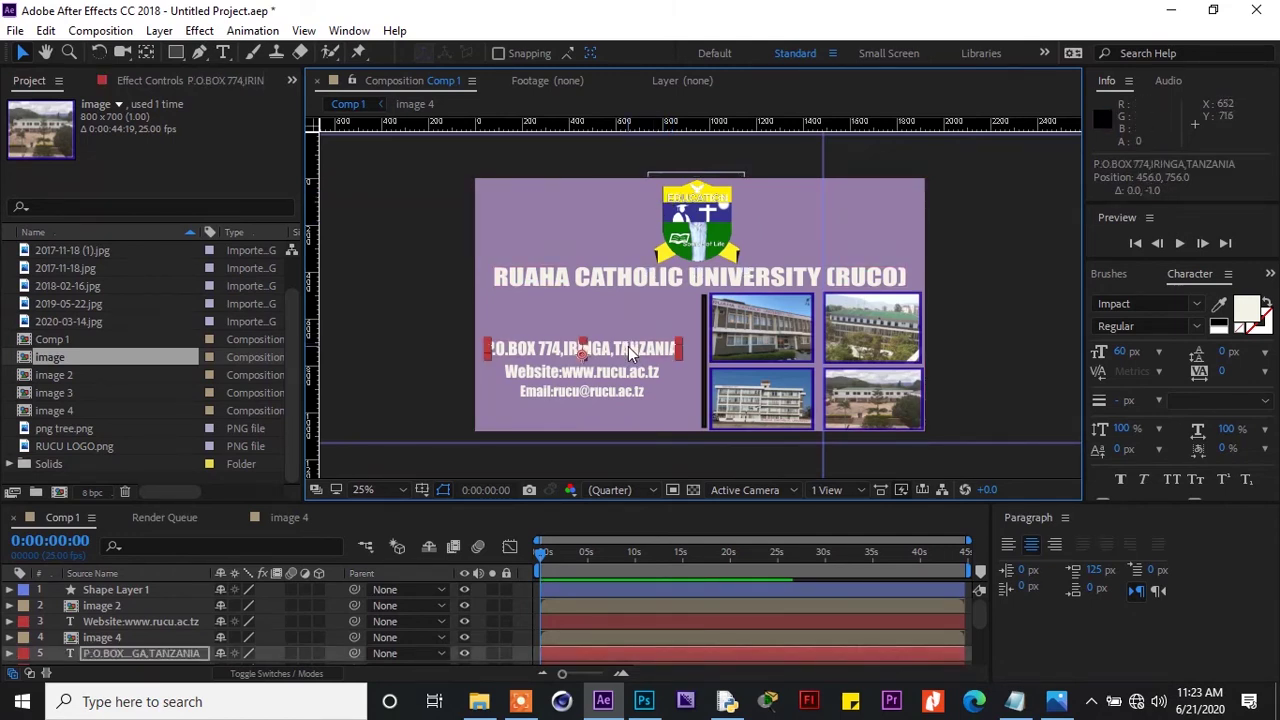
{"action": "key", "text": "Up"}
{"action": "key", "text": "Up"}
{"action": "key", "text": "Up"}
{"action": "key", "text": "Up"}
{"action": "key", "text": "Up"}
{"action": "key", "text": "Up"}
{"action": "key", "text": "Up"}
{"action": "key", "text": "Up"}
{"action": "key", "text": "Up"}
{"action": "key", "text": "Up"}
{"action": "key", "text": "Up"}
{"action": "key", "text": "Up"}
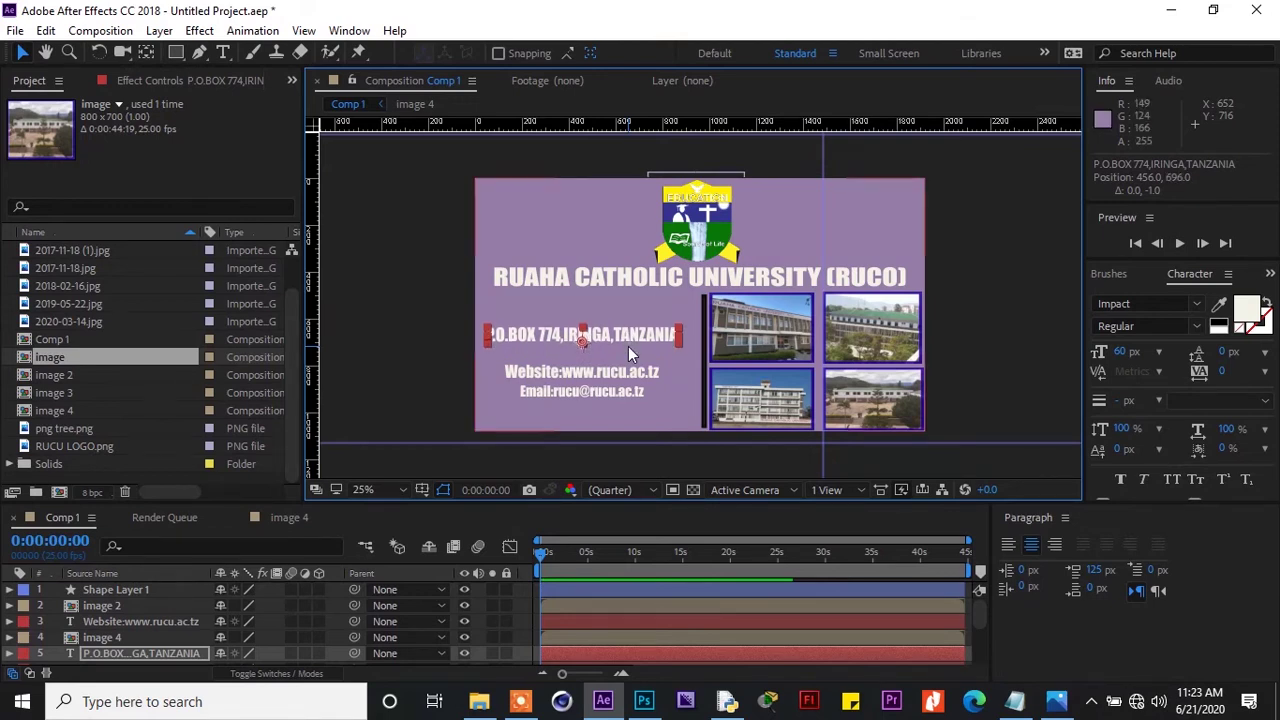
Nudge the Website and Email lines up so they stack tightly, with Email at 456, 888
{"action": "left_click", "coordinate": [628, 377]}
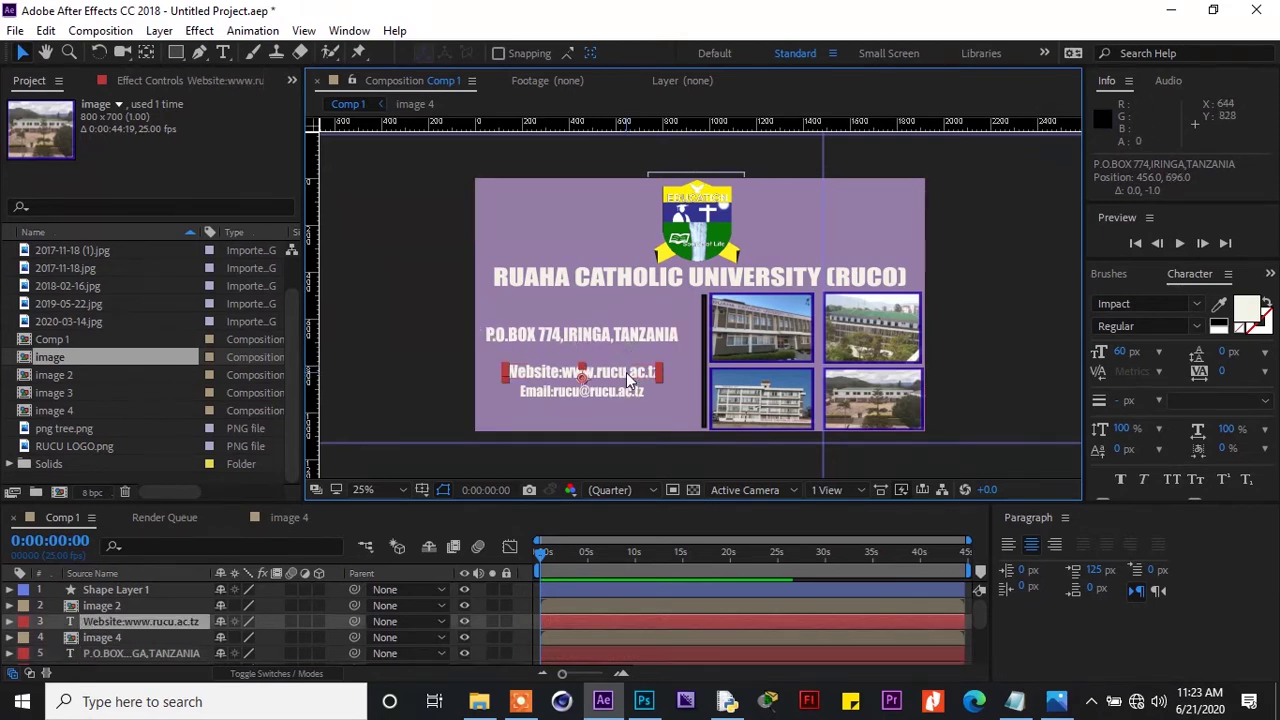
{"action": "key", "text": "Up"}
{"action": "key", "text": "Up"}
{"action": "key", "text": "Up"}
{"action": "key", "text": "Up"}
{"action": "key", "text": "Up"}
{"action": "key", "text": "Up"}
{"action": "key", "text": "Up"}
{"action": "key", "text": "Up"}
{"action": "key", "text": "Up"}
{"action": "key", "text": "Up"}
{"action": "key", "text": "Up"}
{"action": "key", "text": "Up"}
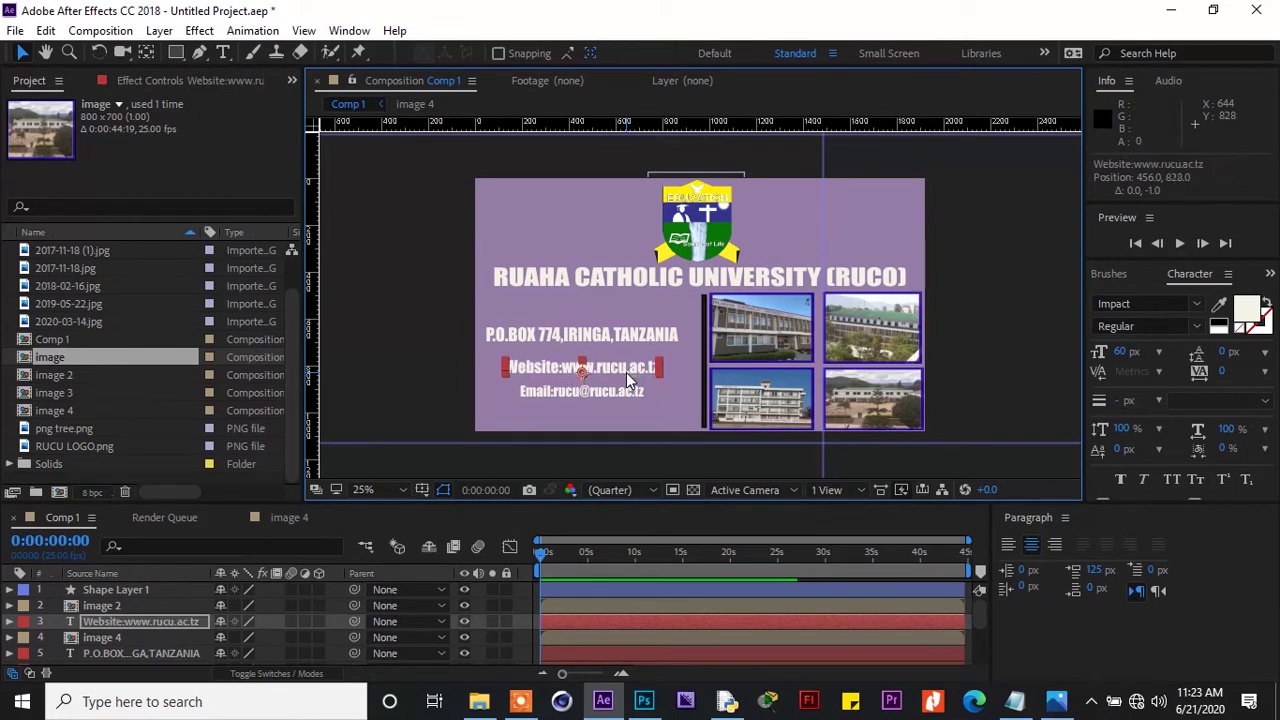
{"action": "key", "text": "Up"}
{"action": "key", "text": "Up"}
{"action": "key", "text": "Up"}
{"action": "key", "text": "Up"}
{"action": "key", "text": "Up"}
{"action": "key", "text": "Up"}
{"action": "key", "text": "Up"}
{"action": "key", "text": "Up"}
{"action": "key", "text": "Up"}
{"action": "key", "text": "Up"}
{"action": "key", "text": "Up"}
{"action": "key", "text": "Up"}
{"action": "key", "text": "Up"}
{"action": "key", "text": "Up"}
{"action": "key", "text": "Up"}
{"action": "key", "text": "Up"}
{"action": "key", "text": "Up"}
{"action": "key", "text": "Up"}
{"action": "key", "text": "Up"}
{"action": "key", "text": "Up"}
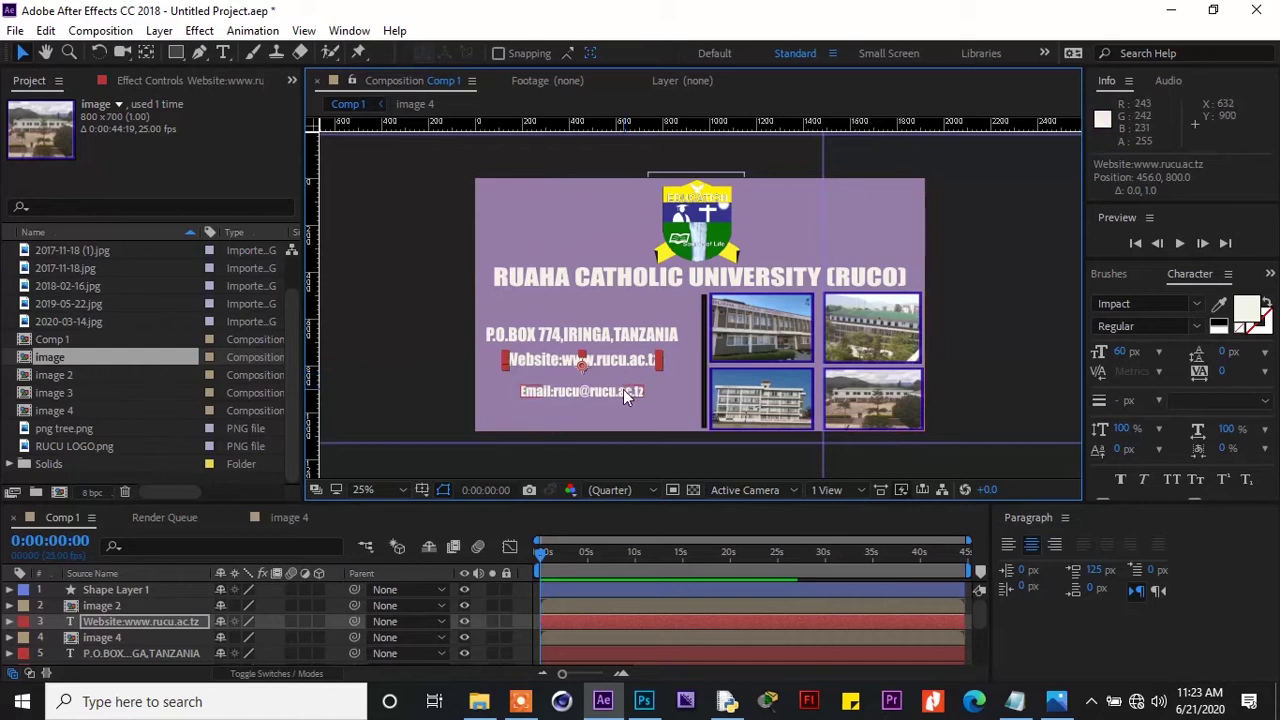
{"action": "left_click", "coordinate": [623, 389]}
{"action": "key", "text": "Up"}
{"action": "key", "text": "Up"}
{"action": "key", "text": "Up"}
{"action": "key", "text": "Up"}
{"action": "key", "text": "Up"}
{"action": "key", "text": "Up"}
{"action": "key", "text": "Up"}
{"action": "key", "text": "Up"}
{"action": "key", "text": "Up"}
{"action": "key", "text": "Up"}
{"action": "key", "text": "Up"}
{"action": "key", "text": "Up"}
{"action": "key", "text": "Up"}
{"action": "key", "text": "Up"}
{"action": "key", "text": "Up"}
{"action": "key", "text": "Up"}
{"action": "key", "text": "Up"}
{"action": "key", "text": "Up"}
{"action": "key", "text": "Up"}
{"action": "key", "text": "Up"}
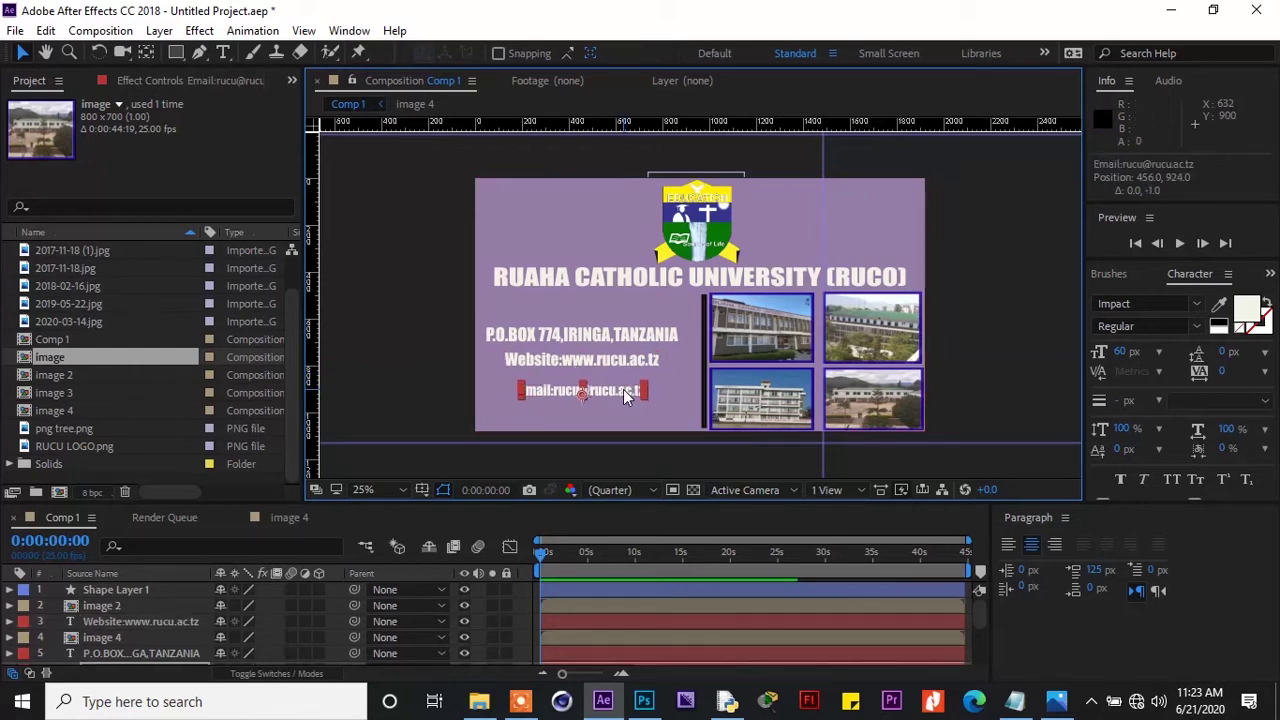
{"action": "key", "text": "Up"}
{"action": "key", "text": "Up"}
{"action": "key", "text": "Up"}
{"action": "key", "text": "Up"}
{"action": "key", "text": "Up"}
{"action": "key", "text": "Up"}
{"action": "key", "text": "Up"}
{"action": "key", "text": "Up"}
{"action": "key", "text": "Up"}
{"action": "key", "text": "Up"}
{"action": "key", "text": "Up"}
{"action": "key", "text": "Up"}
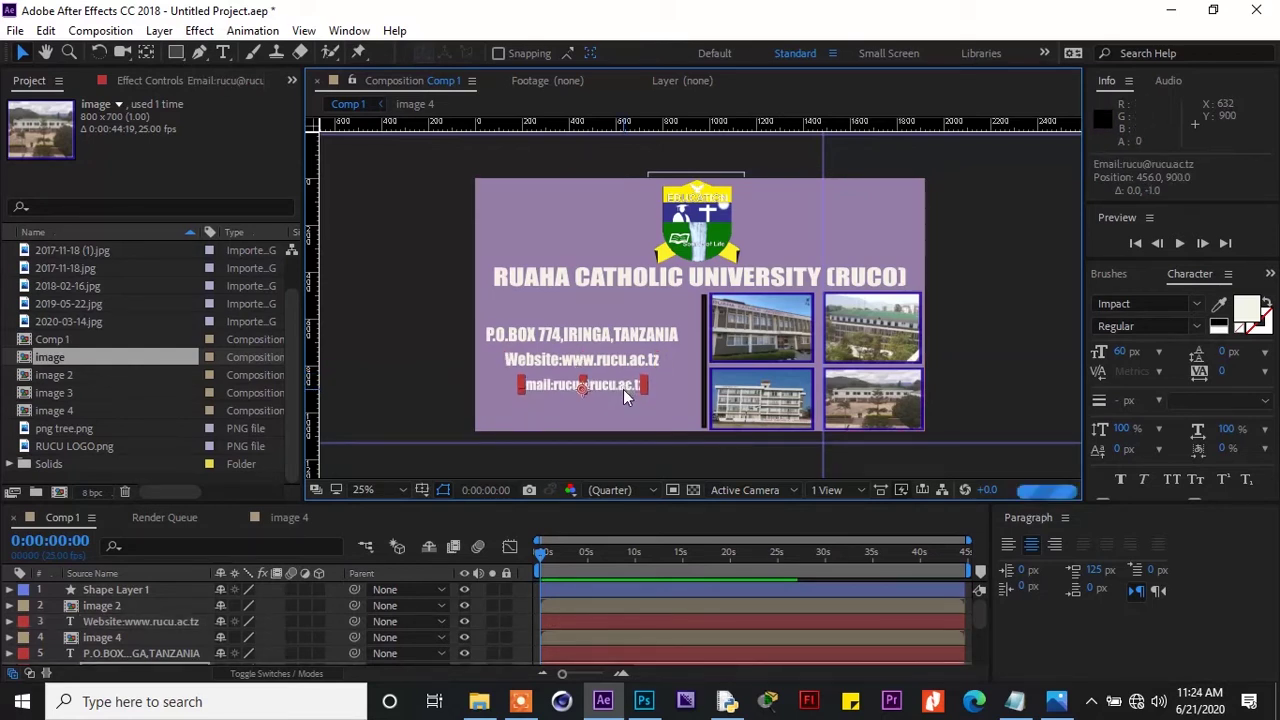
{"action": "key", "text": "Up"}
{"action": "key", "text": "Up"}
{"action": "key", "text": "Up"}
{"action": "key", "text": "Up"}
{"action": "key", "text": "Up"}
{"action": "key", "text": "Up"}
{"action": "key", "text": "Up"}
{"action": "key", "text": "Up"}
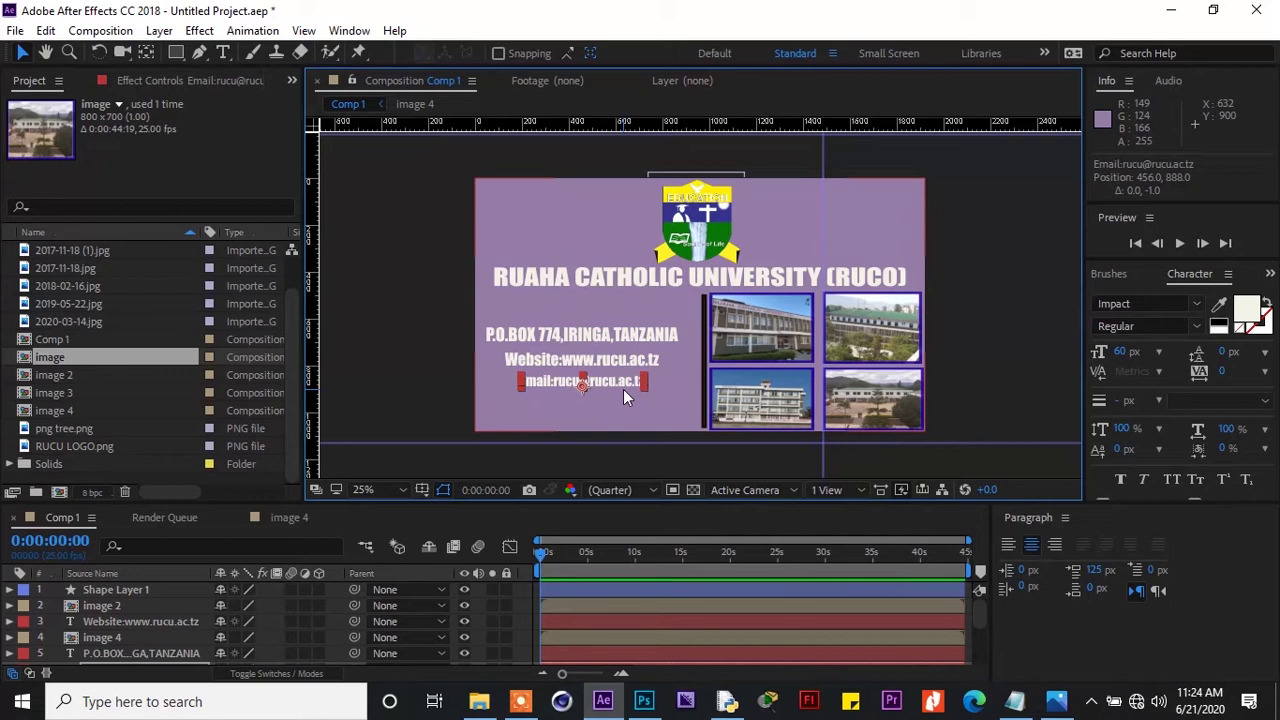
Give the university title a bright yellow fill, FBE104
{"action": "left_click", "coordinate": [890, 287]}
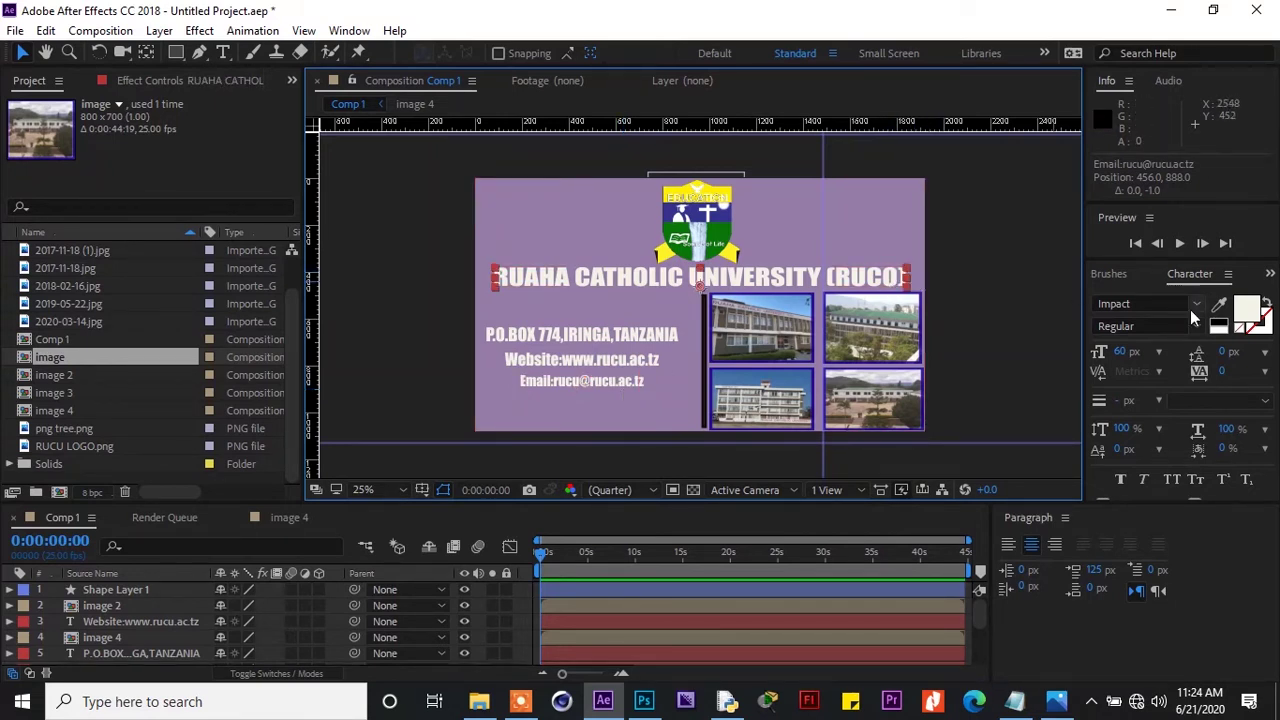
{"action": "left_click", "coordinate": [1248, 311]}
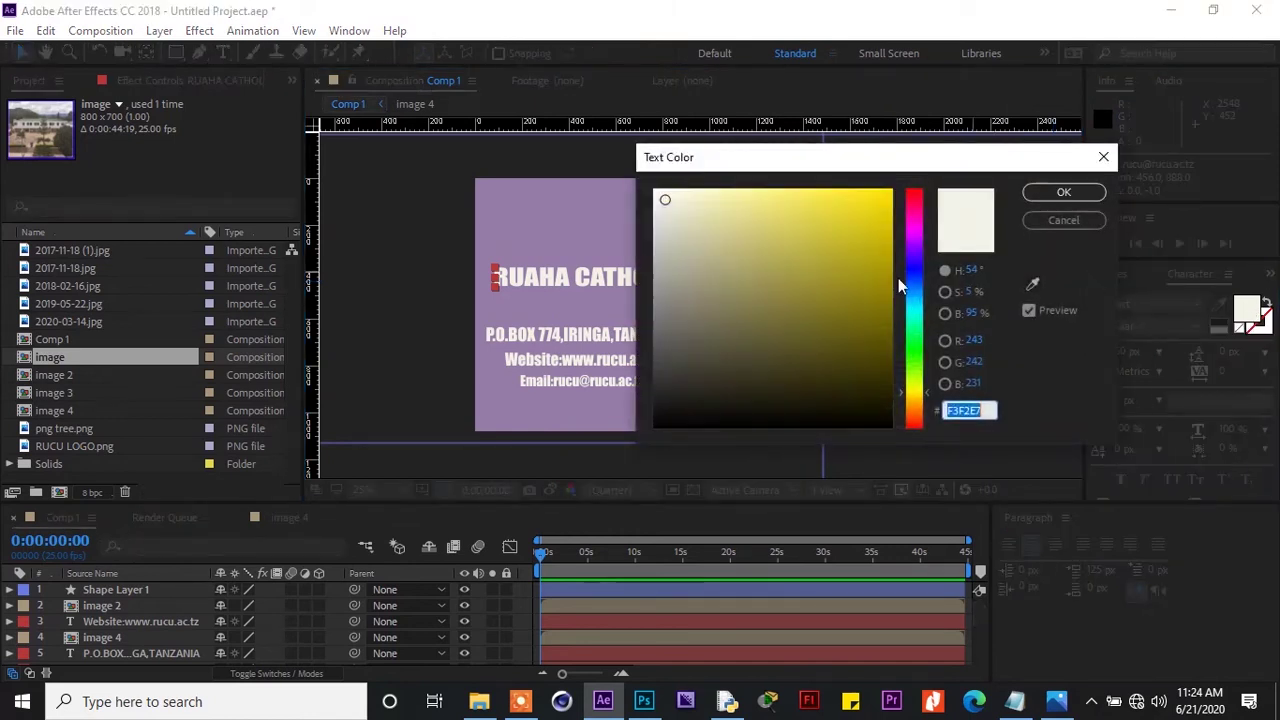
{"action": "left_click", "coordinate": [916, 398]}
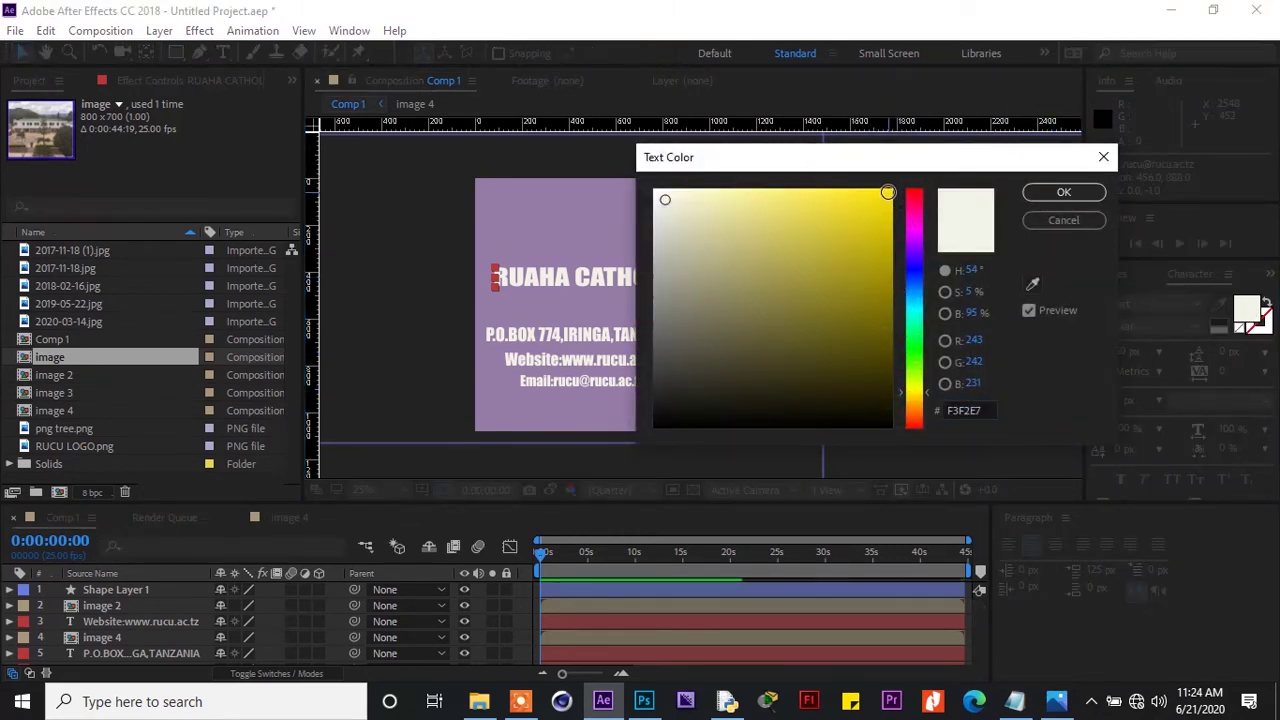
{"action": "left_click", "coordinate": [888, 193]}
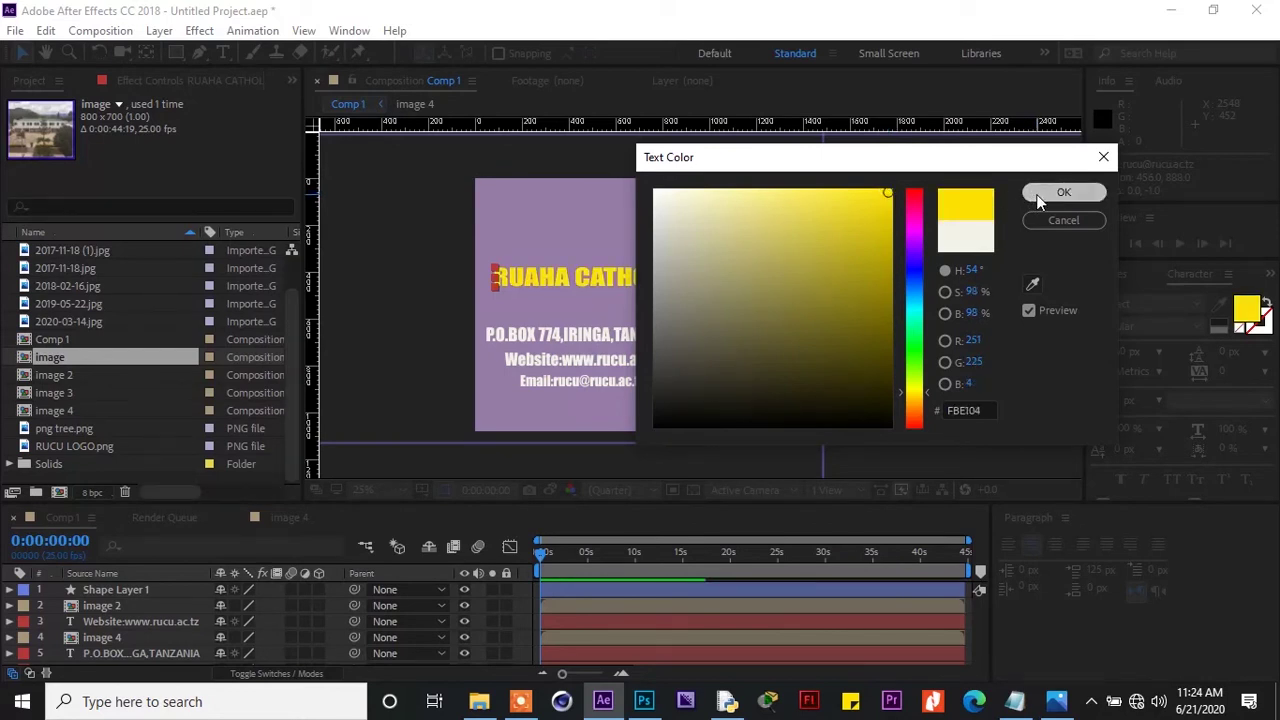
{"action": "left_click", "coordinate": [1034, 195]}
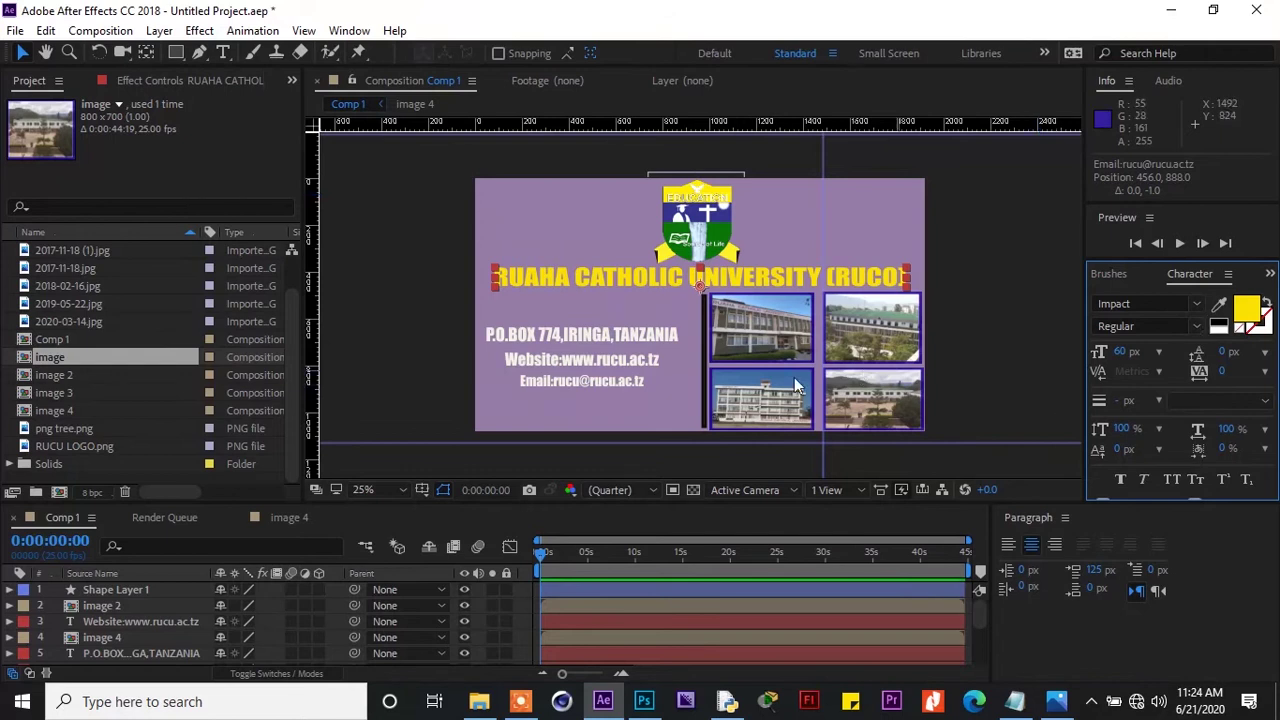
Select the P.O.BOX address layer and bring up the Effects & Presets panel
{"action": "left_click", "coordinate": [605, 340]}
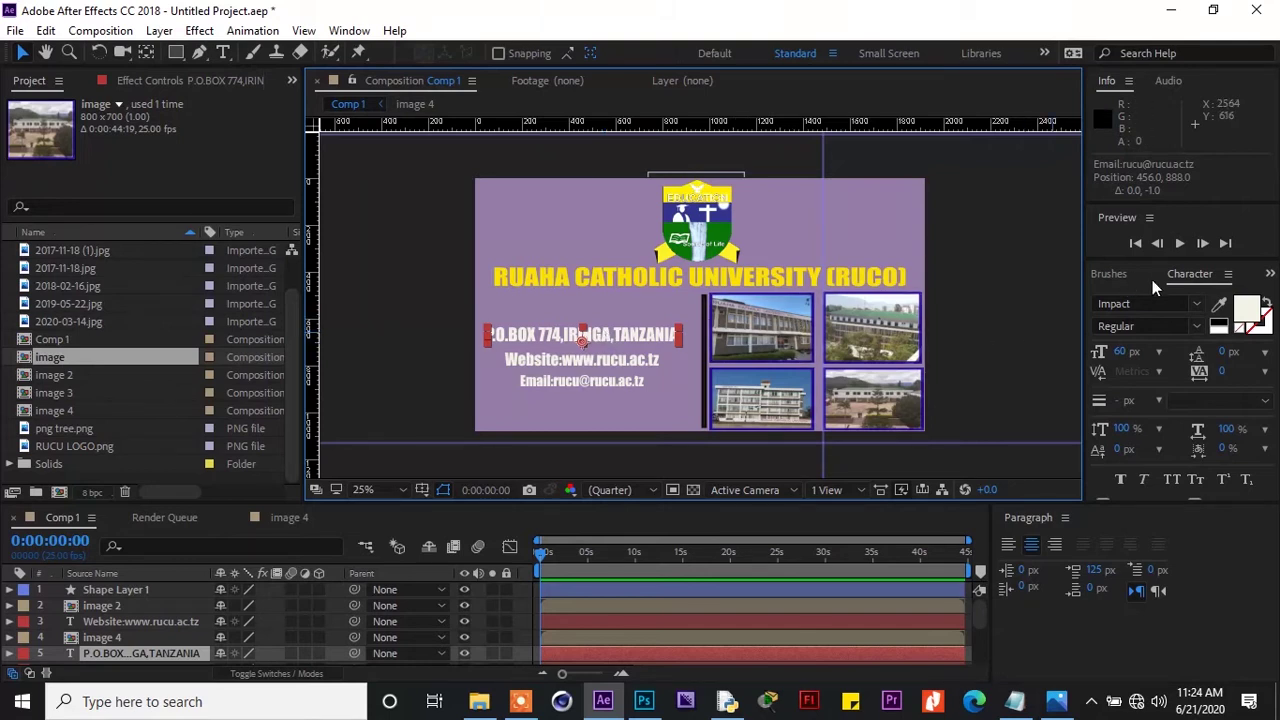
{"action": "left_click", "coordinate": [1270, 276]}
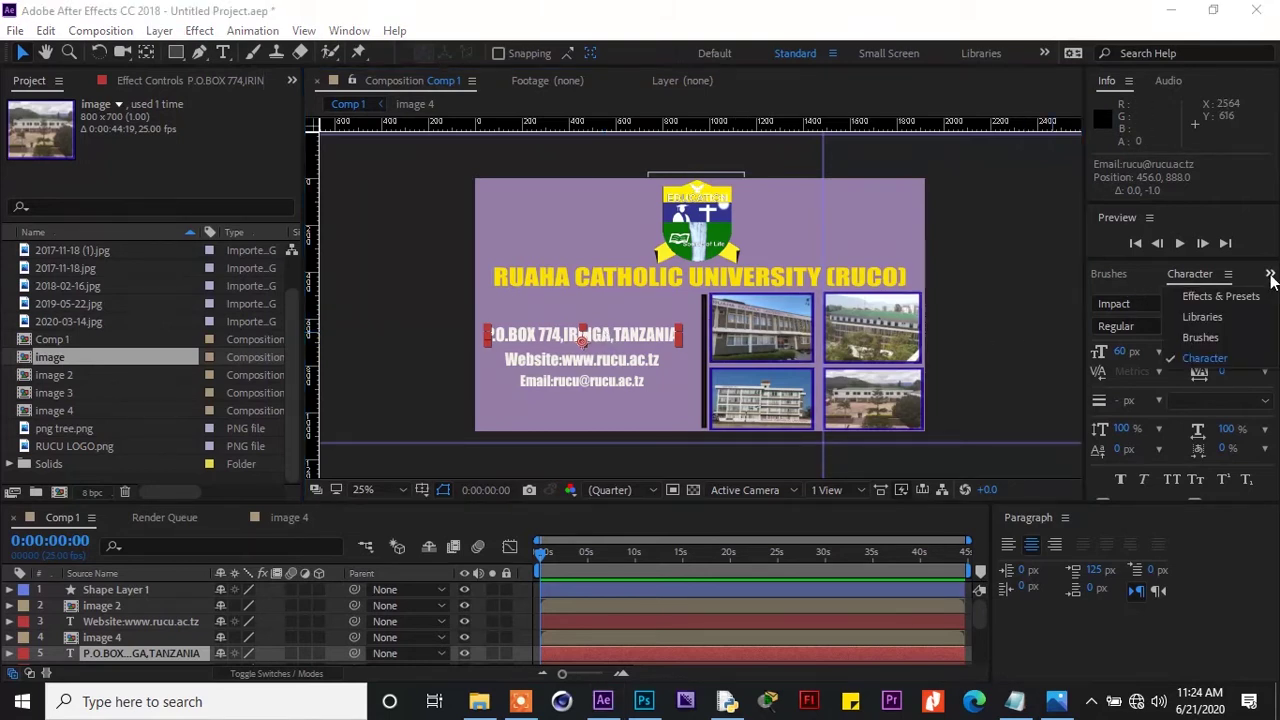
{"action": "left_click", "coordinate": [1235, 298]}
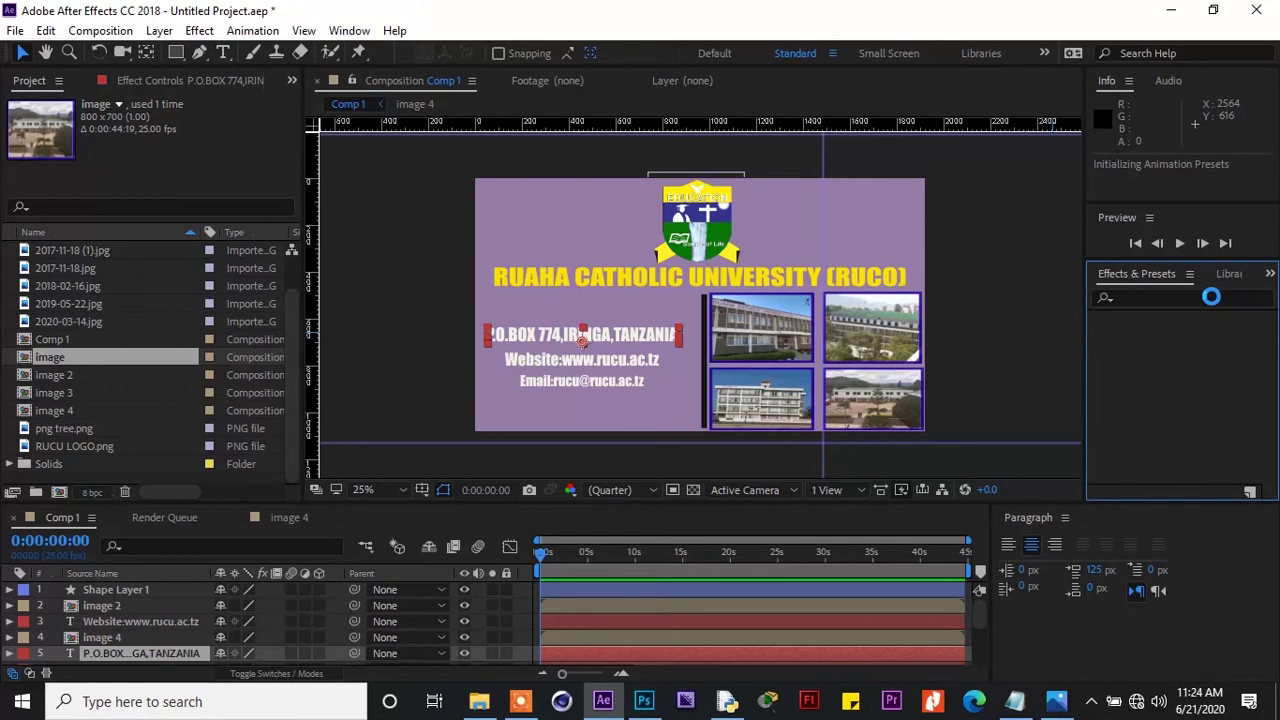
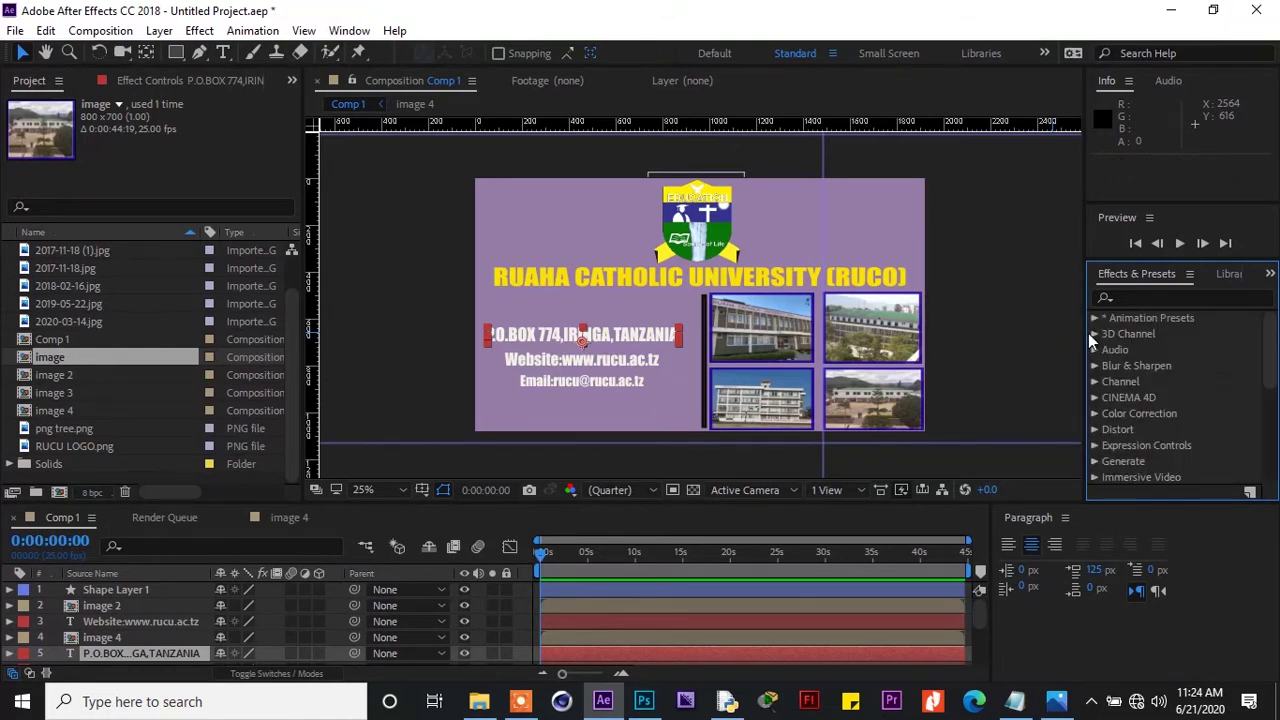
Apply Drop Shadow to the P.O.BOX address layer and set its Opacity to 57%
{"action": "left_click", "coordinate": [1124, 298]}
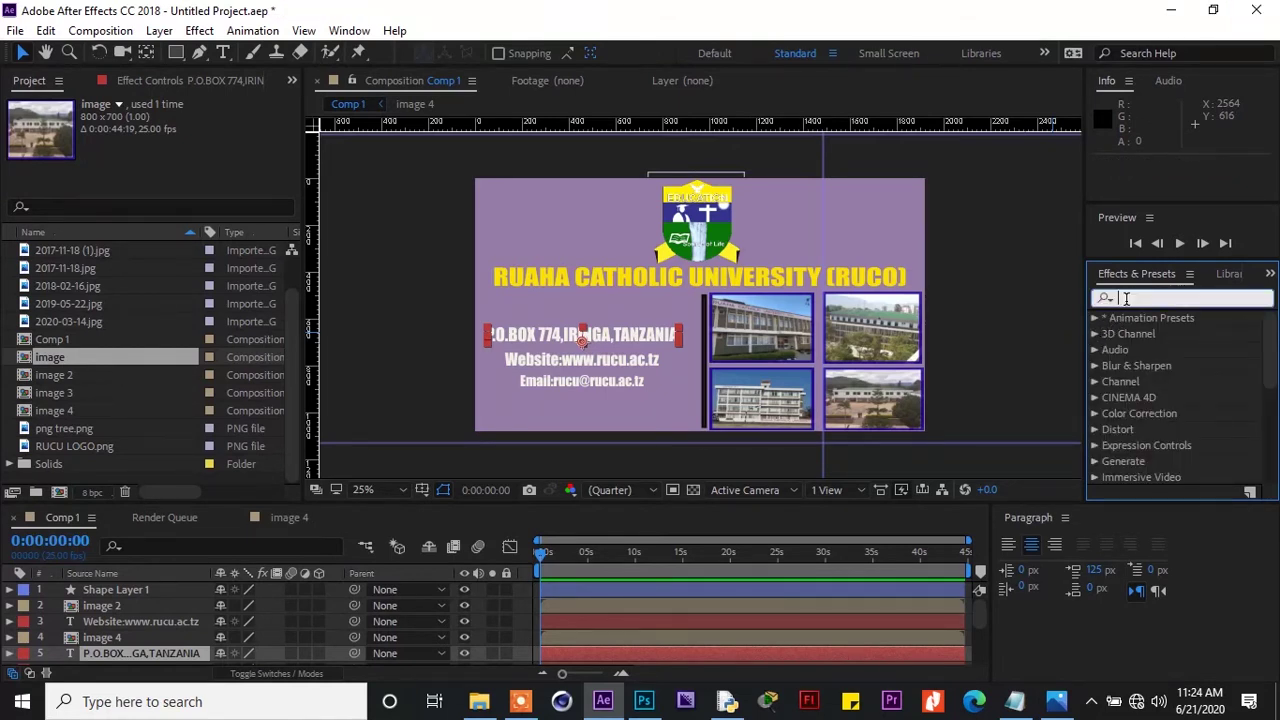
{"action": "type", "text": "dro"}
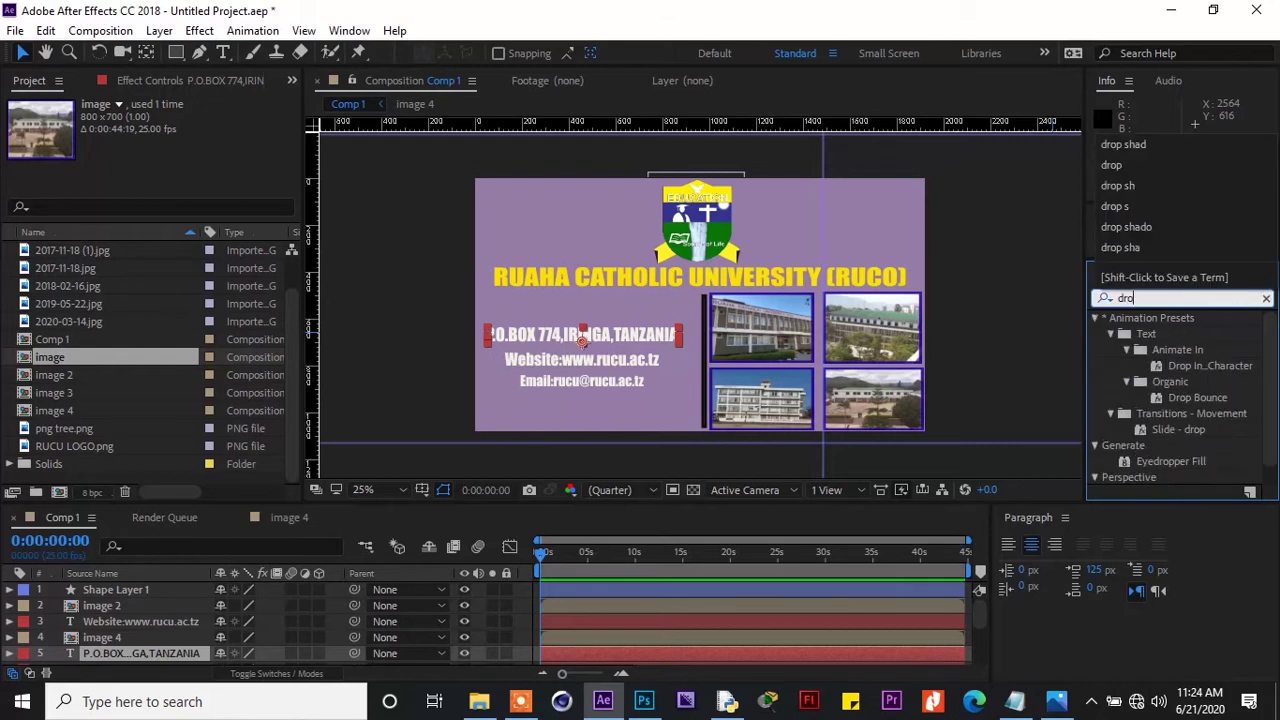
{"action": "type", "text": "p shad"}
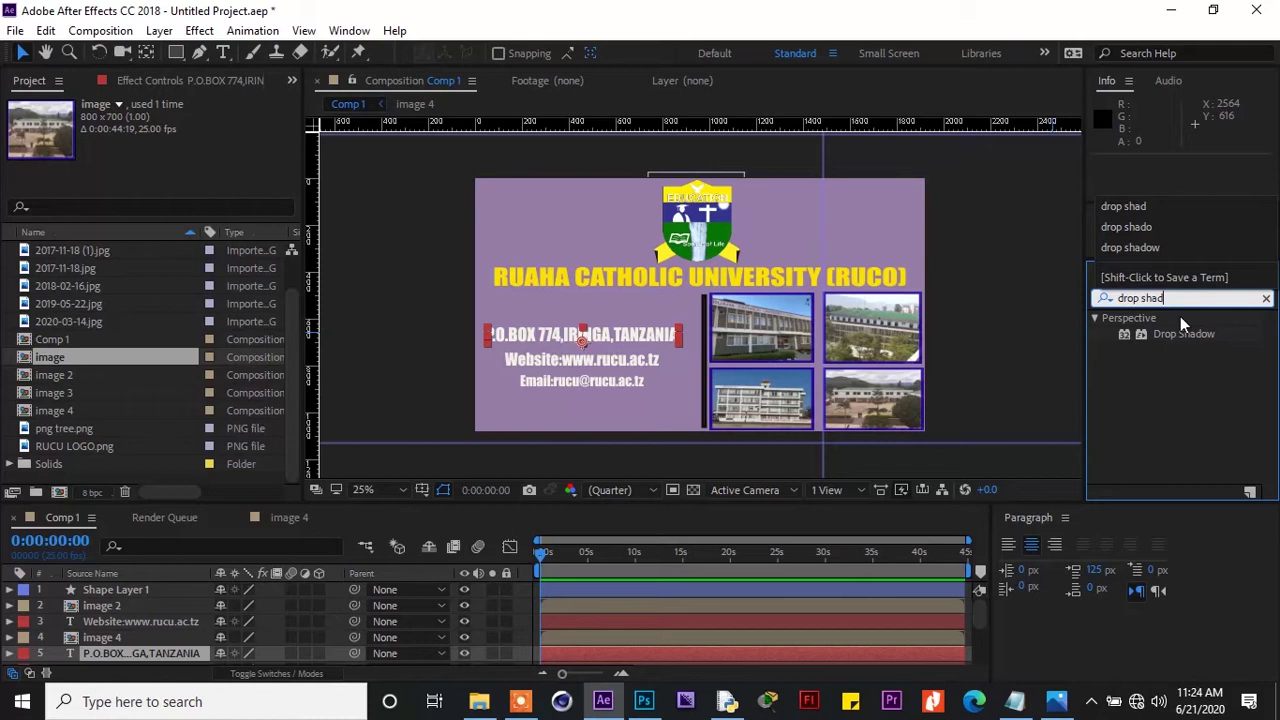
{"action": "left_click", "coordinate": [1197, 335]}
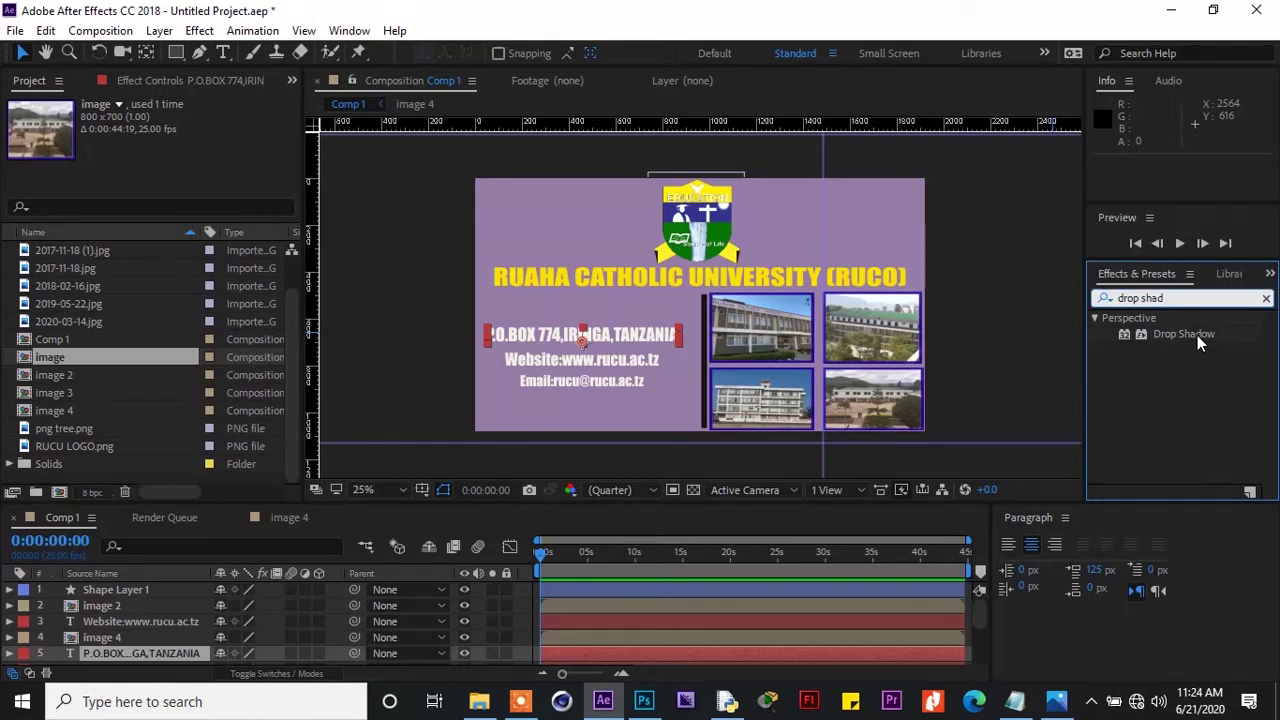
{"action": "double_click", "coordinate": [1197, 335]}
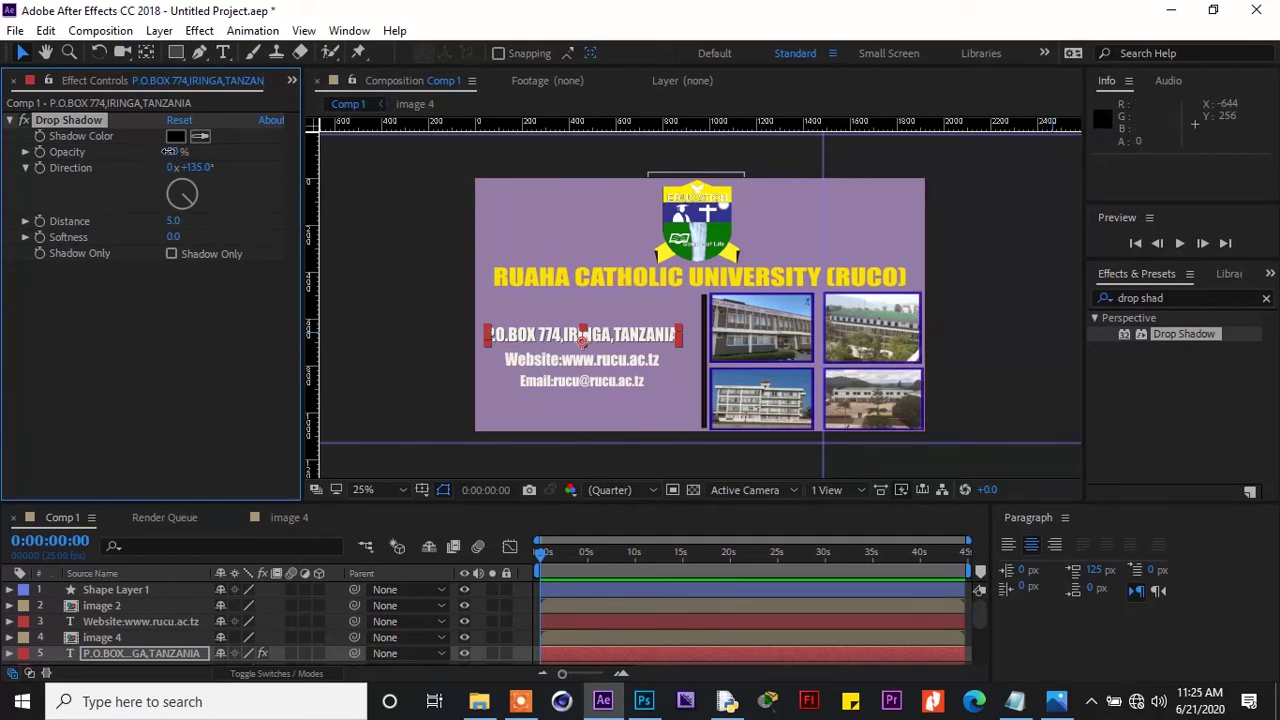
{"action": "left_click_drag", "start_coordinate": [180, 152], "coordinate": [190, 158]}
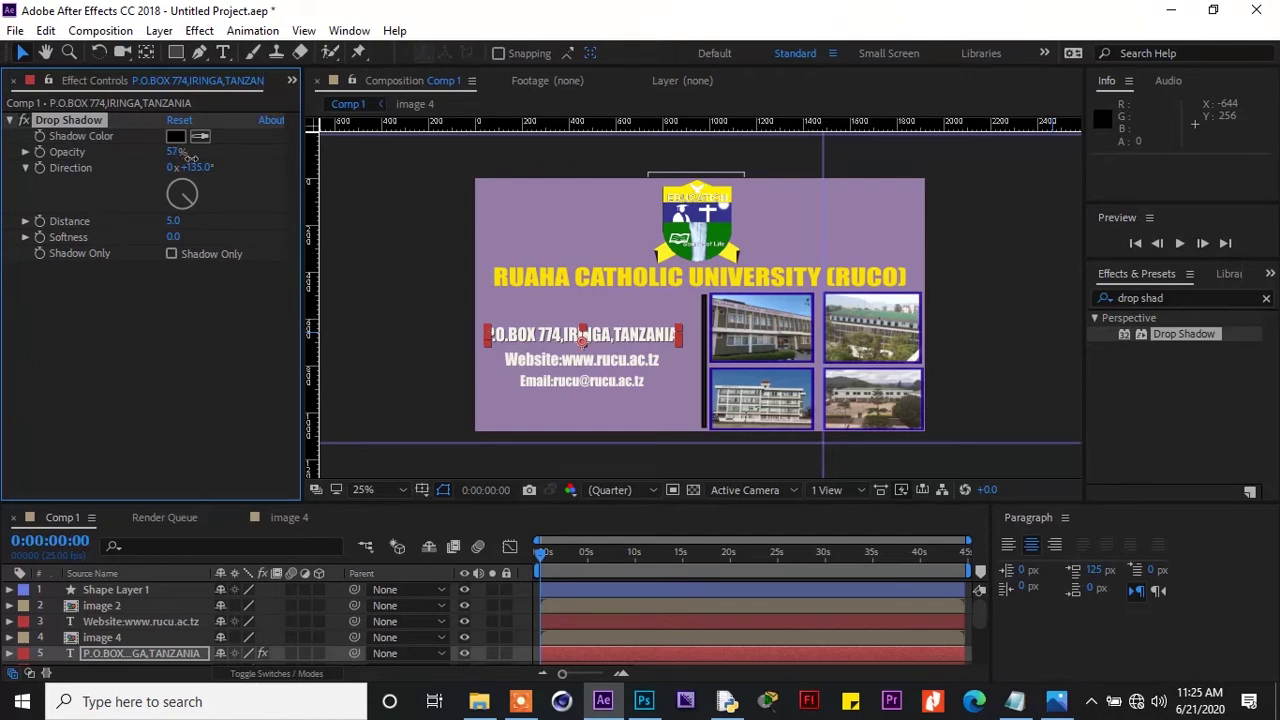
Add Drop Shadow effects to the Website and Email text layers
{"action": "left_click", "coordinate": [538, 371]}
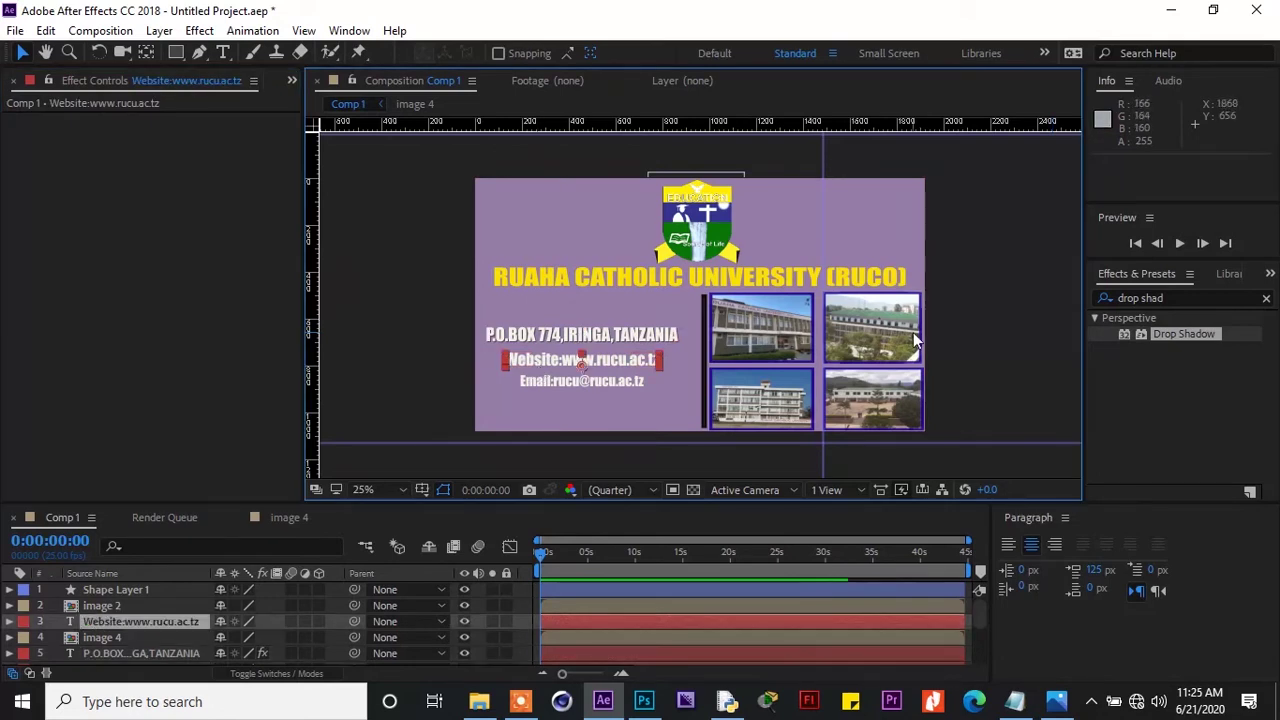
{"action": "double_click", "coordinate": [1191, 333]}
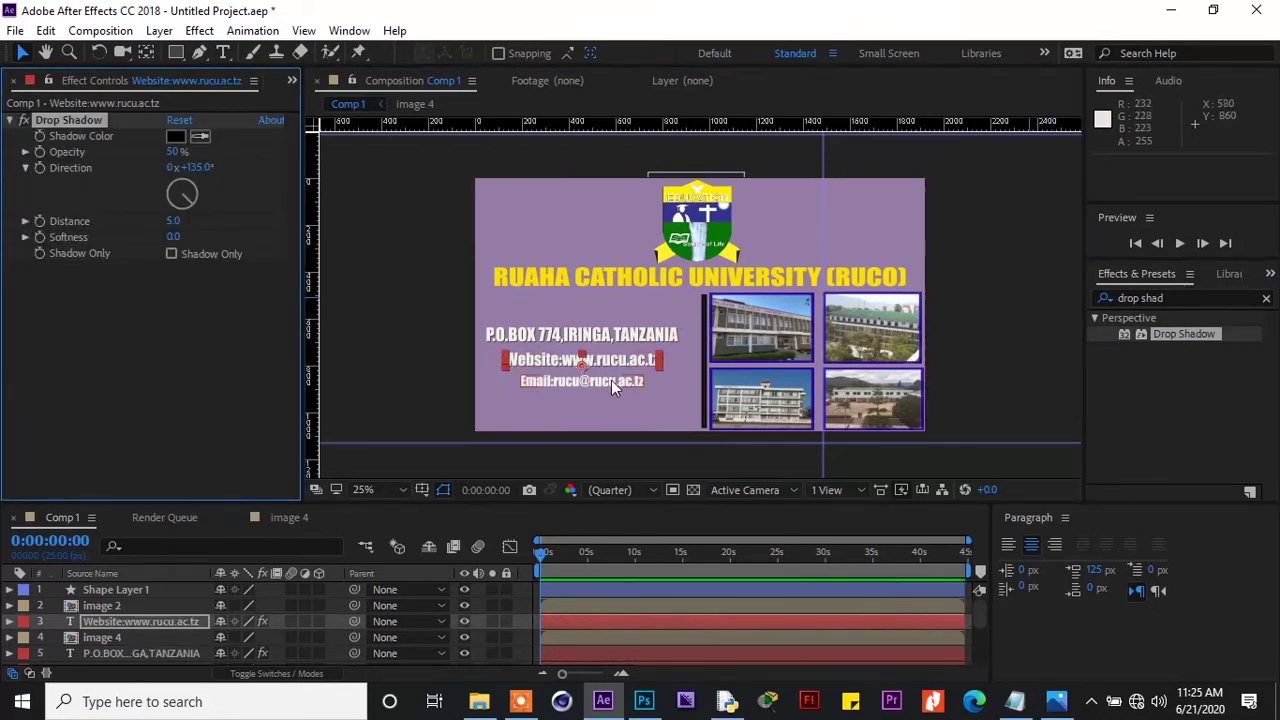
{"action": "left_click", "coordinate": [611, 380]}
{"action": "double_click", "coordinate": [1191, 334]}
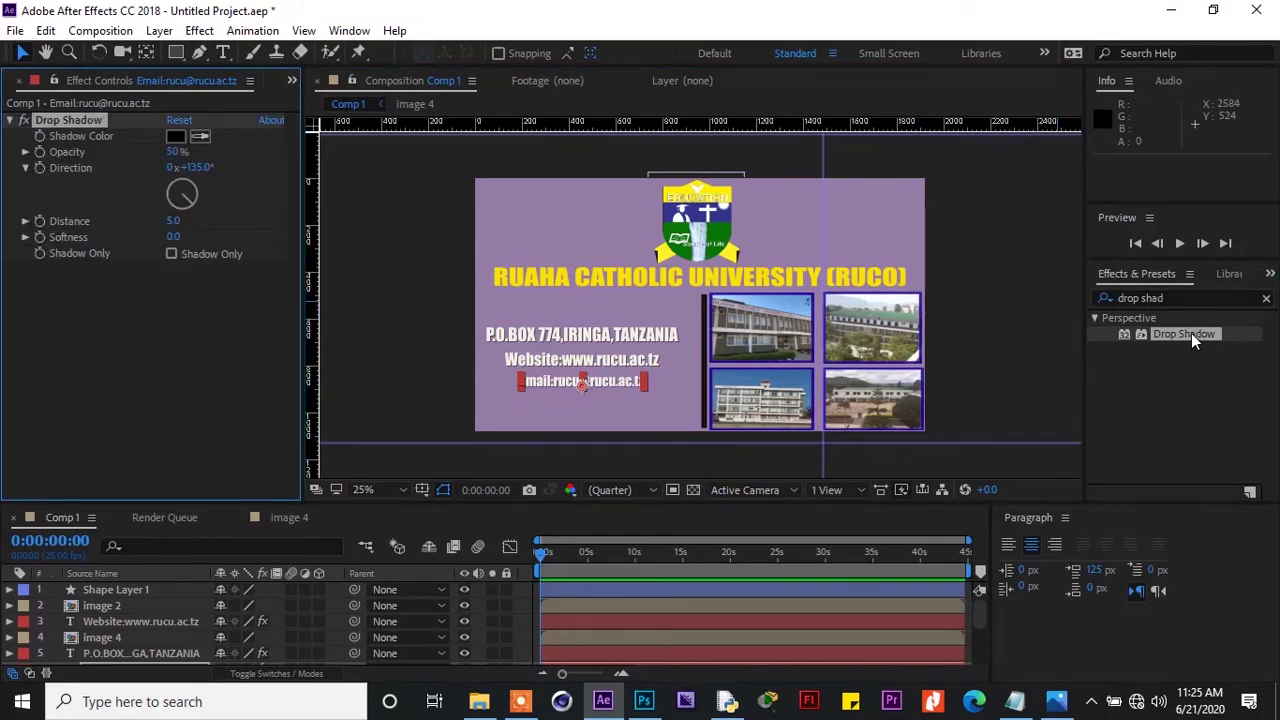
Give the university title a Drop Shadow at 63% opacity, distance 8.0, softness 7.0
{"action": "left_click", "coordinate": [814, 278]}
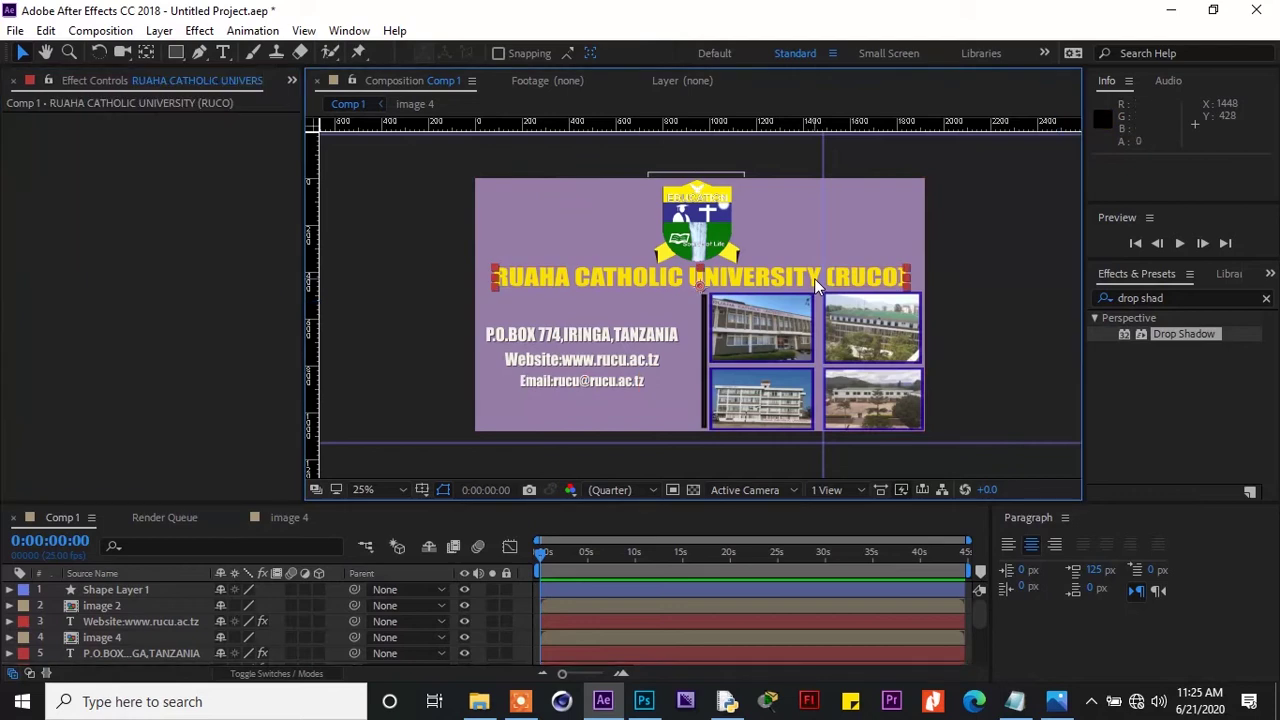
{"action": "double_click", "coordinate": [1177, 333]}
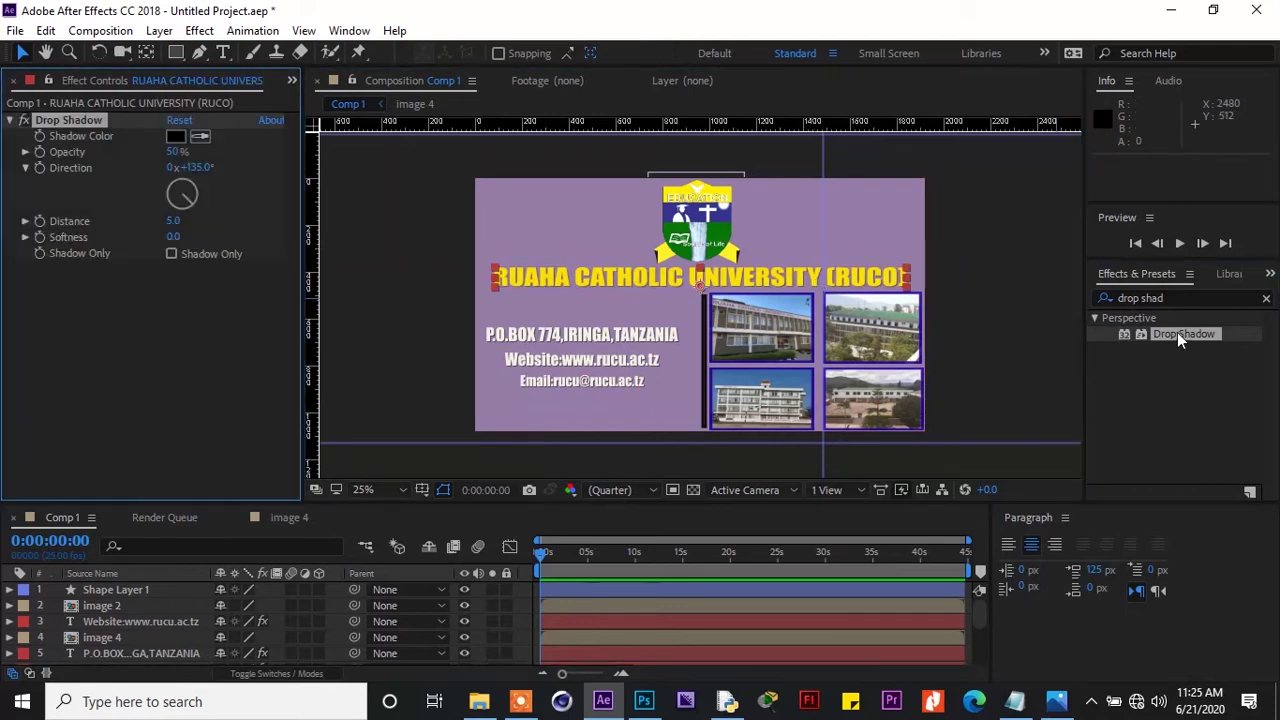
{"action": "left_click_drag", "start_coordinate": [176, 160], "coordinate": [210, 159]}
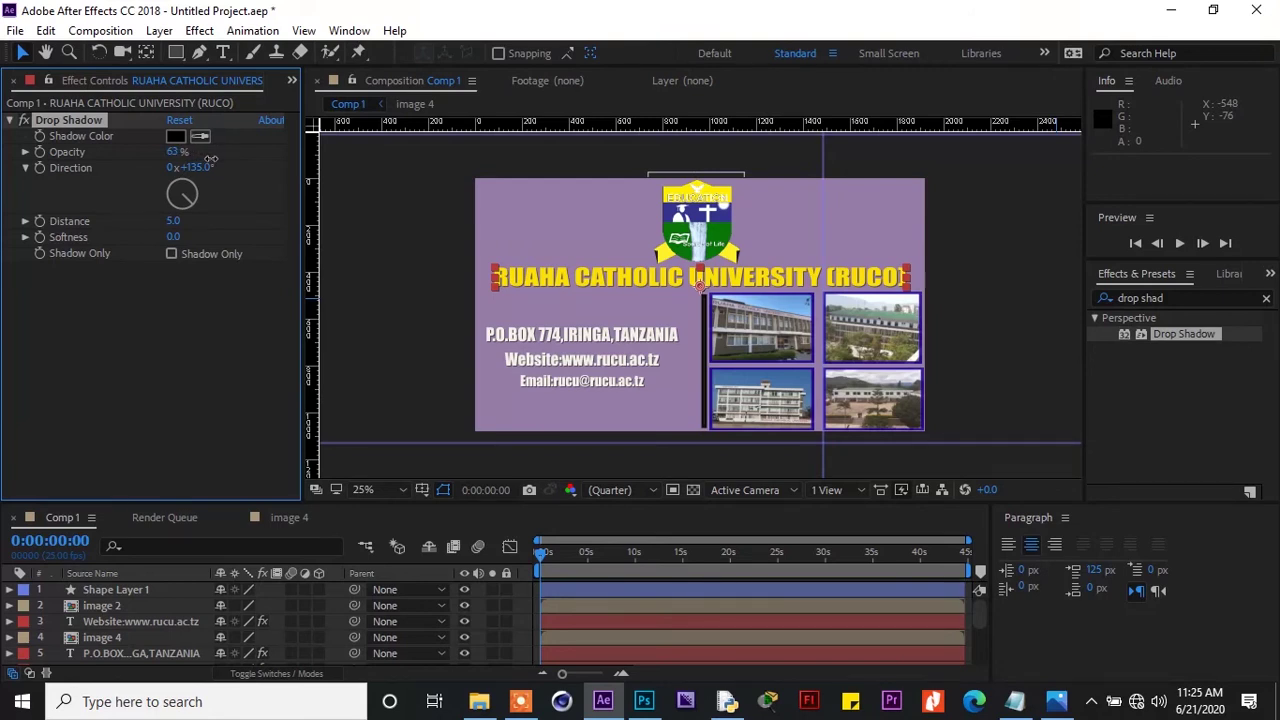
{"action": "left_click", "coordinate": [174, 221]}
{"action": "type", "text": "8"}
{"action": "key", "text": "Return"}
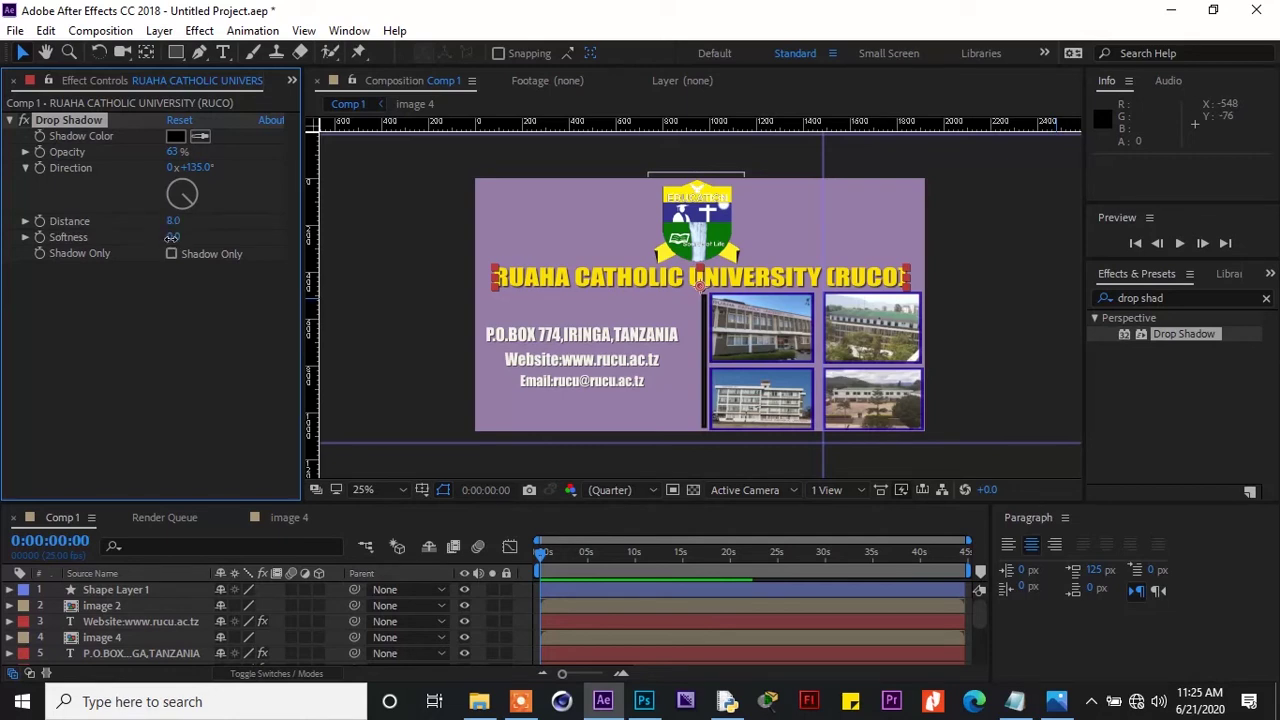
{"action": "left_click_drag", "start_coordinate": [172, 237], "coordinate": [173, 237]}
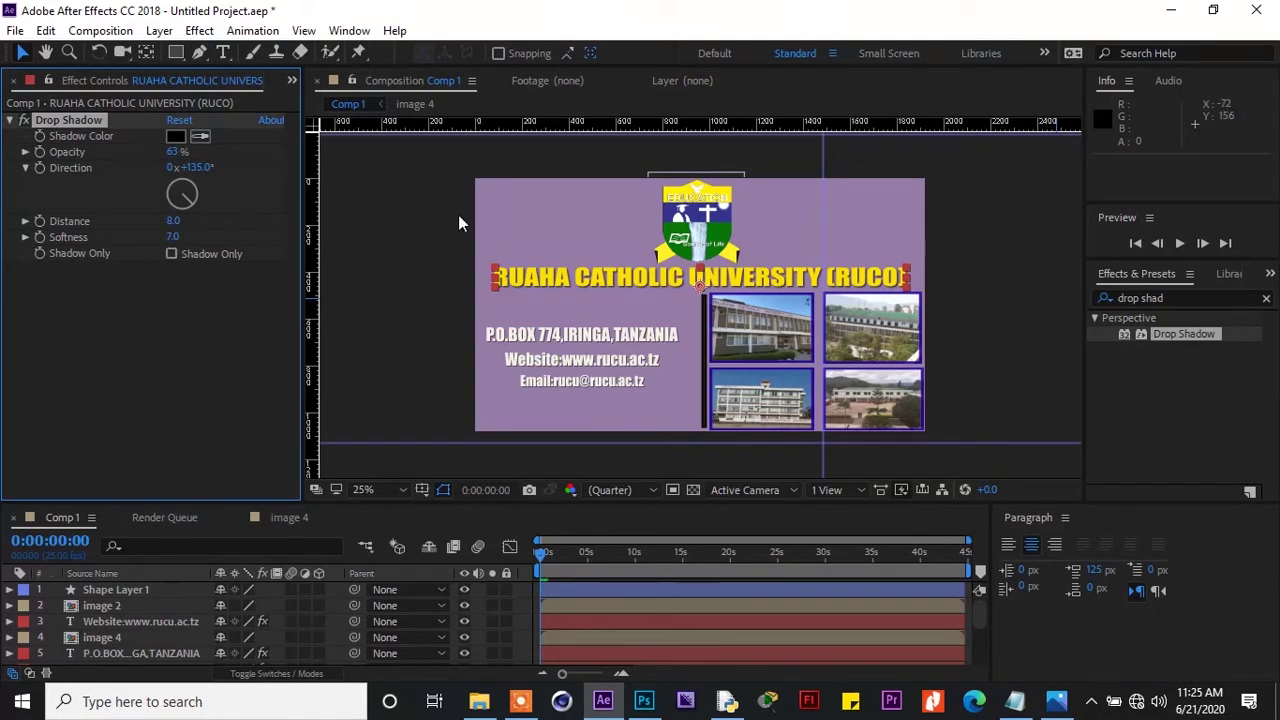
{"action": "left_click", "coordinate": [686, 225]}
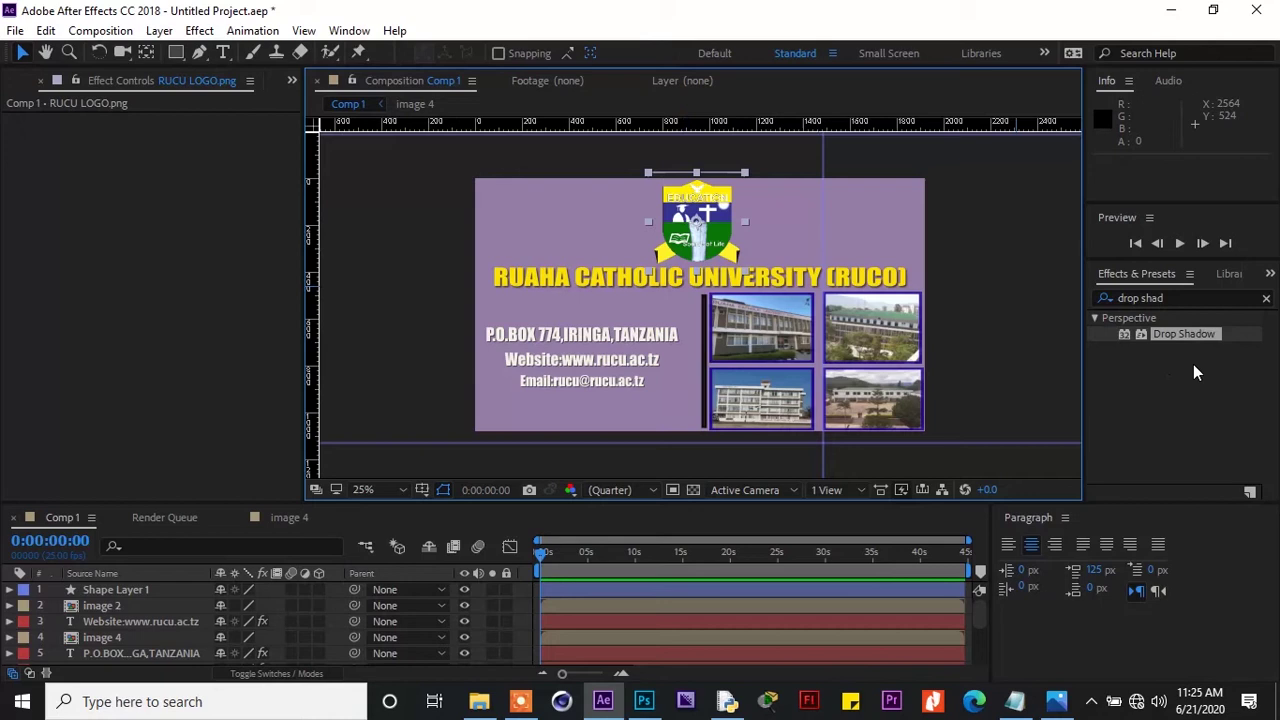
Give RUCU LOGO.png a Drop Shadow at 55% opacity, distance 15.0 and softness 44.0
{"action": "double_click", "coordinate": [1207, 335]}
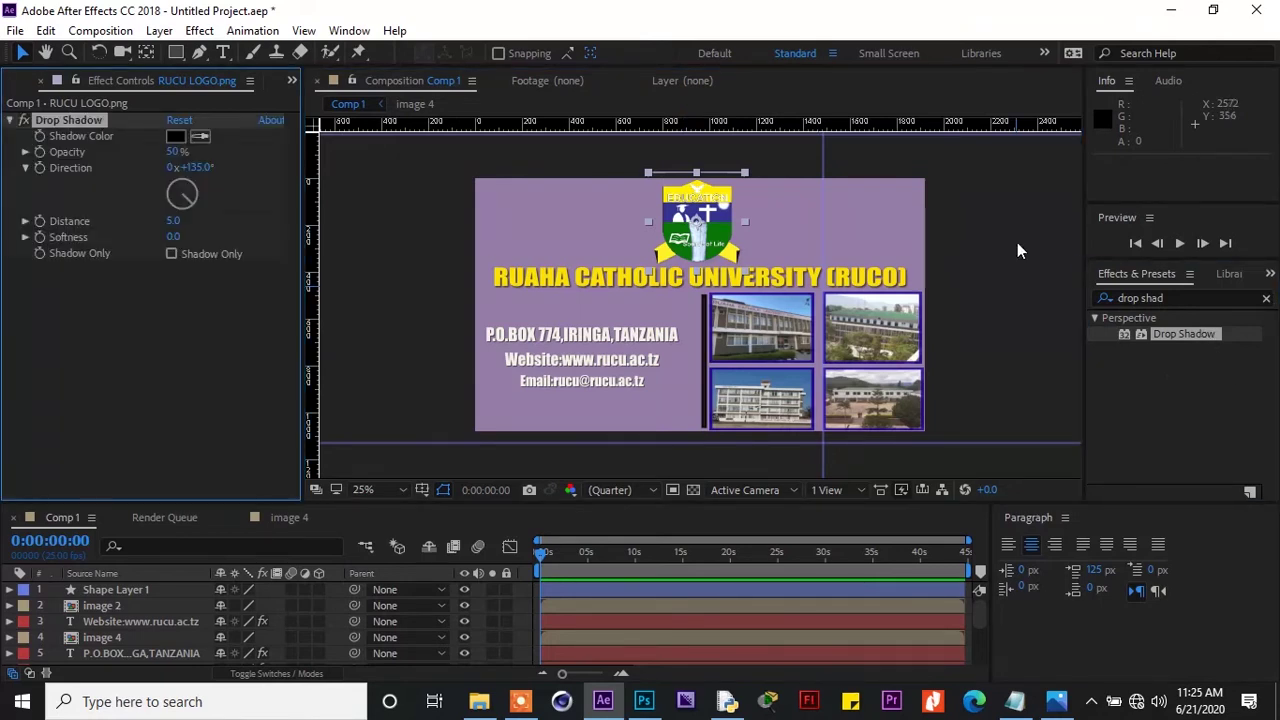
{"action": "left_click", "coordinate": [174, 221]}
{"action": "left_click_drag", "start_coordinate": [174, 240], "coordinate": [185, 236]}
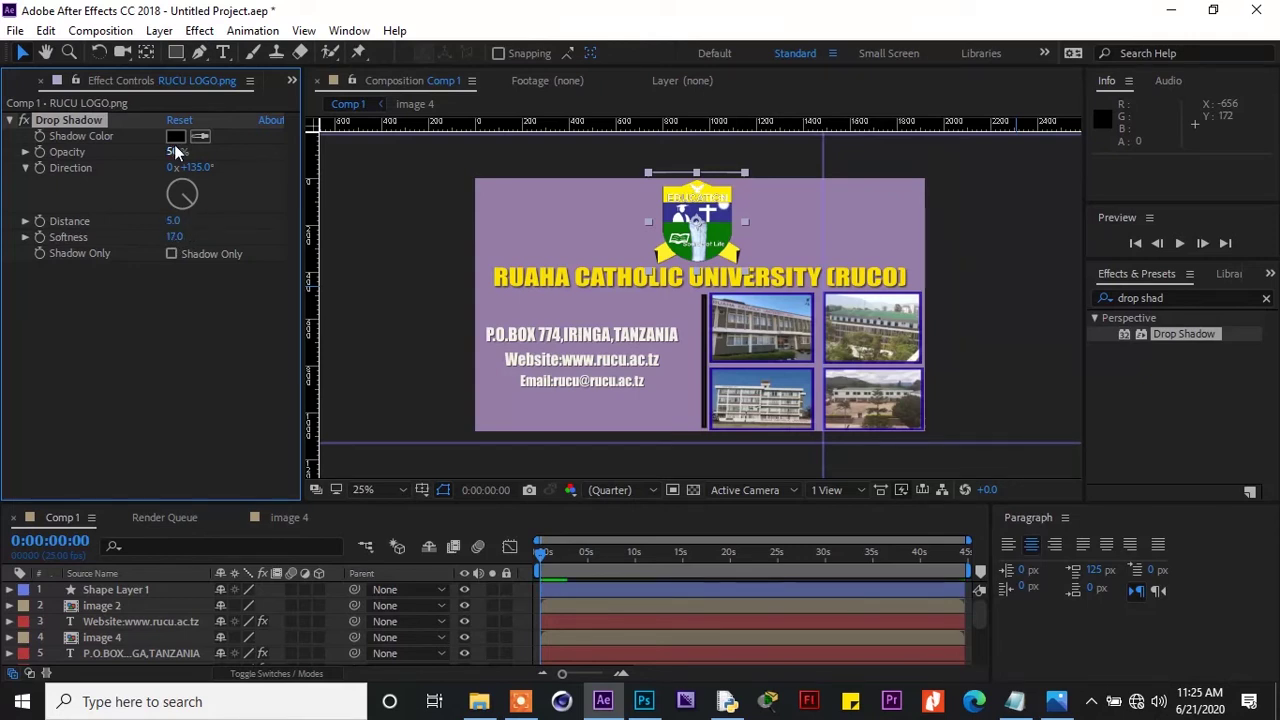
{"action": "left_click_drag", "start_coordinate": [174, 144], "coordinate": [179, 151]}
{"action": "left_click_drag", "start_coordinate": [177, 151], "coordinate": [187, 154]}
{"action": "left_click_drag", "start_coordinate": [176, 238], "coordinate": [207, 238]}
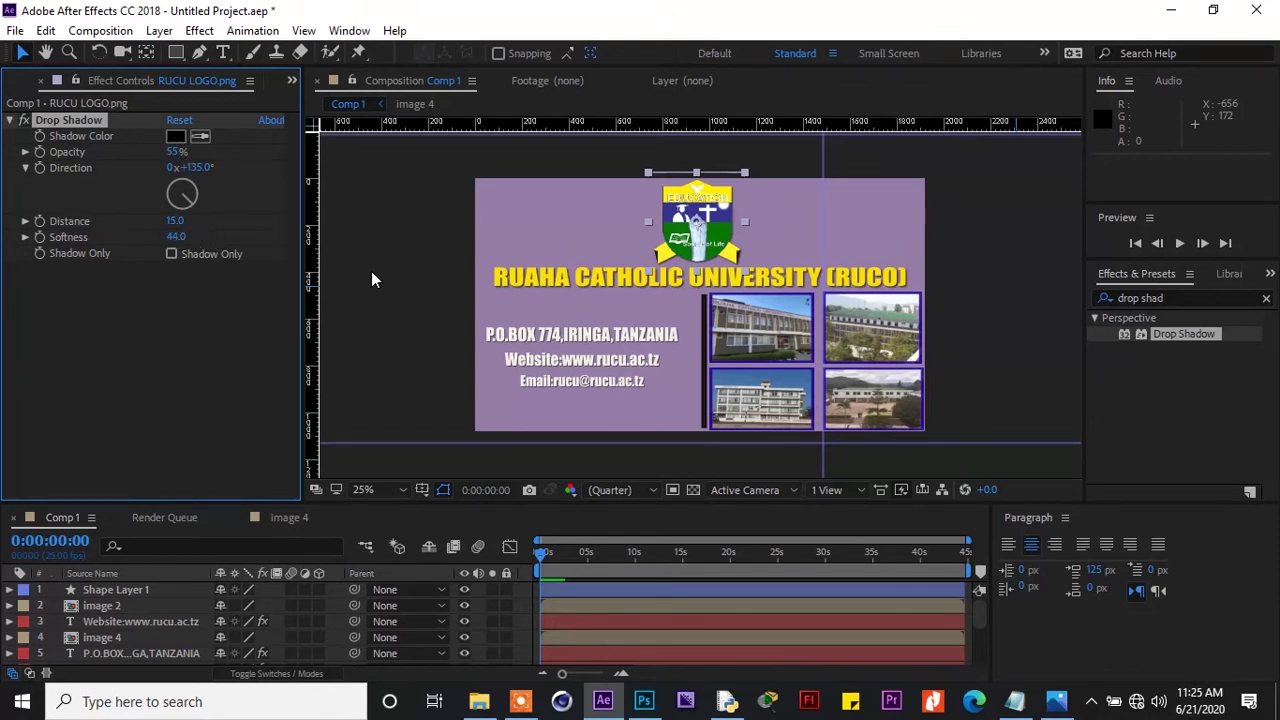
{"action": "left_click", "coordinate": [964, 260]}
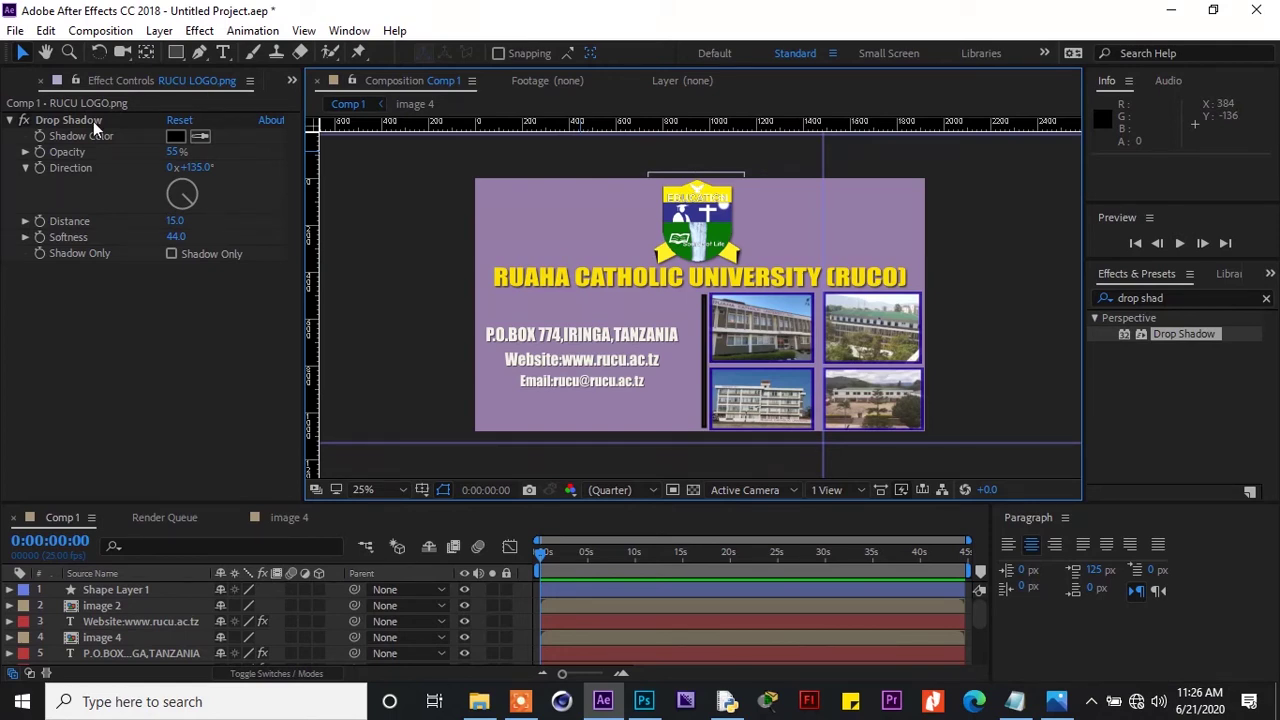
Add Drop Shadows to the top-left (55% opacity), bottom-left and top-right photos
{"action": "left_click", "coordinate": [797, 328]}
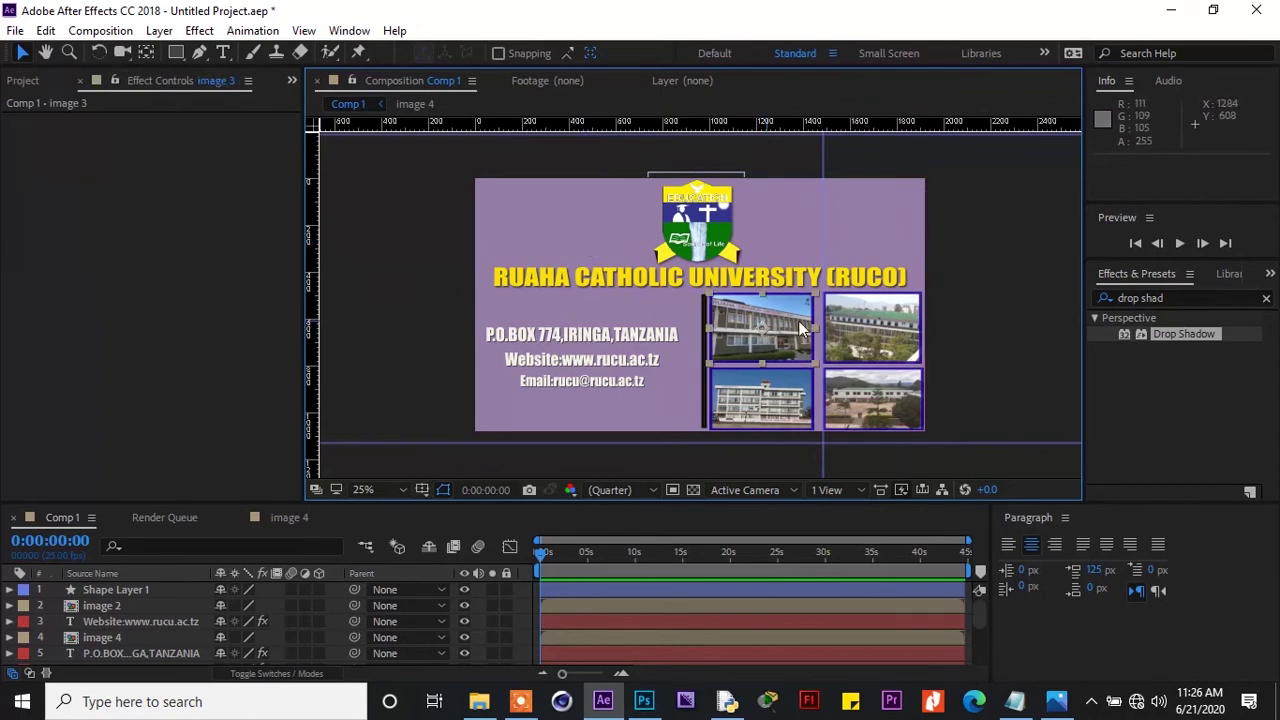
{"action": "double_click", "coordinate": [1183, 334]}
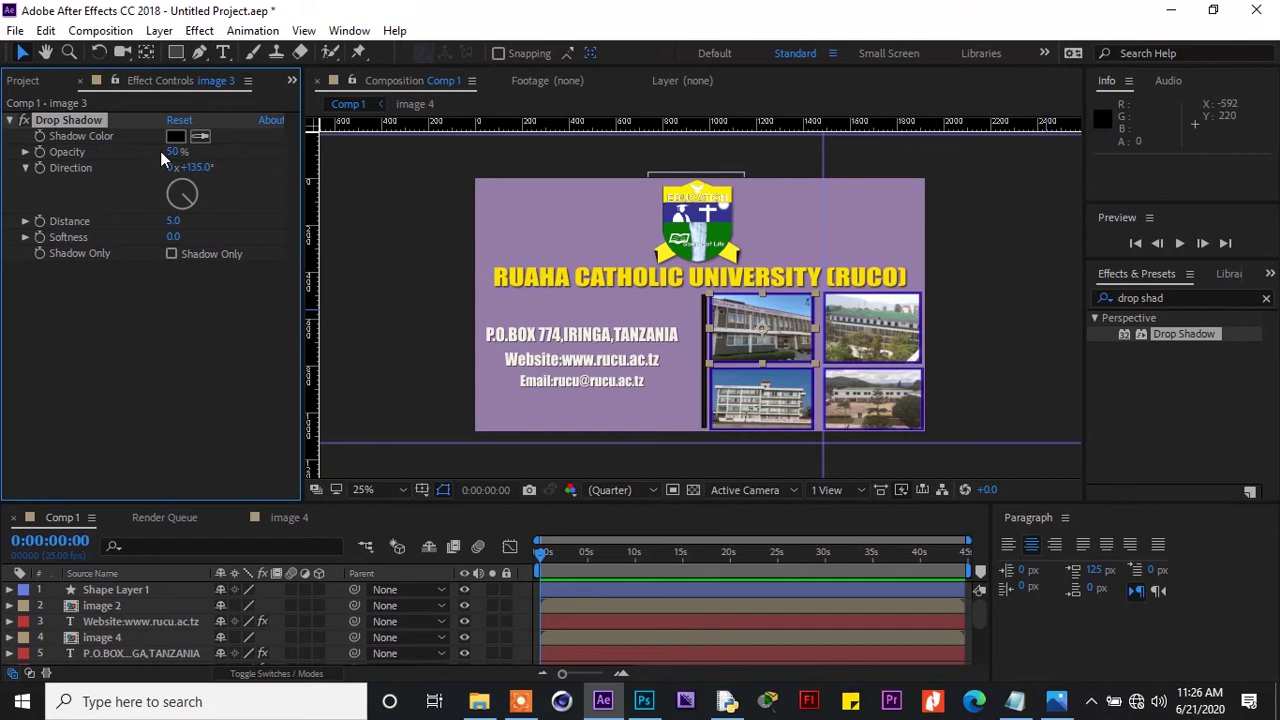
{"action": "left_click_drag", "start_coordinate": [176, 151], "coordinate": [181, 151]}
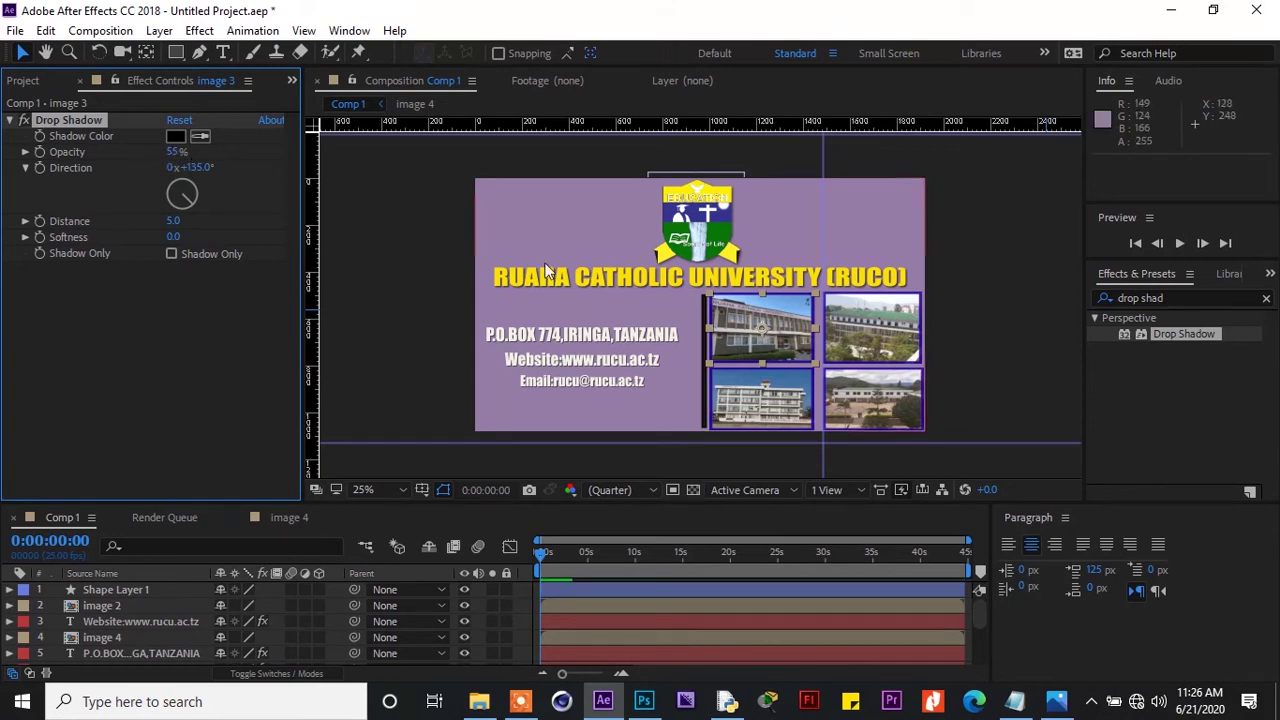
{"action": "left_click", "coordinate": [790, 400]}
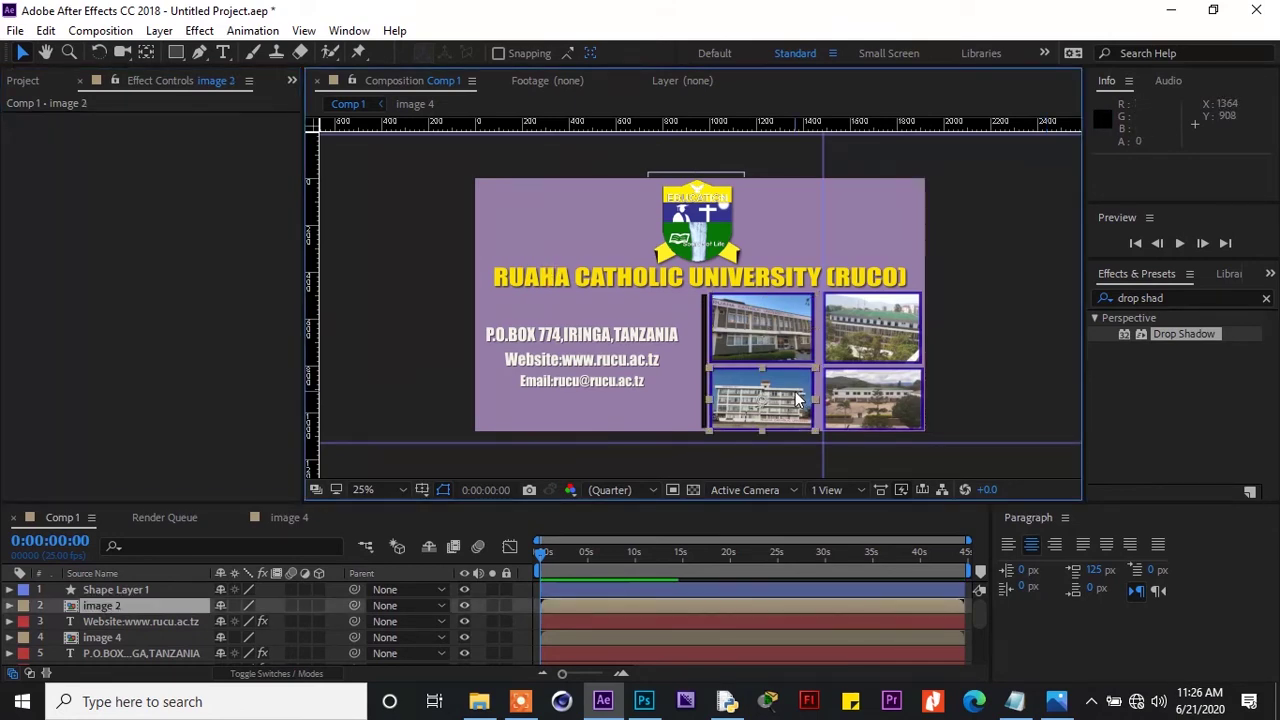
{"action": "double_click", "coordinate": [1165, 336]}
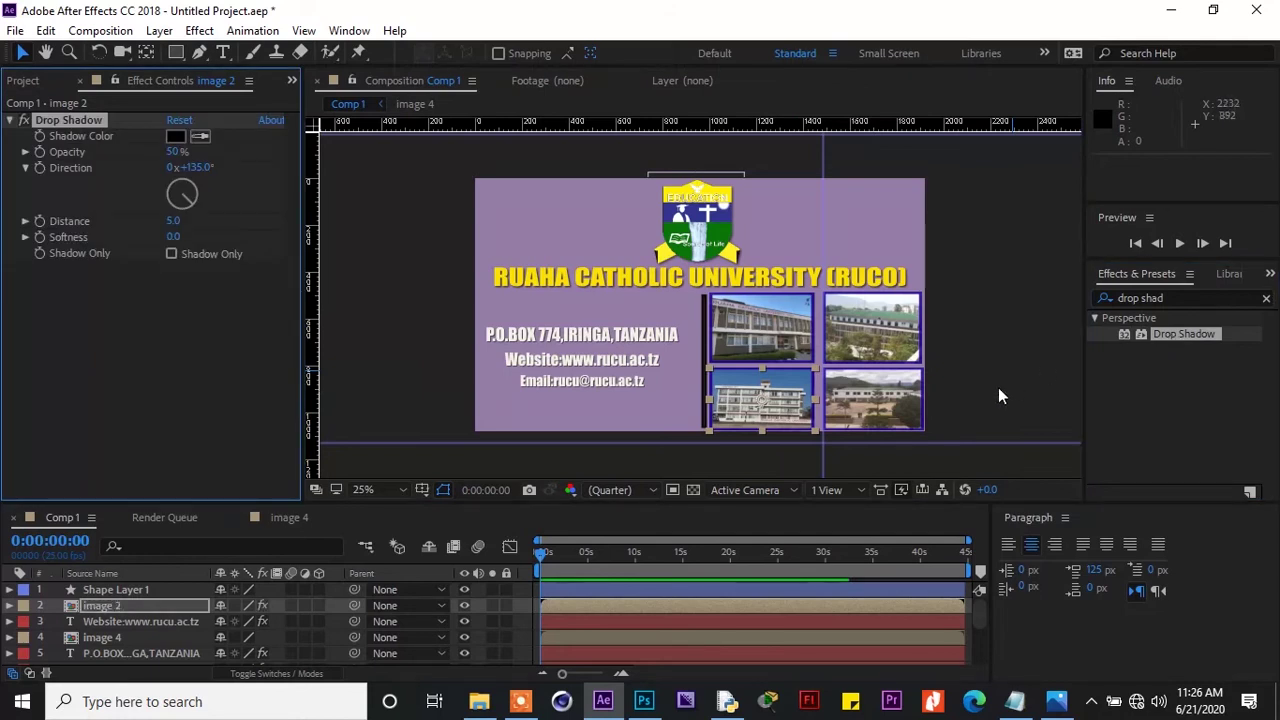
{"action": "left_click", "coordinate": [872, 328]}
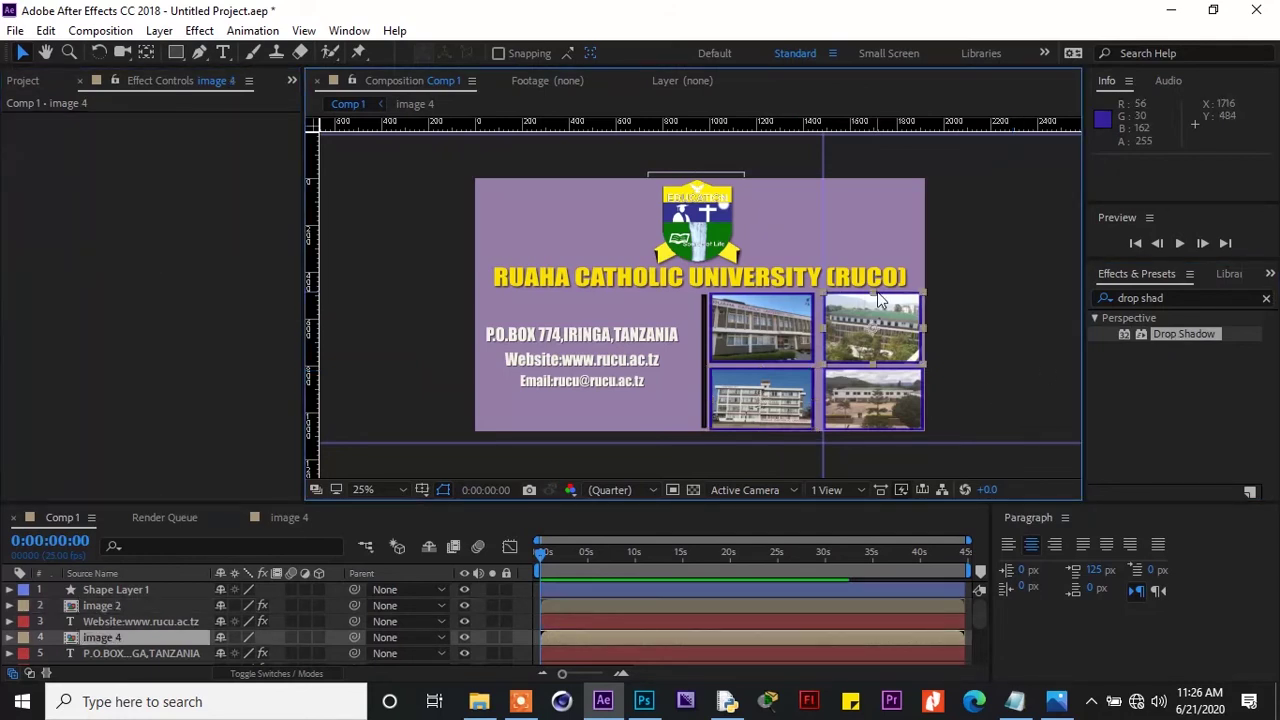
{"action": "double_click", "coordinate": [1184, 335]}
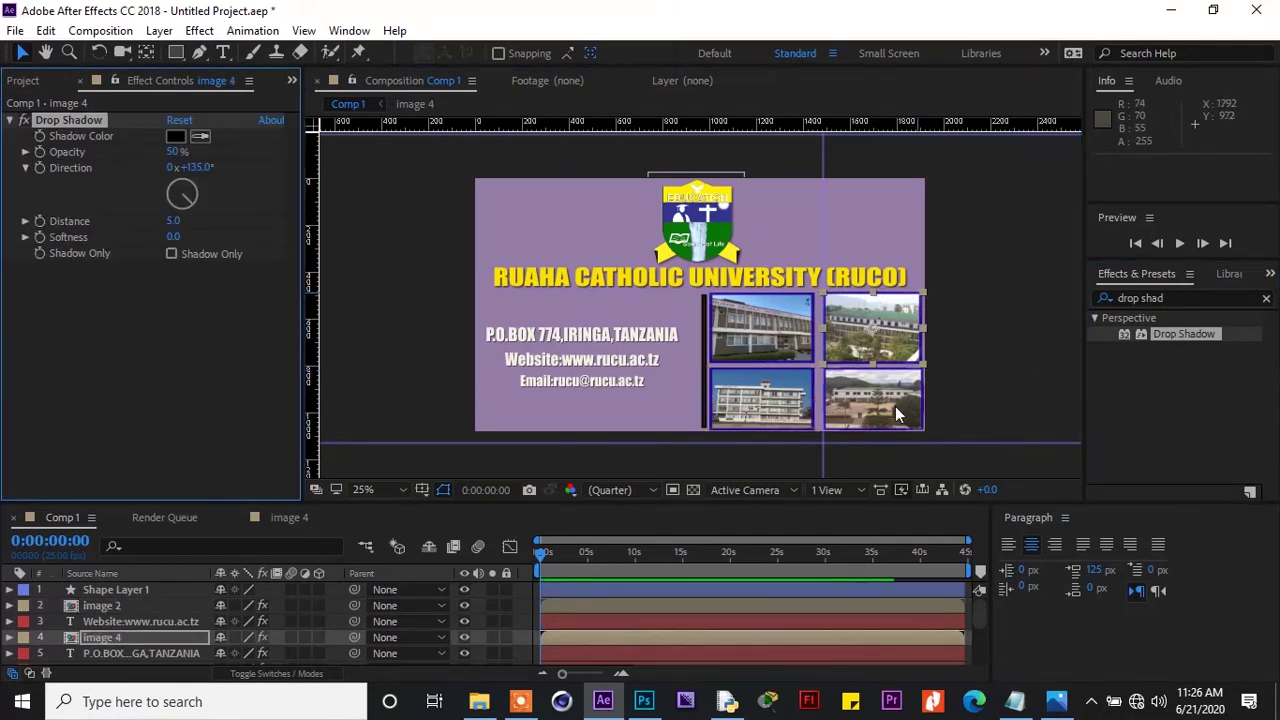
Return to Comp 1 from the bottom-right photo's precomp and add its Drop Shadow
{"action": "double_click", "coordinate": [895, 406]}
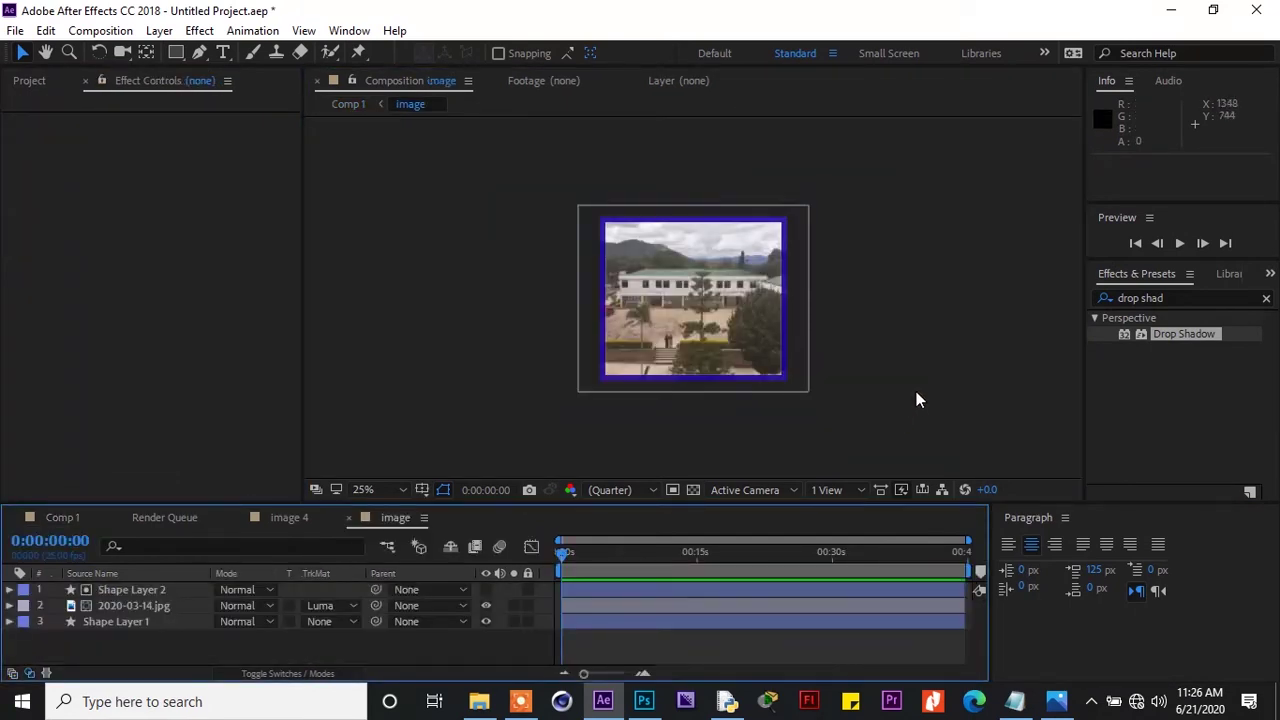
{"action": "left_click", "coordinate": [349, 518]}
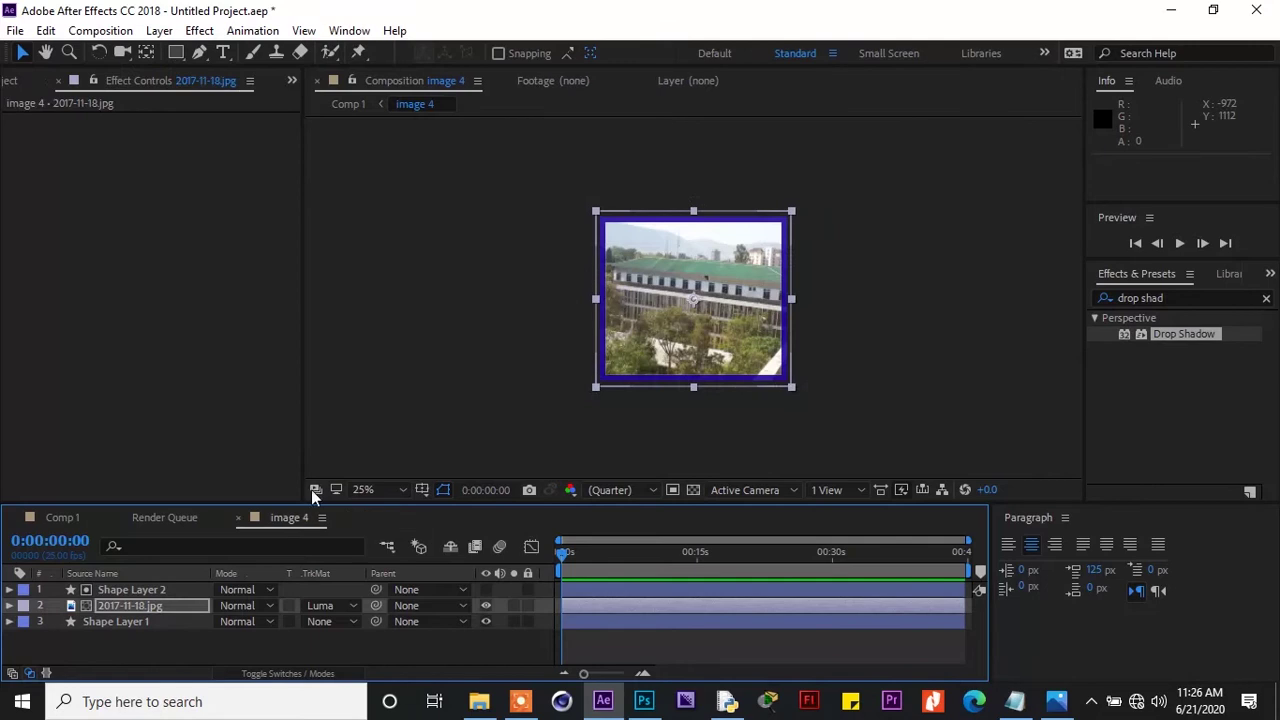
{"action": "left_click", "coordinate": [58, 522]}
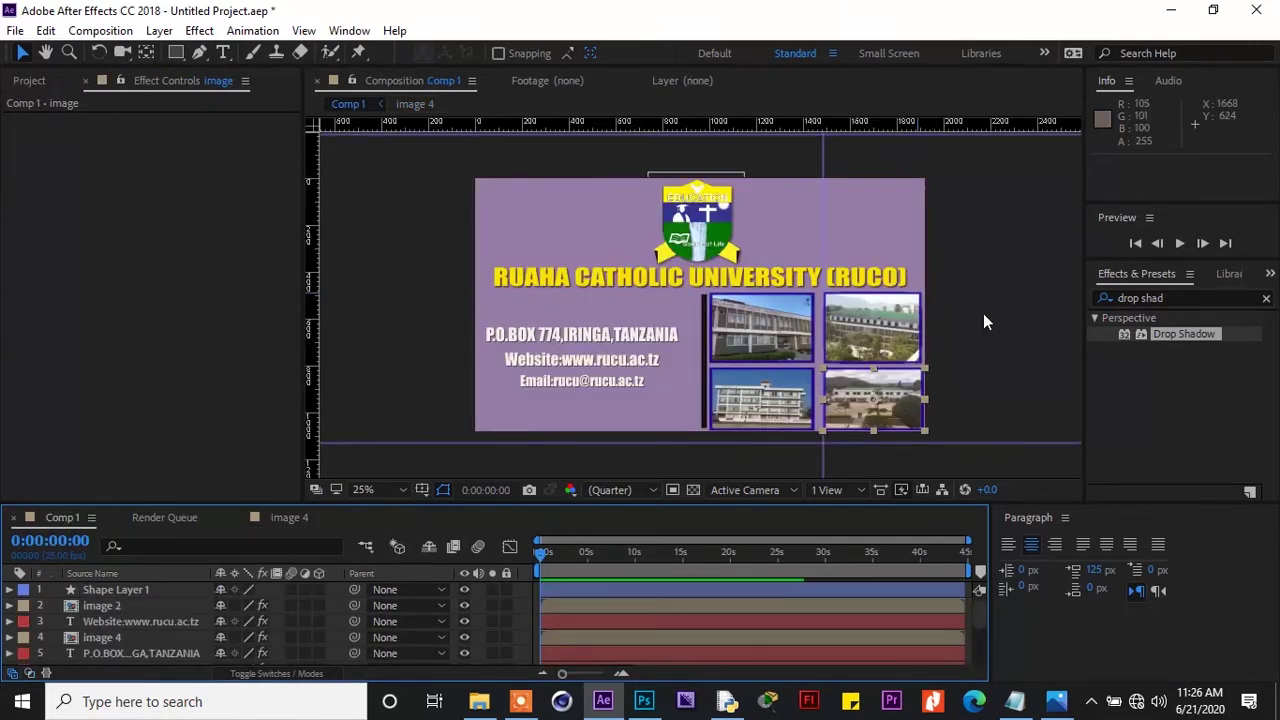
{"action": "double_click", "coordinate": [1186, 333]}
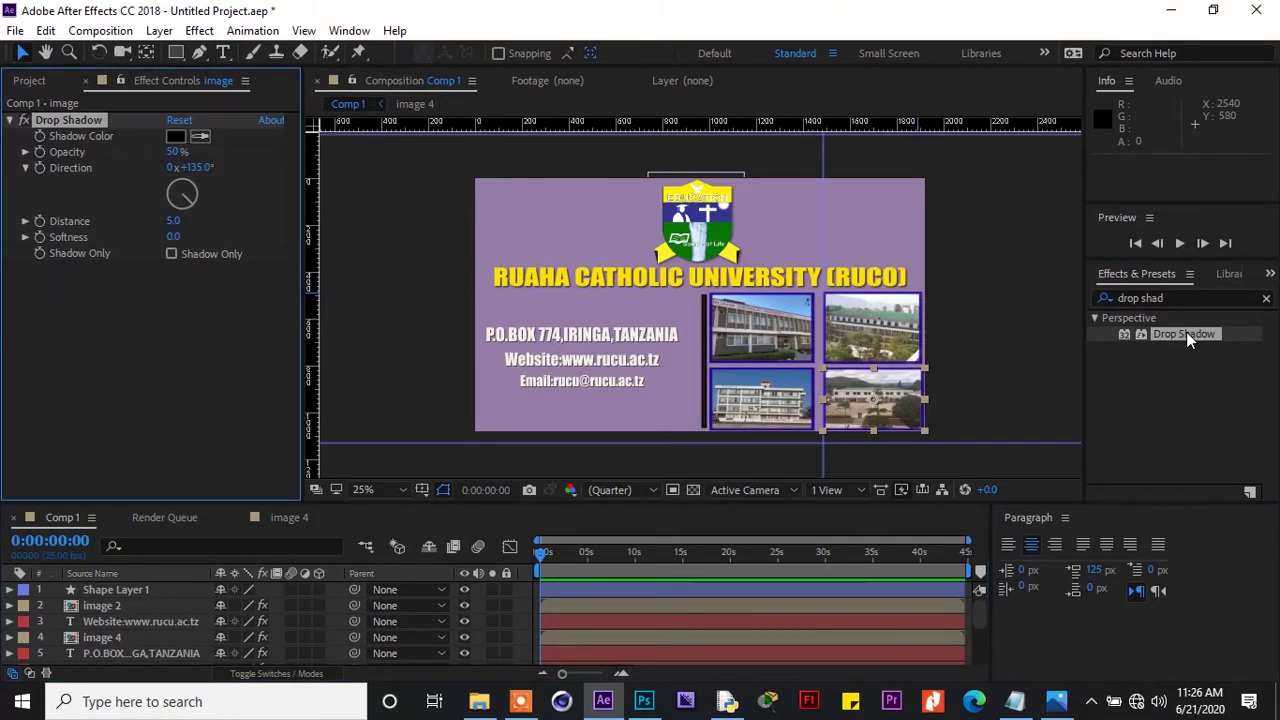
{"action": "left_click", "coordinate": [887, 322]}
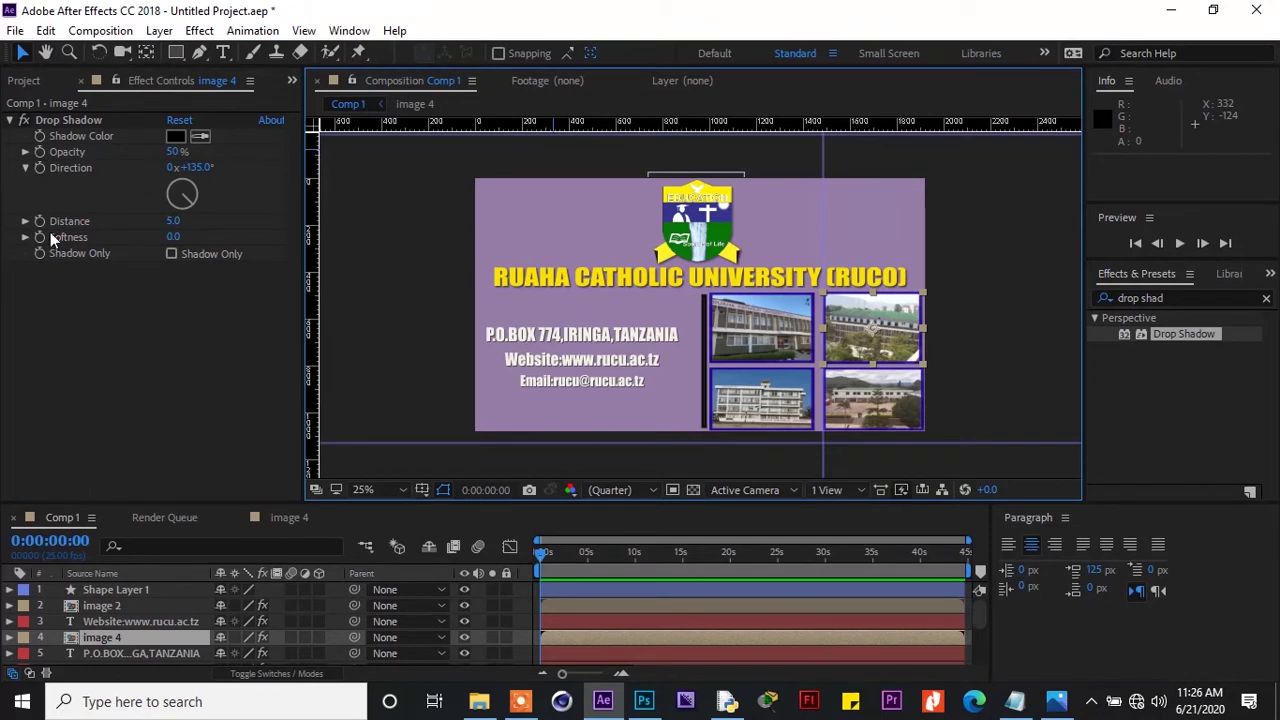
Show the Project panel and preview the imported JPG photos and png tree.png
{"action": "left_click", "coordinate": [26, 82]}
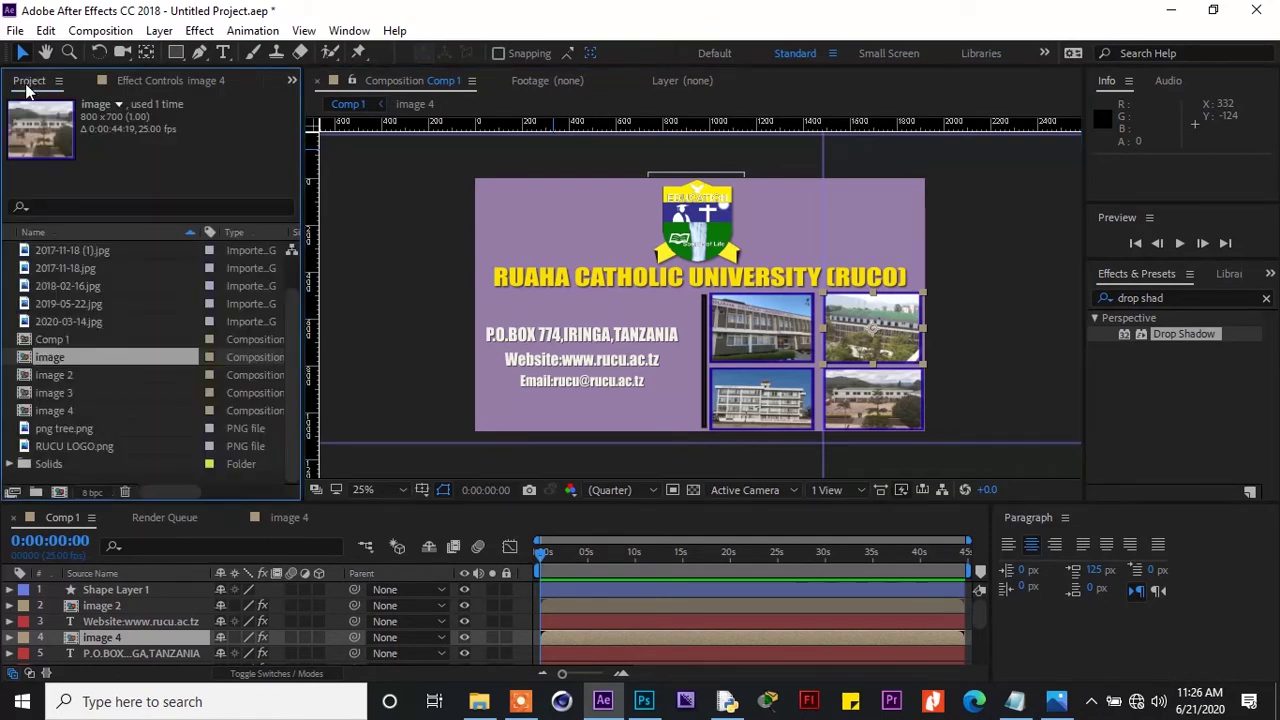
{"action": "left_click", "coordinate": [110, 322]}
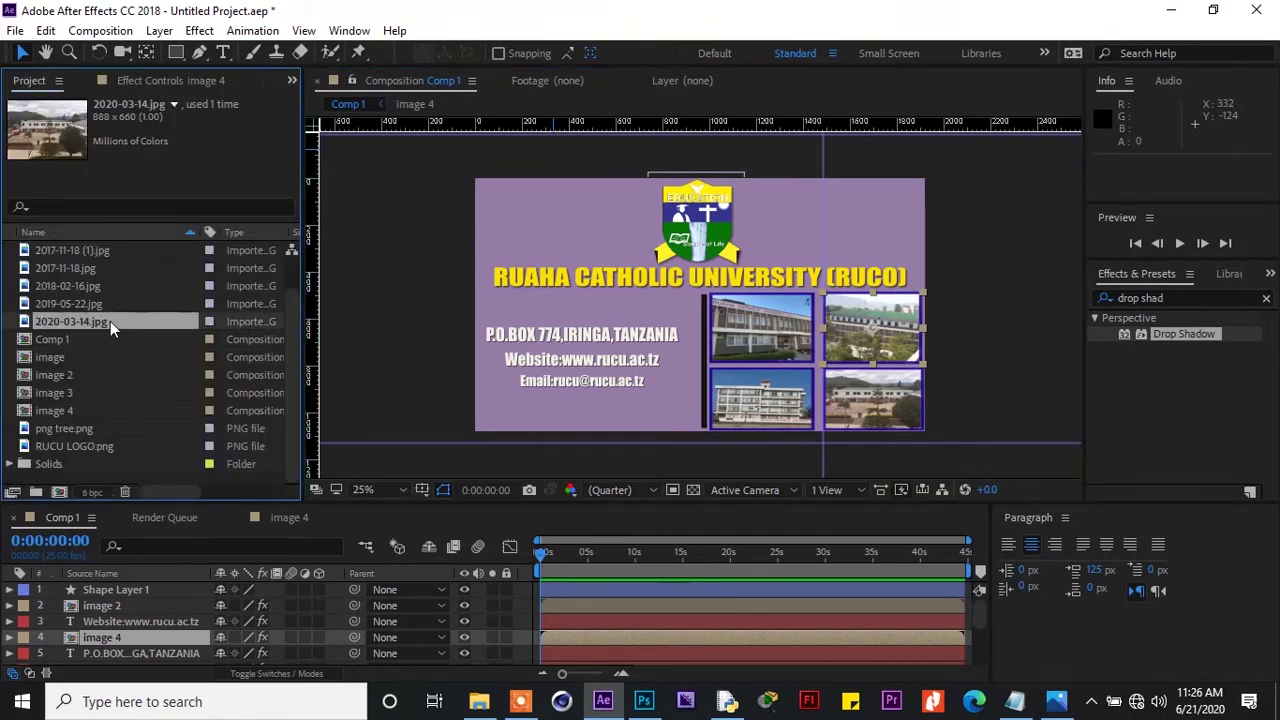
{"action": "left_click", "coordinate": [110, 310]}
{"action": "left_click", "coordinate": [110, 286]}
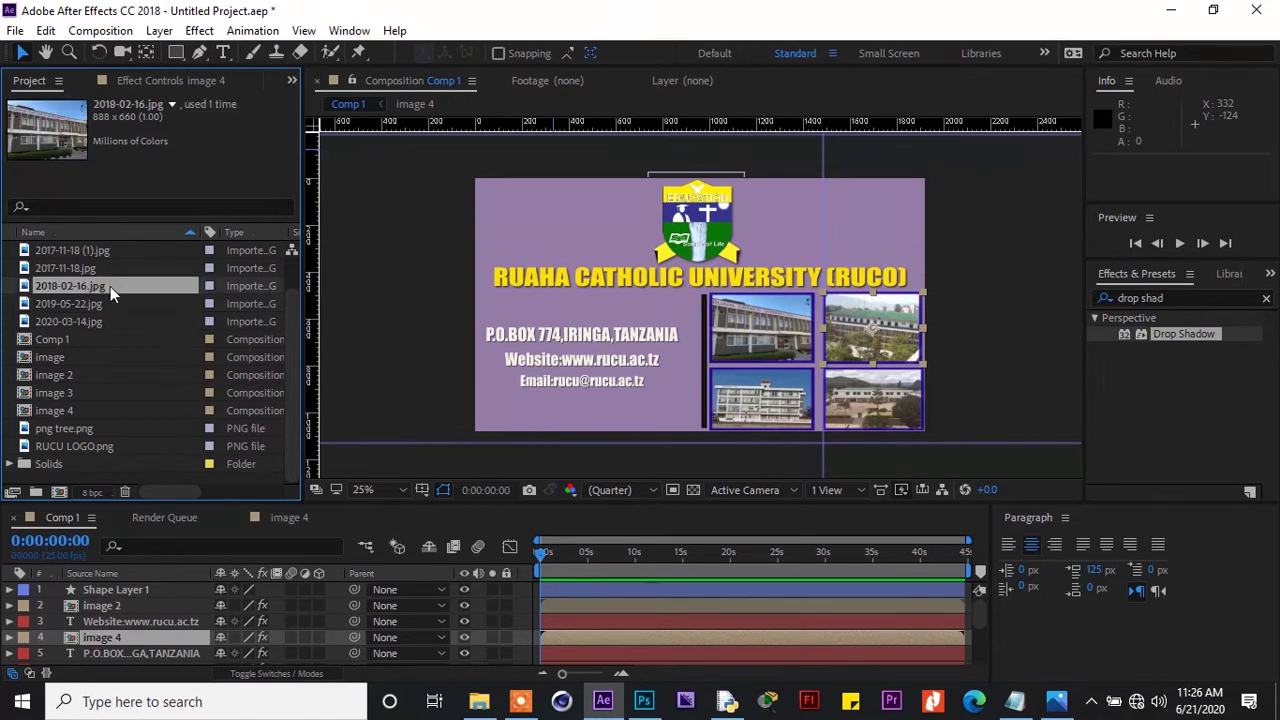
{"action": "left_click", "coordinate": [113, 252]}
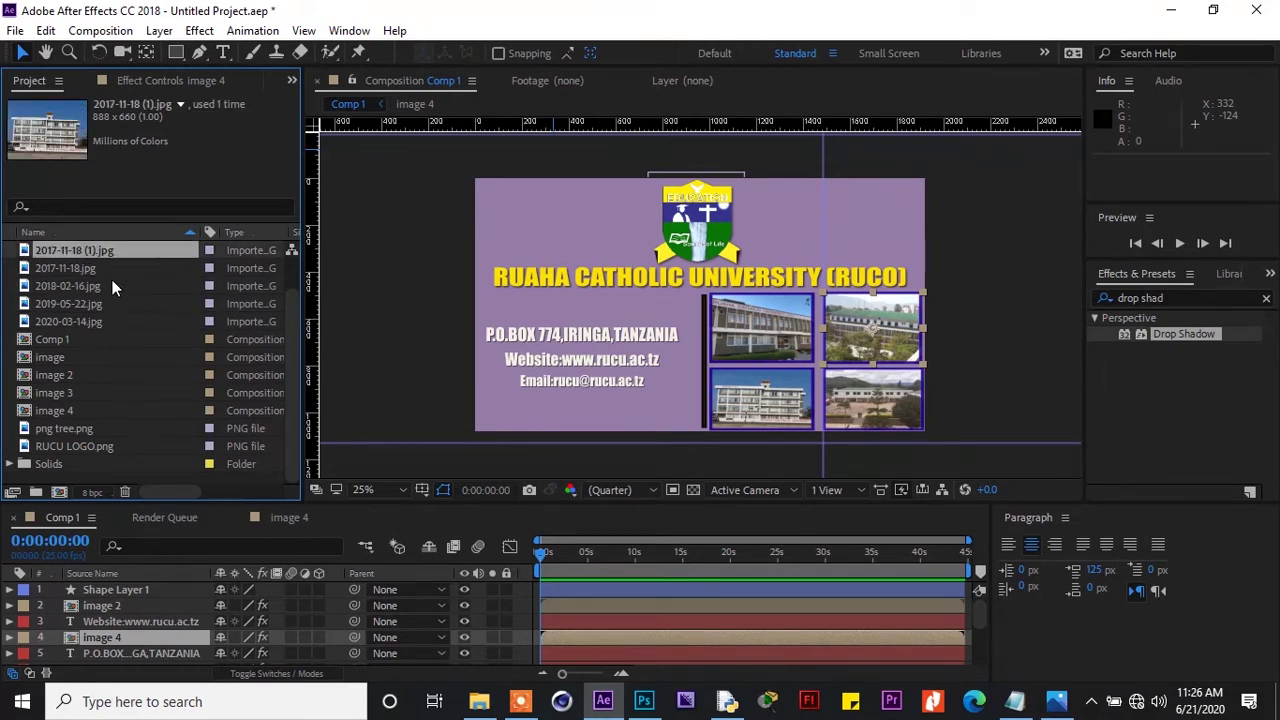
{"action": "left_click", "coordinate": [111, 285]}
{"action": "left_click", "coordinate": [112, 306]}
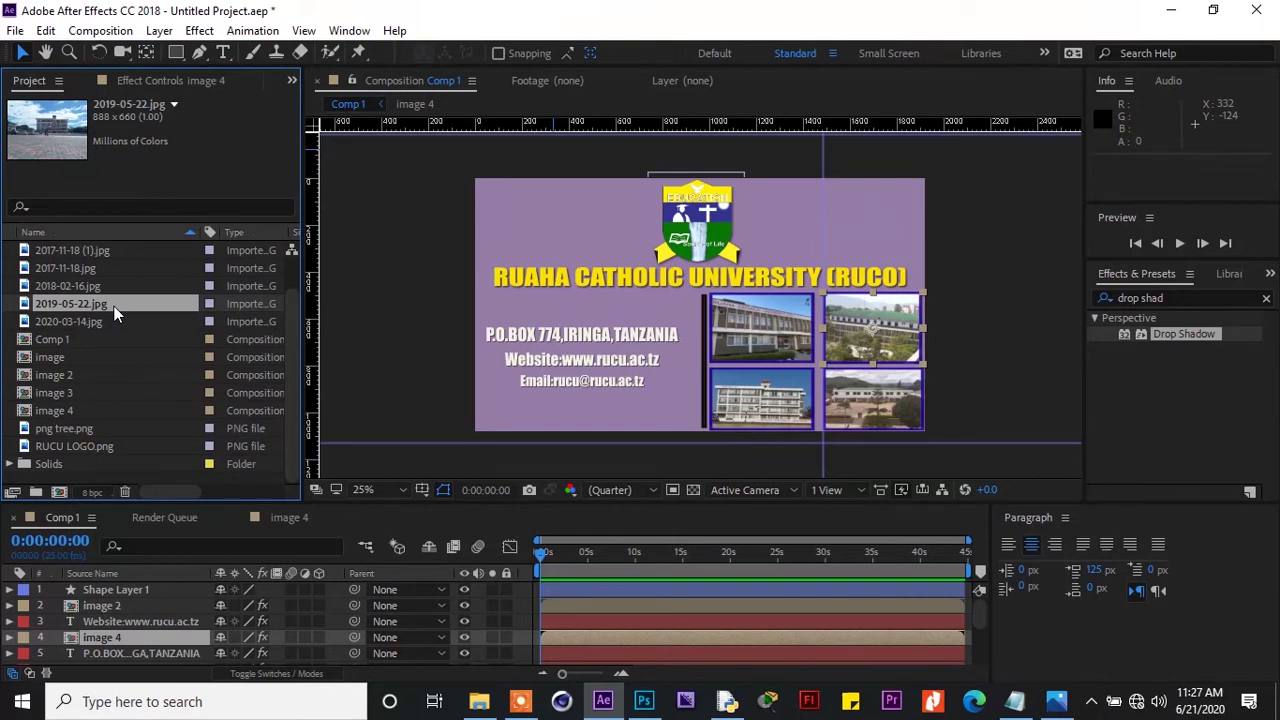
{"action": "left_click", "coordinate": [103, 428]}
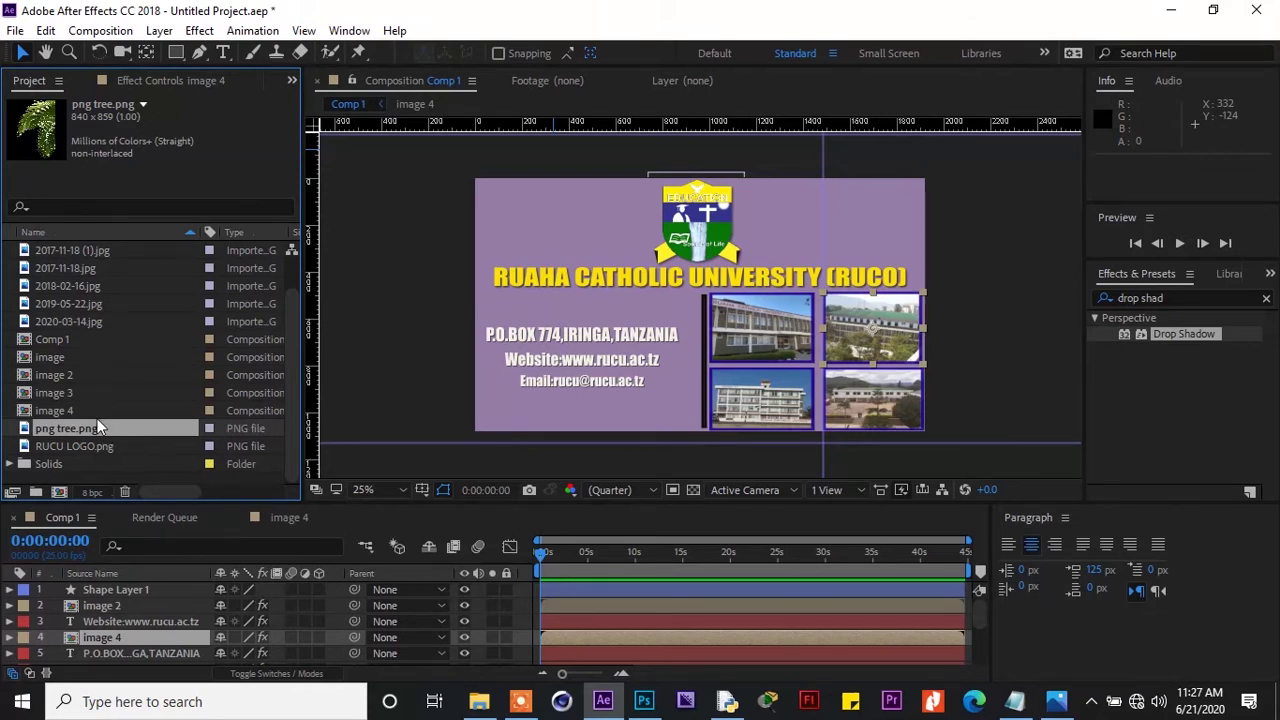
Add two png tree.png layers, one at top-right and a rotated copy at top-left
{"action": "left_click_drag", "start_coordinate": [101, 425], "coordinate": [137, 586]}
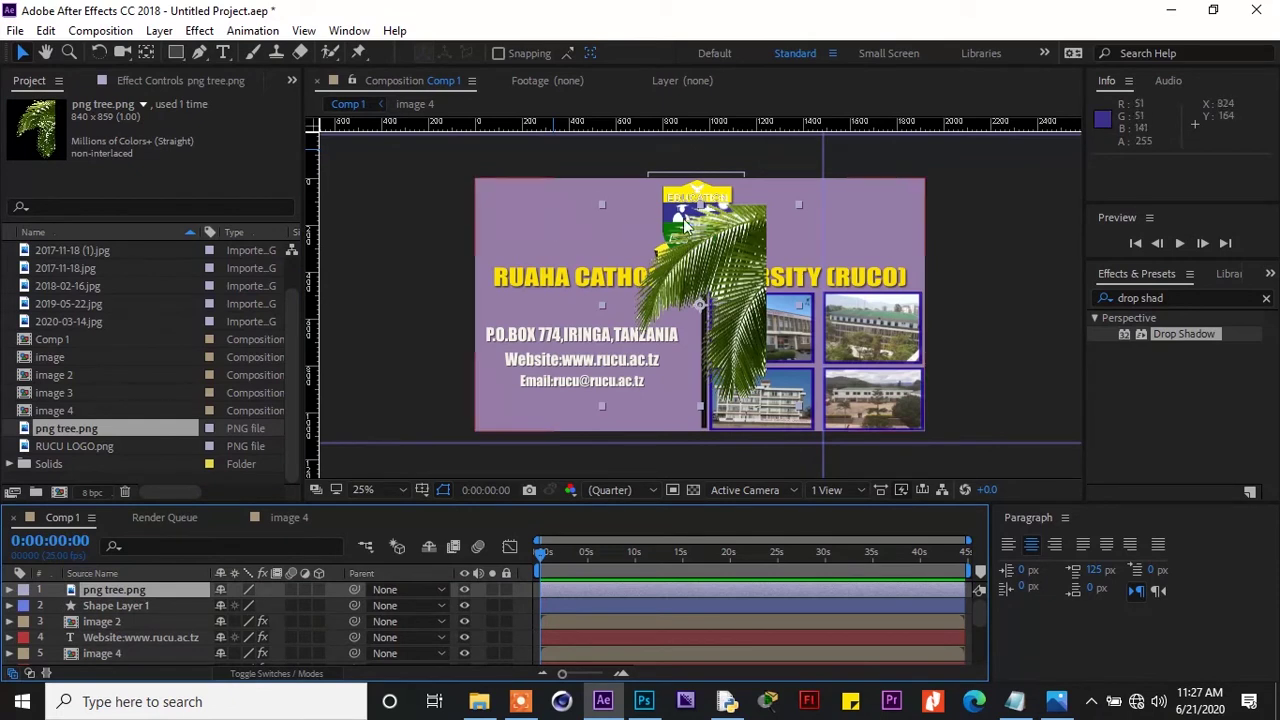
{"action": "left_click_drag", "start_coordinate": [740, 240], "coordinate": [977, 163]}
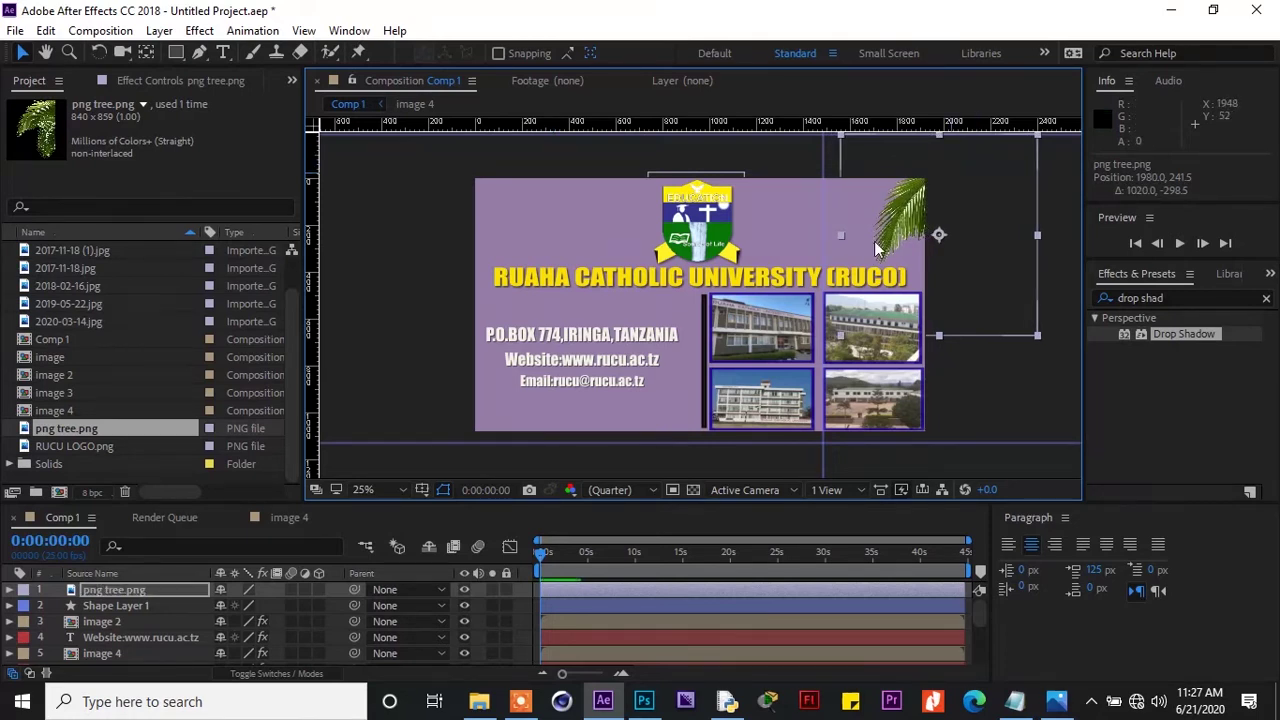
{"action": "left_click_drag", "start_coordinate": [106, 428], "coordinate": [141, 593]}
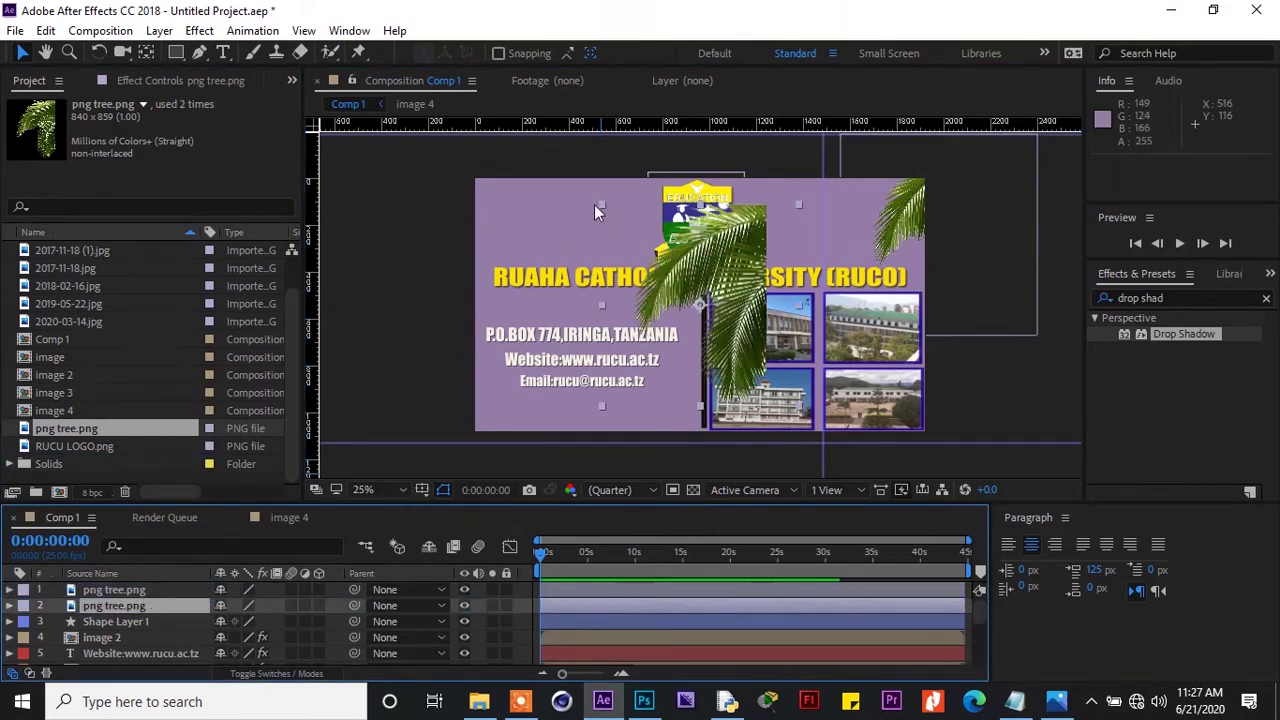
{"action": "left_click", "coordinate": [99, 52]}
{"action": "left_click_drag", "start_coordinate": [605, 212], "coordinate": [652, 408]}
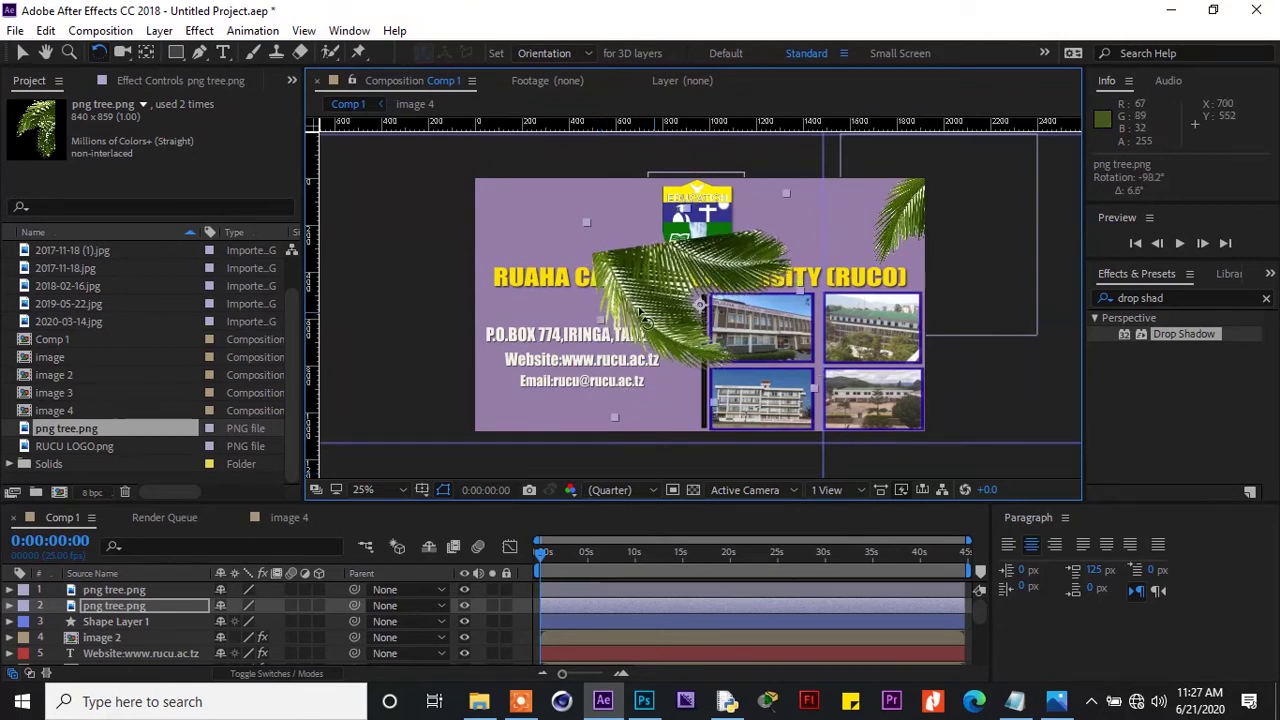
{"action": "left_click_drag", "start_coordinate": [656, 319], "coordinate": [667, 328]}
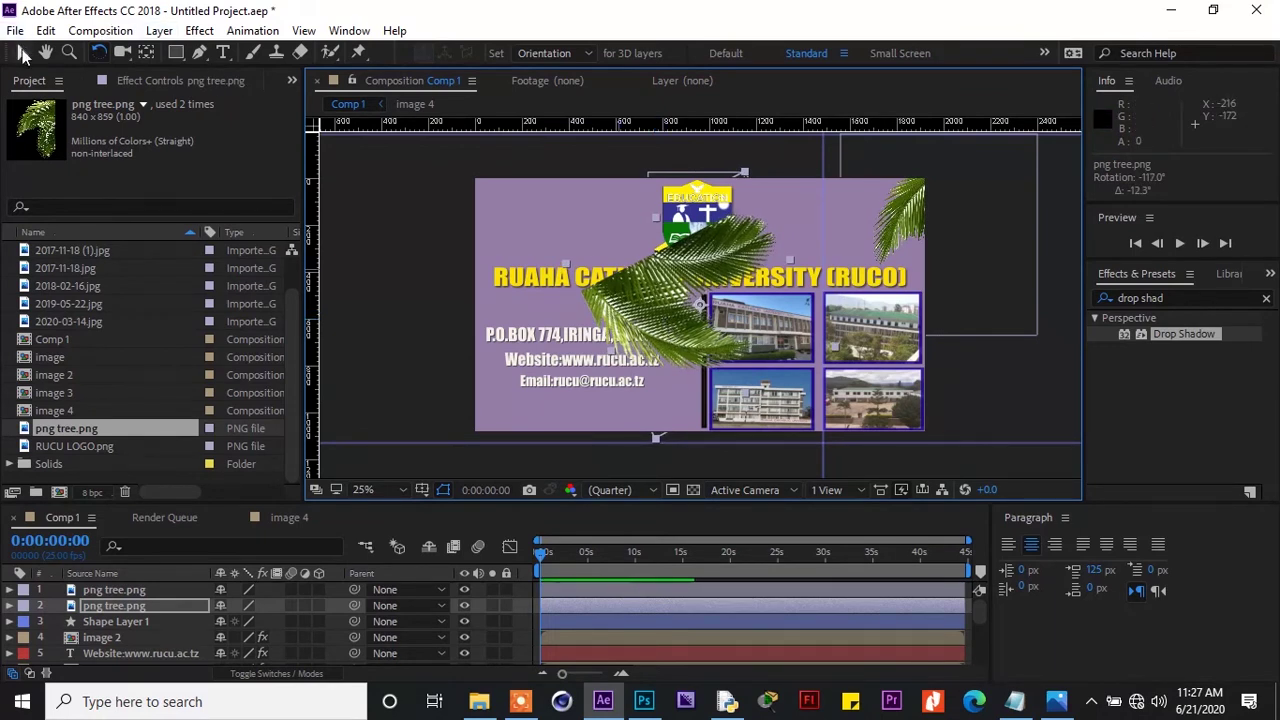
{"action": "left_click", "coordinate": [23, 53]}
{"action": "left_click_drag", "start_coordinate": [619, 280], "coordinate": [380, 237]}
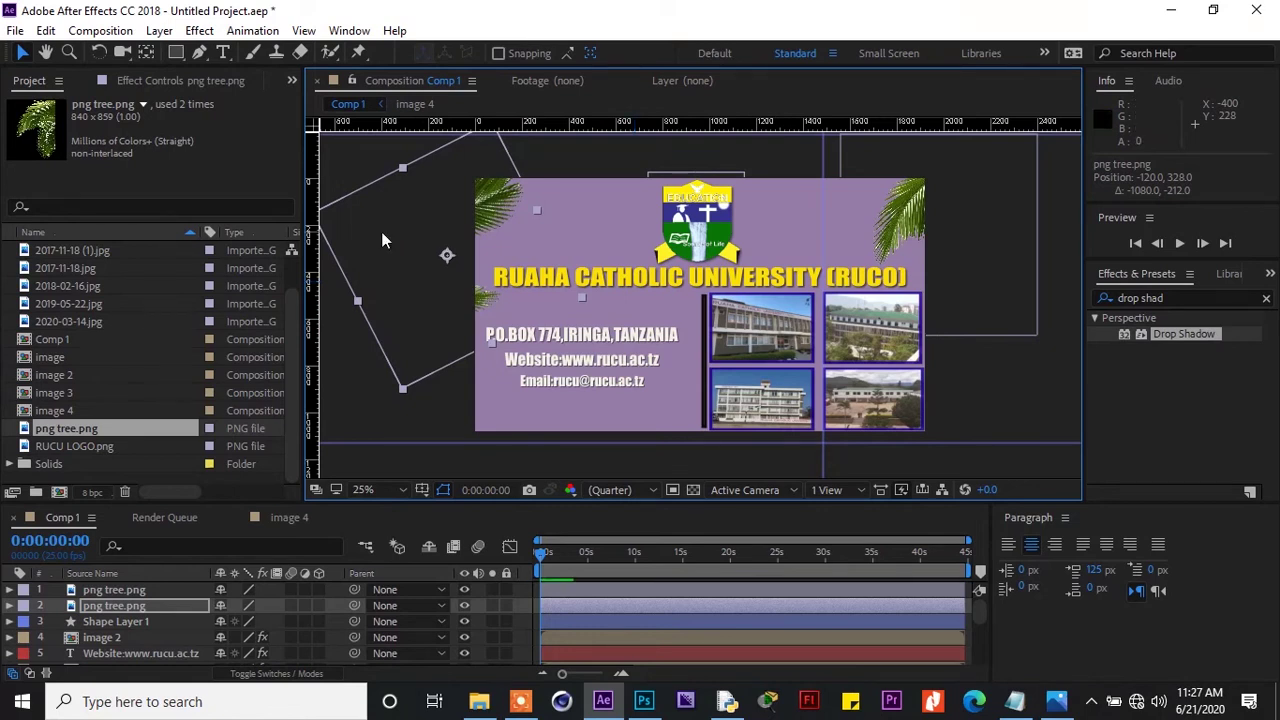
{"action": "left_click", "coordinate": [1020, 390]}
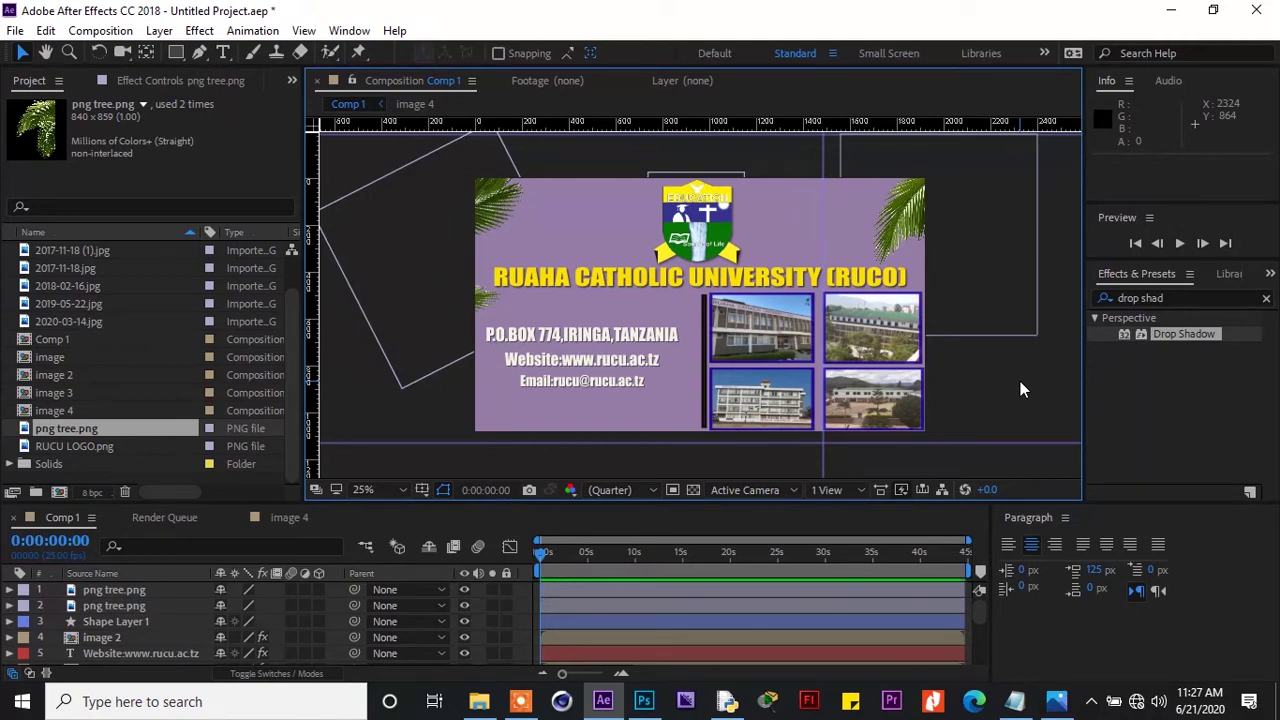
Preview the 2017-11-18 and 2018-02-16 photos, then select 2019-05-22.jpg
{"action": "left_click", "coordinate": [136, 251]}
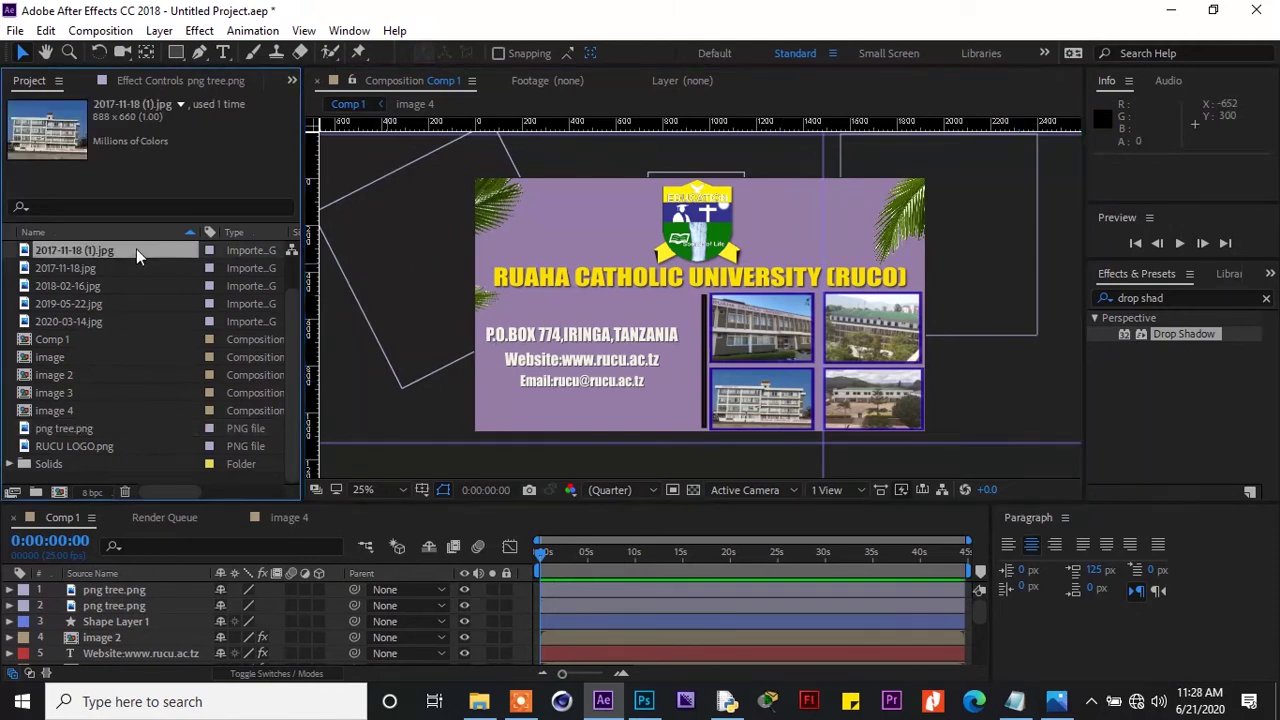
{"action": "left_click", "coordinate": [132, 268]}
{"action": "left_click", "coordinate": [132, 286]}
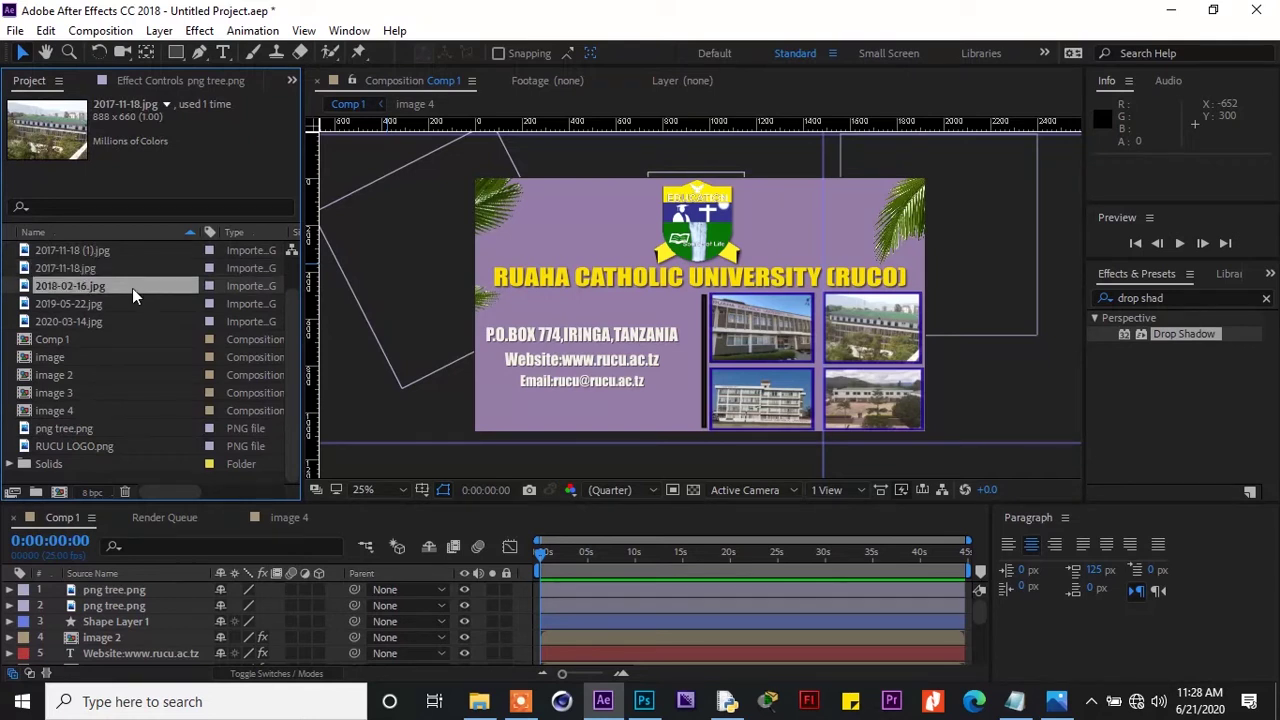
{"action": "left_click", "coordinate": [120, 301]}
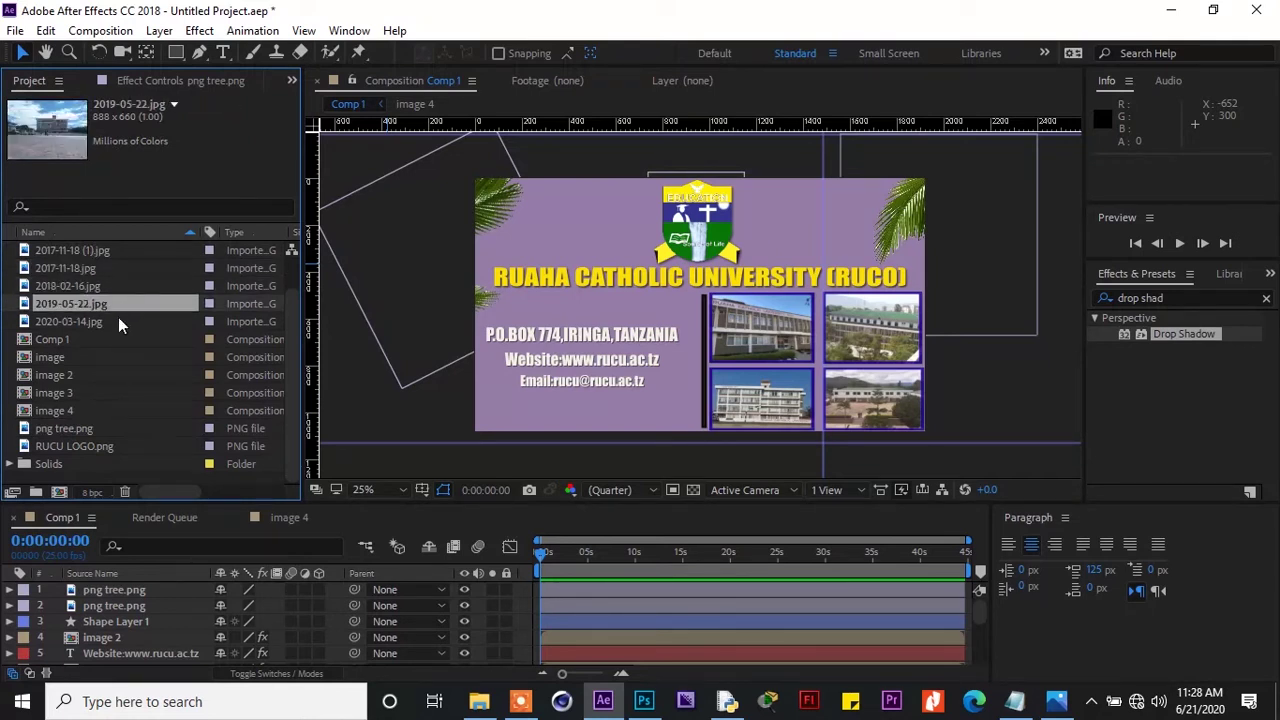
Add 2019-05-22.jpg scaled down at lower left, layered just above the purple solid
{"action": "left_click_drag", "start_coordinate": [120, 306], "coordinate": [157, 585]}
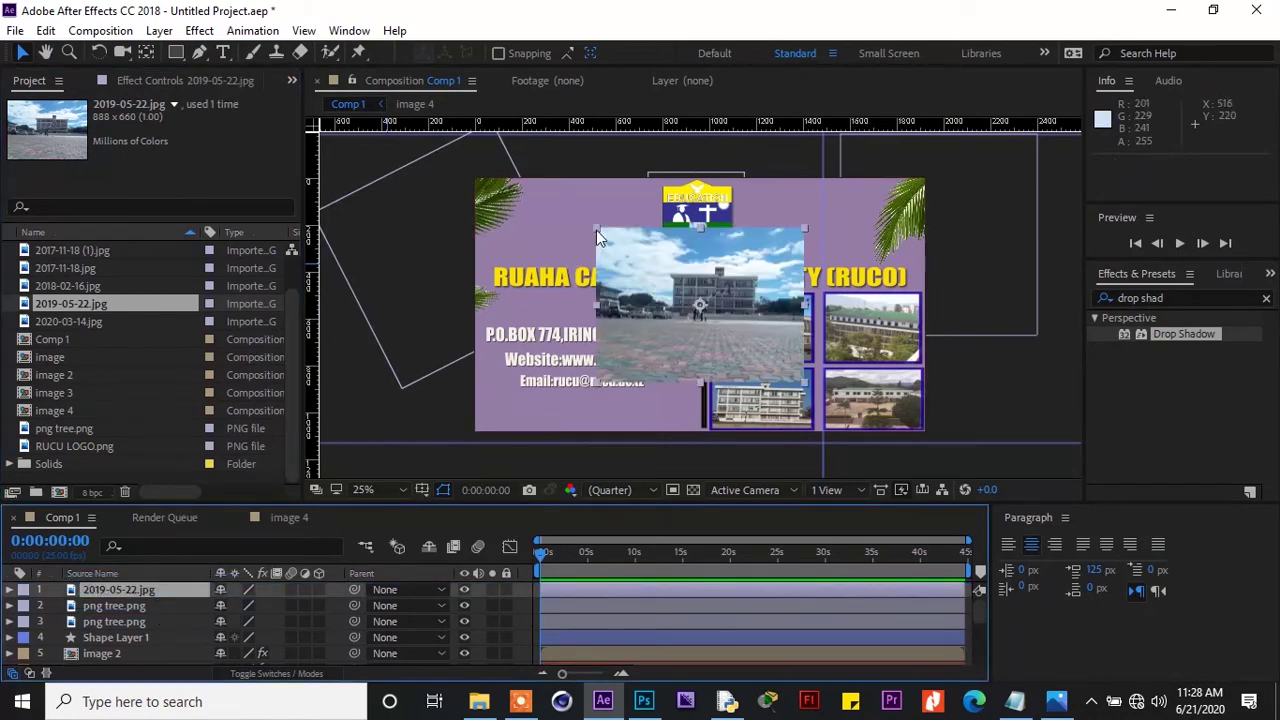
{"action": "left_click_drag", "start_coordinate": [596, 230], "coordinate": [476, 372]}
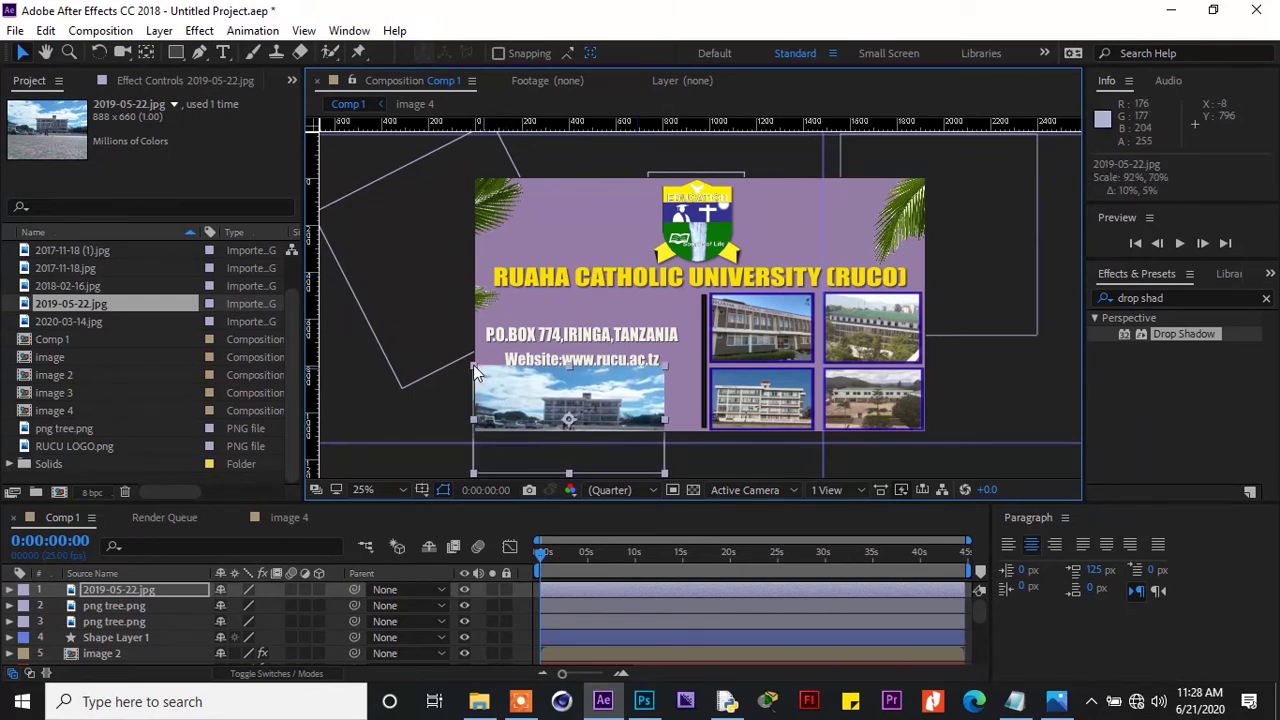
{"action": "left_click_drag", "start_coordinate": [551, 394], "coordinate": [501, 398]}
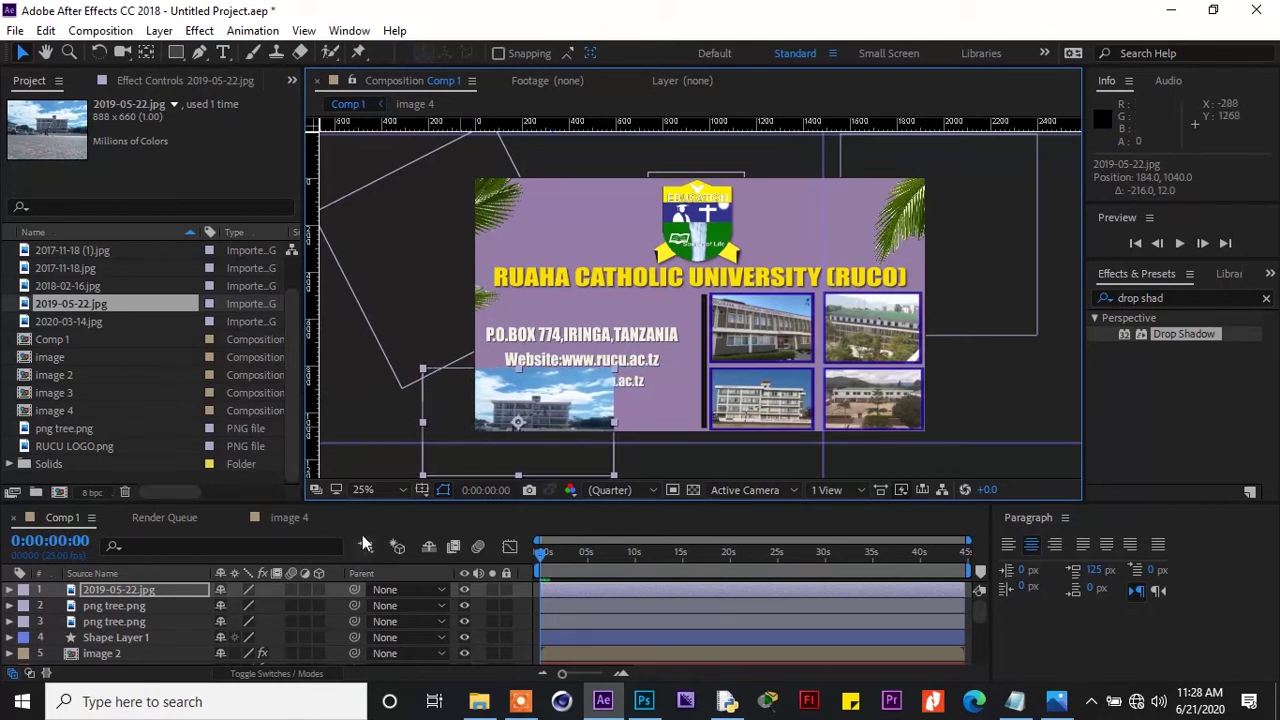
{"action": "left_click_drag", "start_coordinate": [175, 590], "coordinate": [177, 641]}
{"action": "left_click_drag", "start_coordinate": [177, 641], "coordinate": [187, 657]}
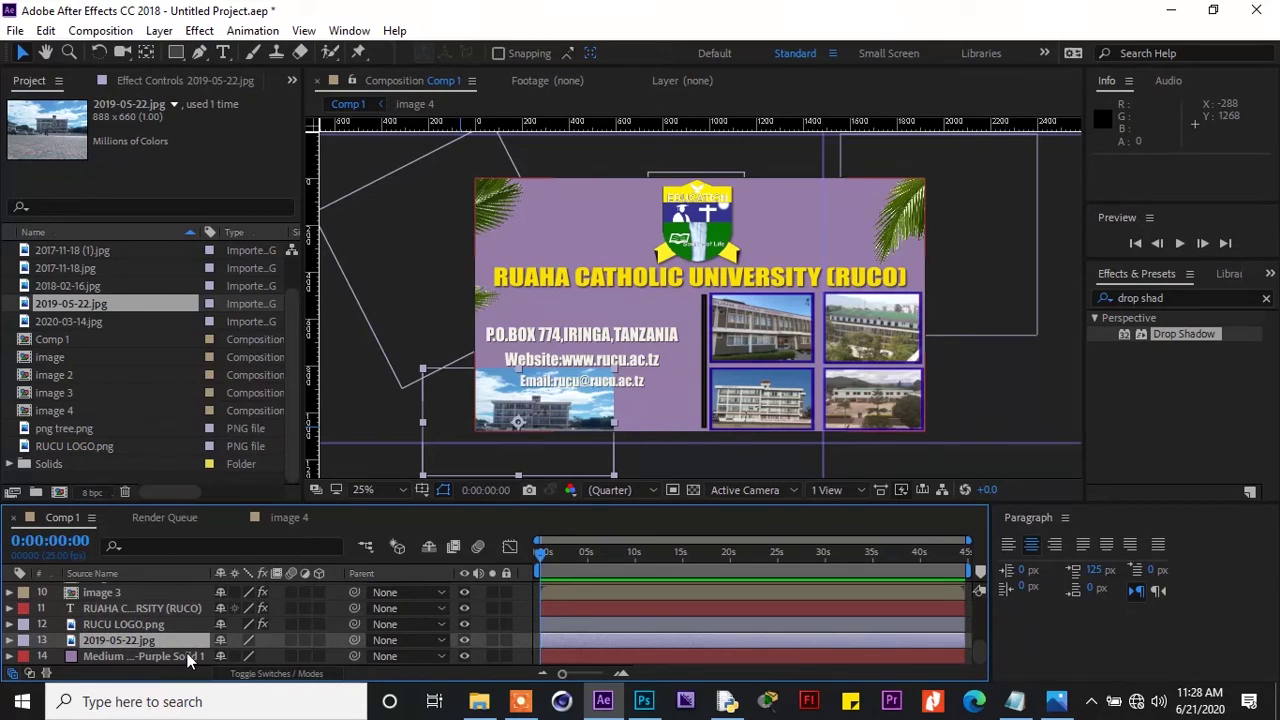
Expand the 2019-05-22.jpg layer's Transform properties and set its Opacity to 34%
{"action": "left_click", "coordinate": [10, 641]}
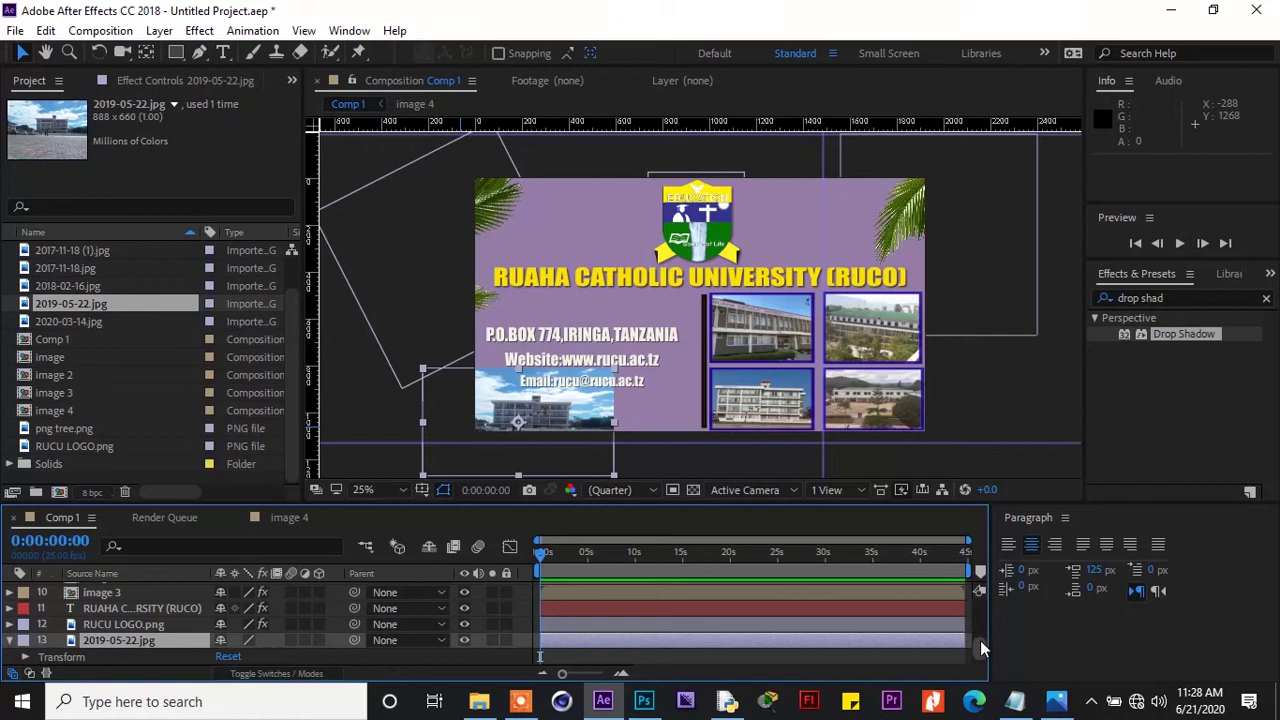
{"action": "scroll", "coordinate": [980, 641], "scroll_direction": "down", "scroll_amount": 1}
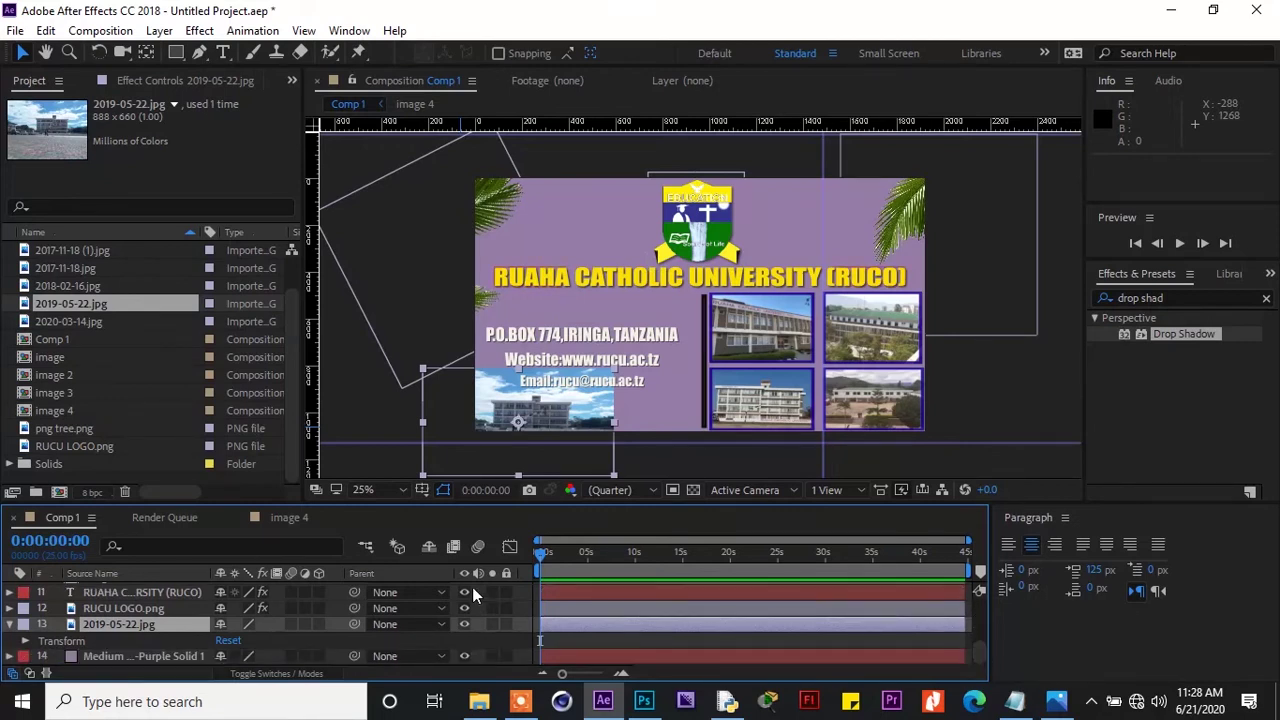
{"action": "left_click", "coordinate": [27, 643]}
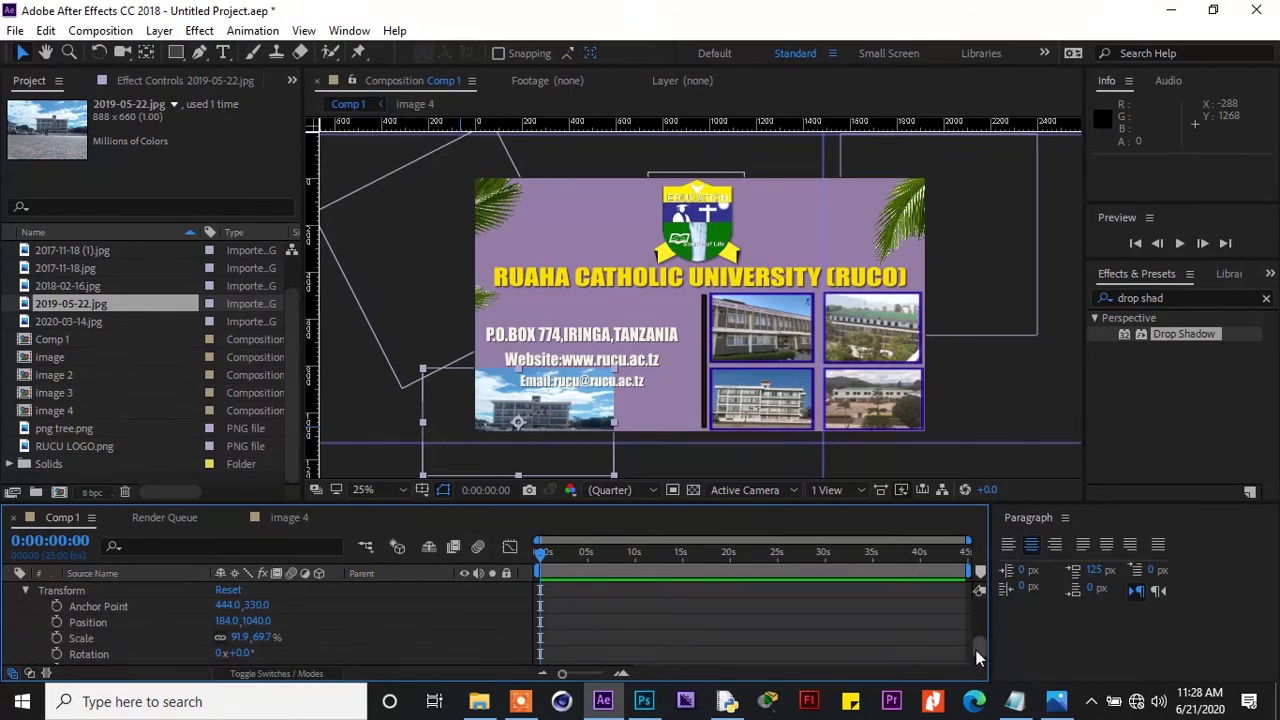
{"action": "scroll", "coordinate": [978, 656], "scroll_direction": "down", "scroll_amount": 2}
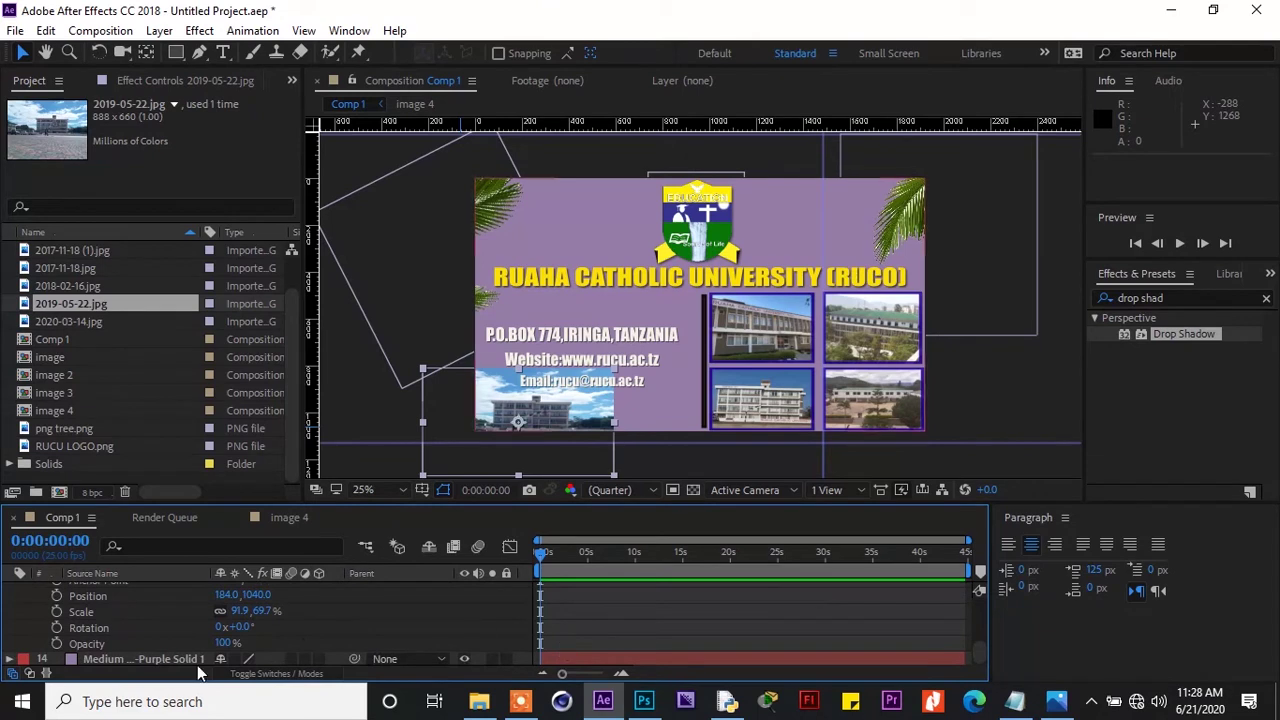
{"action": "left_click_drag", "start_coordinate": [228, 642], "coordinate": [172, 649]}
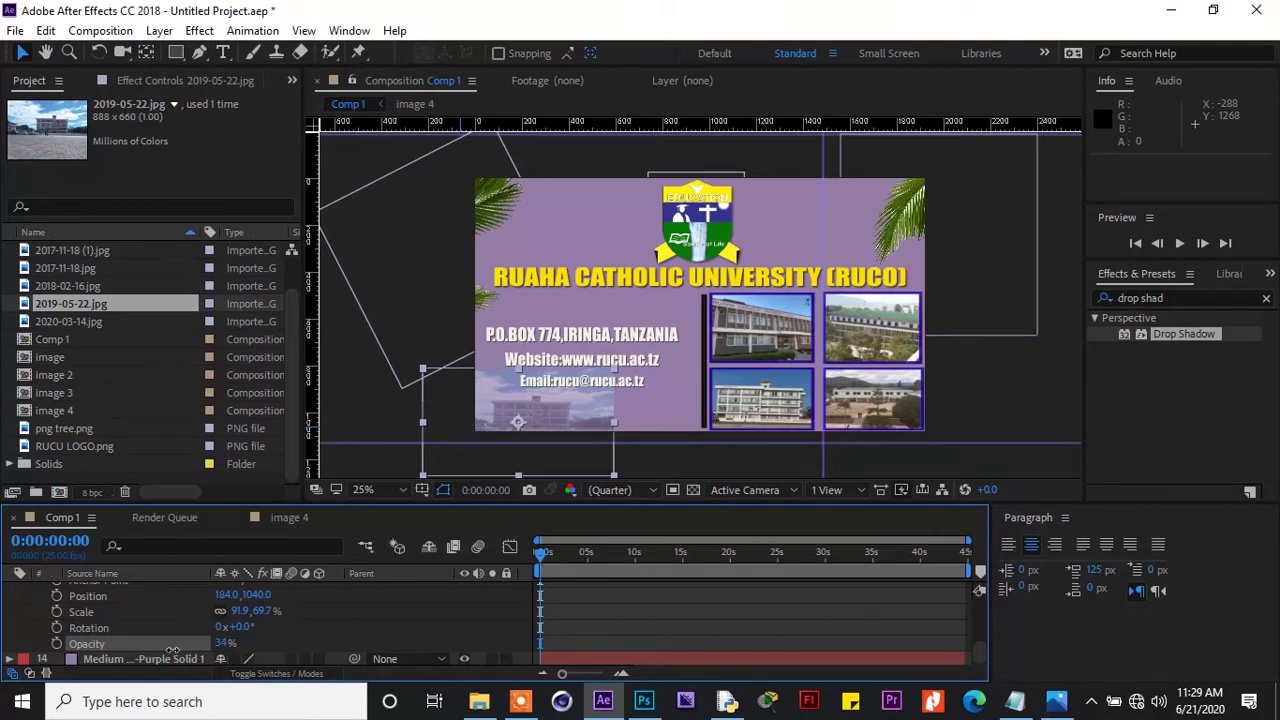
Set the photo to 33% opacity, scale 221.6,132.7% and position 952,824
{"action": "left_click_drag", "start_coordinate": [172, 650], "coordinate": [171, 650]}
{"action": "left_click_drag", "start_coordinate": [423, 367], "coordinate": [417, 352]}
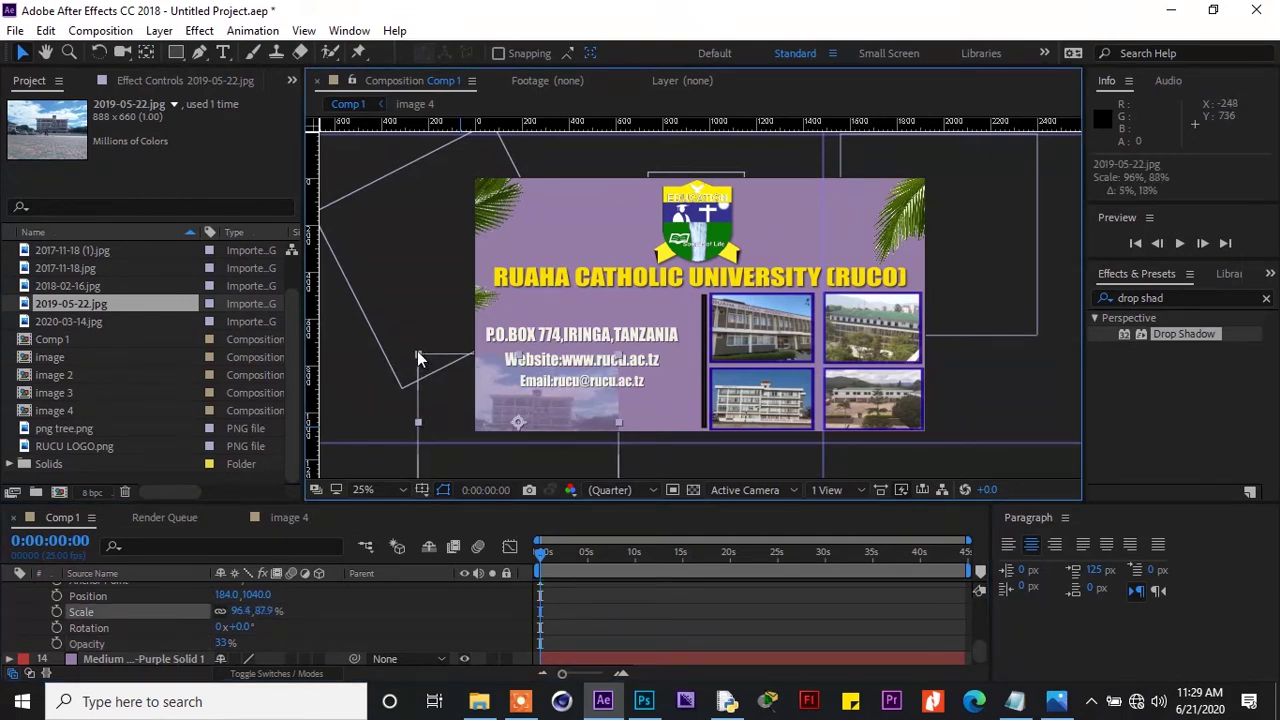
{"action": "left_click_drag", "start_coordinate": [430, 387], "coordinate": [484, 370]}
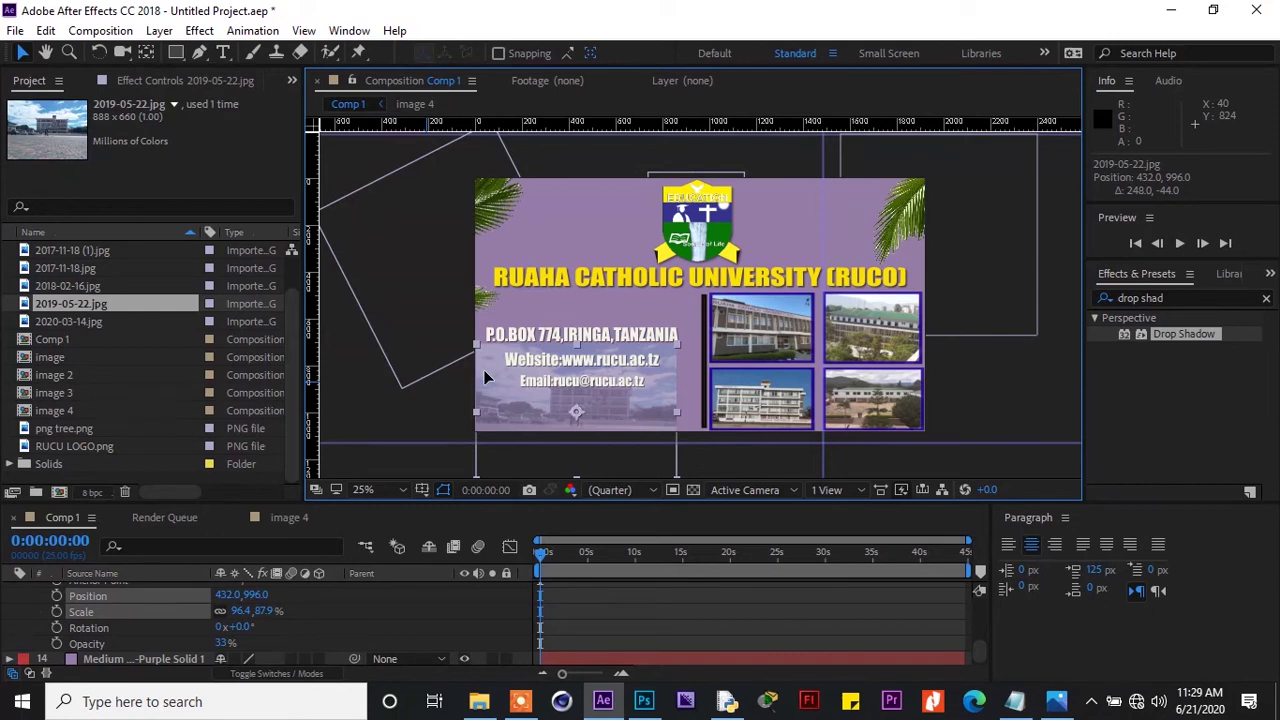
{"action": "left_click_drag", "start_coordinate": [476, 345], "coordinate": [454, 315]}
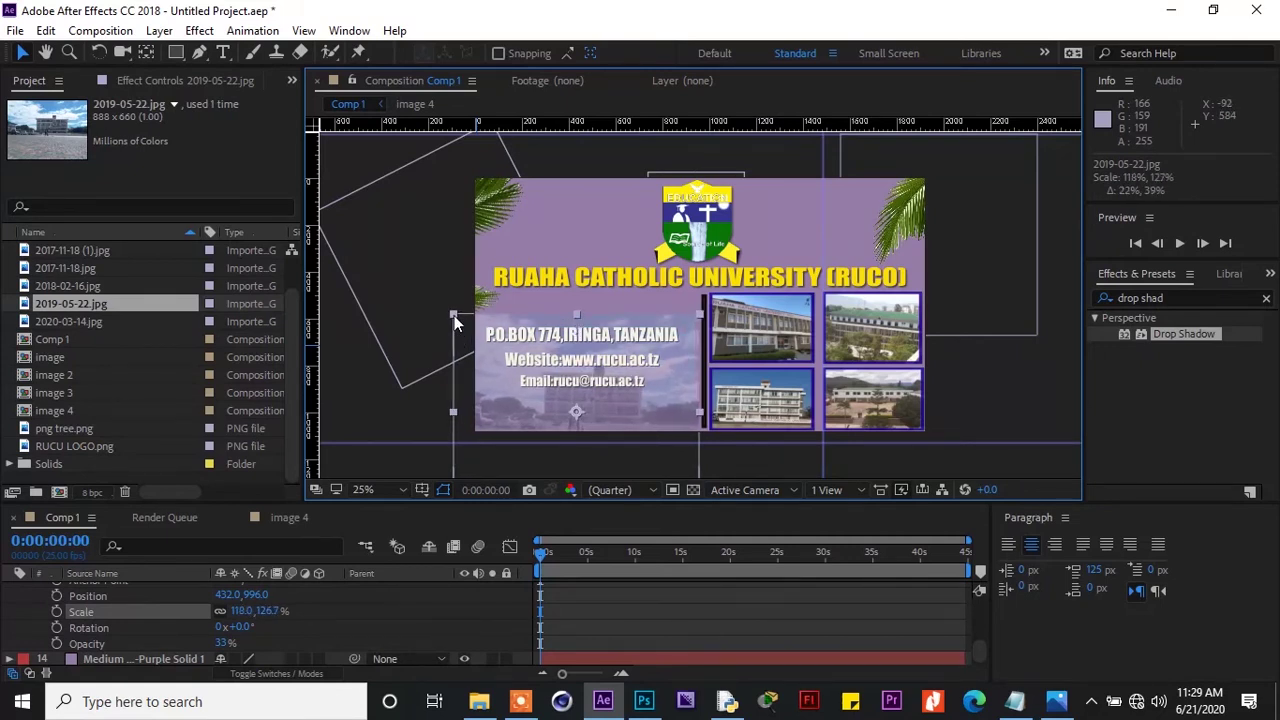
{"action": "left_click_drag", "start_coordinate": [463, 377], "coordinate": [485, 375]}
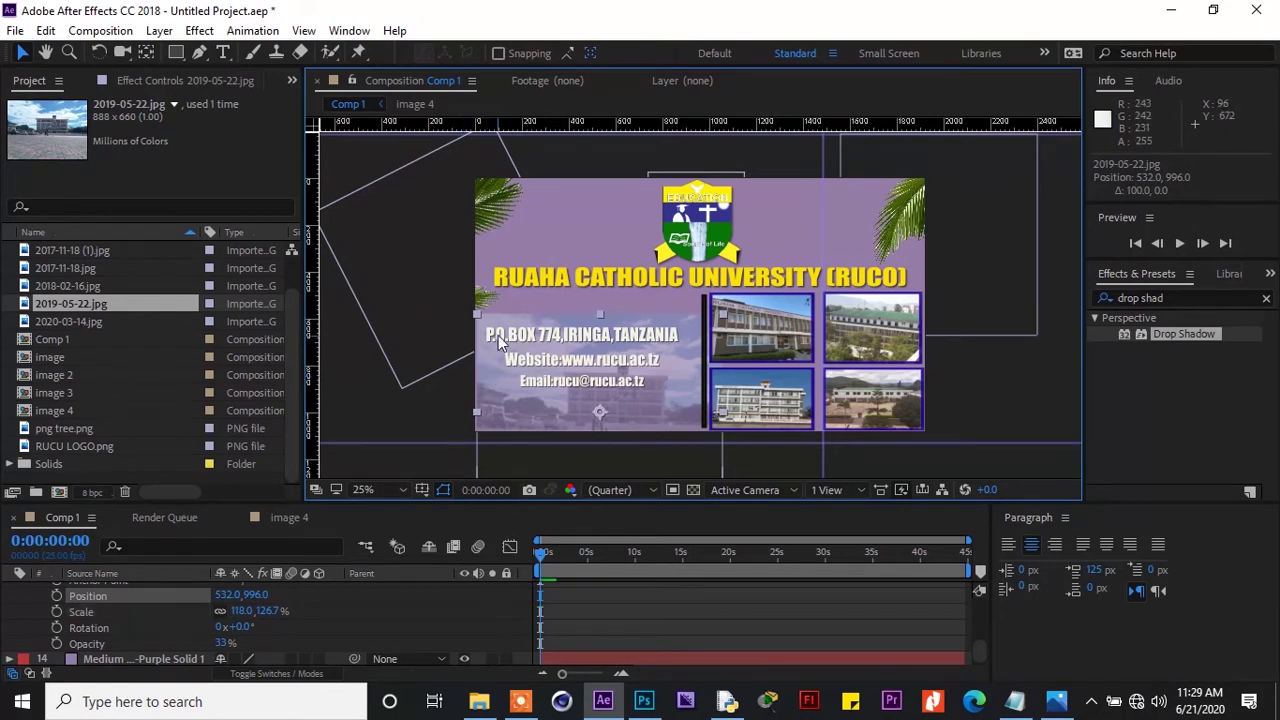
{"action": "left_click_drag", "start_coordinate": [459, 318], "coordinate": [434, 308]}
{"action": "left_click_drag", "start_coordinate": [452, 413], "coordinate": [485, 386]}
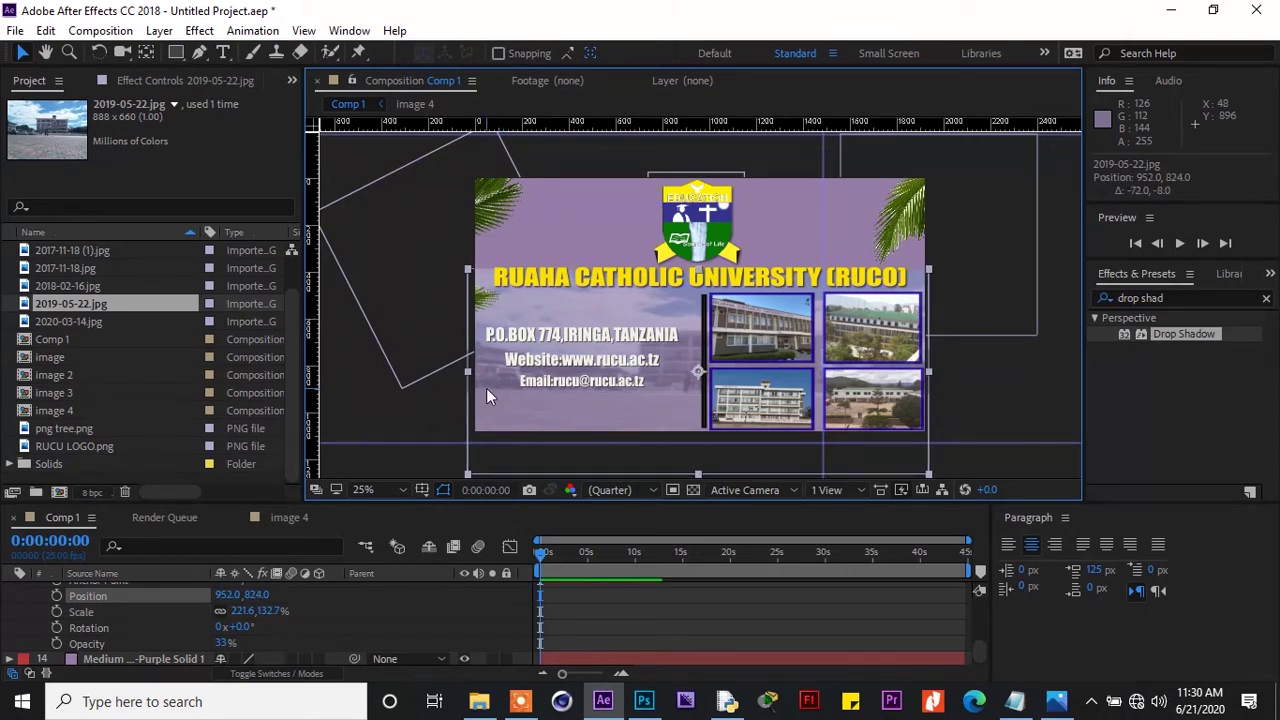
{"action": "left_click", "coordinate": [392, 425]}
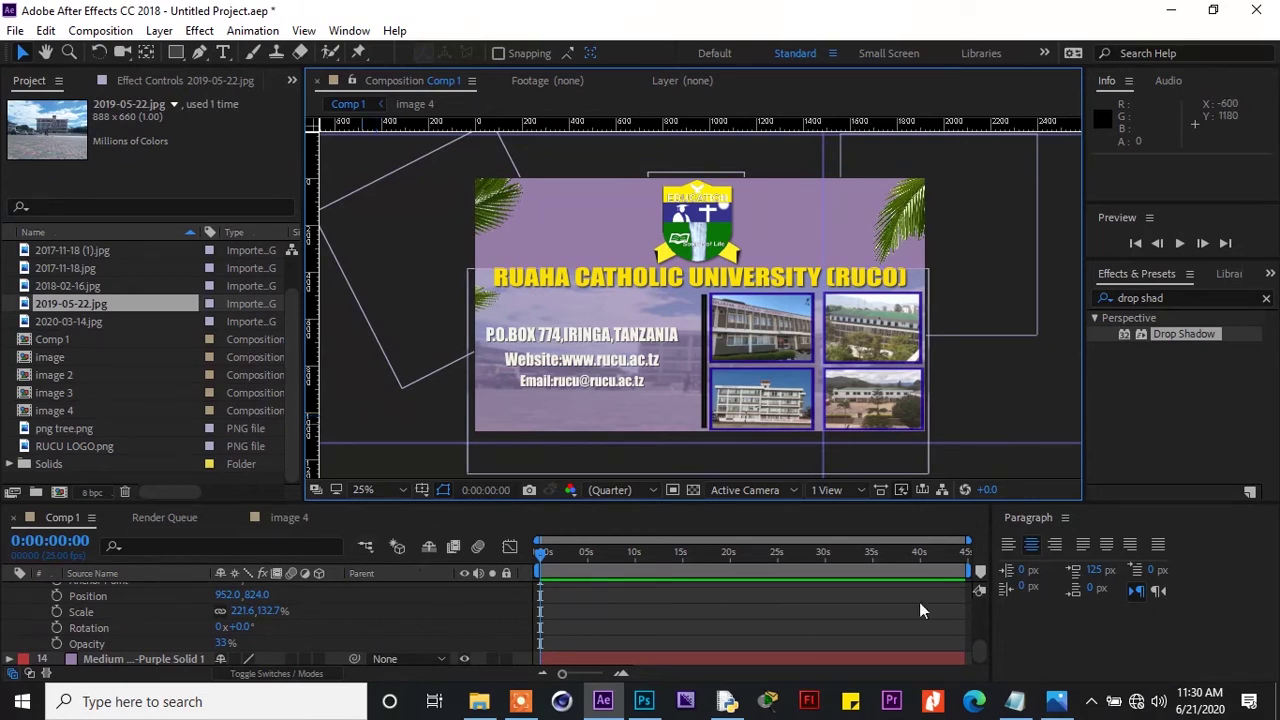
{"action": "left_click_drag", "start_coordinate": [979, 648], "coordinate": [980, 633]}
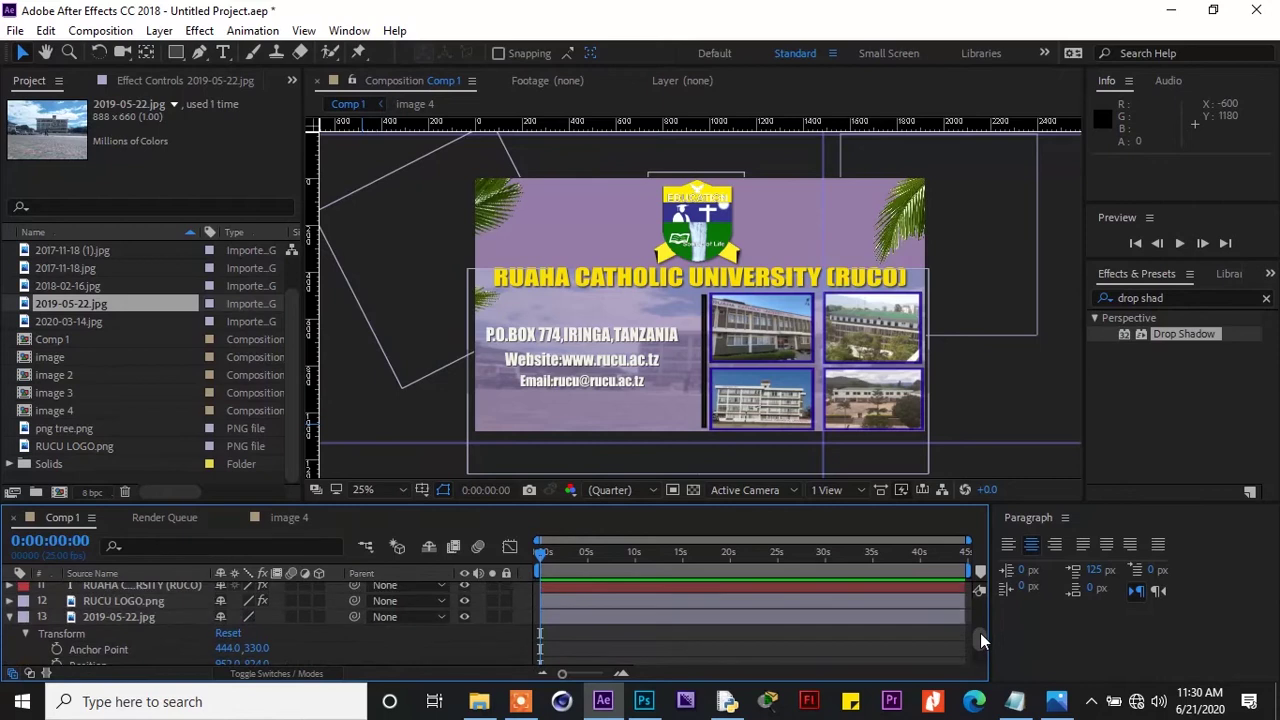
{"action": "left_click", "coordinate": [10, 617]}
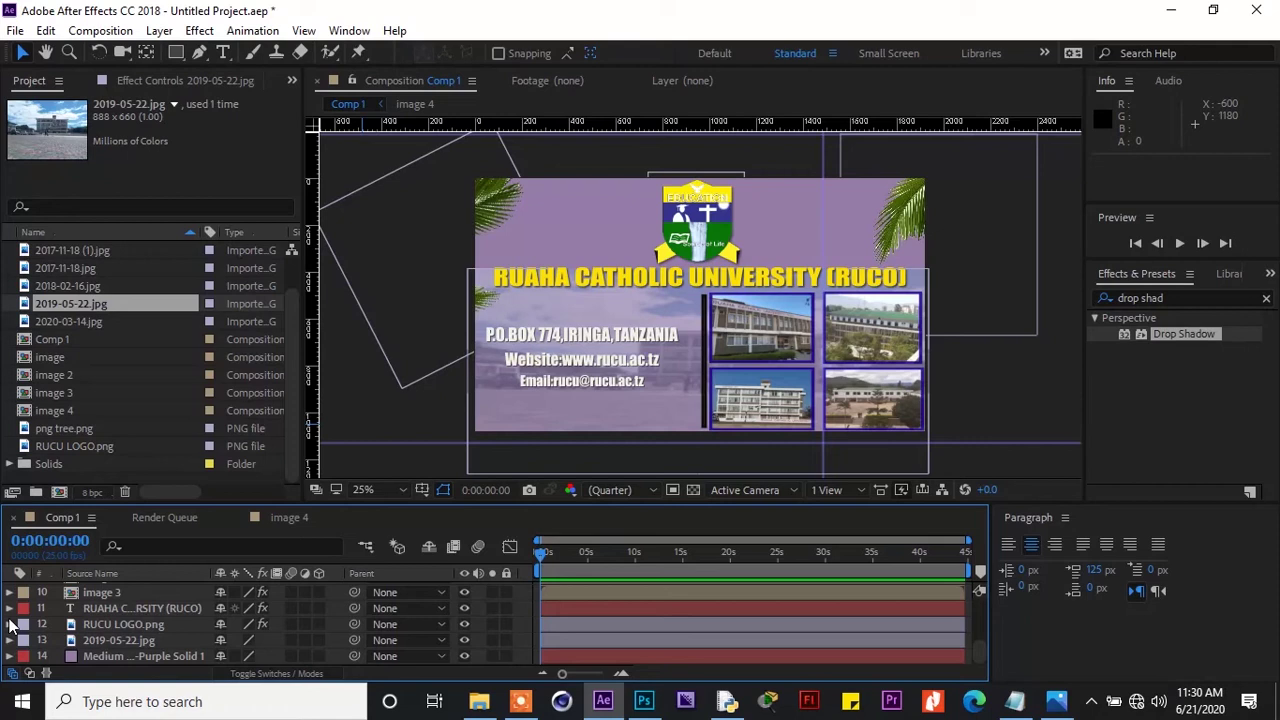
{"action": "left_click", "coordinate": [175, 53]}
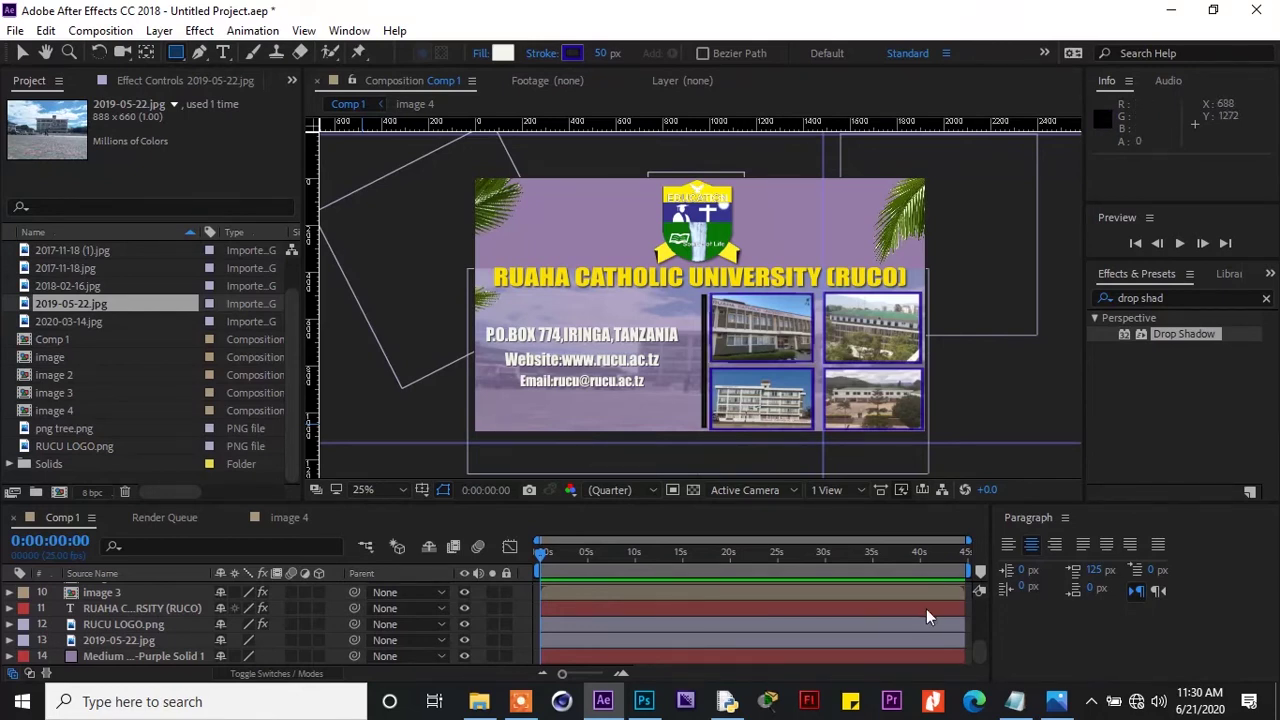
{"action": "left_click_drag", "start_coordinate": [982, 641], "coordinate": [981, 645]}
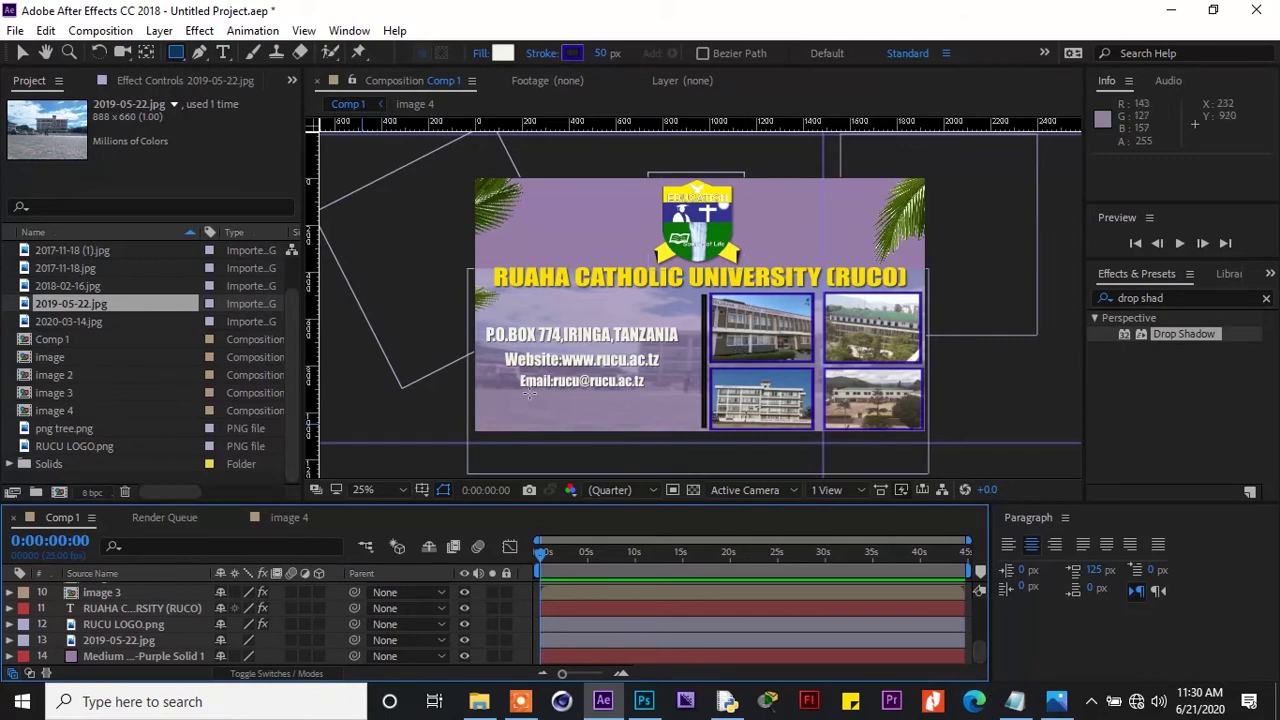
{"action": "left_click_drag", "start_coordinate": [529, 389], "coordinate": [536, 395]}
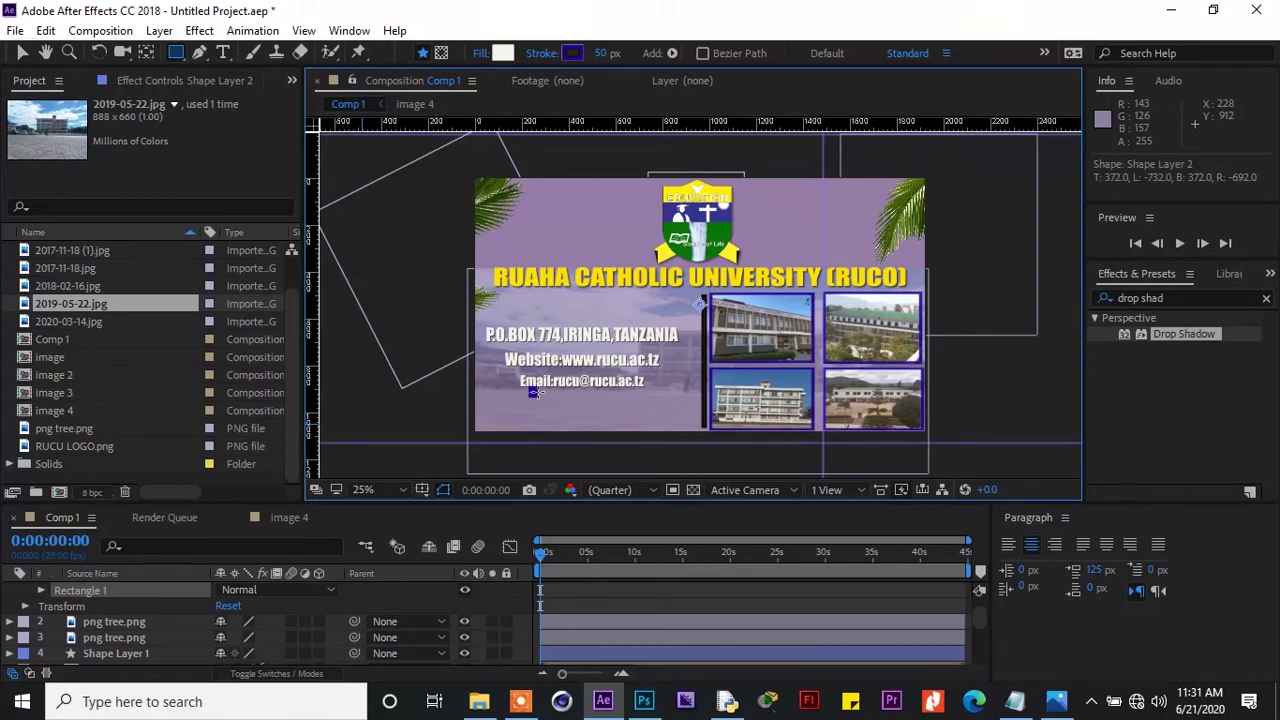
{"action": "left_click_drag", "start_coordinate": [536, 393], "coordinate": [571, 394]}
{"action": "key", "text": "ctrl+z"}
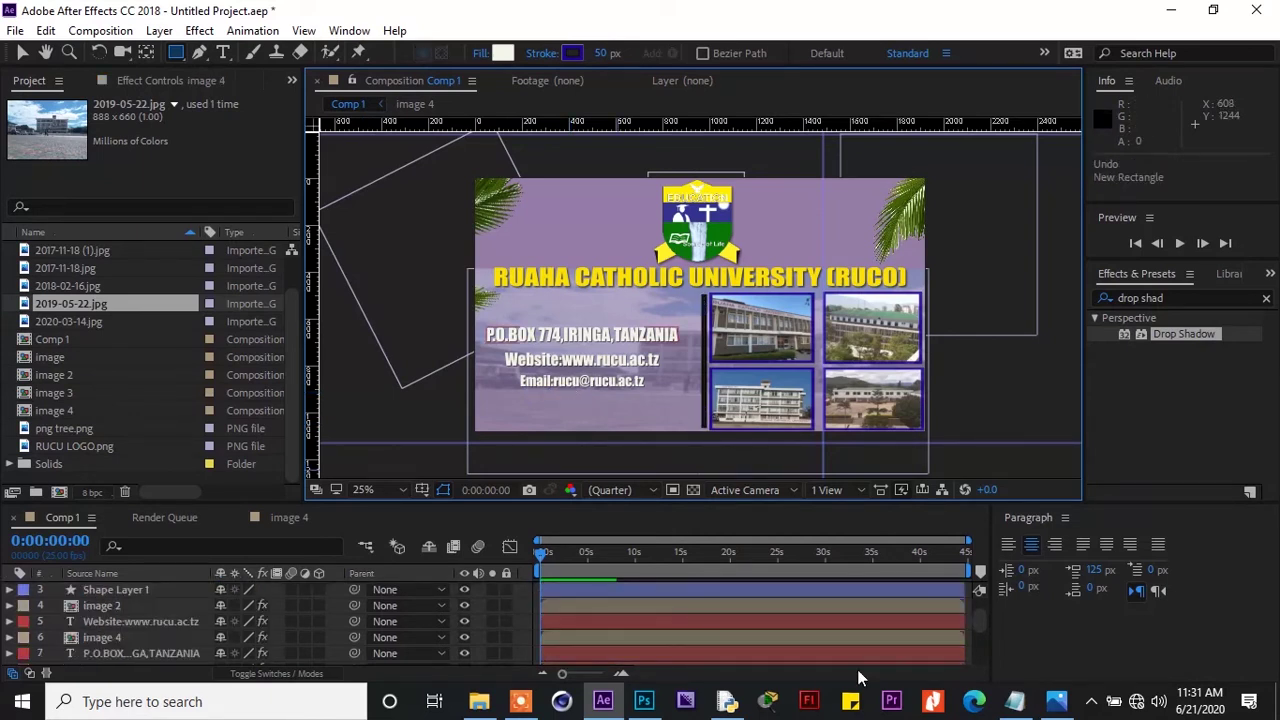
{"action": "left_click_drag", "start_coordinate": [977, 623], "coordinate": [985, 660]}
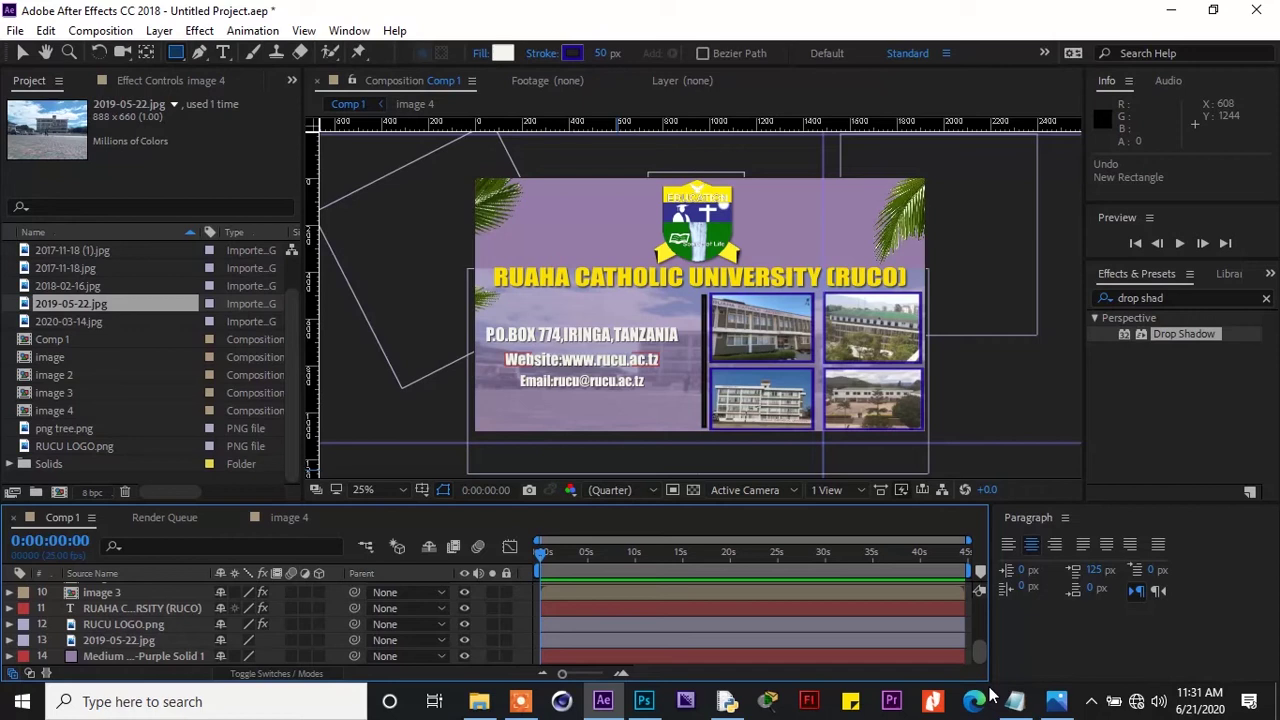
{"action": "left_click_drag", "start_coordinate": [989, 658], "coordinate": [991, 612]}
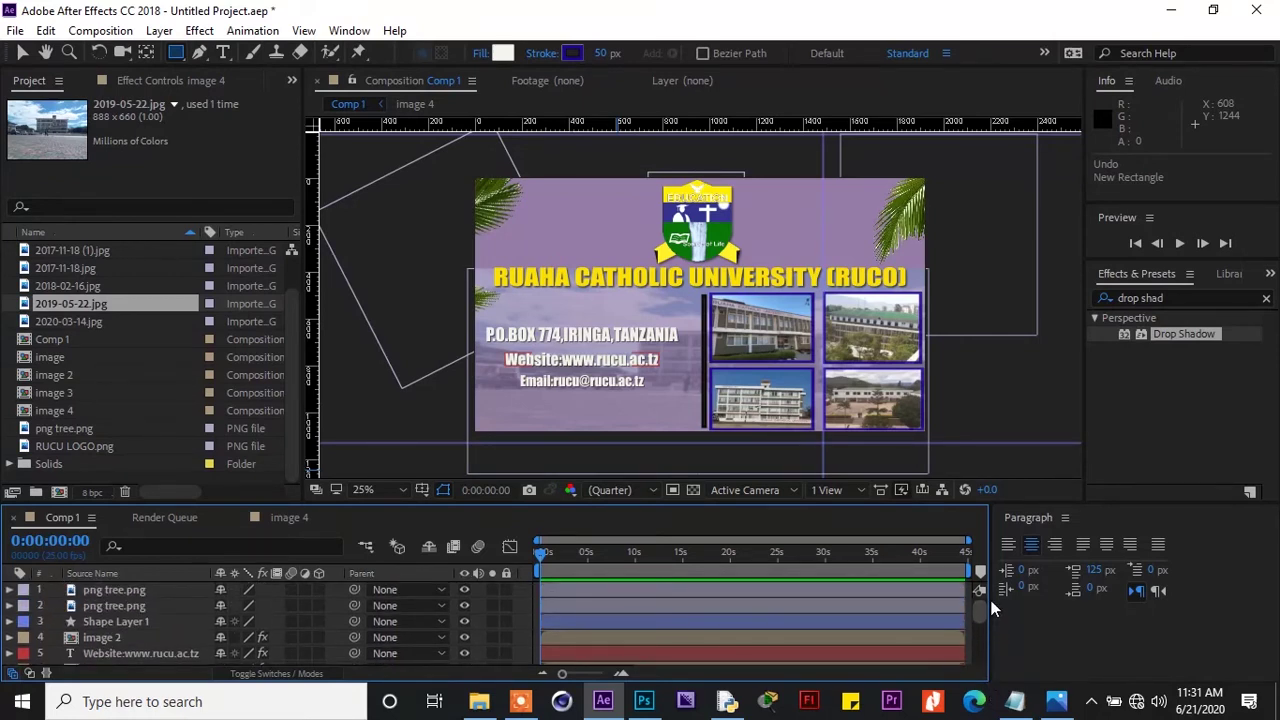
{"action": "left_click", "coordinate": [175, 54]}
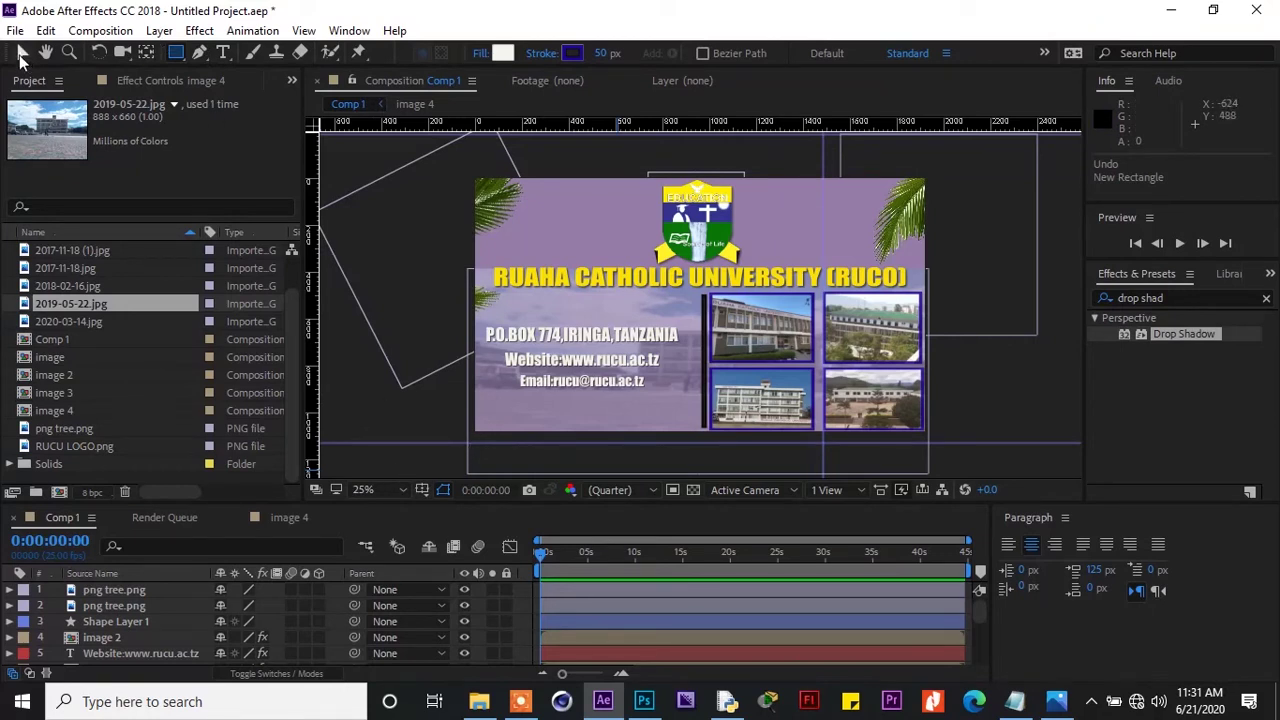
{"action": "left_click", "coordinate": [22, 54]}
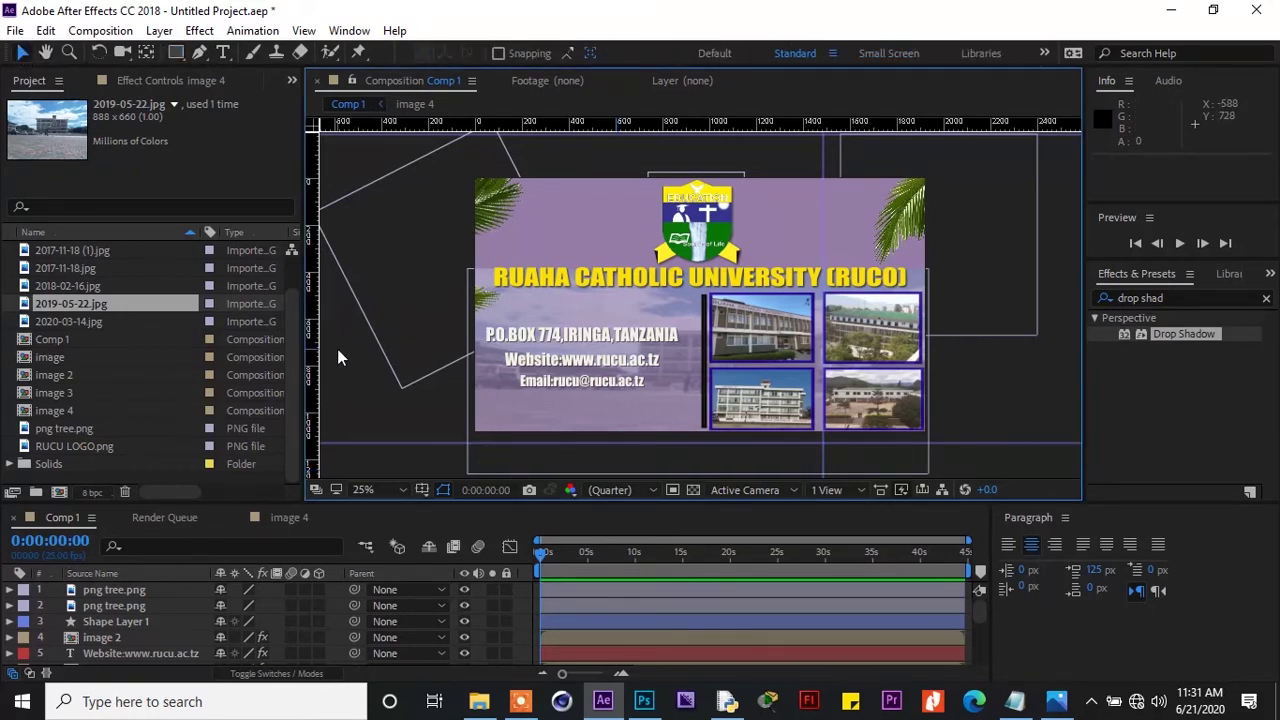
{"action": "left_click", "coordinate": [177, 54]}
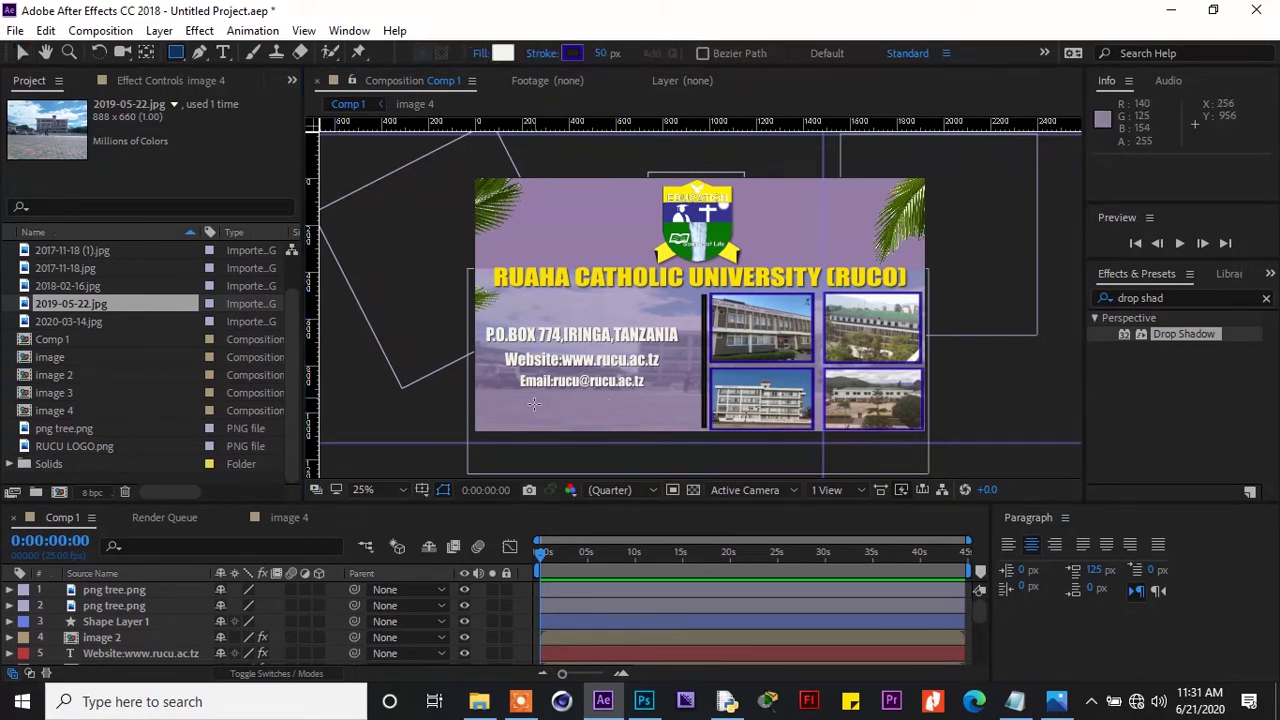
Draw a thin rectangle under the email text with a 19 px stroke
{"action": "left_click_drag", "start_coordinate": [530, 395], "coordinate": [632, 394]}
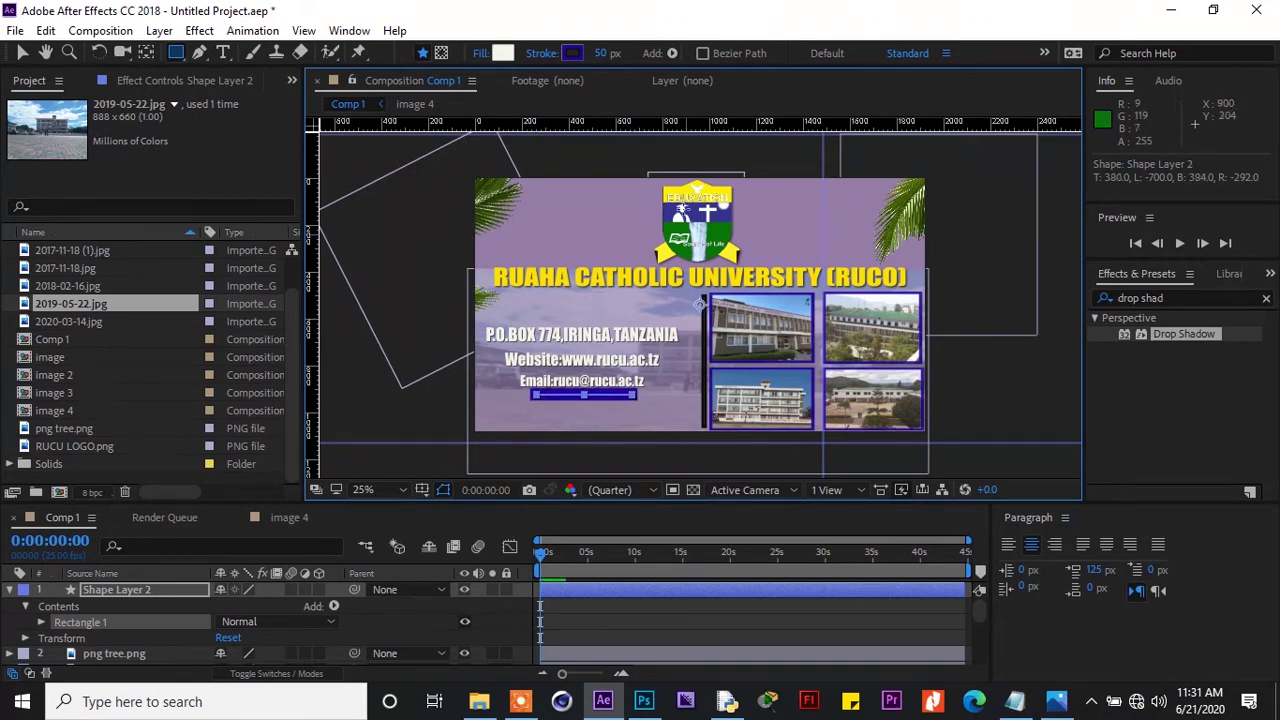
{"action": "left_click_drag", "start_coordinate": [607, 53], "coordinate": [583, 53]}
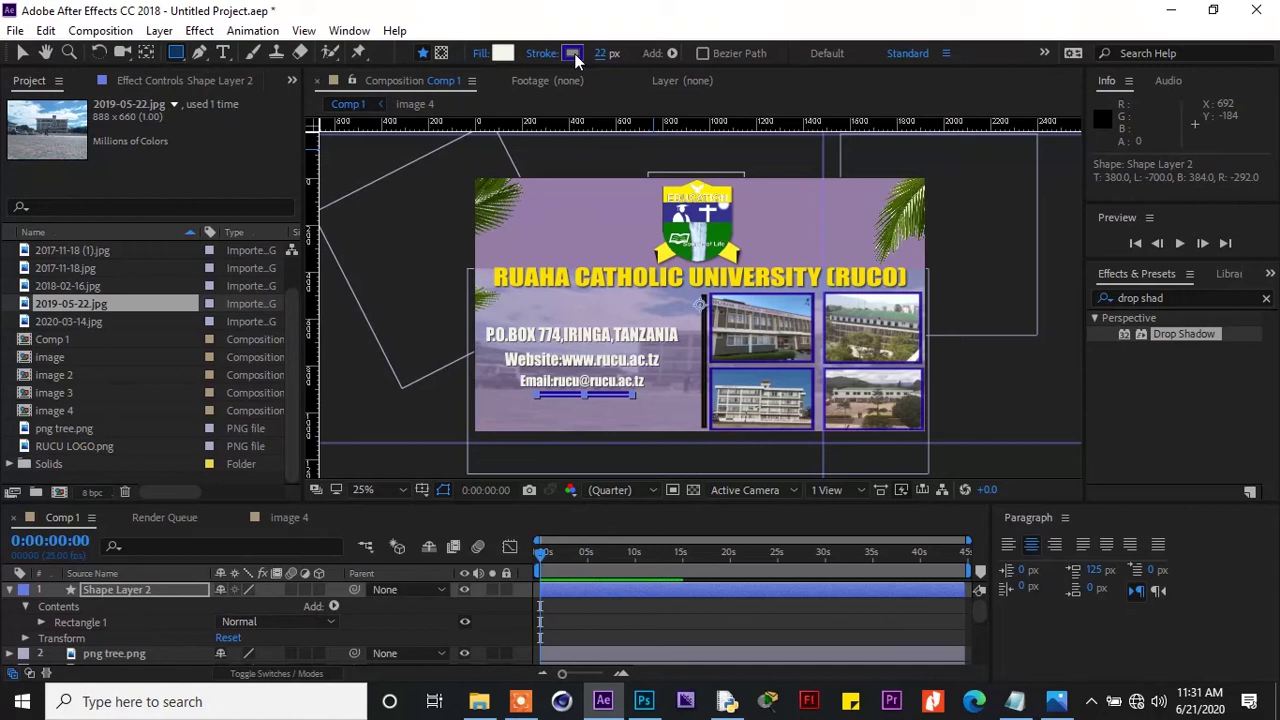
{"action": "left_click_drag", "start_coordinate": [601, 53], "coordinate": [633, 94]}
Set the rectangle's stroke colour to near-black #020200
{"action": "left_click", "coordinate": [565, 55]}
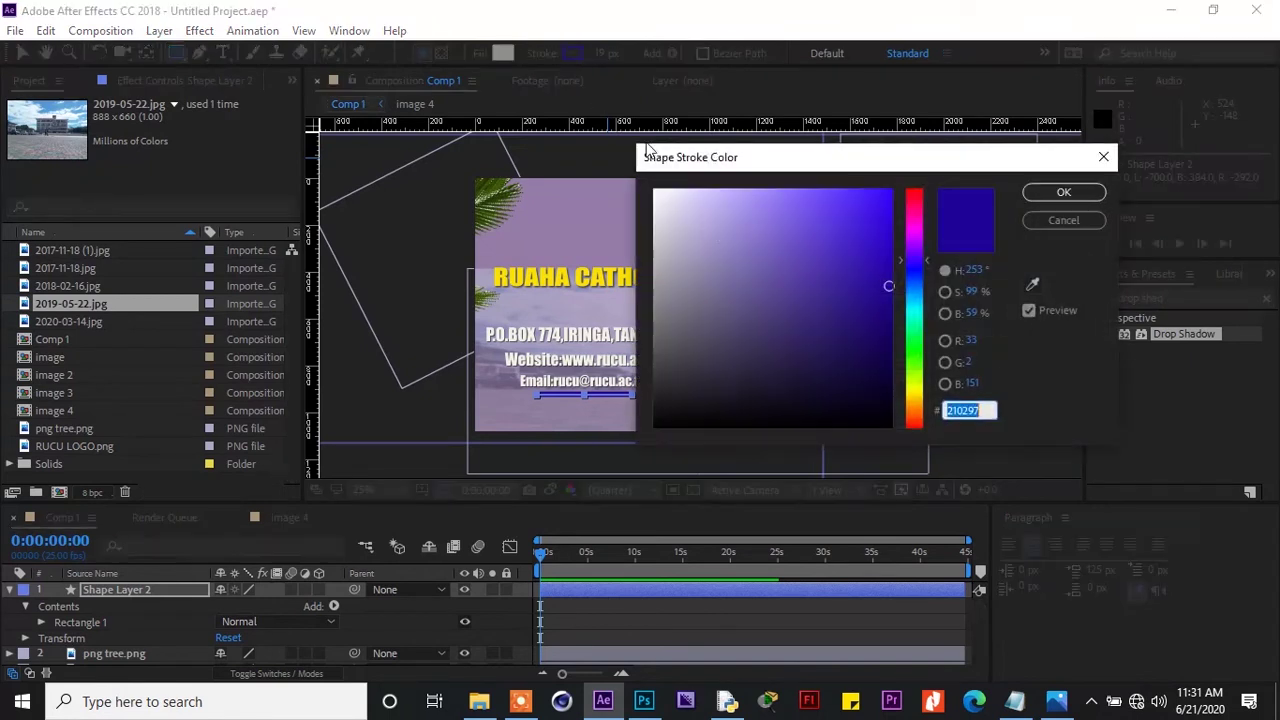
{"action": "left_click", "coordinate": [912, 384]}
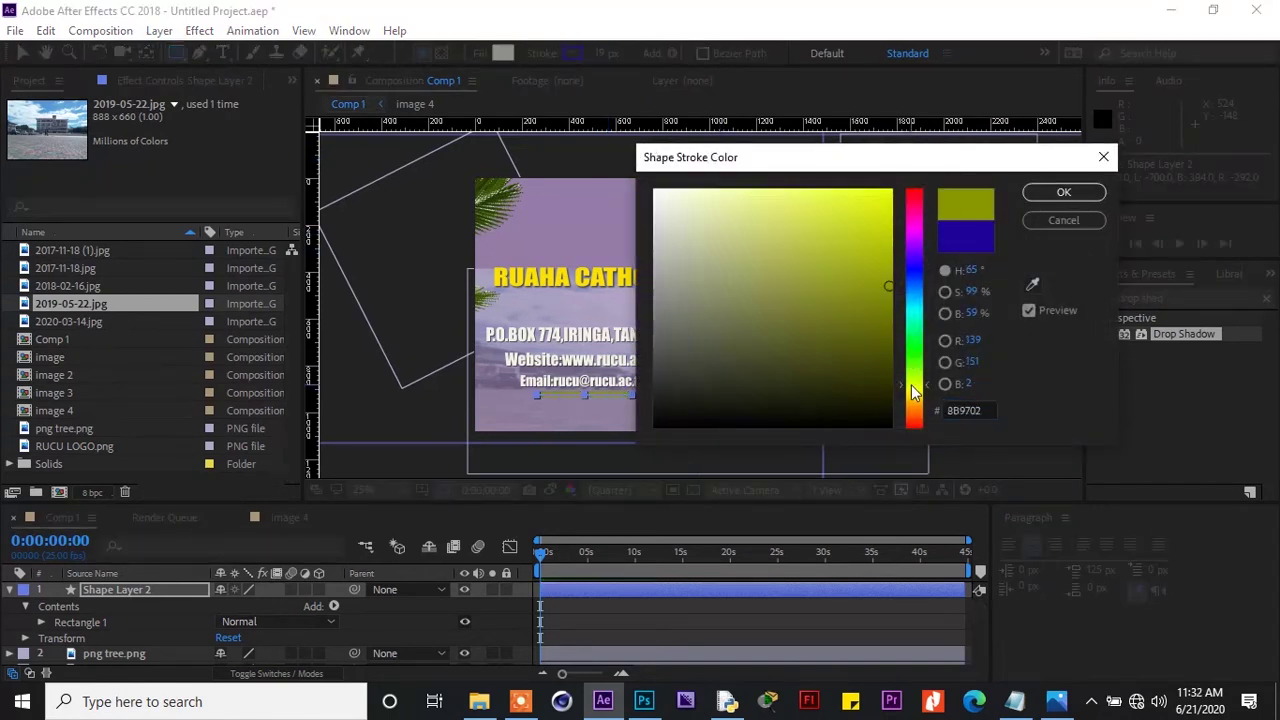
{"action": "left_click", "coordinate": [888, 199]}
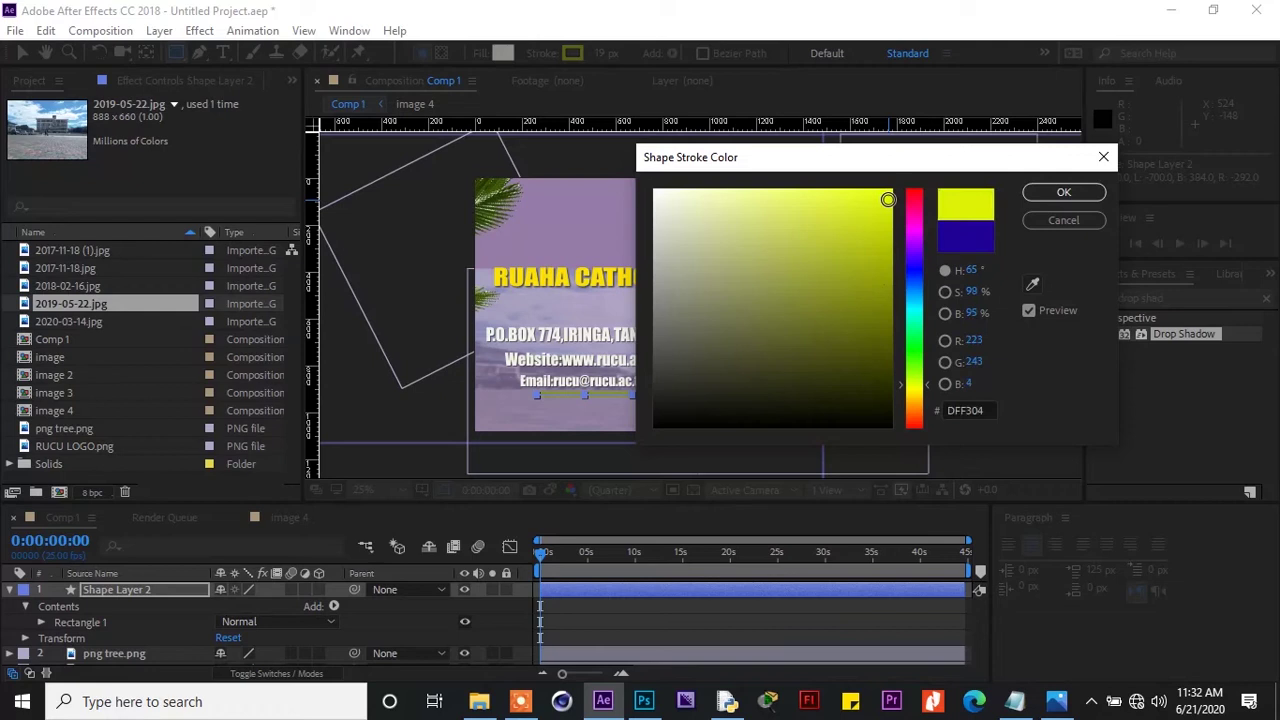
{"action": "left_click_drag", "start_coordinate": [888, 199], "coordinate": [889, 192]}
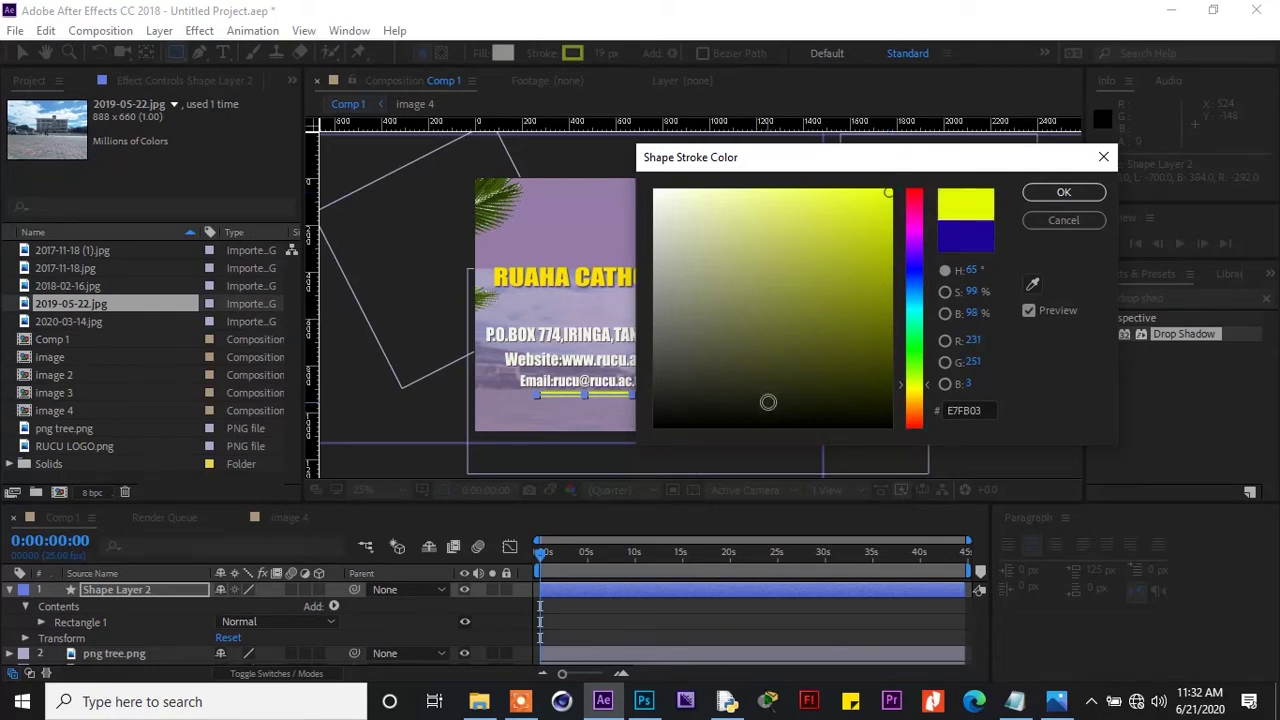
{"action": "left_click", "coordinate": [800, 420]}
{"action": "left_click_drag", "start_coordinate": [800, 420], "coordinate": [888, 426]}
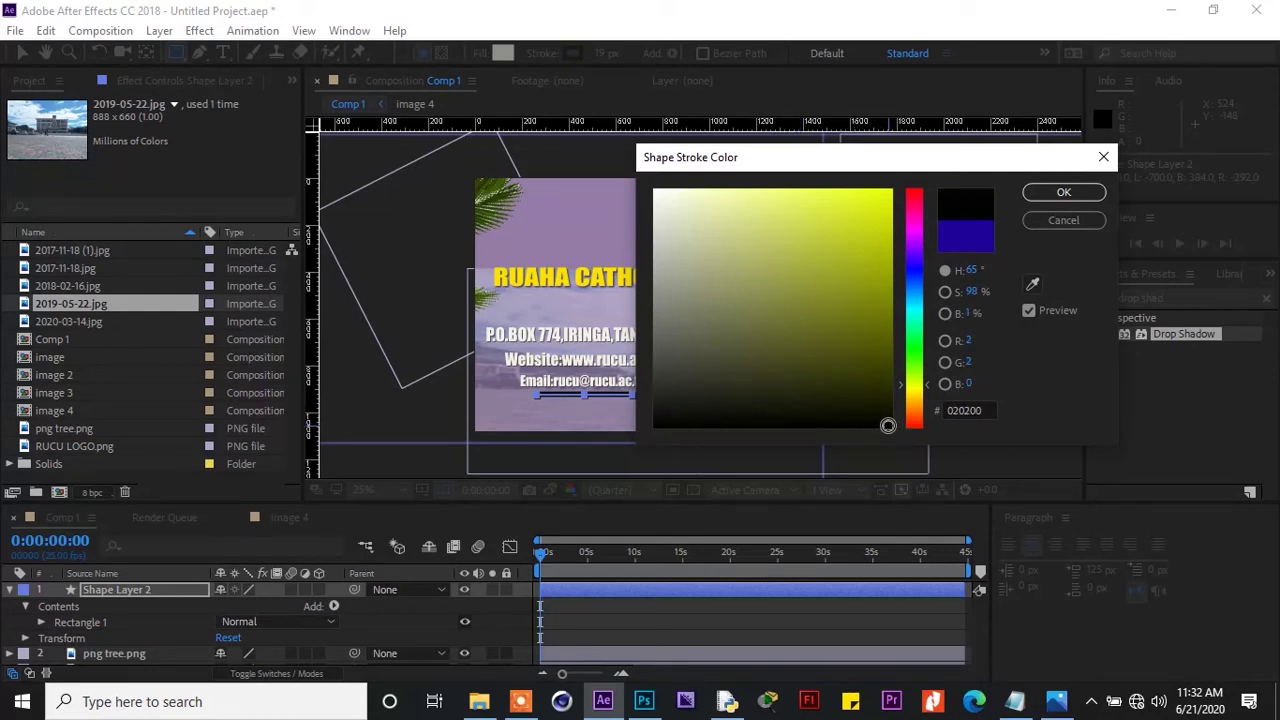
{"action": "left_click", "coordinate": [1046, 195]}
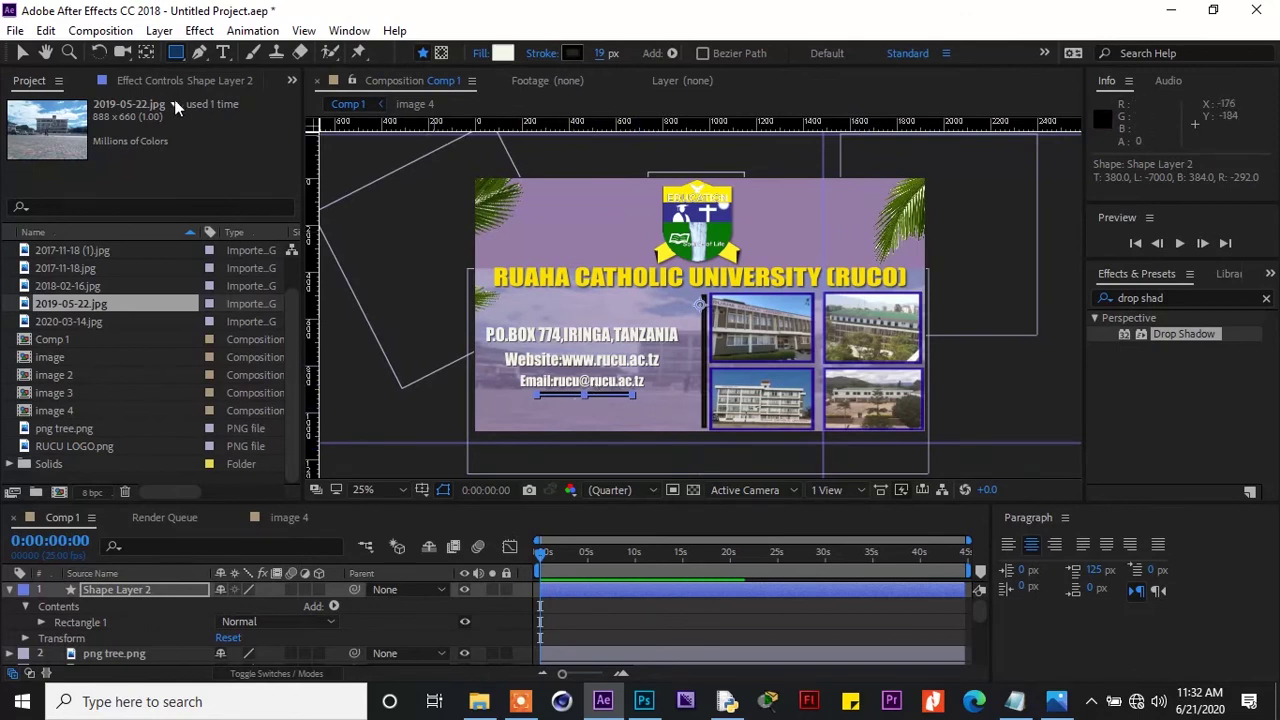
Centre Shape Layer 2's anchor point on the underline with the Pan Behind tool
{"action": "left_click", "coordinate": [146, 52]}
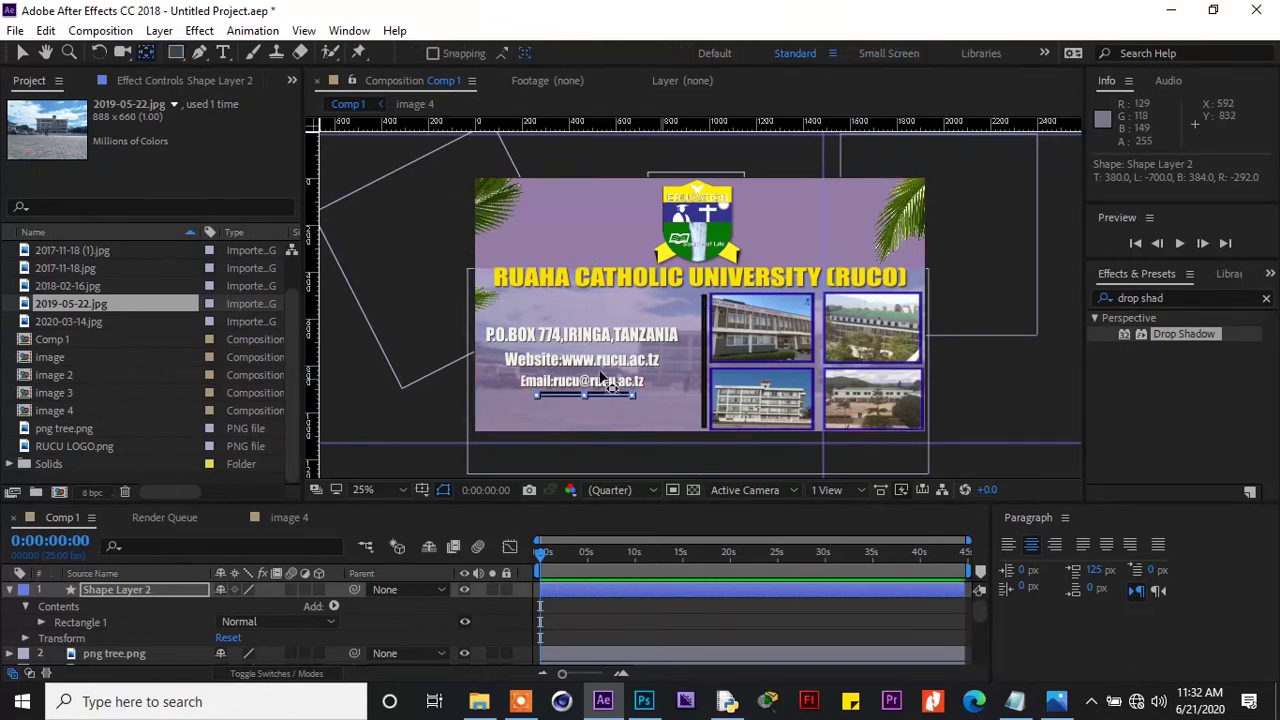
{"action": "left_click", "coordinate": [10, 590]}
{"action": "left_click", "coordinate": [120, 591]}
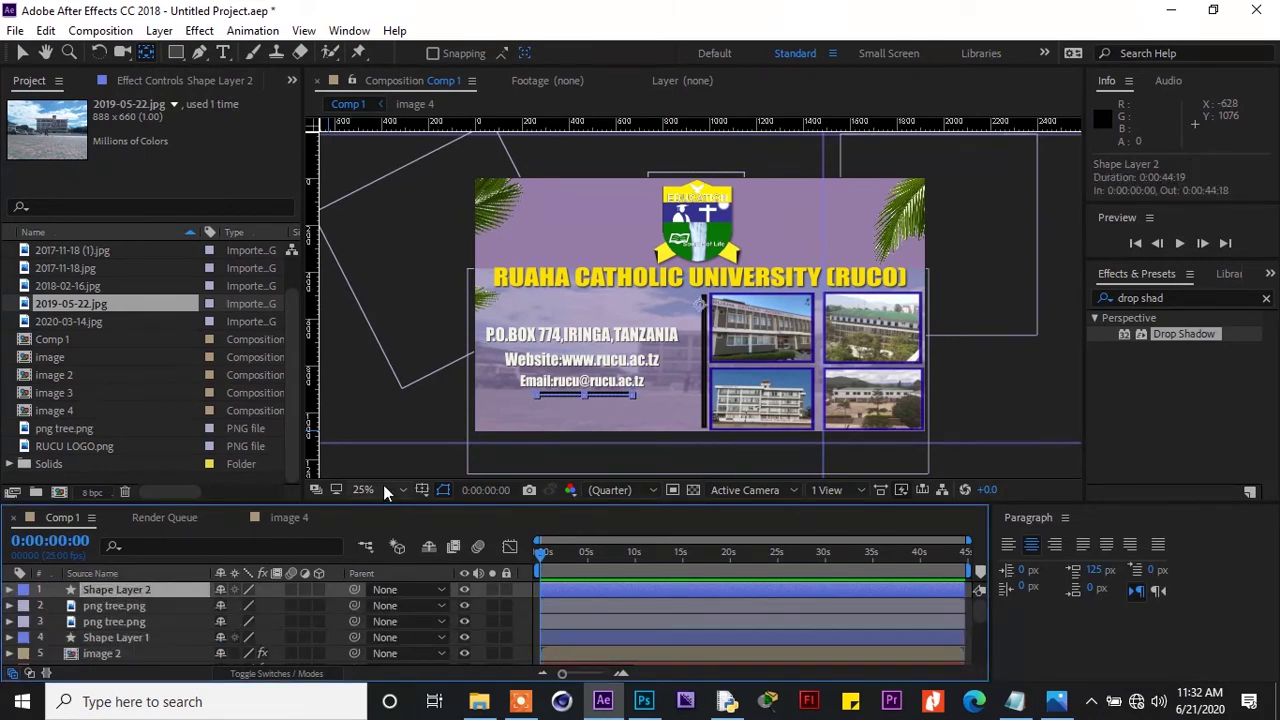
{"action": "left_click_drag", "start_coordinate": [708, 318], "coordinate": [586, 397]}
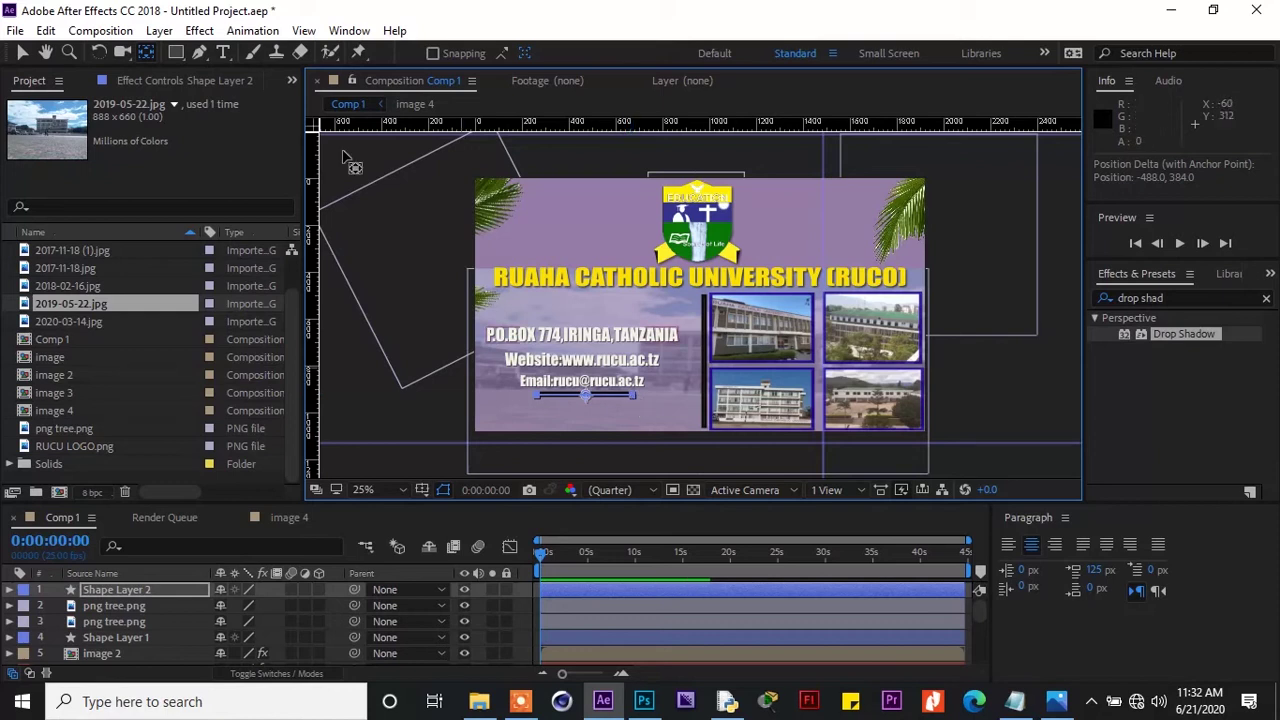
Narrow the underline slightly and set its stroke width to 10 px
{"action": "left_click", "coordinate": [22, 52]}
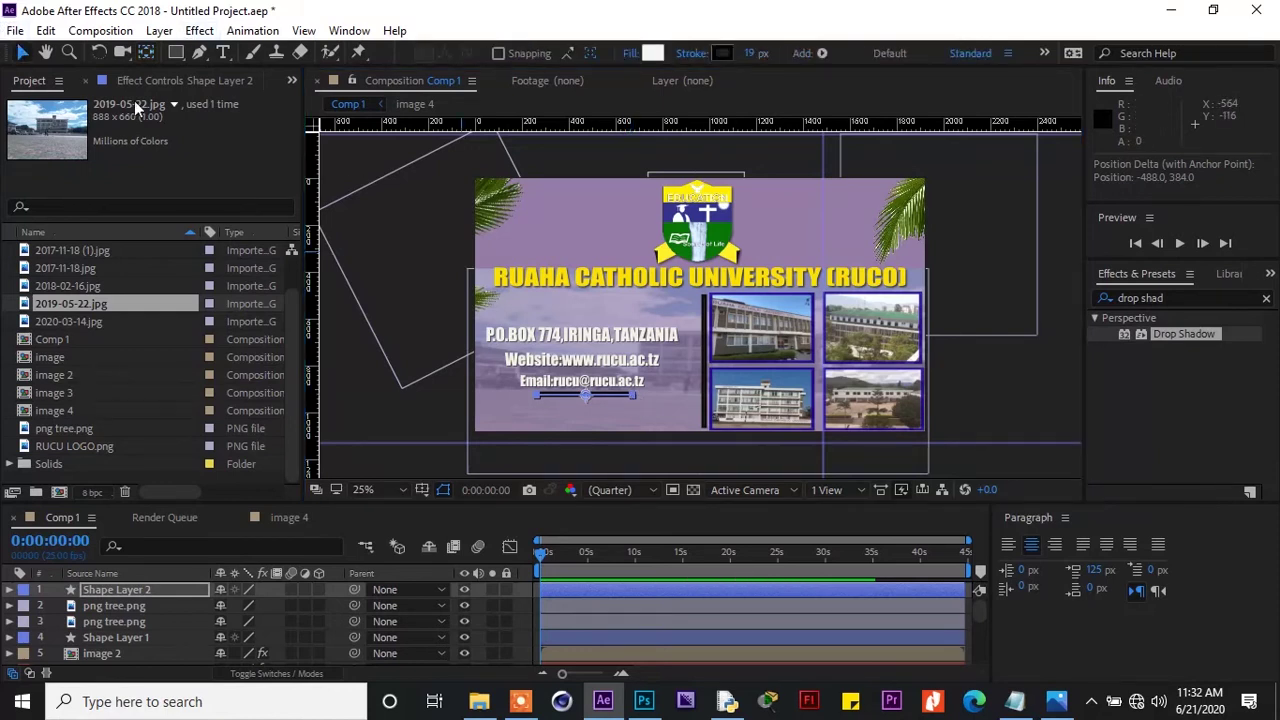
{"action": "left_click_drag", "start_coordinate": [634, 396], "coordinate": [634, 396]}
{"action": "left_click", "coordinate": [629, 412]}
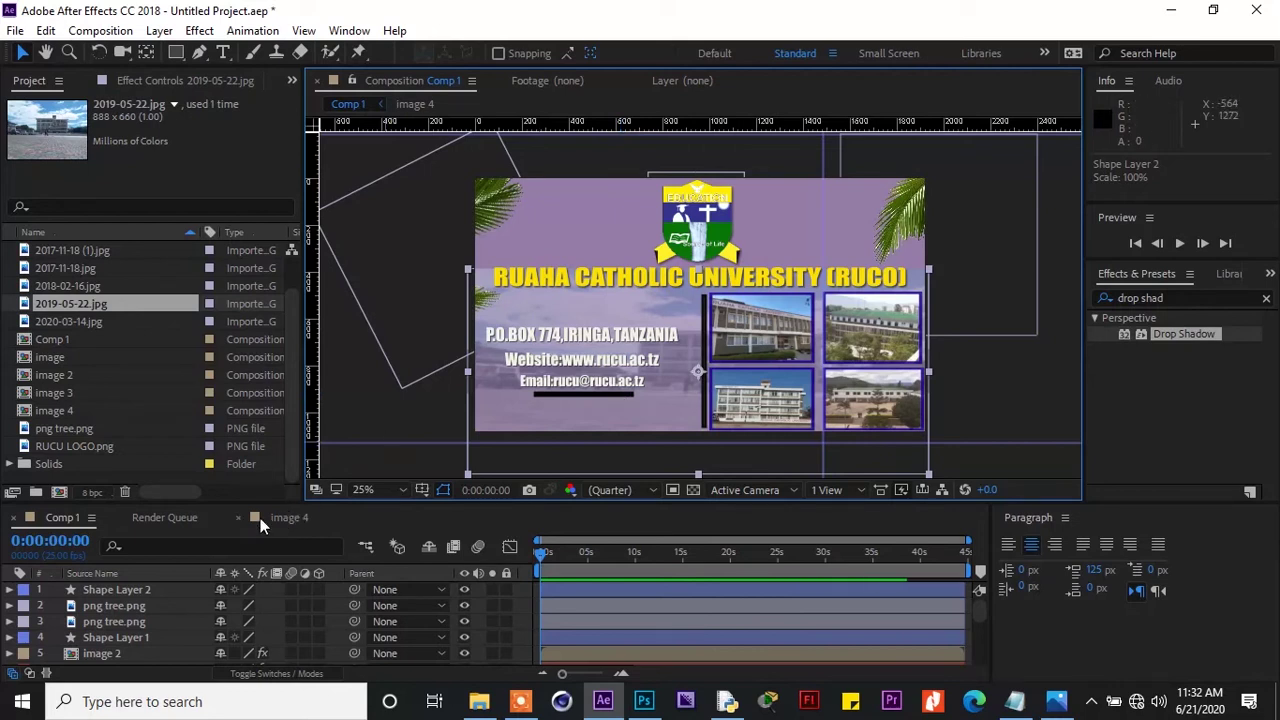
{"action": "left_click", "coordinate": [161, 591]}
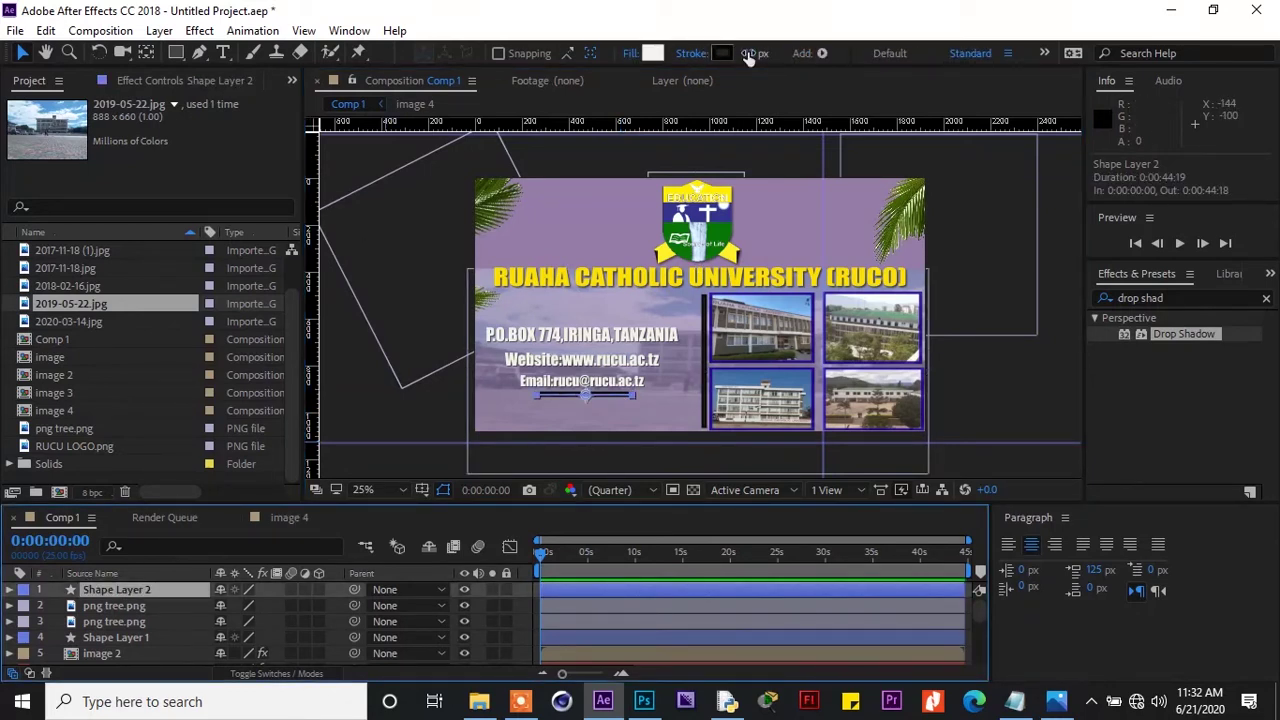
{"action": "left_click_drag", "start_coordinate": [750, 56], "coordinate": [742, 58]}
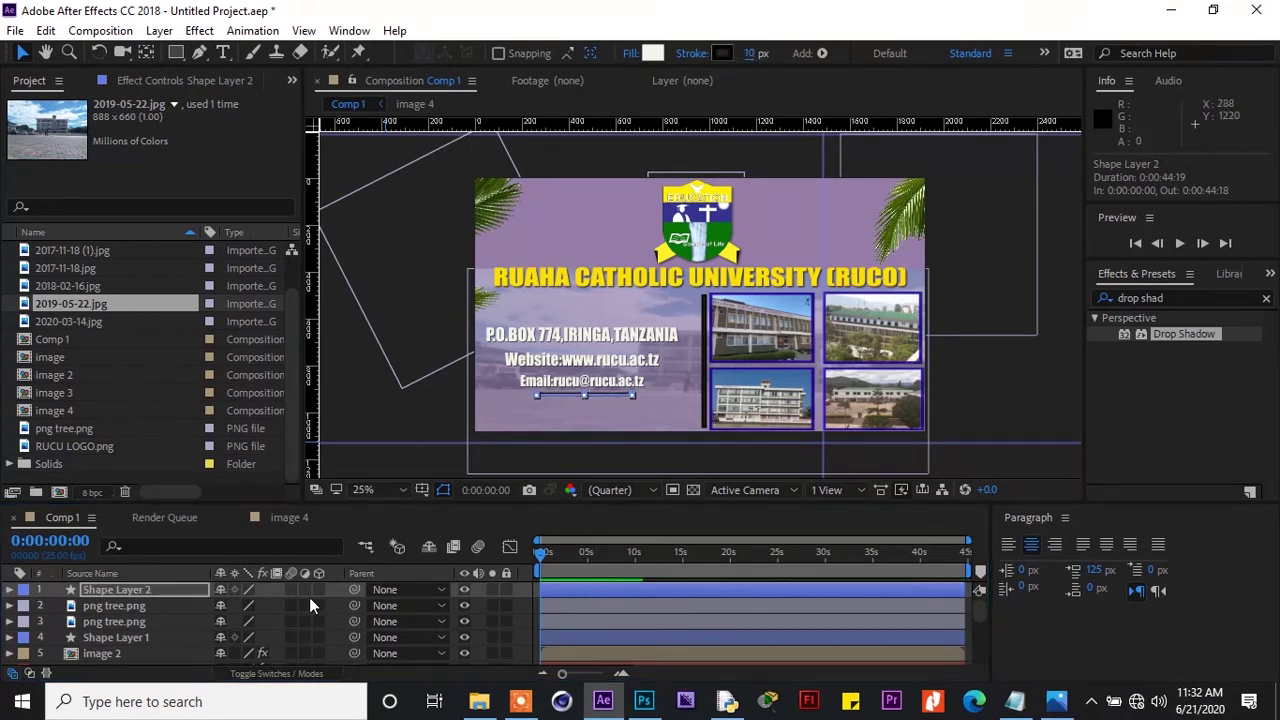
Reselect Shape Layer 2, rename it, and deselect the underline
{"action": "left_click", "coordinate": [114, 621]}
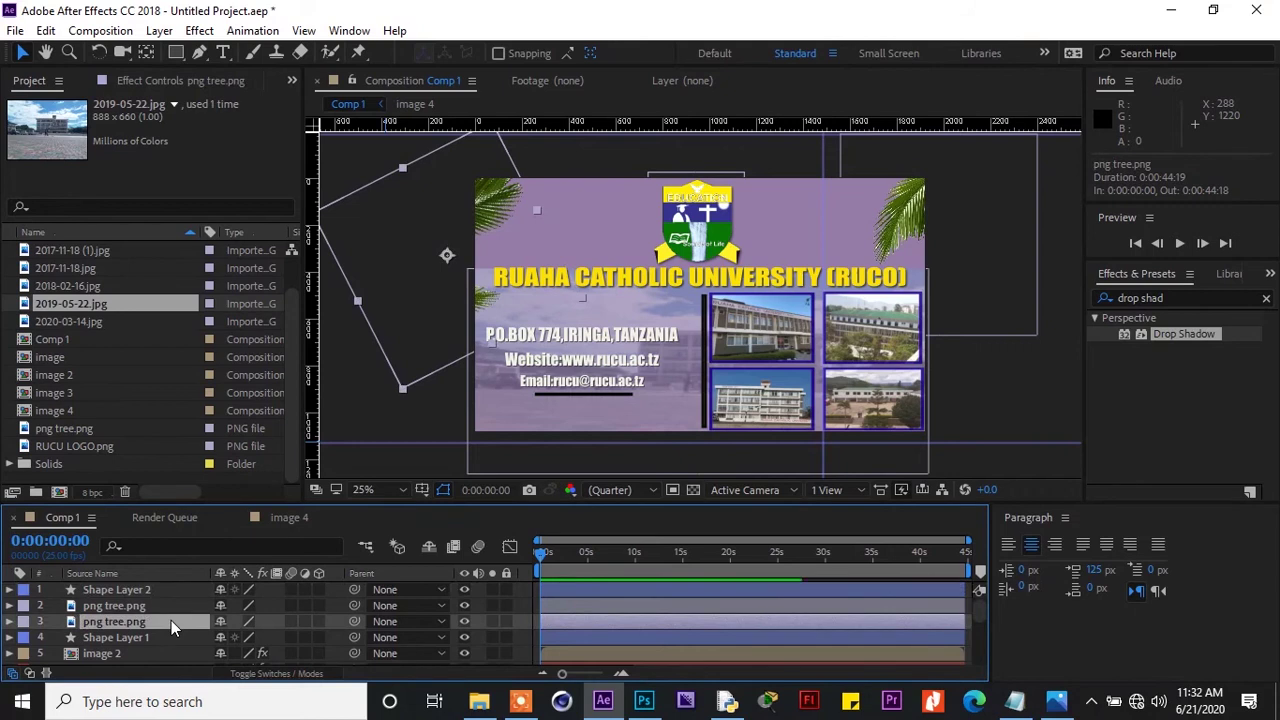
{"action": "left_click", "coordinate": [168, 590]}
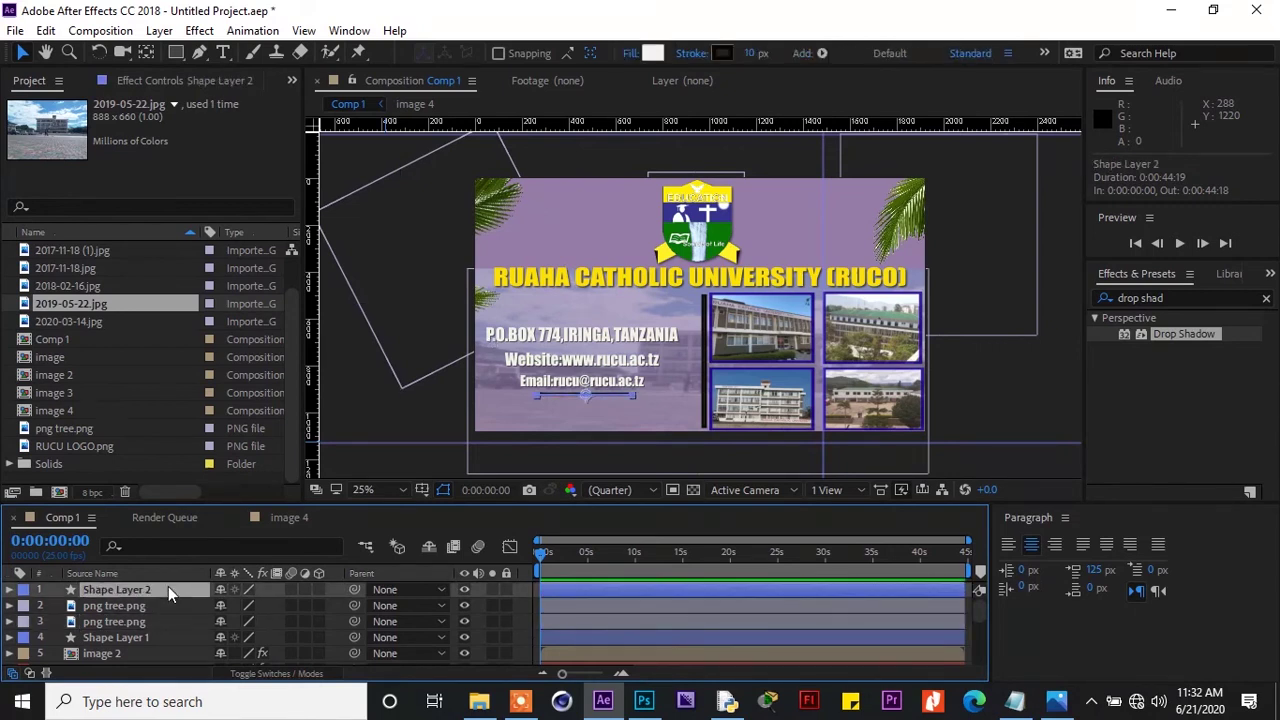
{"action": "key", "text": "Return"}
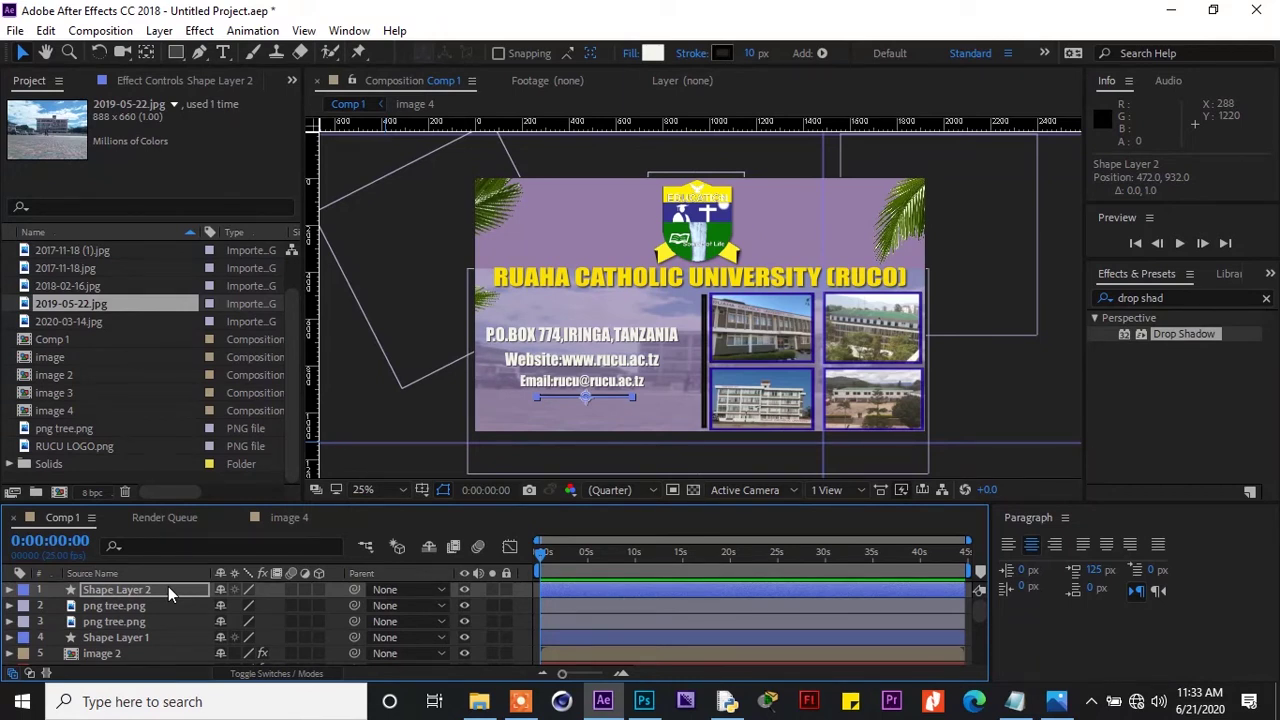
{"action": "left_click", "coordinate": [1058, 365]}
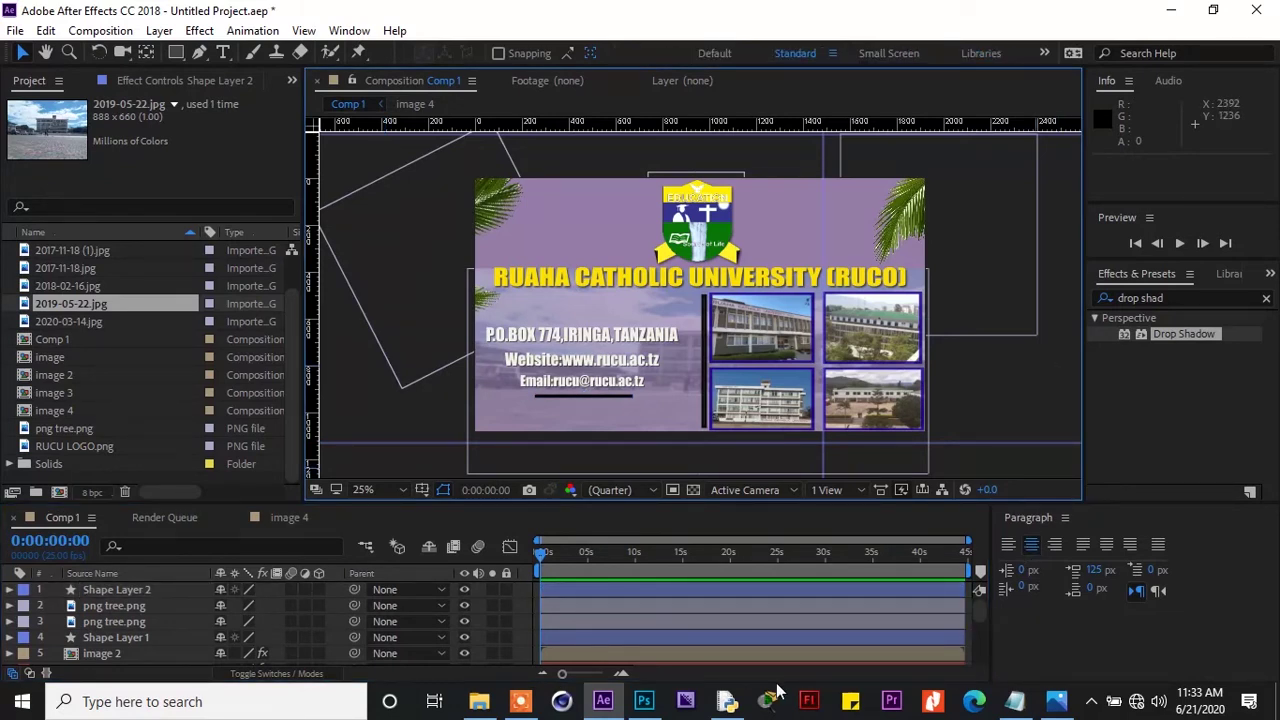
{"action": "left_click", "coordinate": [520, 701]}
Raise the horizontal guide to position 280 and nudge the vertical guide slightly left
{"action": "left_click", "coordinate": [197, 52]}
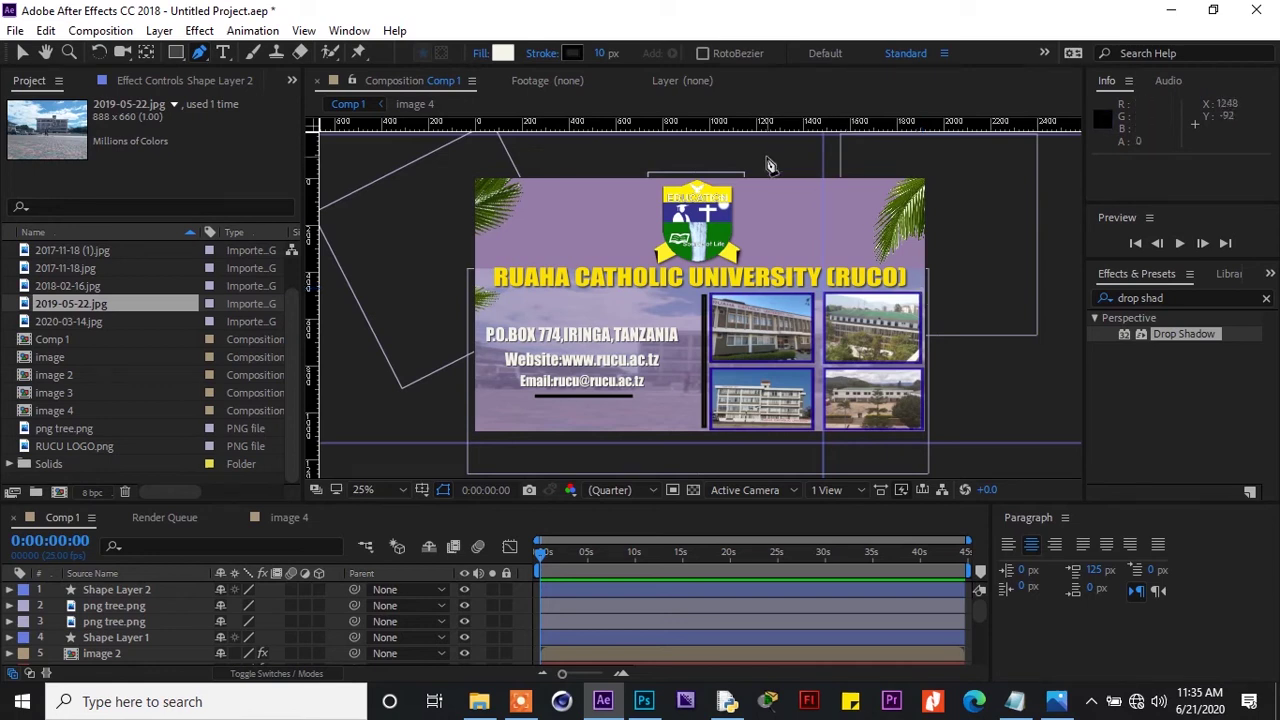
{"action": "left_click_drag", "start_coordinate": [950, 442], "coordinate": [946, 288]}
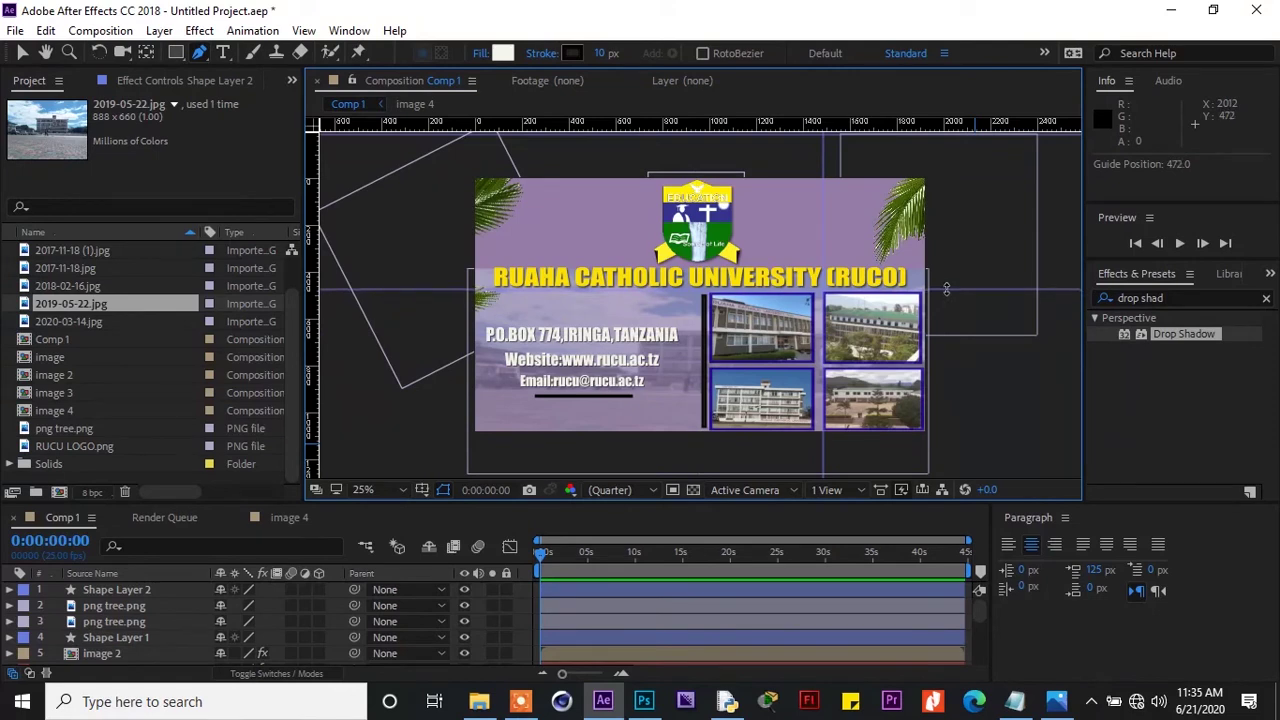
{"action": "left_click_drag", "start_coordinate": [825, 147], "coordinate": [818, 147]}
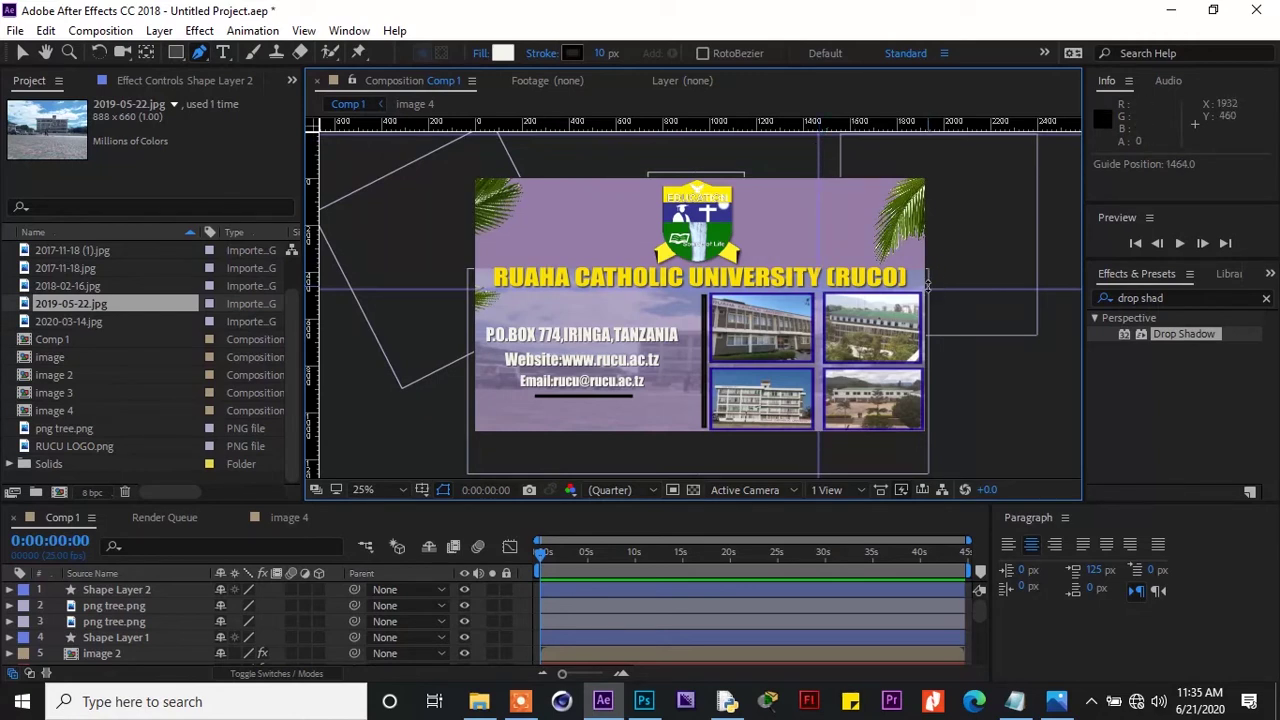
{"action": "left_click_drag", "start_coordinate": [929, 289], "coordinate": [929, 287]}
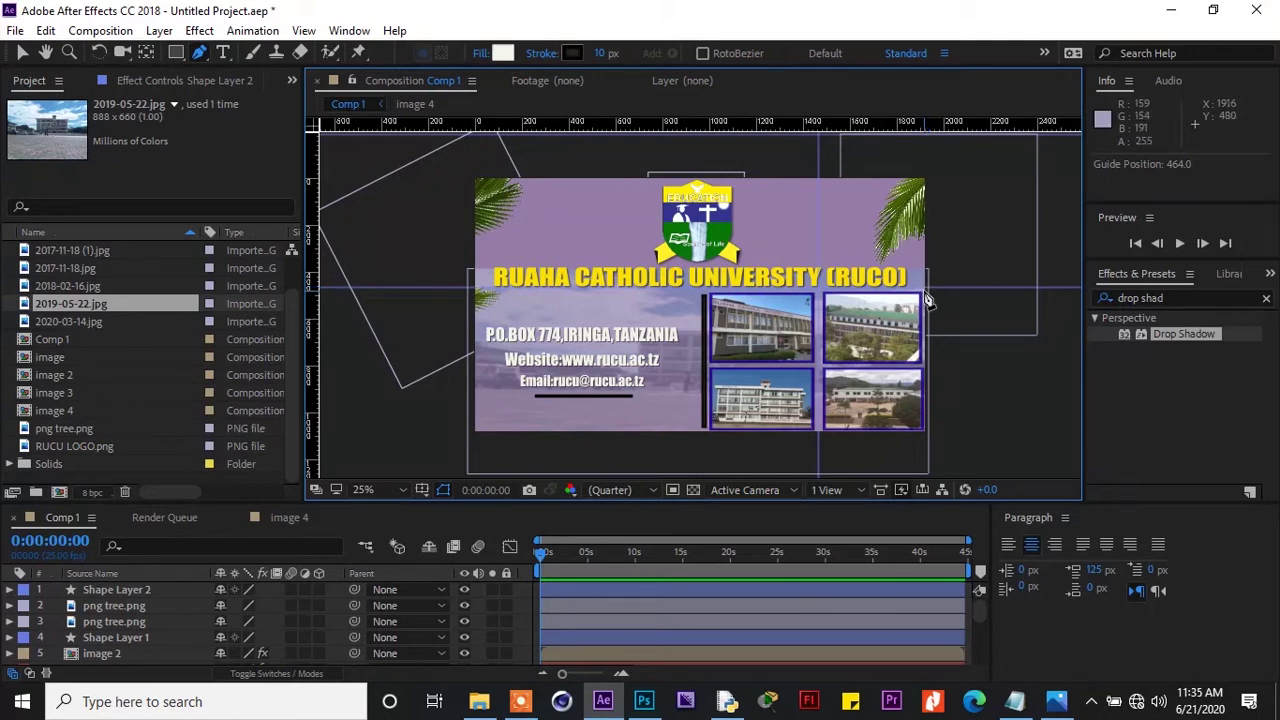
{"action": "left_click_drag", "start_coordinate": [924, 289], "coordinate": [925, 244]}
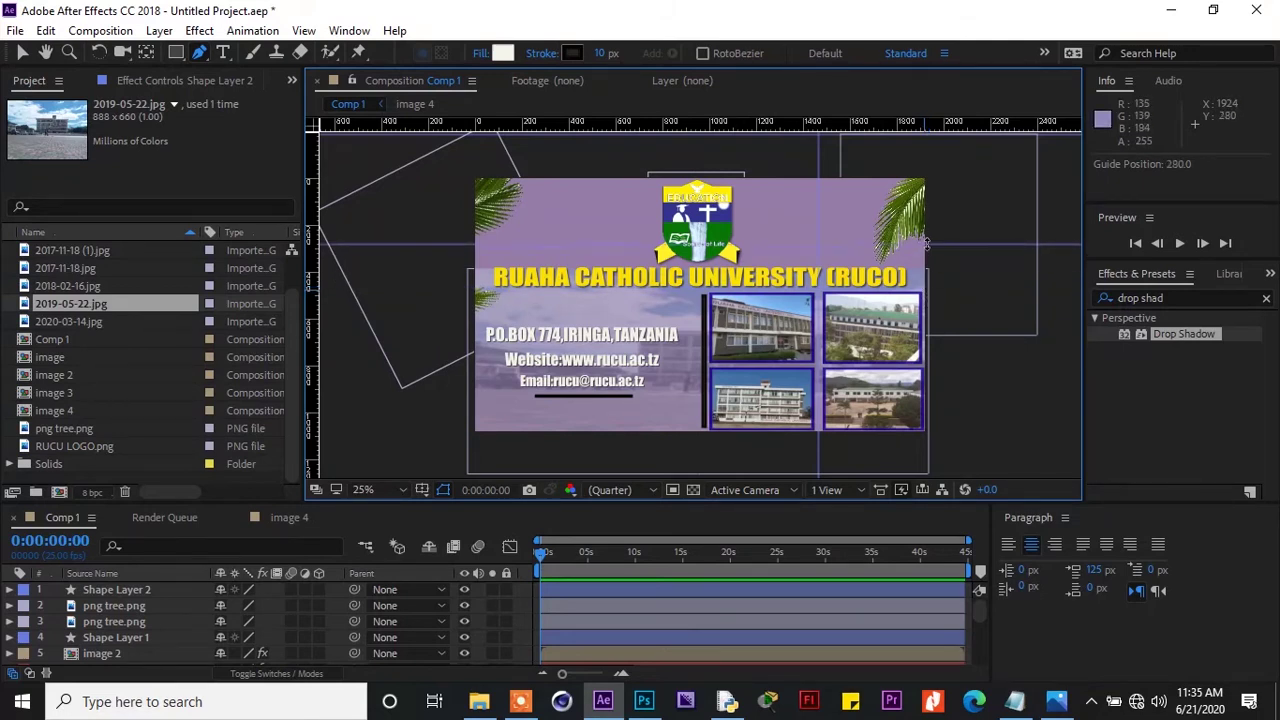
Draw a new shape over the top-right photo, aligned to the guide, with no fill
{"action": "left_click", "coordinate": [924, 296]}
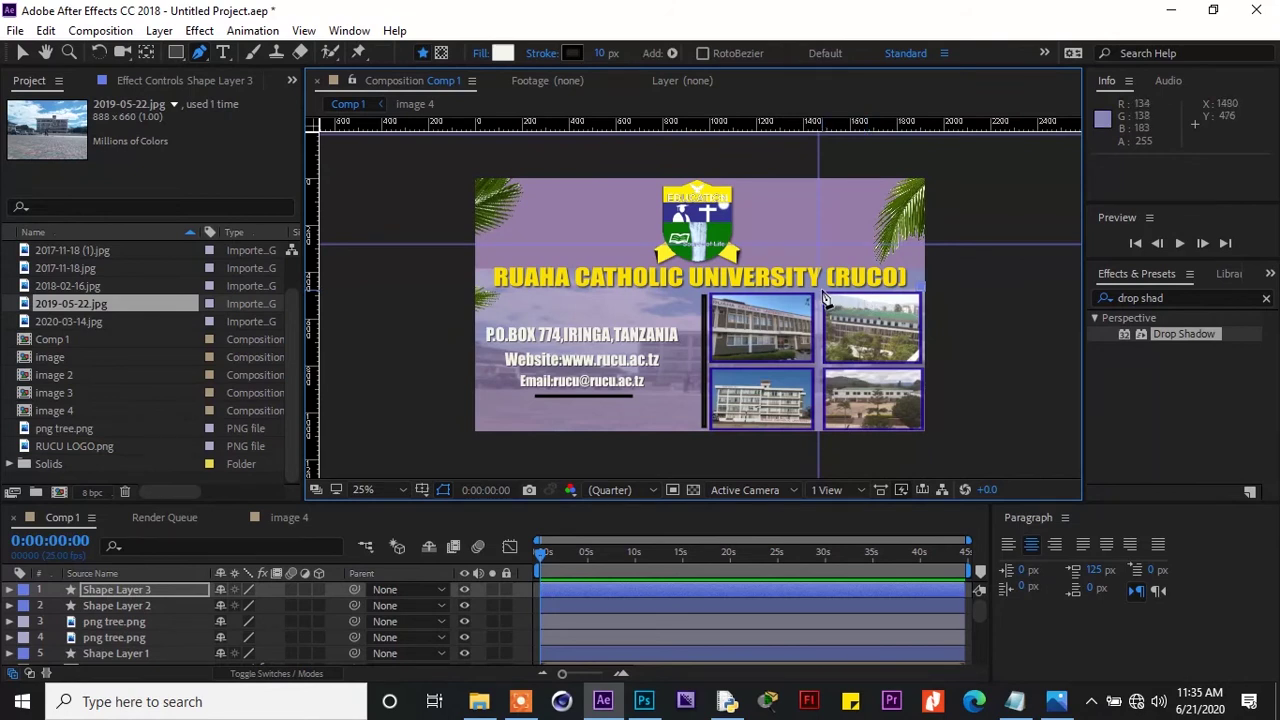
{"action": "left_click_drag", "start_coordinate": [819, 289], "coordinate": [805, 290]}
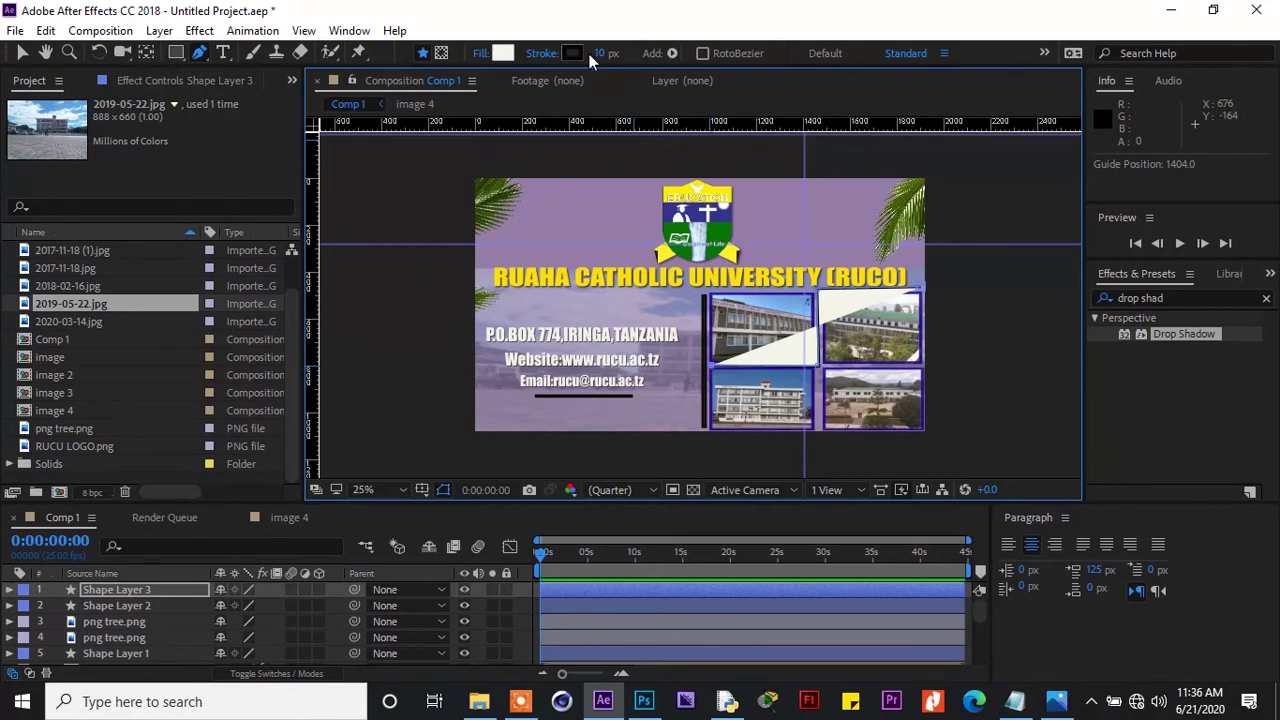
{"action": "left_click", "coordinate": [480, 54]}
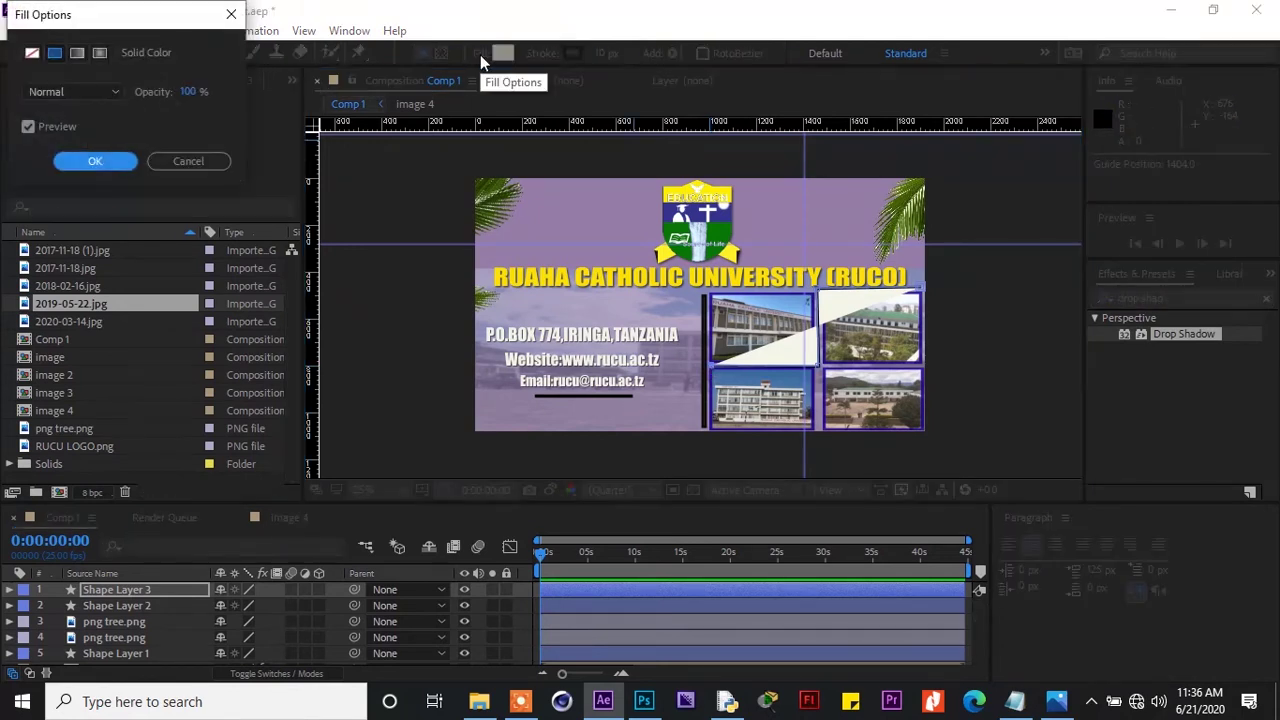
{"action": "left_click", "coordinate": [31, 55]}
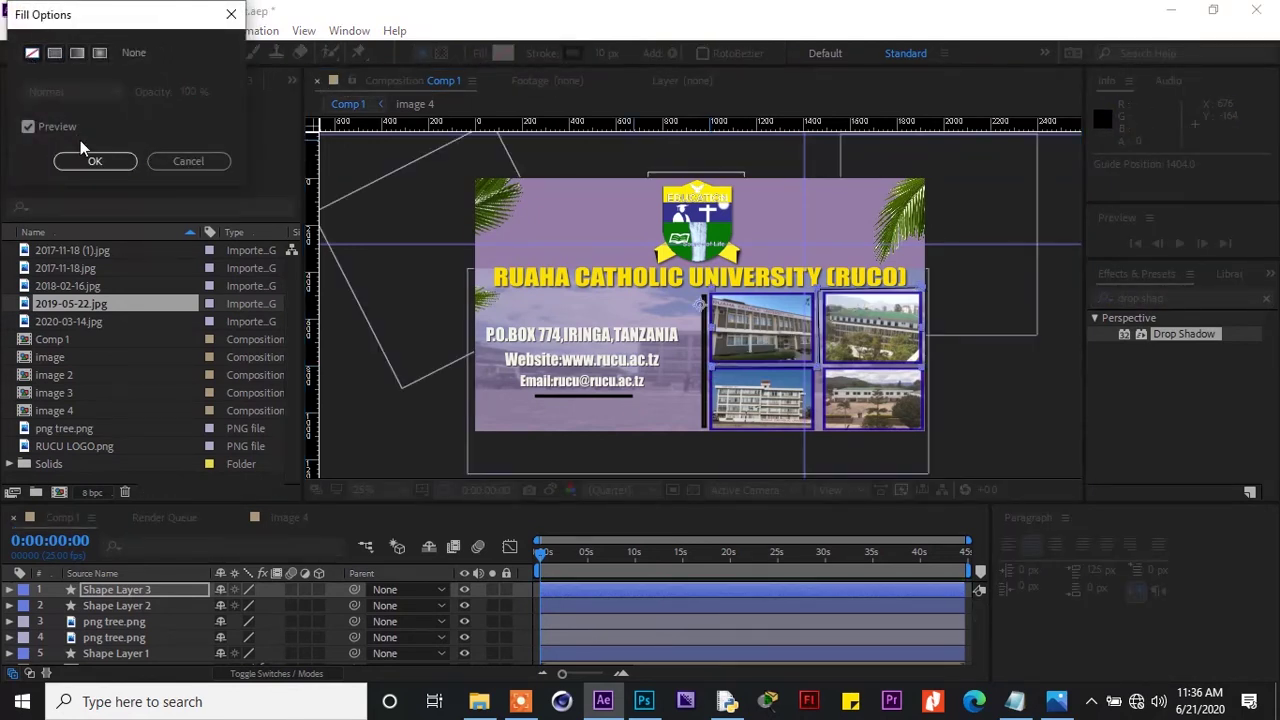
{"action": "left_click", "coordinate": [87, 161]}
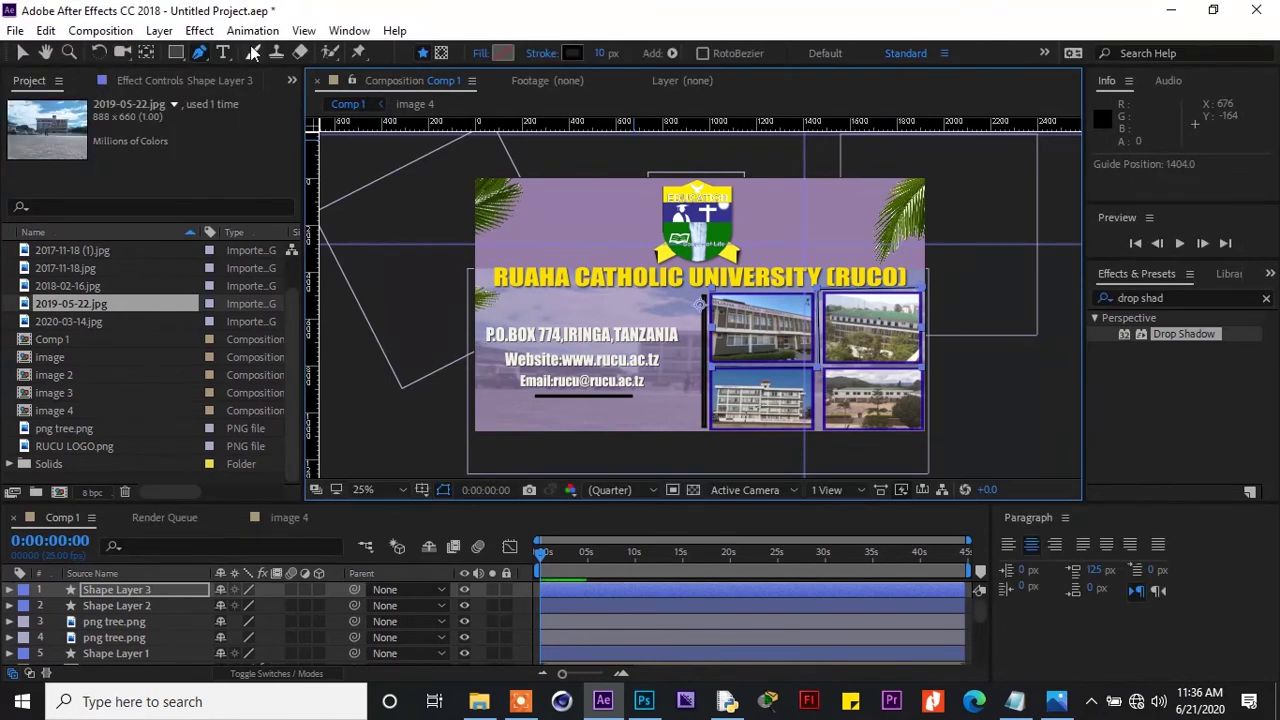
Give the shape's 10 px outline a bright yellow (E5D204) stroke colour
{"action": "left_click", "coordinate": [580, 56]}
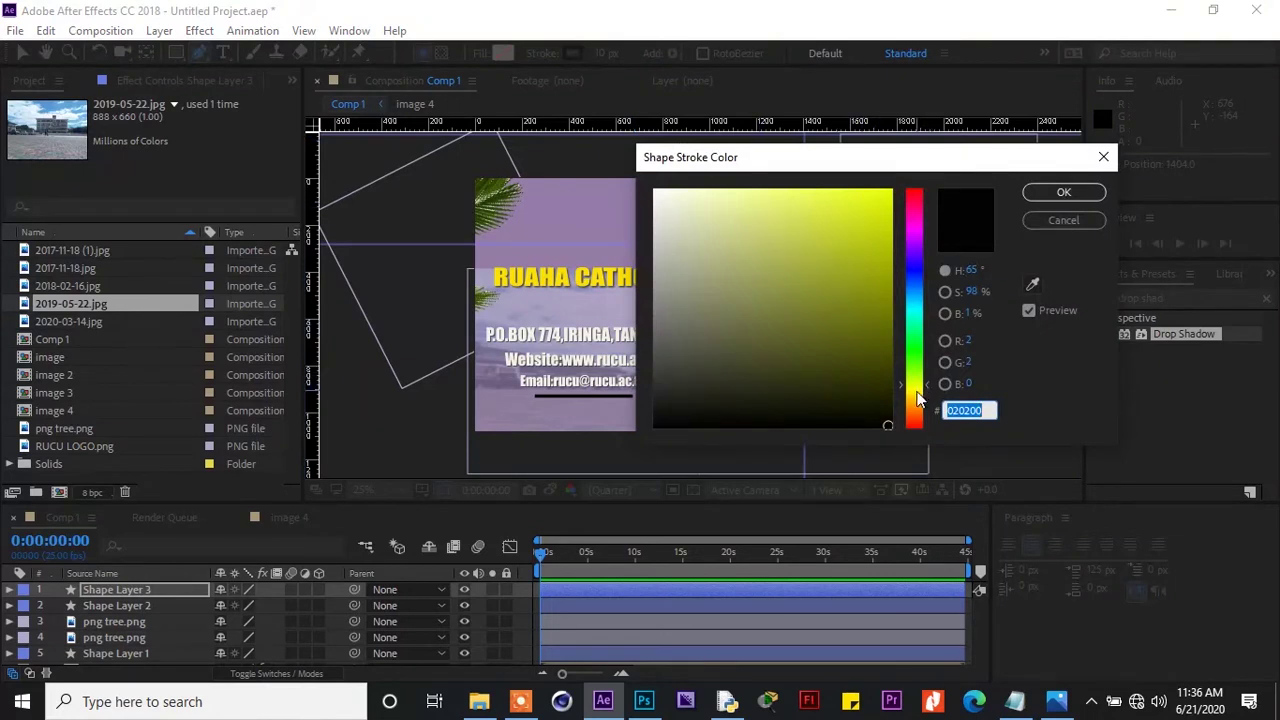
{"action": "left_click", "coordinate": [918, 391]}
{"action": "left_click", "coordinate": [888, 212]}
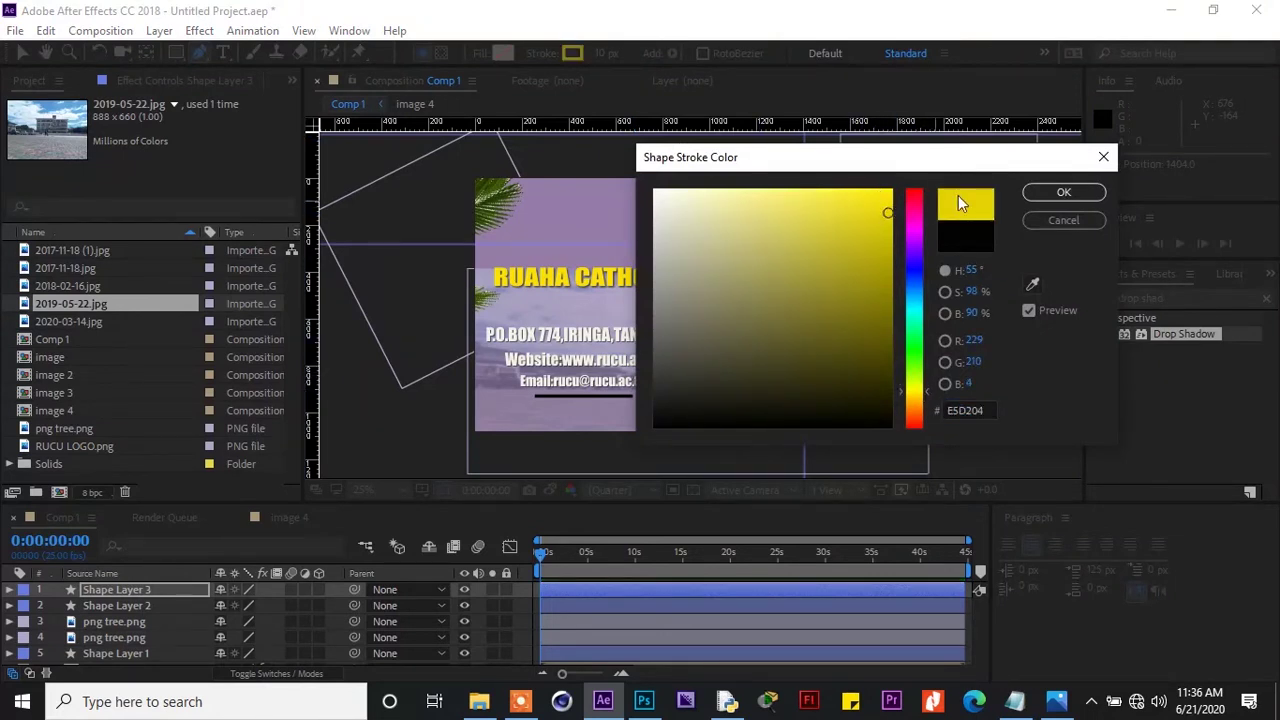
{"action": "left_click", "coordinate": [1042, 197]}
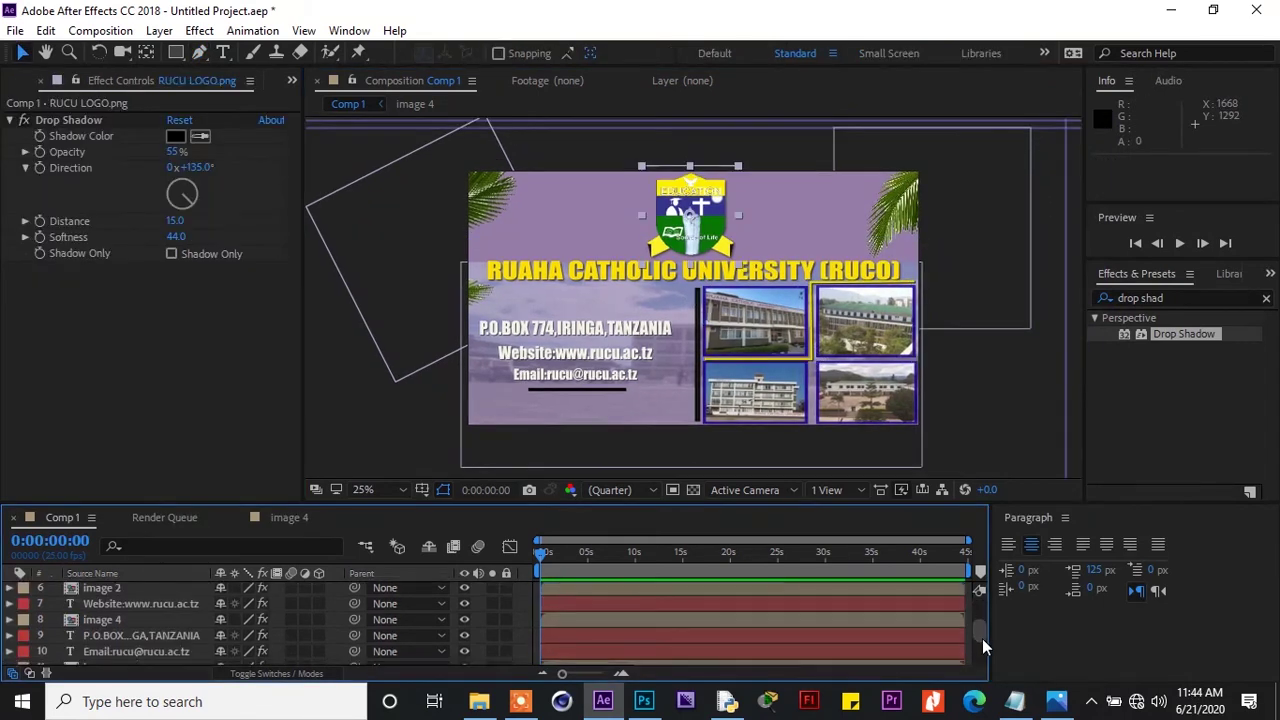
{"action": "left_click_drag", "start_coordinate": [982, 638], "coordinate": [993, 675]}
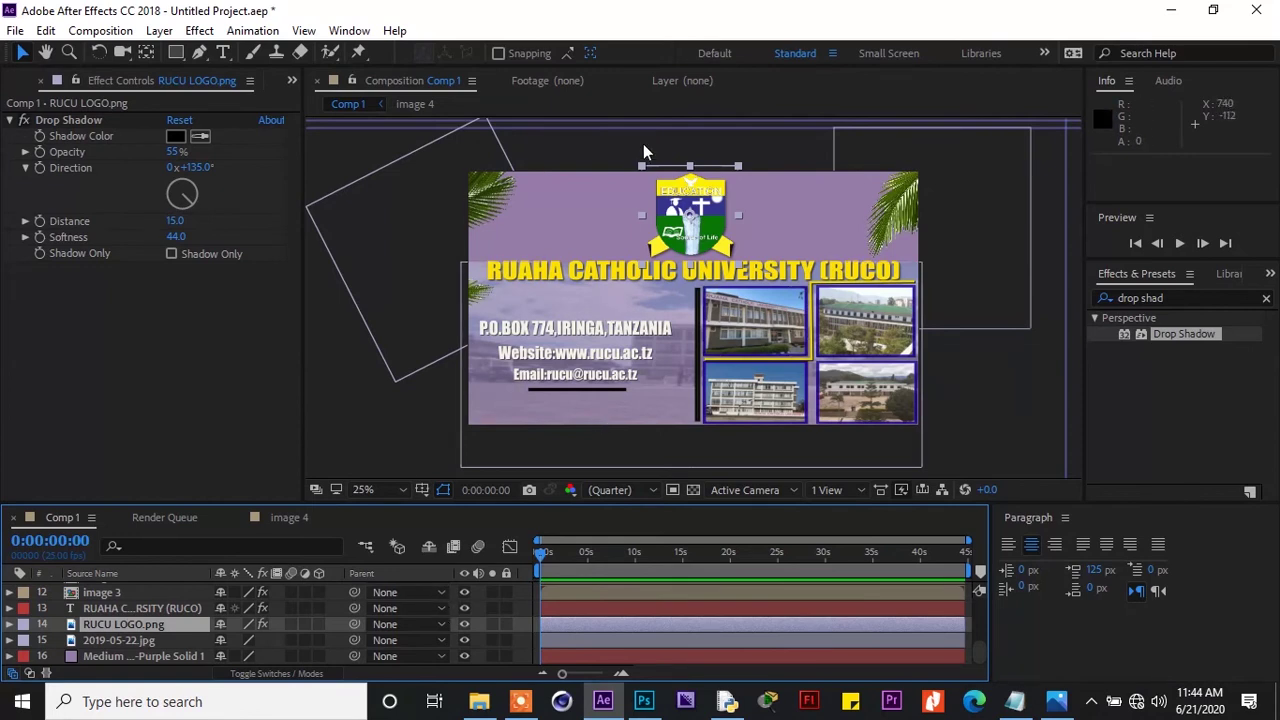
Set a Position keyframe for RUCU LOGO.png at 0:00:00:22
{"action": "left_click_drag", "start_coordinate": [538, 554], "coordinate": [547, 565]}
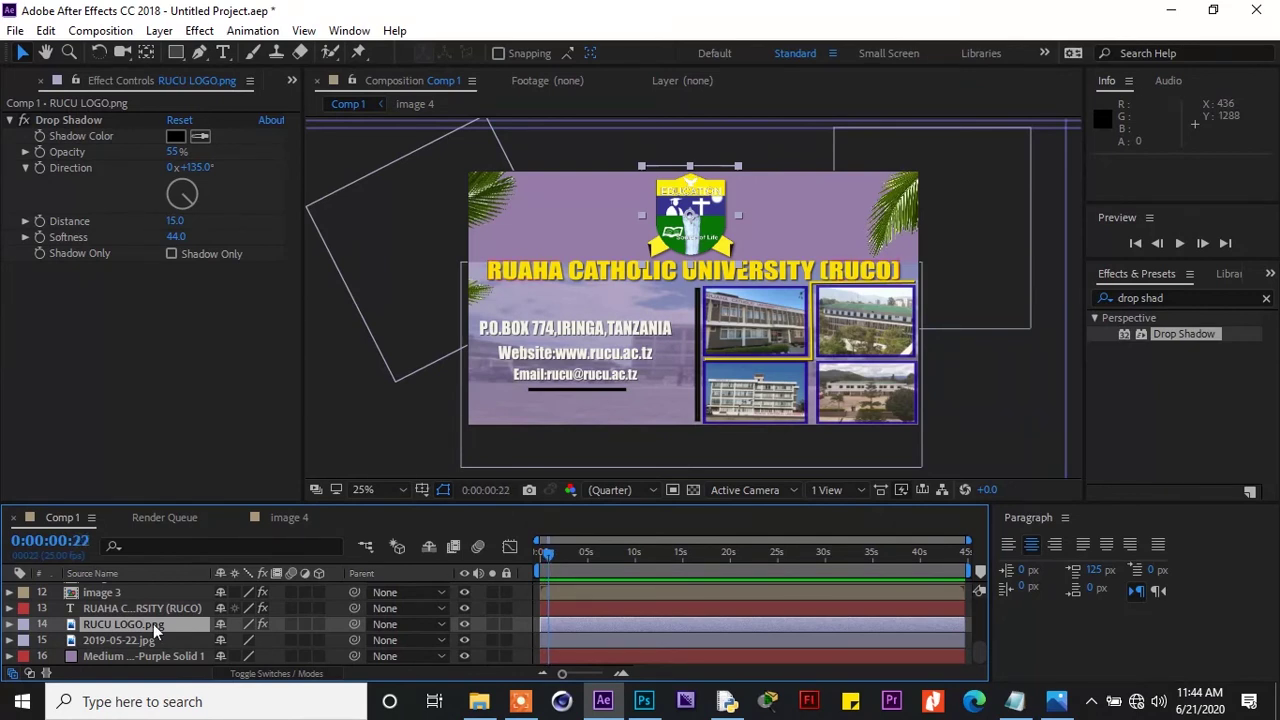
{"action": "key", "text": "p"}
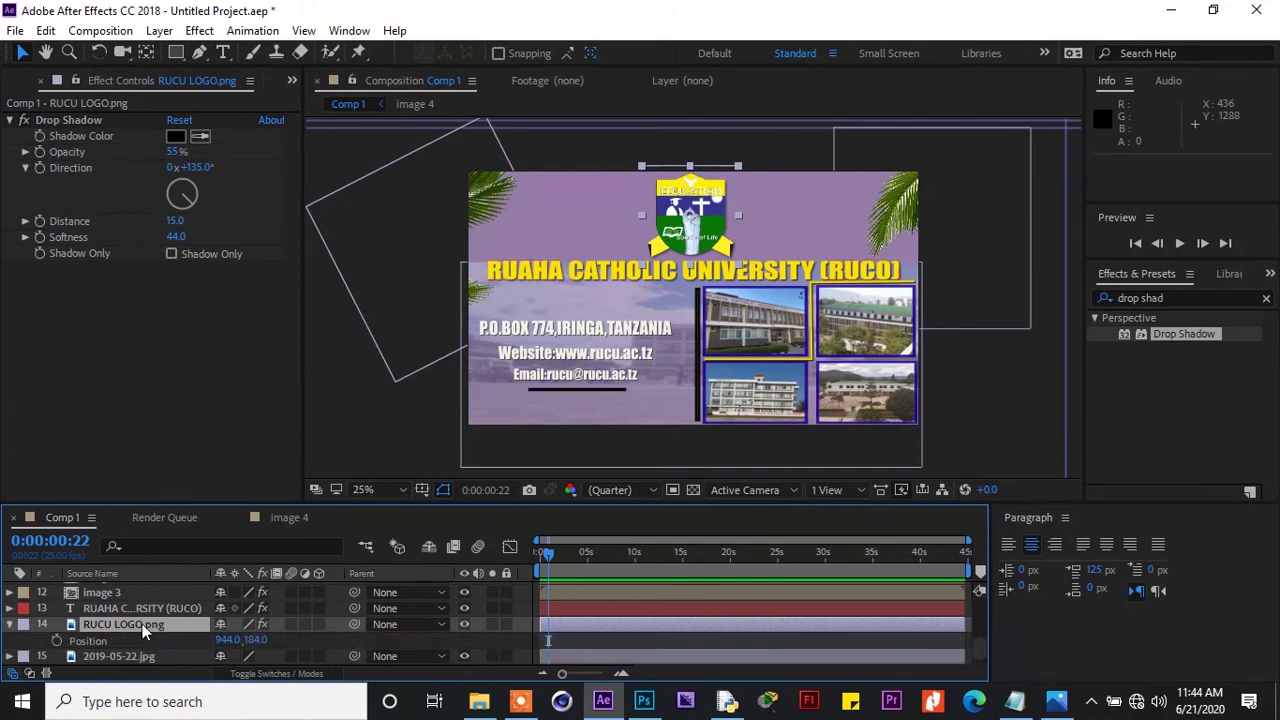
{"action": "left_click", "coordinate": [56, 639]}
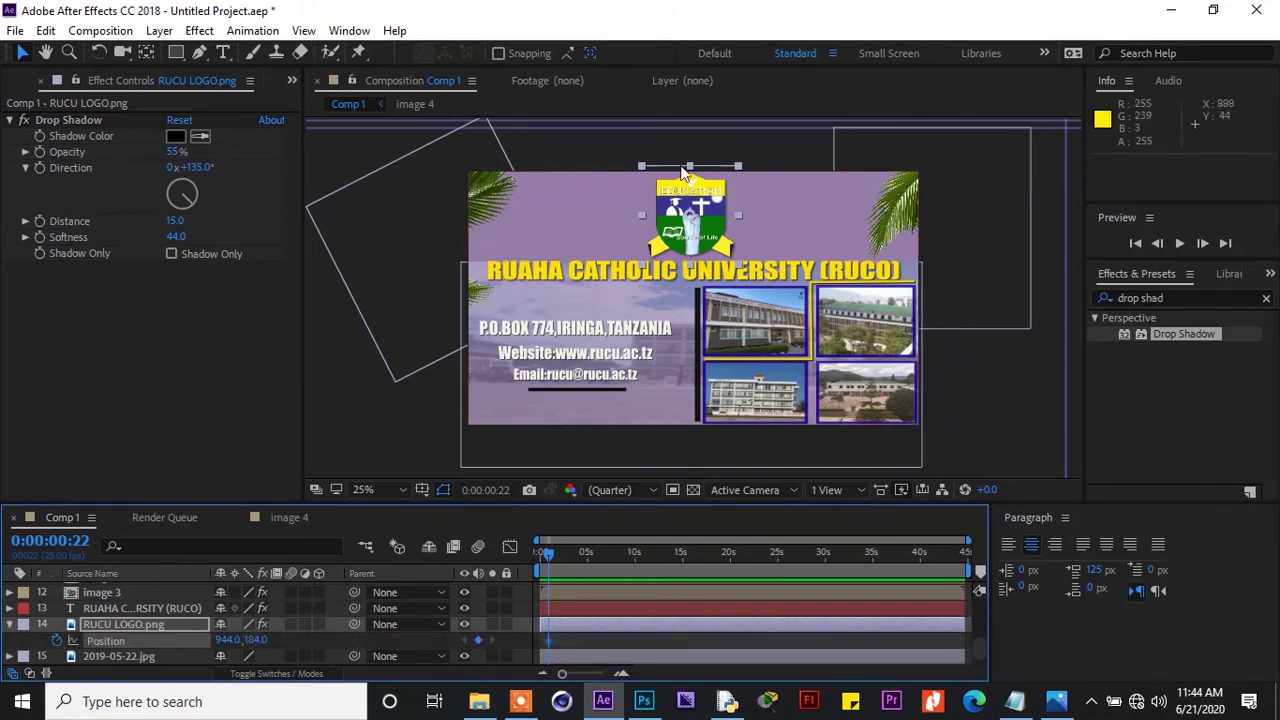
{"action": "left_click_drag", "start_coordinate": [700, 192], "coordinate": [688, 97]}
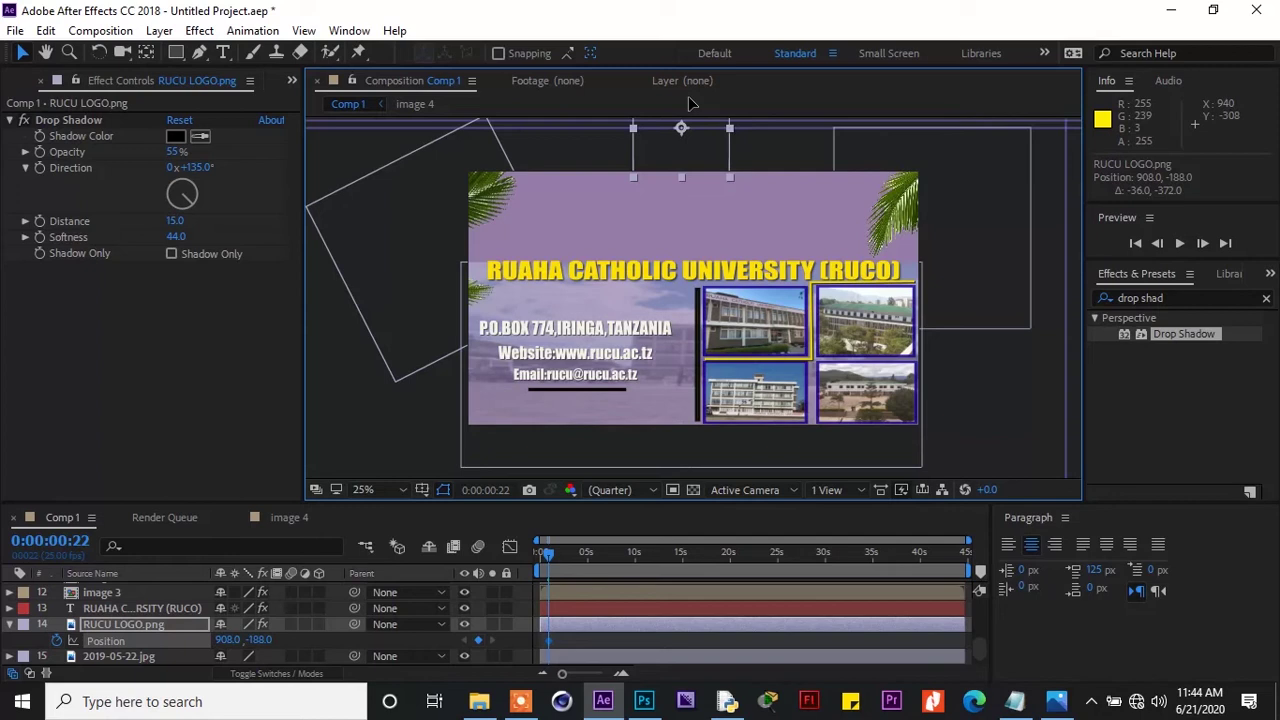
{"action": "key", "text": "ctrl+z"}
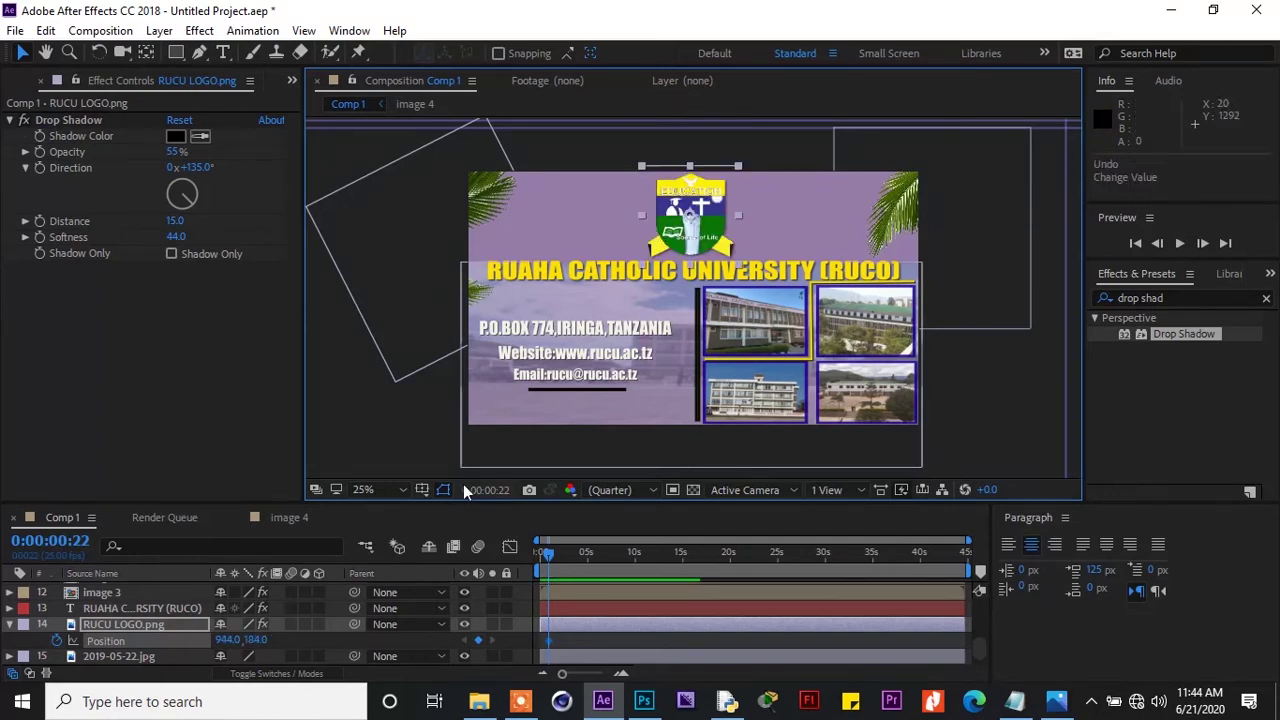
At frame 0, move the logo above the banner to 936, -268 and preview the drop
{"action": "left_click_drag", "start_coordinate": [549, 554], "coordinate": [539, 554]}
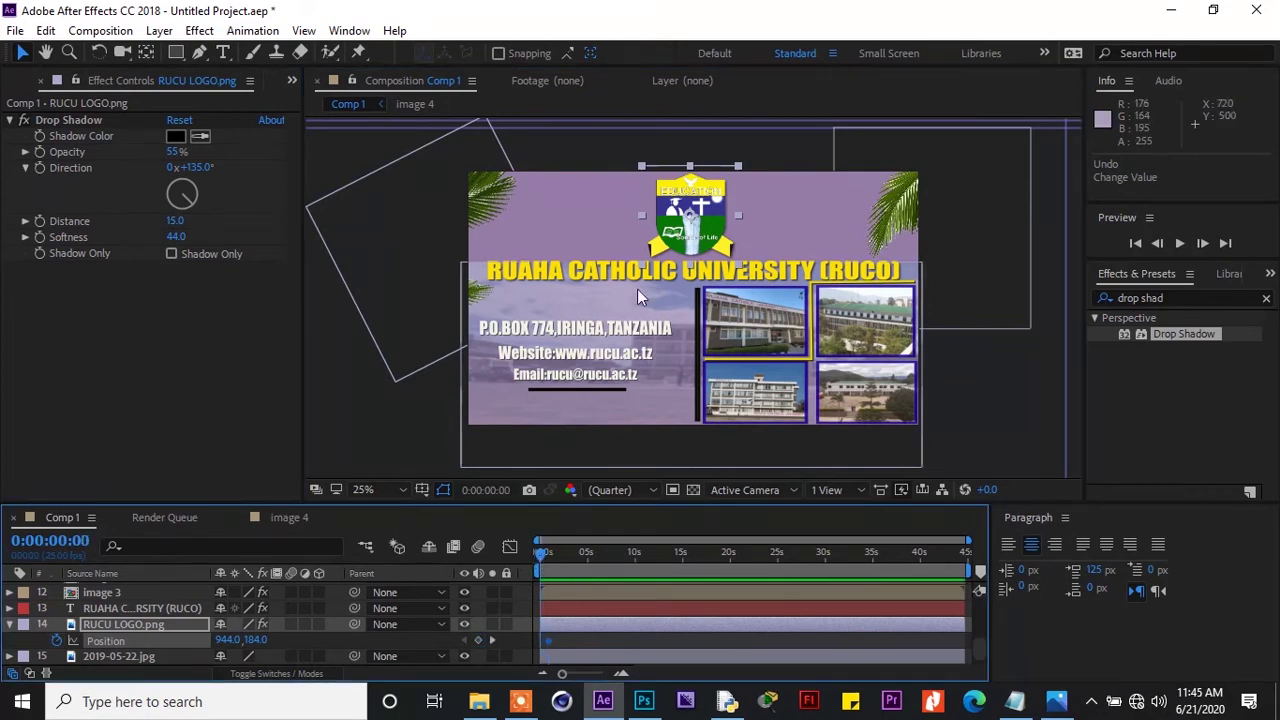
{"action": "left_click", "coordinate": [693, 183]}
{"action": "left_click_drag", "start_coordinate": [693, 183], "coordinate": [690, 79]}
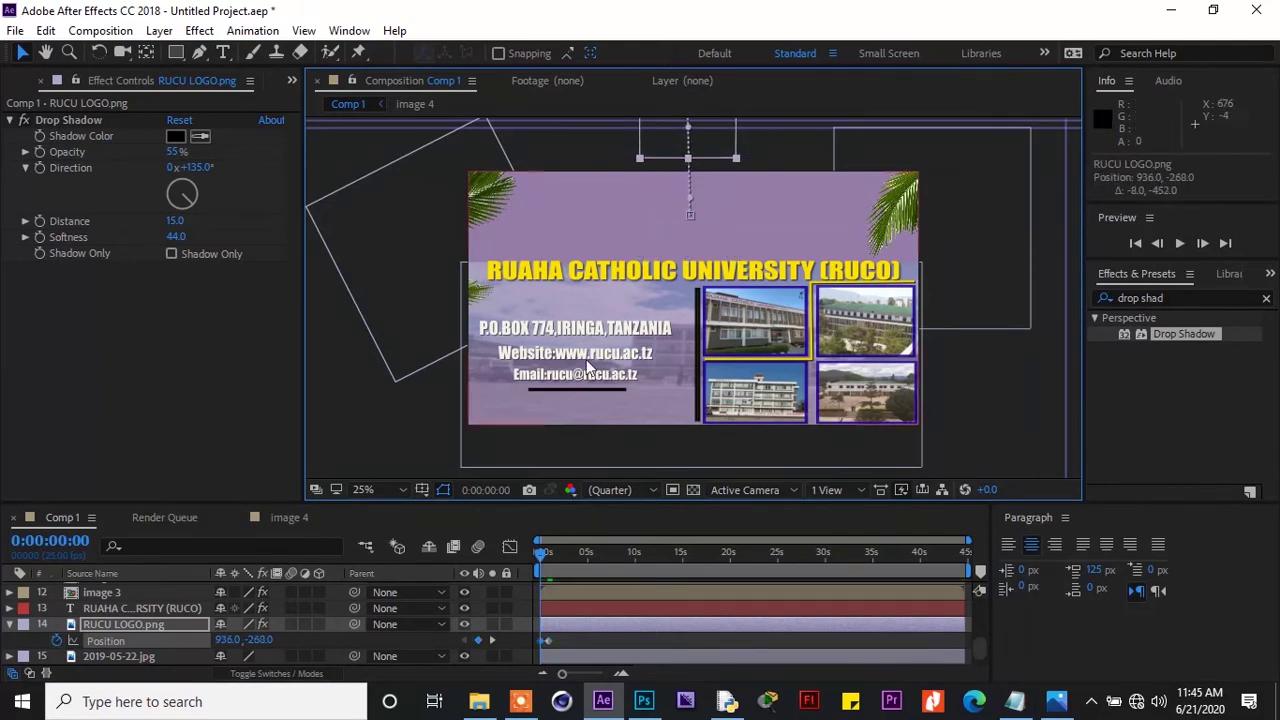
{"action": "key", "text": "space"}
{"action": "left_click_drag", "start_coordinate": [559, 640], "coordinate": [533, 650]}
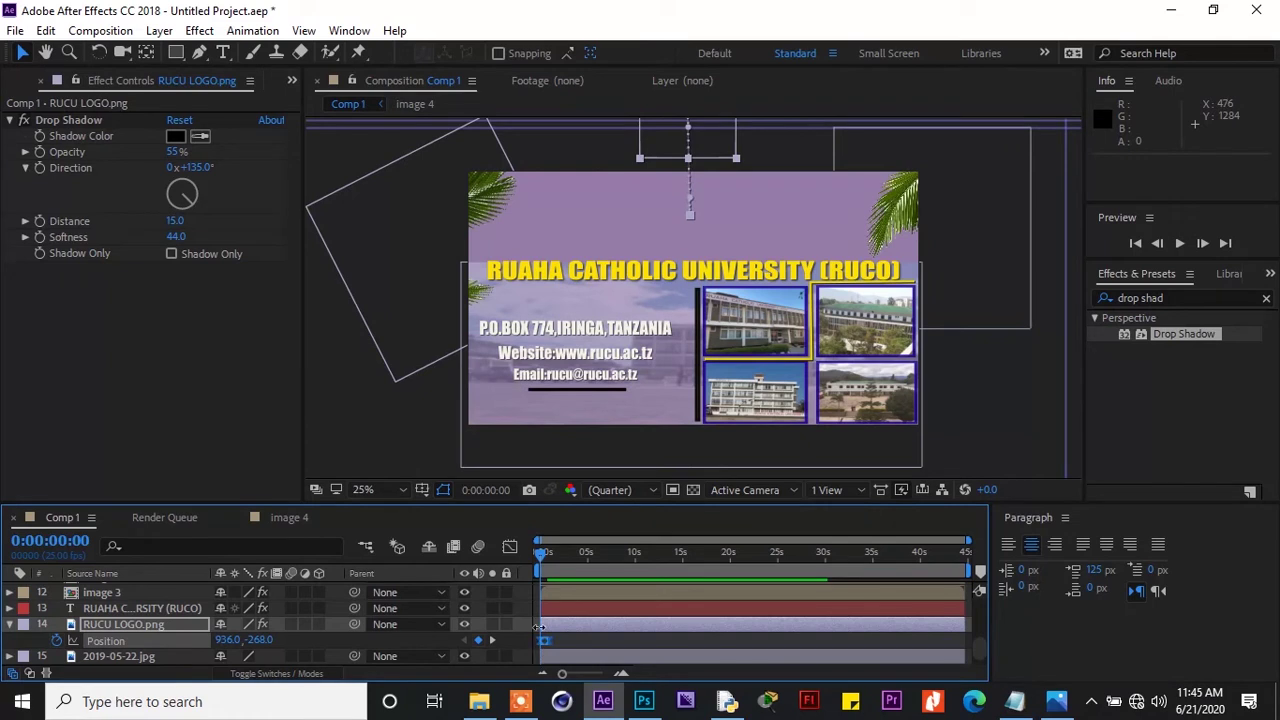
{"action": "left_click_drag", "start_coordinate": [541, 555], "coordinate": [546, 568]}
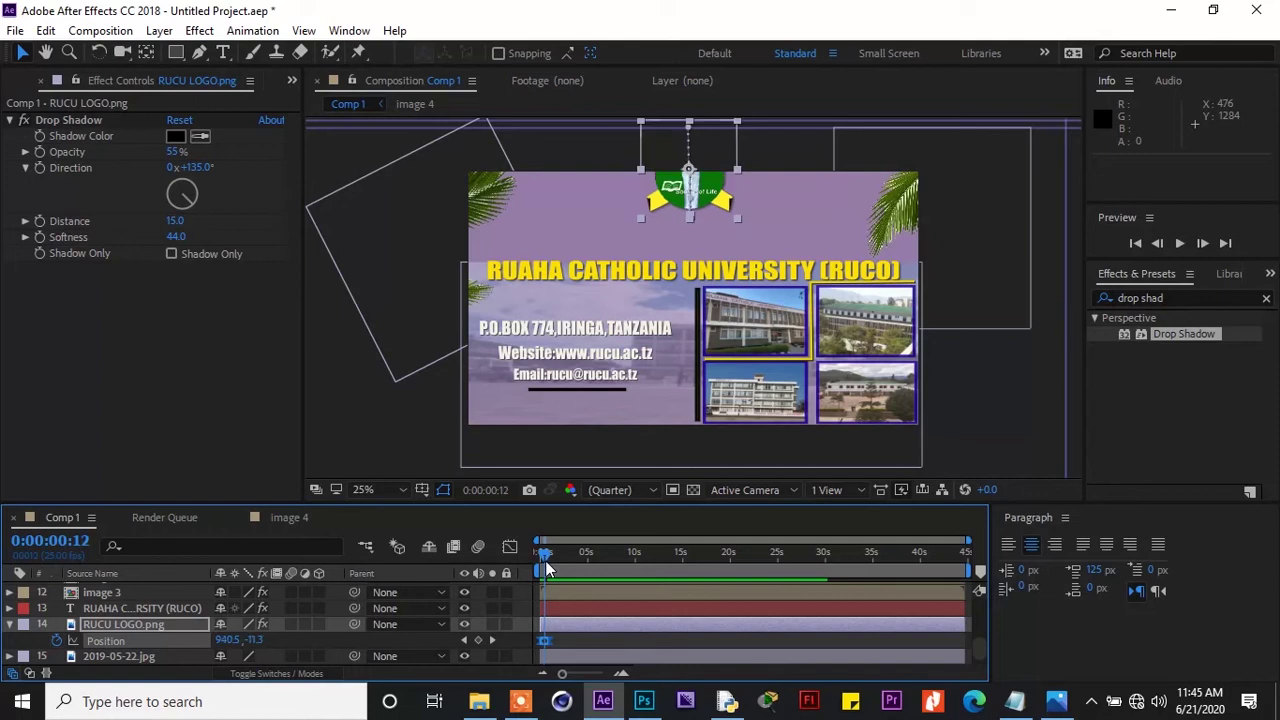
Keyframe the logo's Scale, starting at 10% at frame 0
{"action": "left_click", "coordinate": [105, 625]}
{"action": "key", "text": "s"}
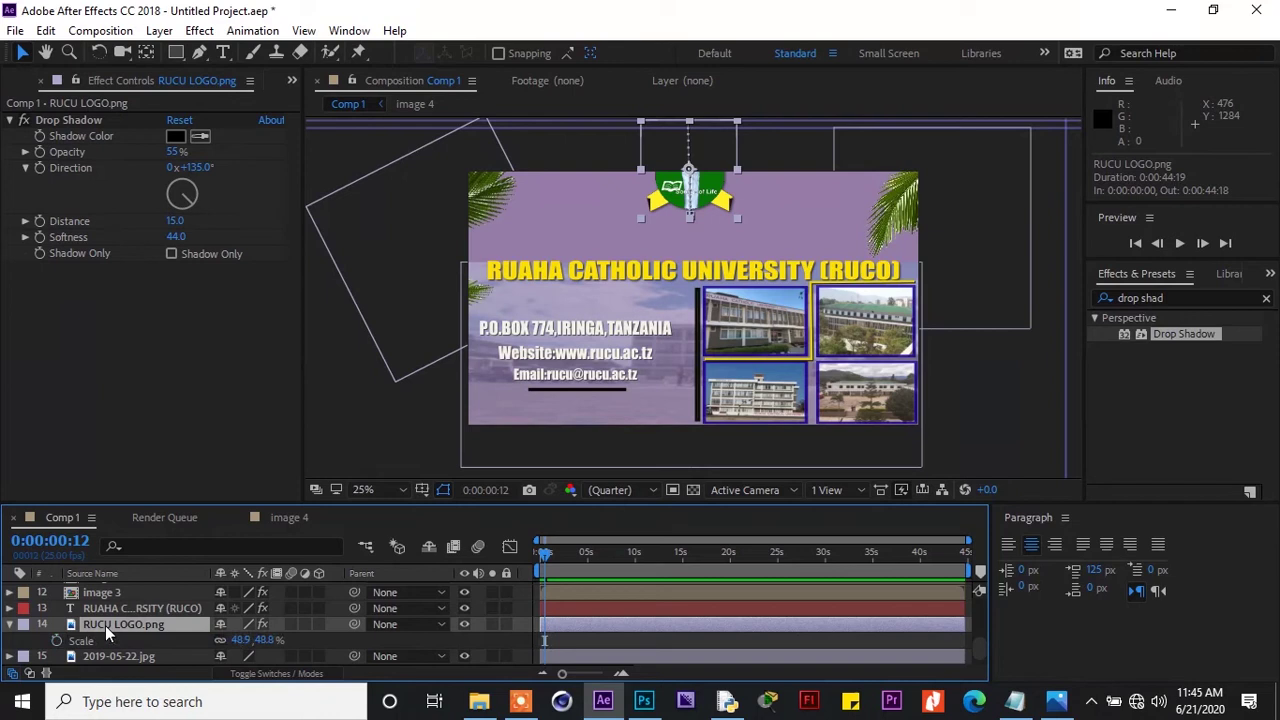
{"action": "left_click", "coordinate": [56, 641]}
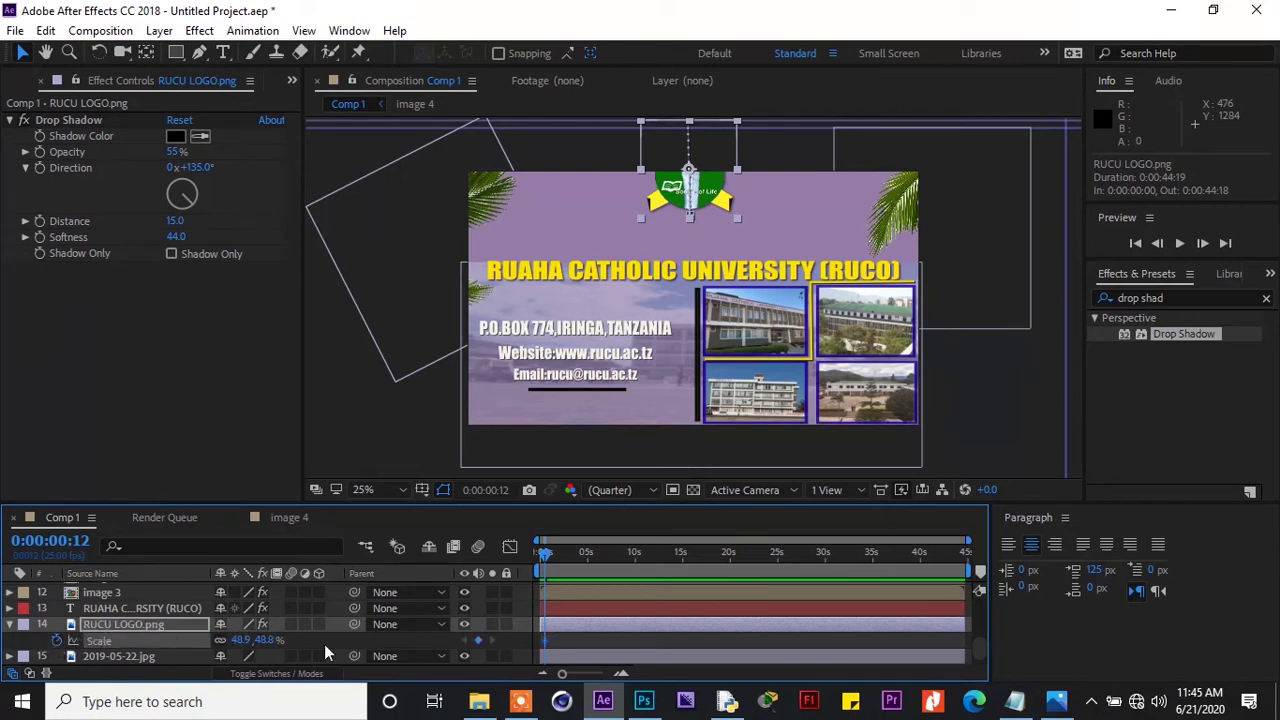
{"action": "left_click_drag", "start_coordinate": [545, 553], "coordinate": [533, 557]}
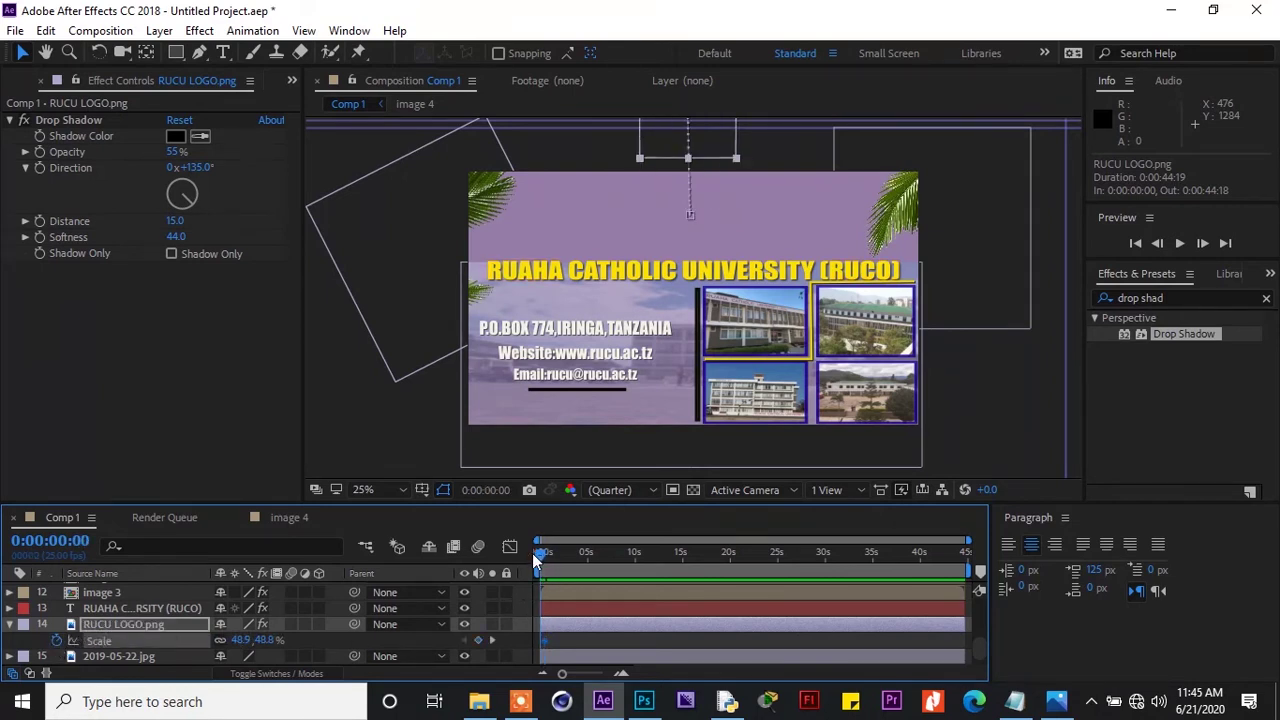
{"action": "left_click", "coordinate": [245, 640]}
{"action": "type", "text": "10"}
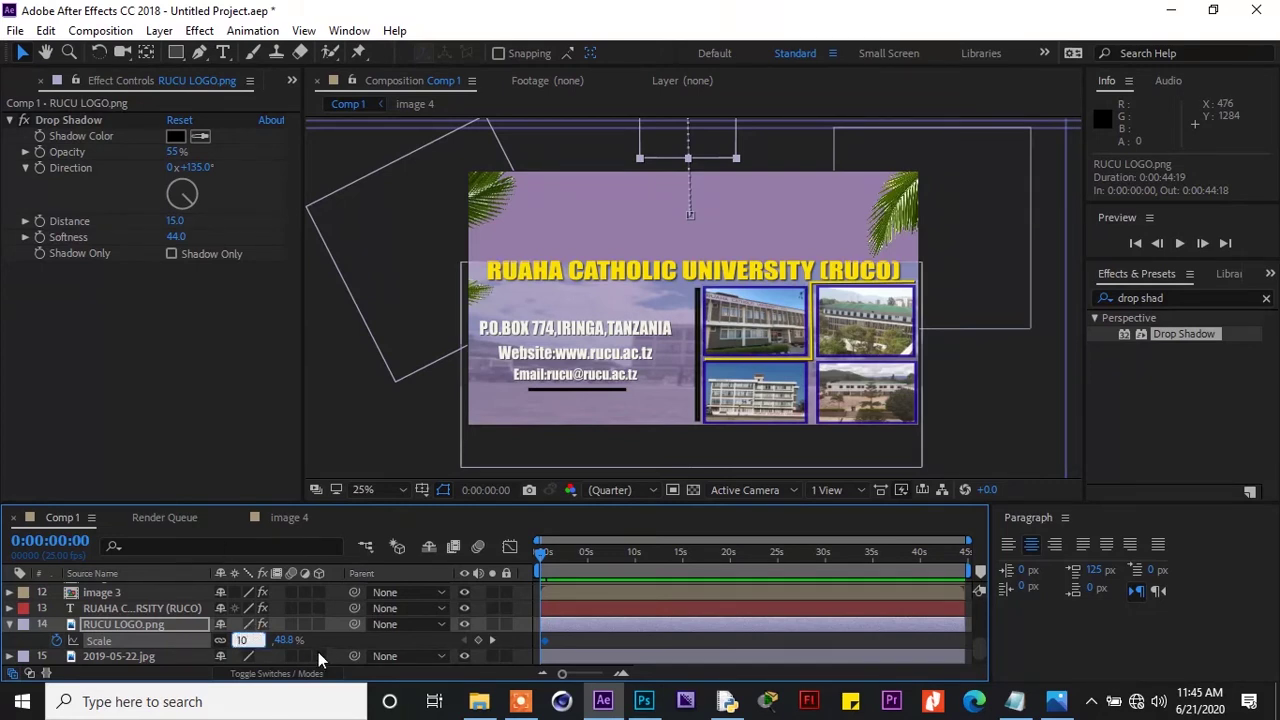
{"action": "left_click", "coordinate": [329, 641]}
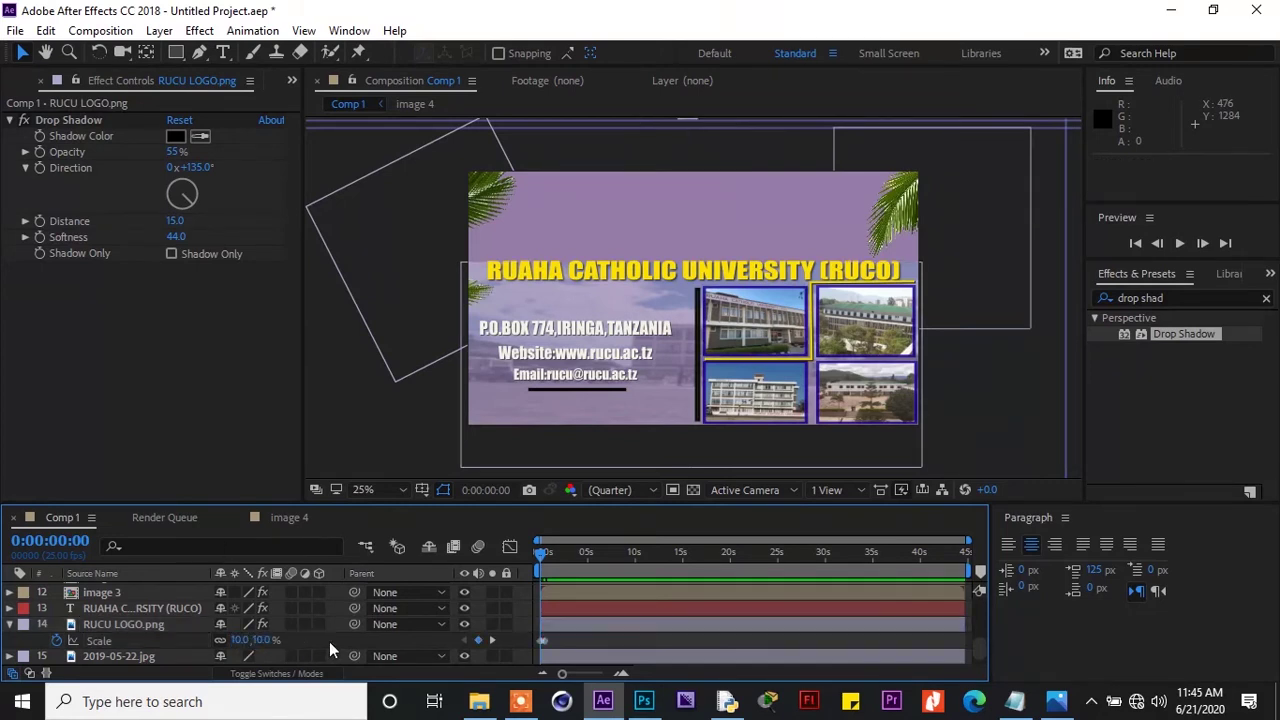
{"action": "left_click", "coordinate": [545, 640]}
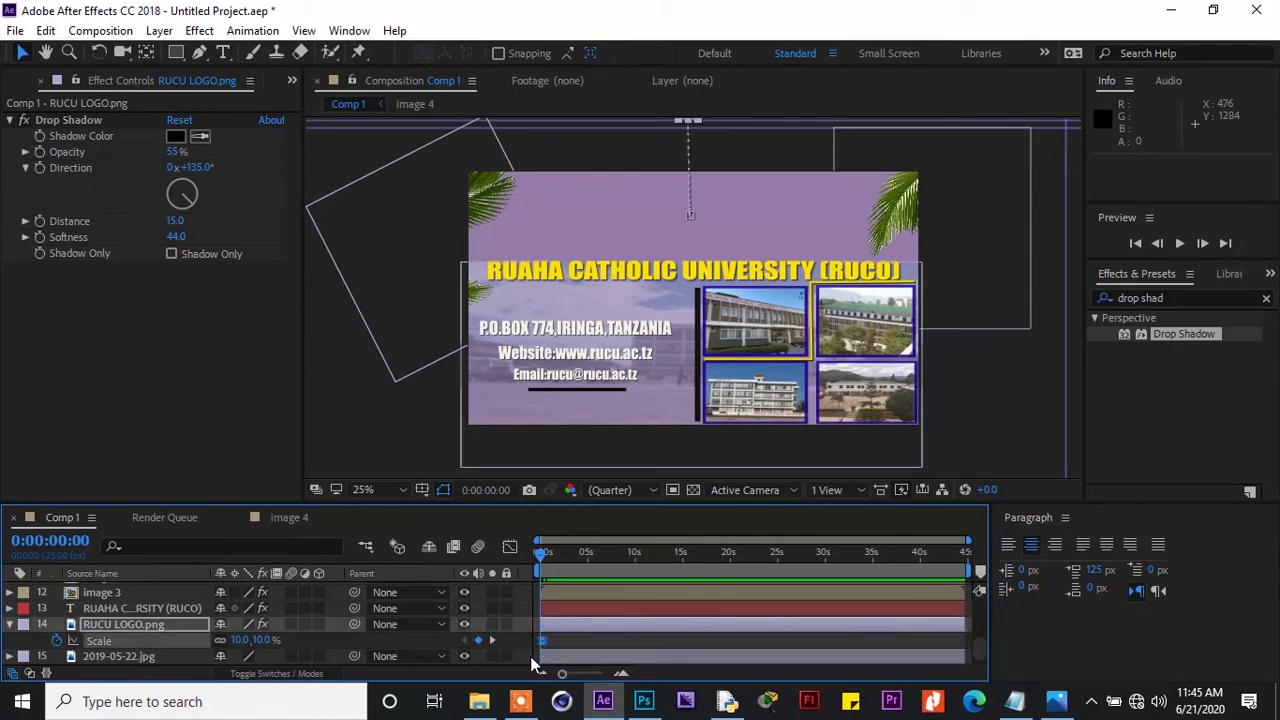
{"action": "left_click", "coordinate": [10, 624]}
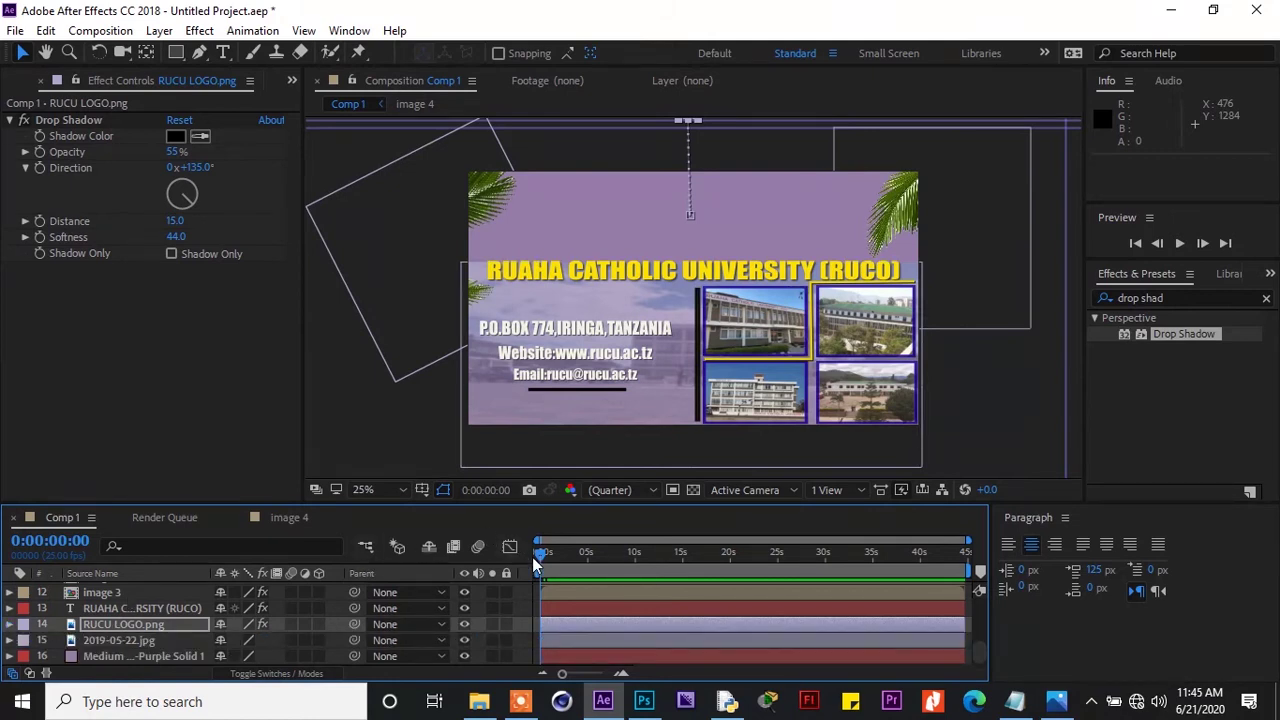
Nudge the logo down and retime its full-size Scale keyframe to 12 frames
{"action": "left_click_drag", "start_coordinate": [539, 555], "coordinate": [545, 561]}
{"action": "key", "text": "shift+Down"}
{"action": "key", "text": "shift+Down"}
{"action": "key", "text": "shift+Down"}
{"action": "key", "text": "shift+Down"}
{"action": "key", "text": "shift+Down"}
{"action": "key", "text": "shift+Down"}
{"action": "key", "text": "shift+Down"}
{"action": "key", "text": "shift+Down"}
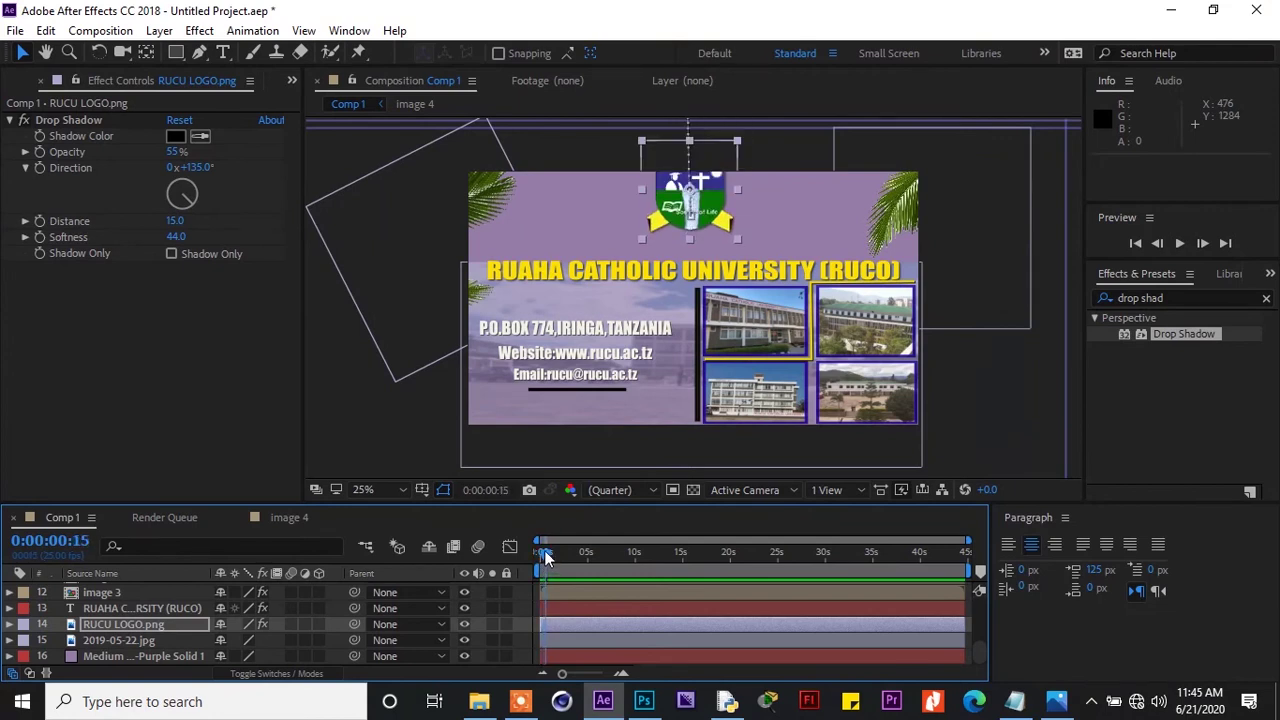
{"action": "left_click_drag", "start_coordinate": [544, 549], "coordinate": [545, 553]}
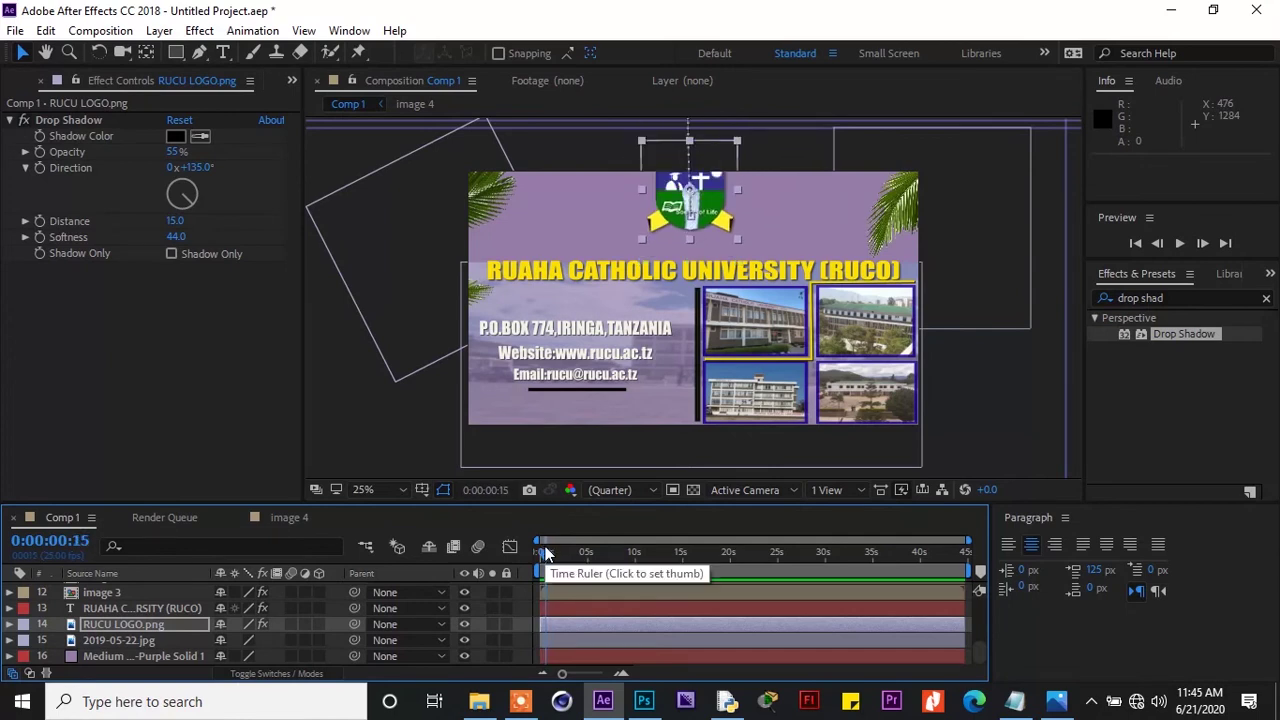
{"action": "key", "text": "s"}
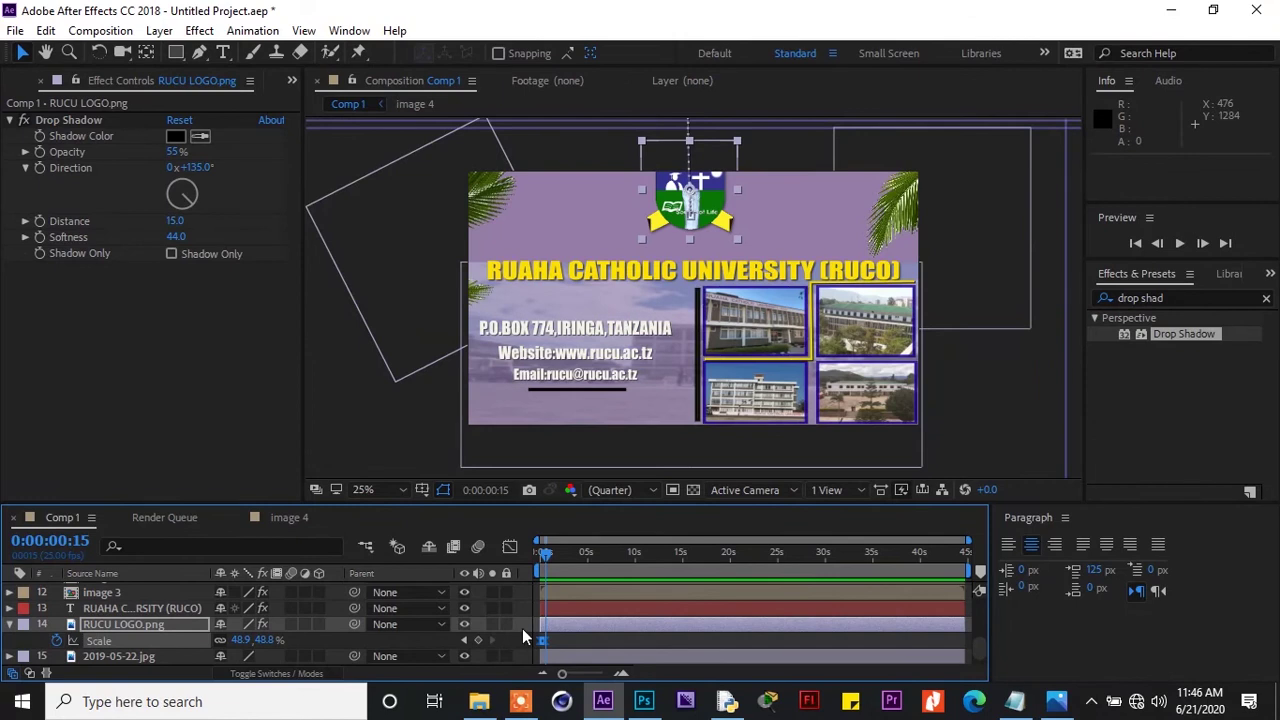
{"action": "left_click", "coordinate": [554, 639]}
{"action": "left_click", "coordinate": [543, 641]}
{"action": "left_click", "coordinate": [578, 675]}
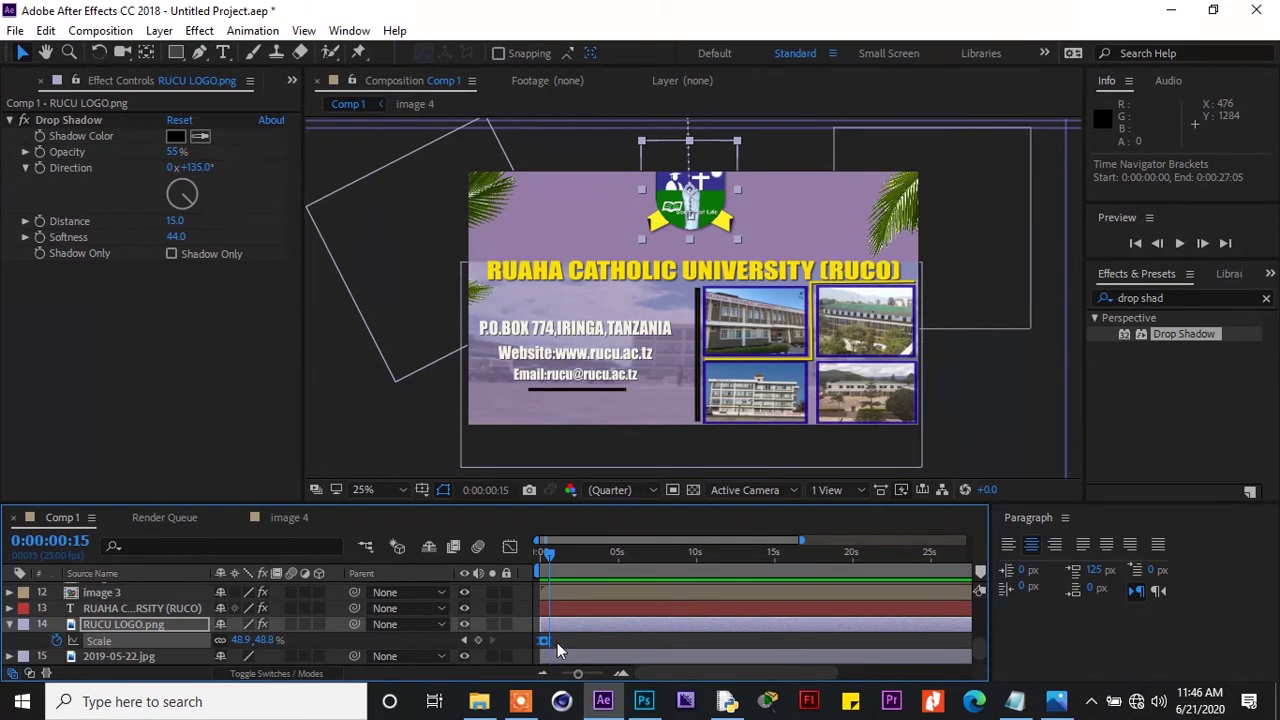
{"action": "left_click_drag", "start_coordinate": [547, 642], "coordinate": [556, 648]}
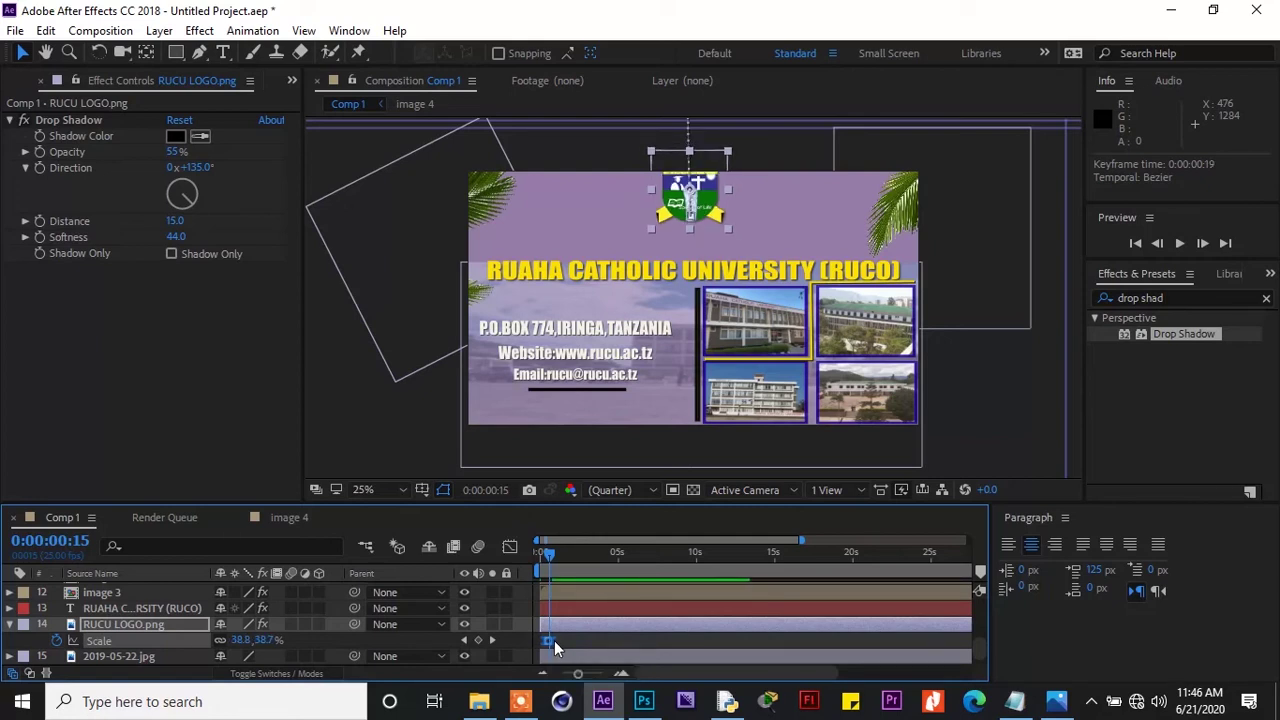
{"action": "left_click_drag", "start_coordinate": [549, 555], "coordinate": [555, 562]}
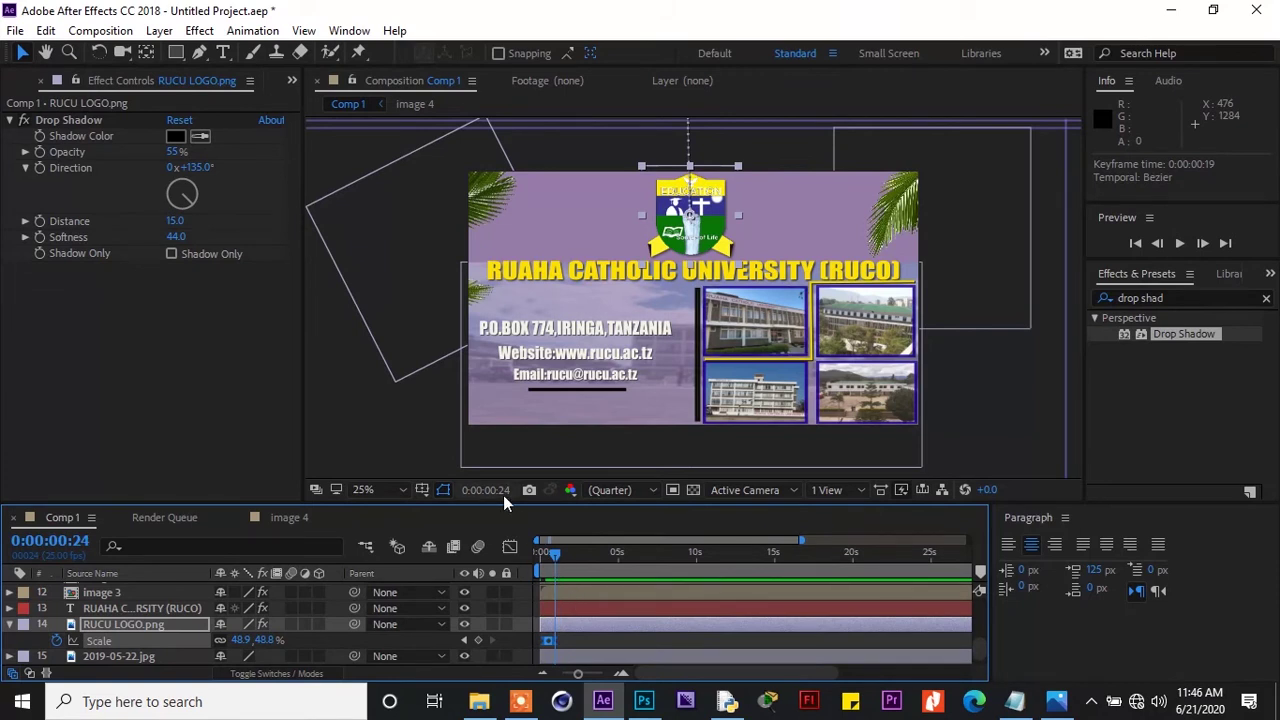
{"action": "left_click", "coordinate": [517, 265]}
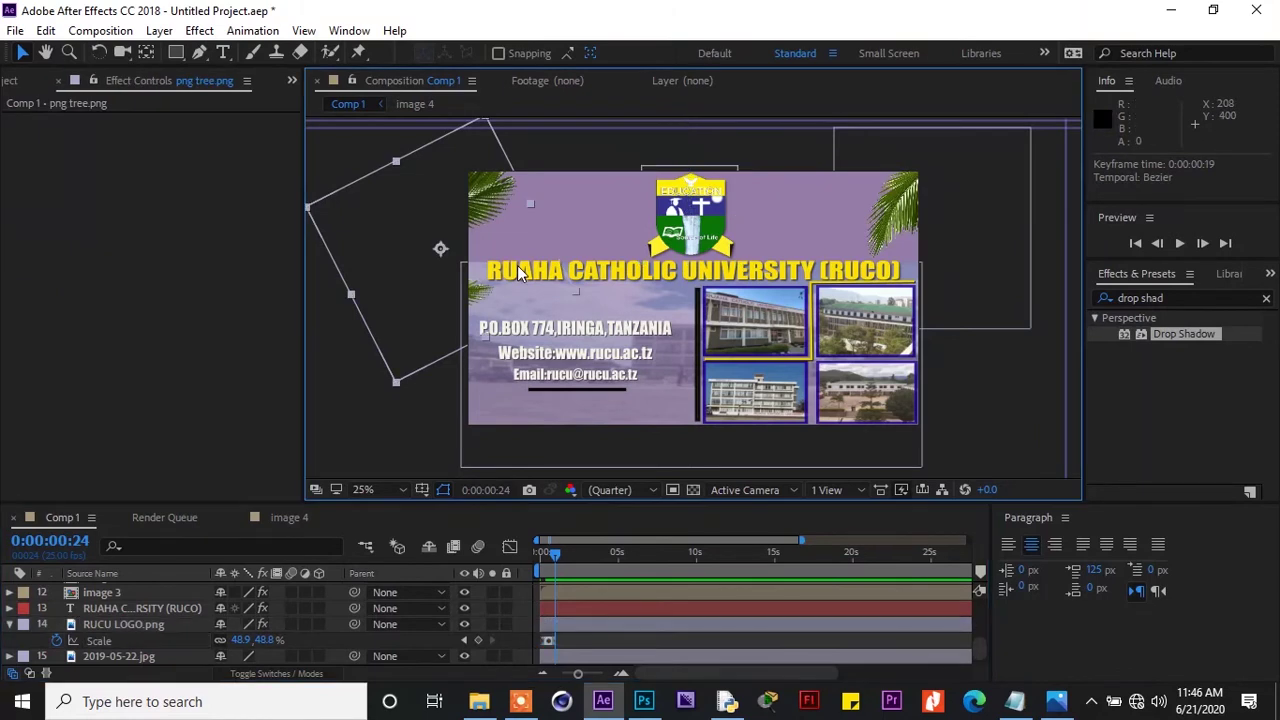
Select the university title layer and search 'ani' in Effects & Presets
{"action": "left_click", "coordinate": [601, 273]}
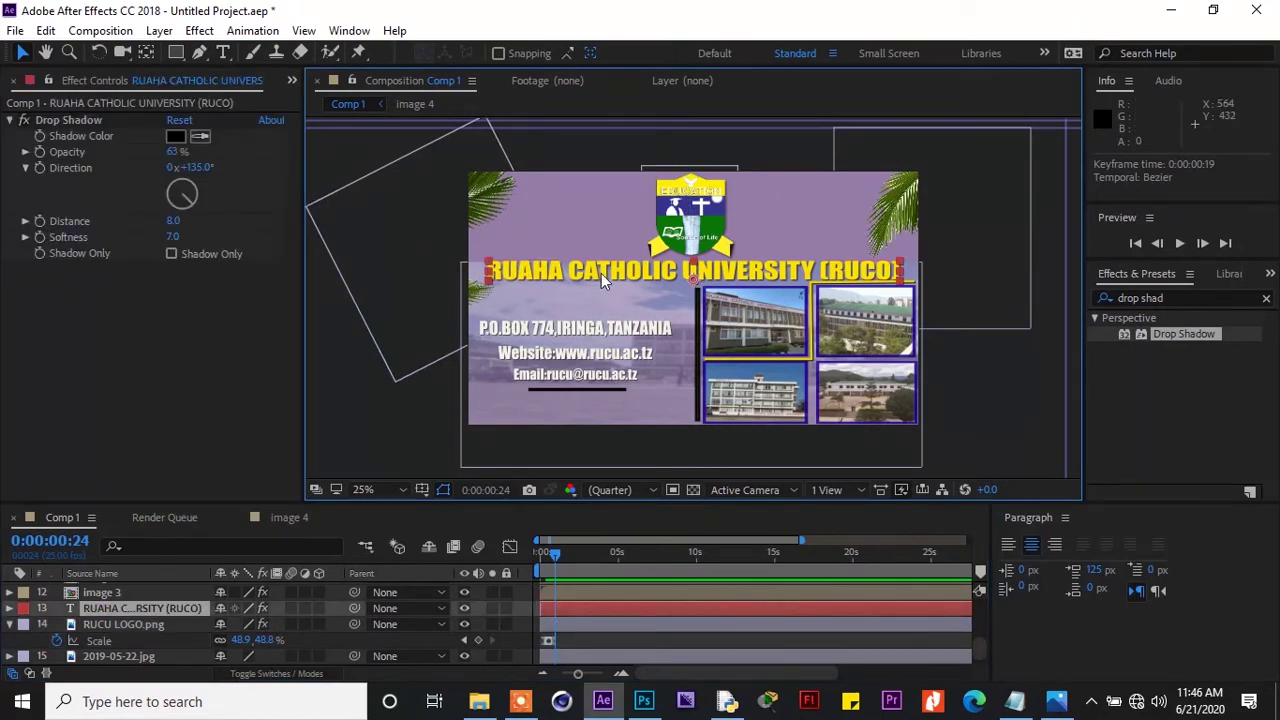
{"action": "left_click", "coordinate": [1178, 298]}
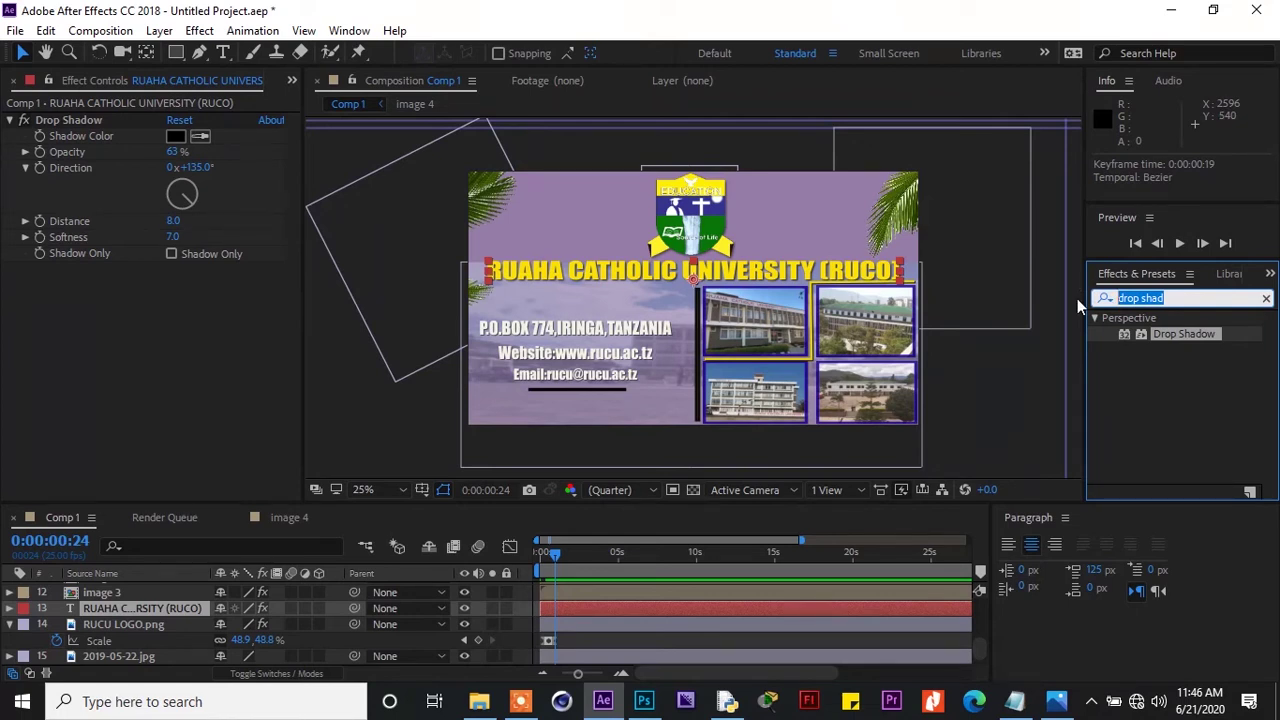
{"action": "type", "text": "ani"}
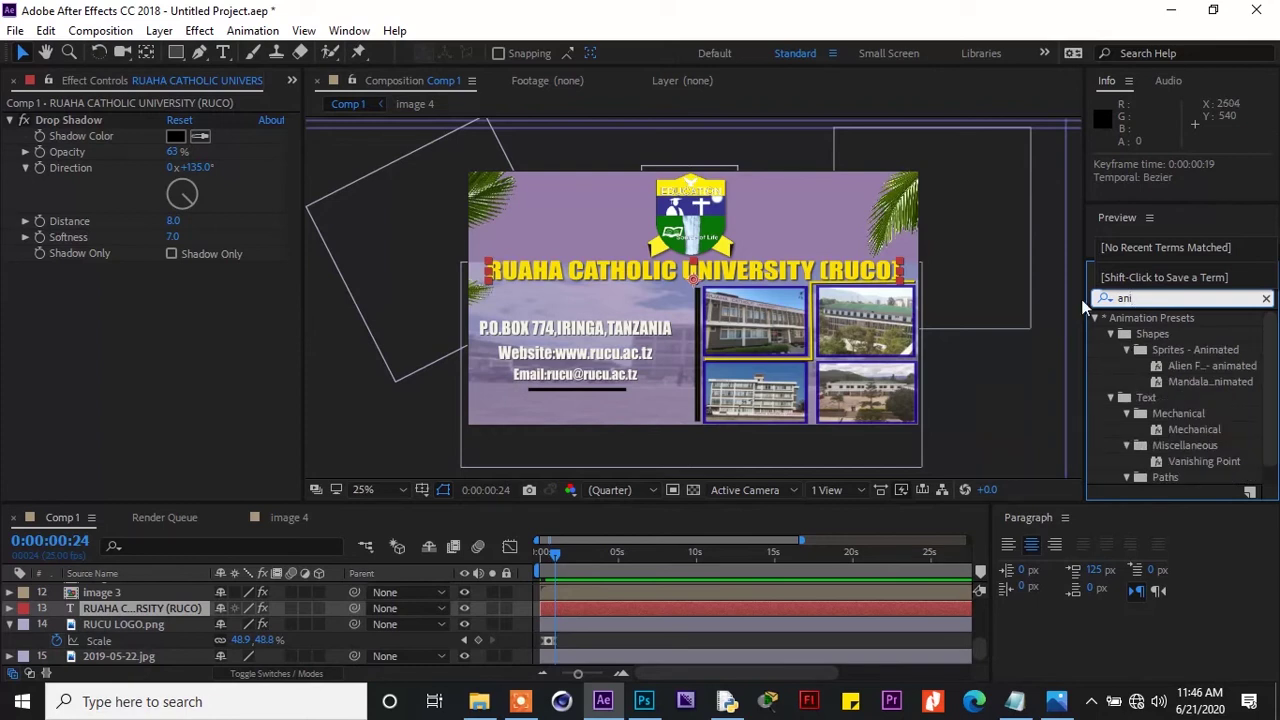
{"action": "left_click", "coordinate": [1097, 320]}
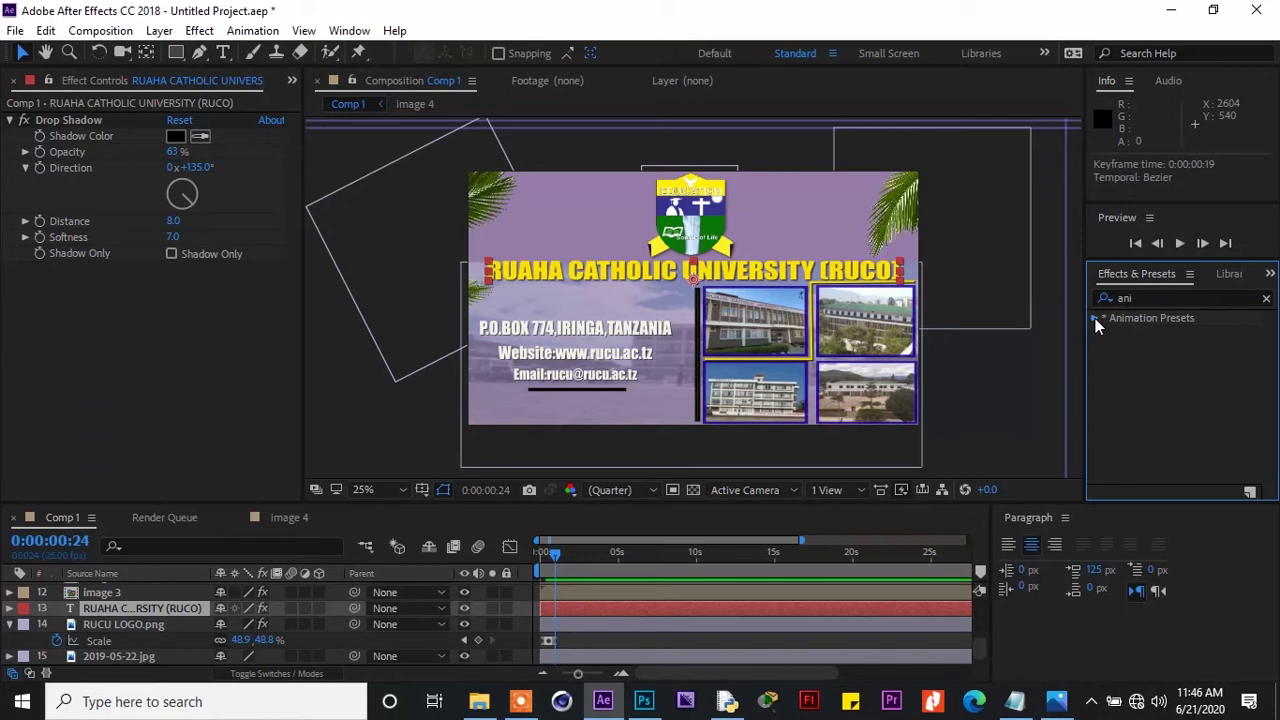
Browse Animation Presets > Text > Animate In and pick Slow Fade On
{"action": "left_click", "coordinate": [1095, 318]}
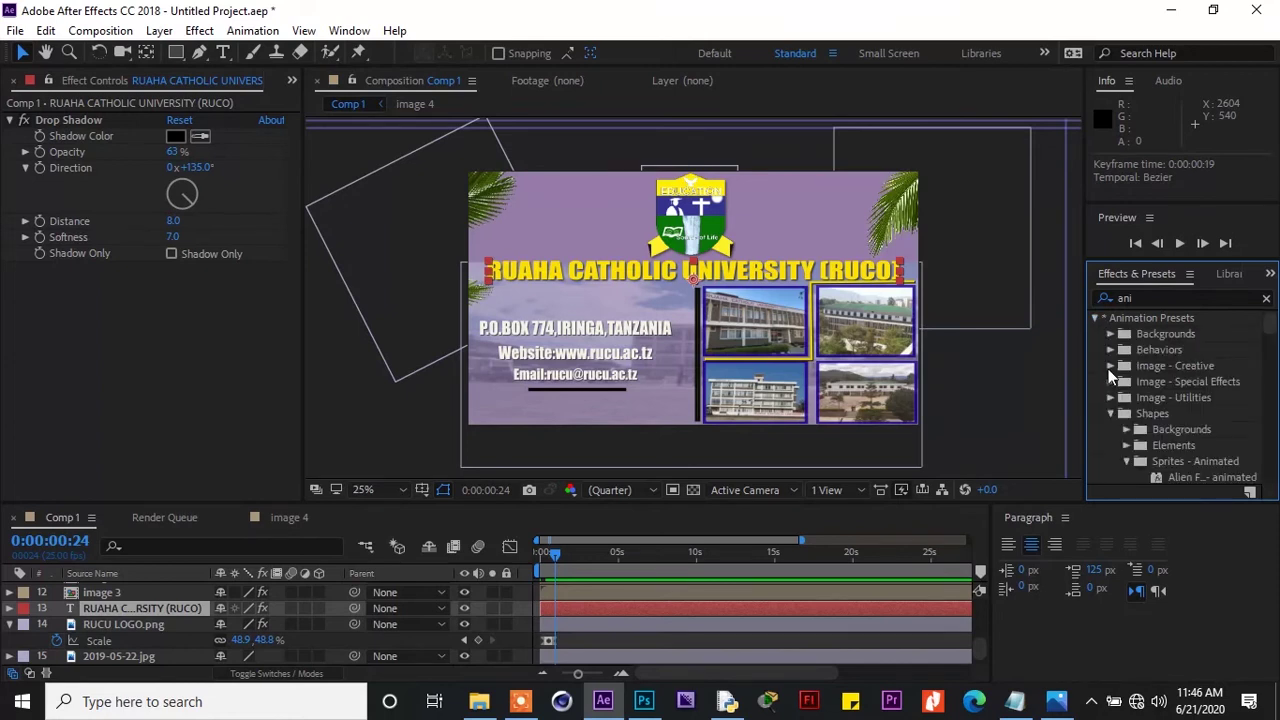
{"action": "left_click", "coordinate": [1111, 414]}
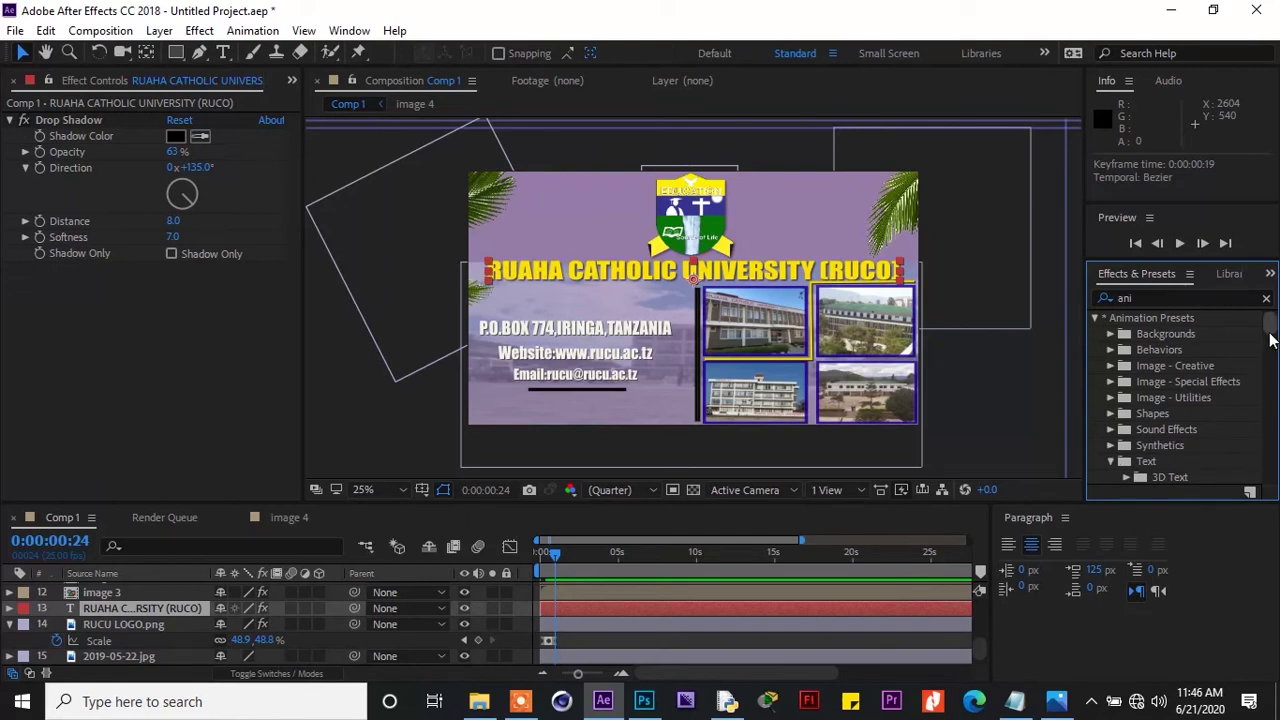
{"action": "scroll", "coordinate": [1271, 337], "scroll_direction": "down", "scroll_amount": 3}
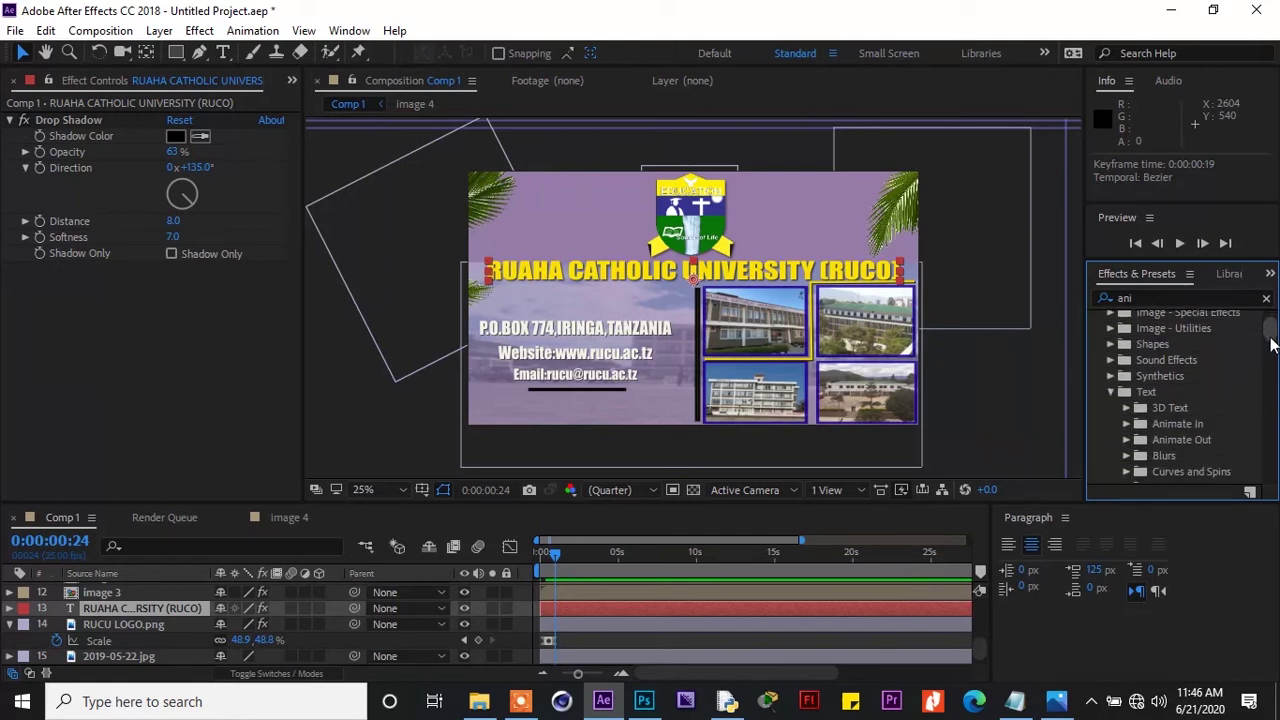
{"action": "left_click", "coordinate": [1125, 425]}
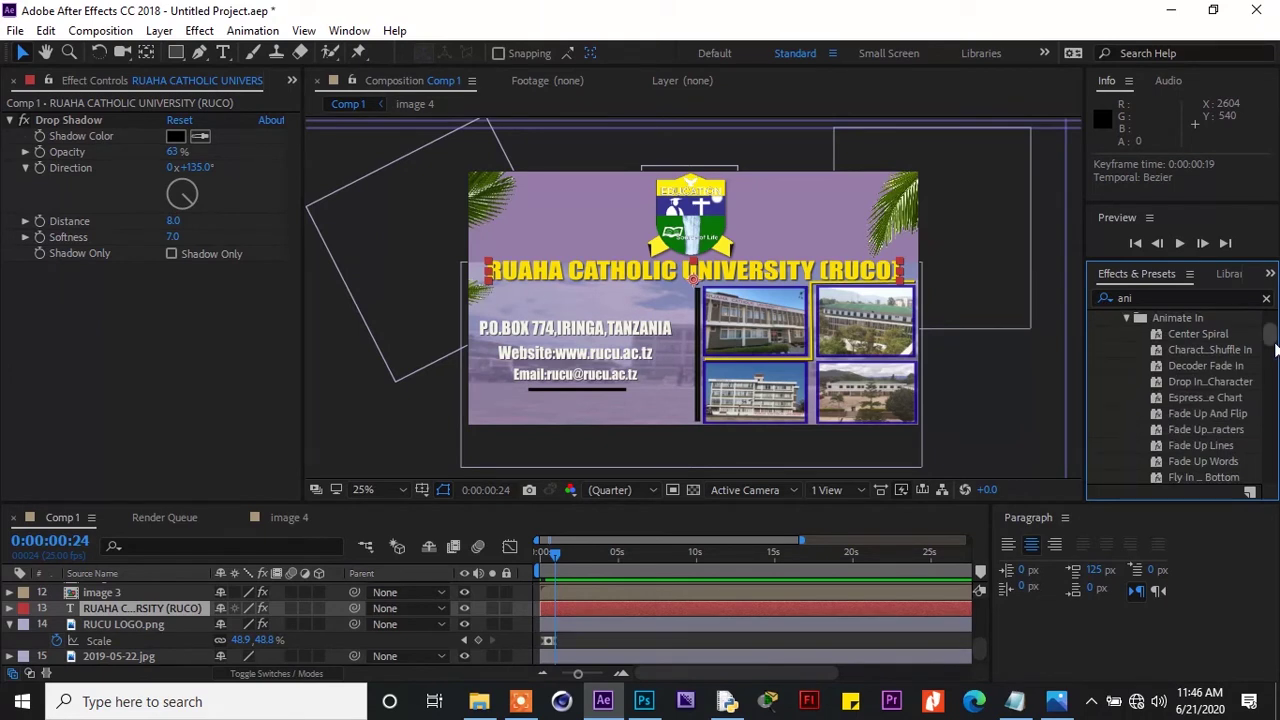
{"action": "left_click_drag", "start_coordinate": [1275, 346], "coordinate": [1277, 366]}
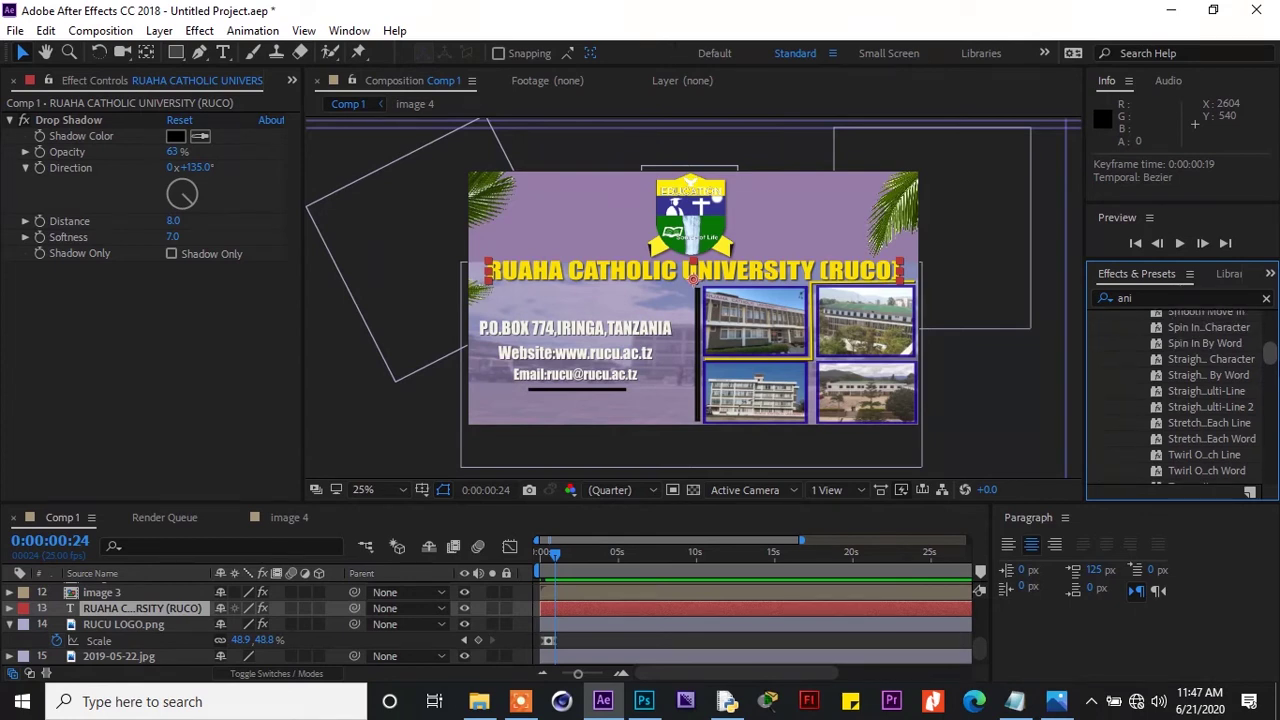
{"action": "left_click_drag", "start_coordinate": [1277, 366], "coordinate": [1277, 362]}
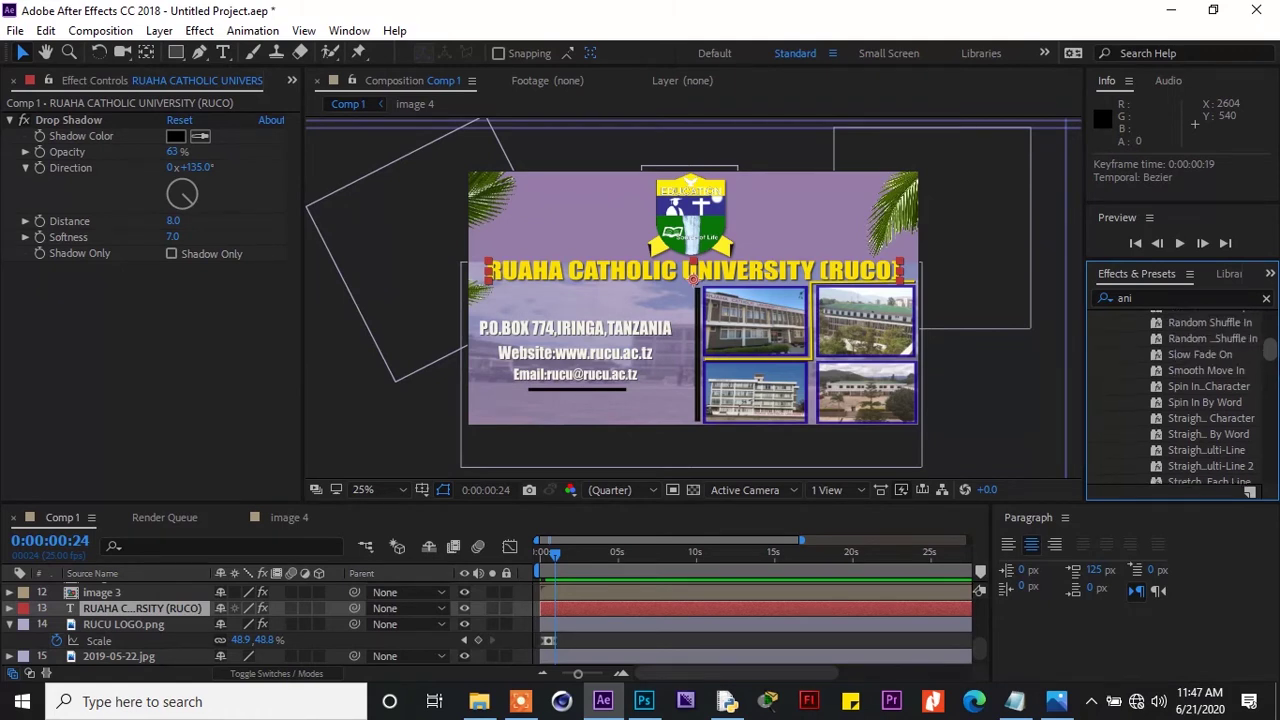
{"action": "left_click", "coordinate": [1228, 358]}
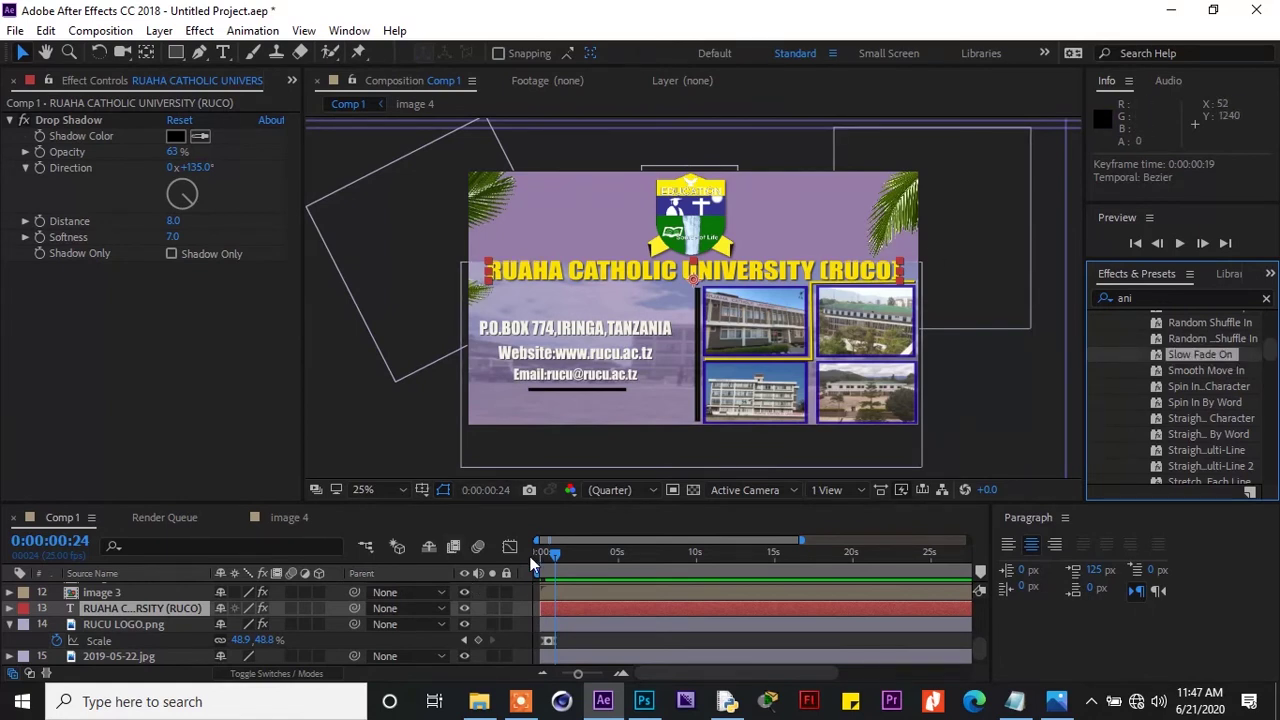
Apply Slow Fade On to the title at 0:00:00:22 and play back the fade-in
{"action": "left_click", "coordinate": [556, 561]}
{"action": "left_click_drag", "start_coordinate": [555, 556], "coordinate": [553, 555]}
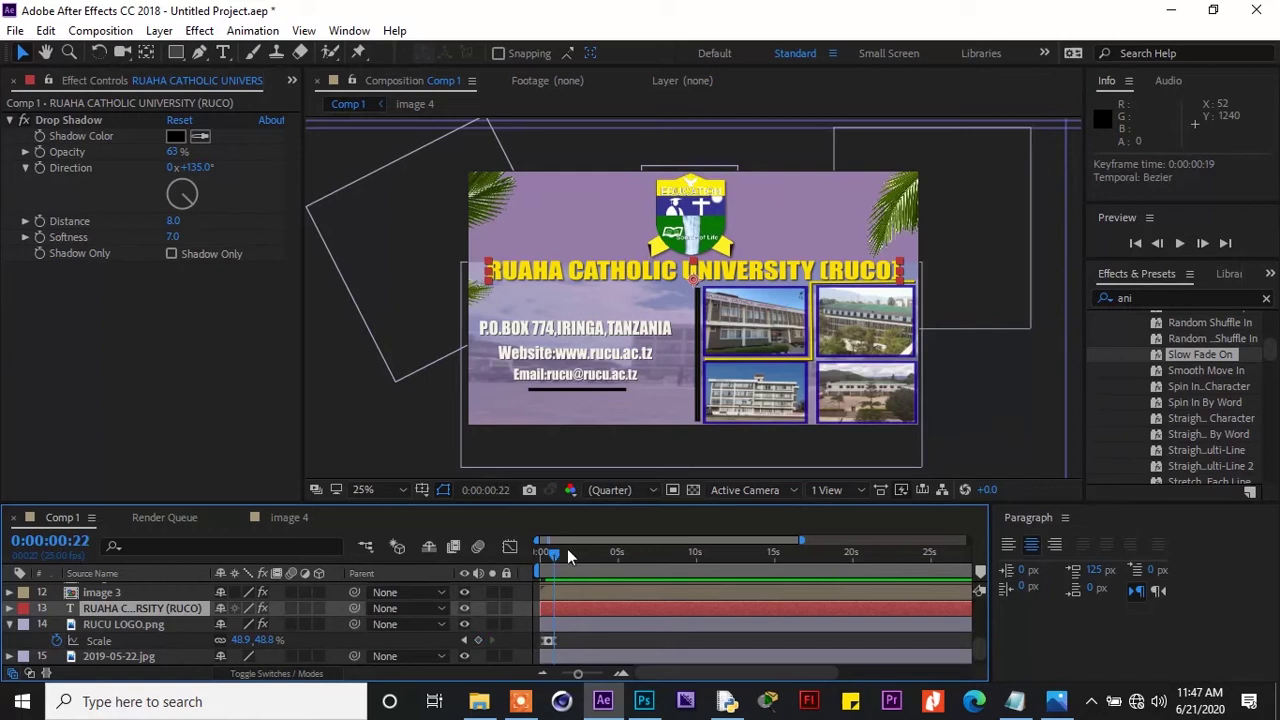
{"action": "double_click", "coordinate": [1179, 358]}
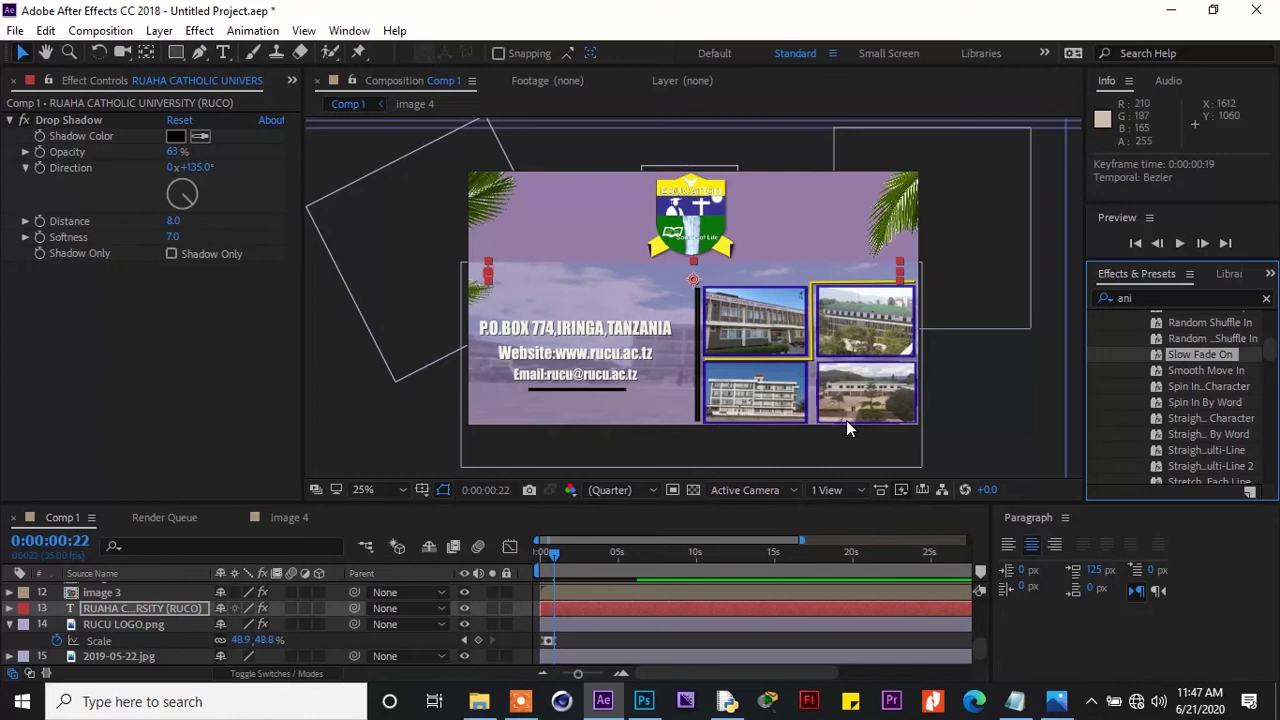
{"action": "left_click", "coordinate": [552, 556]}
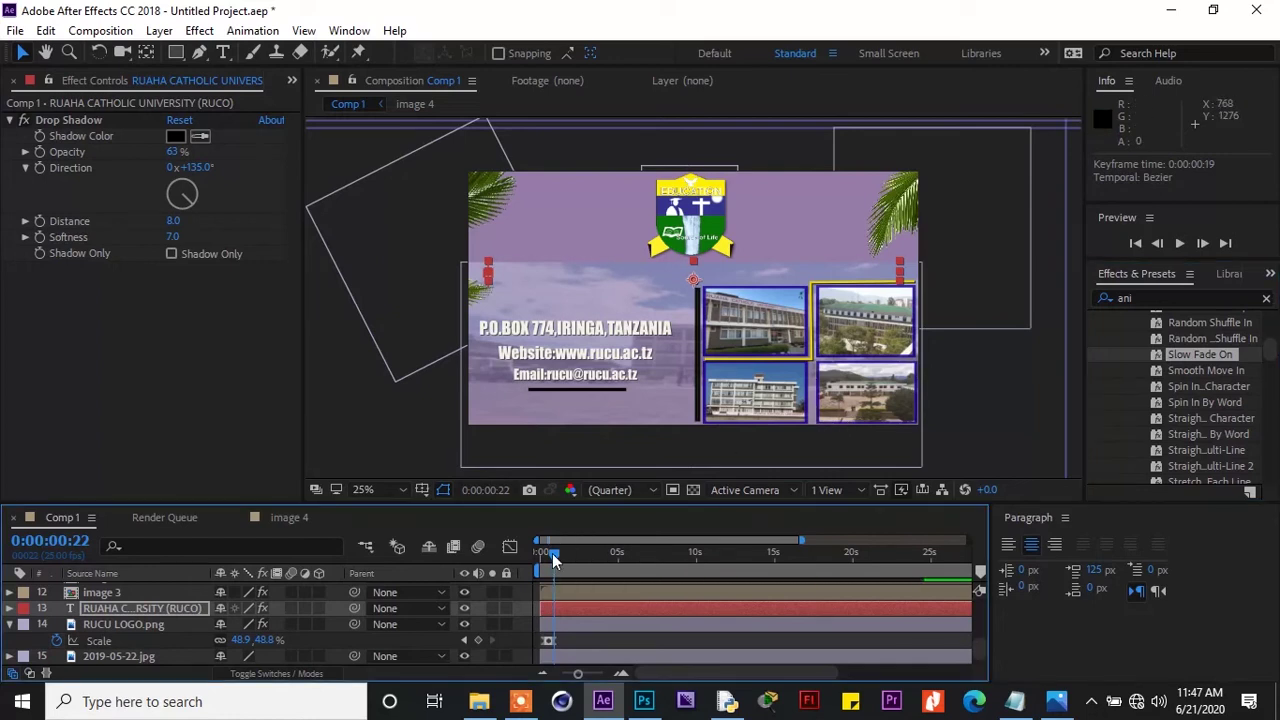
{"action": "left_click_drag", "start_coordinate": [552, 553], "coordinate": [563, 562]}
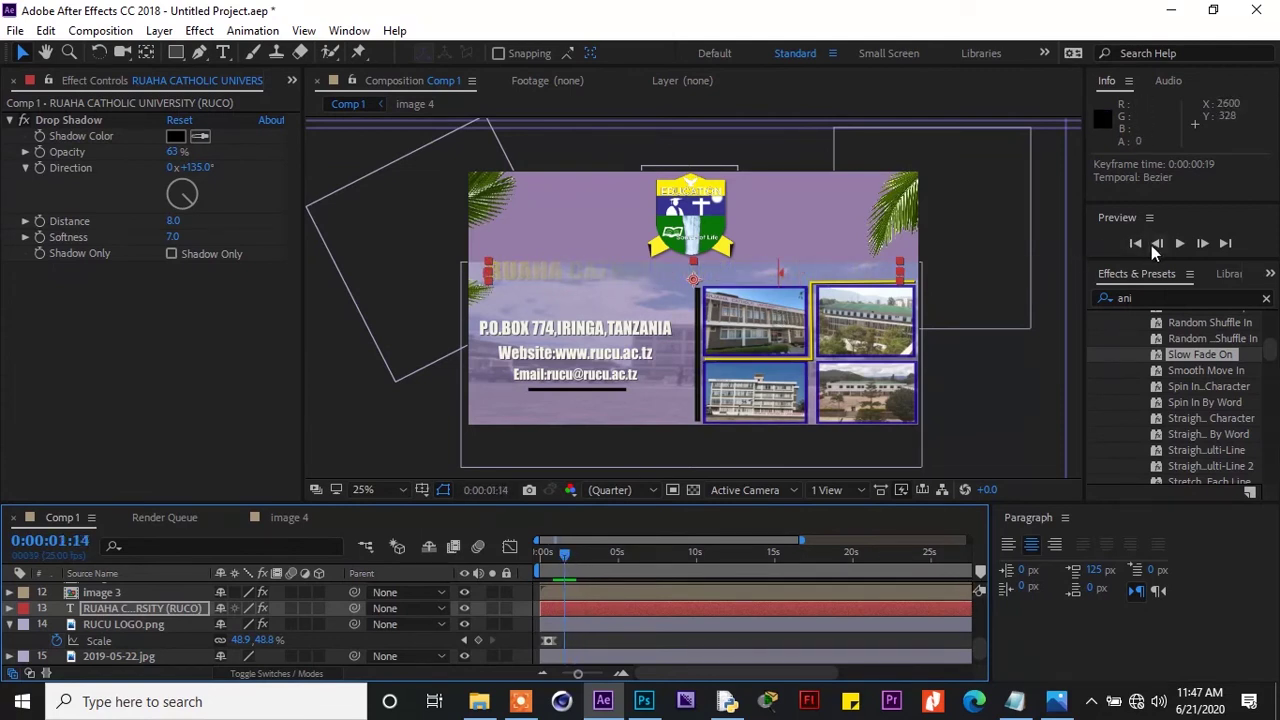
{"action": "left_click", "coordinate": [1180, 245]}
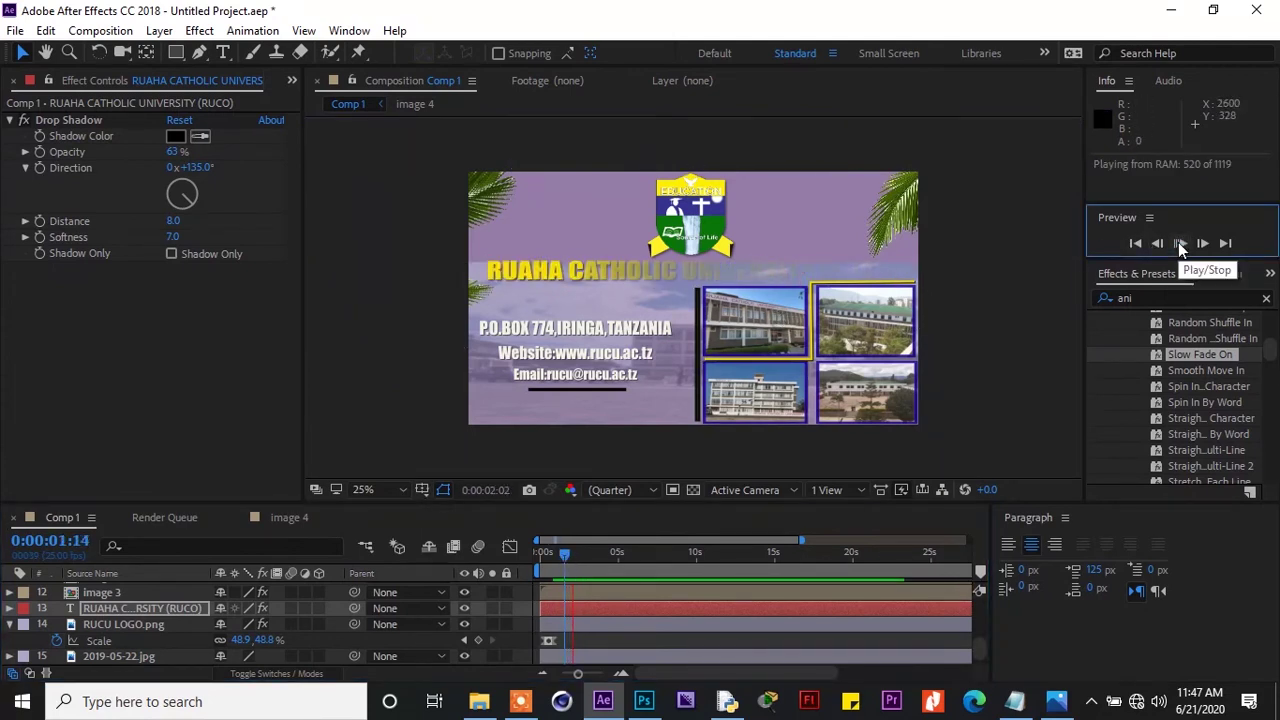
{"action": "left_click", "coordinate": [1180, 245]}
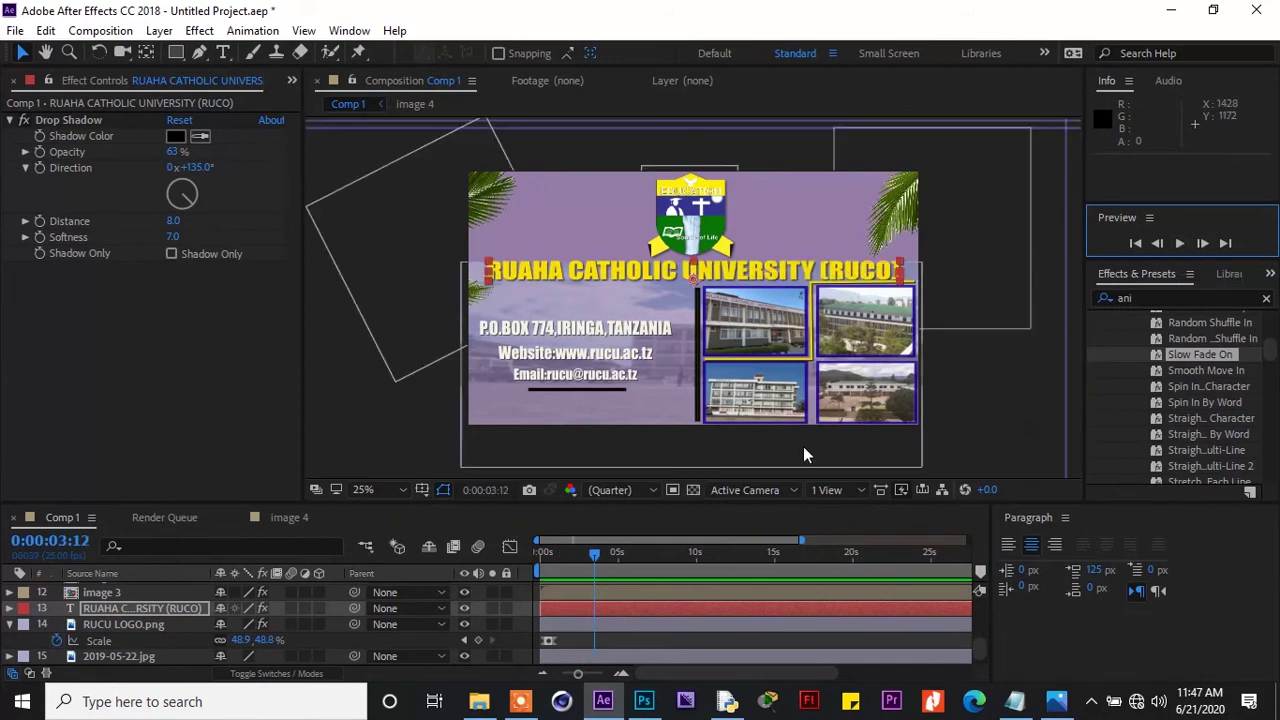
Preview the whole banner animation from the start and scrub through the title's fade-in
{"action": "left_click_drag", "start_coordinate": [591, 556], "coordinate": [548, 563]}
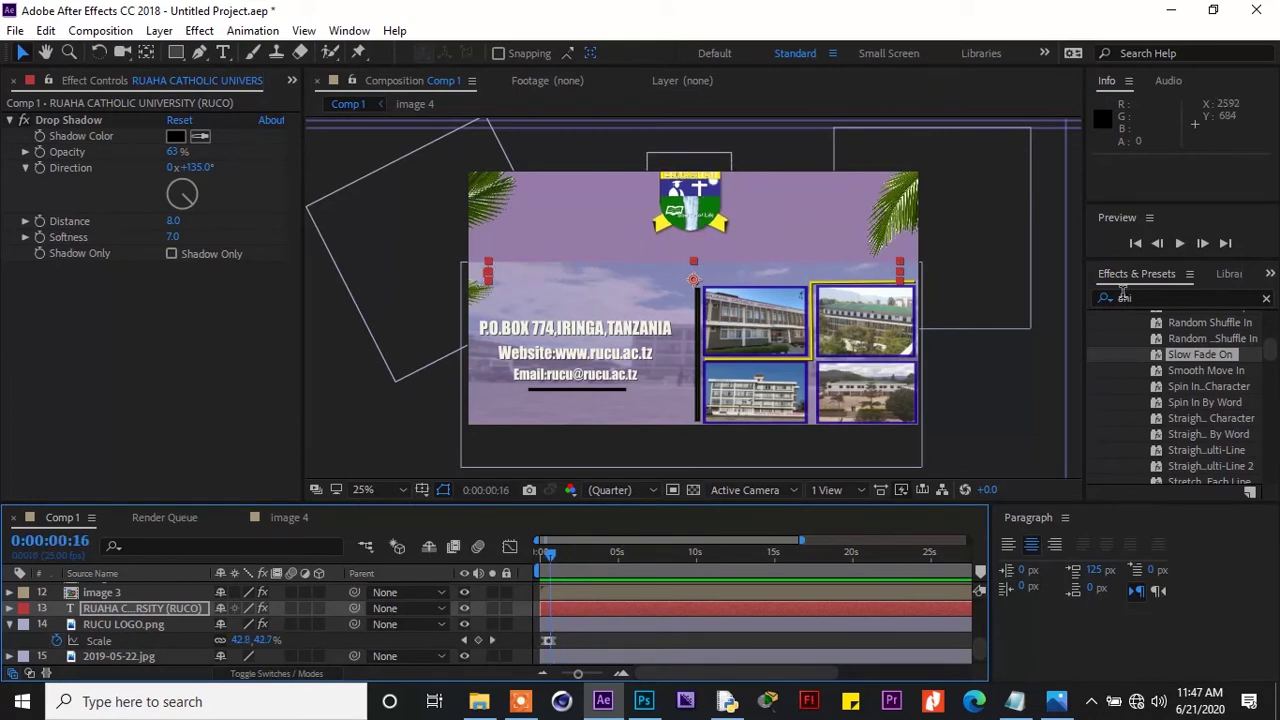
{"action": "left_click", "coordinate": [1180, 244]}
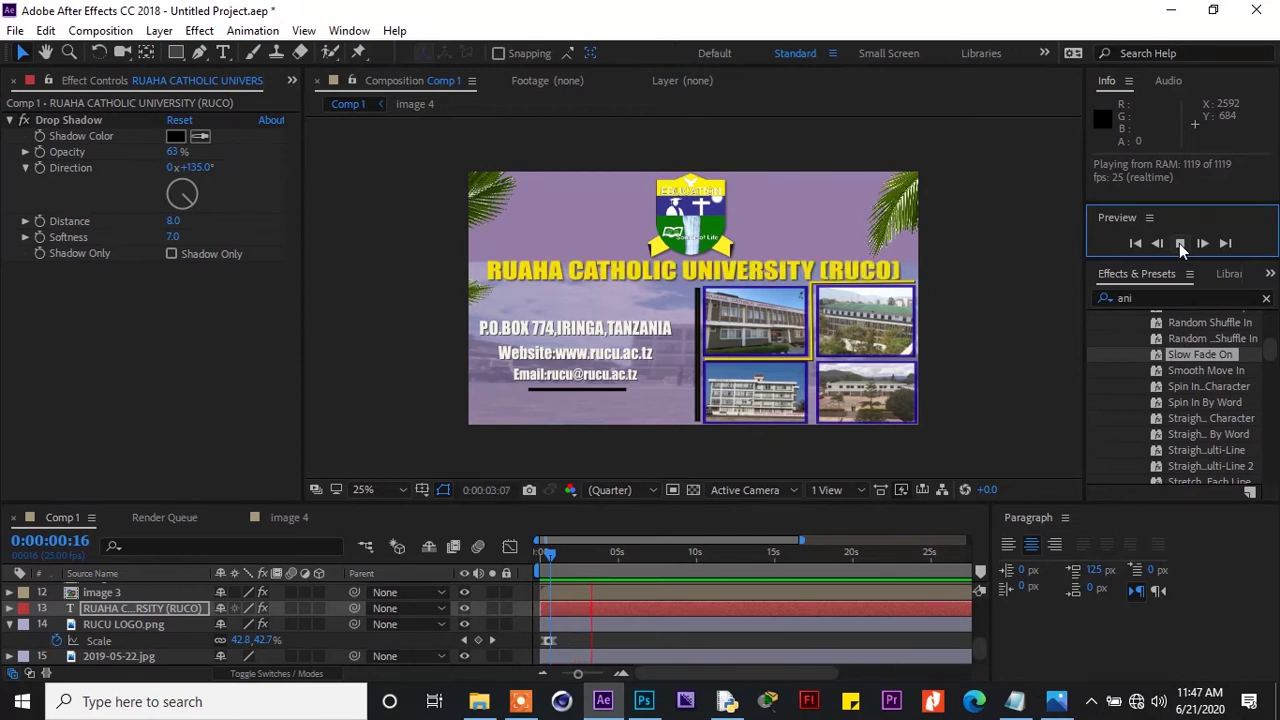
{"action": "left_click", "coordinate": [1180, 244]}
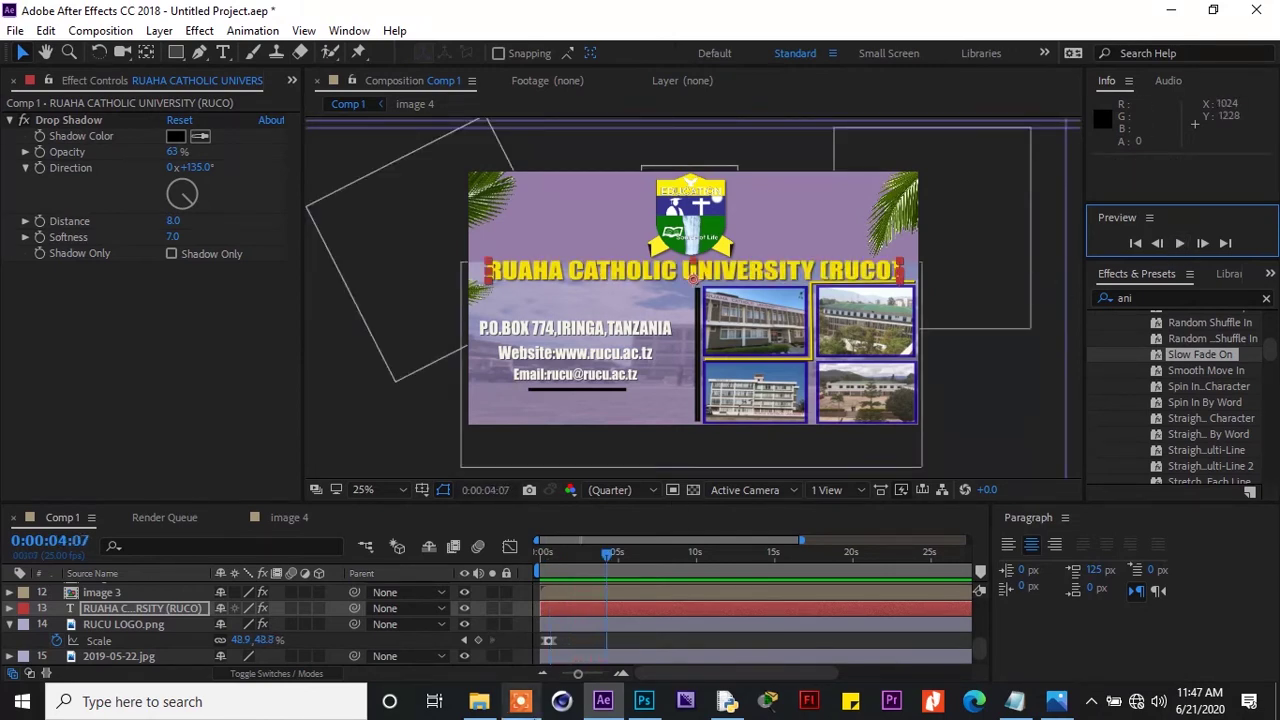
{"action": "left_click_drag", "start_coordinate": [578, 674], "coordinate": [562, 674]}
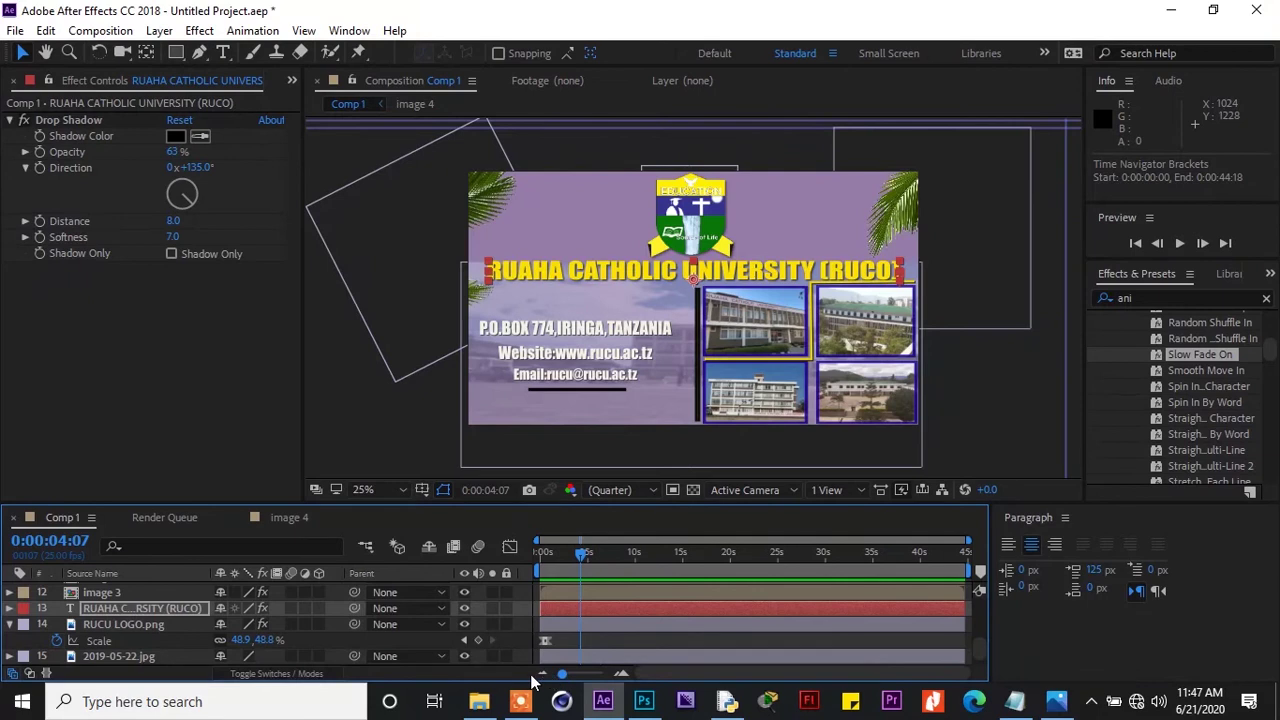
{"action": "left_click_drag", "start_coordinate": [581, 553], "coordinate": [533, 547]}
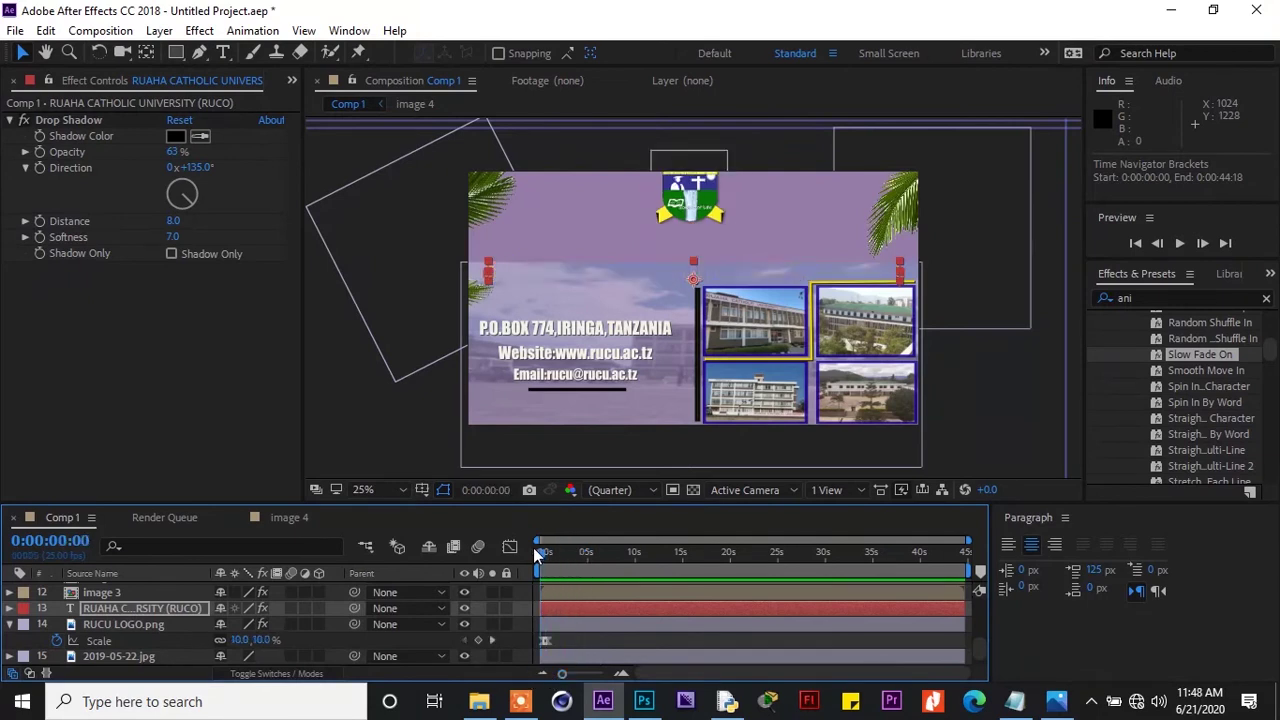
{"action": "left_click", "coordinate": [1179, 244]}
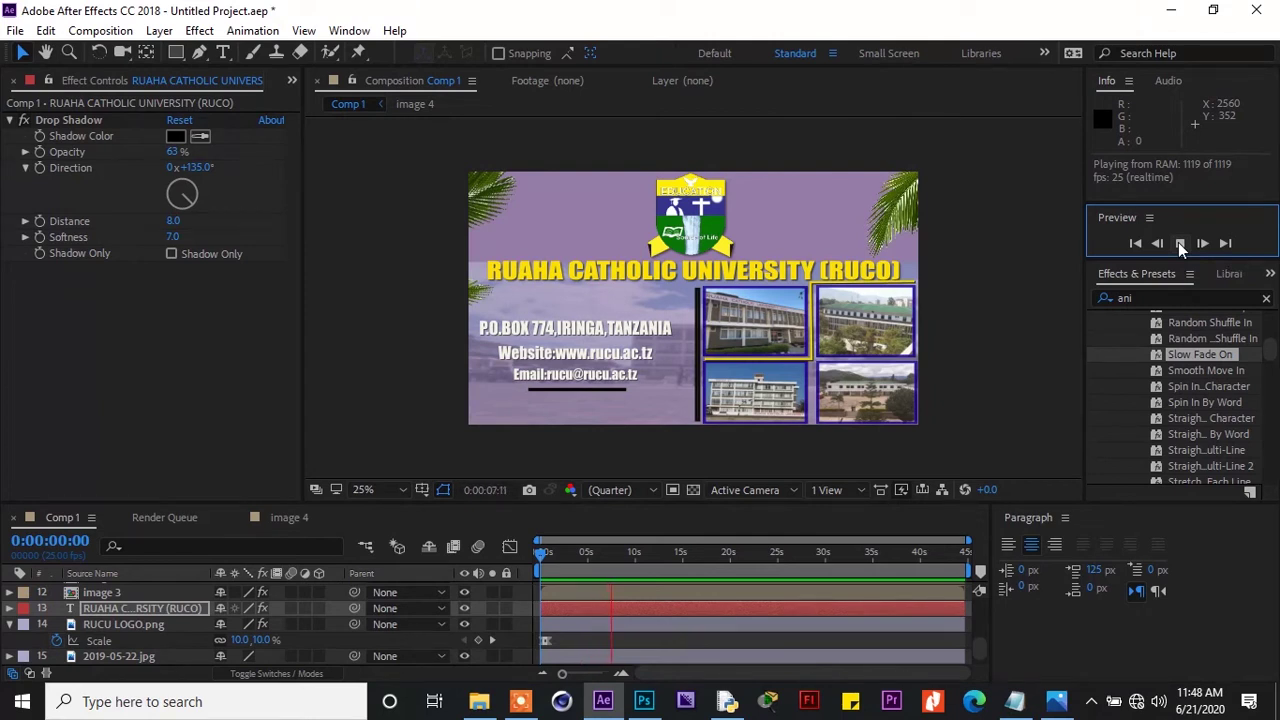
{"action": "left_click", "coordinate": [1180, 244]}
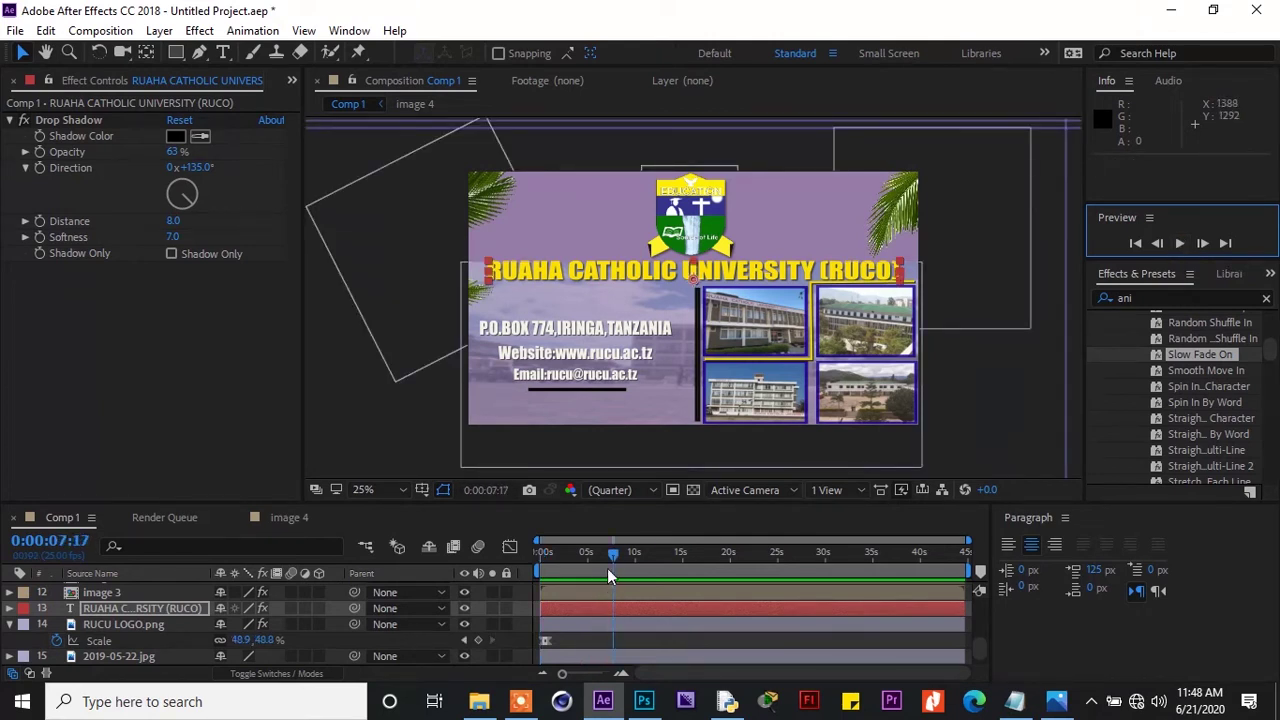
{"action": "left_click_drag", "start_coordinate": [612, 553], "coordinate": [540, 556]}
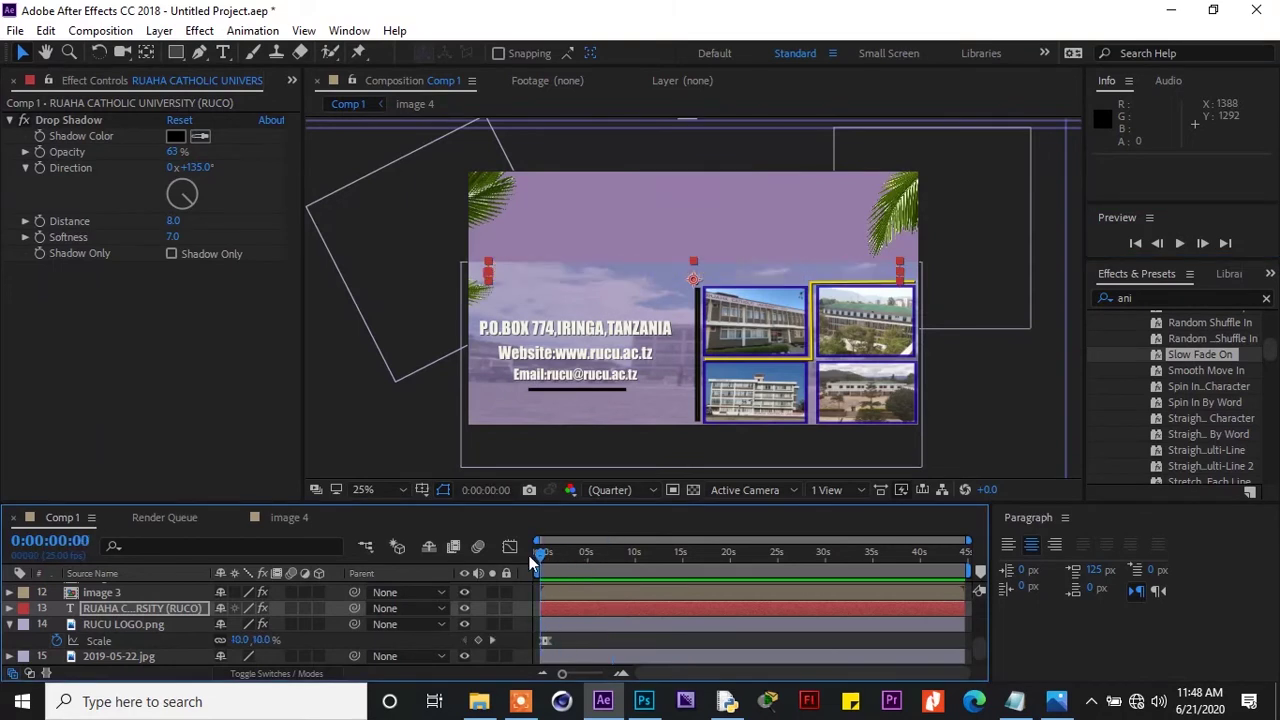
{"action": "left_click", "coordinate": [1180, 248]}
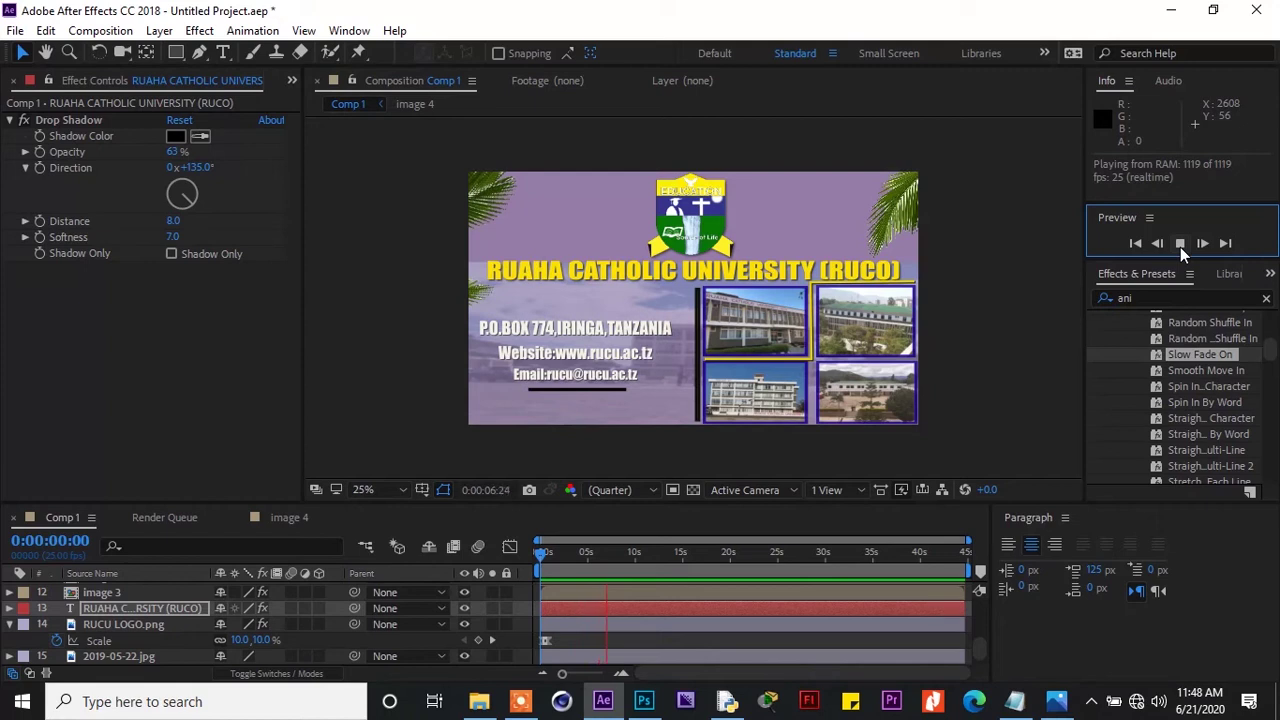
{"action": "left_click", "coordinate": [1180, 247]}
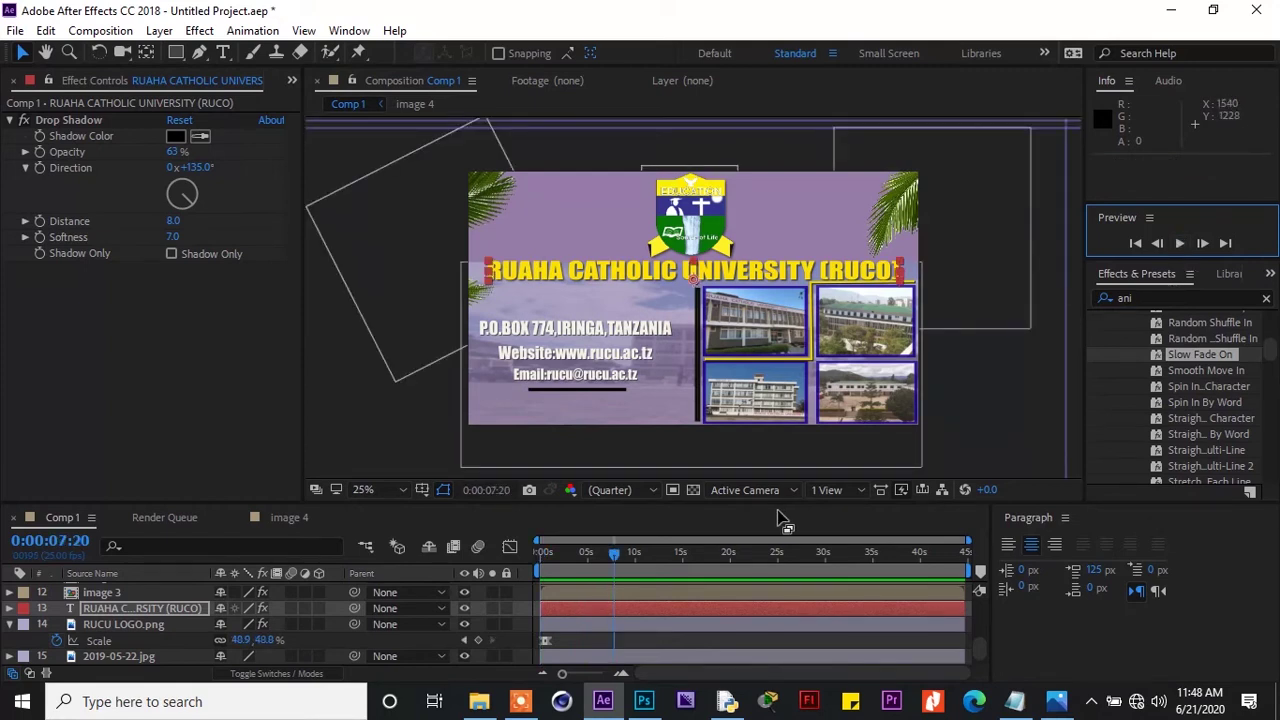
{"action": "left_click_drag", "start_coordinate": [615, 556], "coordinate": [567, 558]}
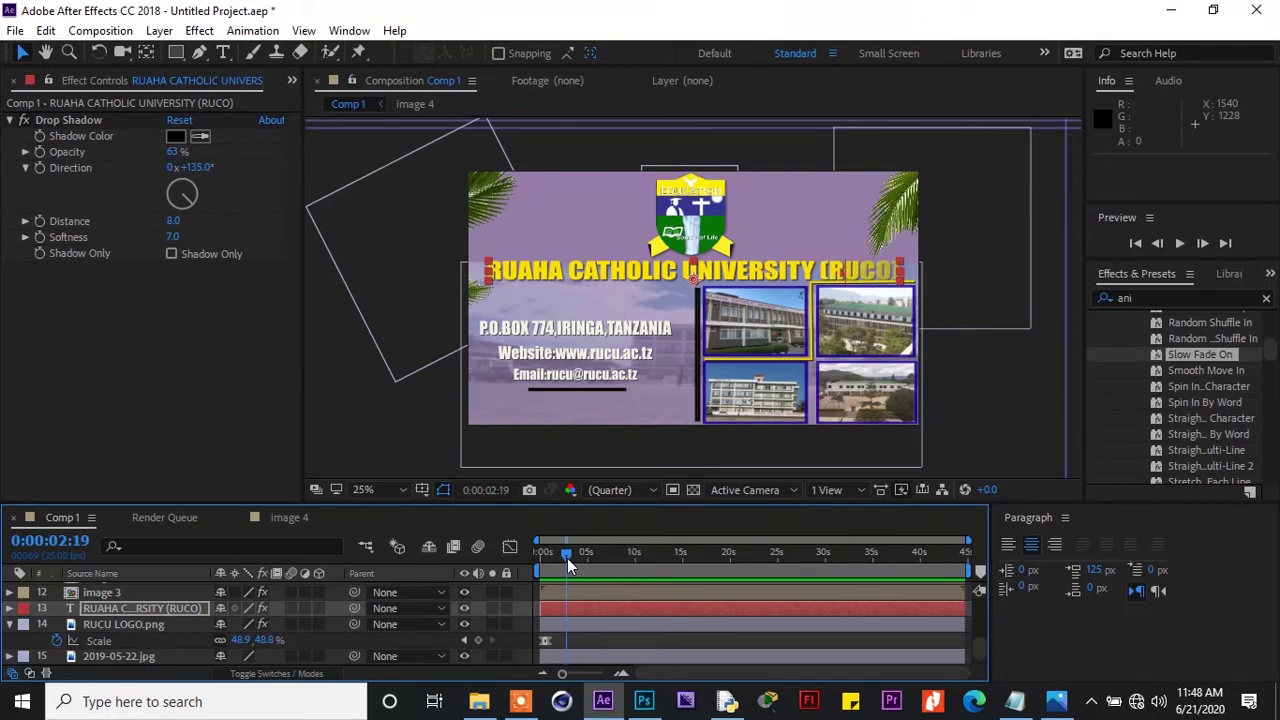
{"action": "left_click_drag", "start_coordinate": [567, 558], "coordinate": [578, 558]}
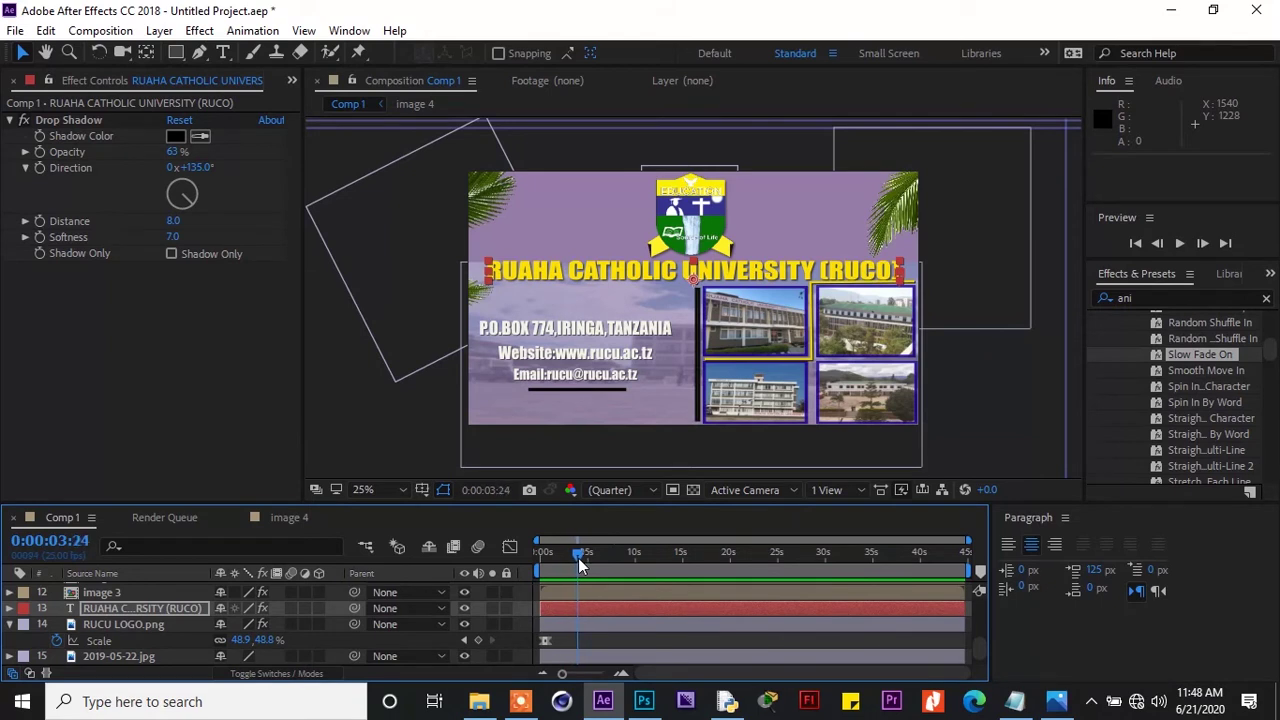
Collapse the logo layer, select image 3, and reveal its Position (1224.0, 638.0)
{"action": "left_click", "coordinate": [740, 319]}
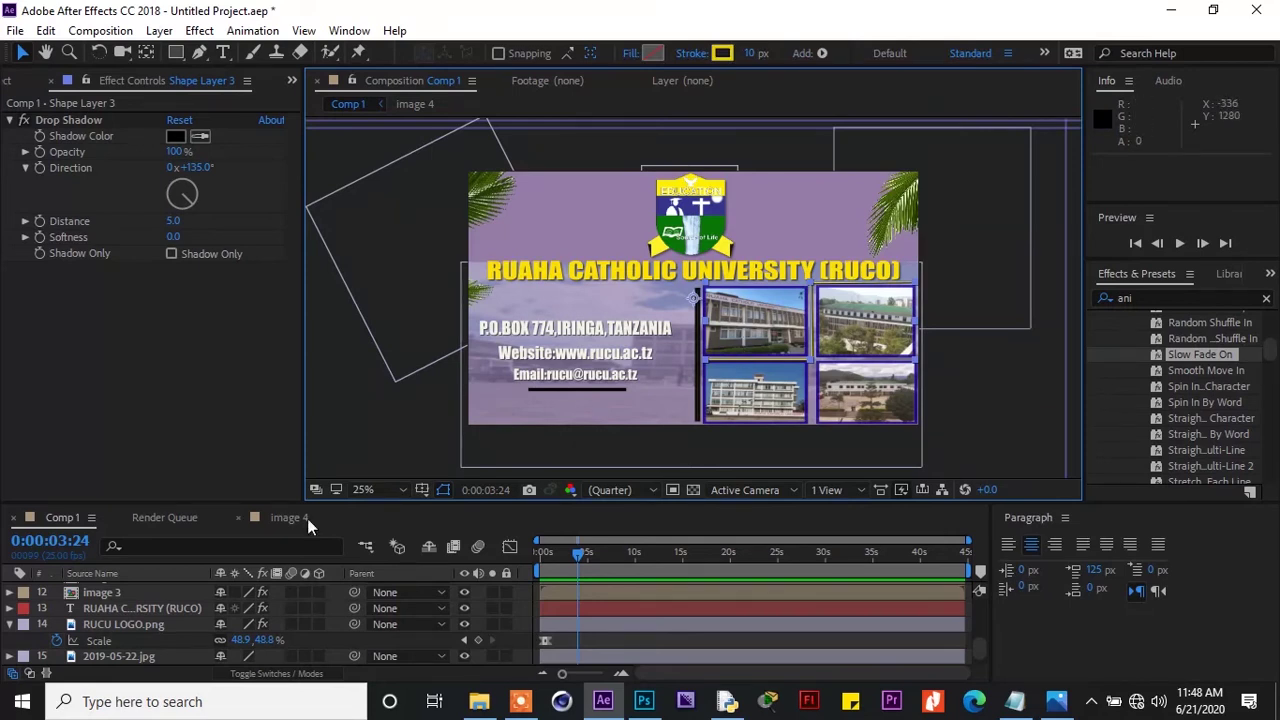
{"action": "left_click", "coordinate": [12, 626]}
{"action": "left_click", "coordinate": [12, 625]}
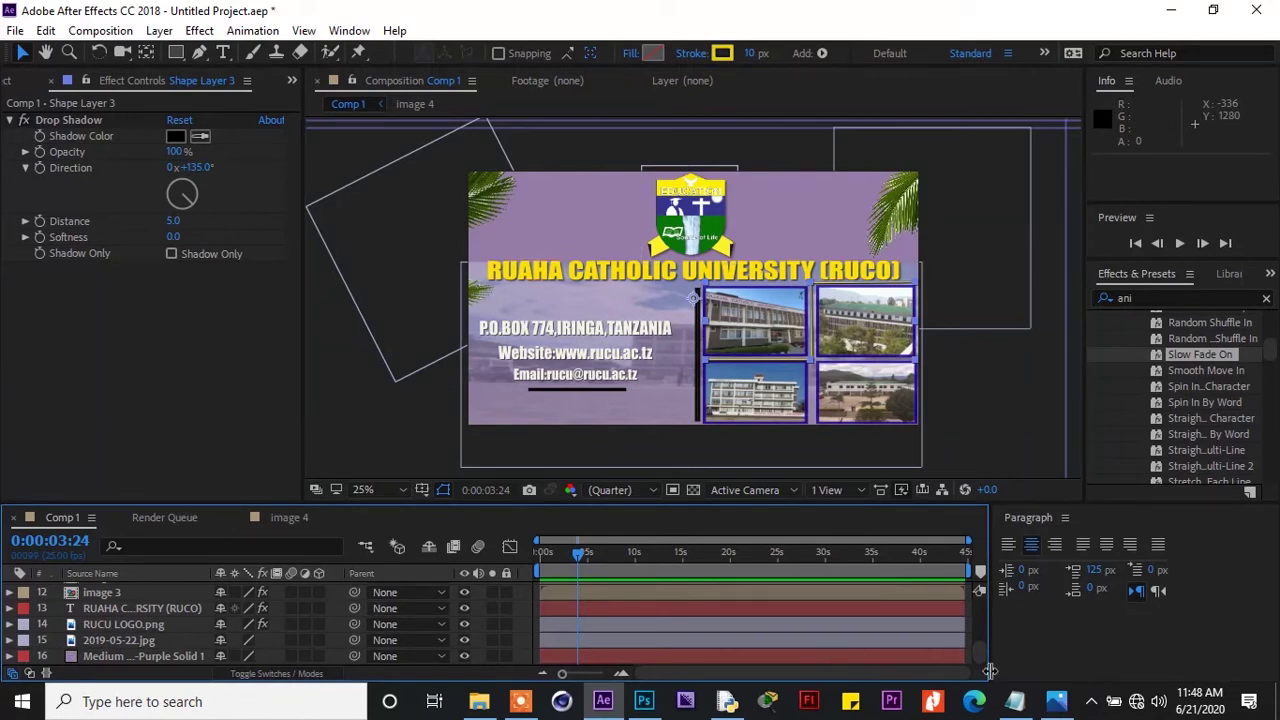
{"action": "left_click_drag", "start_coordinate": [981, 651], "coordinate": [971, 633]}
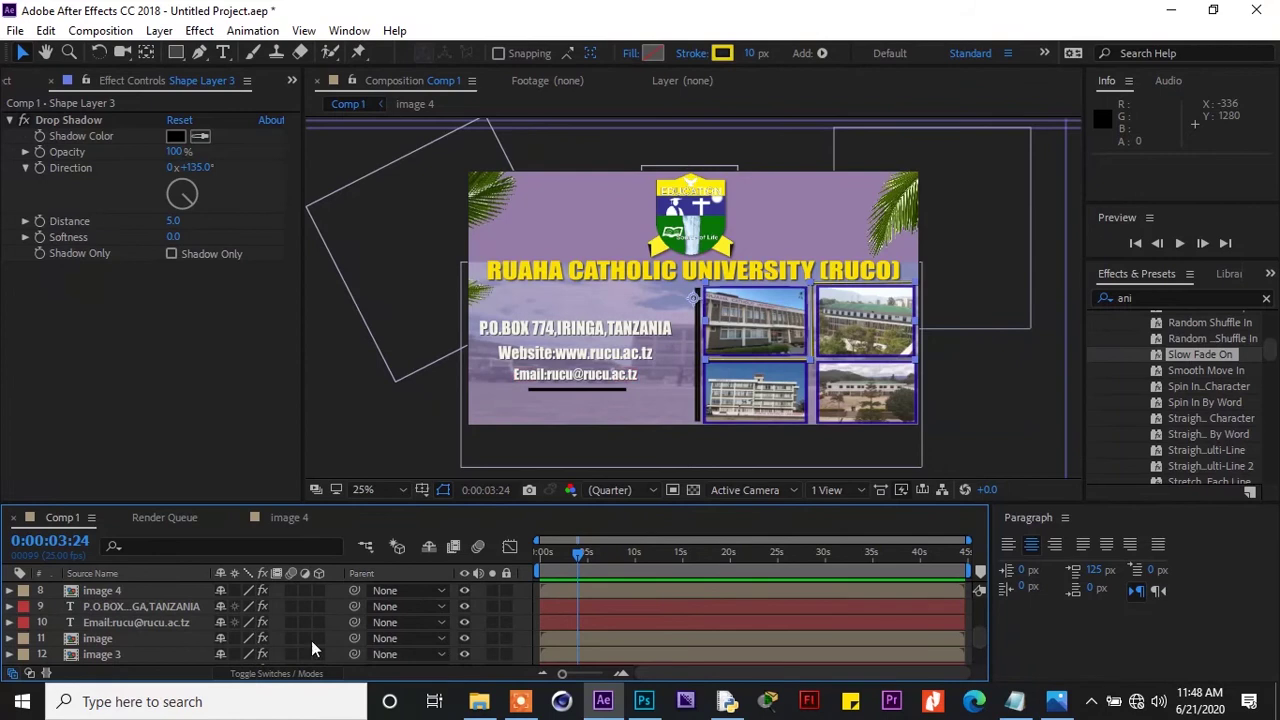
{"action": "left_click", "coordinate": [136, 658]}
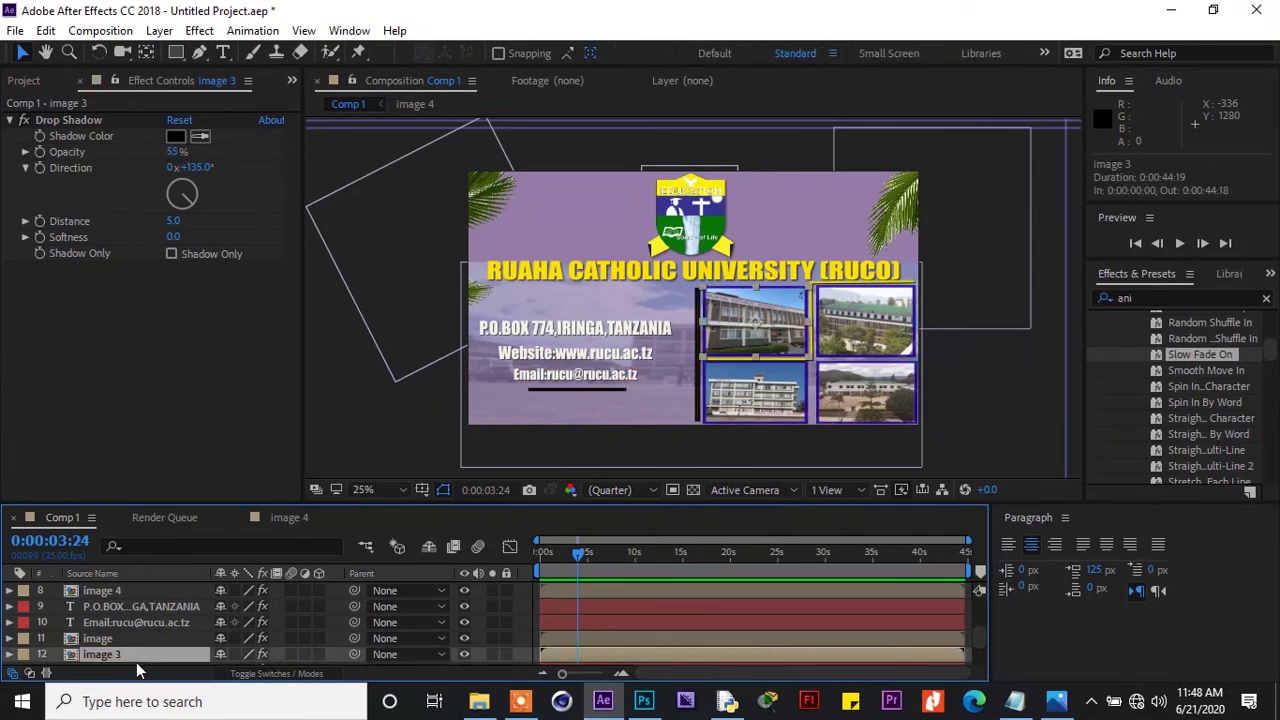
{"action": "left_click_drag", "start_coordinate": [577, 553], "coordinate": [576, 553]}
{"action": "key", "text": "p"}
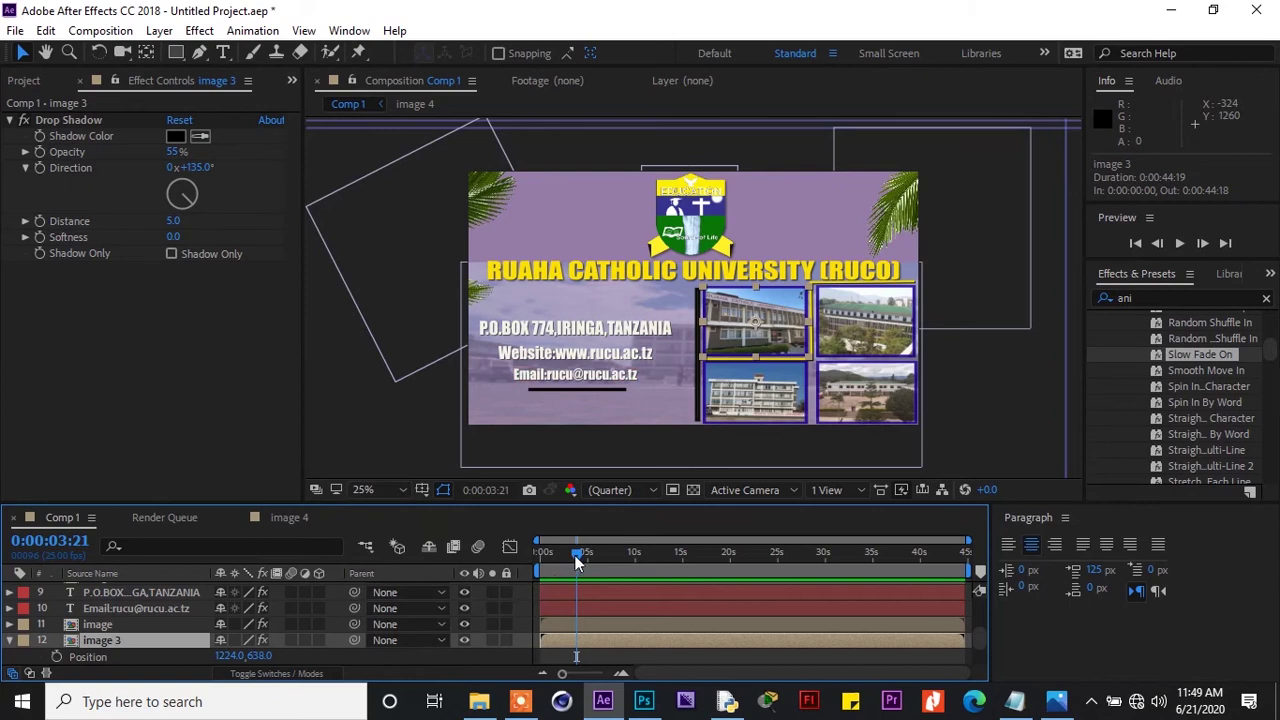
Keyframe image 3 sliding from 700, 638 at about 3 s to 1224, 638 at 4 s
{"action": "left_click_drag", "start_coordinate": [576, 556], "coordinate": [580, 555]}
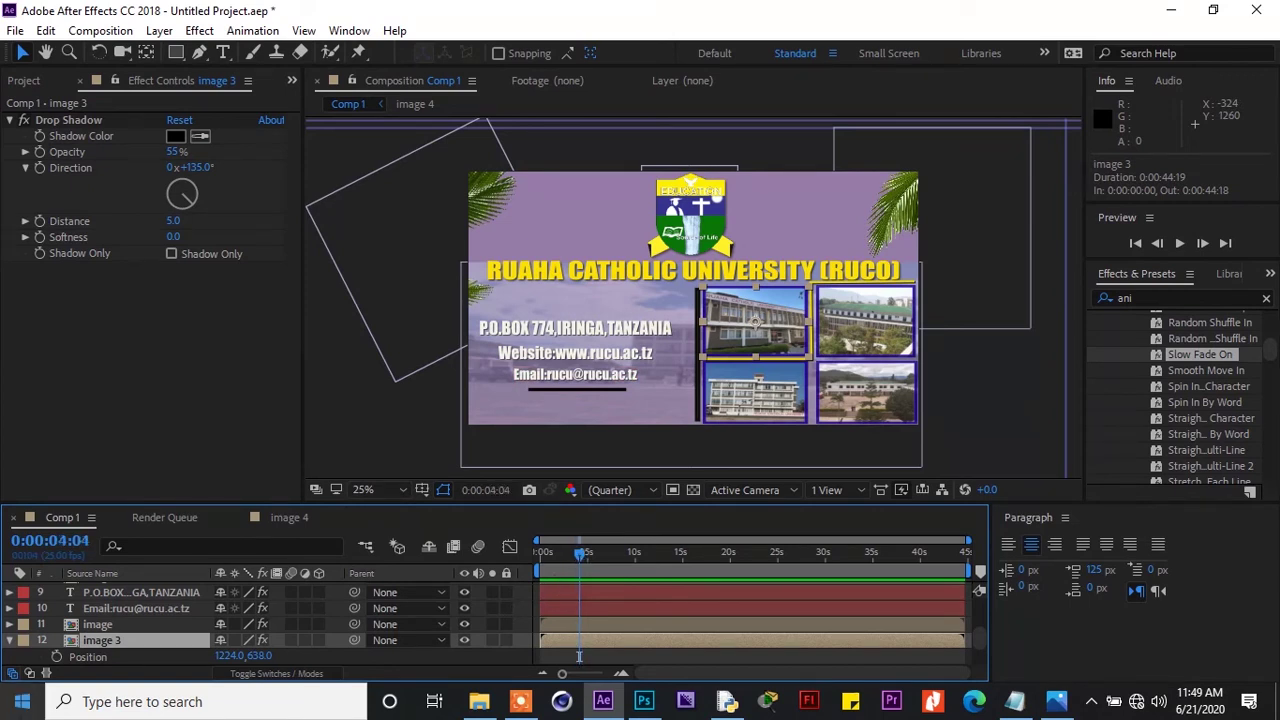
{"action": "left_click", "coordinate": [56, 656]}
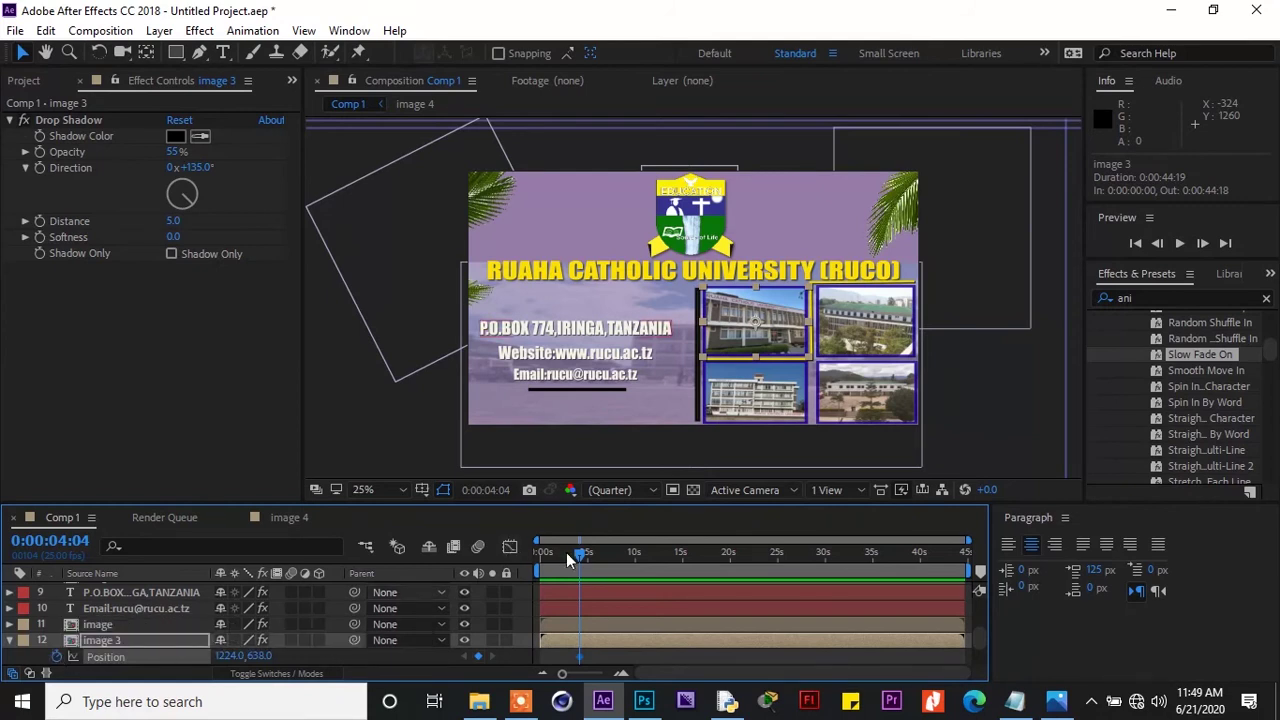
{"action": "left_click_drag", "start_coordinate": [577, 555], "coordinate": [567, 558]}
{"action": "key", "text": "shift+Left"}
{"action": "key", "text": "shift+Left"}
{"action": "key", "text": "shift+Left"}
{"action": "key", "text": "shift+Left"}
{"action": "key", "text": "shift+Left"}
{"action": "key", "text": "shift+Left"}
{"action": "key", "text": "shift+Left"}
{"action": "key", "text": "shift+Left"}
{"action": "key", "text": "shift+Left"}
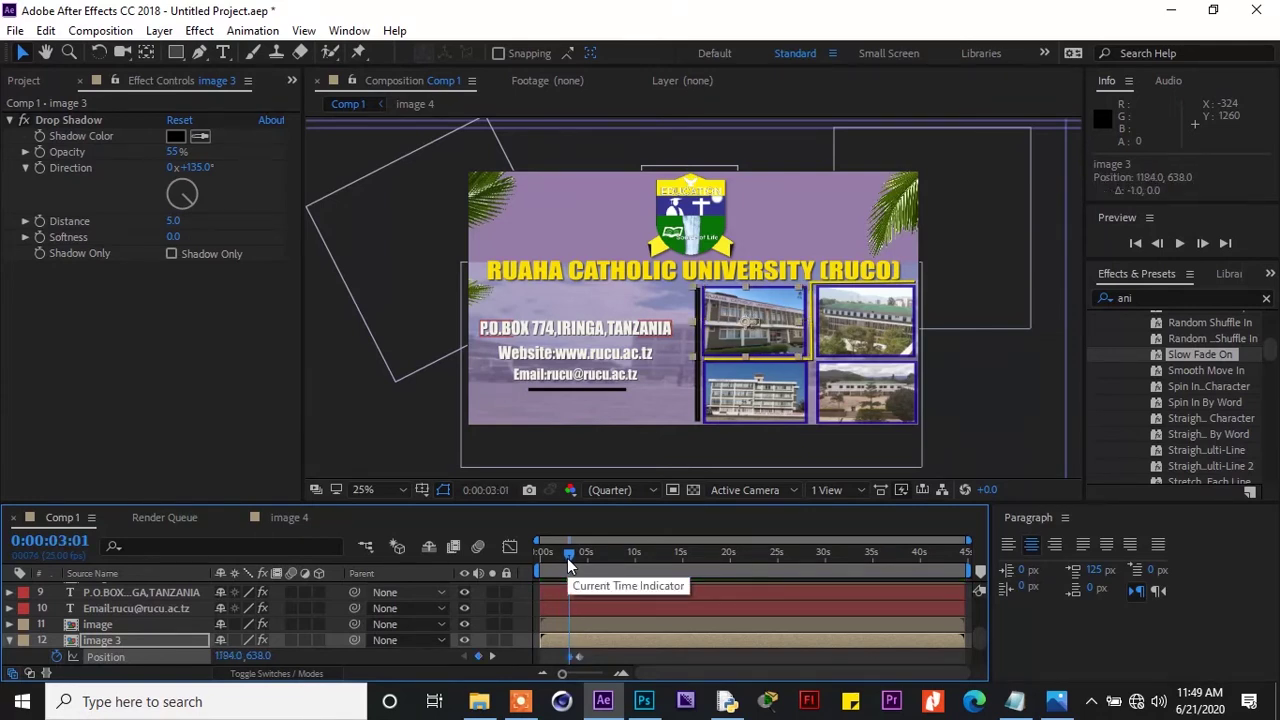
{"action": "key", "text": "shift+Left"}
{"action": "key", "text": "shift+Left"}
{"action": "key", "text": "shift+Left"}
{"action": "key", "text": "shift+Left"}
{"action": "key", "text": "shift+Left"}
{"action": "key", "text": "shift+Left"}
{"action": "key", "text": "shift+Left"}
{"action": "key", "text": "shift+Left"}
{"action": "key", "text": "shift+Left"}
{"action": "key", "text": "shift+Left"}
{"action": "key", "text": "shift+Left"}
{"action": "key", "text": "shift+Left"}
{"action": "key", "text": "shift+Left"}
{"action": "key", "text": "shift+Left"}
{"action": "key", "text": "shift+Left"}
{"action": "key", "text": "shift+Left"}
{"action": "key", "text": "shift+Left"}
{"action": "key", "text": "shift+Left"}
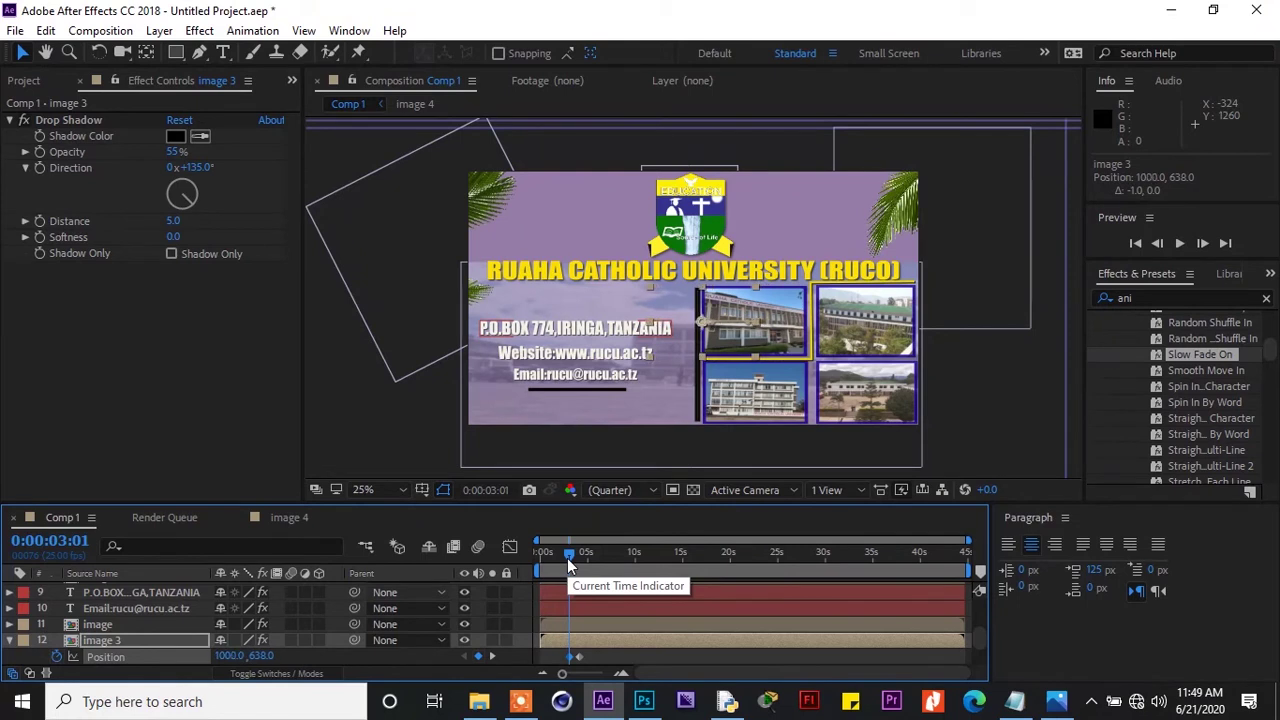
{"action": "key", "text": "Left"}
{"action": "key", "text": "Left"}
{"action": "key", "text": "Left"}
{"action": "key", "text": "Left"}
{"action": "key", "text": "Left"}
{"action": "key", "text": "Left"}
{"action": "key", "text": "Left"}
{"action": "key", "text": "Left"}
{"action": "key", "text": "Left"}
{"action": "key", "text": "Left"}
{"action": "key", "text": "Left"}
{"action": "key", "text": "Left"}
{"action": "key", "text": "Left"}
{"action": "key", "text": "Left"}
{"action": "key", "text": "Left"}
{"action": "key", "text": "Left"}
{"action": "key", "text": "Left"}
{"action": "key", "text": "Left"}
{"action": "key", "text": "Left"}
{"action": "key", "text": "Left"}
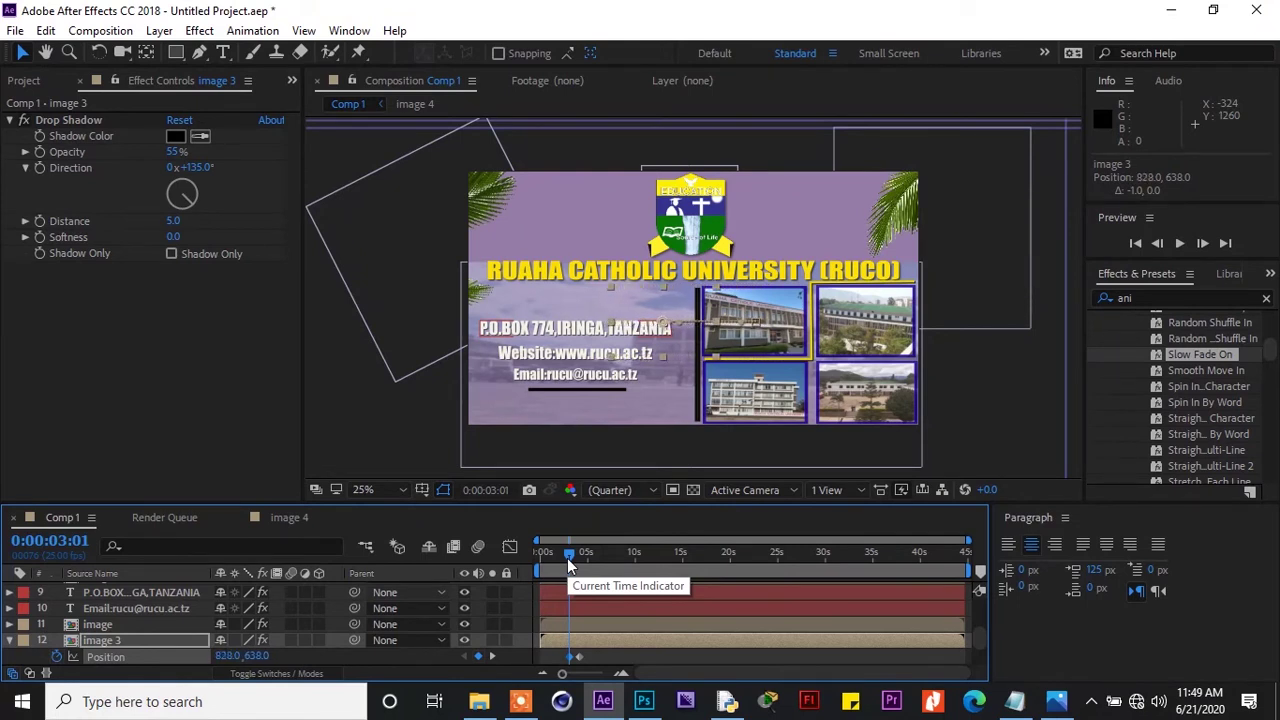
{"action": "key", "text": "shift+Left"}
{"action": "key", "text": "shift+Left"}
{"action": "key", "text": "shift+Left"}
{"action": "key", "text": "shift+Left"}
{"action": "key", "text": "shift+Left"}
{"action": "key", "text": "shift+Left"}
{"action": "key", "text": "shift+Left"}
{"action": "key", "text": "shift+Left"}
{"action": "key", "text": "shift+Left"}
{"action": "key", "text": "Left"}
{"action": "key", "text": "Left"}
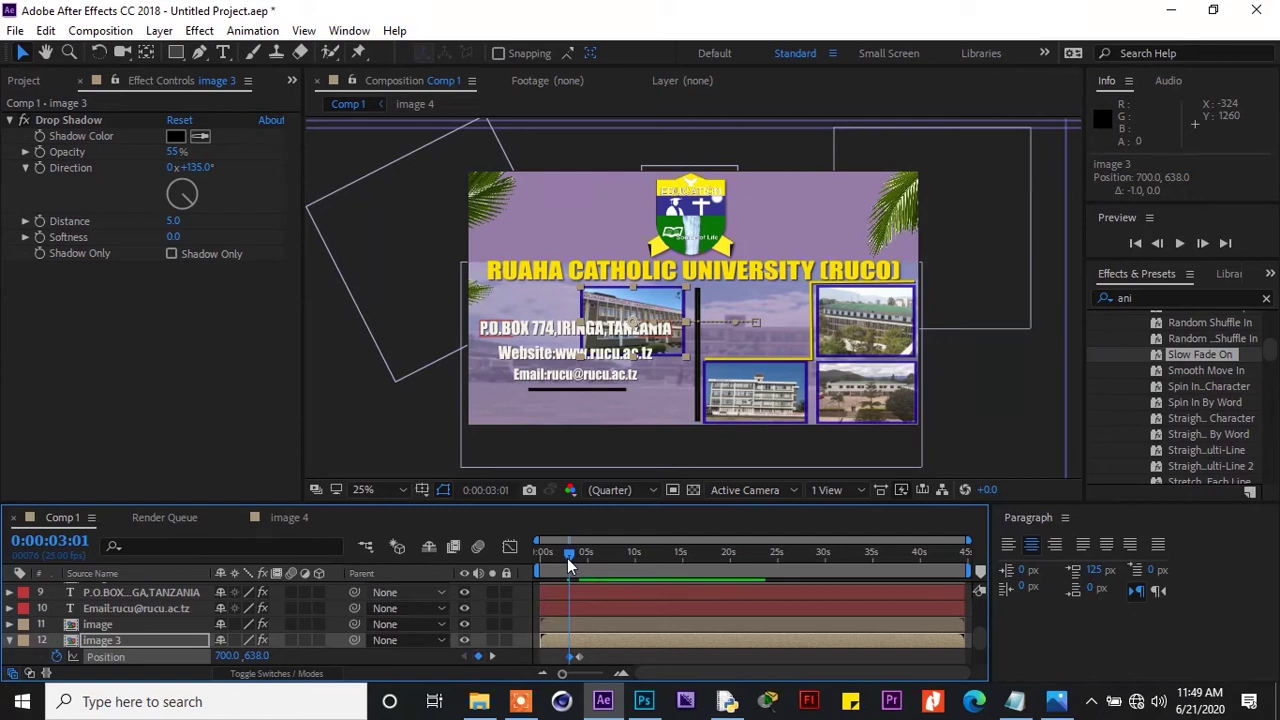
{"action": "left_click_drag", "start_coordinate": [594, 654], "coordinate": [556, 664]}
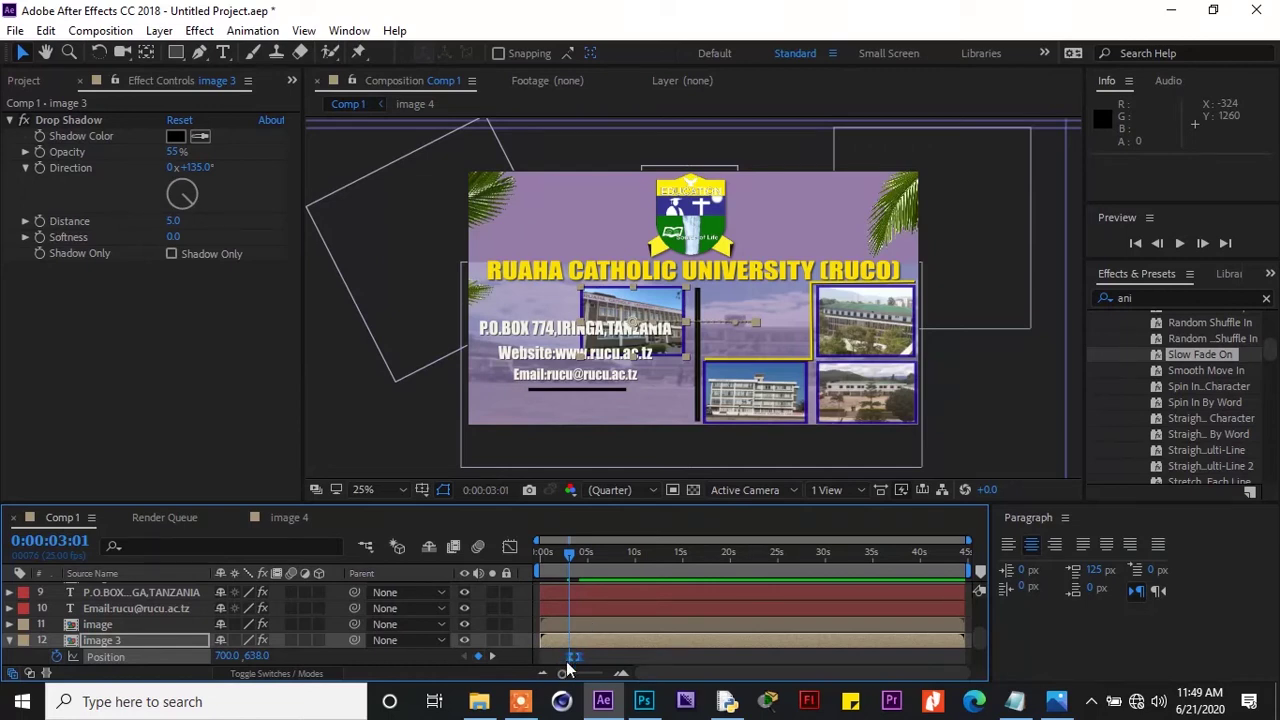
{"action": "left_click_drag", "start_coordinate": [568, 680], "coordinate": [581, 683]}
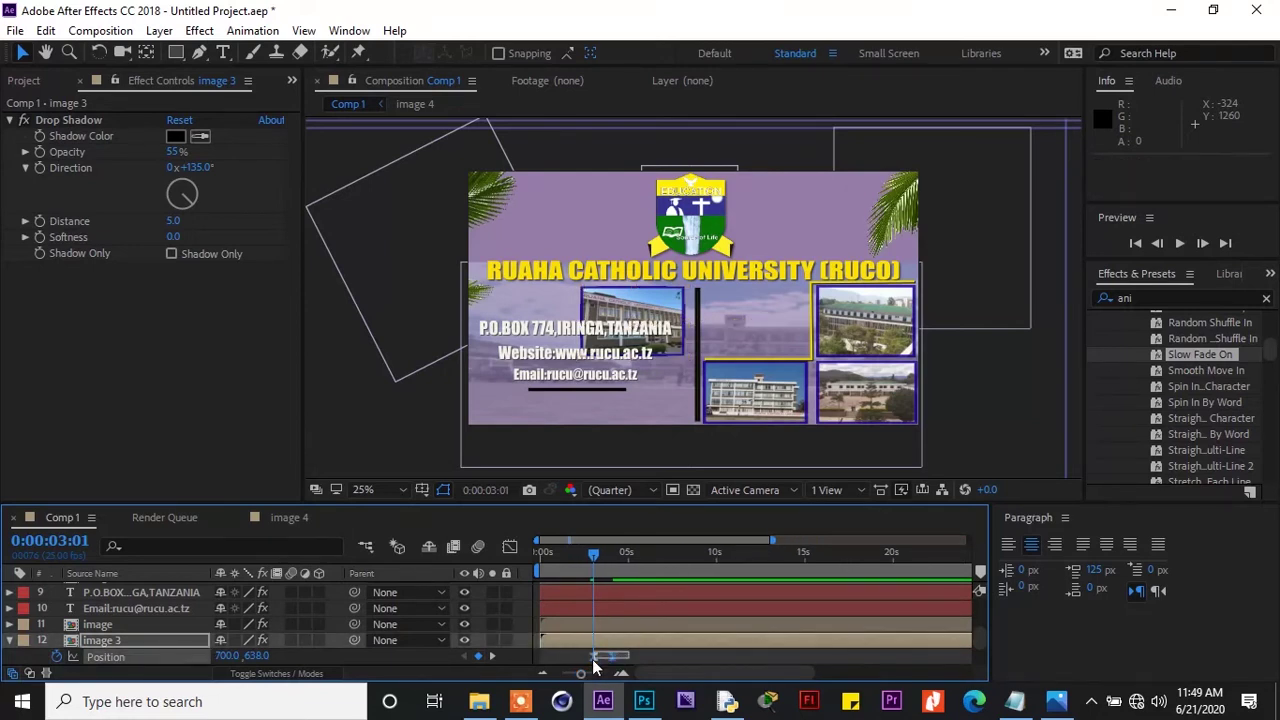
Ease image 3's Position keyframes in the Graph Editor so speed peaks early, near 2312 px/sec
{"action": "left_click", "coordinate": [509, 545]}
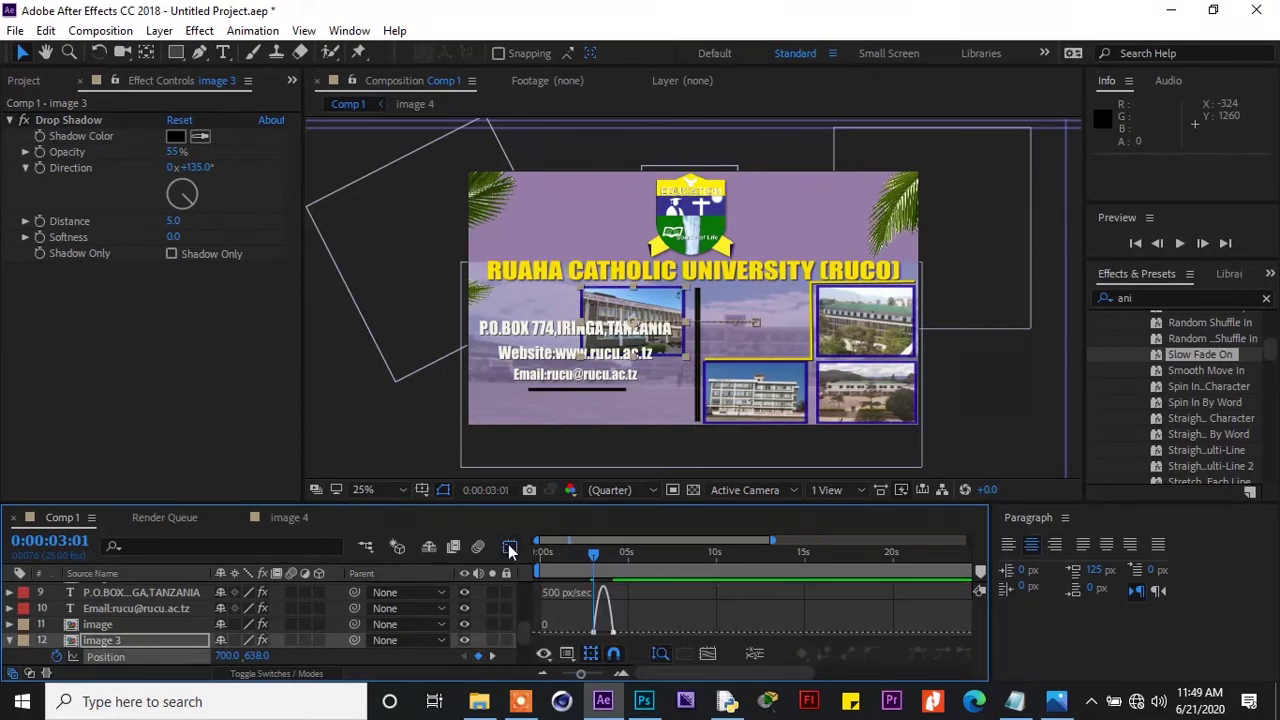
{"action": "left_click_drag", "start_coordinate": [594, 632], "coordinate": [595, 676]}
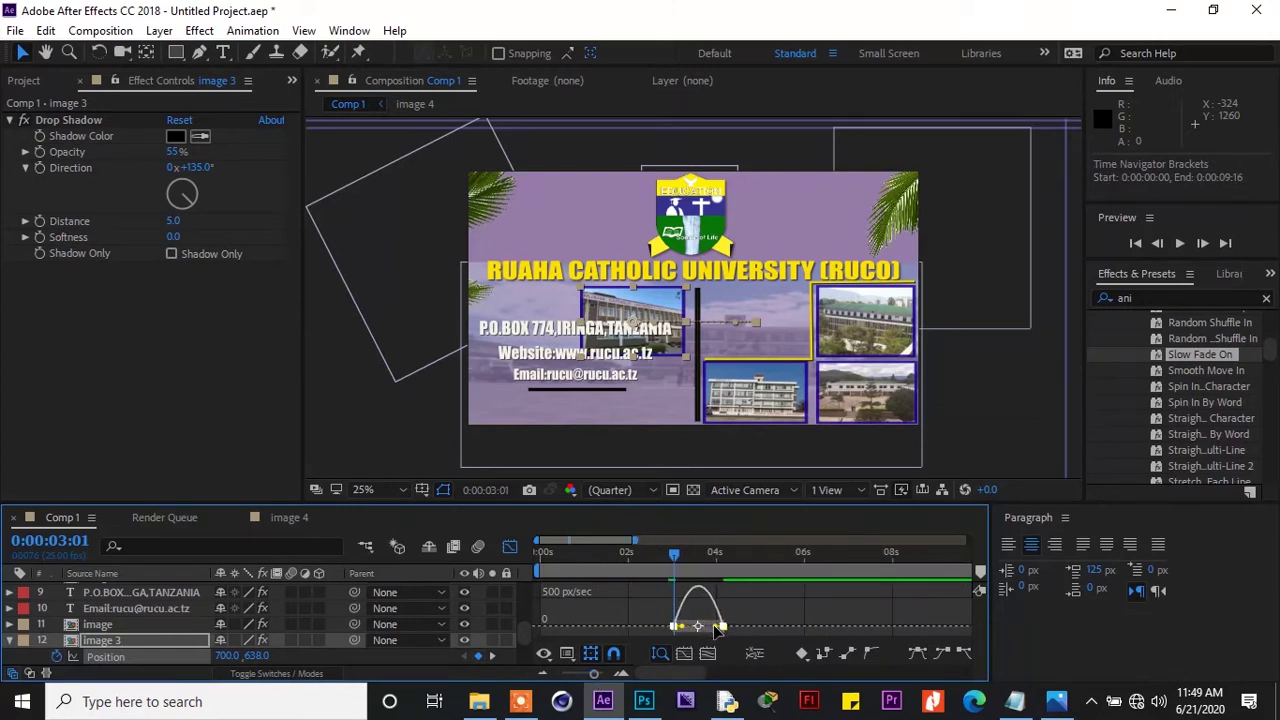
{"action": "left_click_drag", "start_coordinate": [716, 628], "coordinate": [674, 631]}
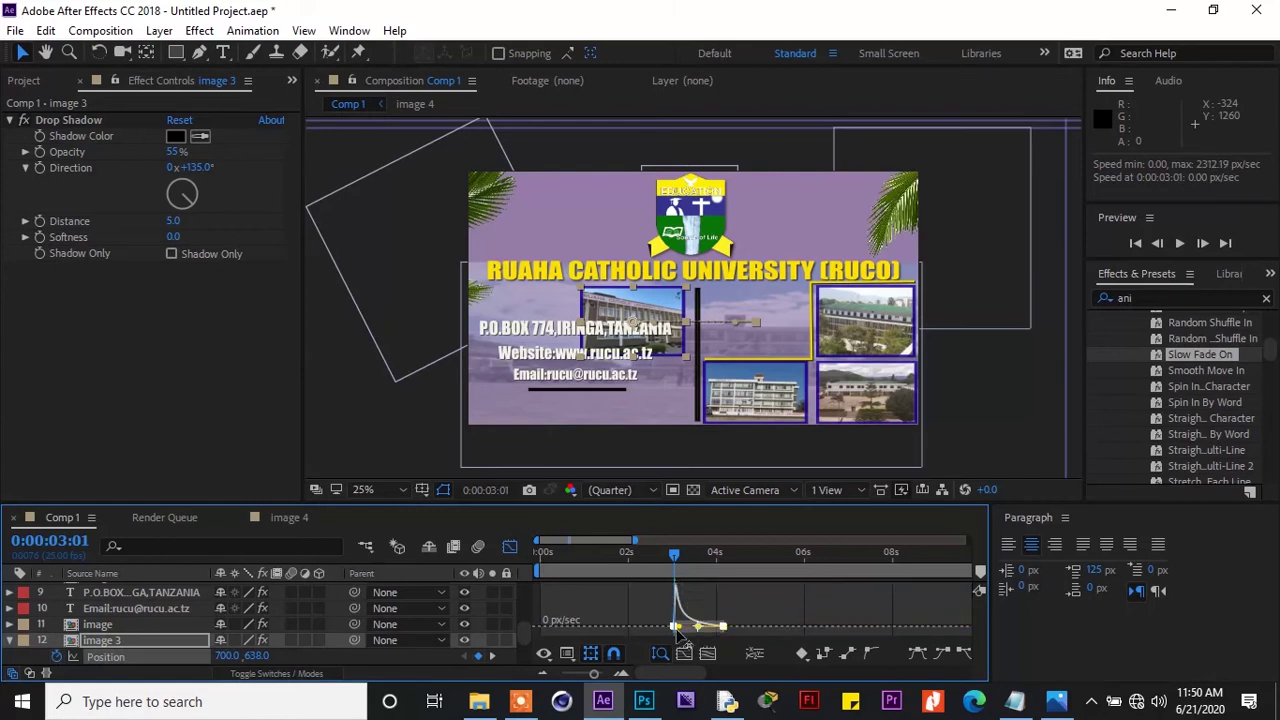
{"action": "left_click", "coordinate": [509, 549]}
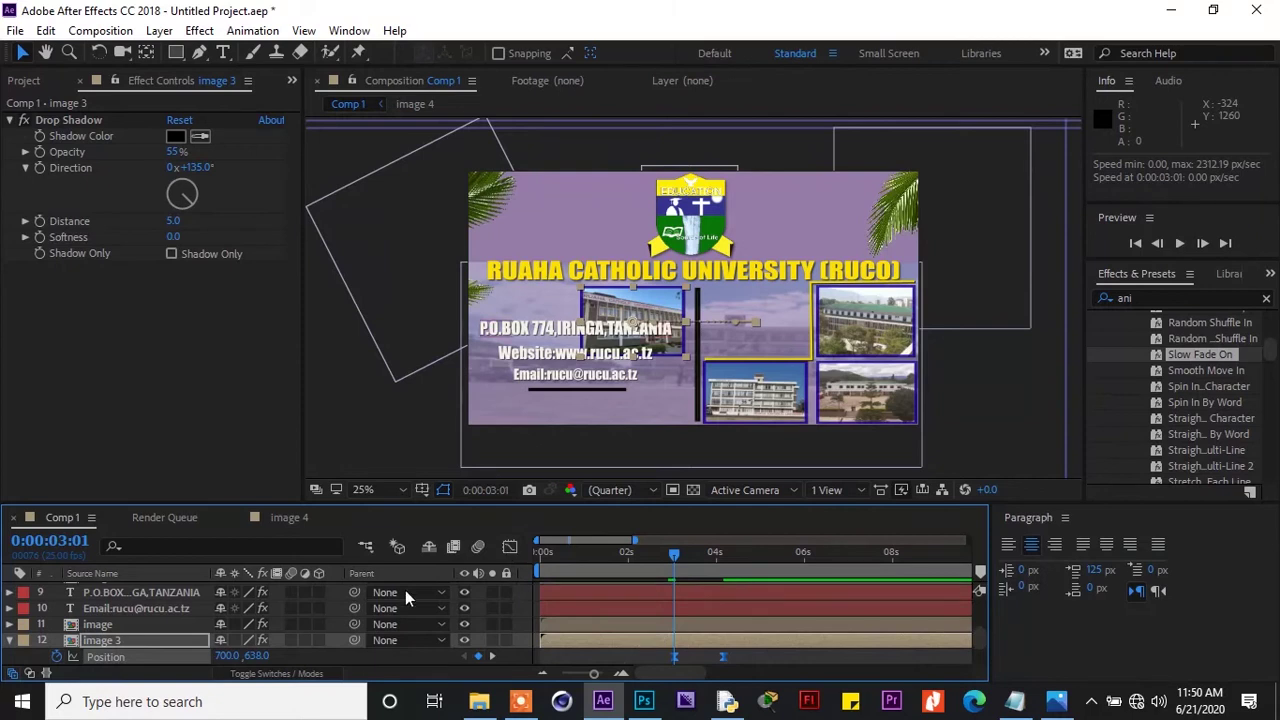
Show the full timeline, collapse image 3's Position and rewind to just before its slide
{"action": "left_click", "coordinate": [563, 675]}
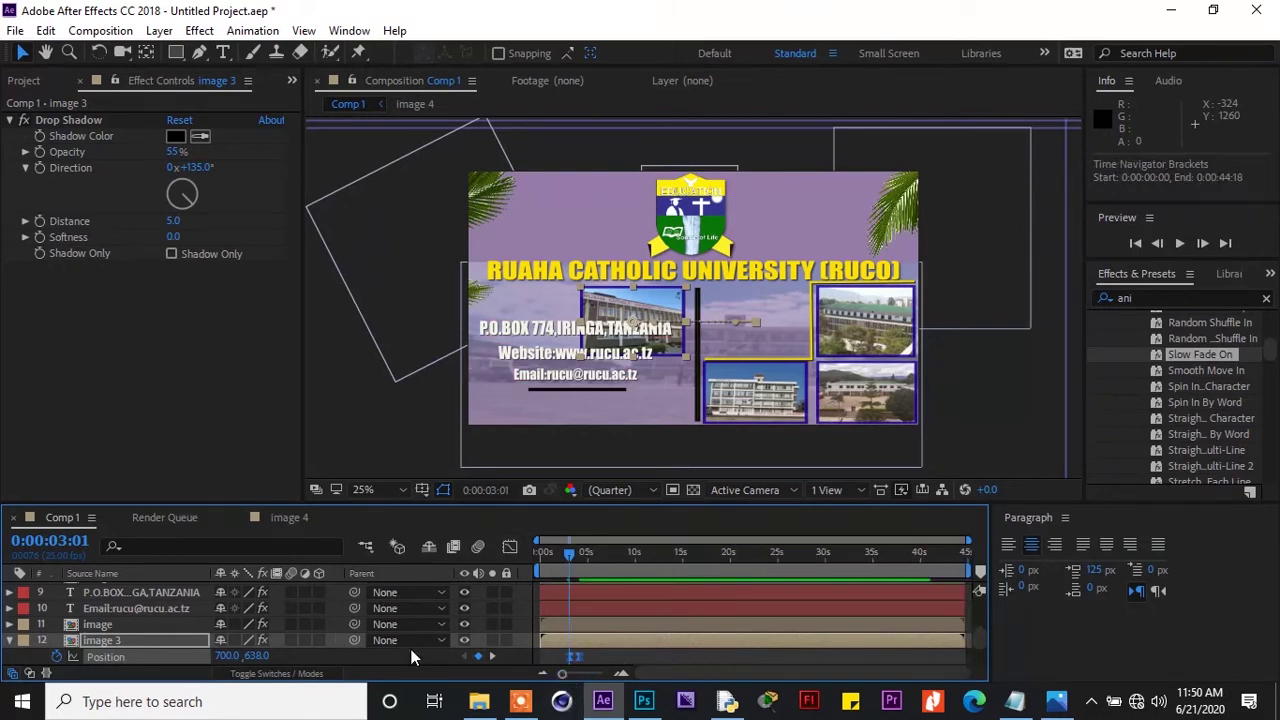
{"action": "left_click", "coordinate": [10, 641]}
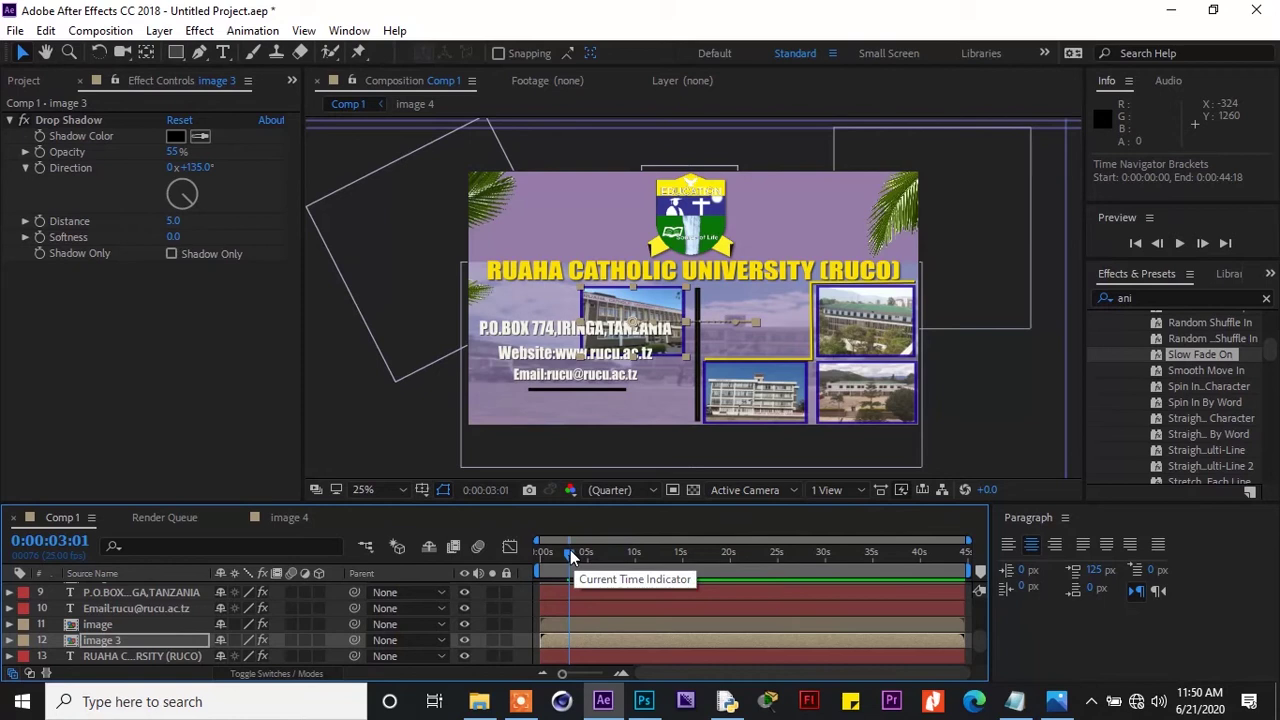
{"action": "left_click_drag", "start_coordinate": [570, 554], "coordinate": [566, 555]}
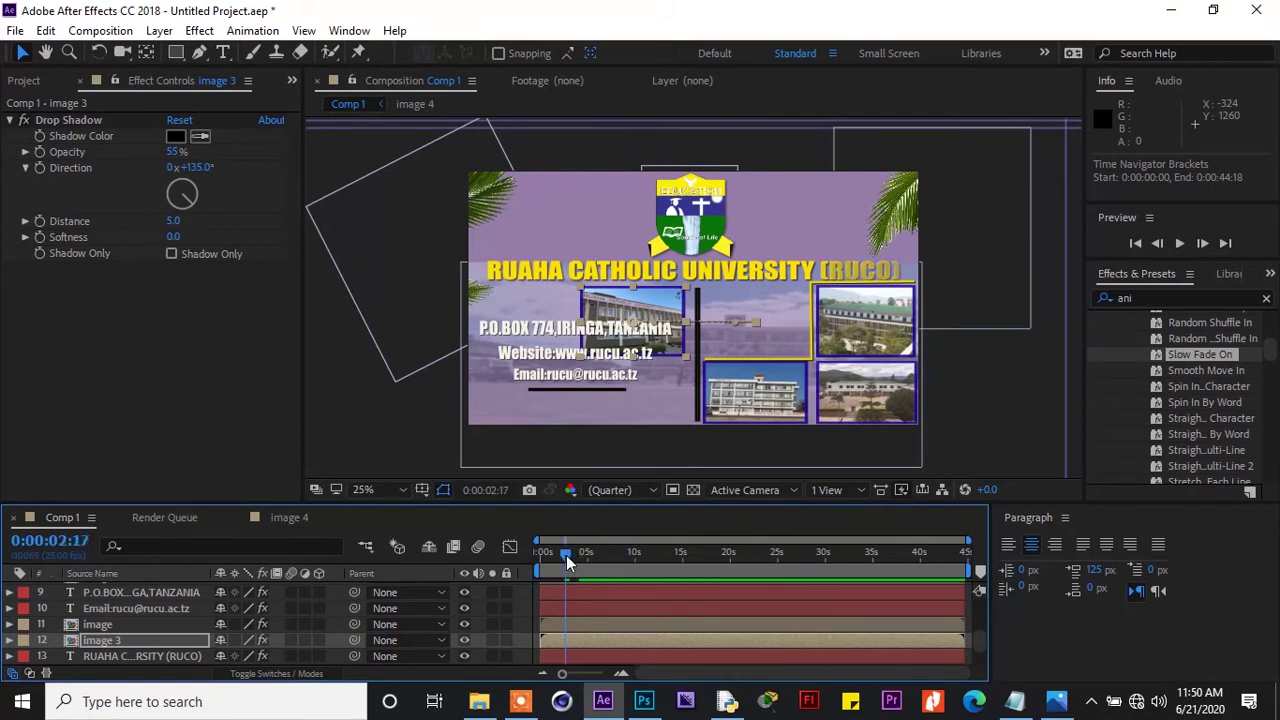
Preview the animation, then select image 2, the bottom-left photo, in the viewer
{"action": "left_click", "coordinate": [1176, 247]}
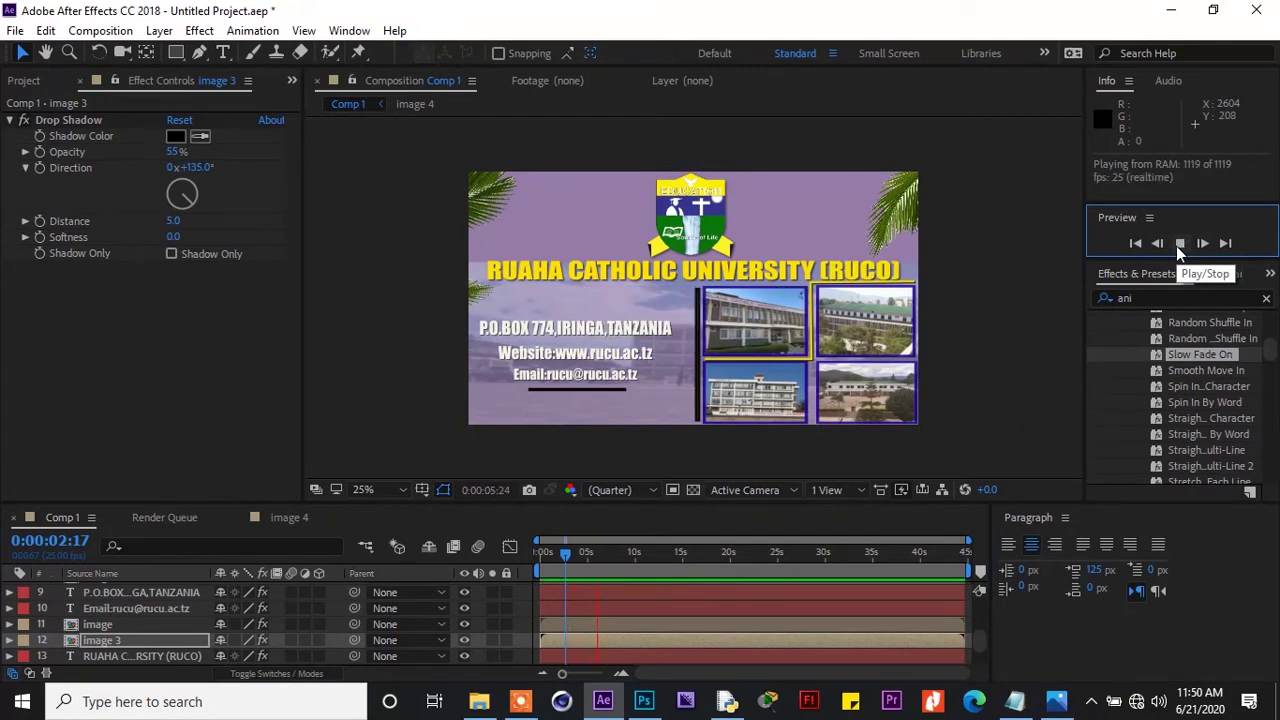
{"action": "left_click", "coordinate": [1178, 243]}
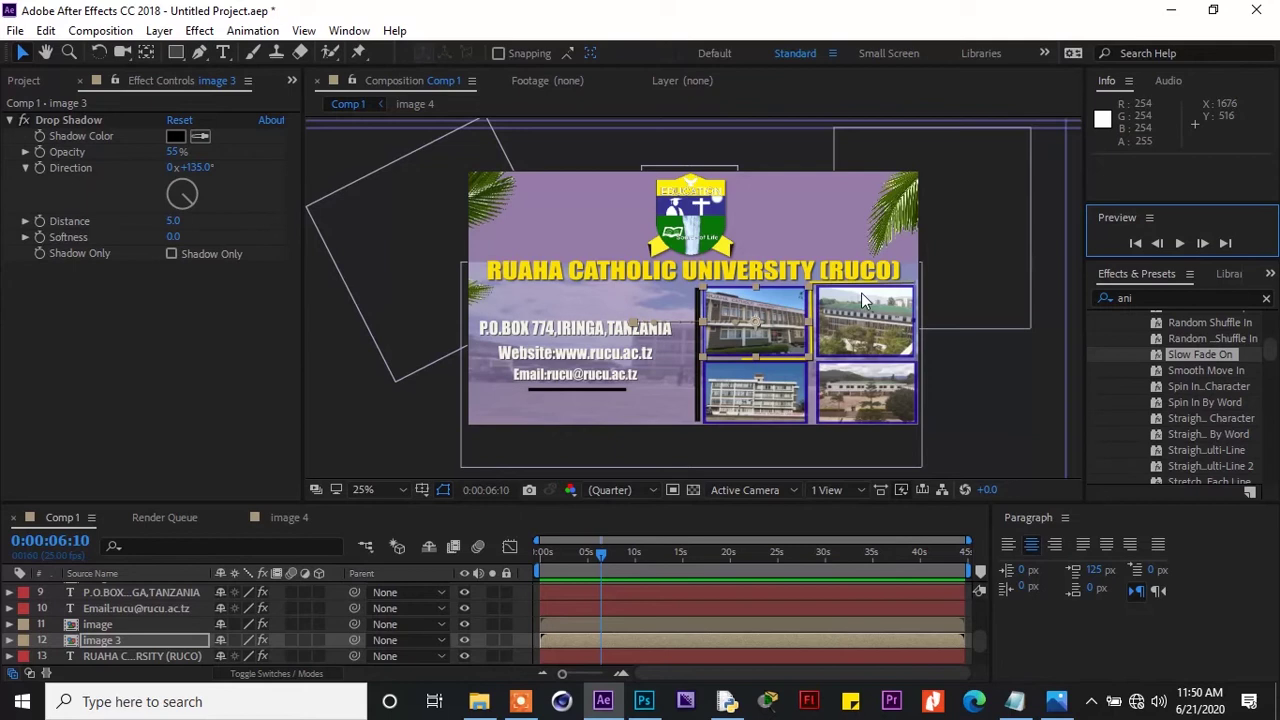
{"action": "left_click", "coordinate": [770, 411]}
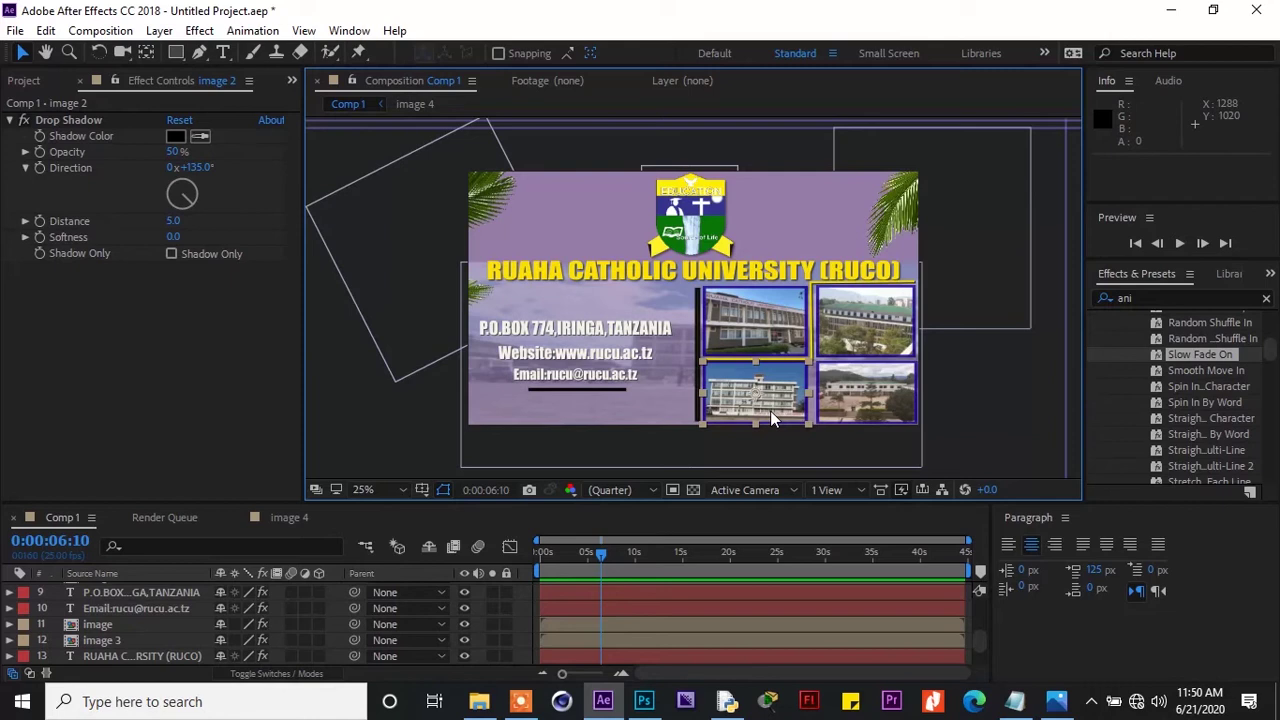
Reveal image 2's Position and keyframe its resting place at 1224, 942 just after 3 s
{"action": "left_click_drag", "start_coordinate": [978, 647], "coordinate": [989, 631]}
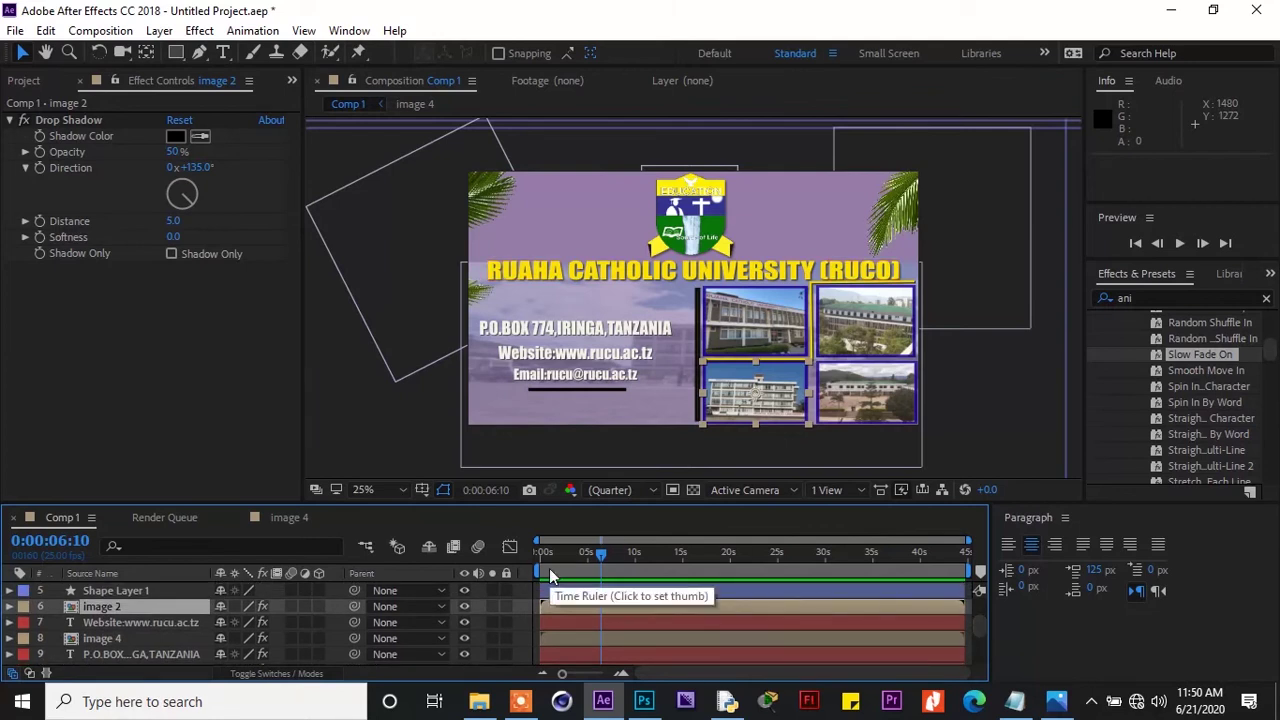
{"action": "key", "text": "p"}
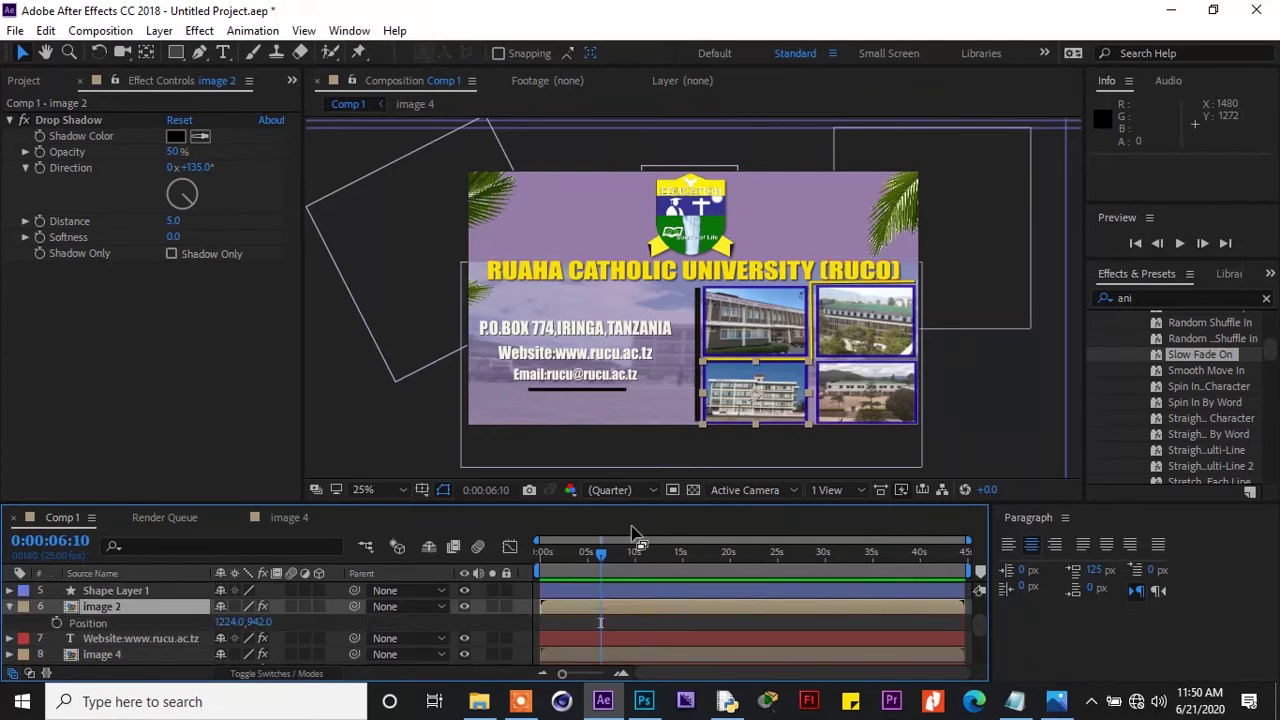
{"action": "left_click_drag", "start_coordinate": [600, 556], "coordinate": [585, 565]}
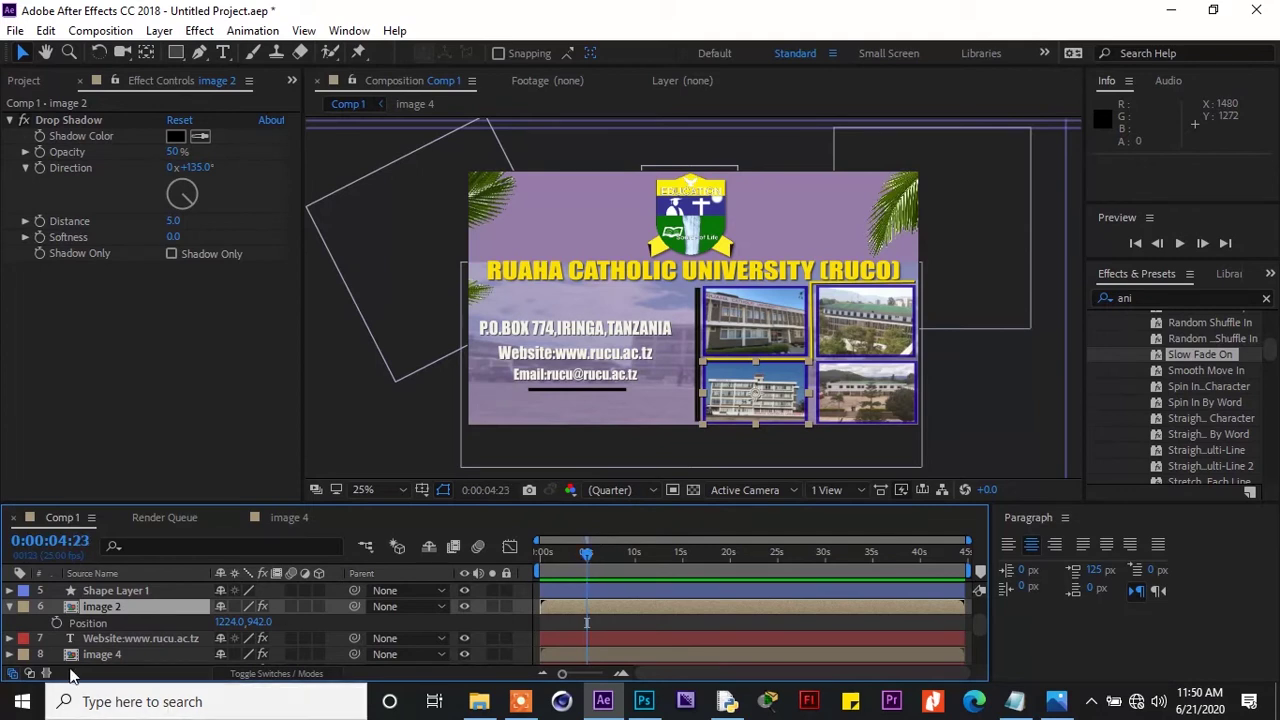
{"action": "left_click", "coordinate": [57, 622]}
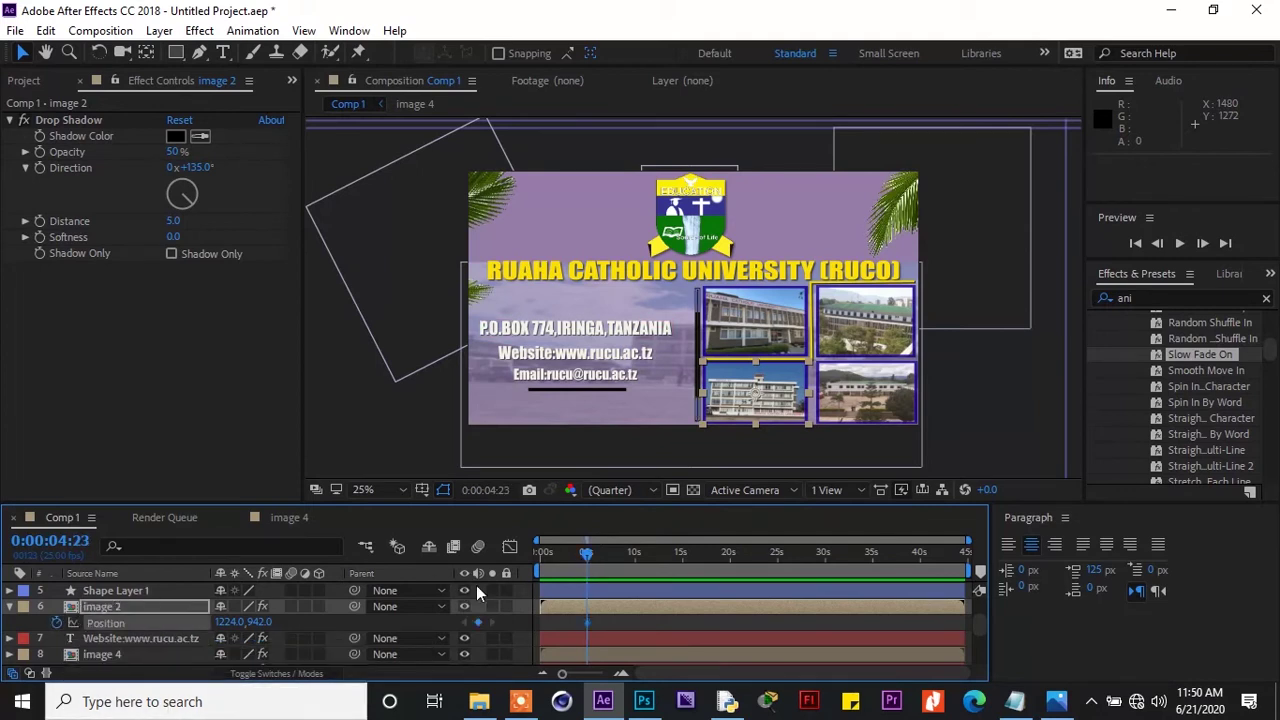
At about 3 s, nudge image 2 left to 720, 942 as its start position
{"action": "left_click_drag", "start_coordinate": [586, 560], "coordinate": [572, 562]}
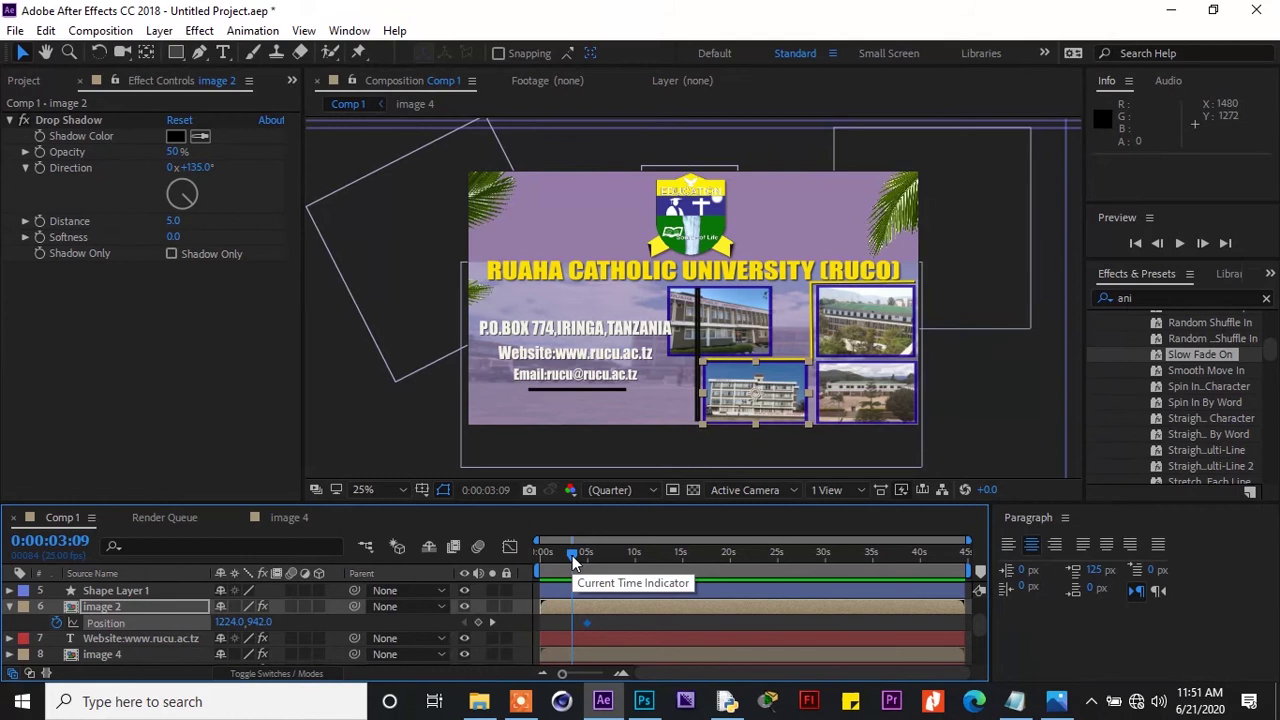
{"action": "key", "text": "shift+Left"}
{"action": "key", "text": "shift+Left"}
{"action": "key", "text": "shift+Left"}
{"action": "key", "text": "shift+Left"}
{"action": "key", "text": "shift+Left"}
{"action": "key", "text": "shift+Left"}
{"action": "key", "text": "shift+Left"}
{"action": "key", "text": "shift+Left"}
{"action": "key", "text": "shift+Left"}
{"action": "key", "text": "shift+Left"}
{"action": "key", "text": "Left"}
{"action": "key", "text": "Left"}
{"action": "key", "text": "Left"}
{"action": "key", "text": "Left"}
{"action": "key", "text": "Left"}
{"action": "key", "text": "Left"}
{"action": "key", "text": "Left"}
{"action": "key", "text": "Left"}
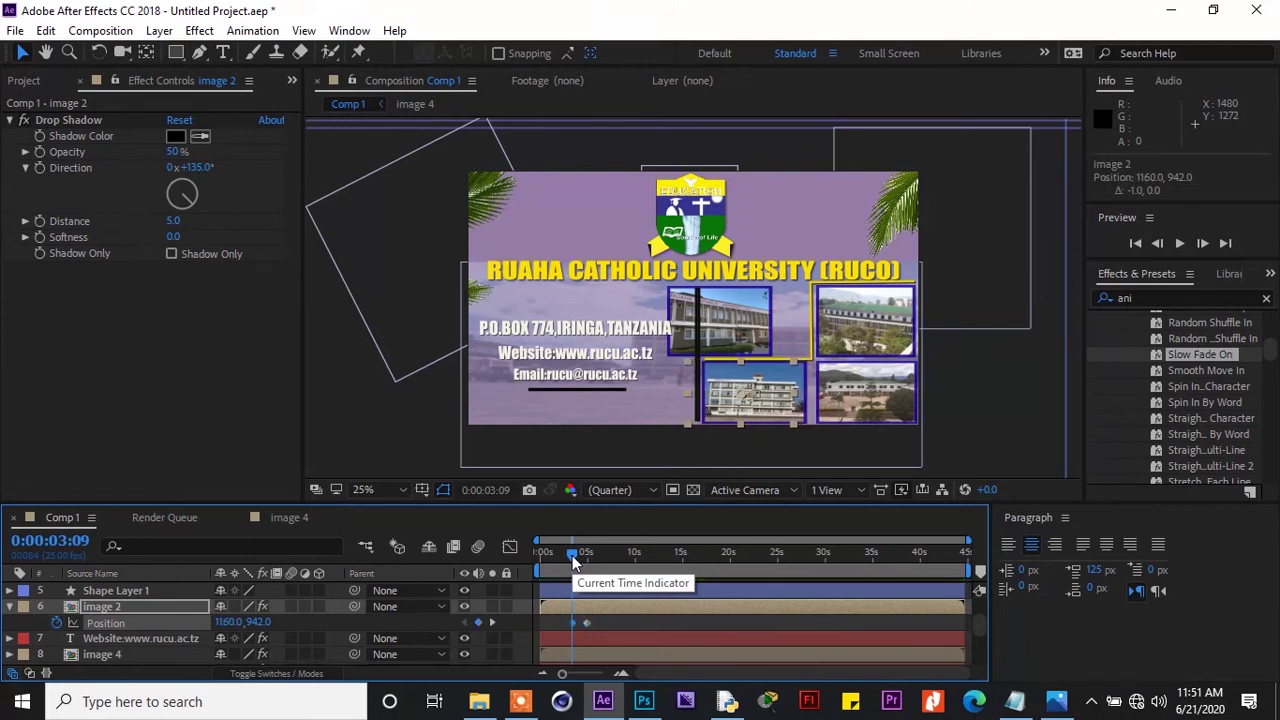
{"action": "key", "text": "shift+Left"}
{"action": "key", "text": "shift+Left"}
{"action": "key", "text": "shift+Left"}
{"action": "key", "text": "shift+Left"}
{"action": "key", "text": "shift+Left"}
{"action": "key", "text": "shift+Left"}
{"action": "key", "text": "shift+Left"}
{"action": "key", "text": "shift+Left"}
{"action": "key", "text": "shift+Left"}
{"action": "key", "text": "shift+Left"}
{"action": "key", "text": "shift+Left"}
{"action": "key", "text": "shift+Left"}
{"action": "key", "text": "shift+Left"}
{"action": "key", "text": "shift+Left"}
{"action": "key", "text": "shift+Left"}
{"action": "key", "text": "shift+Left"}
{"action": "key", "text": "Left"}
{"action": "key", "text": "Left"}
{"action": "key", "text": "Left"}
{"action": "key", "text": "Left"}
{"action": "key", "text": "Left"}
{"action": "key", "text": "Left"}
{"action": "key", "text": "Left"}
{"action": "key", "text": "Left"}
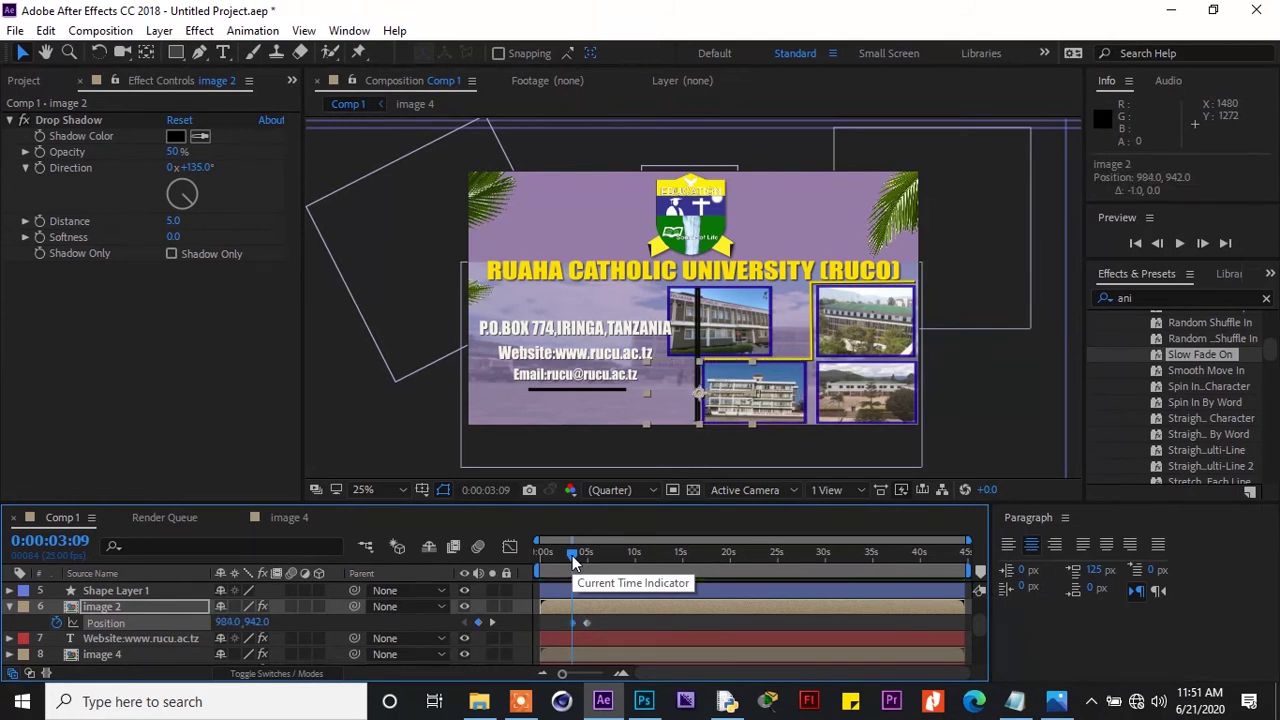
{"action": "key", "text": "shift+Left"}
{"action": "key", "text": "shift+Left"}
{"action": "key", "text": "shift+Left"}
{"action": "key", "text": "shift+Left"}
{"action": "key", "text": "shift+Left"}
{"action": "key", "text": "shift+Left"}
{"action": "key", "text": "shift+Left"}
{"action": "key", "text": "shift+Left"}
{"action": "key", "text": "shift+Left"}
{"action": "key", "text": "shift+Left"}
{"action": "key", "text": "shift+Left"}
{"action": "key", "text": "shift+Left"}
{"action": "key", "text": "shift+Left"}
{"action": "key", "text": "shift+Left"}
{"action": "key", "text": "shift+Left"}
{"action": "key", "text": "shift+Left"}
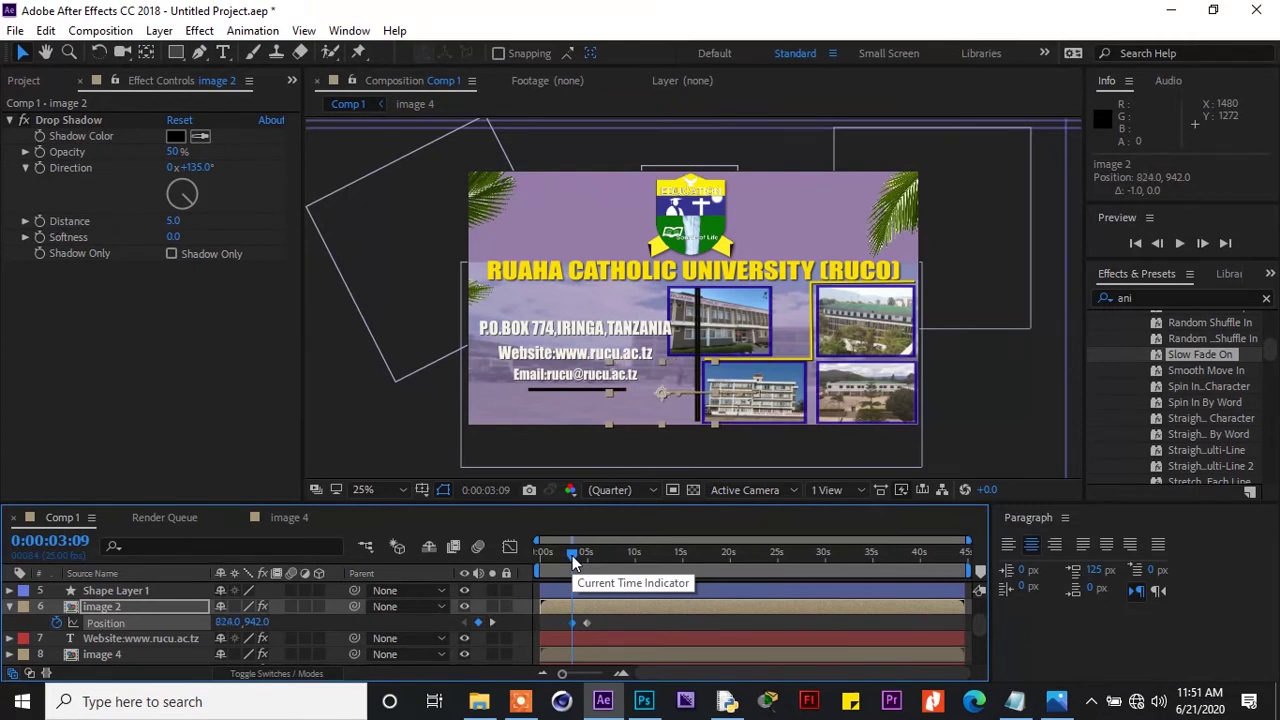
{"action": "key", "text": "shift+Left"}
{"action": "key", "text": "shift+Left"}
{"action": "key", "text": "shift+Left"}
{"action": "key", "text": "shift+Left"}
{"action": "key", "text": "shift+Left"}
{"action": "key", "text": "shift+Left"}
{"action": "key", "text": "Left"}
{"action": "key", "text": "Left"}
{"action": "key", "text": "Left"}
{"action": "key", "text": "Left"}
{"action": "key", "text": "Left"}
{"action": "key", "text": "Left"}
{"action": "key", "text": "Left"}
{"action": "key", "text": "Left"}
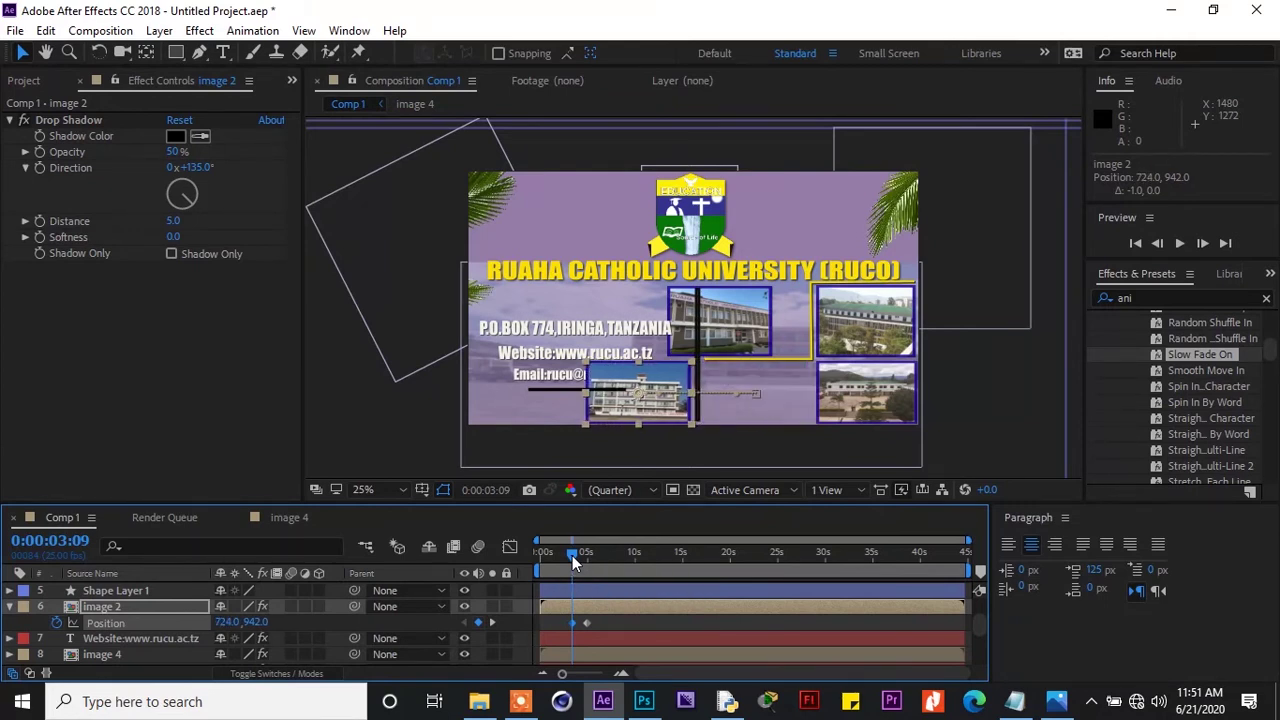
{"action": "key", "text": "space"}
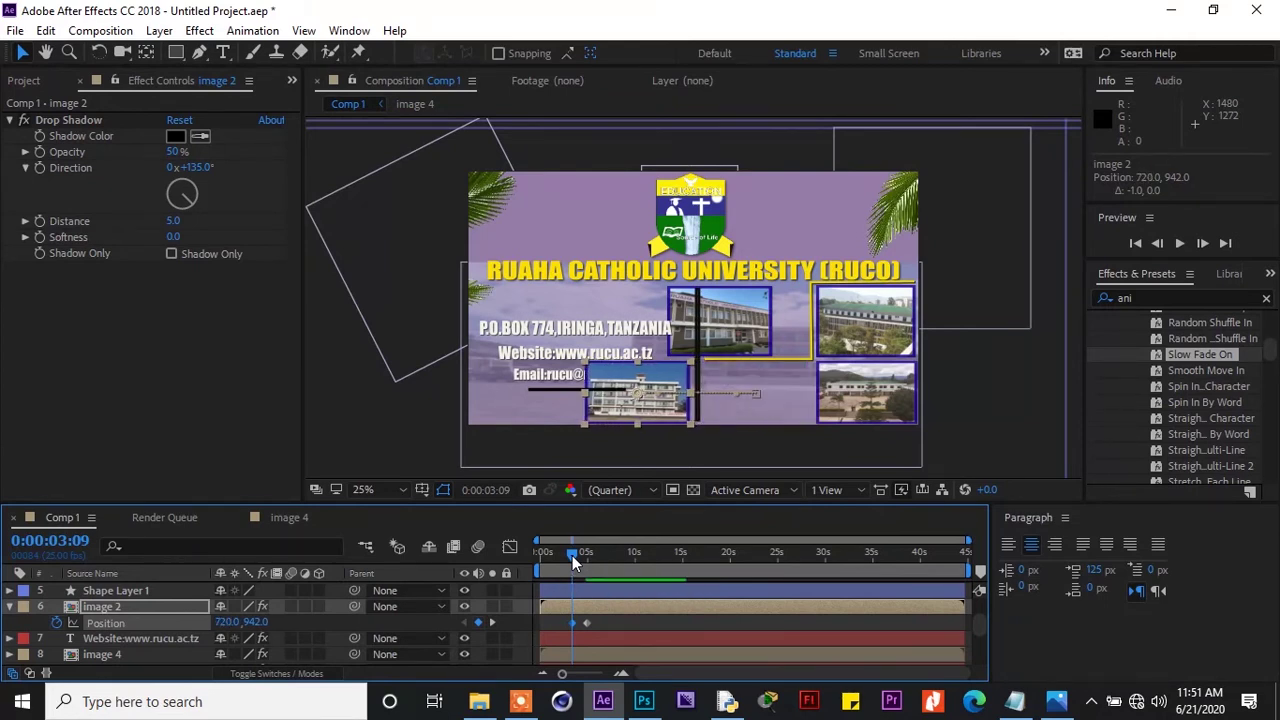
Select both Position keyframes and scrub to 3:14 to check the rightward slide
{"action": "left_click", "coordinate": [607, 619]}
{"action": "left_click_drag", "start_coordinate": [606, 618], "coordinate": [540, 634]}
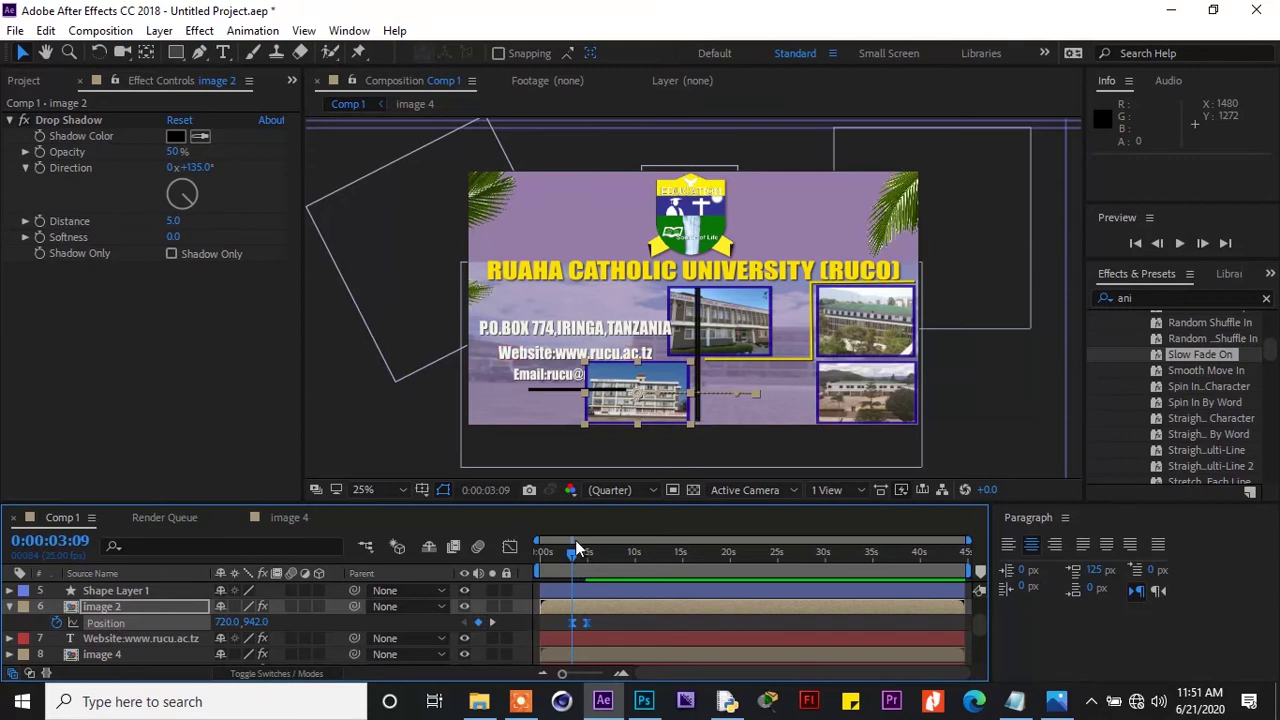
{"action": "left_click_drag", "start_coordinate": [573, 557], "coordinate": [578, 559]}
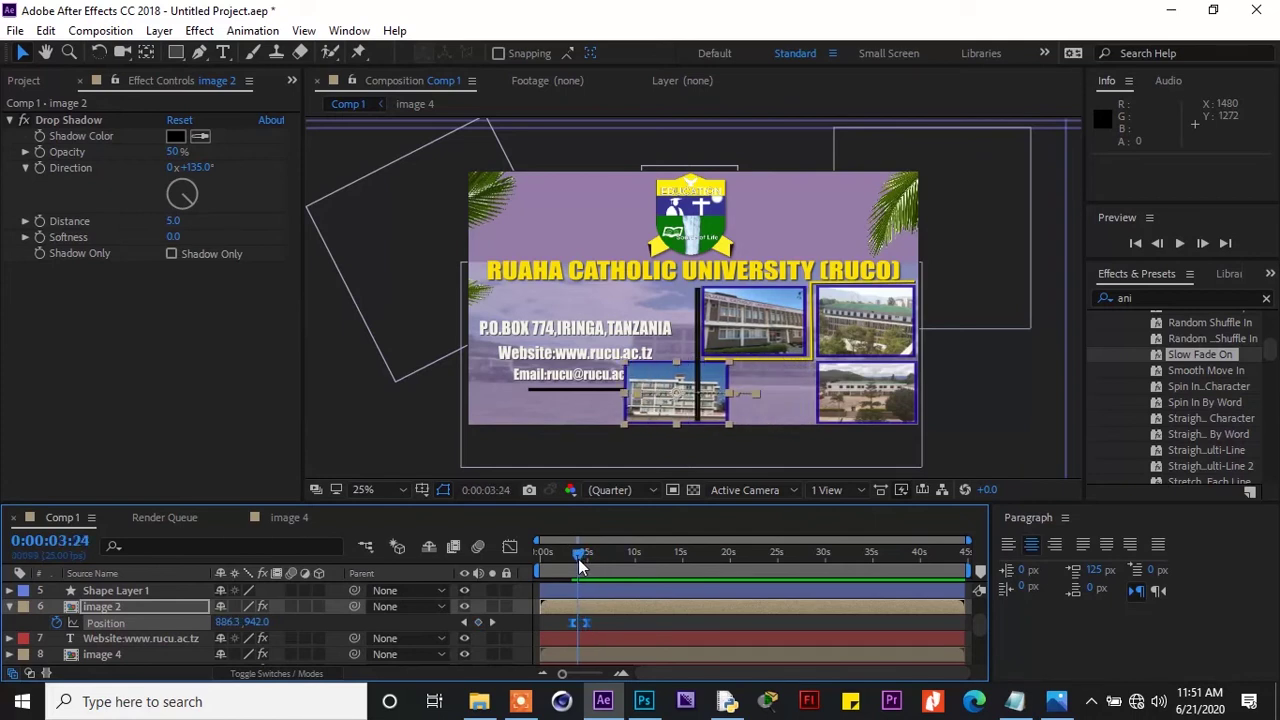
{"action": "left_click_drag", "start_coordinate": [578, 559], "coordinate": [575, 559]}
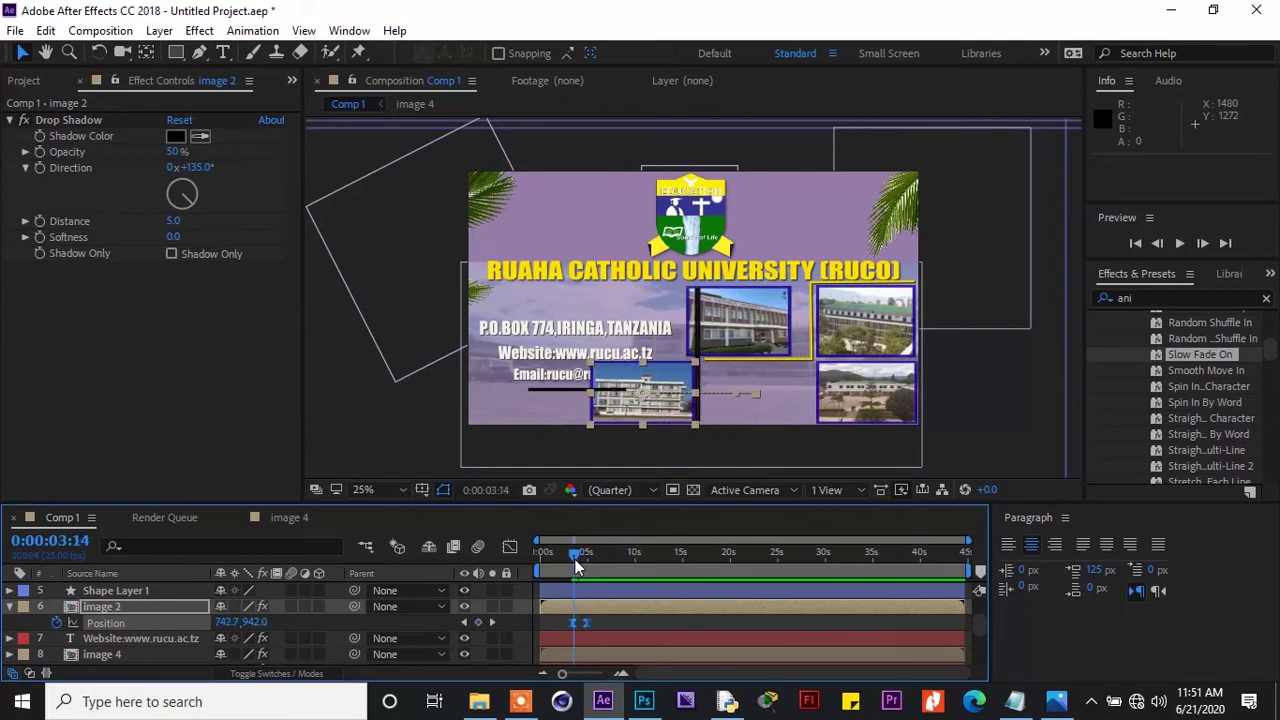
Ease image 2's slide on the speed graph so the curve peaks near 1323.99 px/sec
{"action": "left_click", "coordinate": [507, 547]}
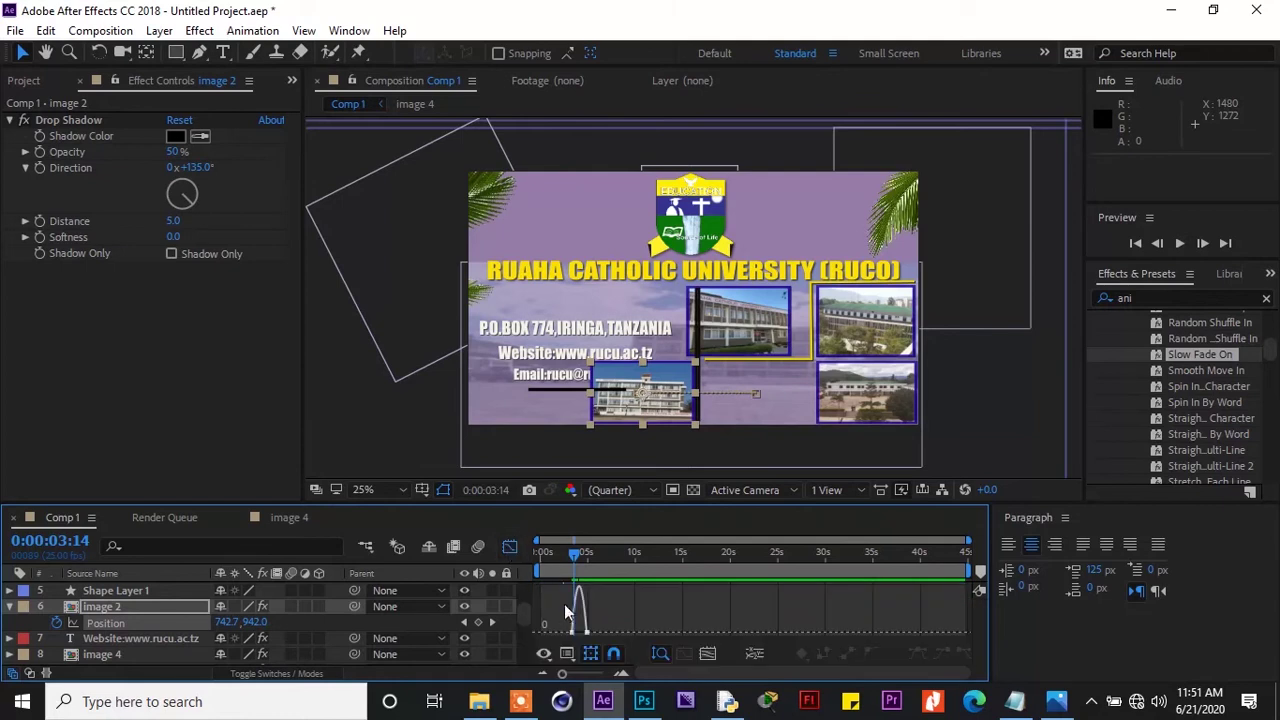
{"action": "left_click_drag", "start_coordinate": [545, 634], "coordinate": [598, 588]}
{"action": "left_click_drag", "start_coordinate": [560, 677], "coordinate": [589, 681]}
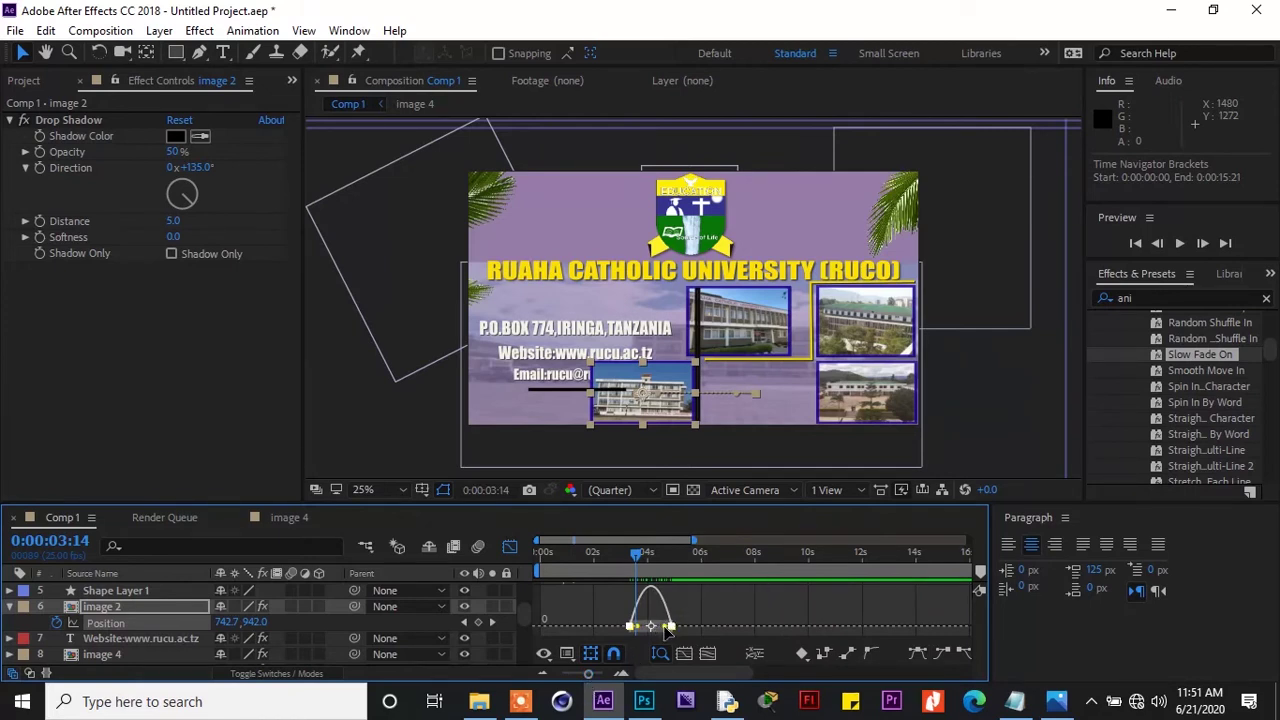
{"action": "left_click_drag", "start_coordinate": [664, 626], "coordinate": [642, 630]}
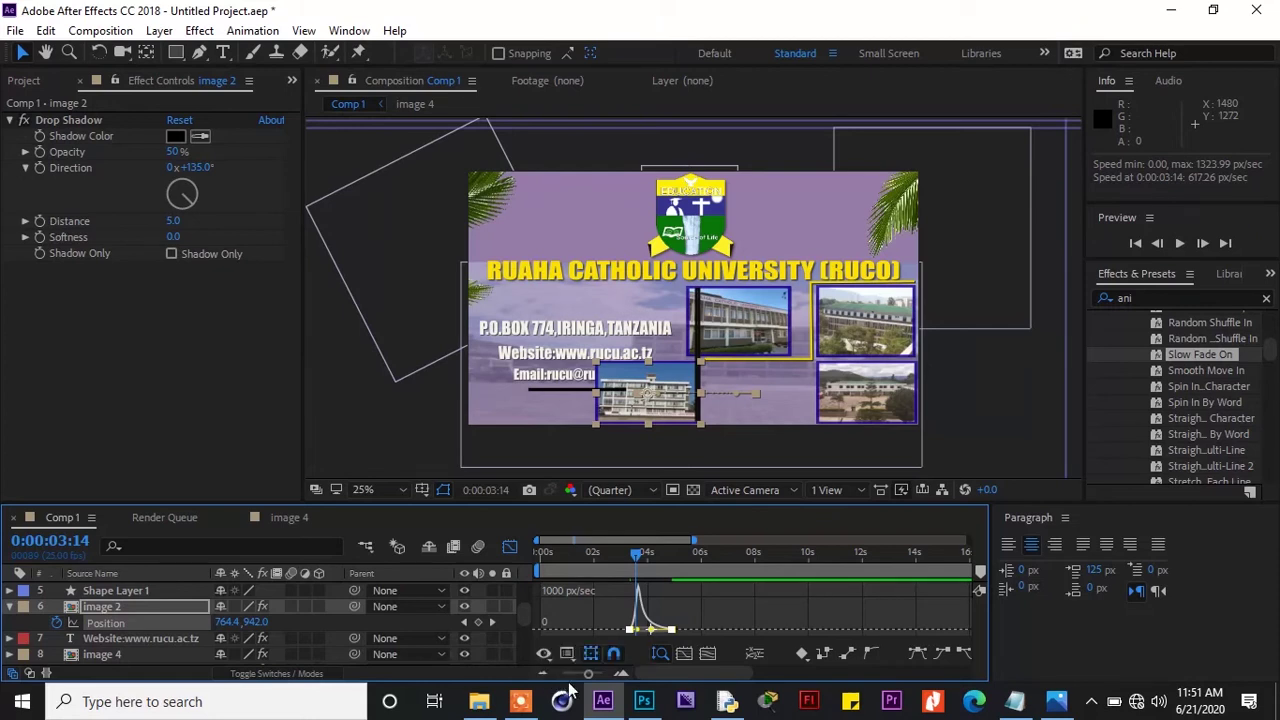
{"action": "left_click", "coordinate": [566, 678]}
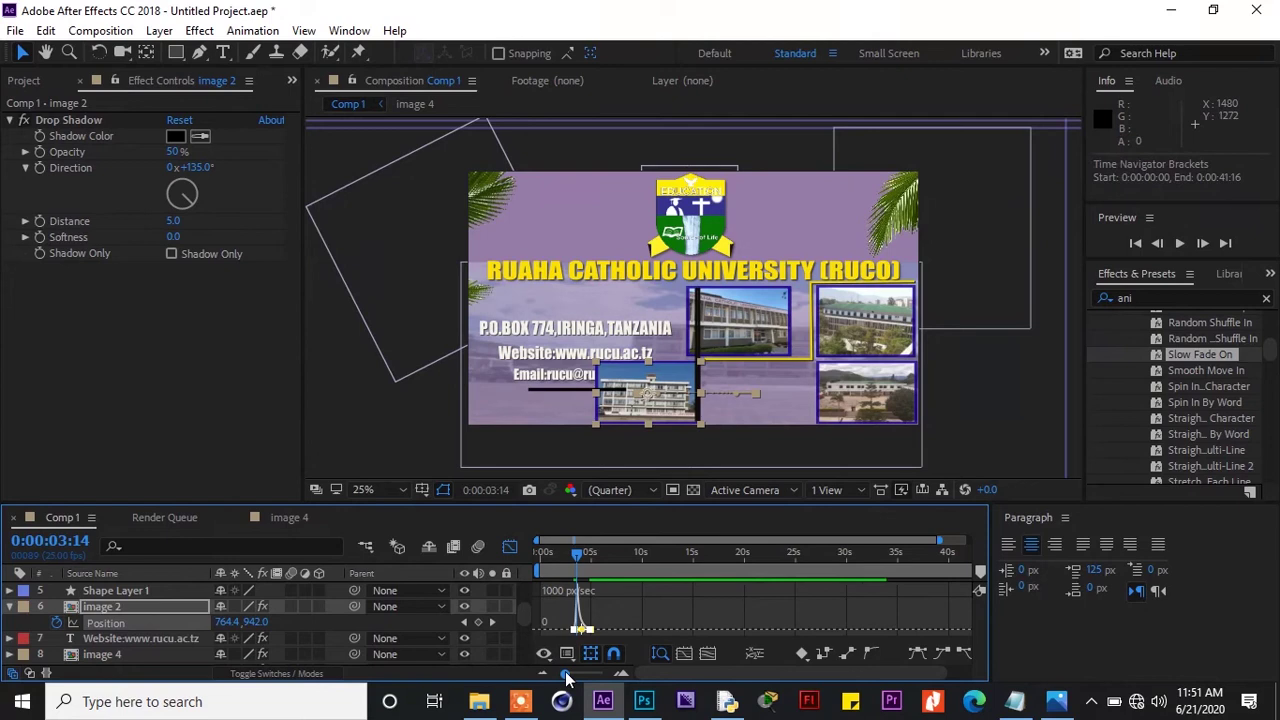
{"action": "left_click_drag", "start_coordinate": [566, 678], "coordinate": [558, 678]}
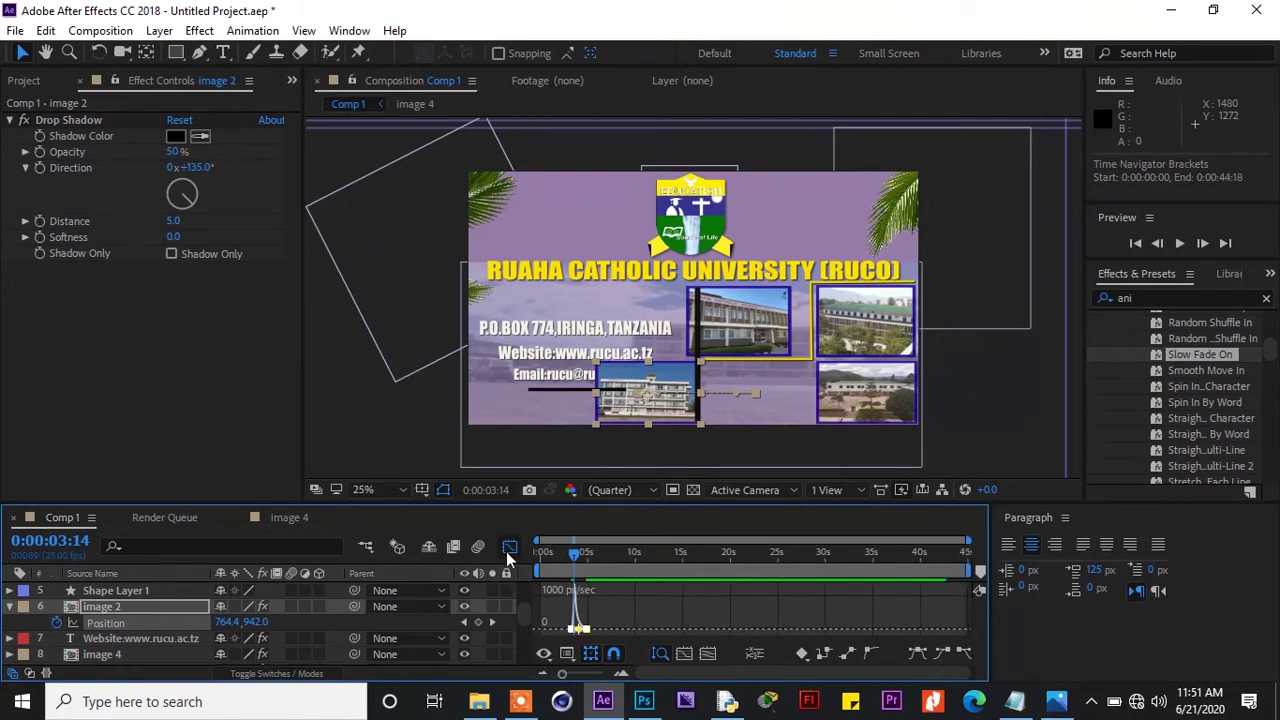
{"action": "left_click", "coordinate": [507, 550]}
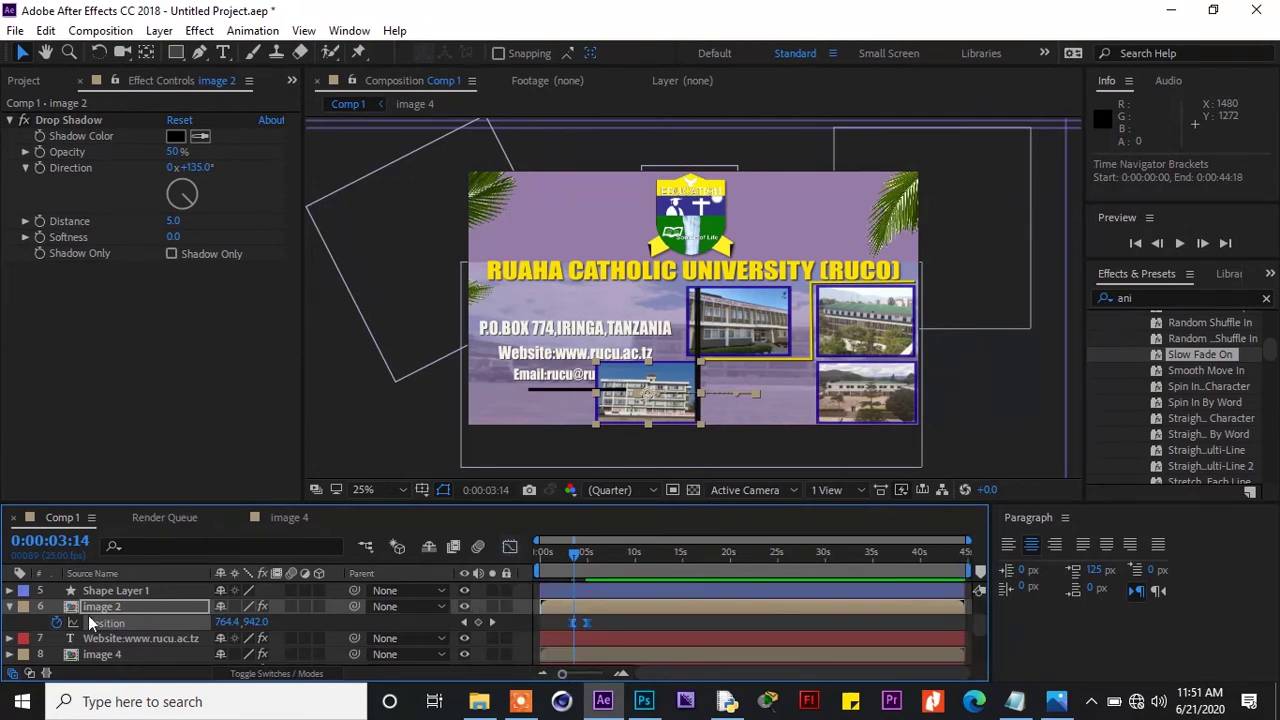
Collapse image 2 and preview the banner to about 6:23 with all four photos placed
{"action": "left_click", "coordinate": [9, 606]}
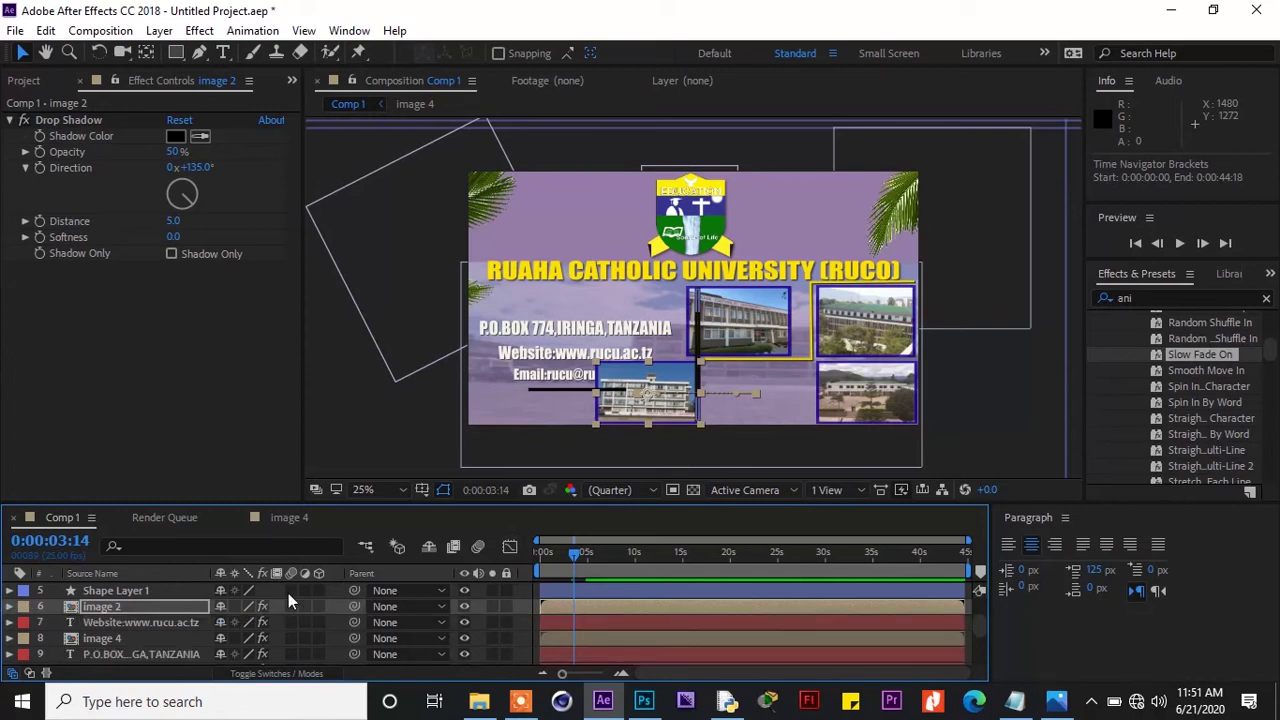
{"action": "left_click_drag", "start_coordinate": [575, 552], "coordinate": [577, 556]}
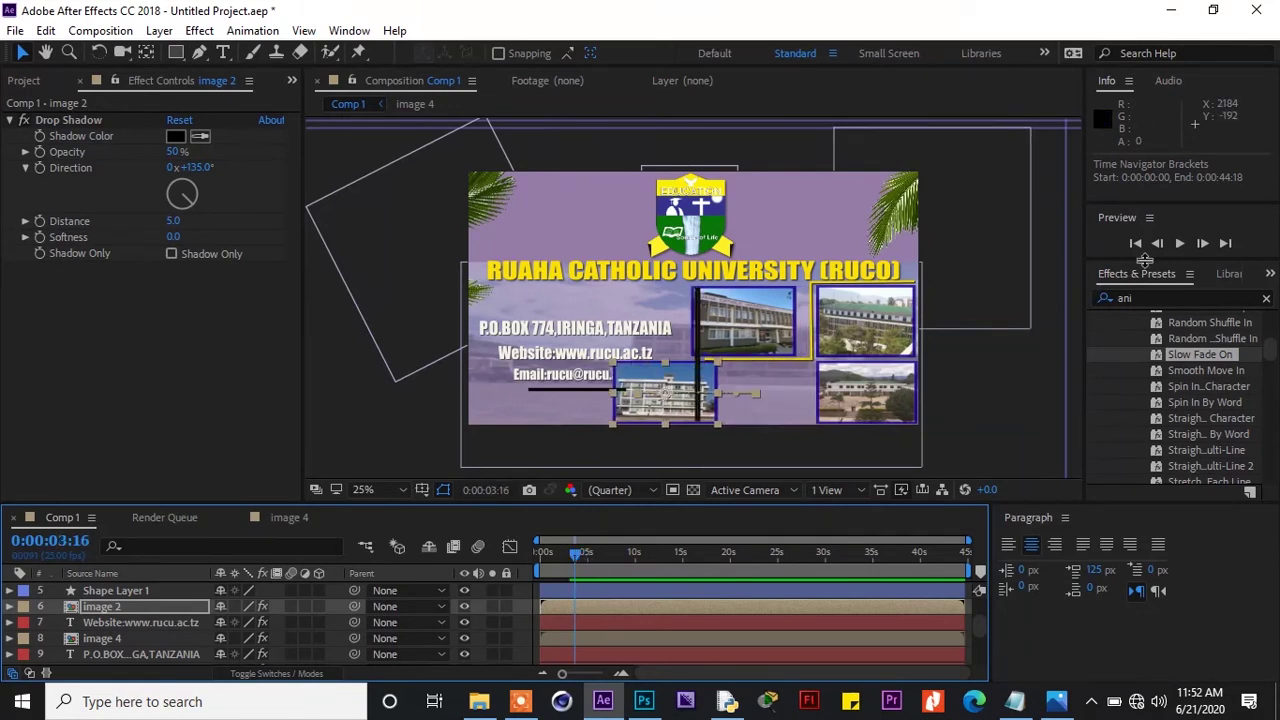
{"action": "left_click", "coordinate": [1173, 245]}
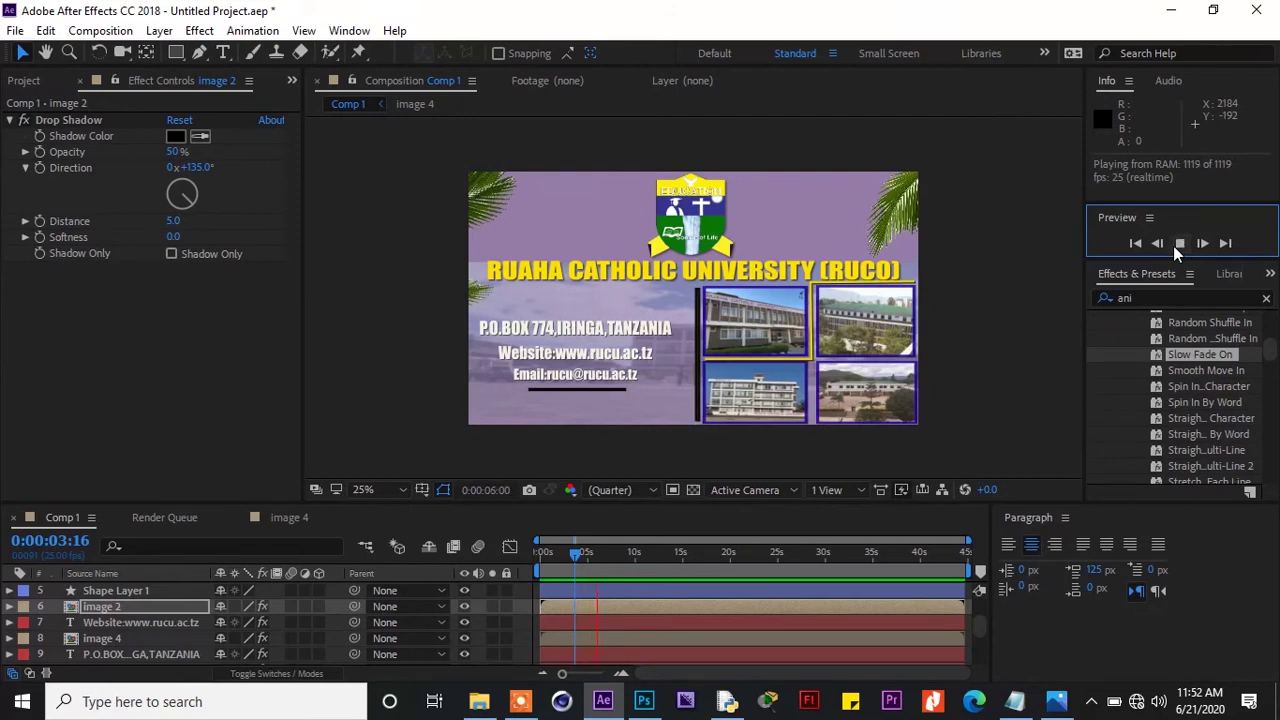
{"action": "left_click", "coordinate": [1179, 243]}
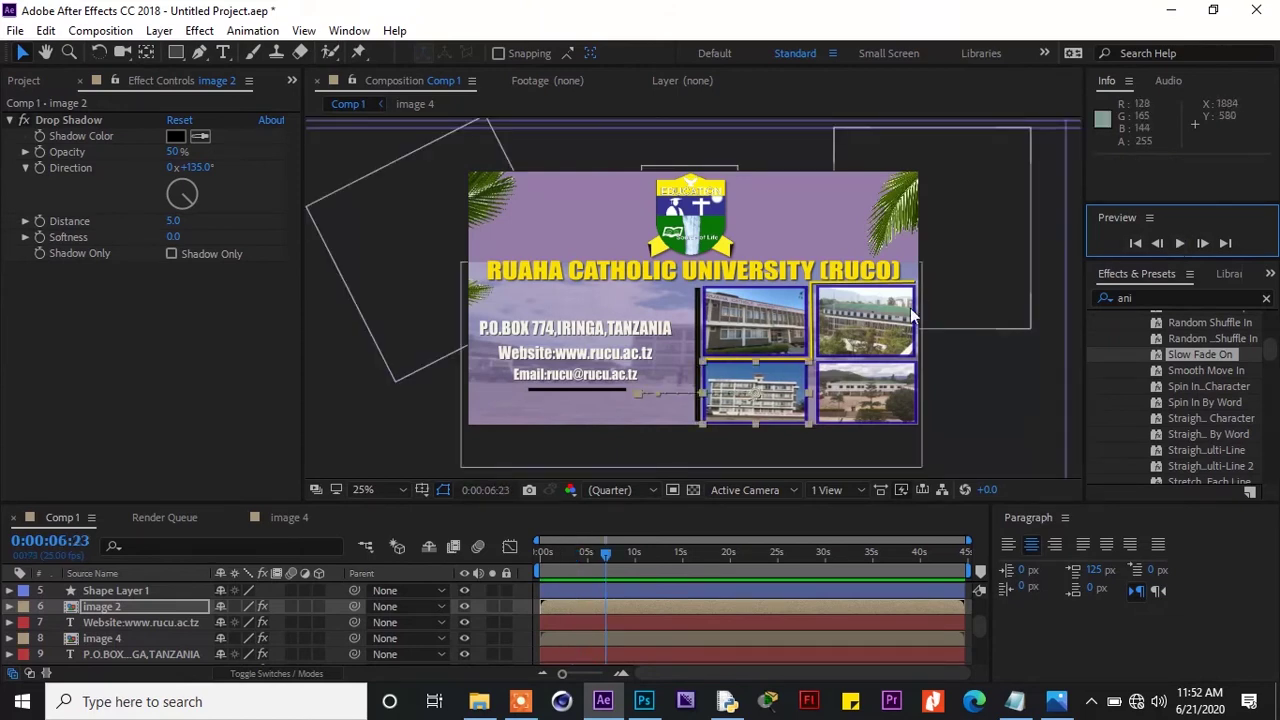
{"action": "left_click", "coordinate": [876, 330]}
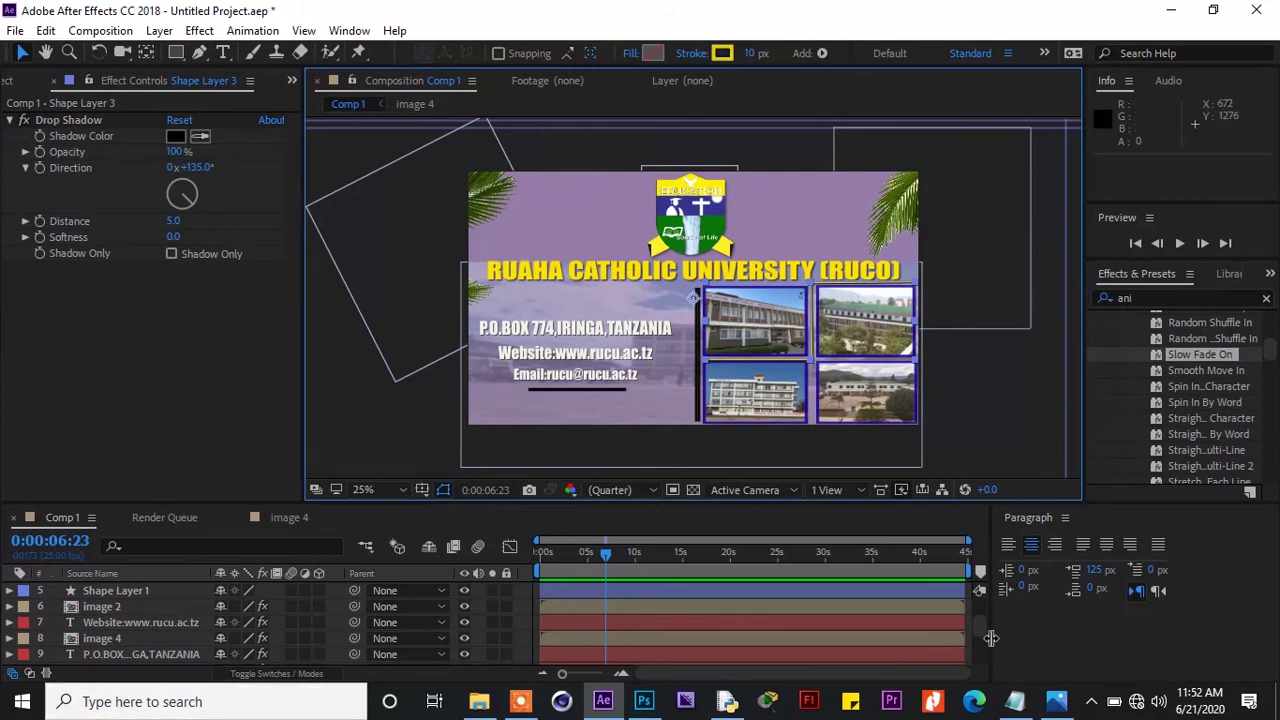
Select the bottom-right photo layer 'image' and keyframe its resting Position at about 4 s
{"action": "left_click_drag", "start_coordinate": [982, 632], "coordinate": [983, 628]}
{"action": "left_click", "coordinate": [960, 399]}
{"action": "left_click", "coordinate": [910, 405]}
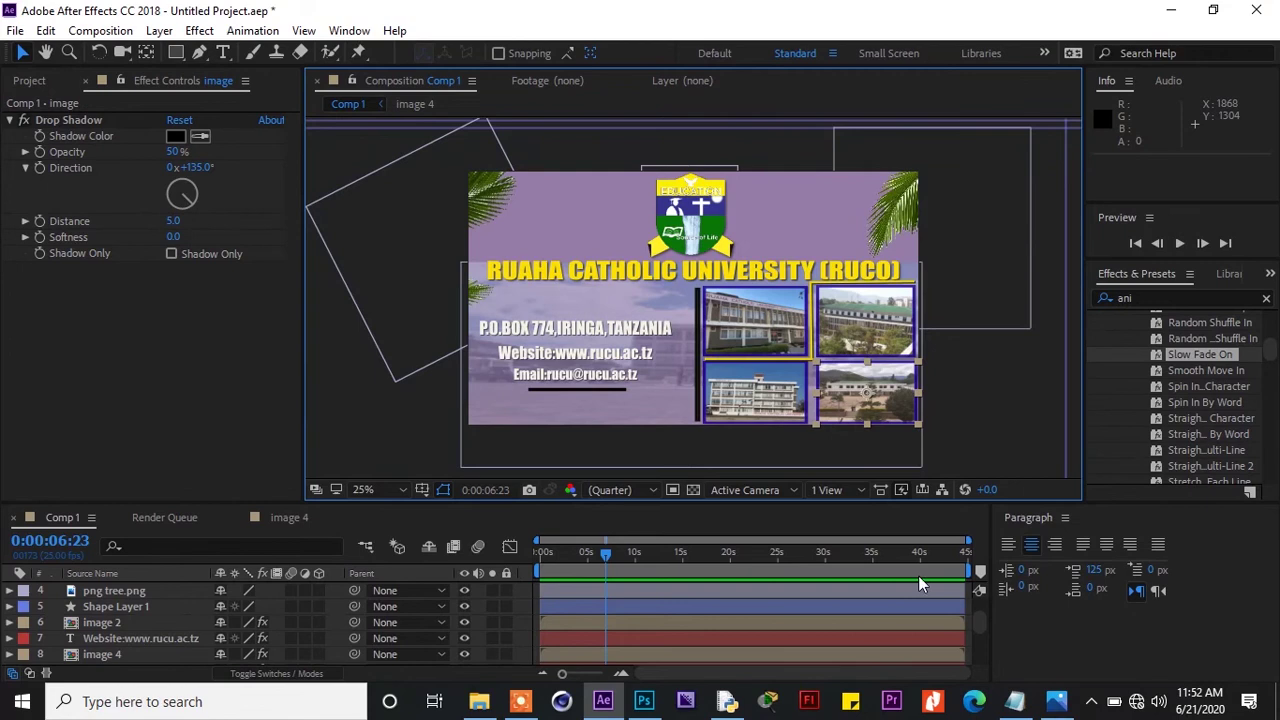
{"action": "left_click_drag", "start_coordinate": [980, 618], "coordinate": [979, 635]}
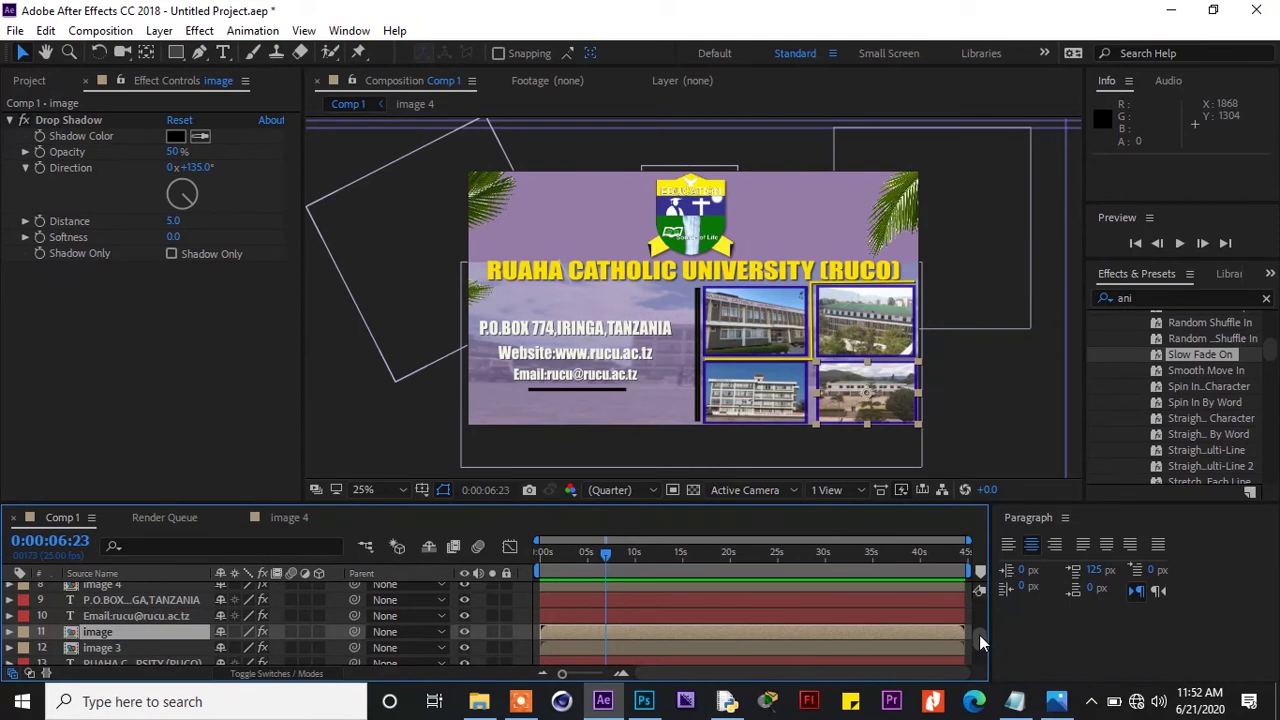
{"action": "key", "text": "p"}
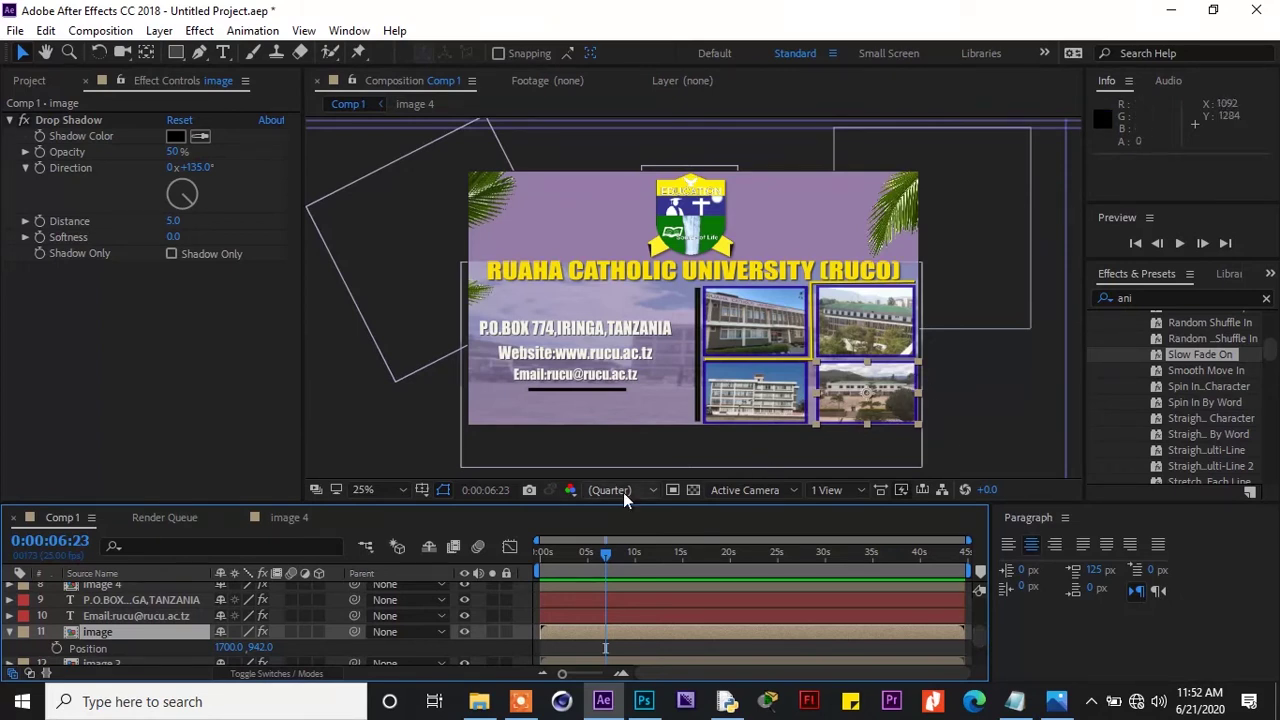
{"action": "left_click_drag", "start_coordinate": [605, 555], "coordinate": [617, 561]}
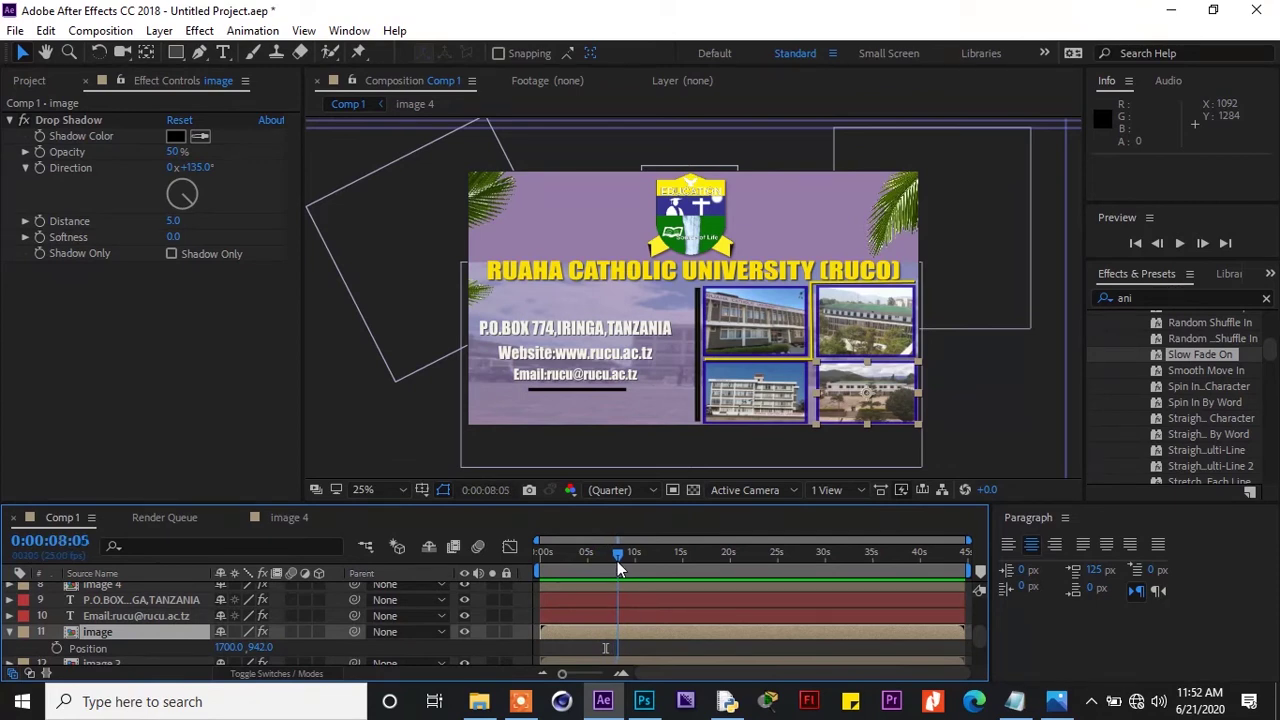
{"action": "left_click", "coordinate": [57, 648]}
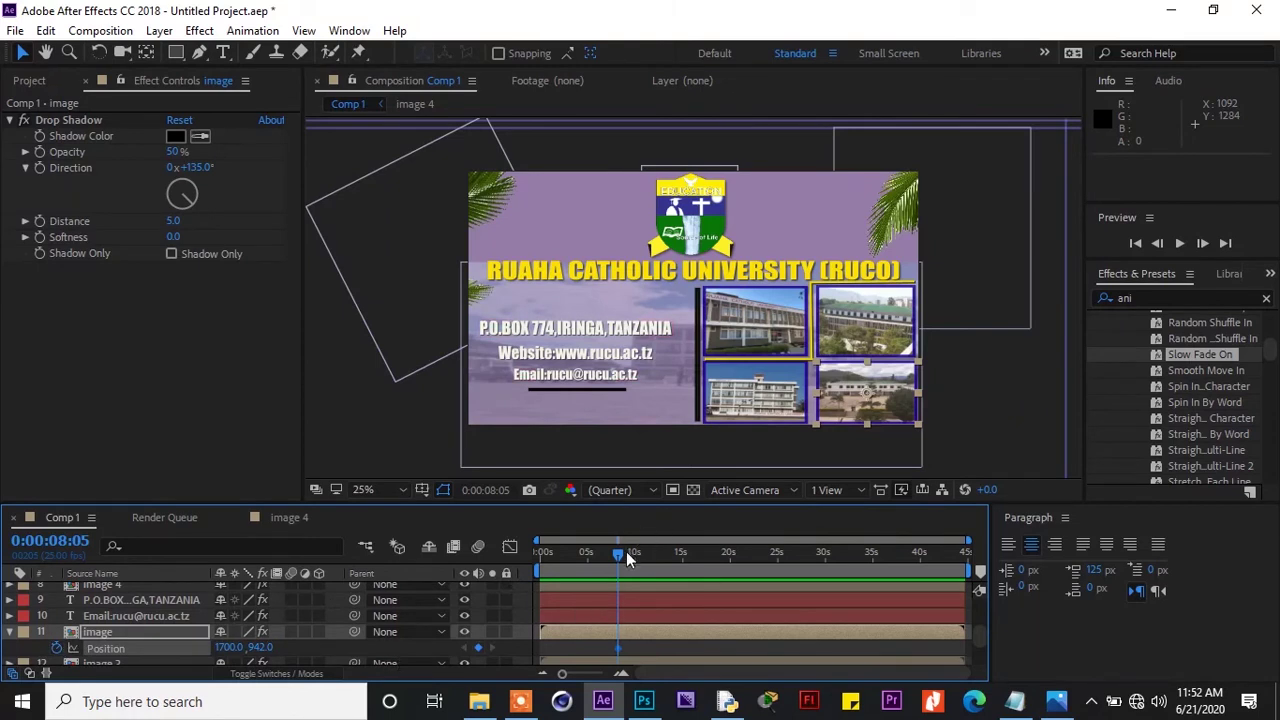
Shift the resting keyframe earlier and add a start keyframe with the photo lowered to Y 1250
{"action": "left_click_drag", "start_coordinate": [617, 554], "coordinate": [586, 566]}
{"action": "left_click_drag", "start_coordinate": [617, 650], "coordinate": [602, 650]}
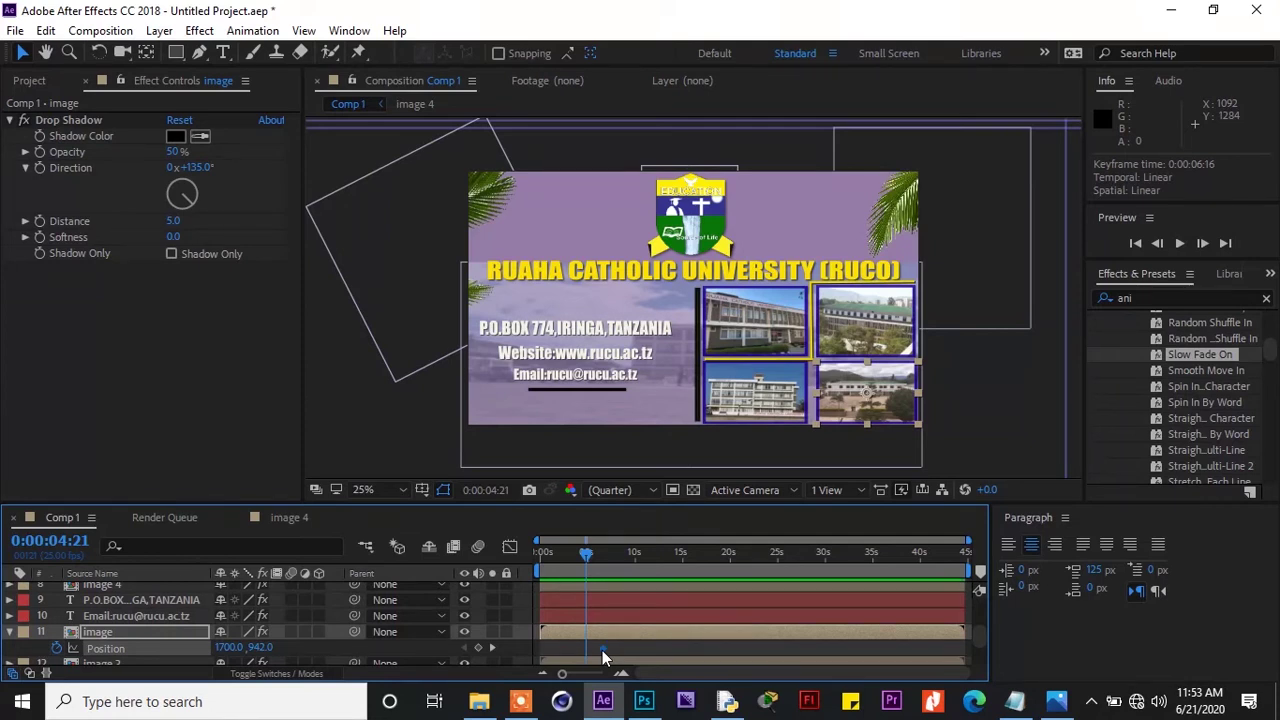
{"action": "key", "text": "Down"}
{"action": "key", "text": "Down"}
{"action": "key", "text": "Down"}
{"action": "key", "text": "Down"}
{"action": "key", "text": "Down"}
{"action": "key", "text": "Down"}
{"action": "key", "text": "Down"}
{"action": "key", "text": "Down"}
{"action": "key", "text": "Down"}
{"action": "key", "text": "Down"}
{"action": "key", "text": "Down"}
{"action": "key", "text": "Down"}
{"action": "key", "text": "Down"}
{"action": "key", "text": "Down"}
{"action": "key", "text": "Down"}
{"action": "key", "text": "Down"}
{"action": "key", "text": "Down"}
{"action": "key", "text": "Down"}
{"action": "key", "text": "Down"}
{"action": "key", "text": "Down"}
{"action": "key", "text": "Down"}
{"action": "key", "text": "Down"}
{"action": "key", "text": "Down"}
{"action": "key", "text": "Down"}
{"action": "key", "text": "Down"}
{"action": "key", "text": "Down"}
{"action": "key", "text": "Down"}
{"action": "key", "text": "Down"}
{"action": "key", "text": "Down"}
{"action": "key", "text": "Down"}
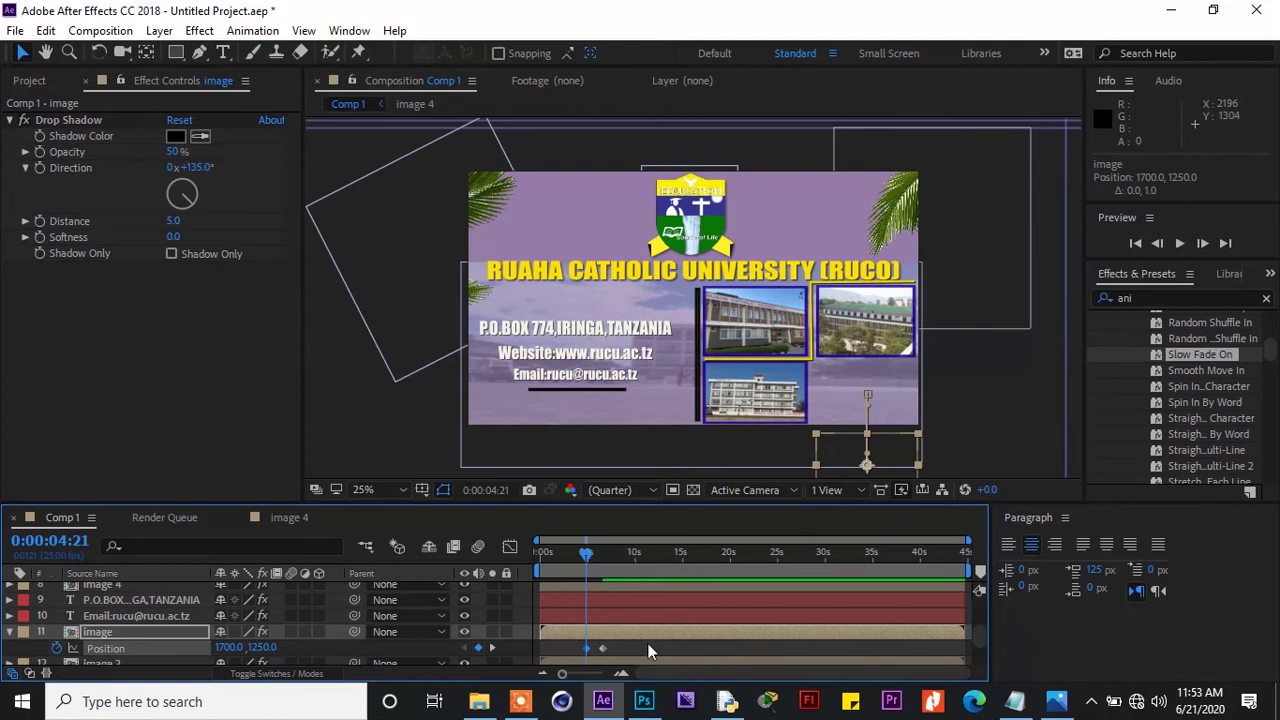
{"action": "left_click_drag", "start_coordinate": [633, 642], "coordinate": [560, 664]}
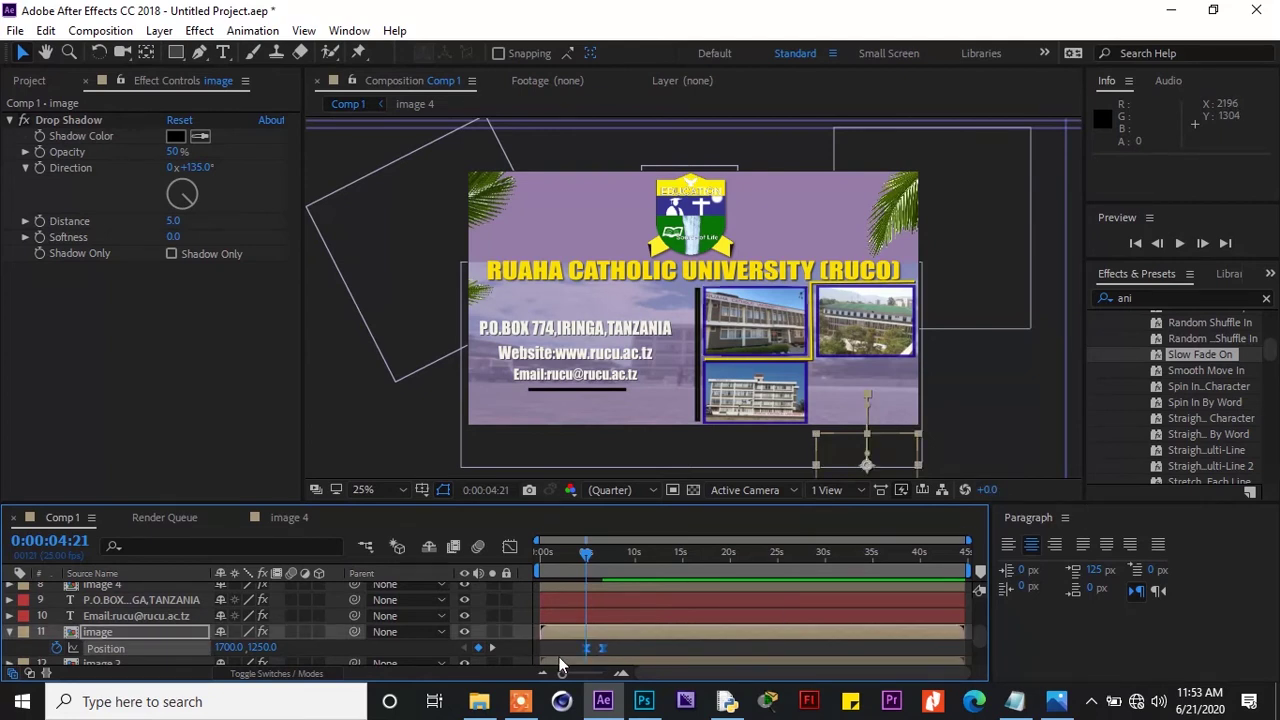
{"action": "left_click_drag", "start_coordinate": [585, 550], "coordinate": [605, 558]}
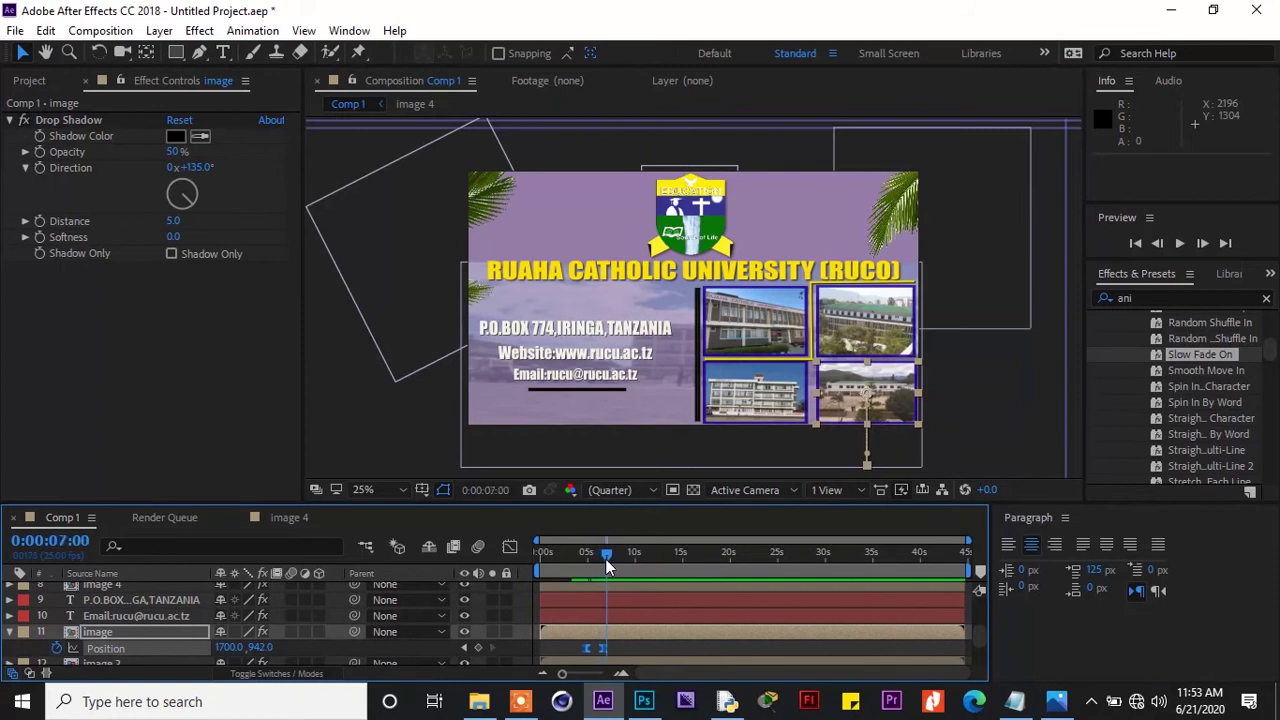
Collapse the image layer and select Shape Layer 3, showing its Drop Shadow at 100%, distance 5.0
{"action": "left_click", "coordinate": [858, 330]}
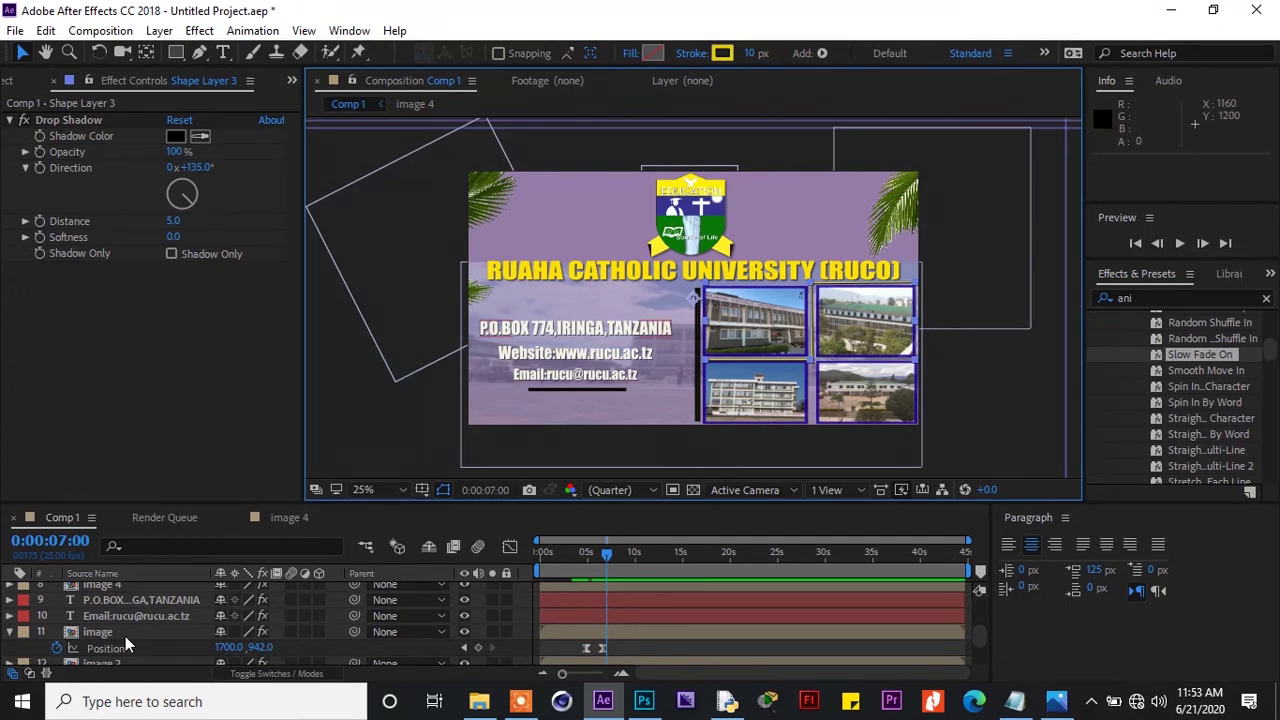
{"action": "left_click", "coordinate": [12, 641]}
{"action": "left_click", "coordinate": [10, 634]}
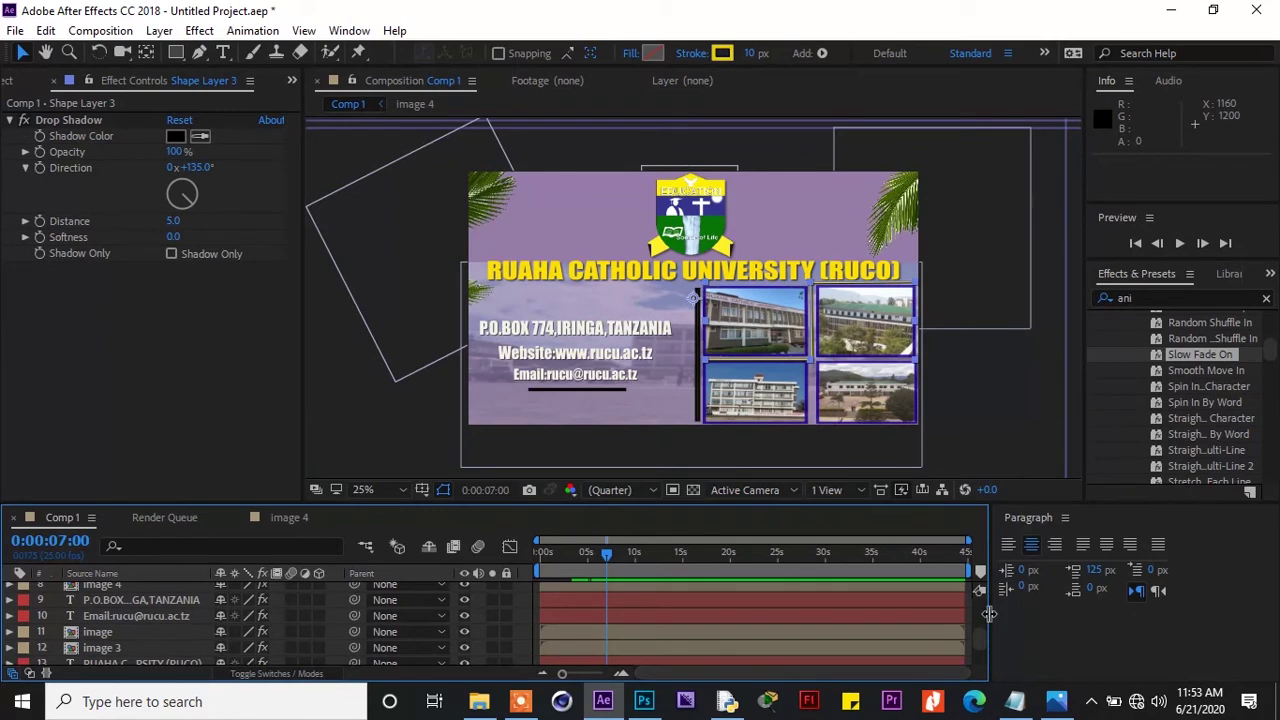
{"action": "left_click_drag", "start_coordinate": [981, 636], "coordinate": [979, 604]}
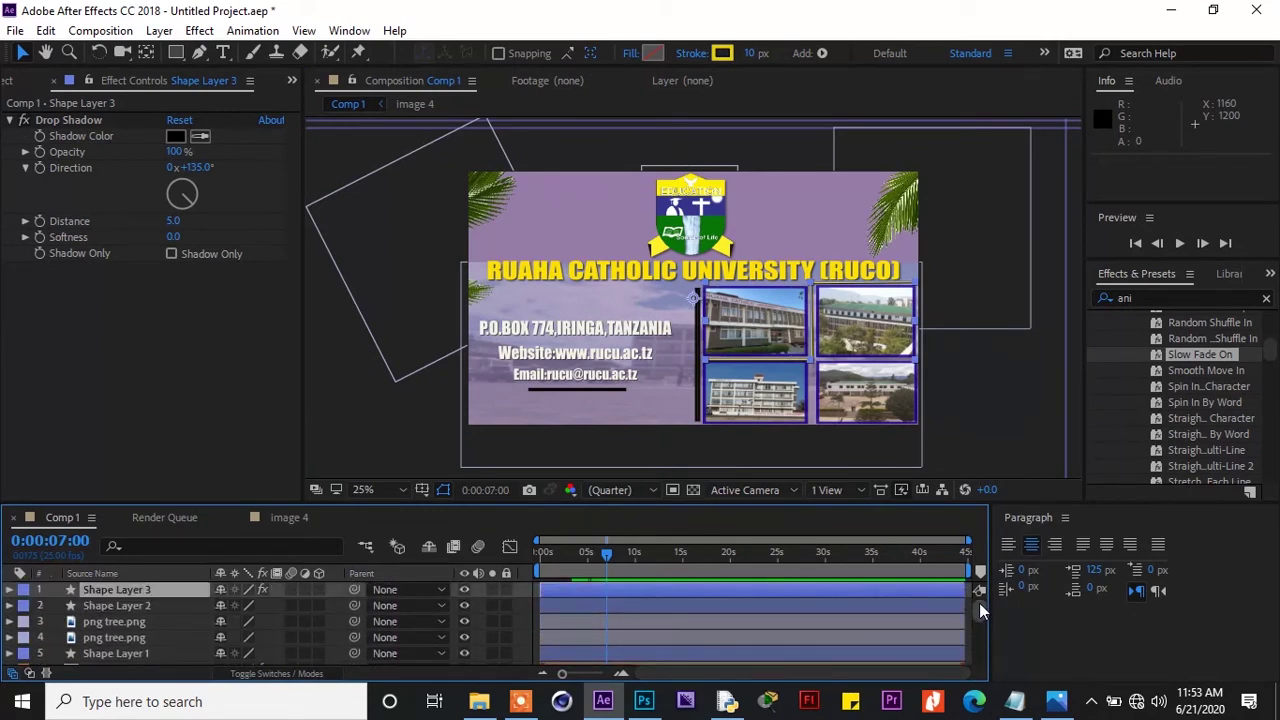
{"action": "left_click", "coordinate": [1034, 434]}
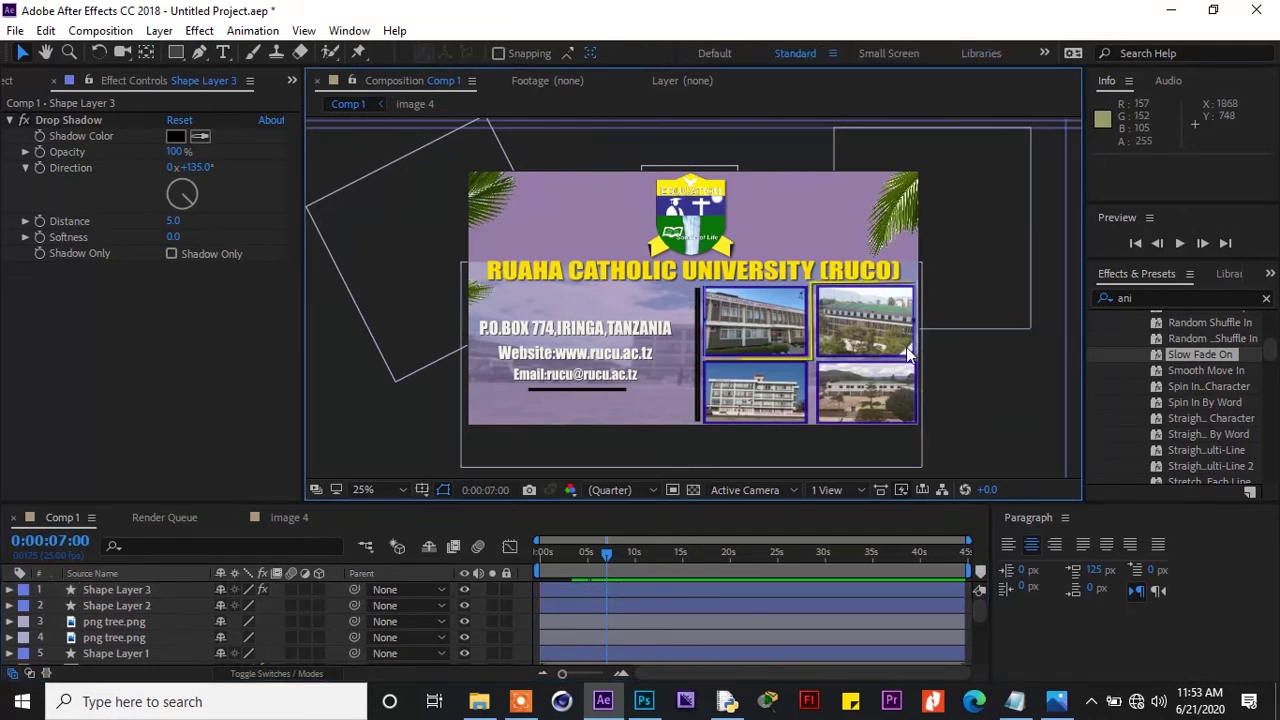
{"action": "left_click", "coordinate": [907, 346]}
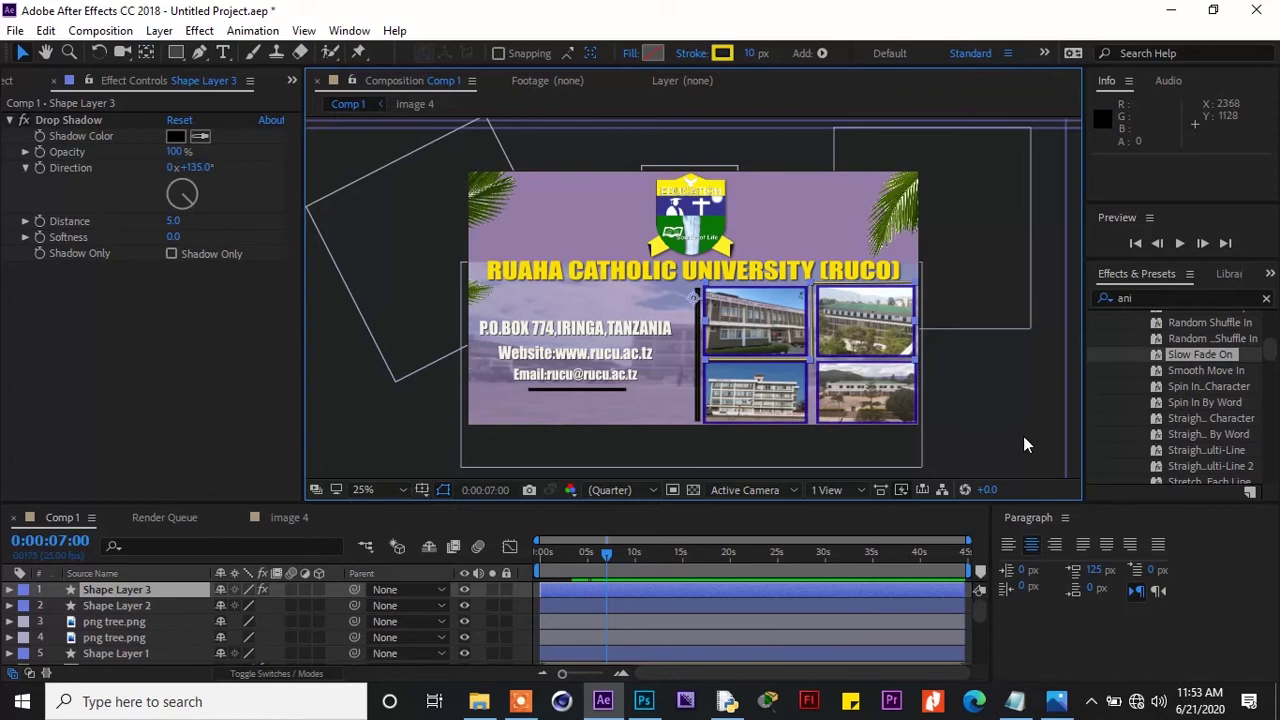
{"action": "left_click", "coordinate": [1023, 436]}
{"action": "left_click", "coordinate": [911, 386]}
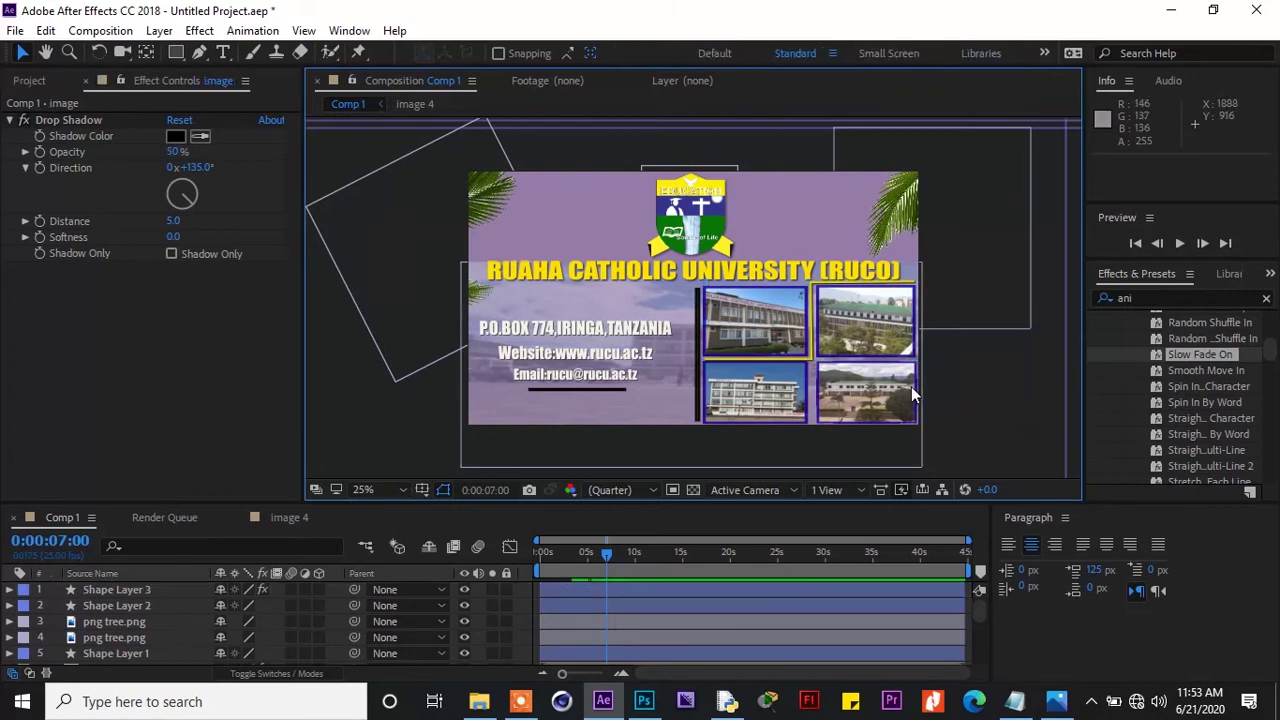
{"action": "left_click", "coordinate": [907, 357]}
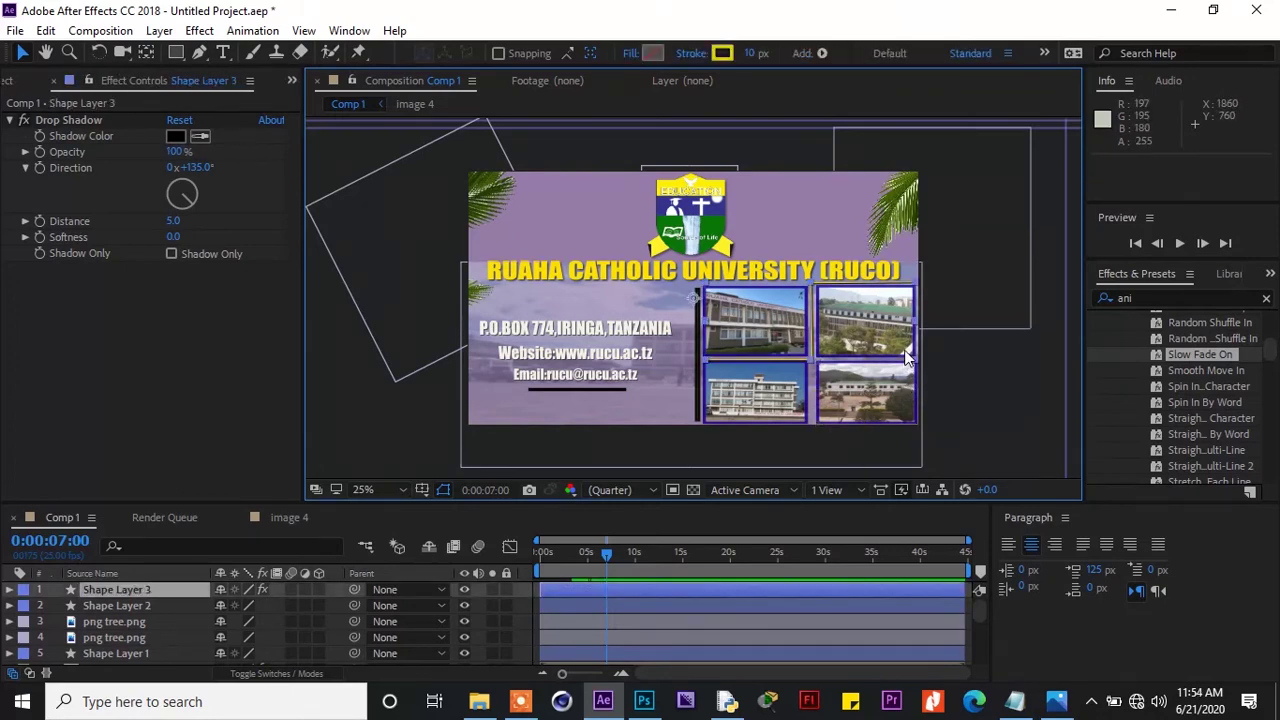
{"action": "left_click", "coordinate": [979, 613]}
{"action": "left_click_drag", "start_coordinate": [979, 613], "coordinate": [983, 627]}
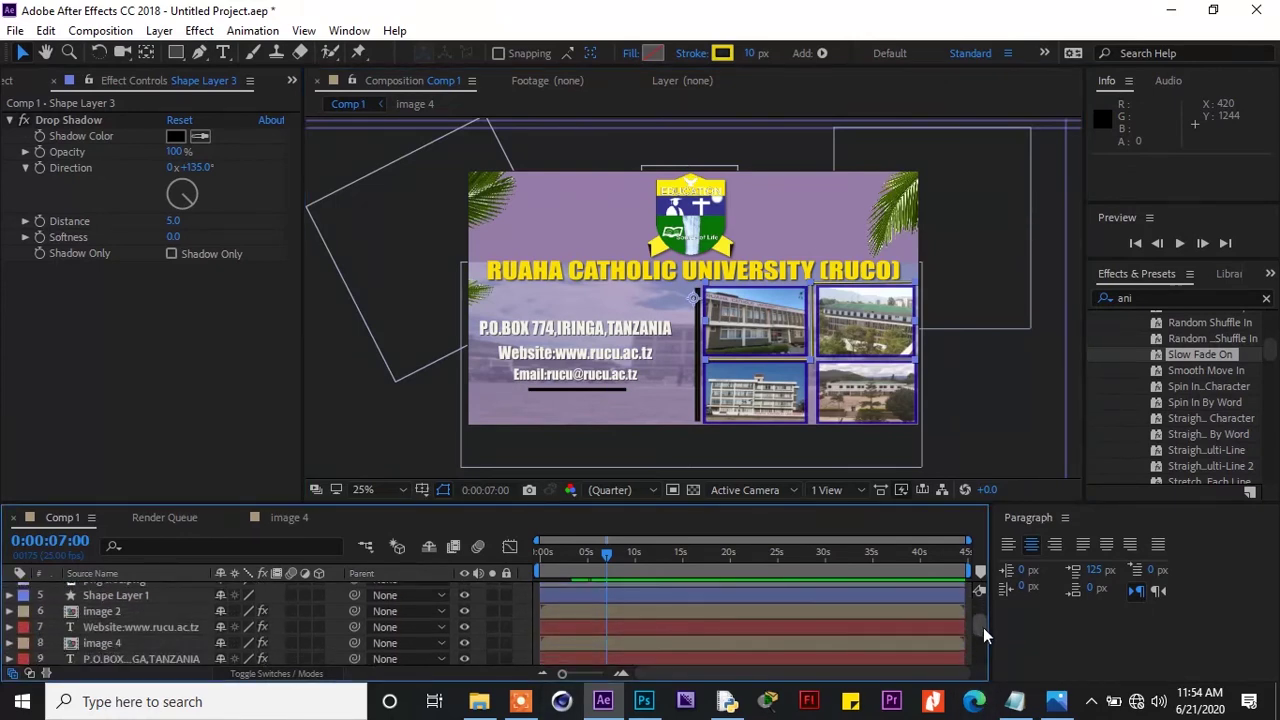
Select image 4, reveal Position and keyframe its resting position at 8:24
{"action": "left_click", "coordinate": [184, 611]}
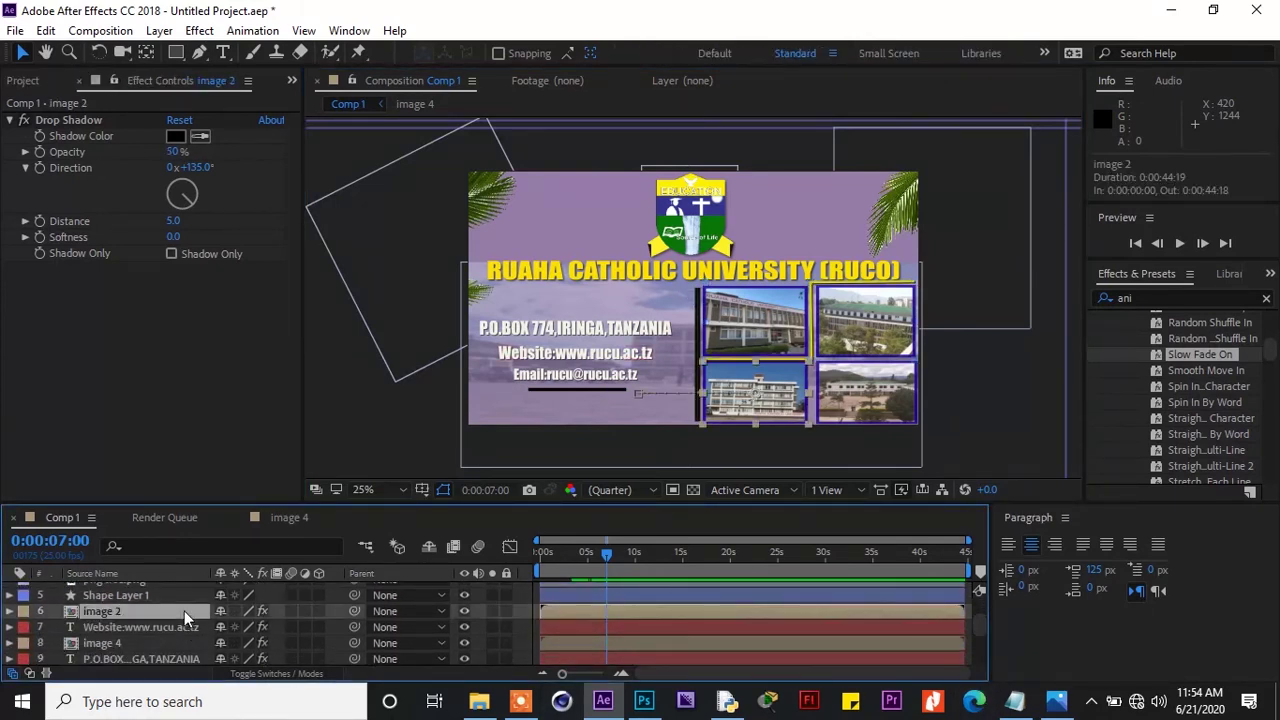
{"action": "left_click", "coordinate": [172, 645]}
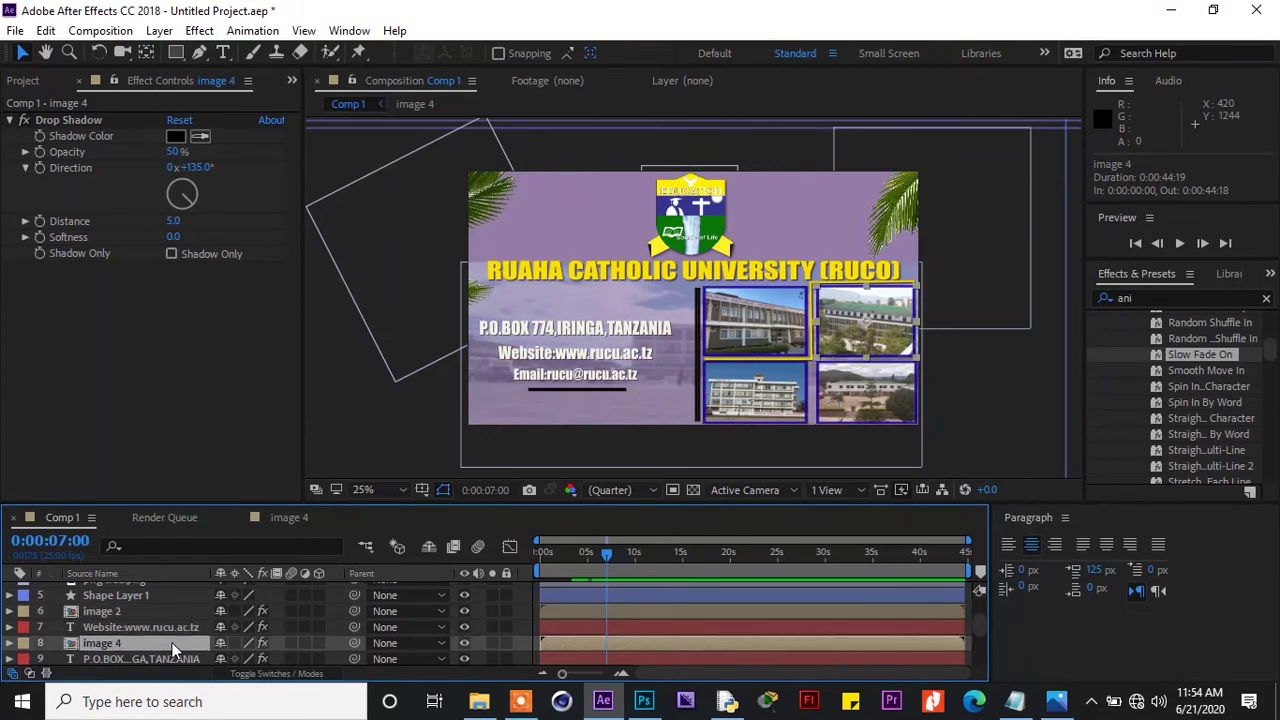
{"action": "key", "text": "p"}
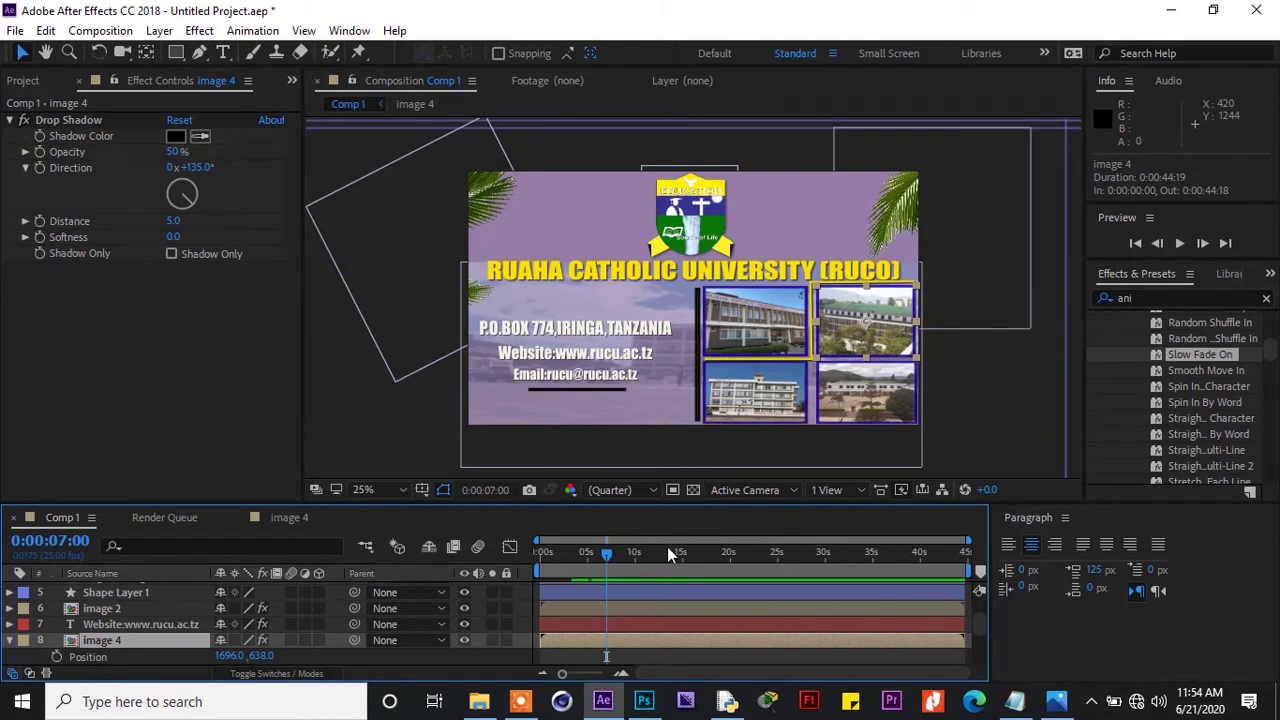
{"action": "left_click_drag", "start_coordinate": [608, 555], "coordinate": [627, 564]}
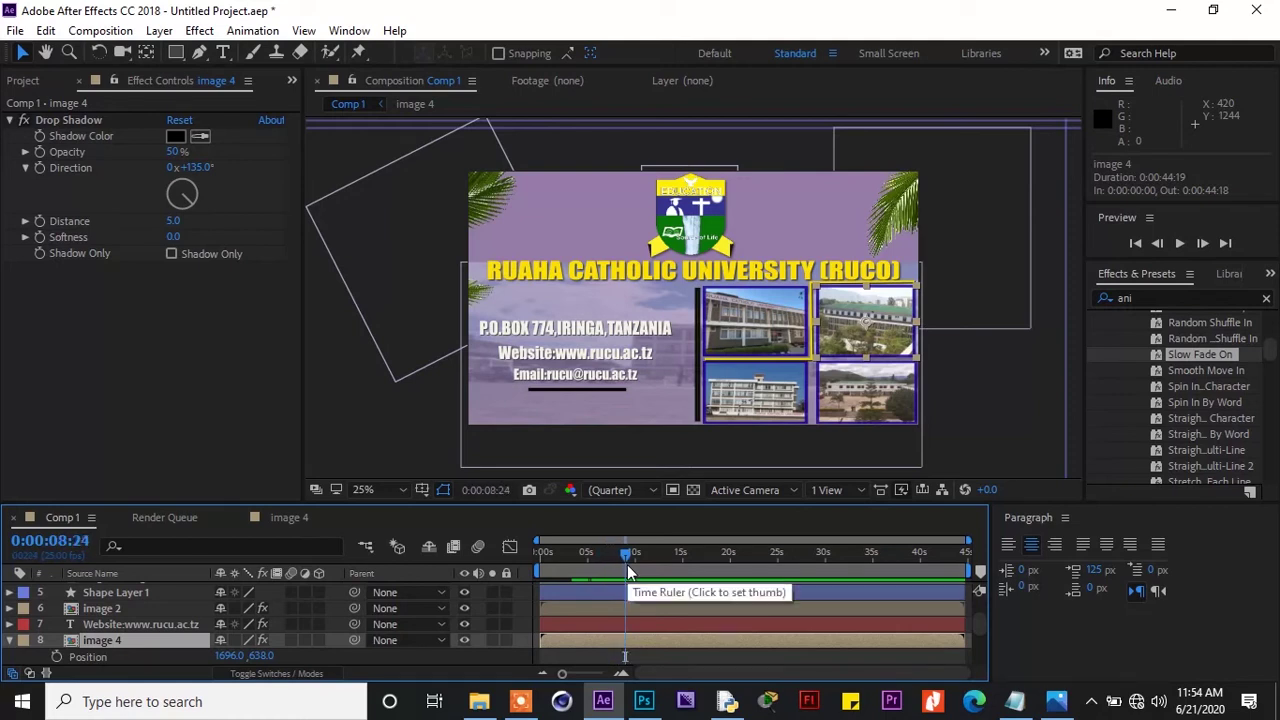
{"action": "left_click", "coordinate": [55, 658]}
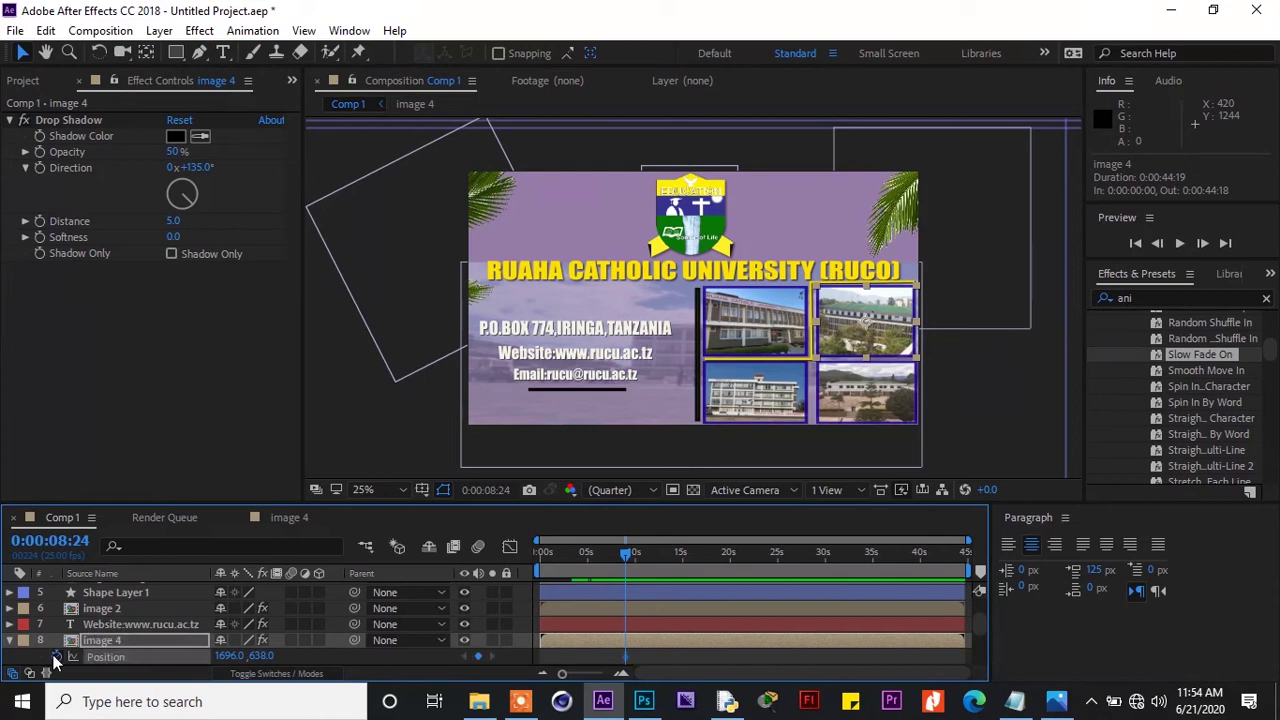
At 6:15, push image 4 right to 2204, 638, just off the banner's right edge
{"action": "left_click_drag", "start_coordinate": [625, 555], "coordinate": [603, 557]}
{"action": "key", "text": "shift+Right"}
{"action": "key", "text": "shift+Right"}
{"action": "key", "text": "shift+Right"}
{"action": "key", "text": "shift+Right"}
{"action": "key", "text": "shift+Right"}
{"action": "key", "text": "shift+Right"}
{"action": "key", "text": "shift+Right"}
{"action": "key", "text": "shift+Right"}
{"action": "key", "text": "shift+Right"}
{"action": "key", "text": "shift+Right"}
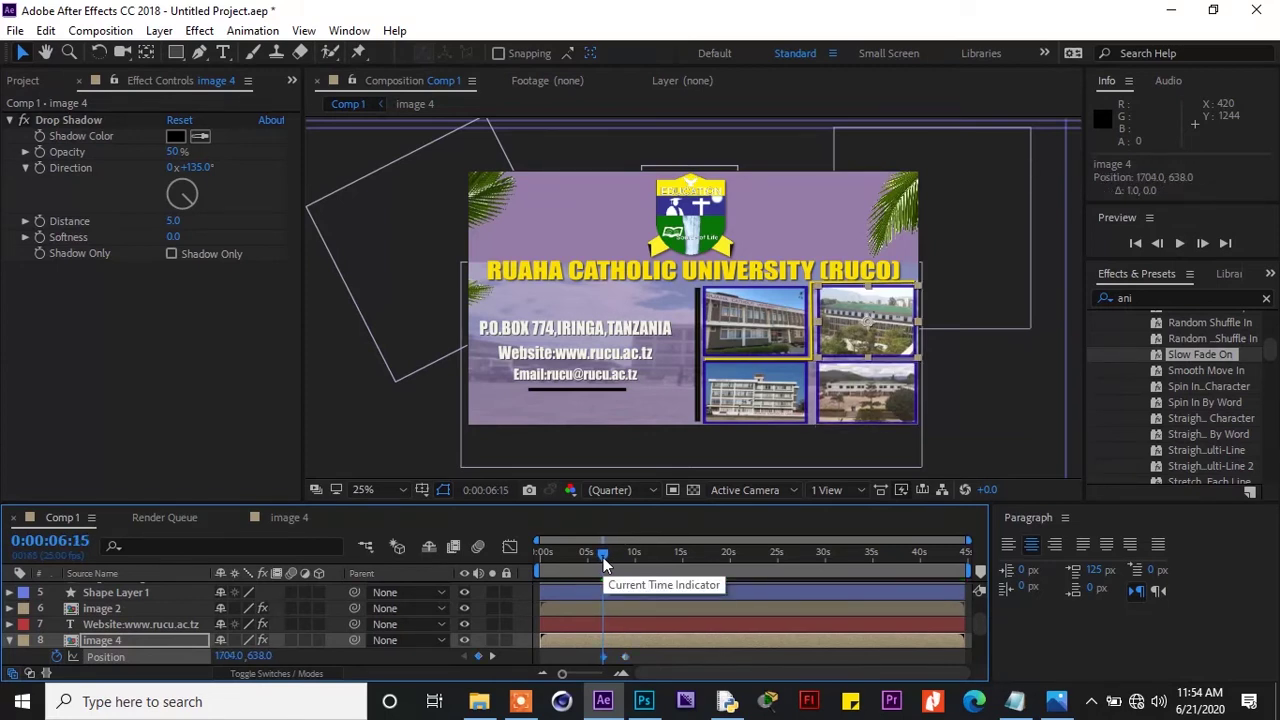
{"action": "key", "text": "shift+Right"}
{"action": "key", "text": "shift+Right"}
{"action": "key", "text": "shift+Right"}
{"action": "key", "text": "shift+Right"}
{"action": "key", "text": "shift+Right"}
{"action": "key", "text": "shift+Right"}
{"action": "key", "text": "shift+Right"}
{"action": "key", "text": "shift+Right"}
{"action": "key", "text": "shift+Right"}
{"action": "key", "text": "shift+Right"}
{"action": "key", "text": "shift+Right"}
{"action": "key", "text": "shift+Right"}
{"action": "key", "text": "shift+Right"}
{"action": "key", "text": "shift+Right"}
{"action": "key", "text": "shift+Right"}
{"action": "key", "text": "shift+Right"}
{"action": "key", "text": "shift+Right"}
{"action": "key", "text": "shift+Right"}
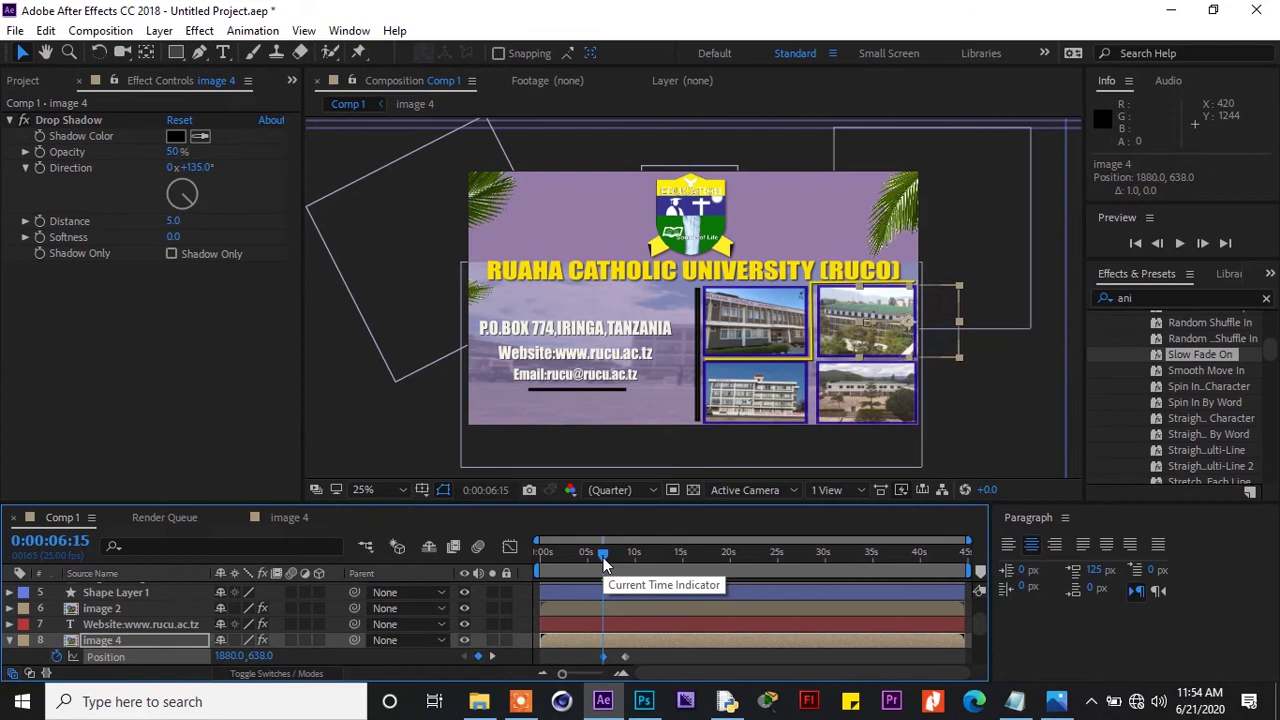
{"action": "key", "text": "shift+Right"}
{"action": "key", "text": "shift+Right"}
{"action": "key", "text": "shift+Right"}
{"action": "key", "text": "shift+Right"}
{"action": "key", "text": "shift+Right"}
{"action": "key", "text": "shift+Right"}
{"action": "key", "text": "shift+Right"}
{"action": "key", "text": "shift+Right"}
{"action": "key", "text": "shift+Right"}
{"action": "key", "text": "shift+Right"}
{"action": "key", "text": "shift+Right"}
{"action": "key", "text": "shift+Right"}
{"action": "key", "text": "shift+Right"}
{"action": "key", "text": "shift+Right"}
{"action": "key", "text": "shift+Right"}
{"action": "key", "text": "shift+Right"}
{"action": "key", "text": "shift+Right"}
{"action": "key", "text": "shift+Right"}
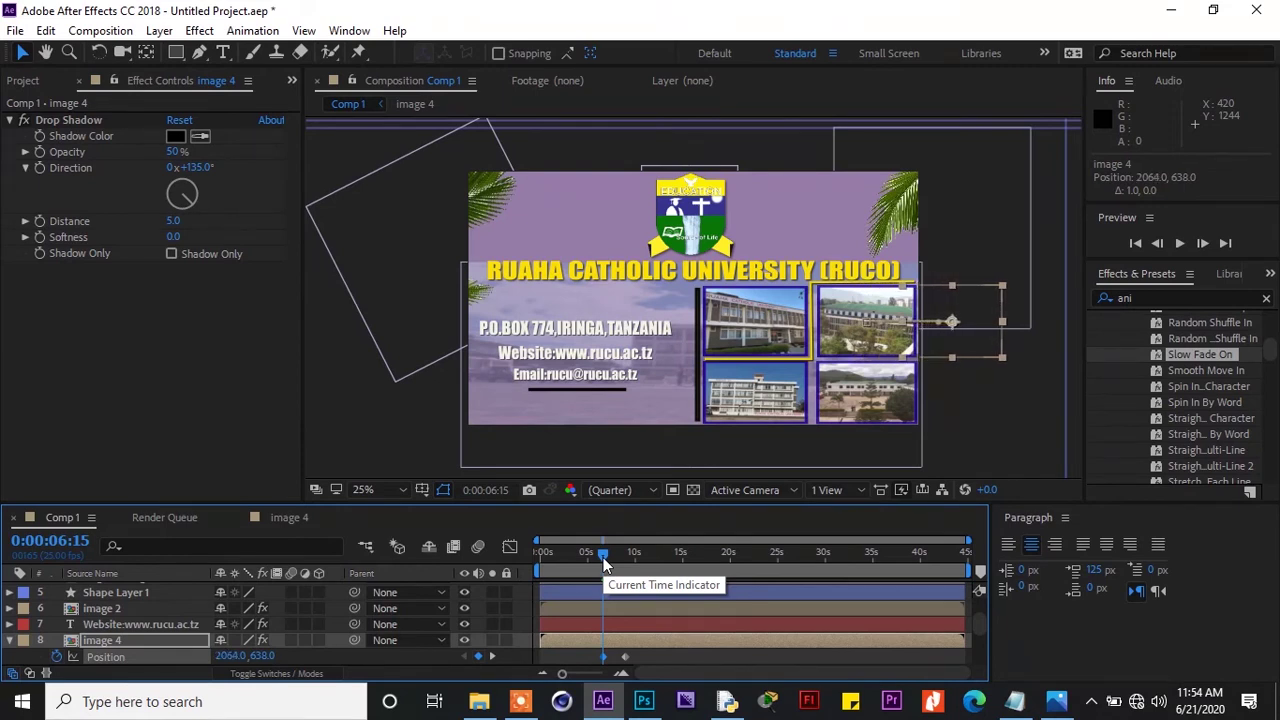
{"action": "key", "text": "shift+Right"}
{"action": "key", "text": "shift+Right"}
{"action": "key", "text": "shift+Right"}
{"action": "key", "text": "shift+Right"}
{"action": "key", "text": "shift+Right"}
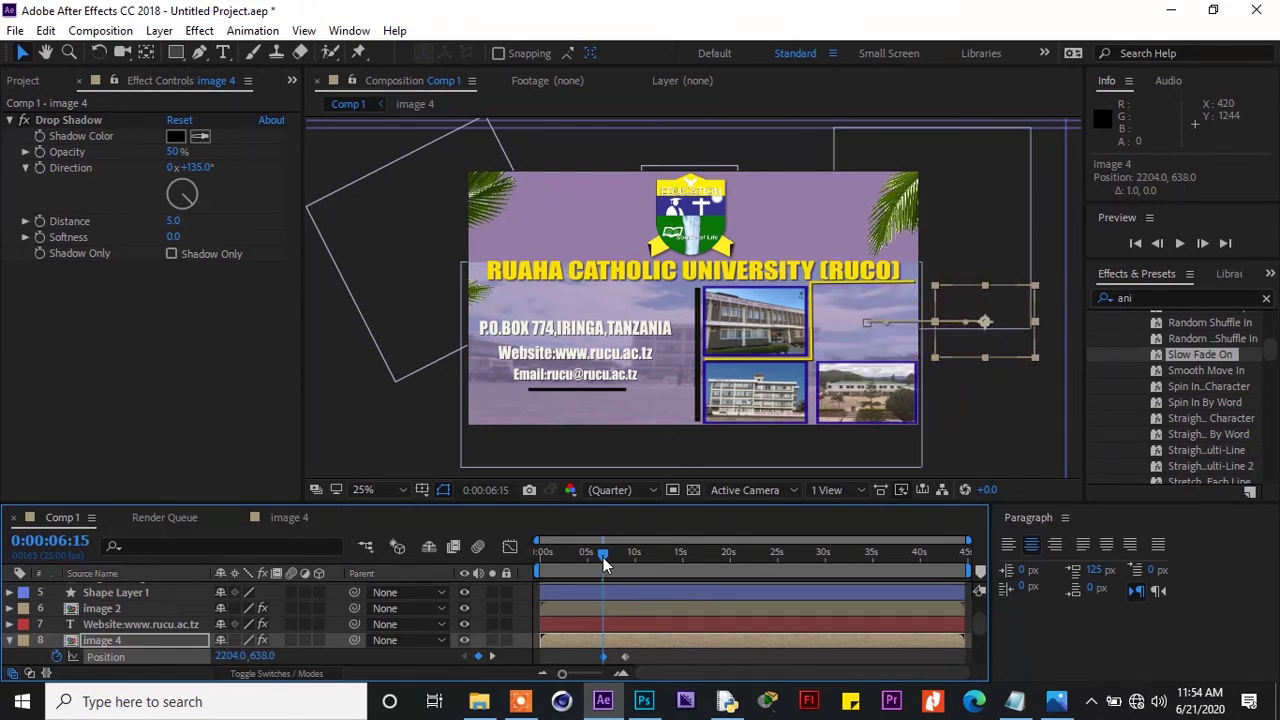
{"action": "left_click_drag", "start_coordinate": [641, 652], "coordinate": [578, 683]}
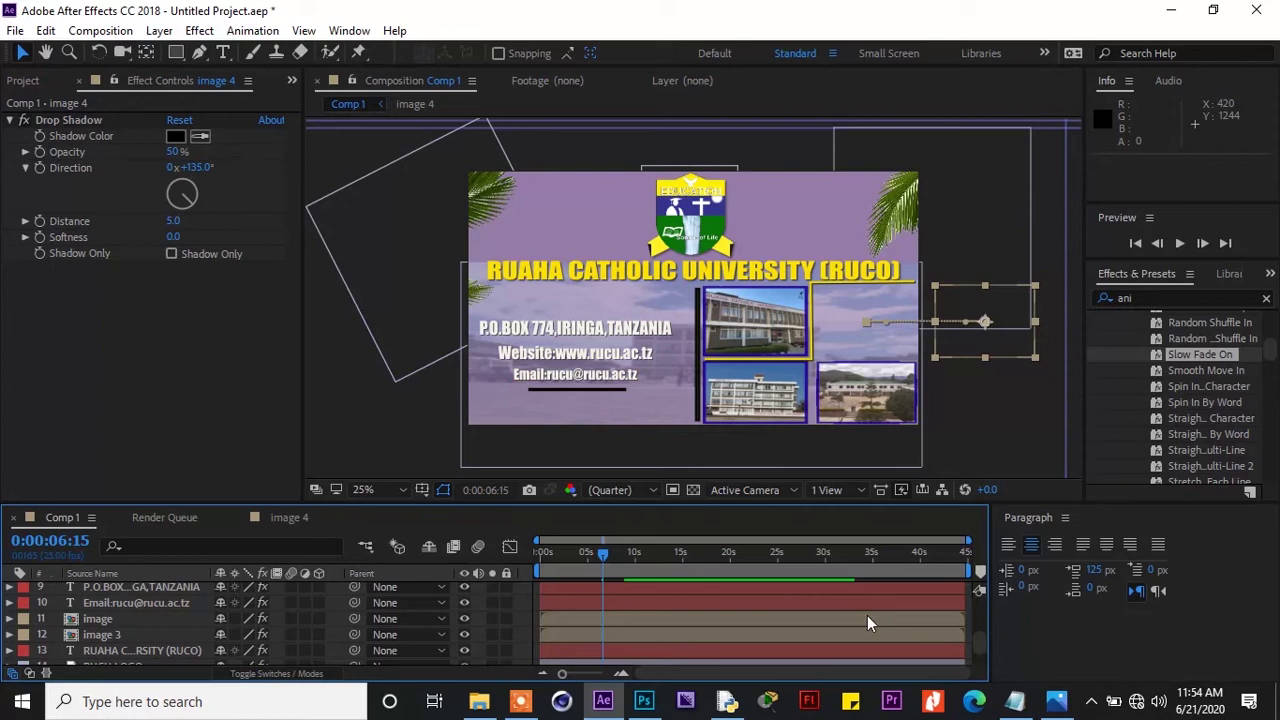
{"action": "left_click_drag", "start_coordinate": [977, 642], "coordinate": [977, 631]}
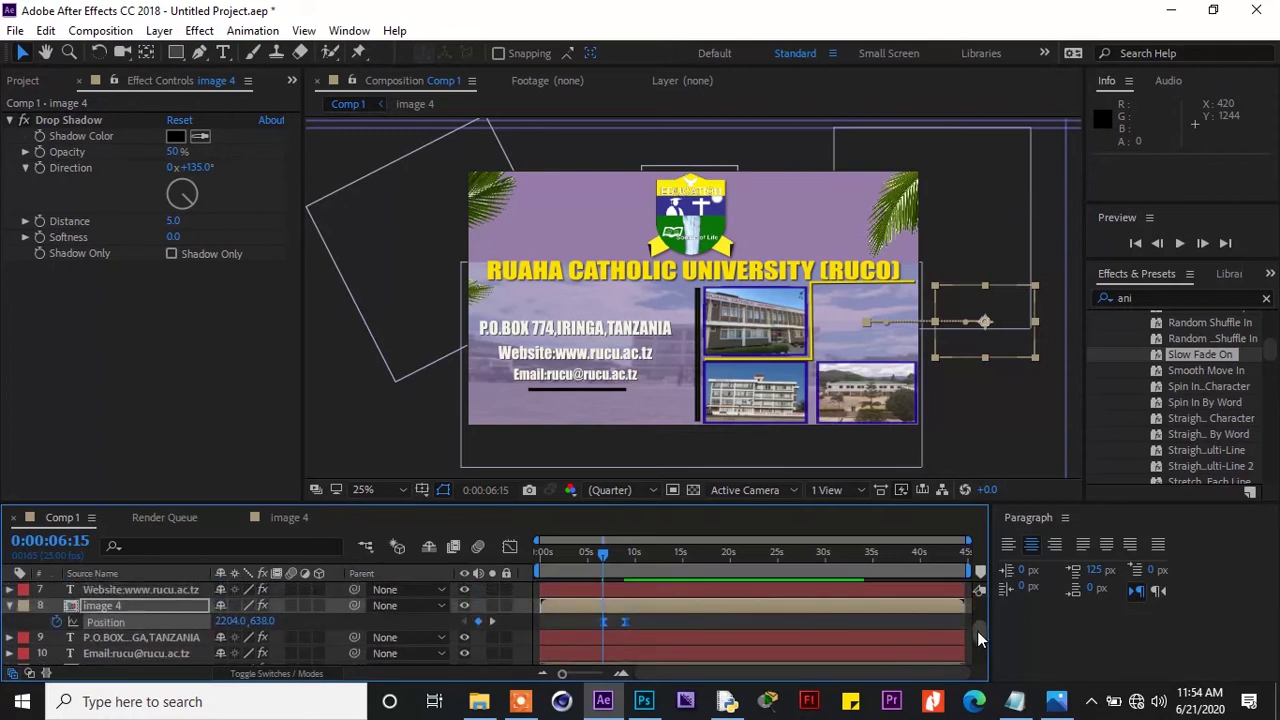
Ease image 4's slide-in on the speed graph, peaking around 1005.15 px/sec
{"action": "left_click", "coordinate": [511, 545]}
{"action": "left_click_drag", "start_coordinate": [637, 620], "coordinate": [583, 676]}
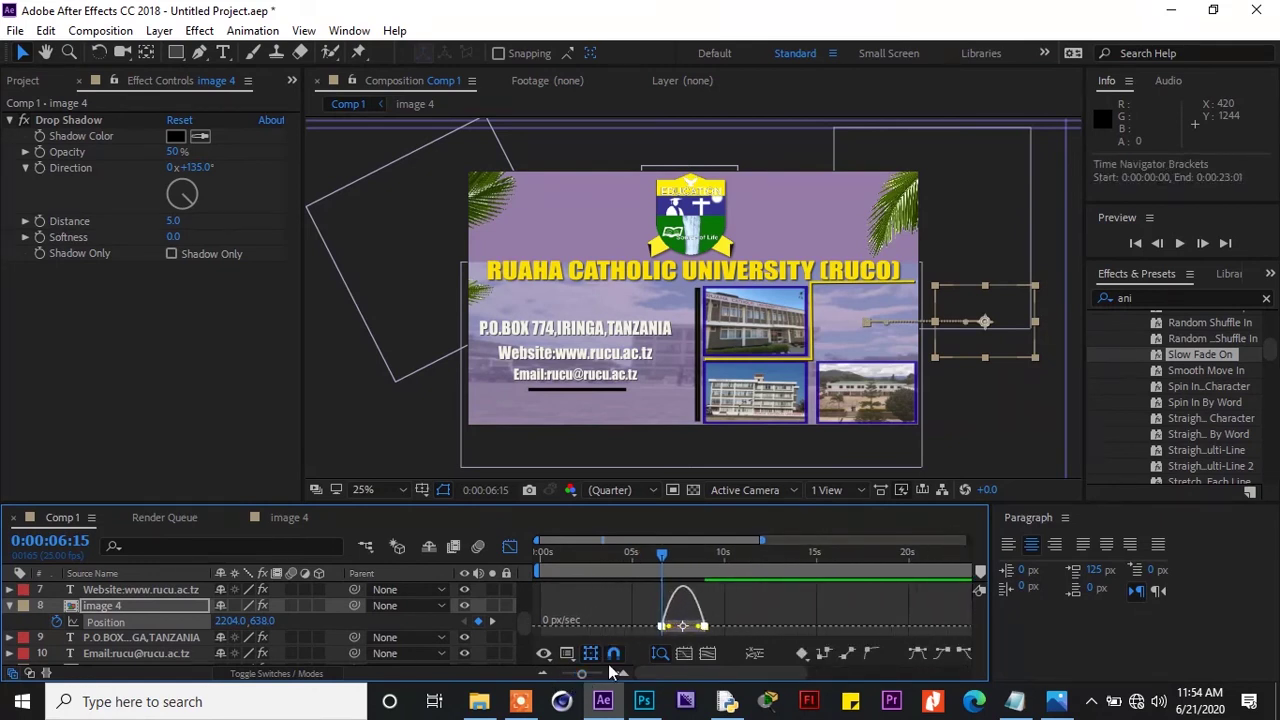
{"action": "left_click_drag", "start_coordinate": [672, 628], "coordinate": [668, 624]}
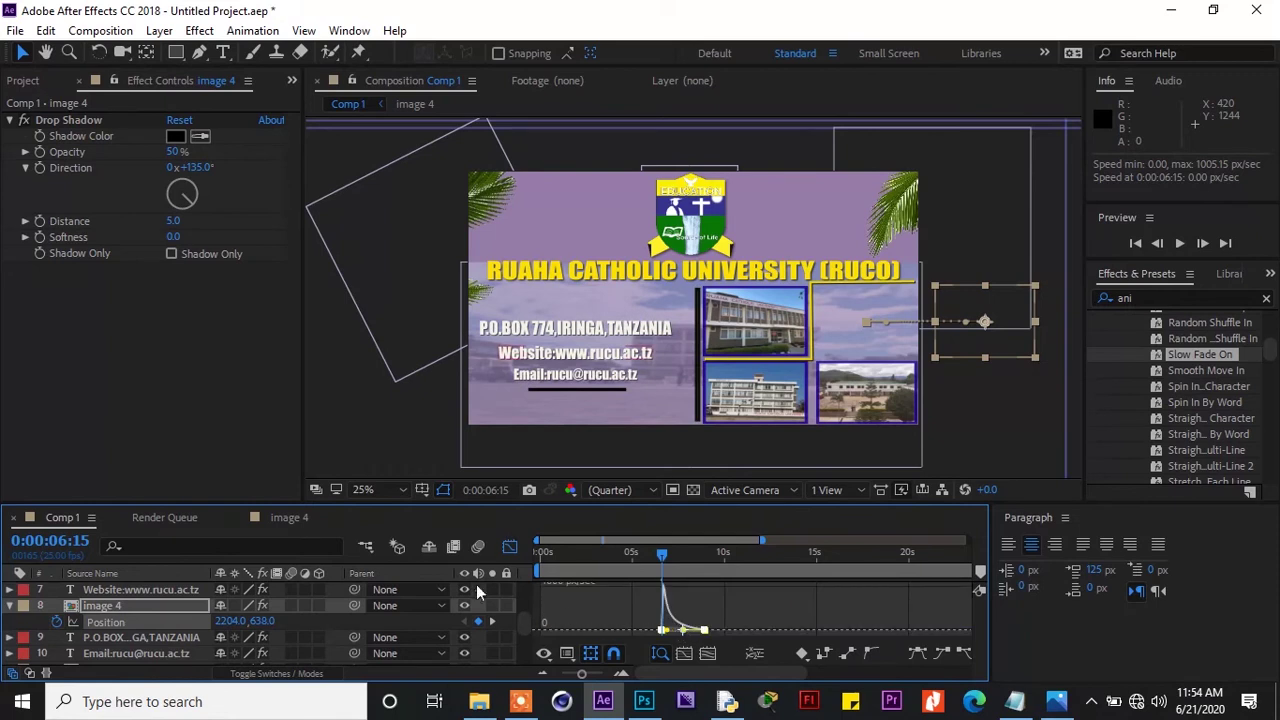
{"action": "left_click", "coordinate": [507, 551]}
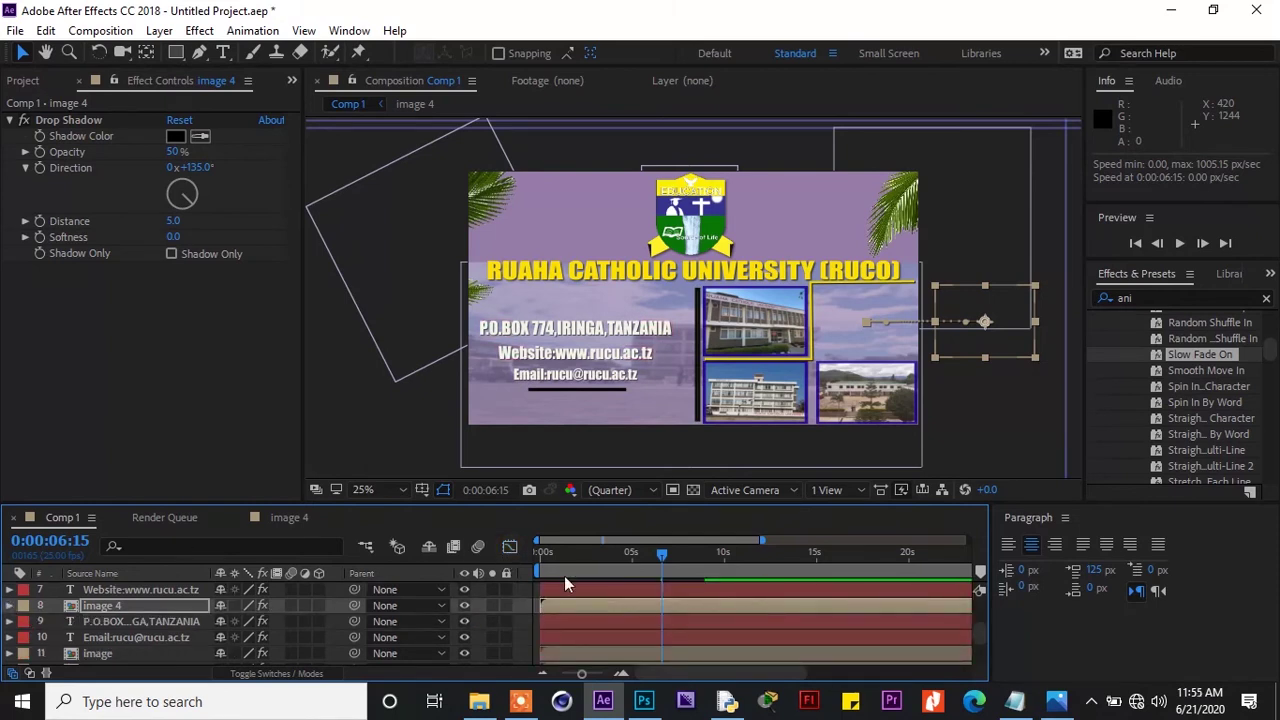
{"action": "left_click_drag", "start_coordinate": [662, 551], "coordinate": [544, 577]}
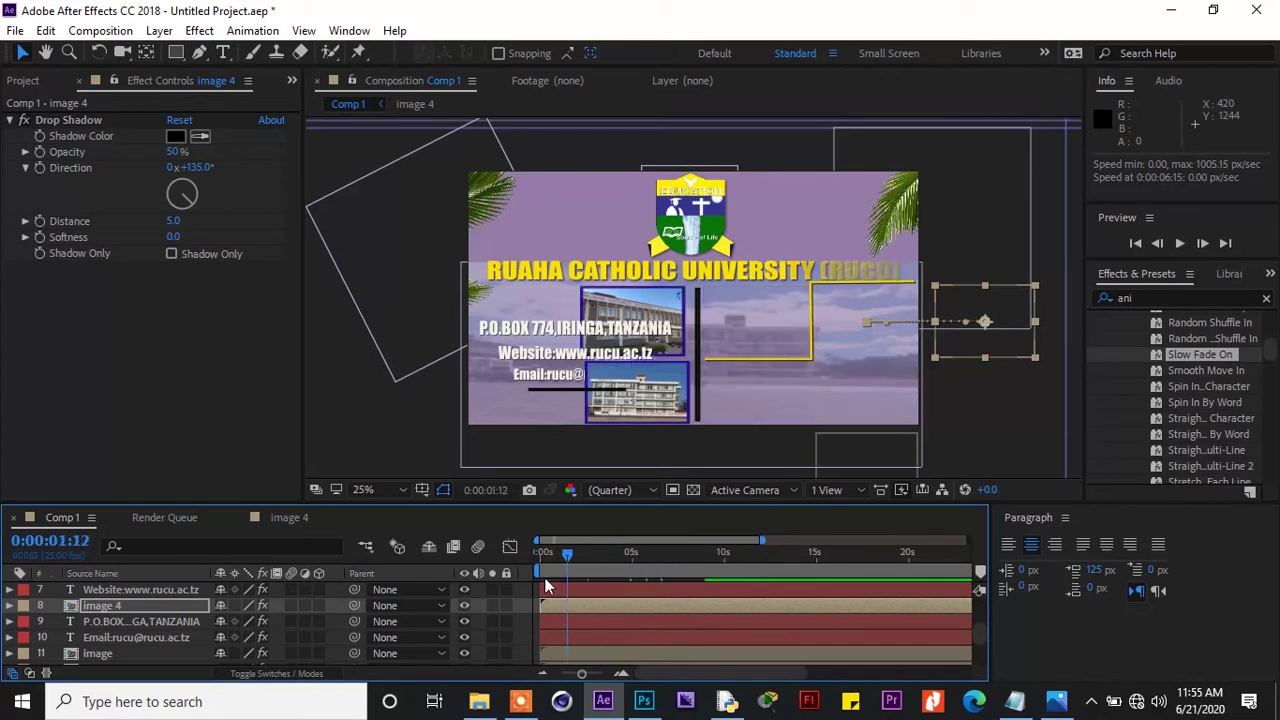
{"action": "left_click", "coordinate": [1178, 245]}
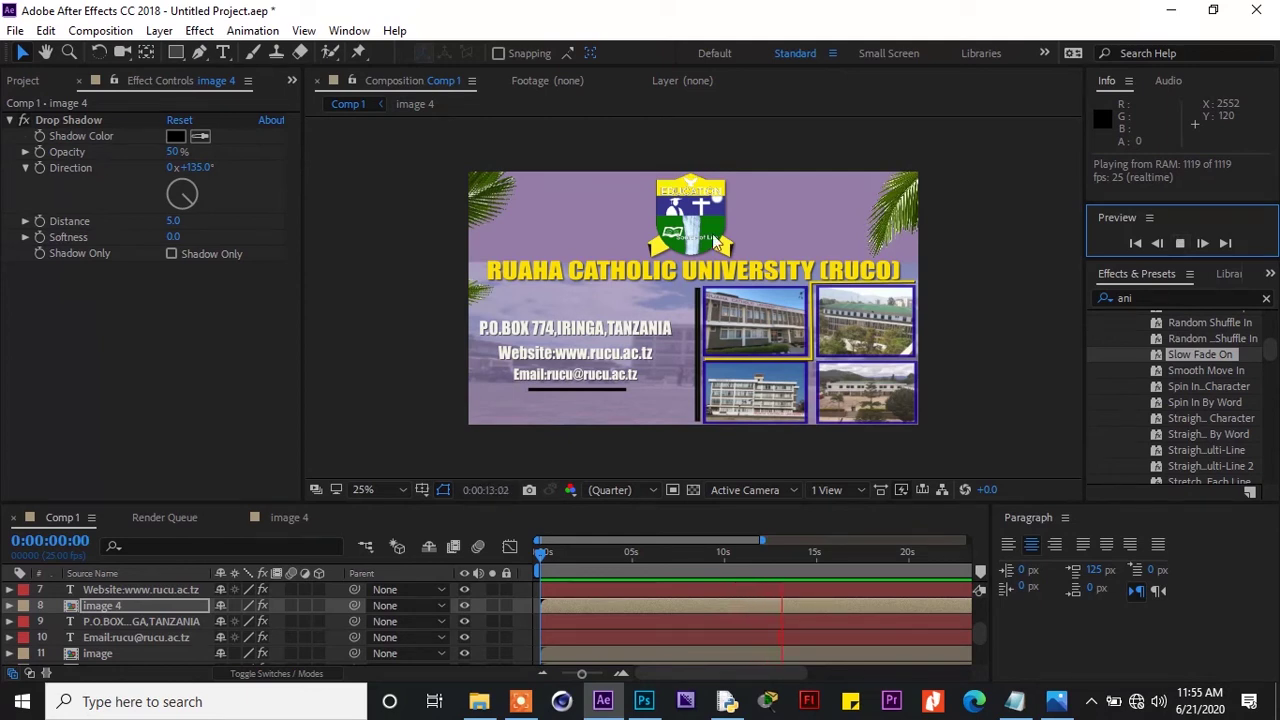
{"action": "left_click", "coordinate": [1179, 246]}
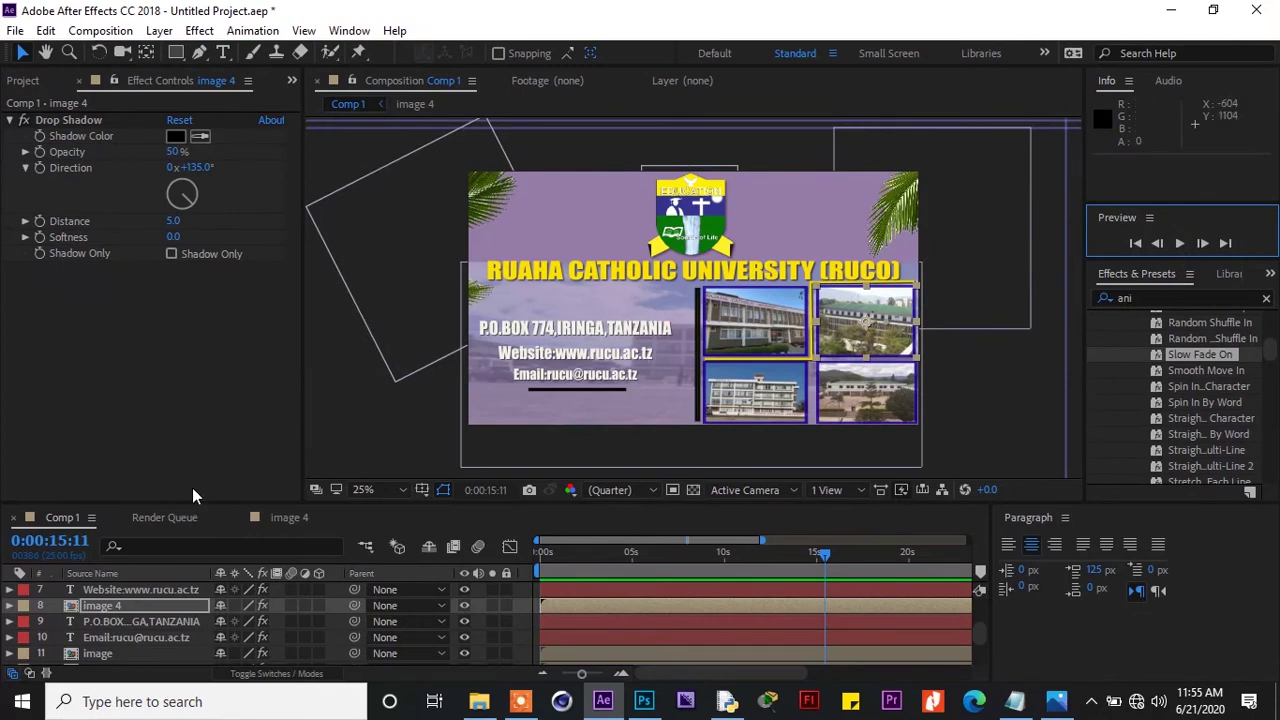
{"action": "left_click", "coordinate": [688, 226]}
{"action": "scroll", "coordinate": [980, 622], "scroll_direction": "up", "scroll_amount": 1}
{"action": "left_click_drag", "start_coordinate": [980, 621], "coordinate": [990, 671]}
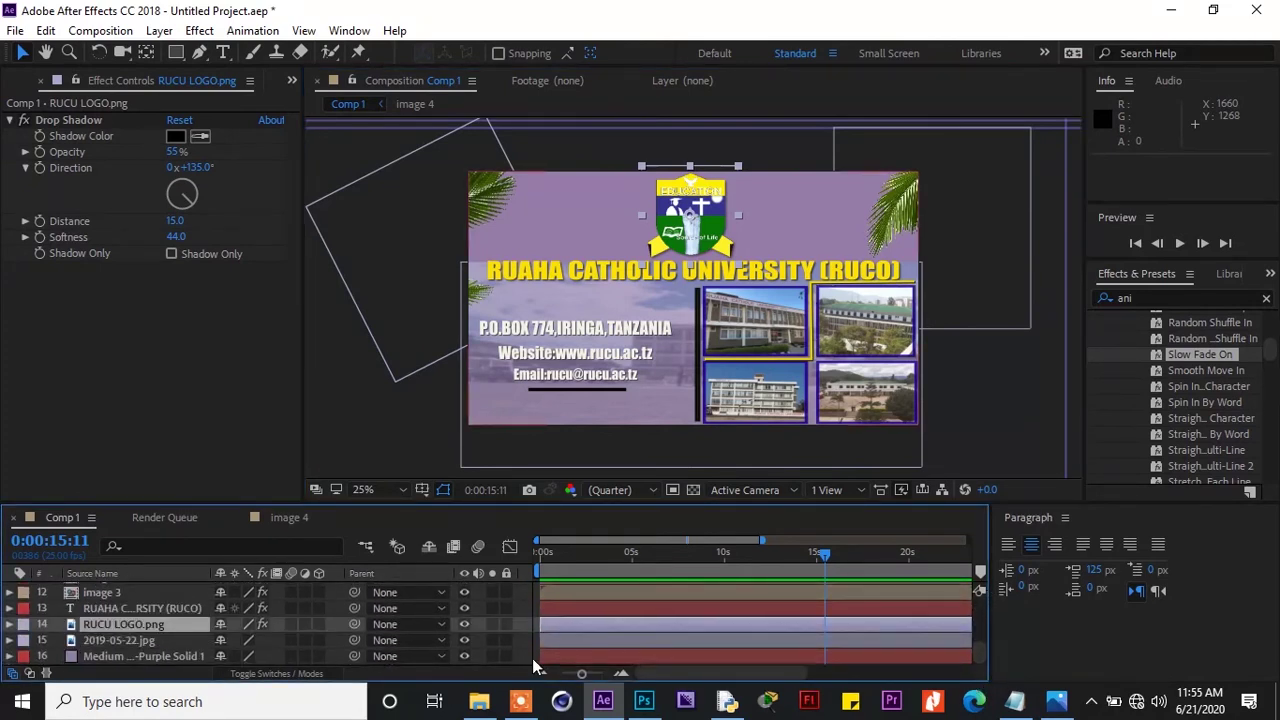
Move the logo's landing Position keyframe from 0:22 to about 1:12
{"action": "key", "text": "p"}
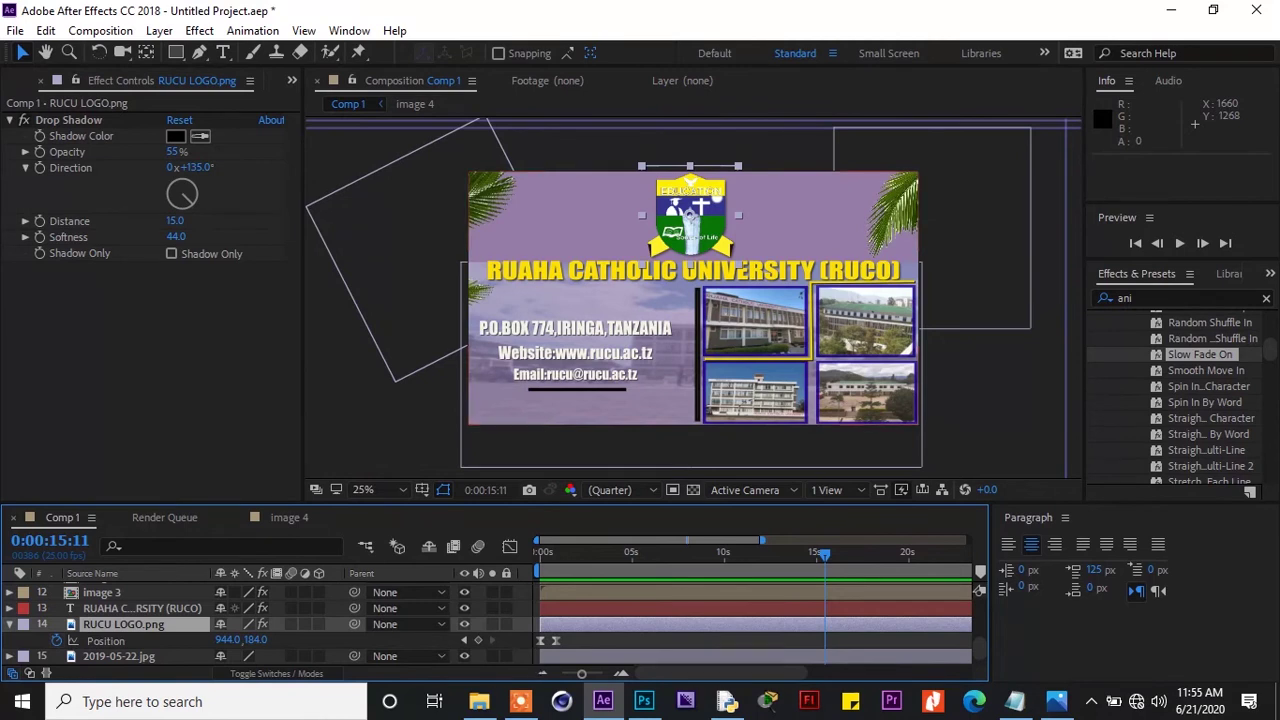
{"action": "left_click_drag", "start_coordinate": [581, 673], "coordinate": [545, 680]}
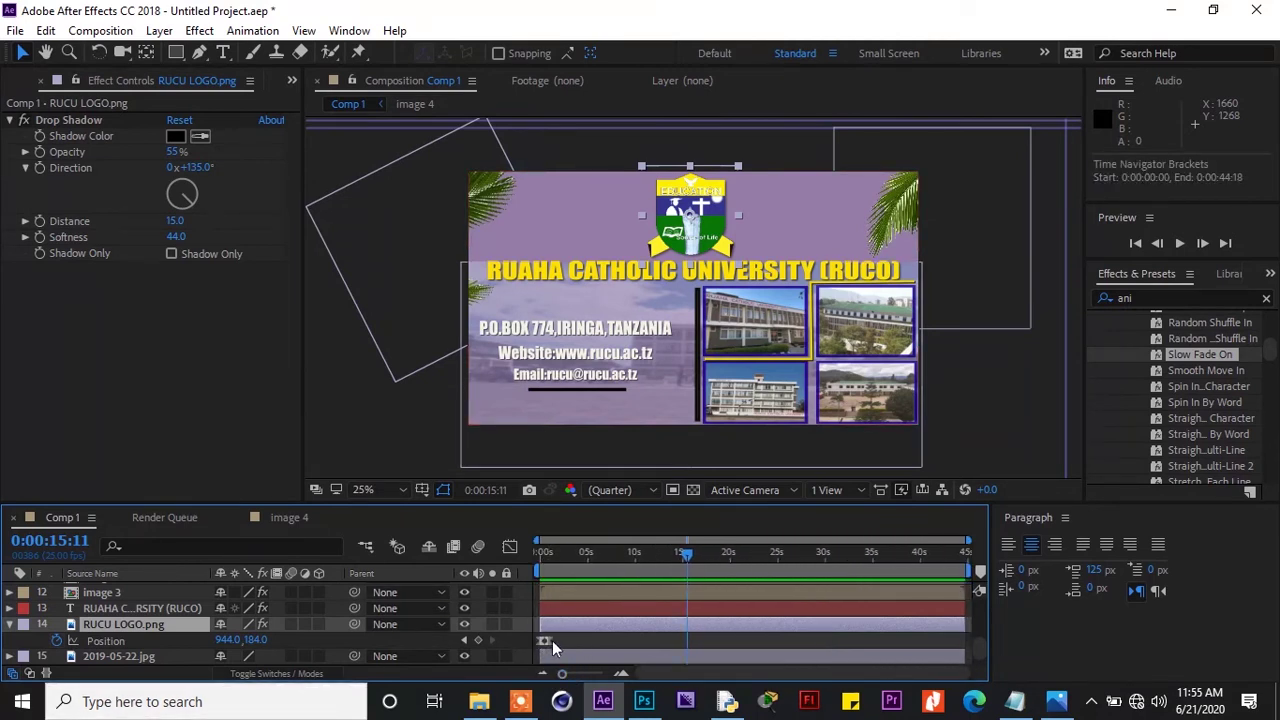
{"action": "left_click_drag", "start_coordinate": [687, 554], "coordinate": [558, 569]}
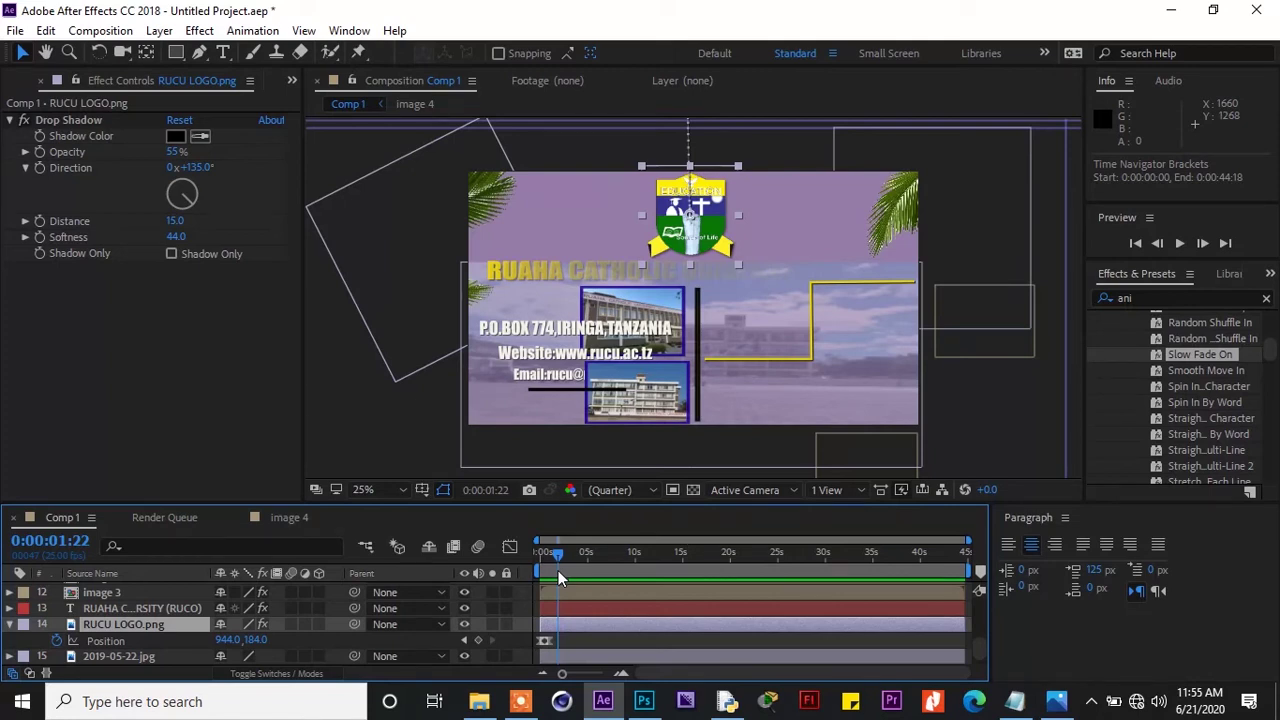
{"action": "left_click_drag", "start_coordinate": [558, 570], "coordinate": [560, 571]}
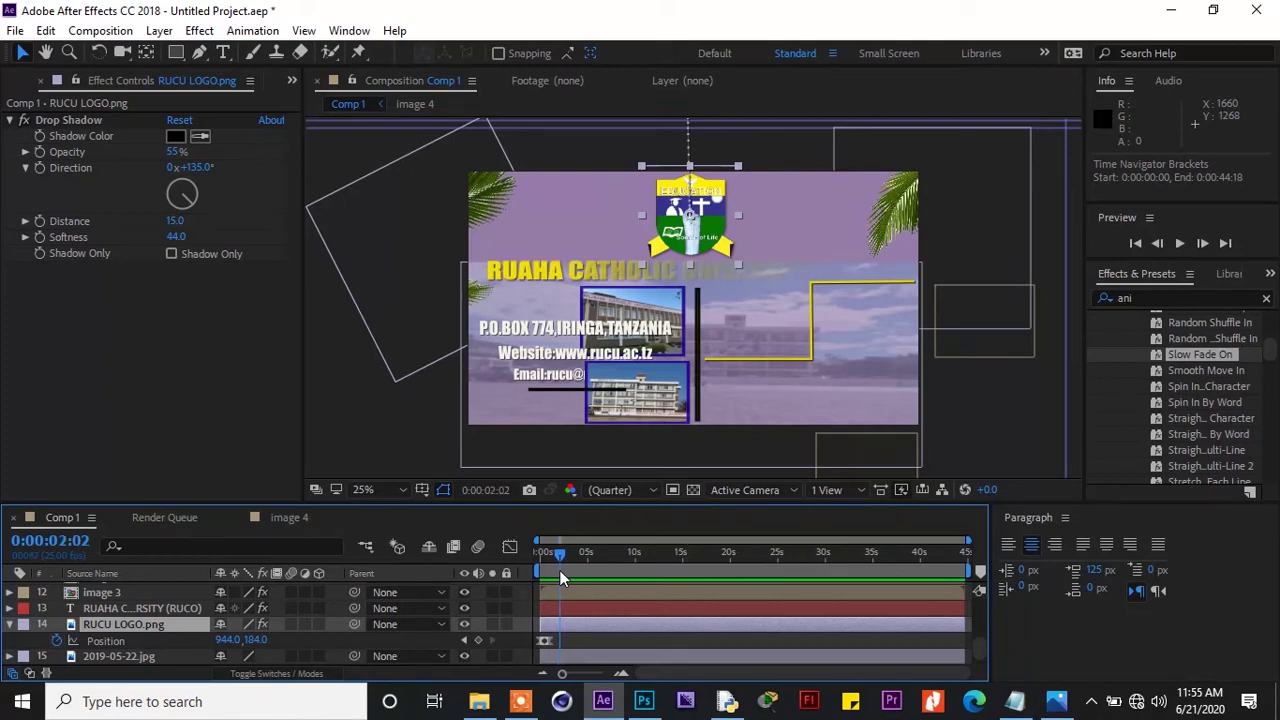
{"action": "left_click", "coordinate": [547, 640]}
{"action": "left_click_drag", "start_coordinate": [549, 645], "coordinate": [562, 637]}
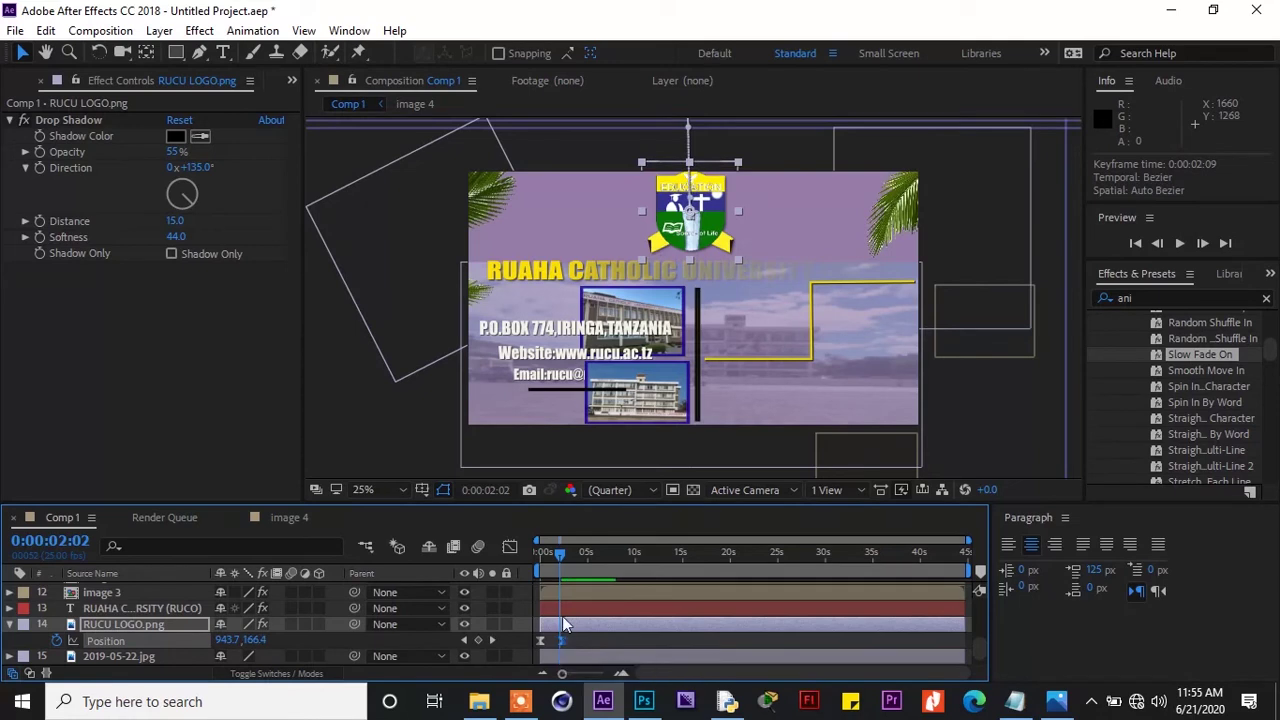
Scrub to check the logo dropping in from above the frame, then show its Scale
{"action": "left_click_drag", "start_coordinate": [565, 561], "coordinate": [550, 553]}
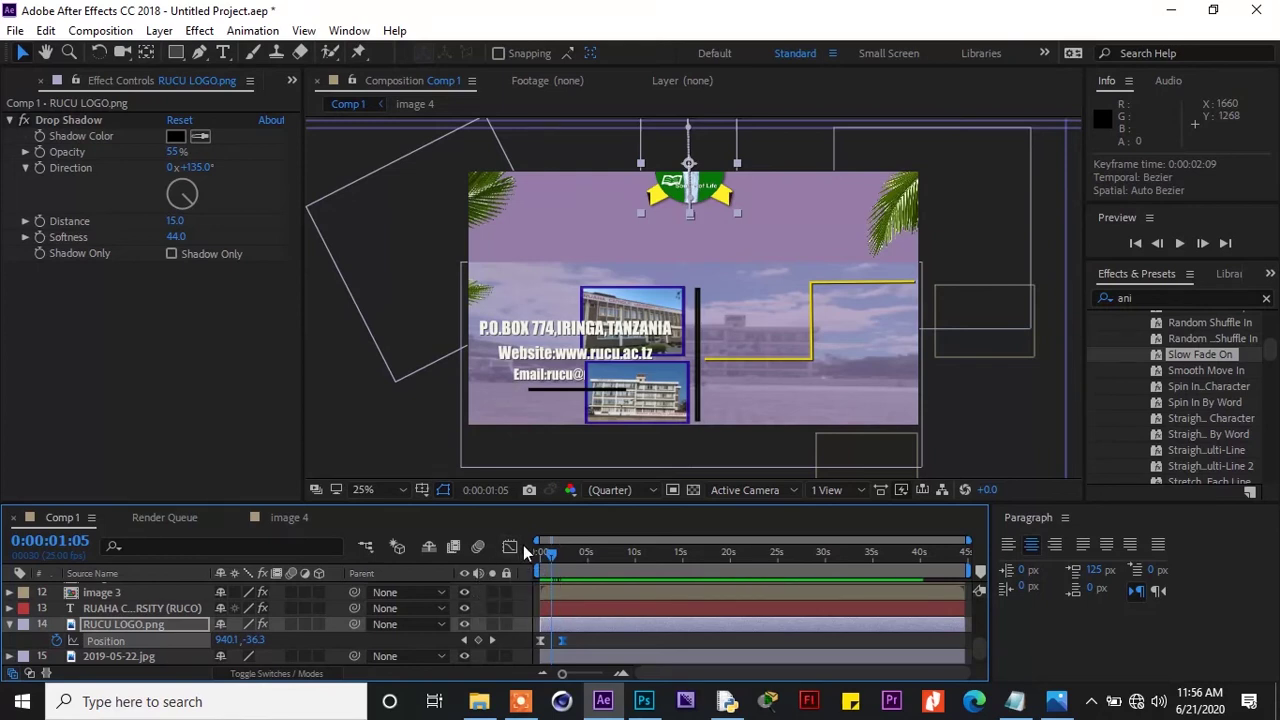
{"action": "left_click_drag", "start_coordinate": [551, 552], "coordinate": [544, 552]}
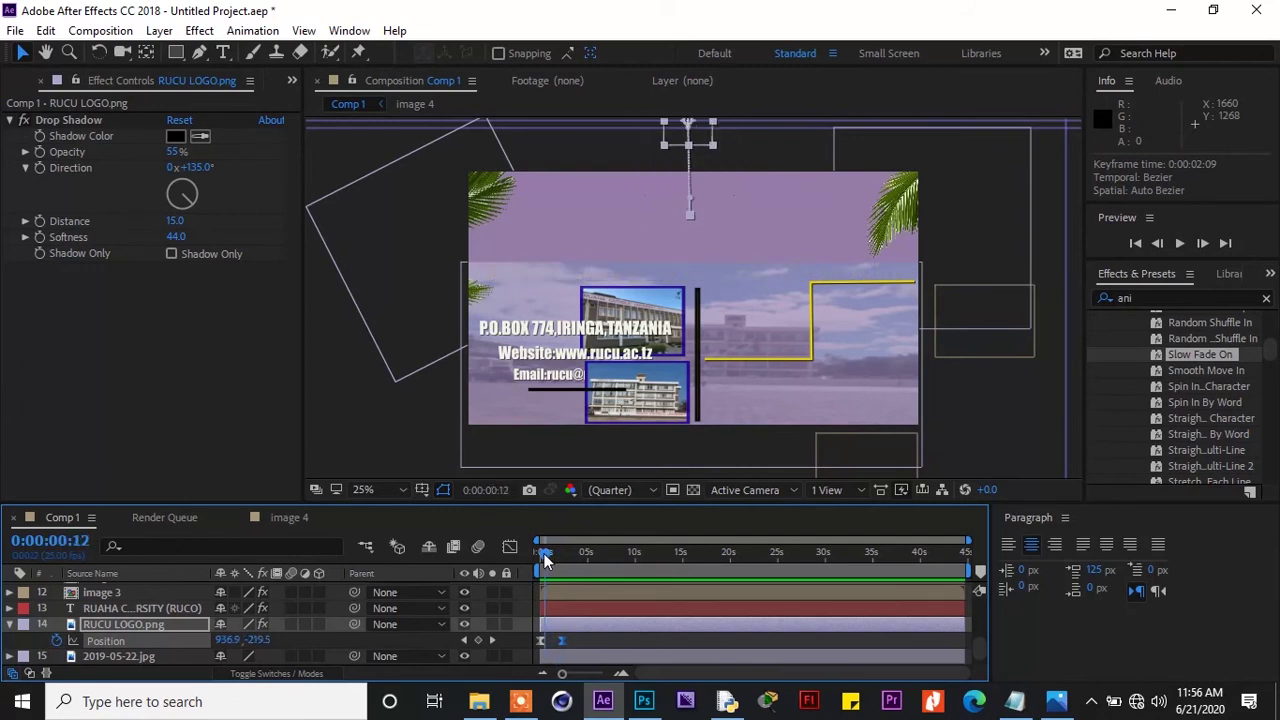
{"action": "key", "text": "s"}
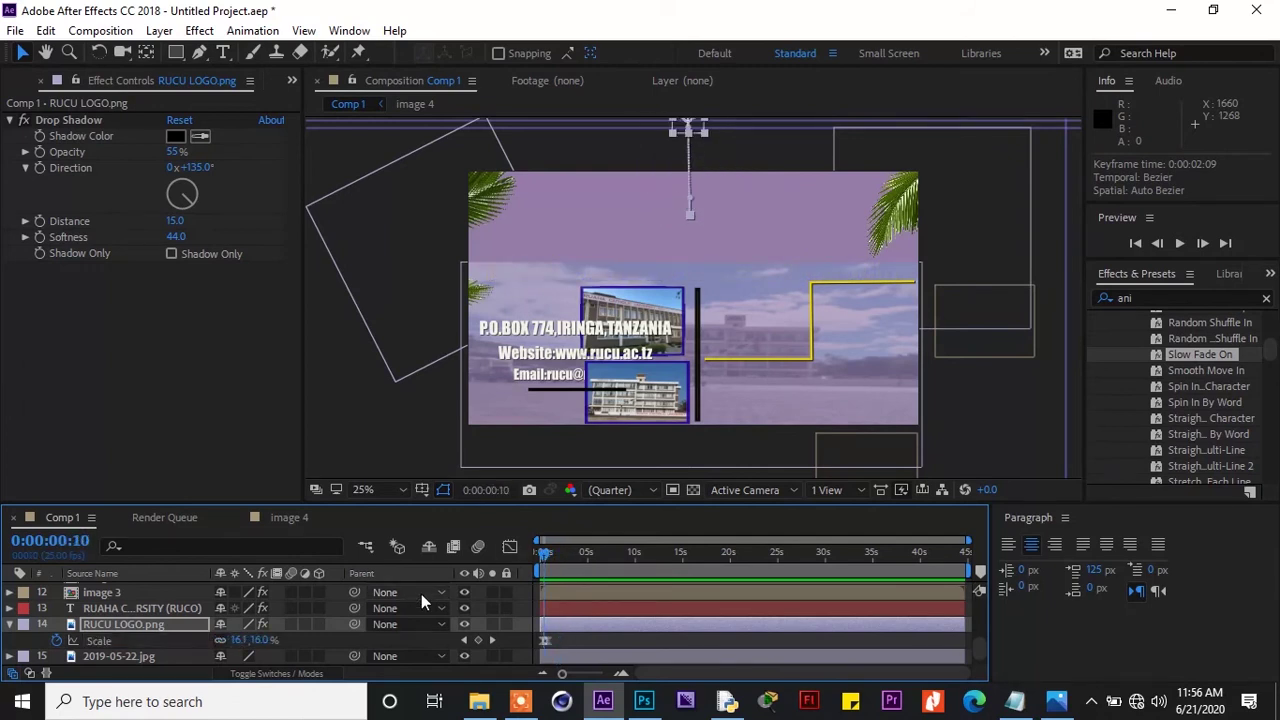
Move the logo's Scale keyframe to 1:16, return to 1:00 and play the preview
{"action": "left_click_drag", "start_coordinate": [548, 640], "coordinate": [557, 645]}
{"action": "left_click_drag", "start_coordinate": [546, 557], "coordinate": [555, 556]}
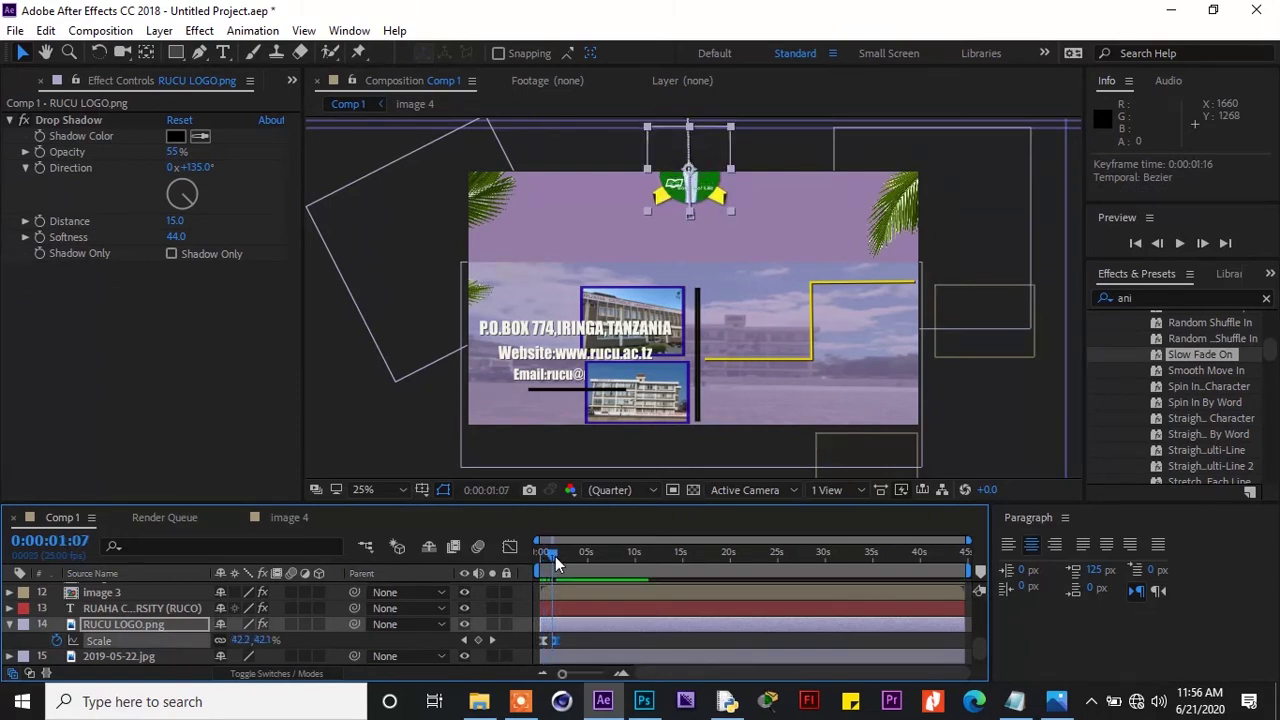
{"action": "left_click", "coordinate": [568, 638]}
{"action": "left_click", "coordinate": [556, 641]}
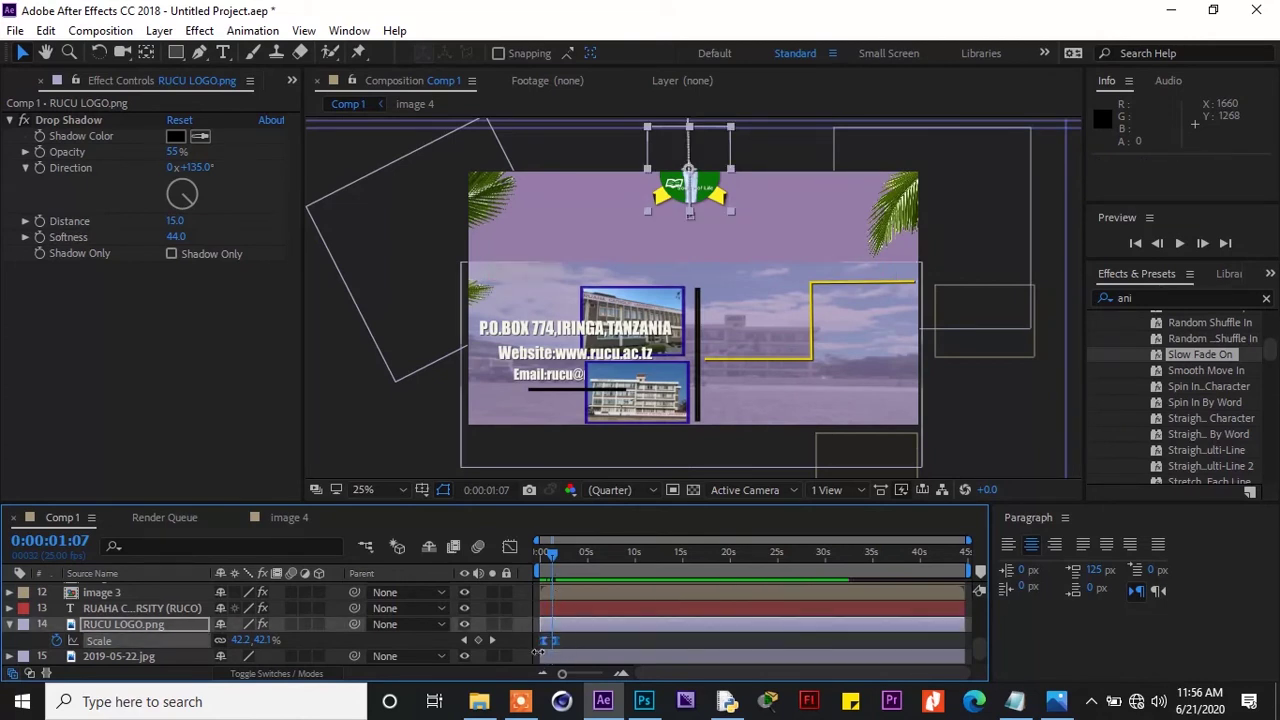
{"action": "left_click_drag", "start_coordinate": [557, 641], "coordinate": [564, 641]}
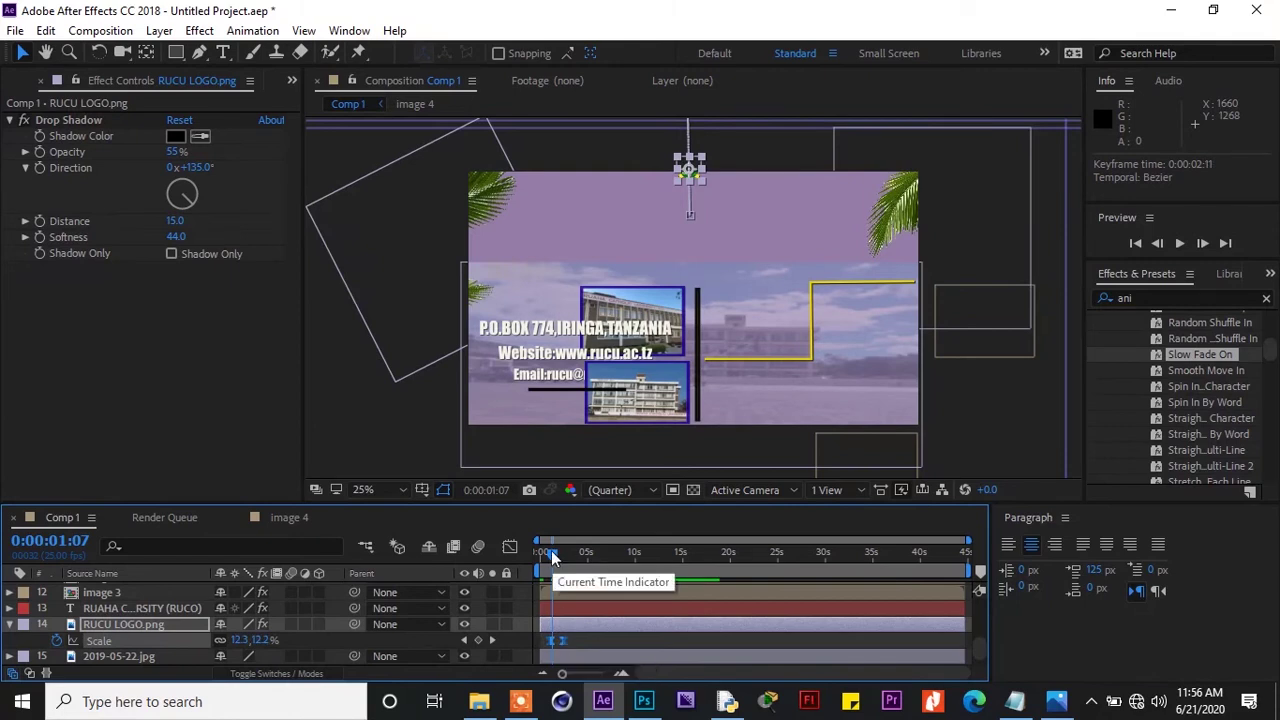
{"action": "left_click_drag", "start_coordinate": [551, 550], "coordinate": [532, 556]}
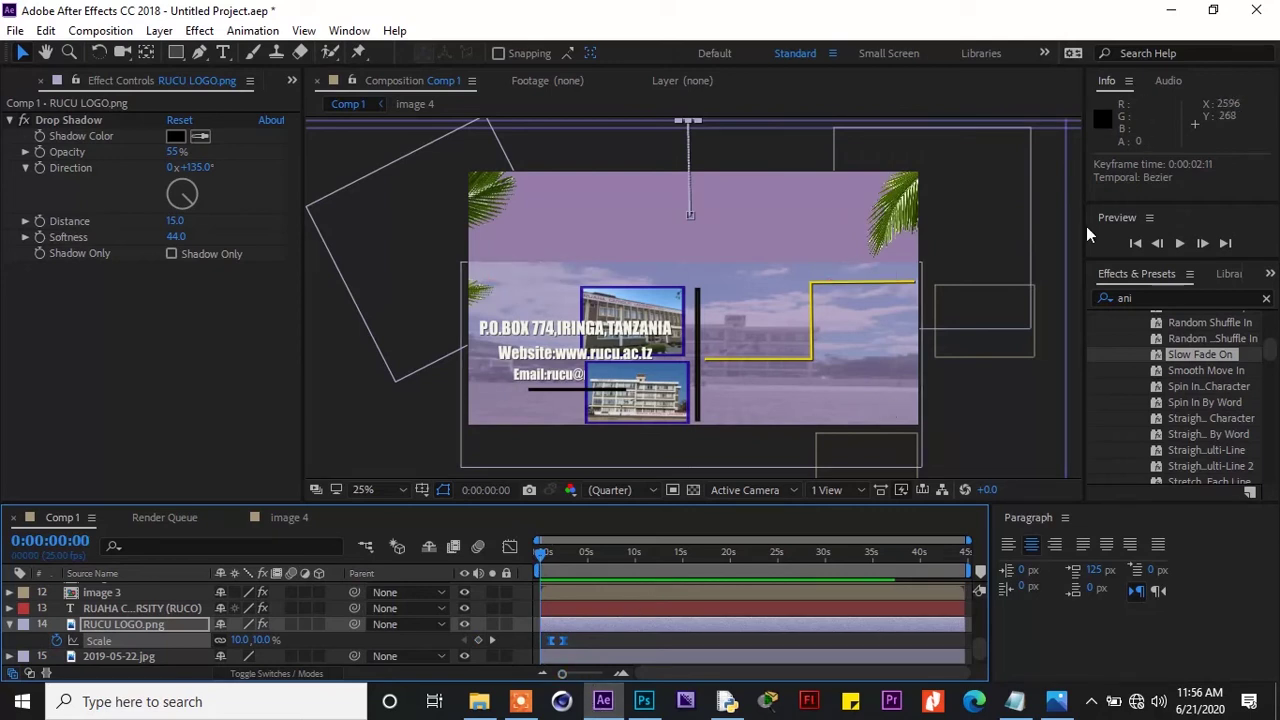
{"action": "left_click", "coordinate": [1182, 244]}
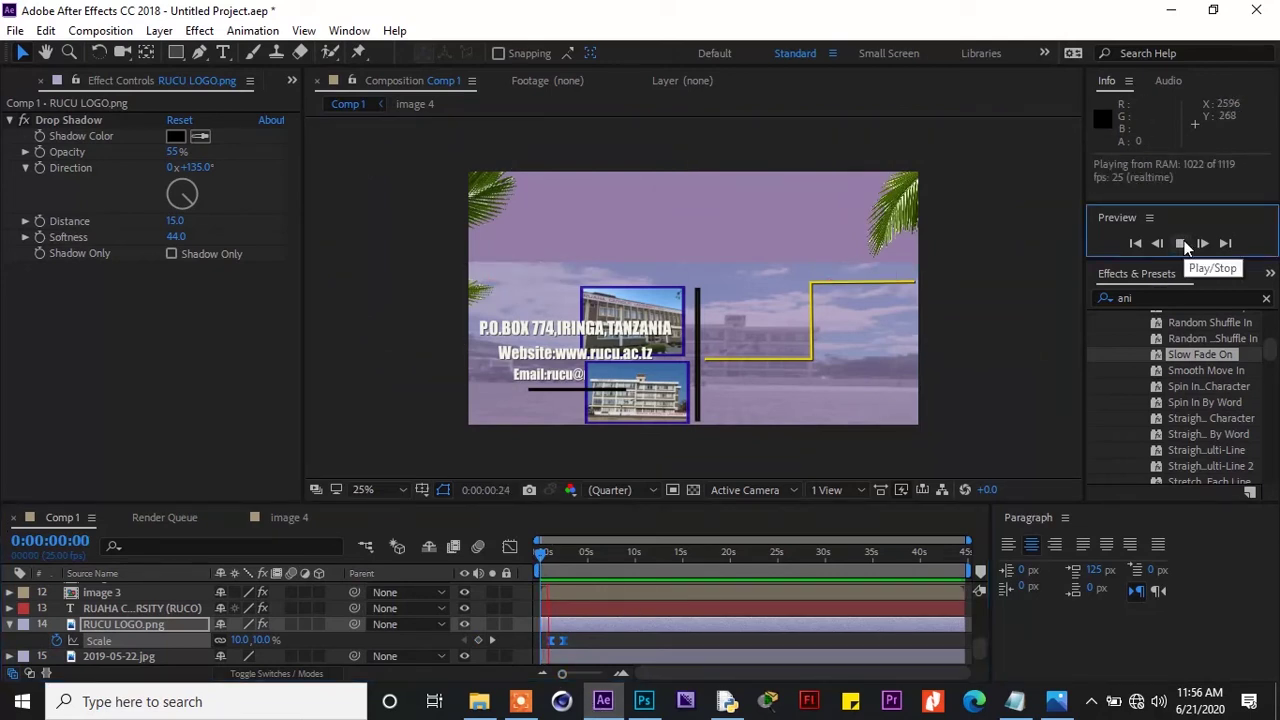
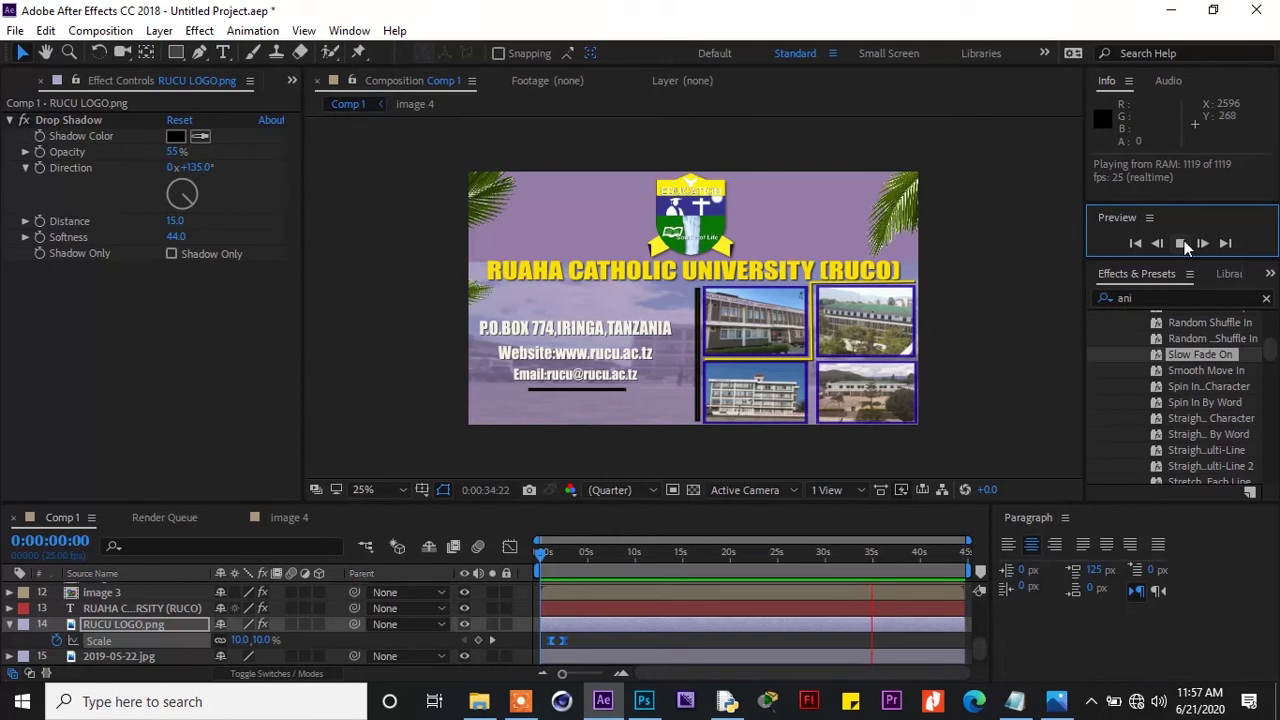
Stop the preview and nudge Shape Layer 3's anchor point with the Pan Behind tool
{"action": "left_click", "coordinate": [1182, 244]}
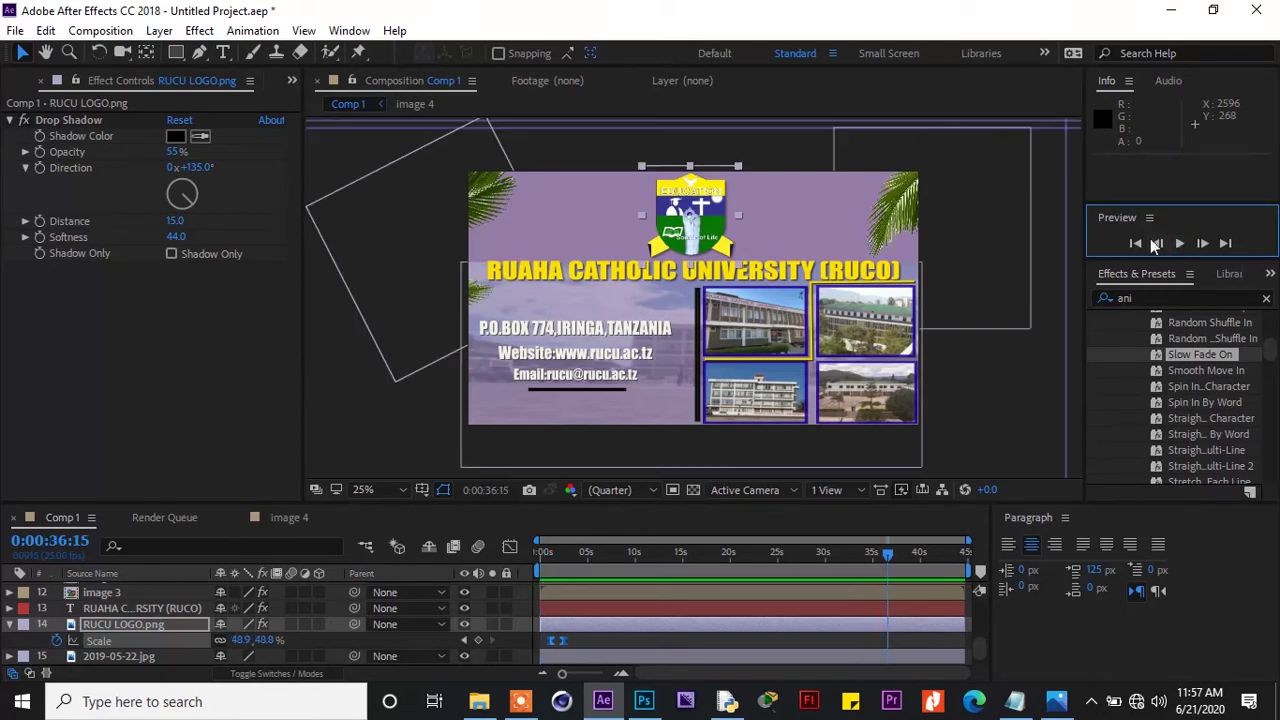
{"action": "left_click", "coordinate": [913, 284]}
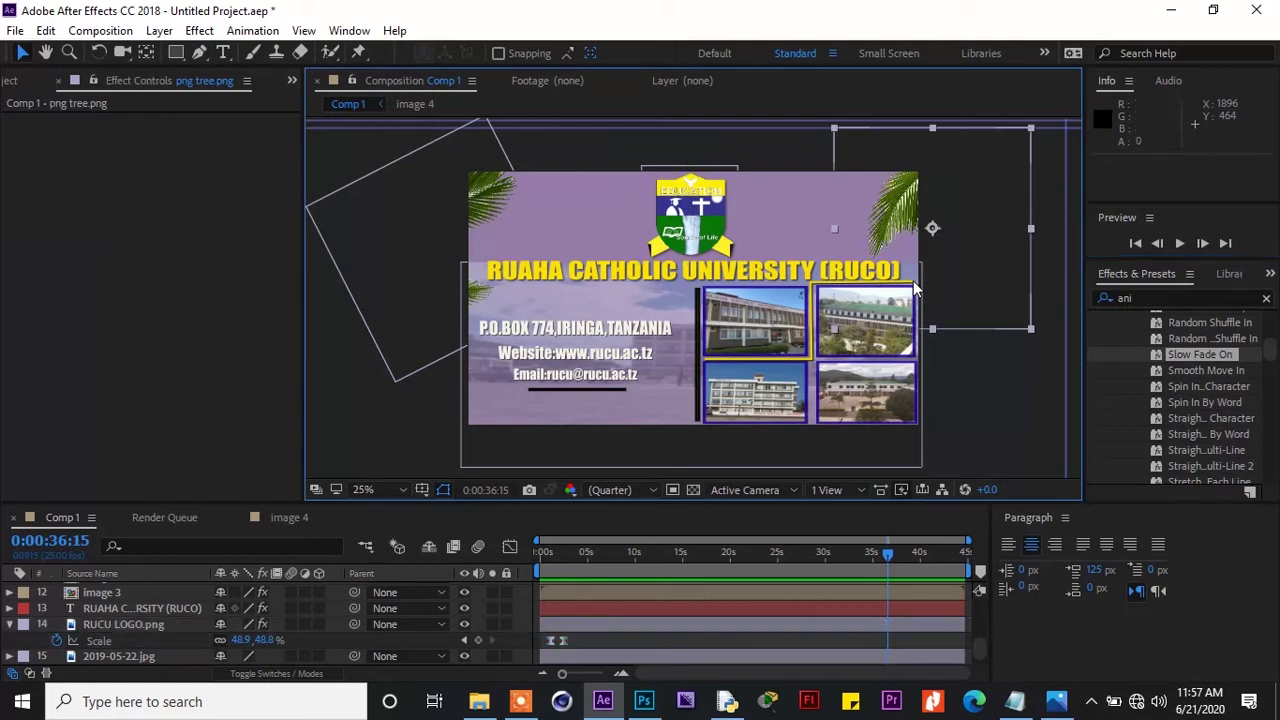
{"action": "left_click", "coordinate": [812, 366]}
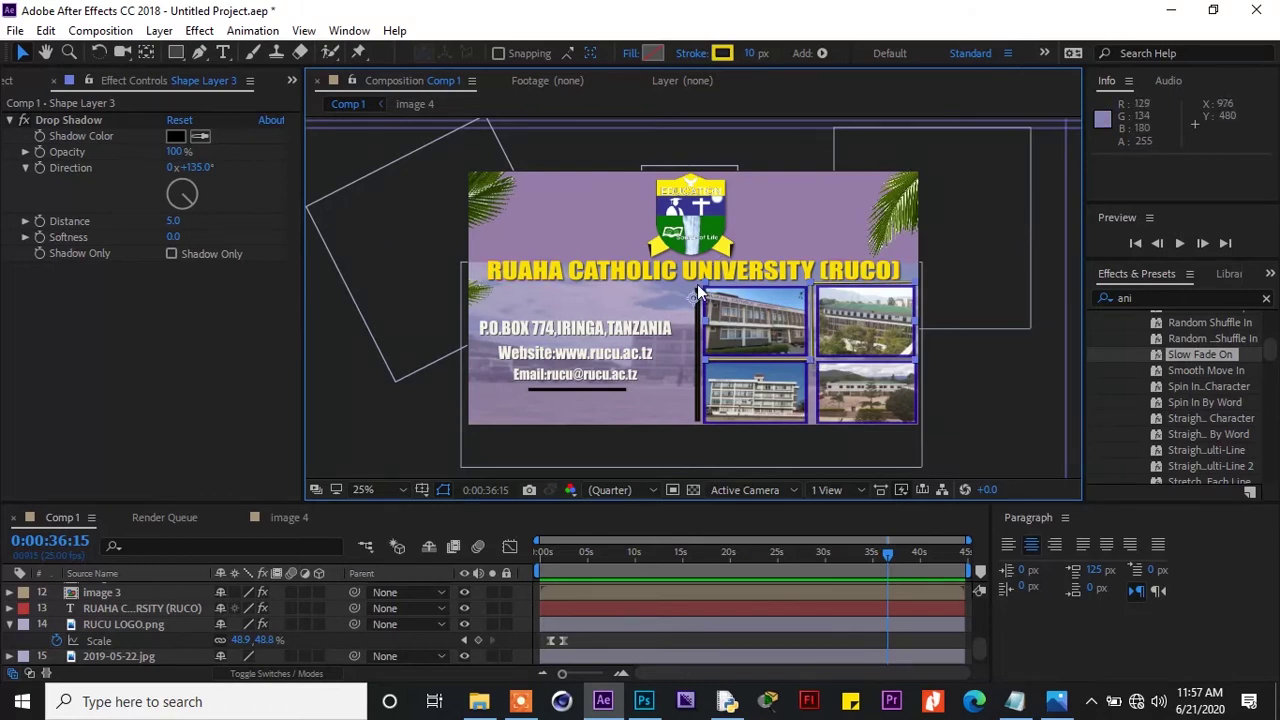
{"action": "left_click", "coordinate": [146, 52]}
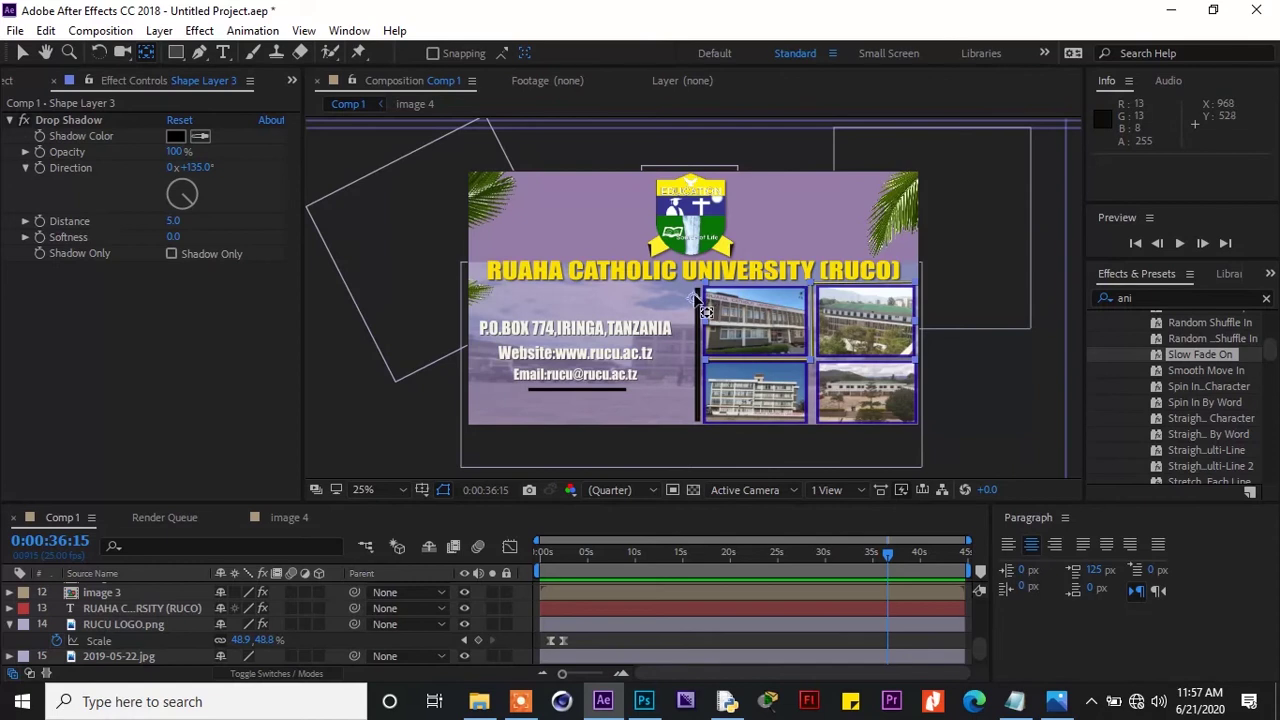
{"action": "left_click_drag", "start_coordinate": [764, 298], "coordinate": [912, 287]}
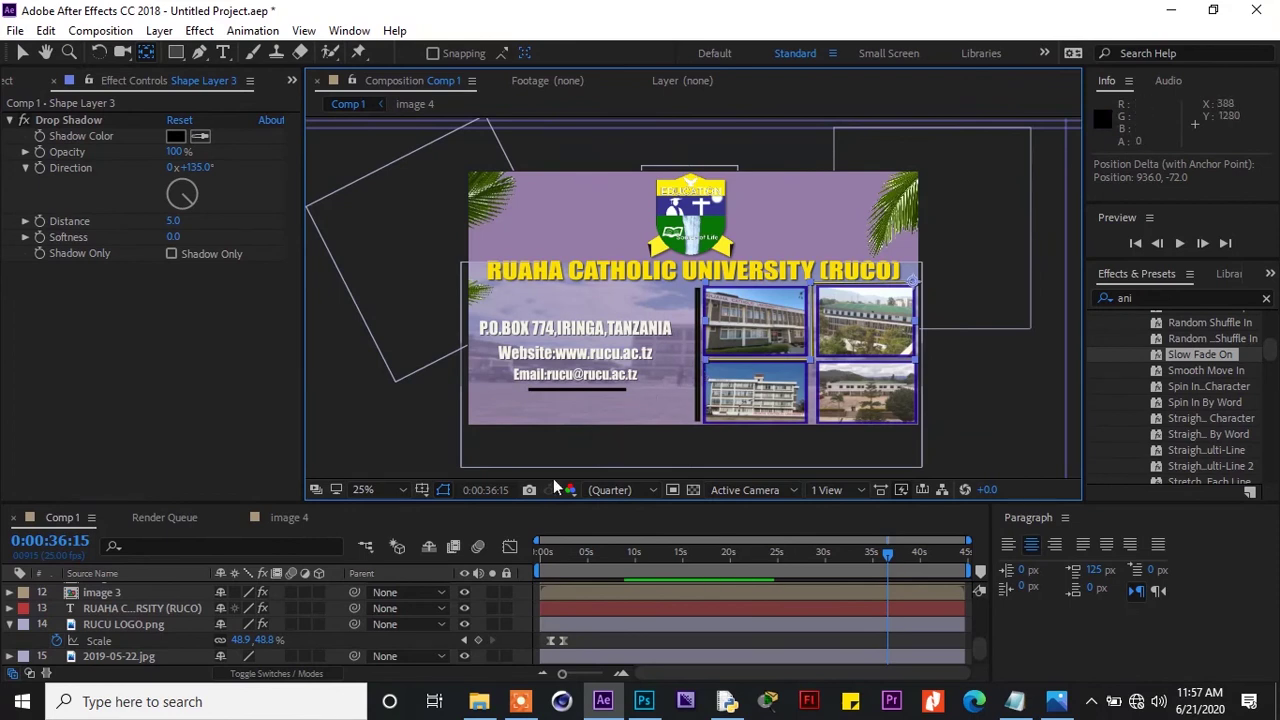
Scrub back through the early frames of the photo animation
{"action": "left_click", "coordinate": [584, 553]}
{"action": "left_click_drag", "start_coordinate": [584, 562], "coordinate": [623, 554]}
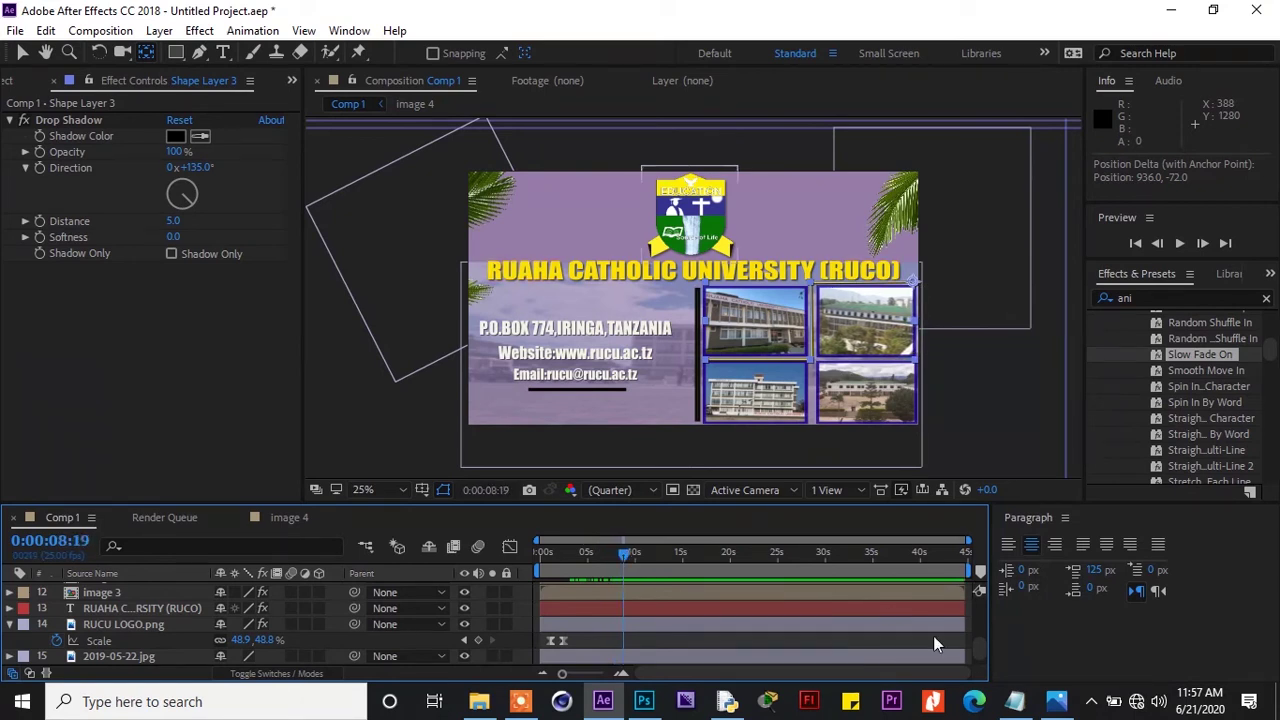
{"action": "scroll", "coordinate": [982, 657], "scroll_direction": "down", "scroll_amount": 1}
{"action": "left_click_drag", "start_coordinate": [986, 660], "coordinate": [988, 616]}
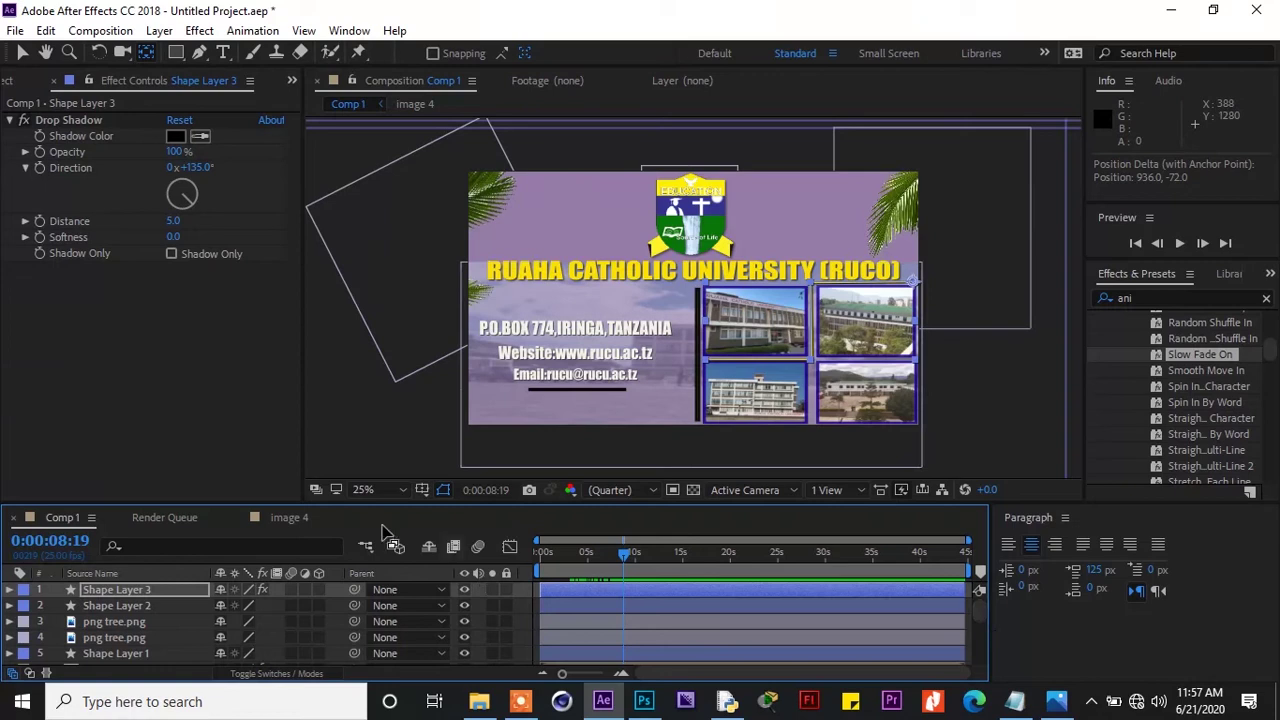
Add Trim Paths to Shape Layer 3 and expose its End property
{"action": "left_click", "coordinate": [10, 590]}
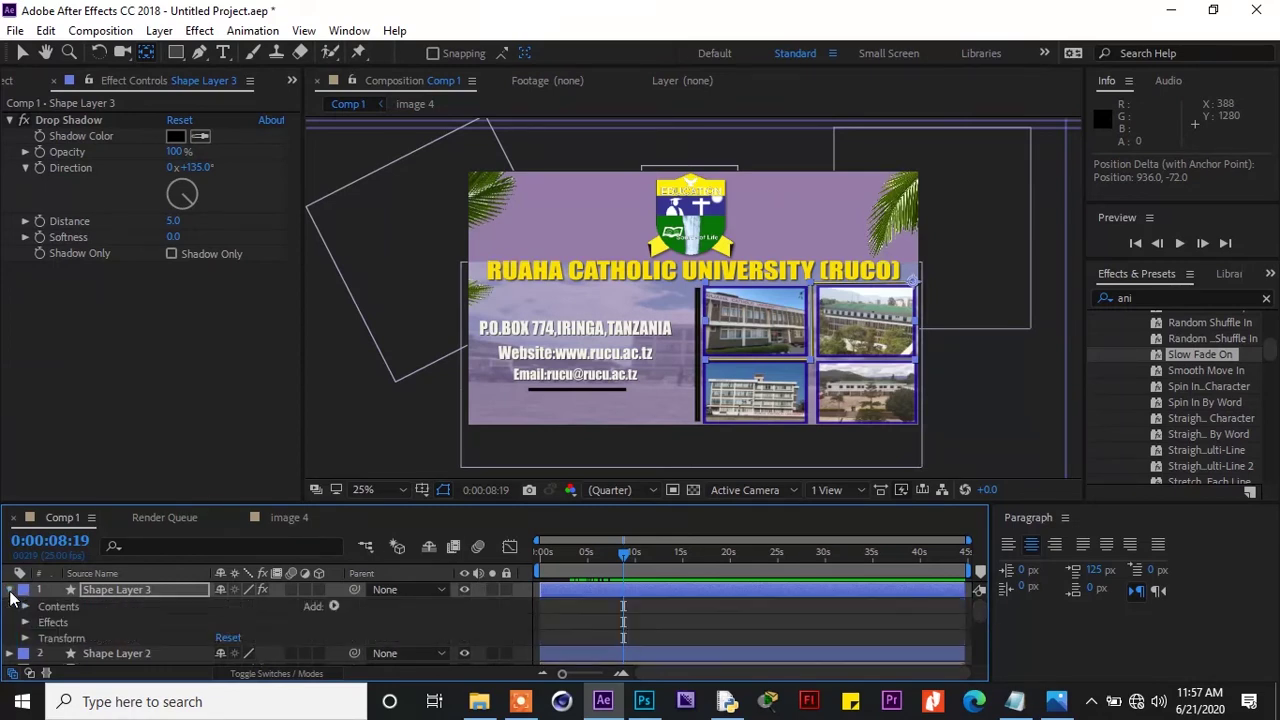
{"action": "left_click", "coordinate": [333, 607]}
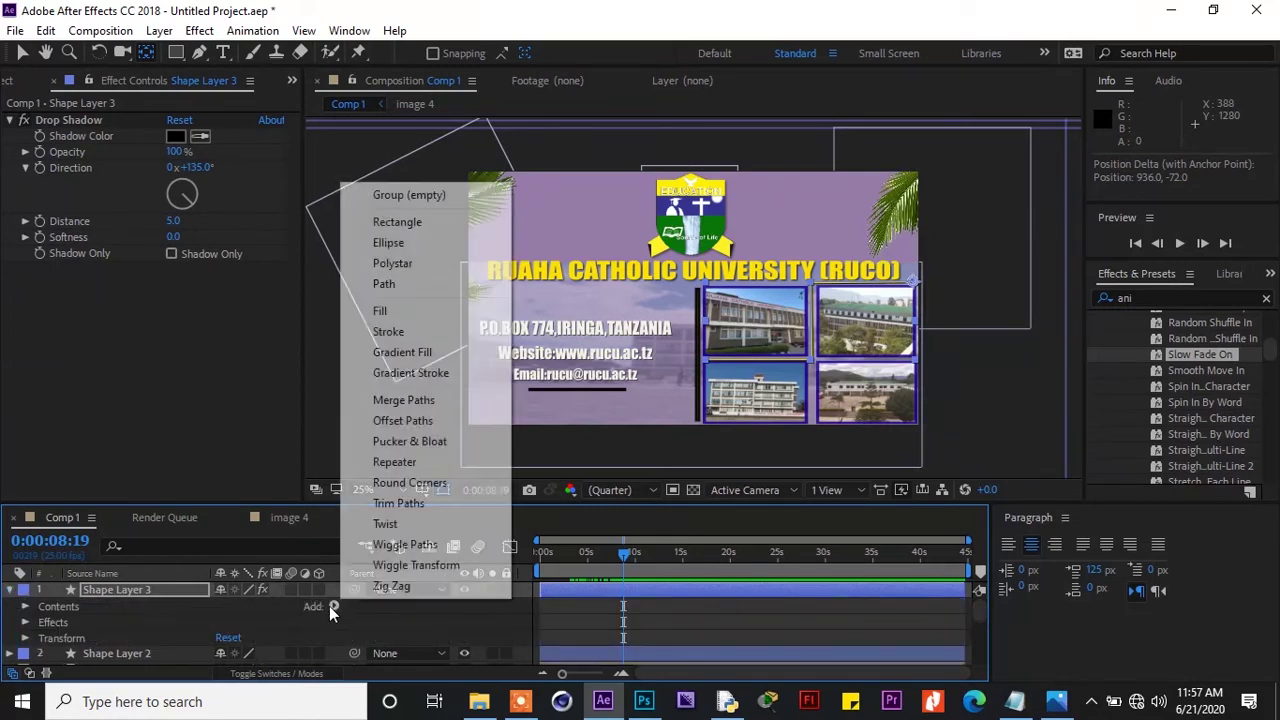
{"action": "left_click", "coordinate": [384, 508]}
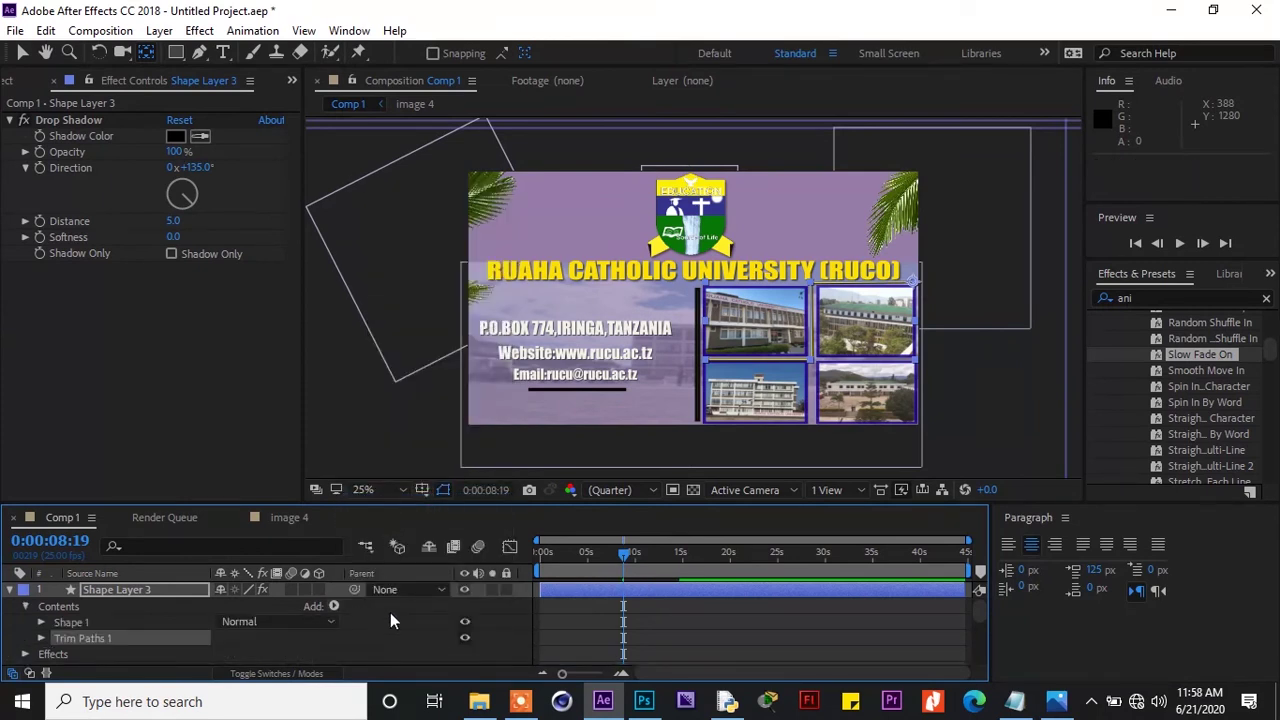
{"action": "left_click", "coordinate": [39, 638]}
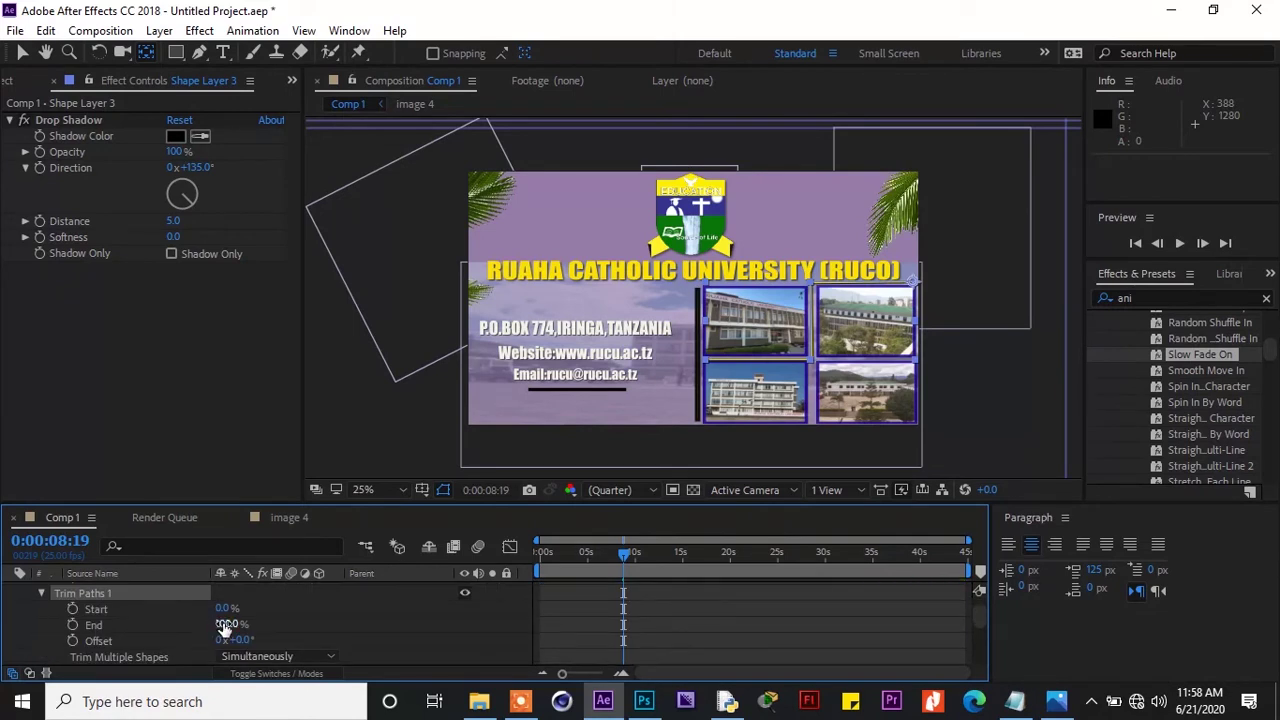
{"action": "left_click_drag", "start_coordinate": [222, 624], "coordinate": [226, 624]}
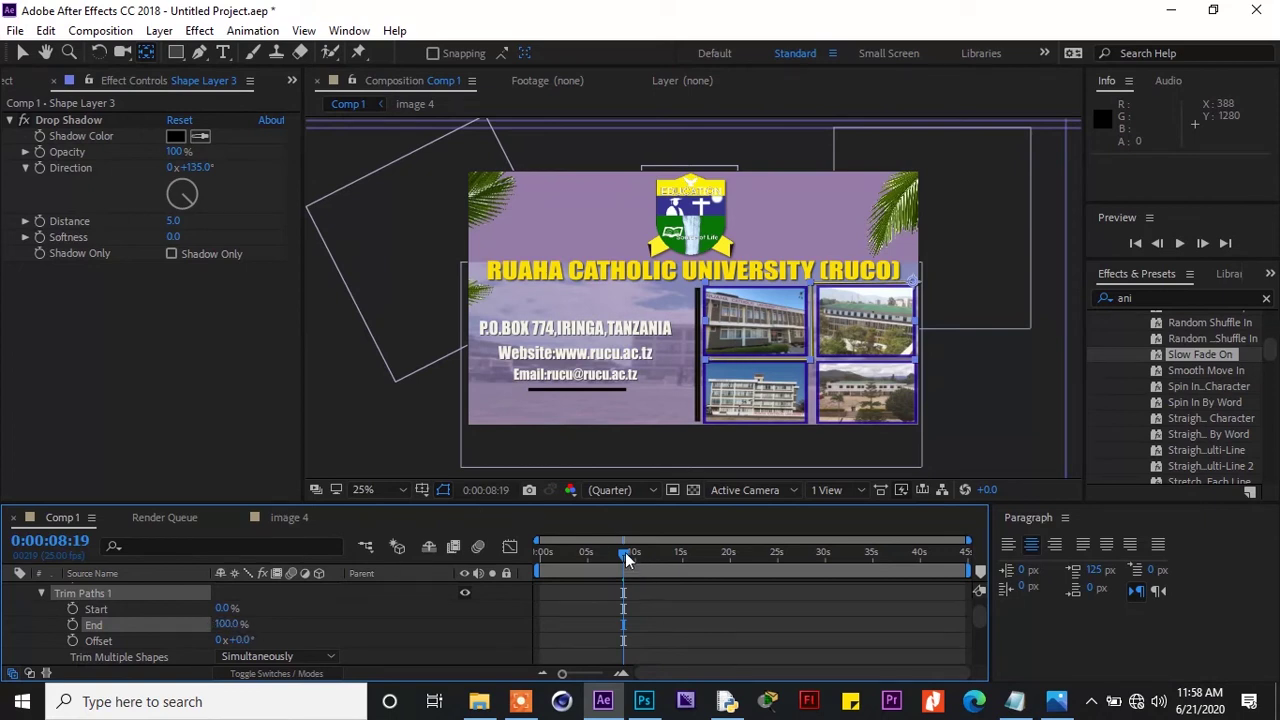
Keyframe End at 100% at 0:00:08:24 and 0% at 0:00:06:15, with easy ease
{"action": "left_click_drag", "start_coordinate": [628, 557], "coordinate": [633, 565]}
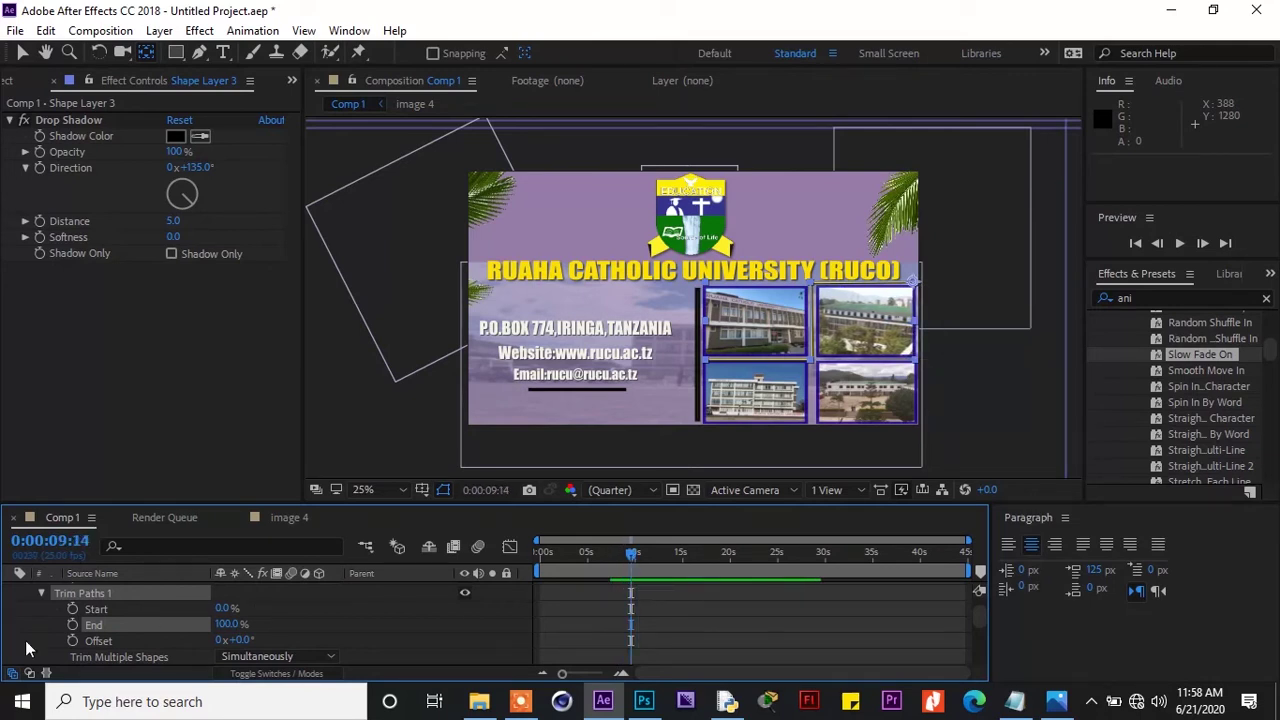
{"action": "left_click", "coordinate": [72, 624]}
{"action": "left_click_drag", "start_coordinate": [633, 557], "coordinate": [606, 555]}
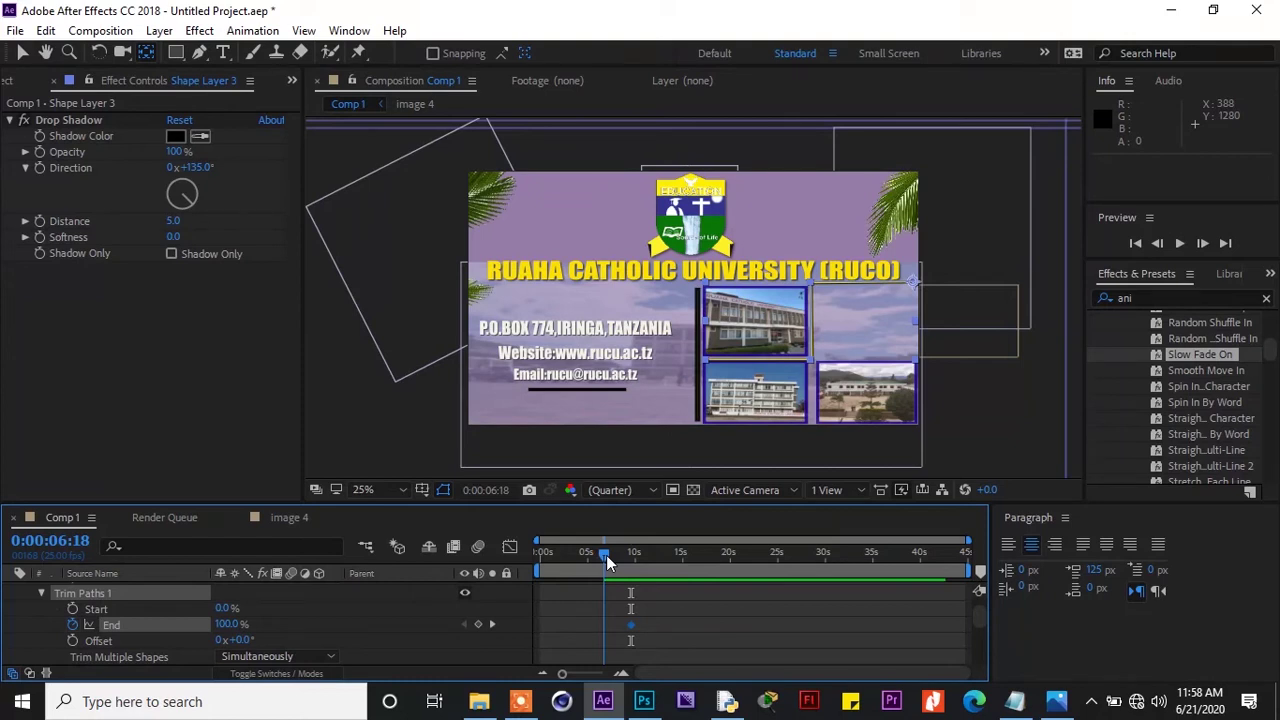
{"action": "left_click_drag", "start_coordinate": [606, 555], "coordinate": [601, 555]}
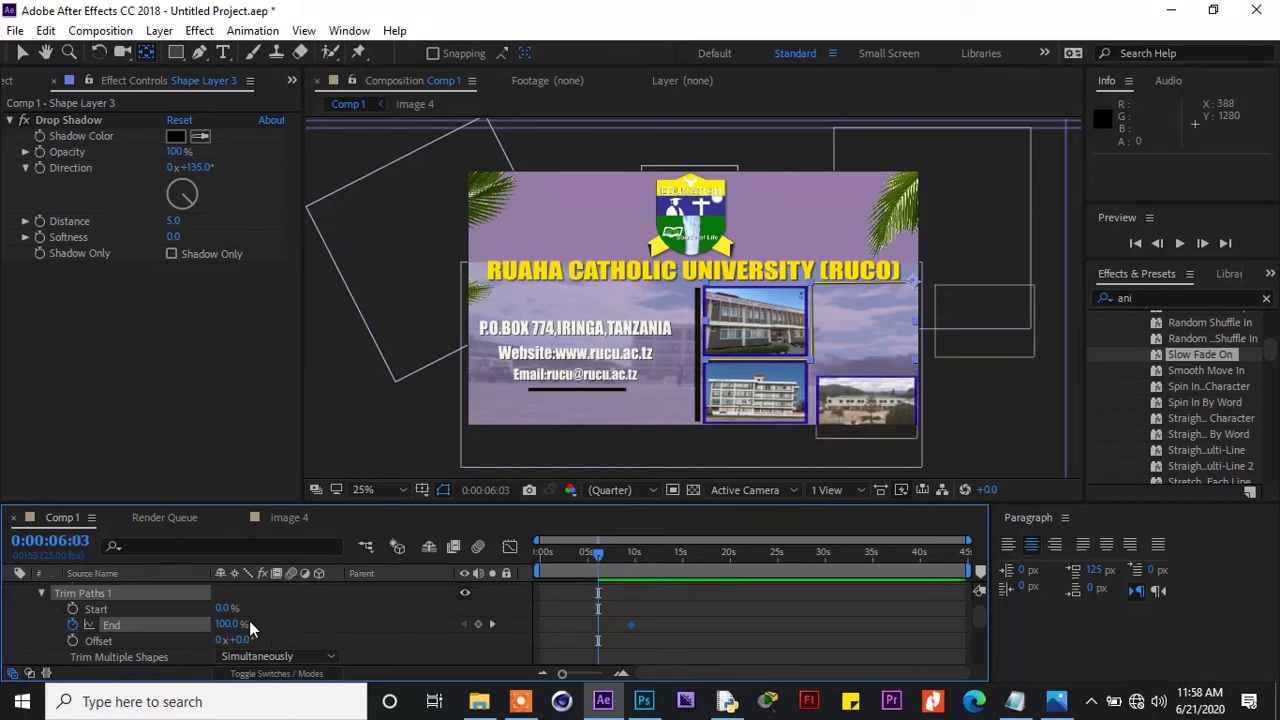
{"action": "left_click_drag", "start_coordinate": [224, 624], "coordinate": [126, 623]}
{"action": "left_click_drag", "start_coordinate": [644, 621], "coordinate": [588, 644]}
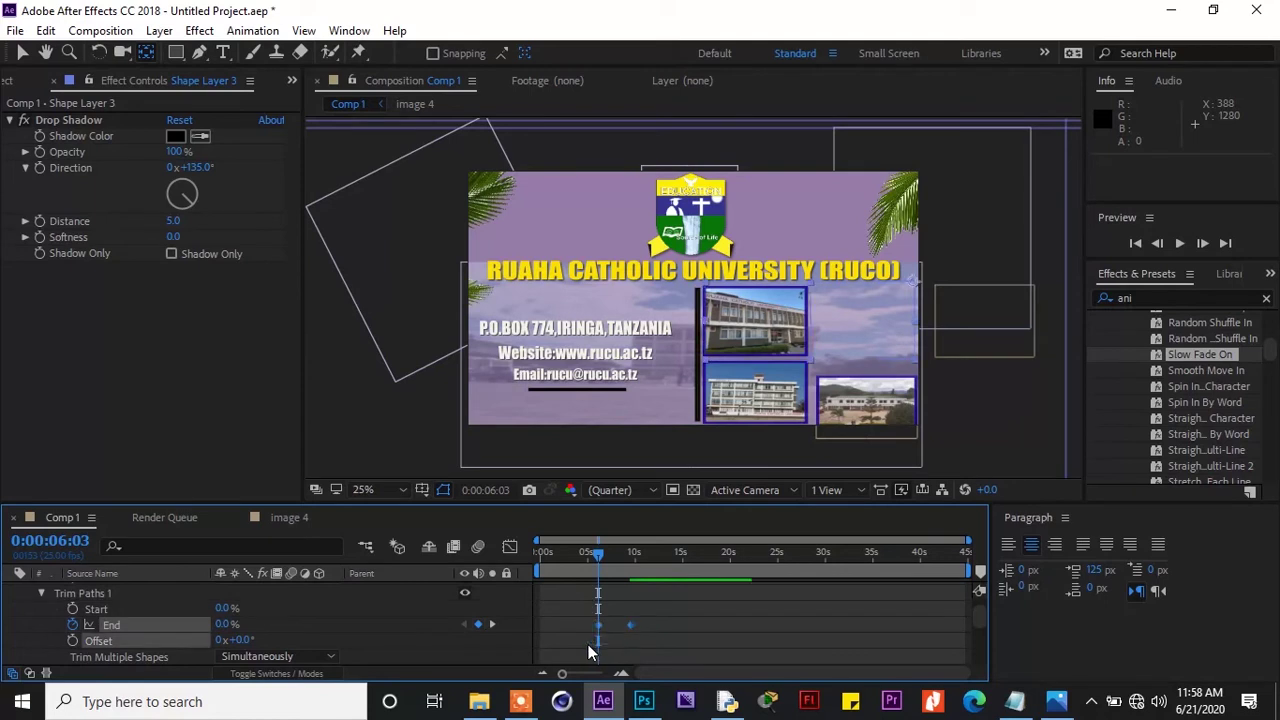
{"action": "key", "text": "F9"}
Collapse Shape Layer 3's properties and return to the composition start
{"action": "left_click", "coordinate": [41, 595]}
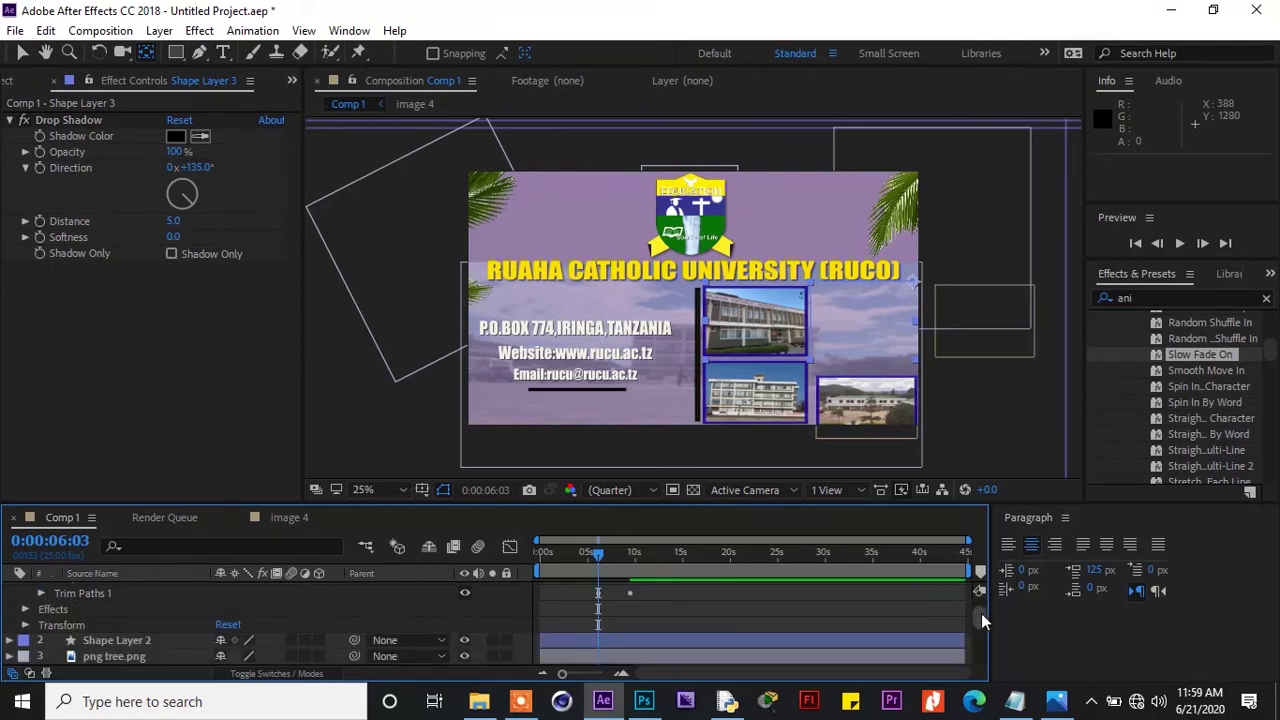
{"action": "left_click_drag", "start_coordinate": [981, 613], "coordinate": [980, 596]}
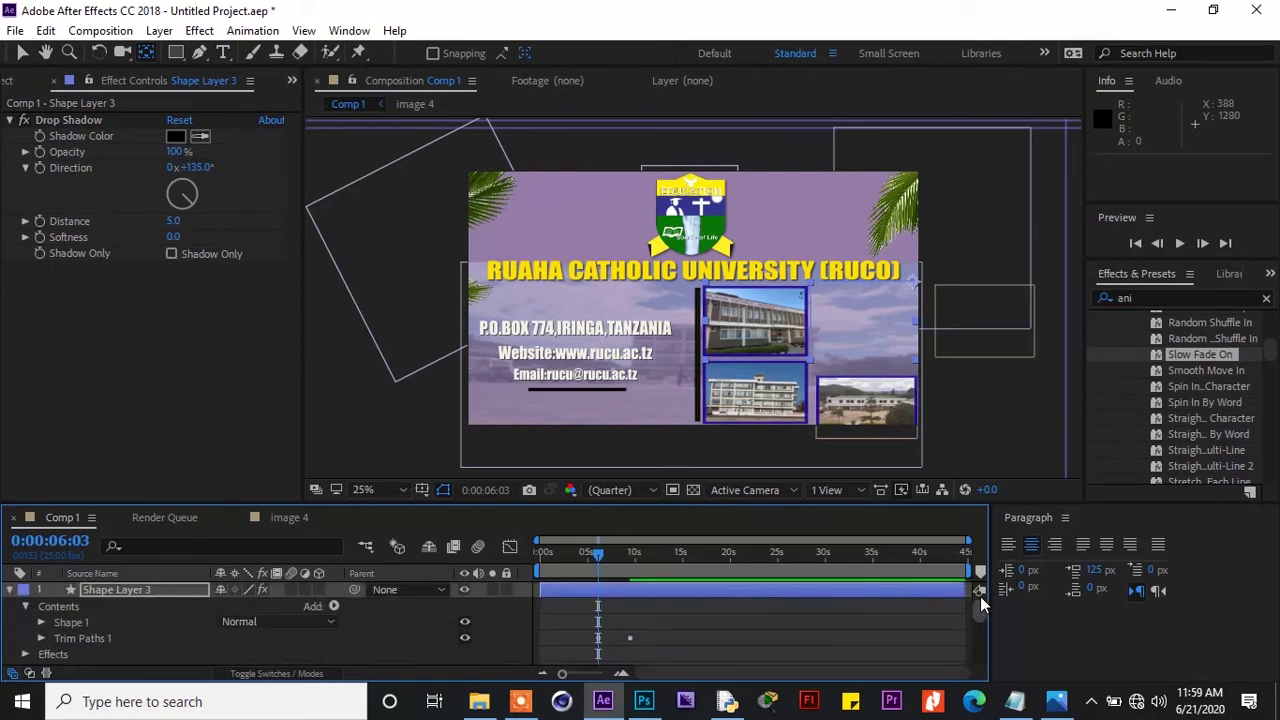
{"action": "left_click", "coordinate": [8, 591]}
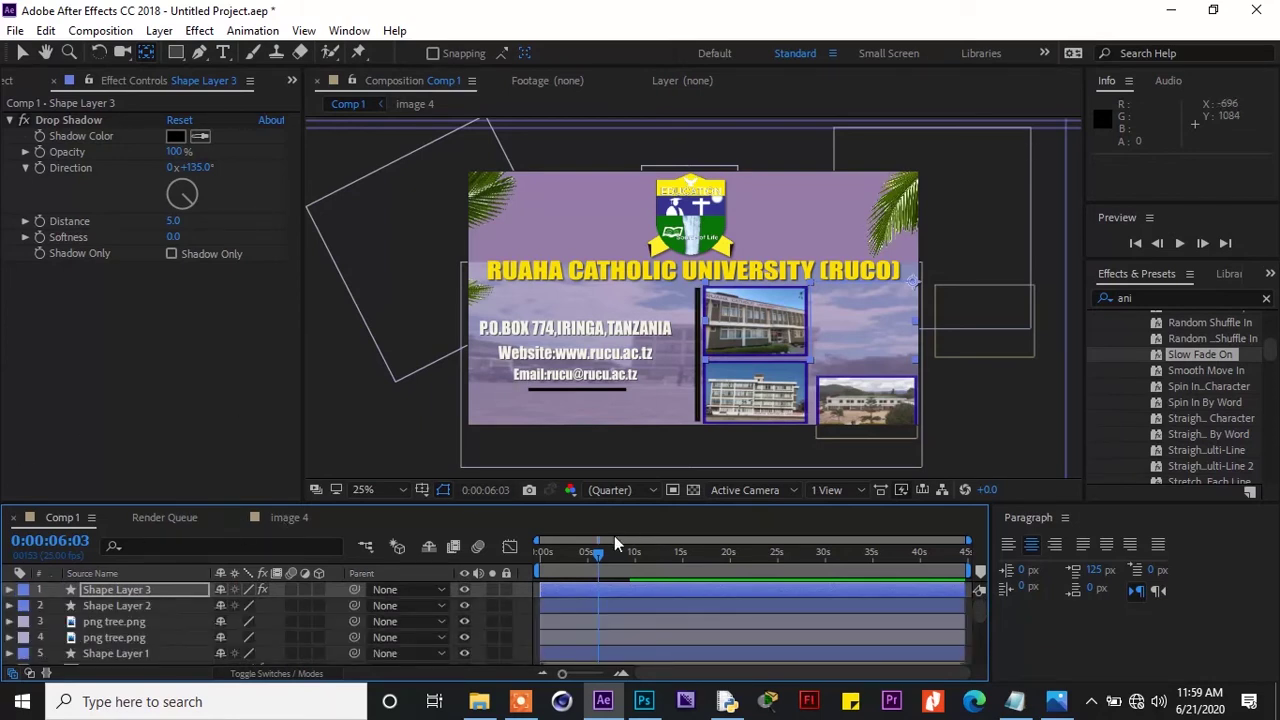
{"action": "left_click_drag", "start_coordinate": [599, 550], "coordinate": [537, 553]}
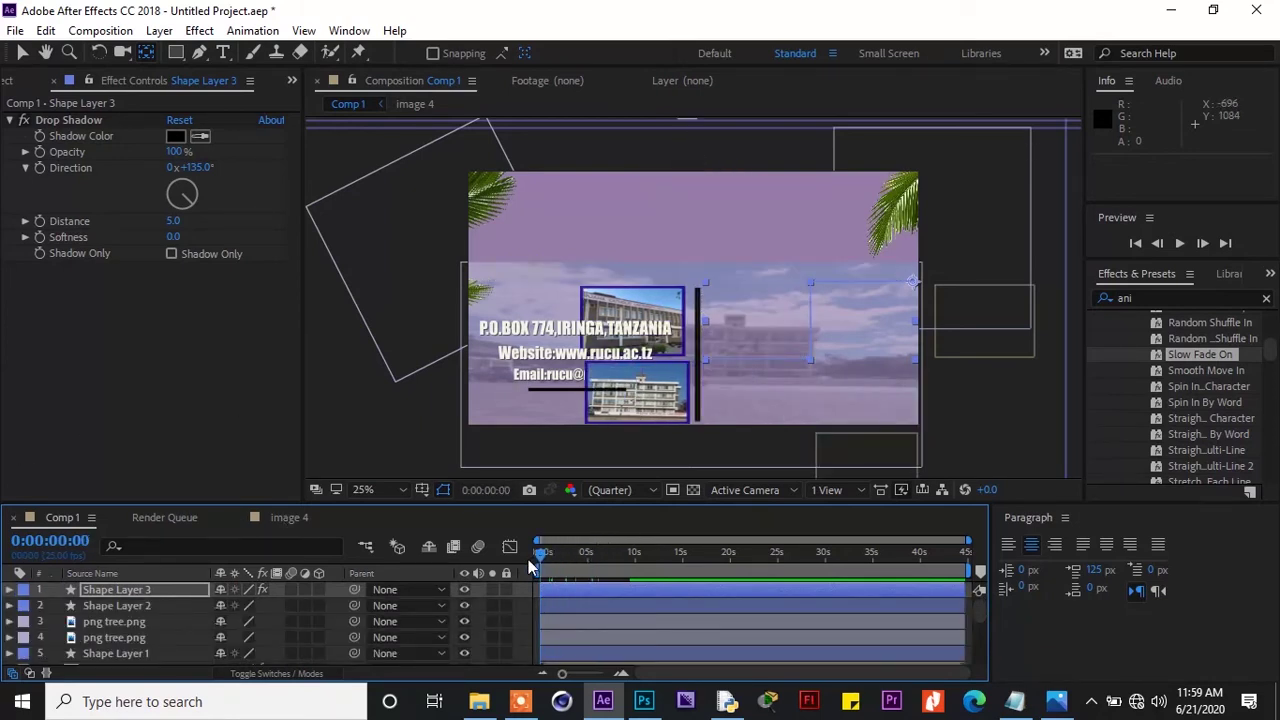
{"action": "left_click", "coordinate": [1177, 244]}
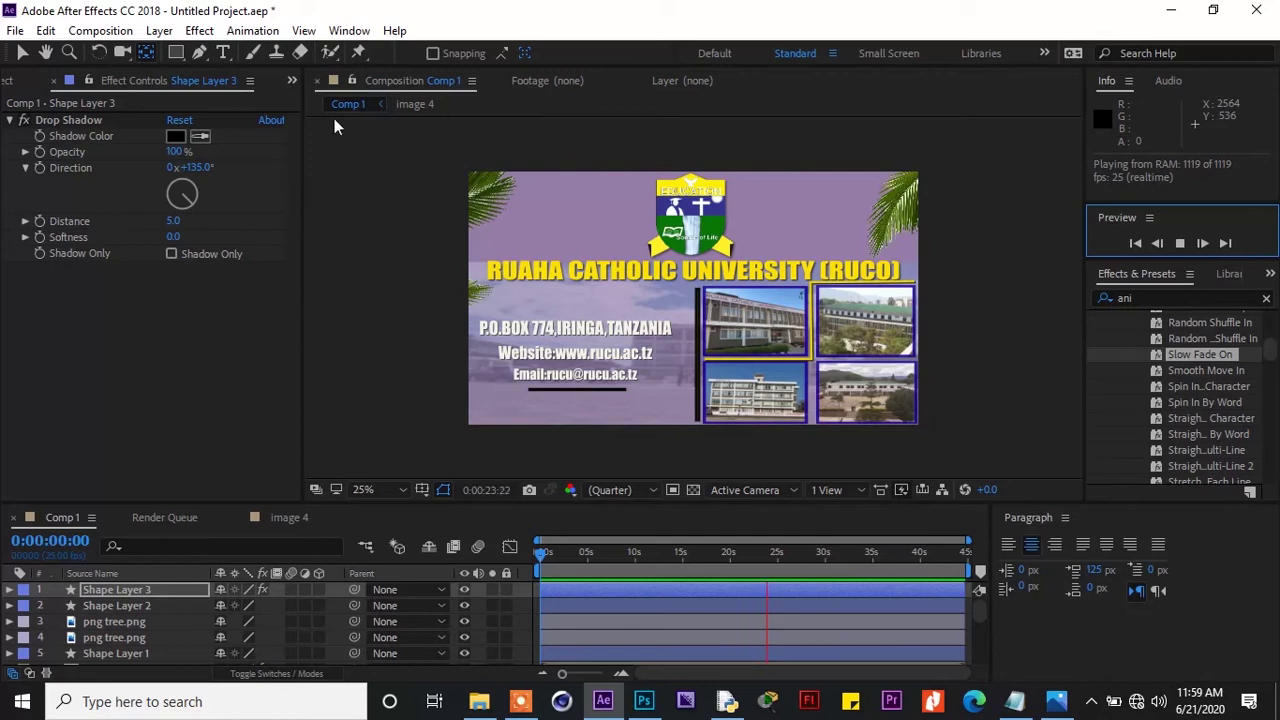
{"action": "left_click", "coordinate": [200, 52]}
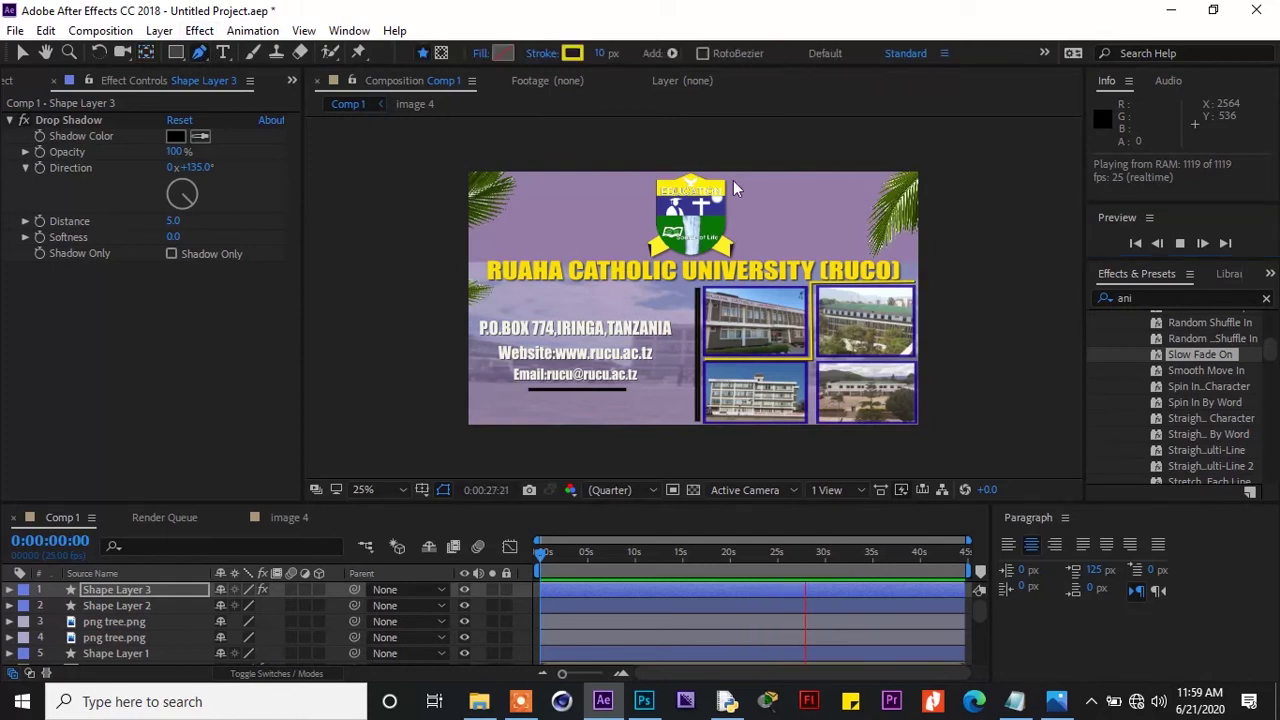
{"action": "left_click", "coordinate": [133, 589]}
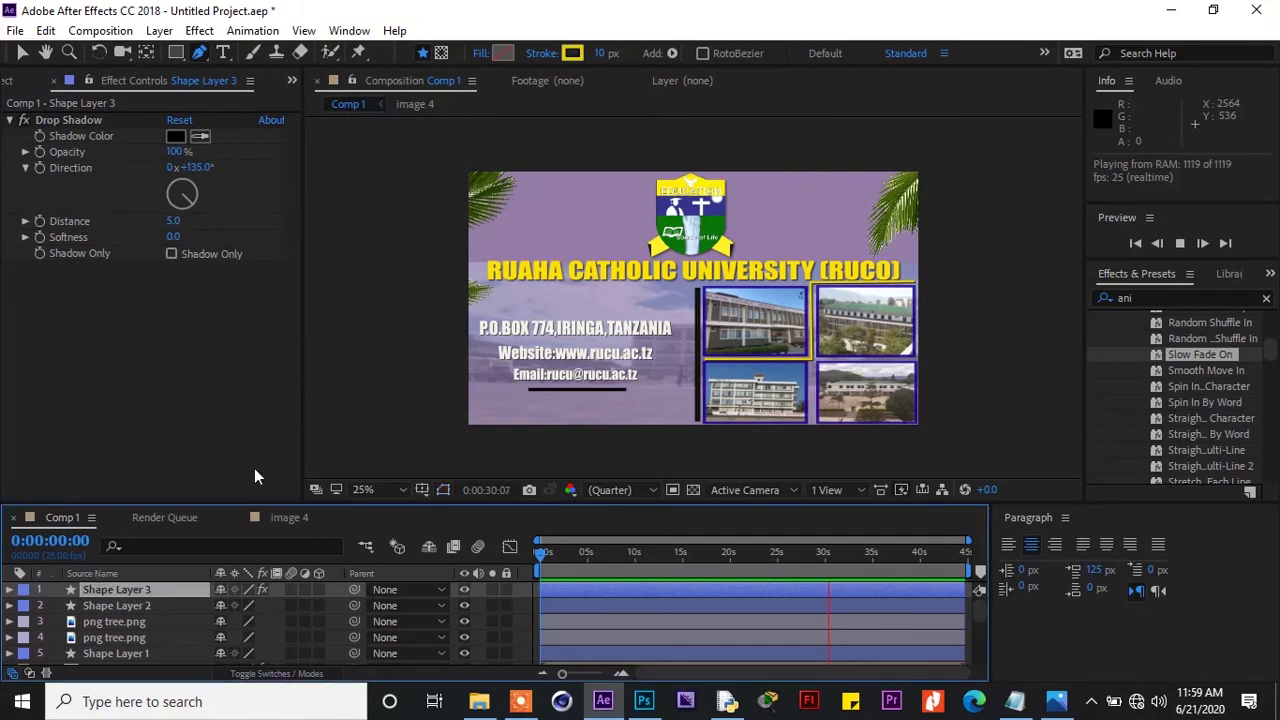
{"action": "left_click", "coordinate": [1180, 243]}
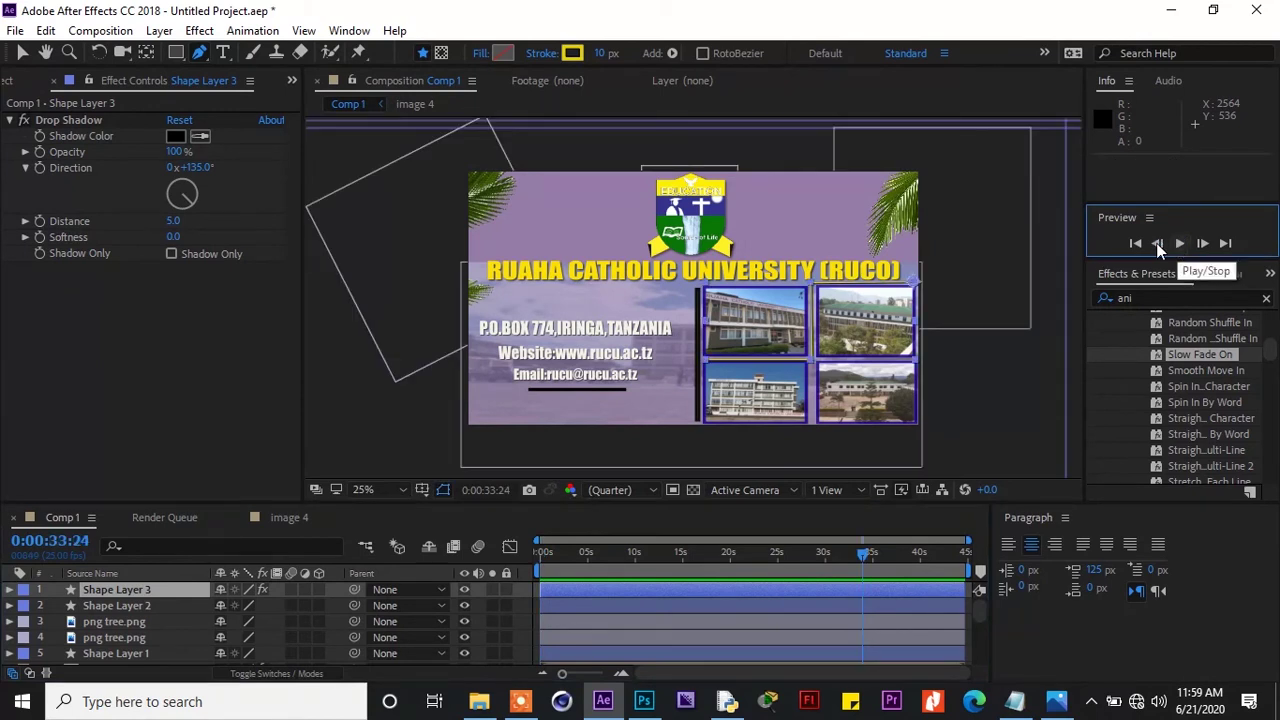
{"action": "left_click", "coordinate": [913, 287]}
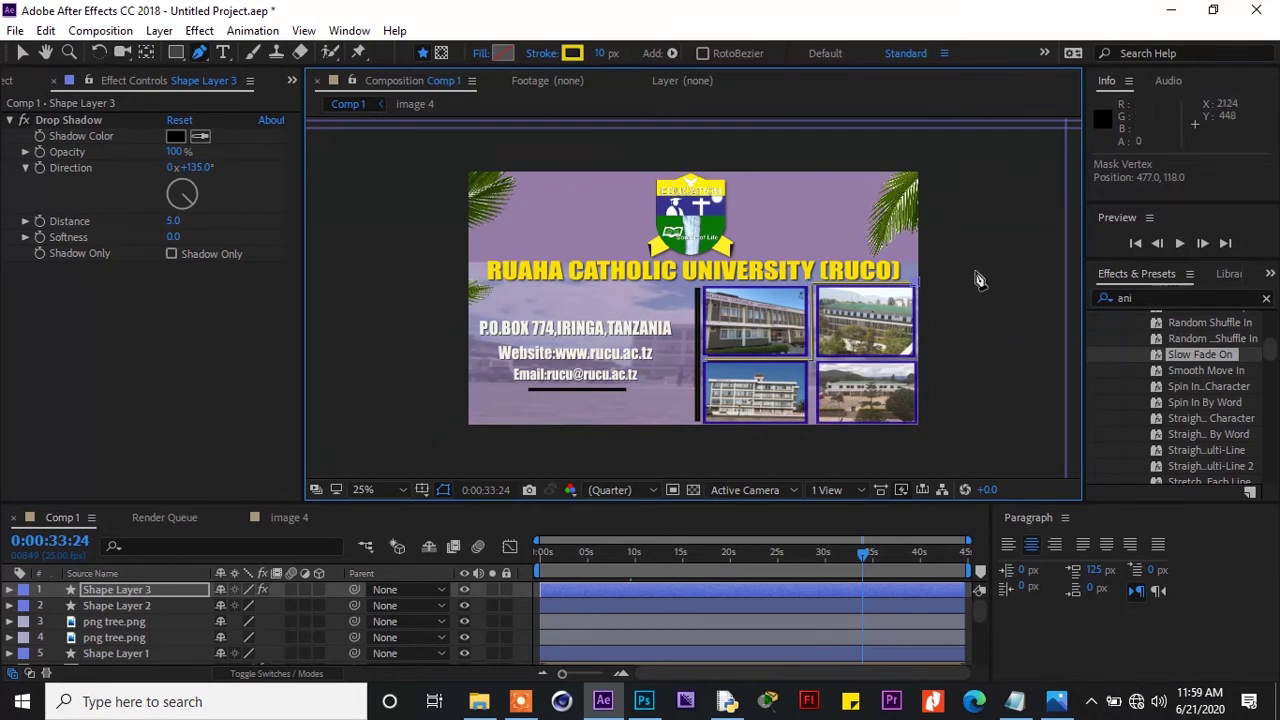
{"action": "left_click", "coordinate": [1174, 245]}
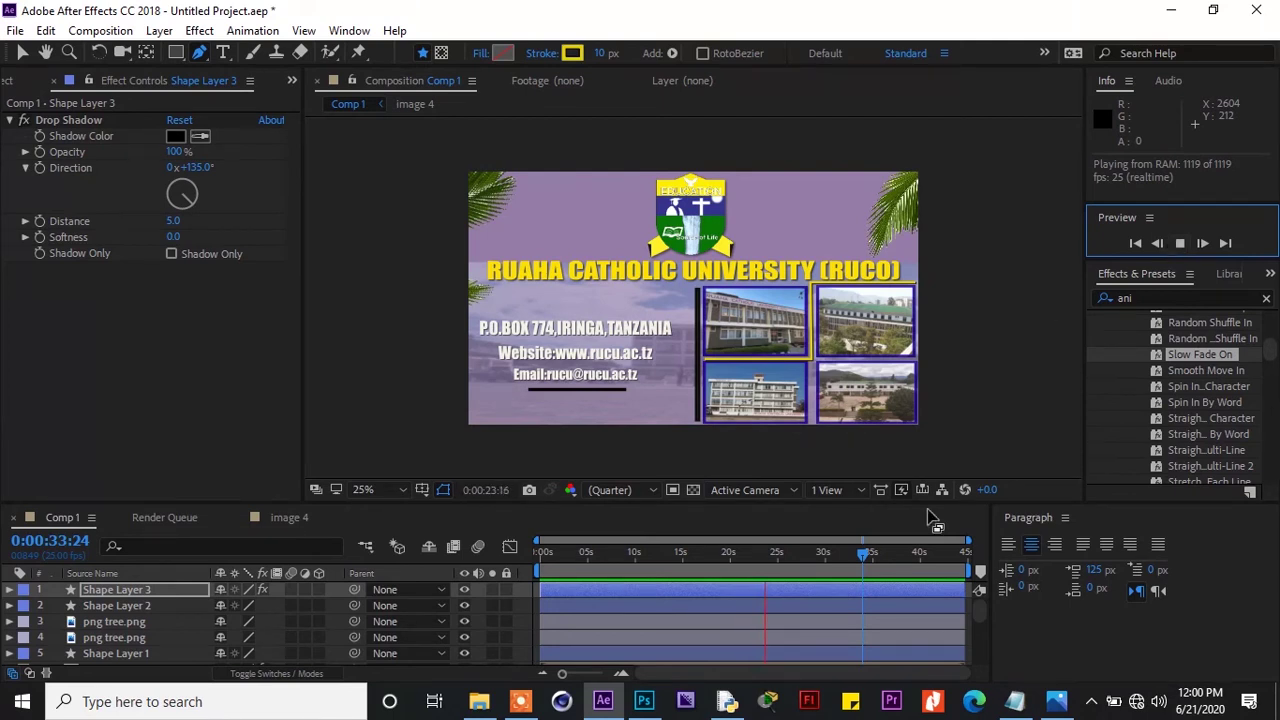
{"action": "left_click_drag", "start_coordinate": [865, 556], "coordinate": [569, 601]}
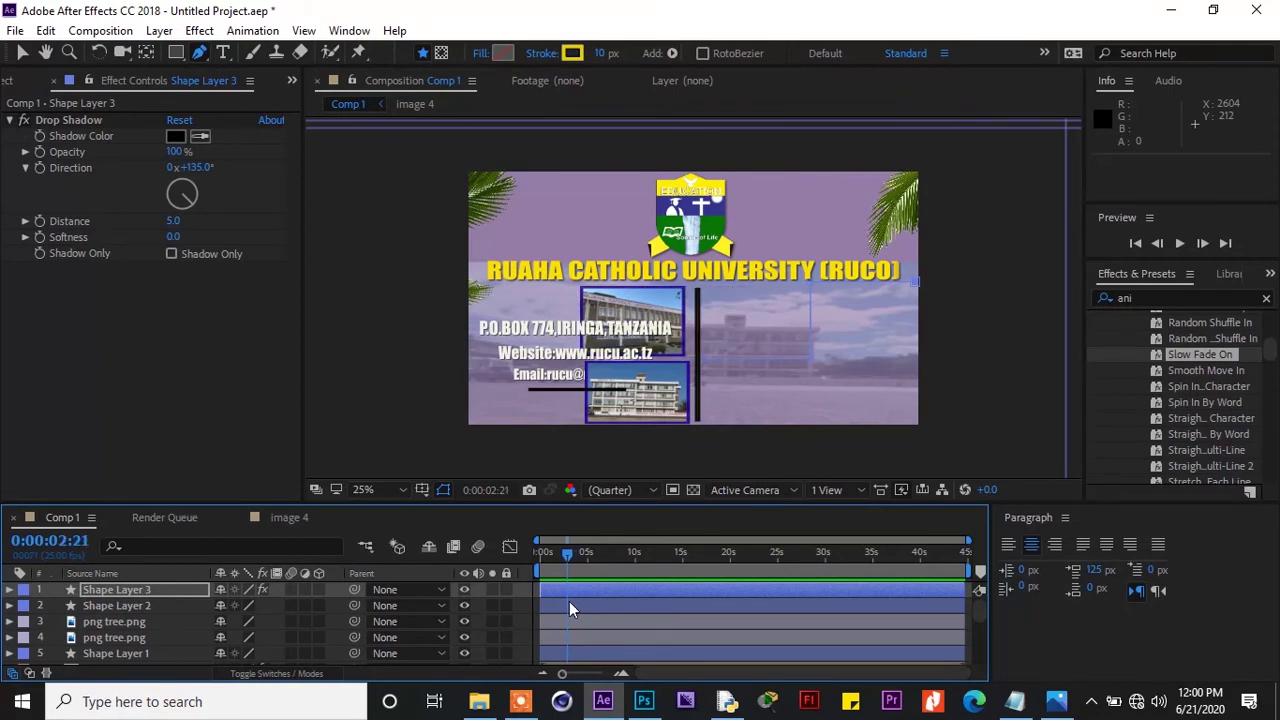
Set a Scale keyframe on the vertical divider line at 0:00:02:24
{"action": "left_click", "coordinate": [177, 606]}
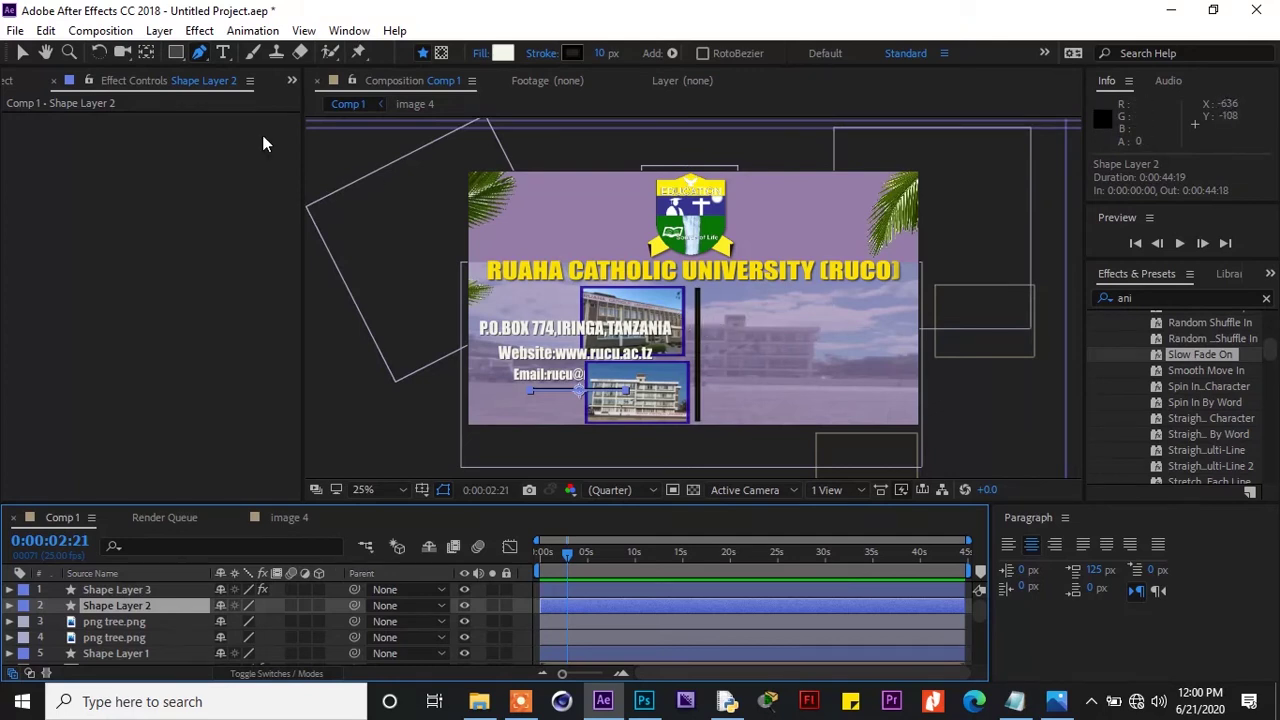
{"action": "left_click", "coordinate": [22, 52]}
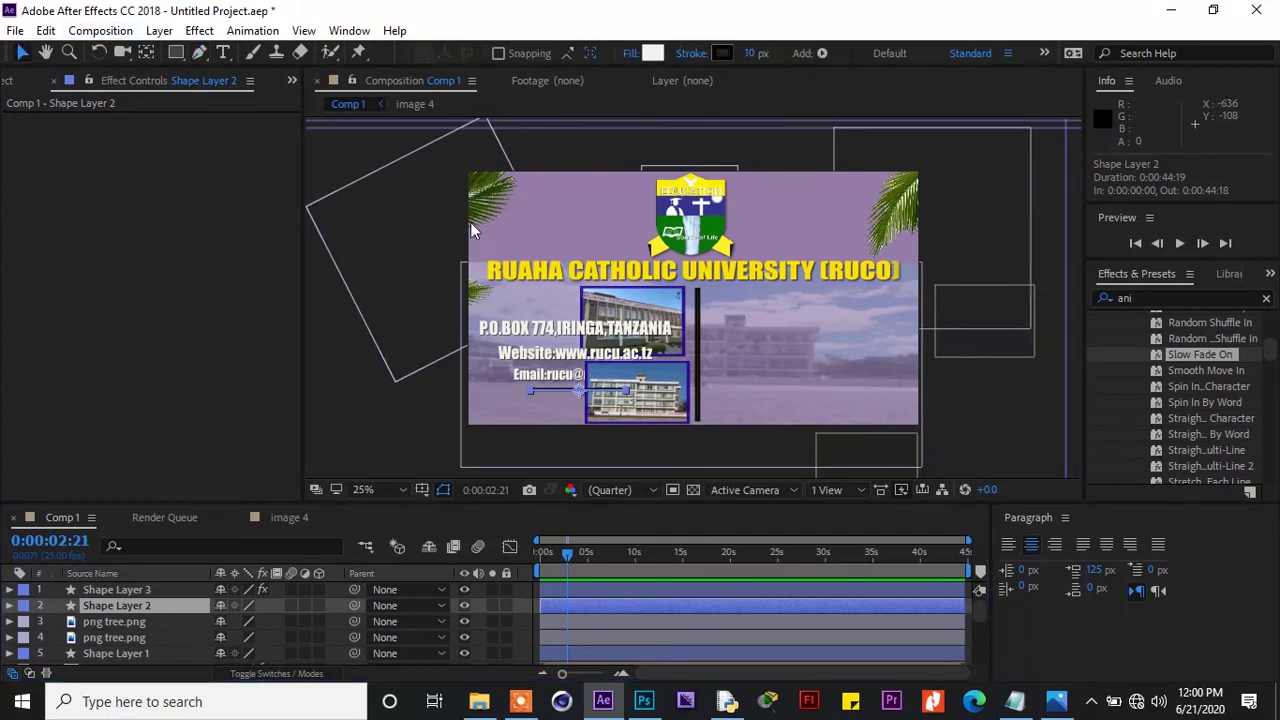
{"action": "left_click", "coordinate": [697, 298]}
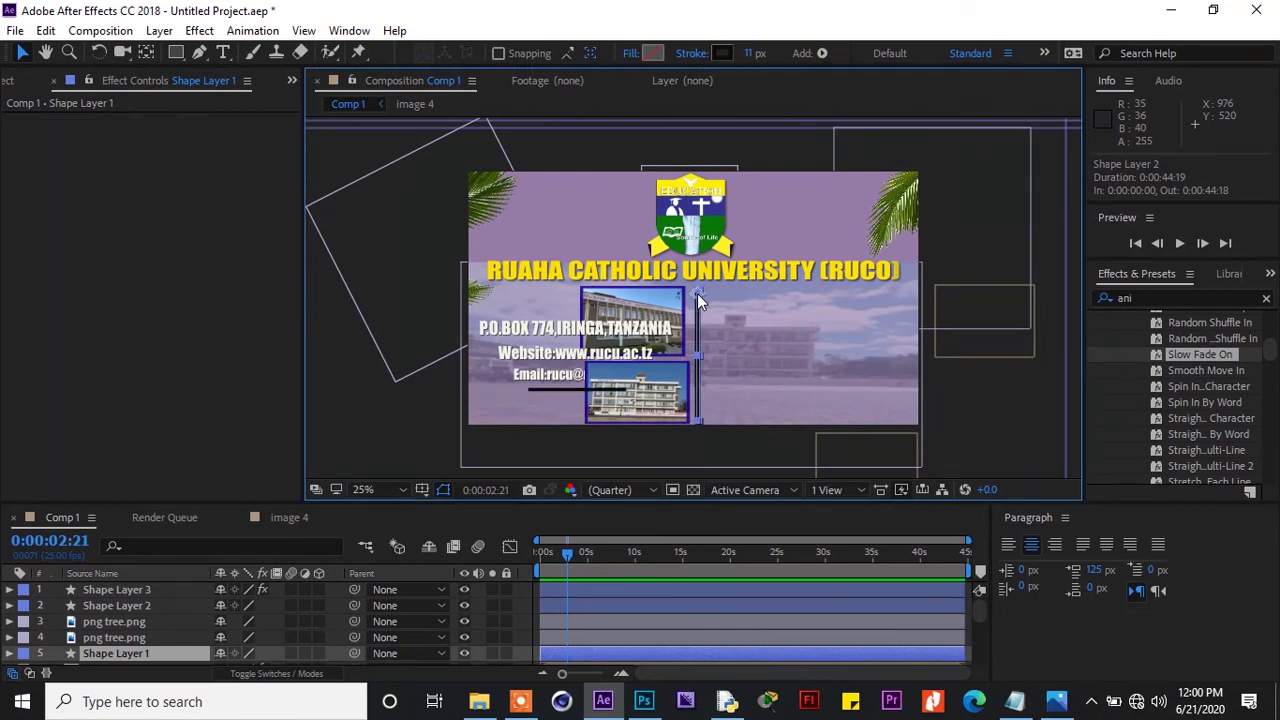
{"action": "key", "text": "s"}
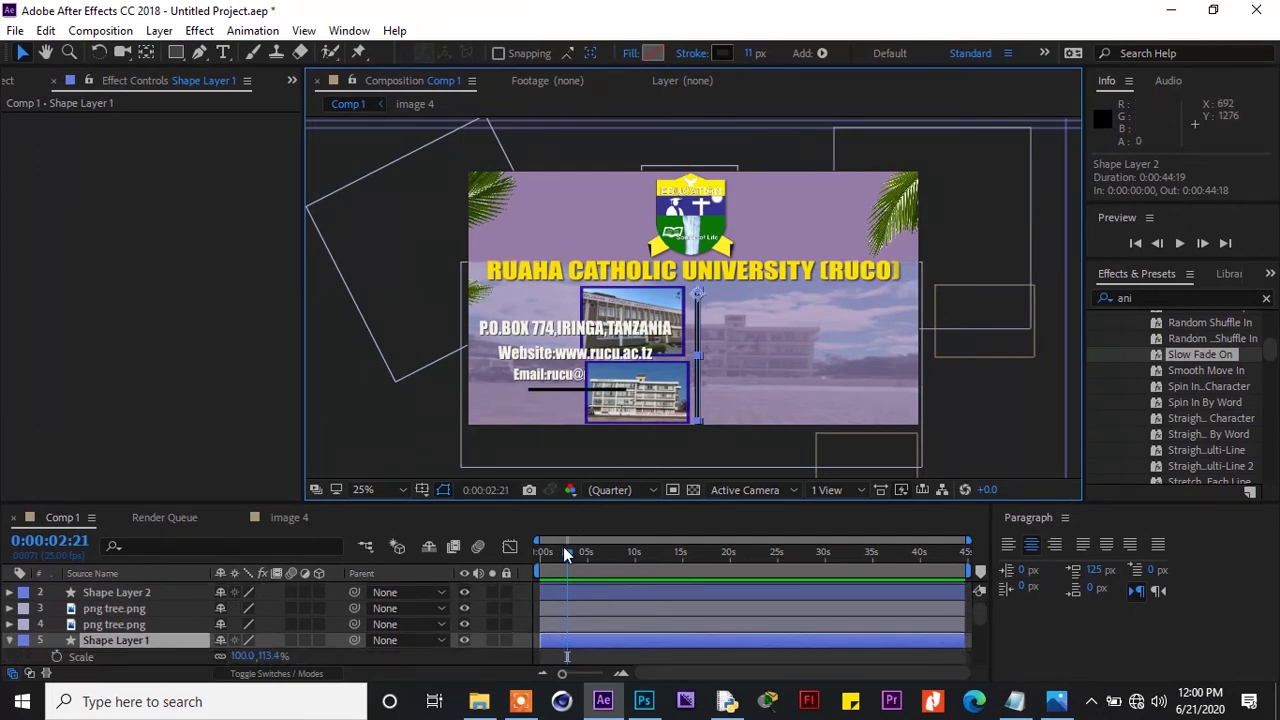
{"action": "left_click_drag", "start_coordinate": [564, 550], "coordinate": [566, 555]}
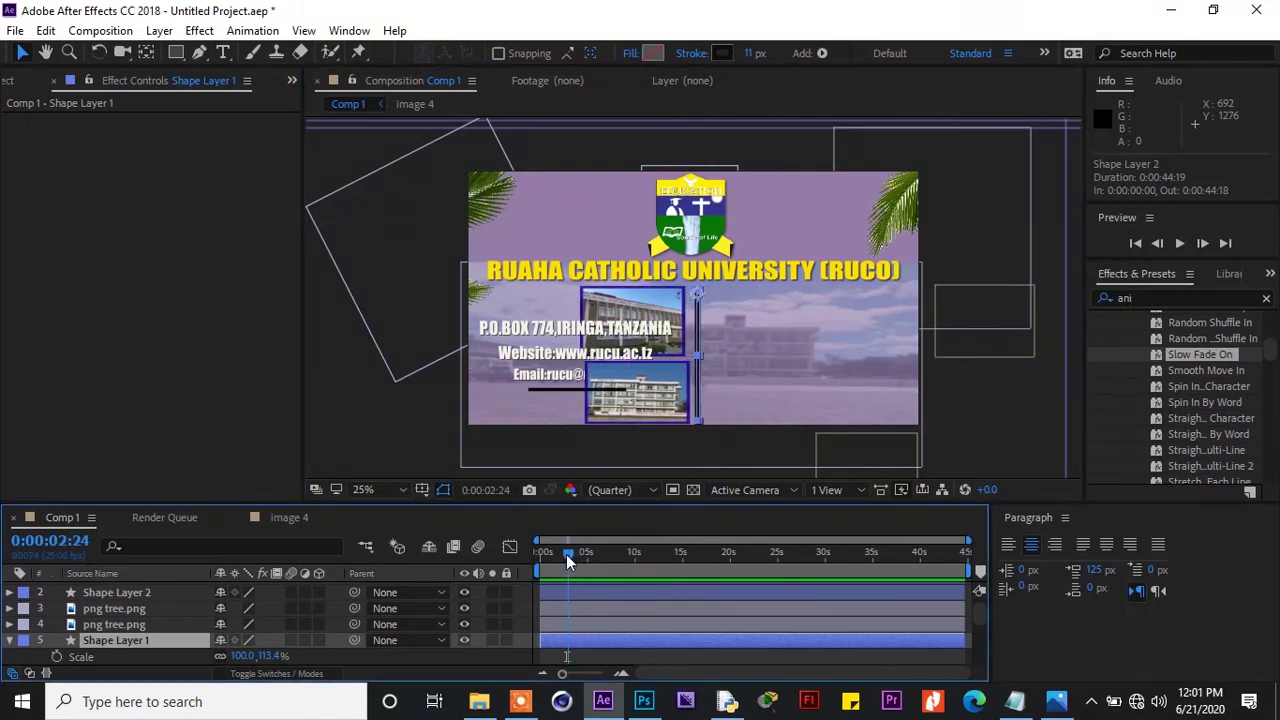
{"action": "left_click_drag", "start_coordinate": [567, 553], "coordinate": [567, 552]}
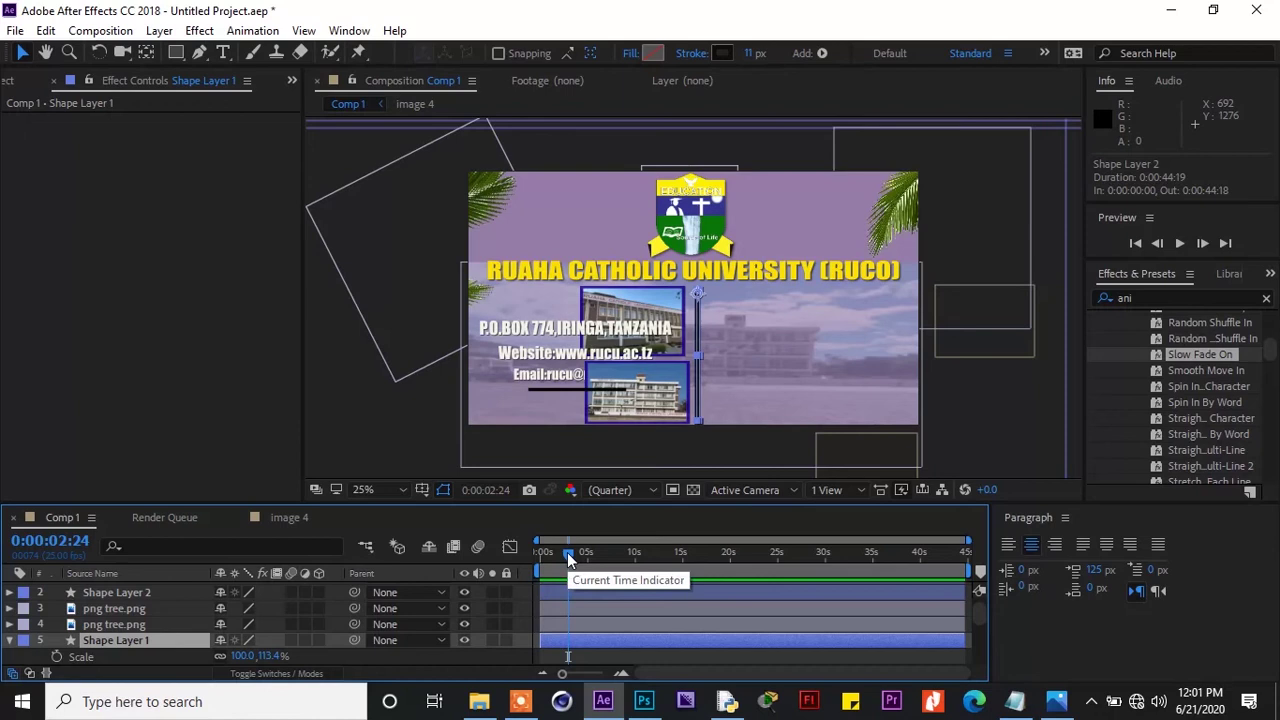
{"action": "left_click", "coordinate": [56, 656]}
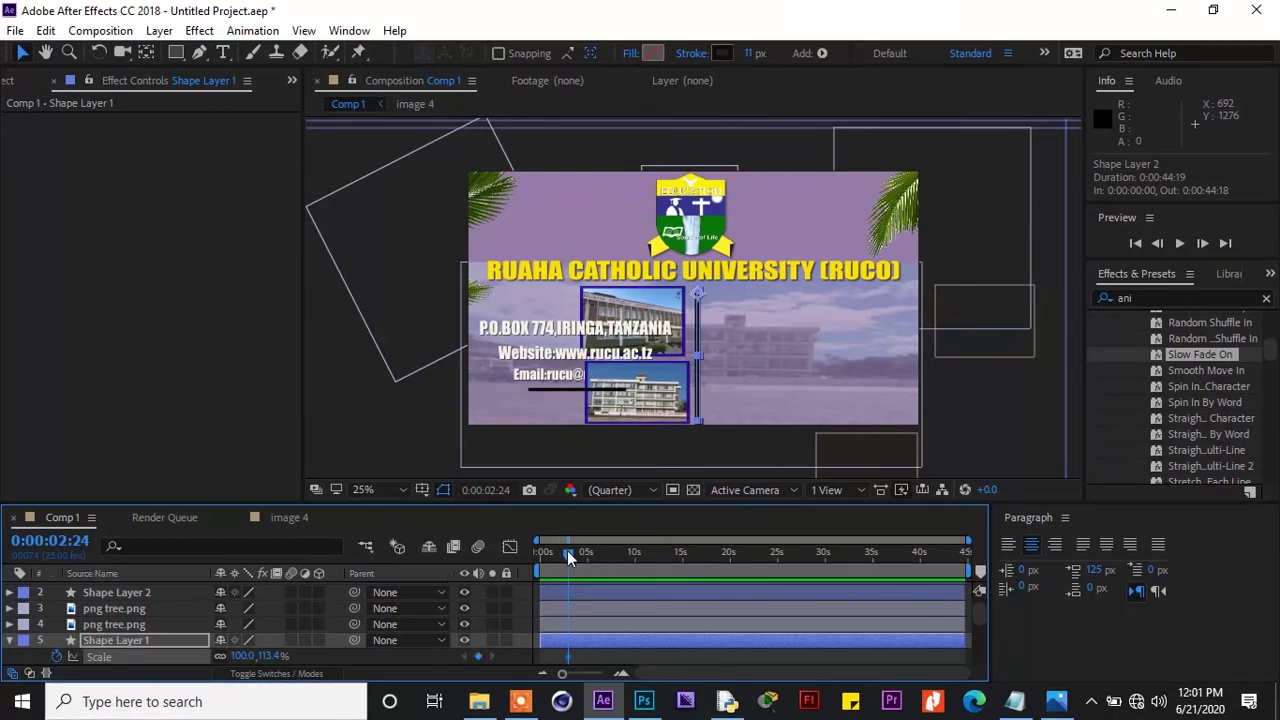
At 0:00:02:07, set the divider line's vertical scale to 0
{"action": "left_click_drag", "start_coordinate": [567, 550], "coordinate": [560, 551]}
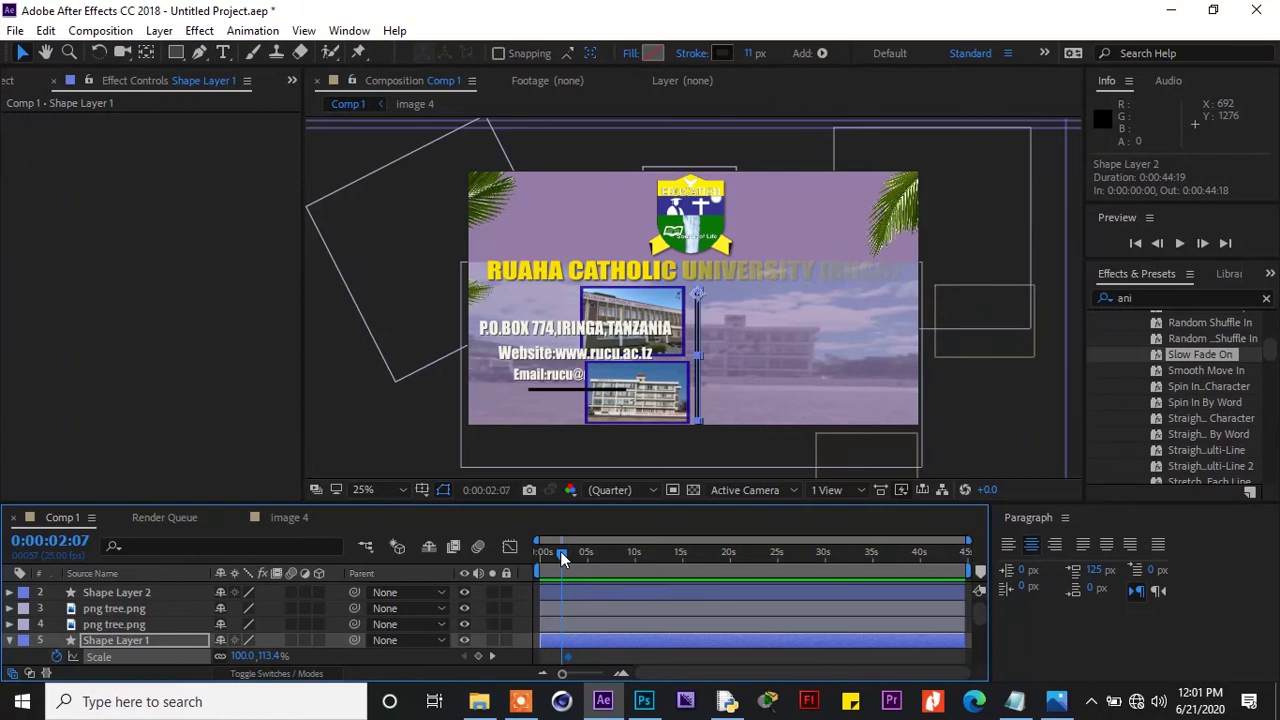
{"action": "left_click_drag", "start_coordinate": [266, 658], "coordinate": [178, 674]}
{"action": "left_click", "coordinate": [265, 656]}
{"action": "type", "text": "0"}
{"action": "key", "text": "Return"}
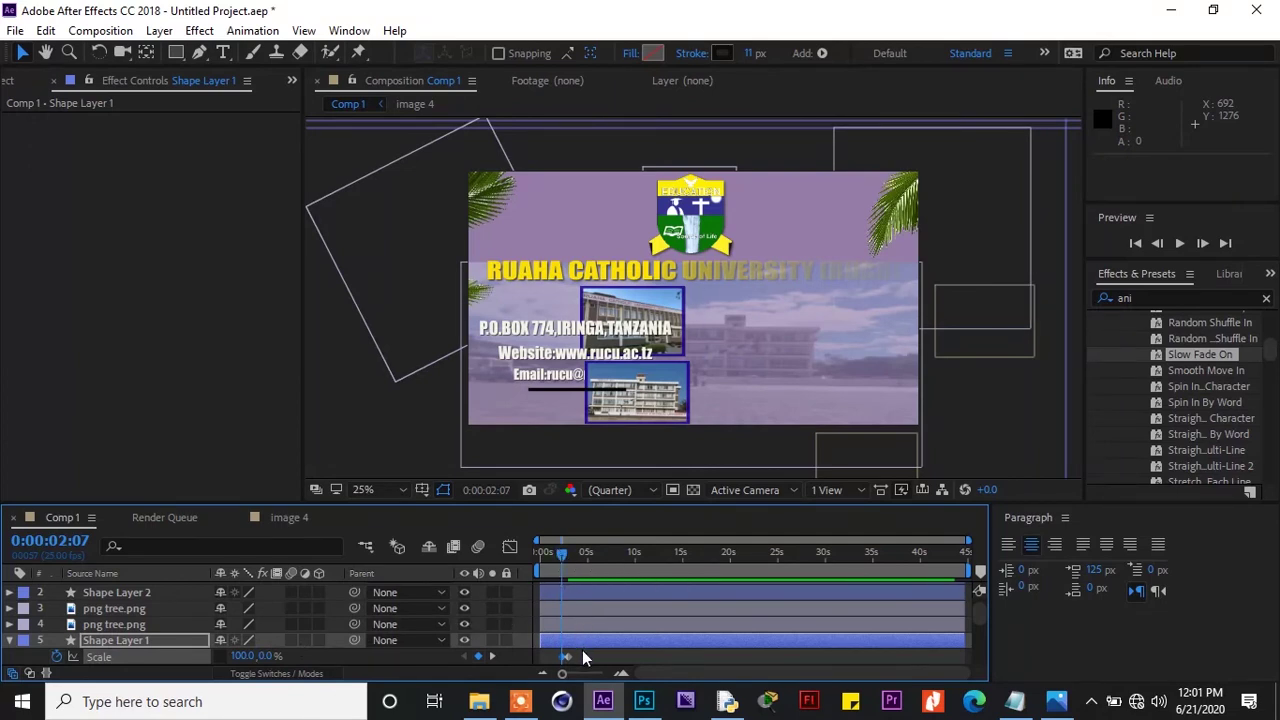
Collapse Shape Layer 1 and preview the line growing through 0:00:04:21
{"action": "scroll", "coordinate": [541, 660], "scroll_direction": "down", "scroll_amount": 1}
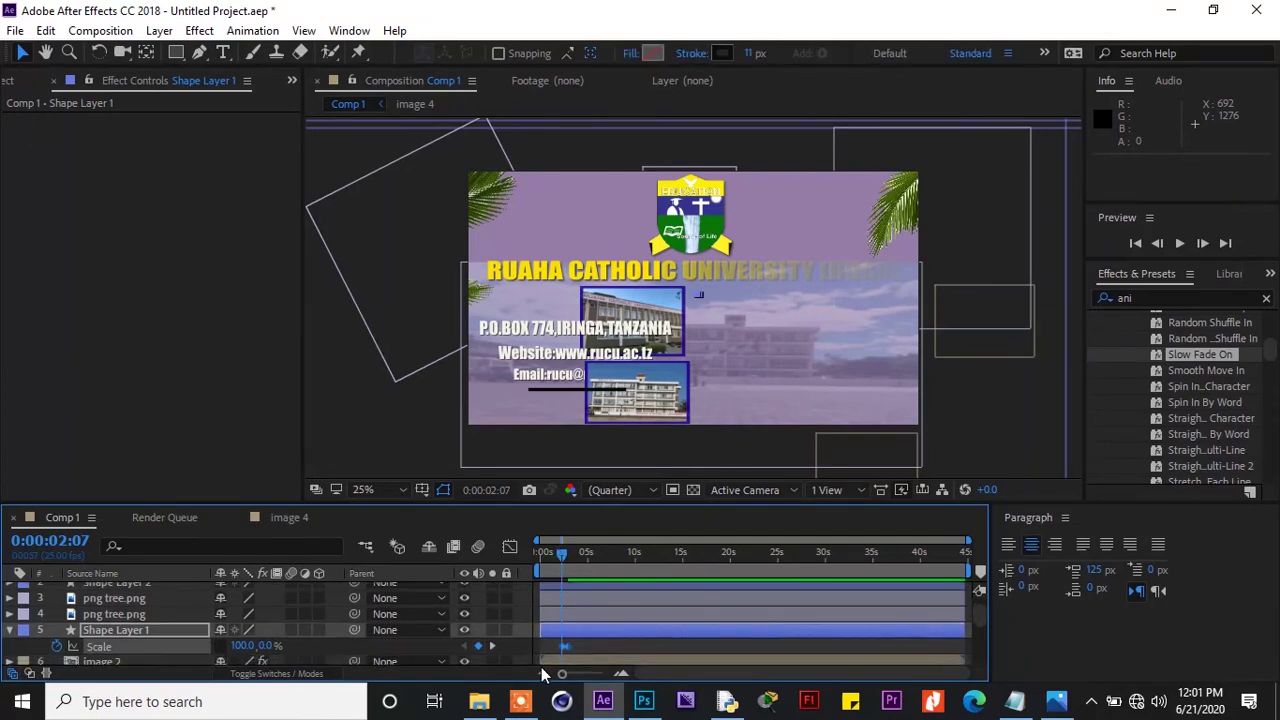
{"action": "left_click", "coordinate": [10, 630]}
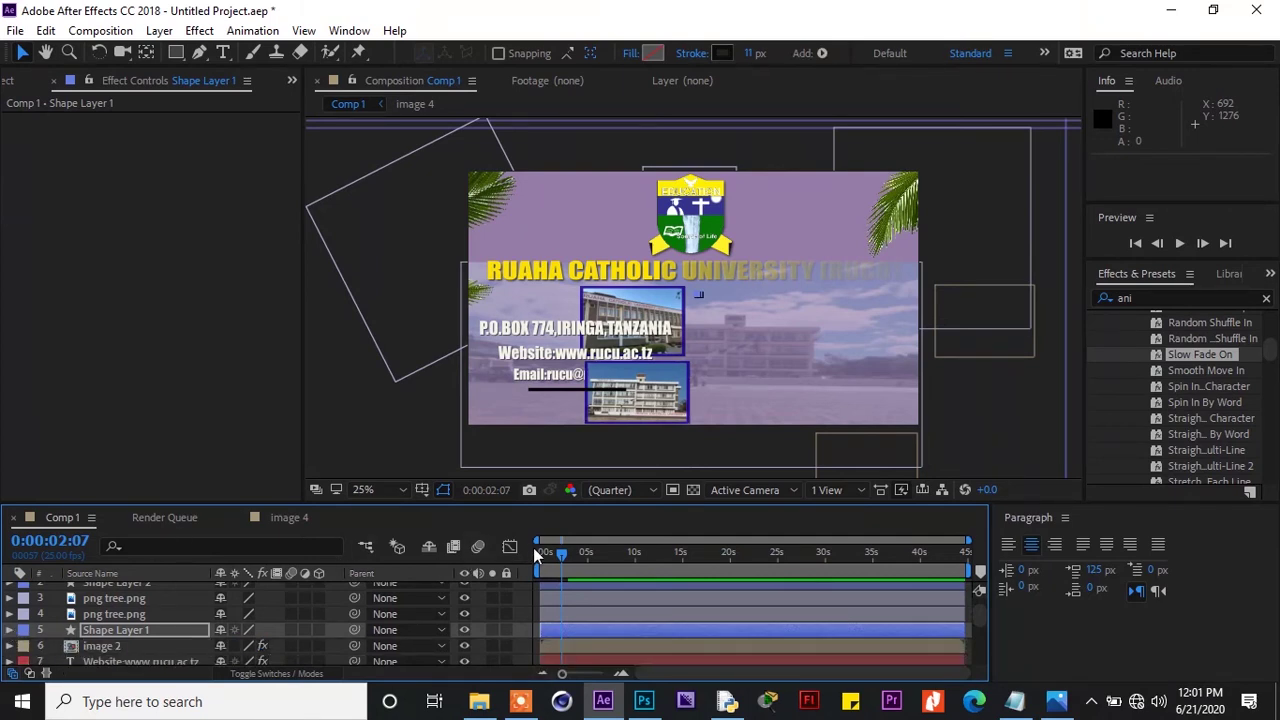
{"action": "left_click_drag", "start_coordinate": [559, 557], "coordinate": [574, 566]}
{"action": "left_click_drag", "start_coordinate": [578, 565], "coordinate": [583, 567]}
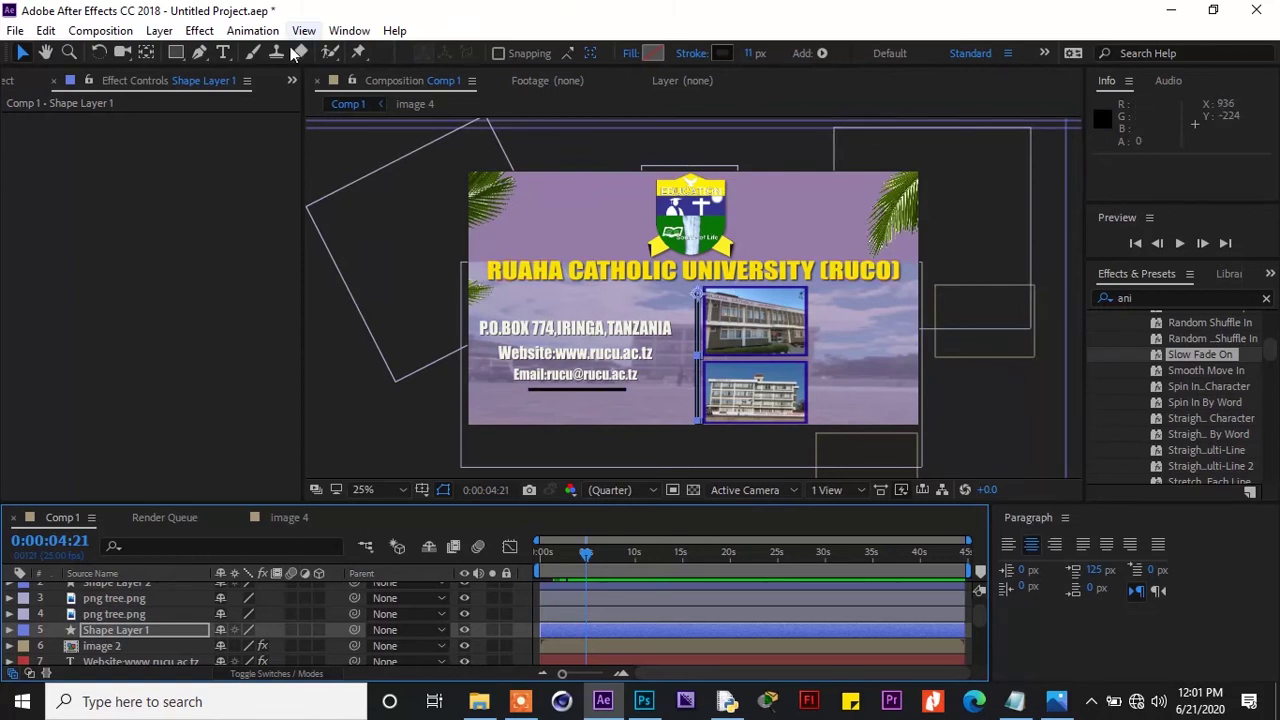
Choose the Rectangle tool with a solid white fill
{"action": "left_click", "coordinate": [325, 401]}
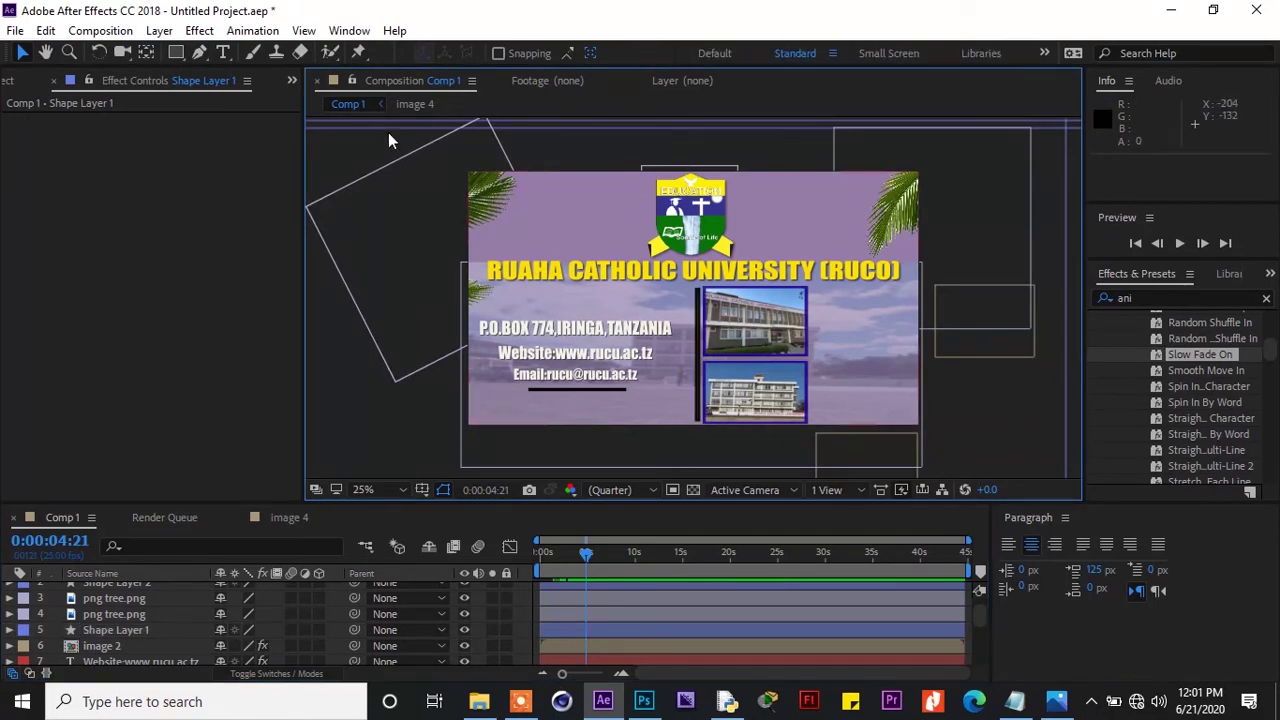
{"action": "left_click", "coordinate": [175, 53]}
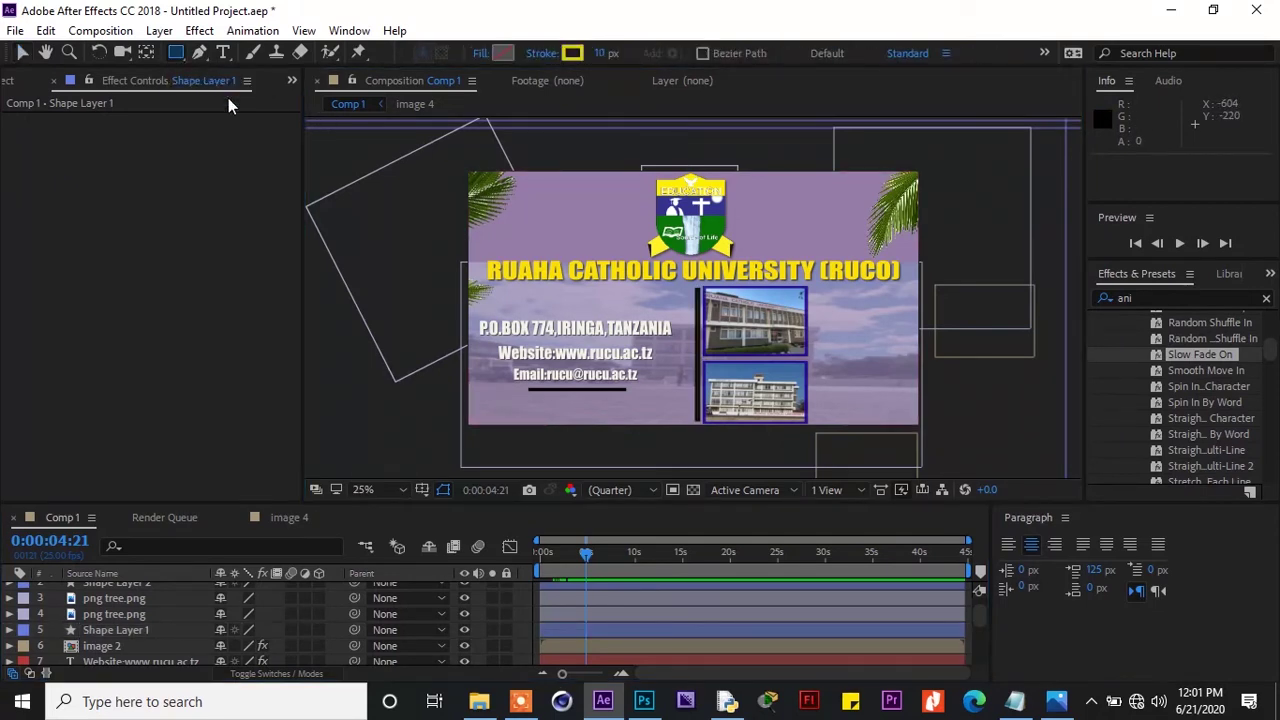
{"action": "left_click", "coordinate": [480, 53]}
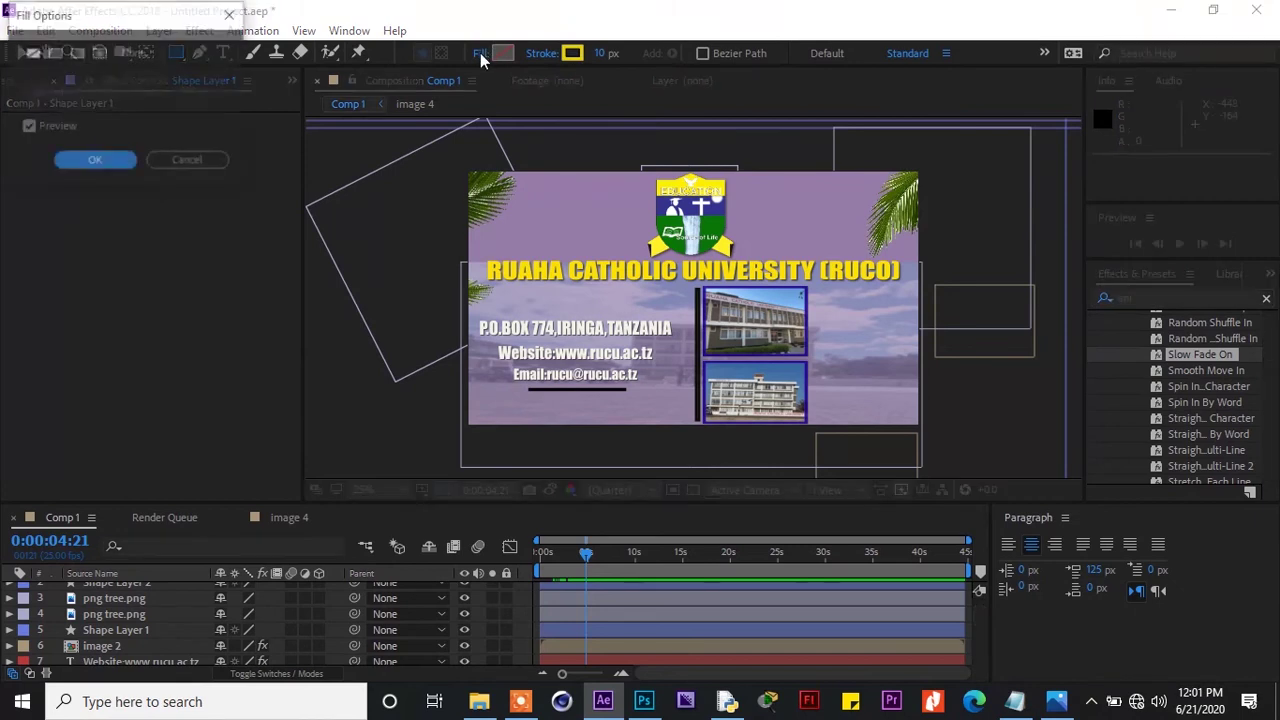
{"action": "left_click", "coordinate": [54, 54]}
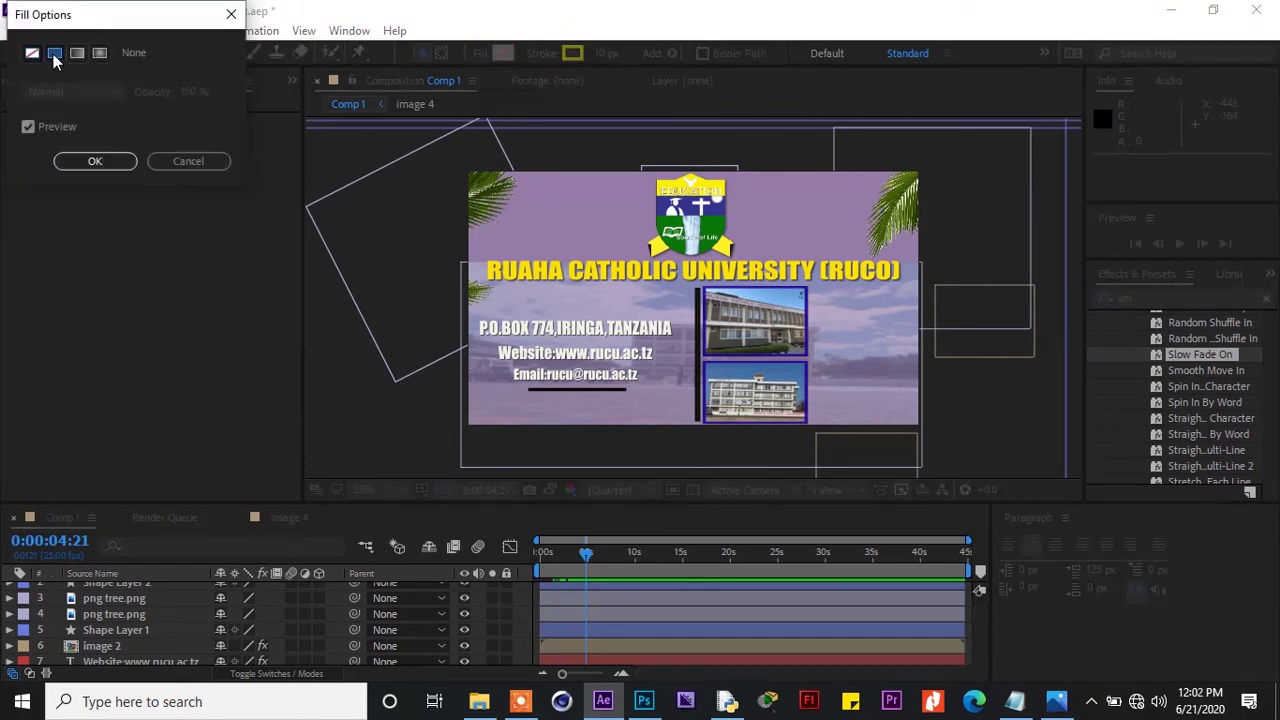
{"action": "left_click", "coordinate": [97, 161]}
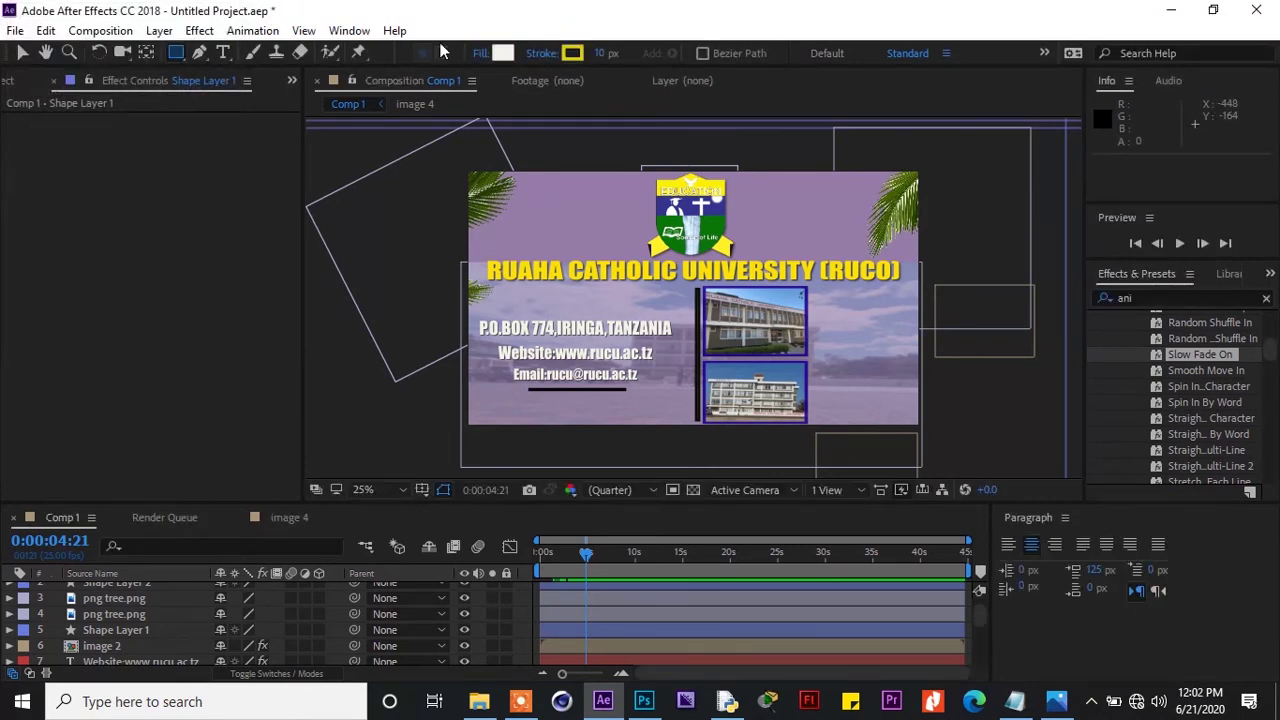
Set the stroke to None and draw the rectangle over the contact text
{"action": "left_click", "coordinate": [549, 58]}
{"action": "left_click", "coordinate": [30, 55]}
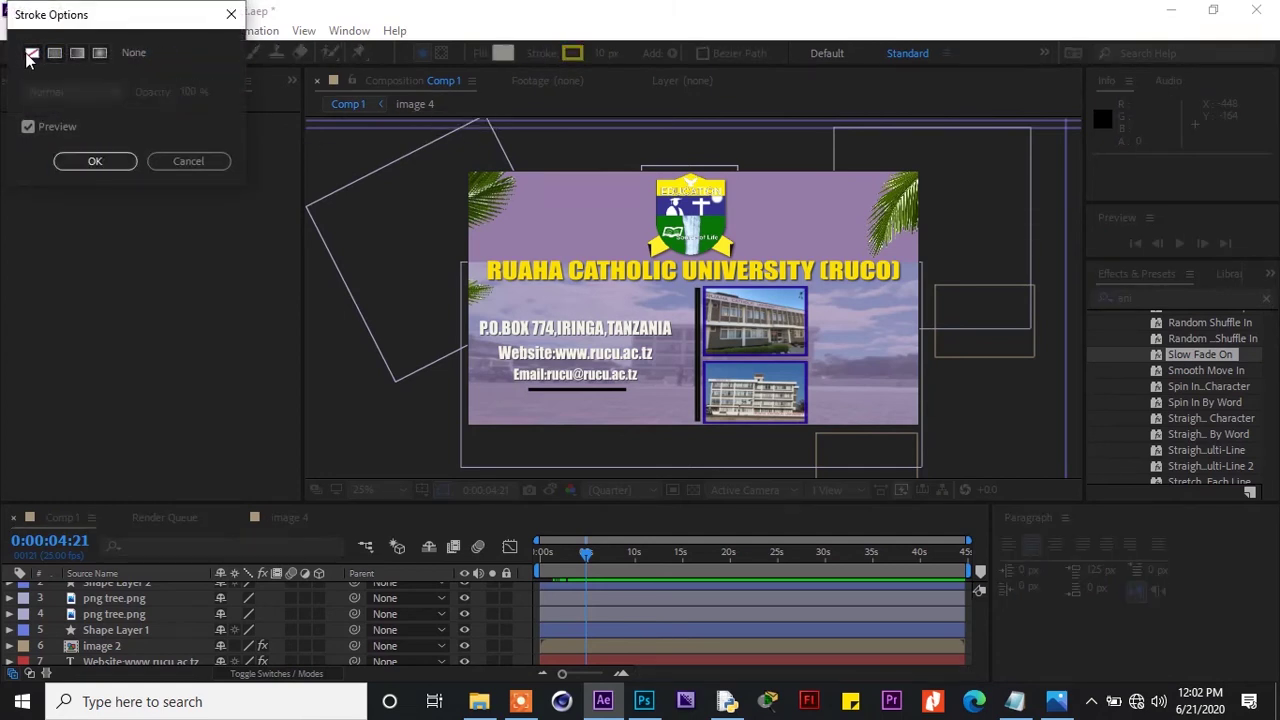
{"action": "left_click", "coordinate": [89, 159]}
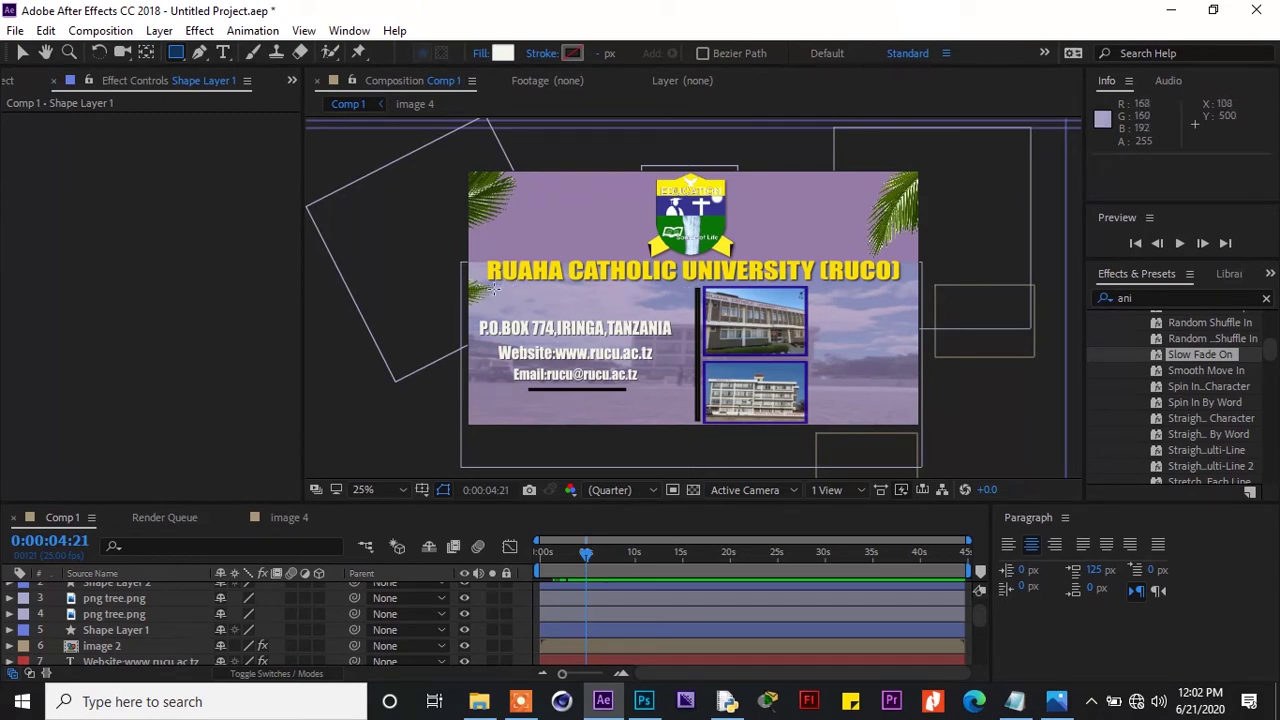
{"action": "mouse_move", "coordinate": [483, 288]}
{"action": "left_mouse_down"}
{"action": "mouse_move", "coordinate": [688, 350]}
{"action": "mouse_move", "coordinate": [692, 426]}
{"action": "left_mouse_up"}
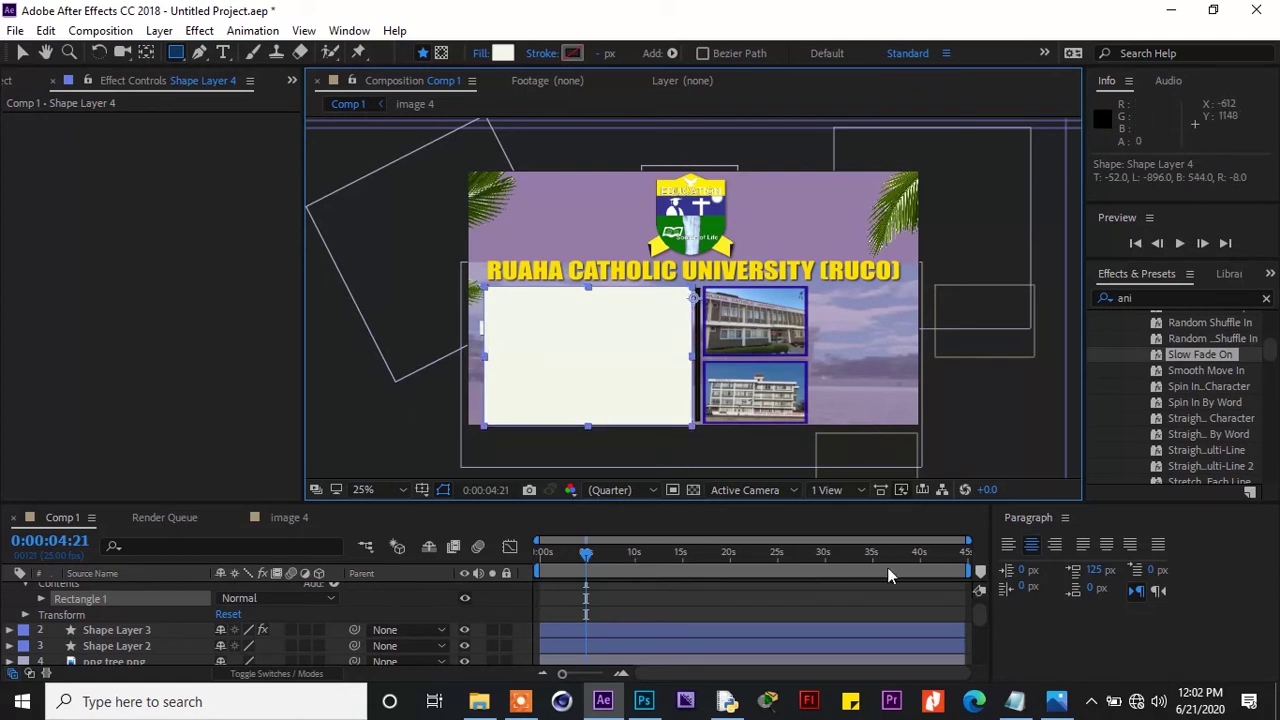
{"action": "left_click_drag", "start_coordinate": [986, 619], "coordinate": [978, 598]}
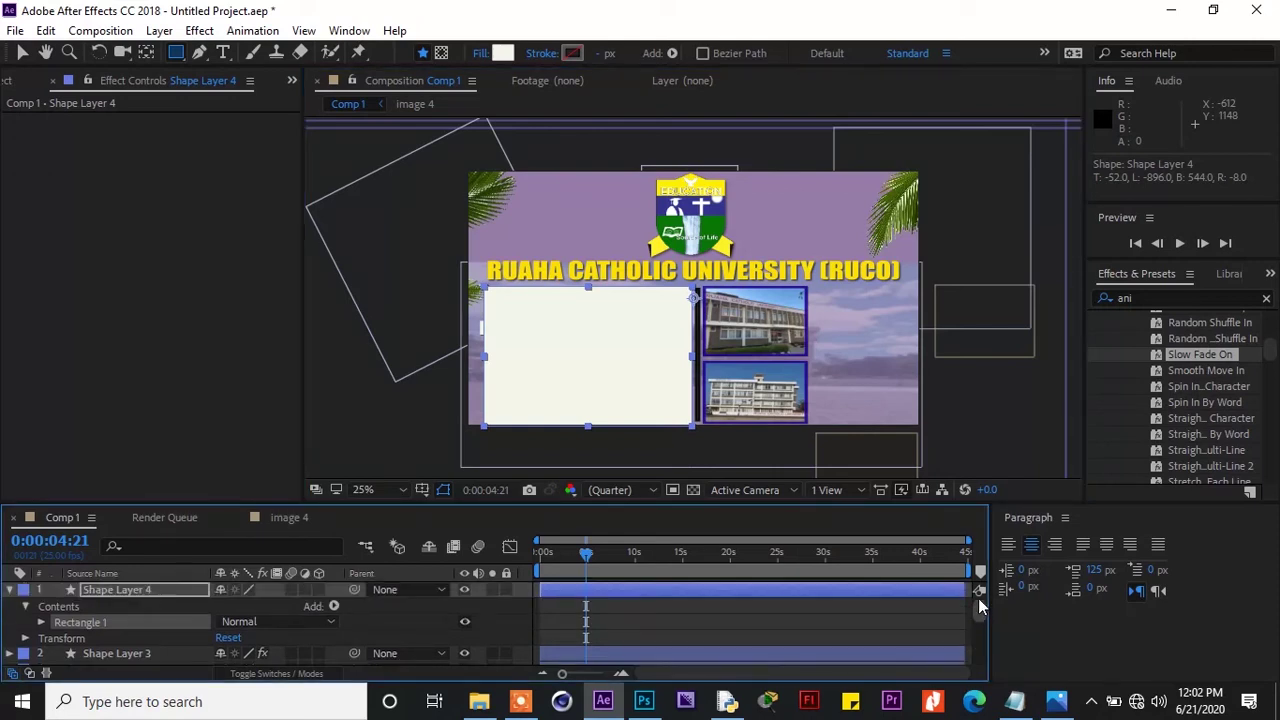
Duplicate Shape Layer 4 as Shape Layer 5, move image 2 beneath it, and show the track matte columns
{"action": "left_click", "coordinate": [9, 590]}
{"action": "left_click", "coordinate": [120, 589]}
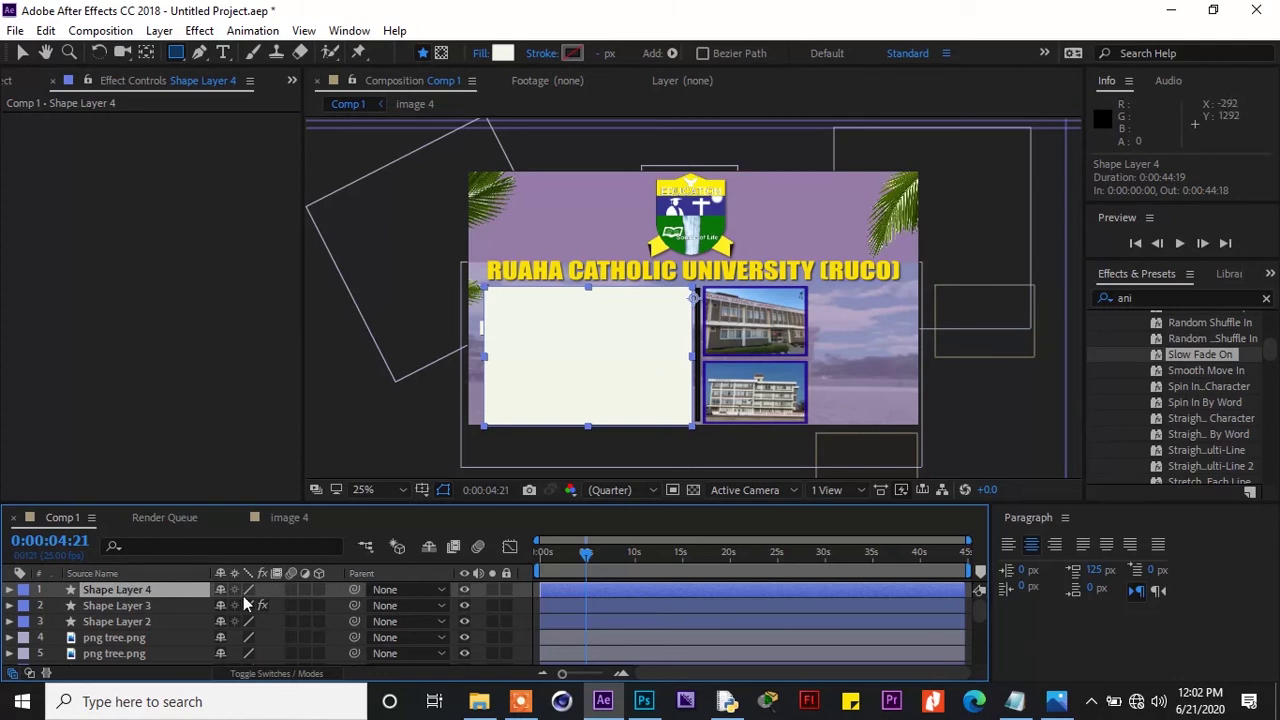
{"action": "key", "text": "ctrl+d"}
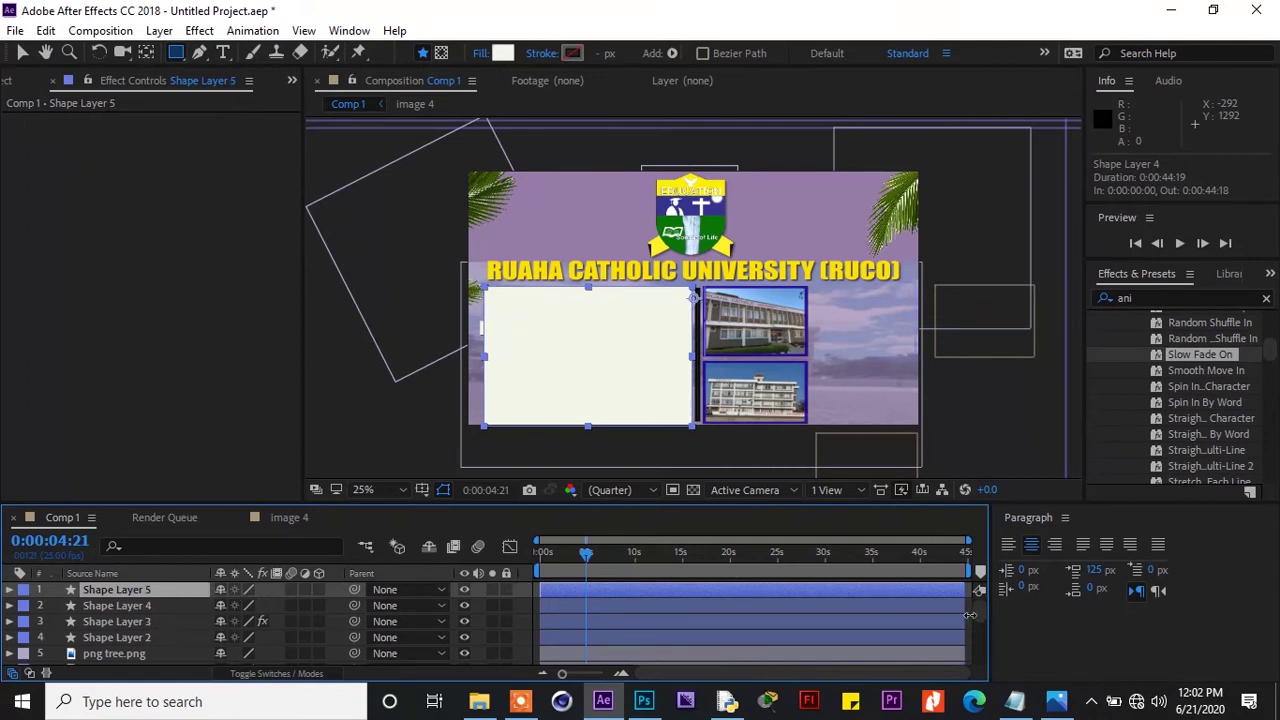
{"action": "left_click_drag", "start_coordinate": [977, 610], "coordinate": [977, 623]}
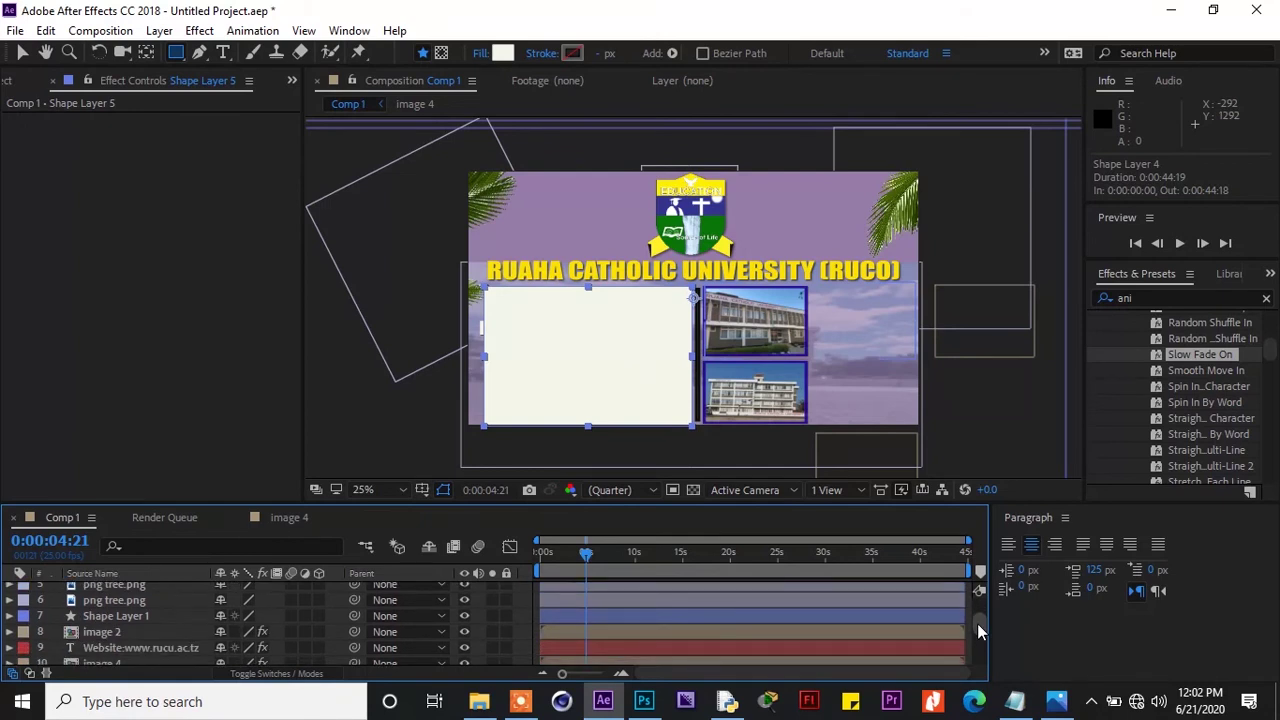
{"action": "left_click", "coordinate": [156, 631]}
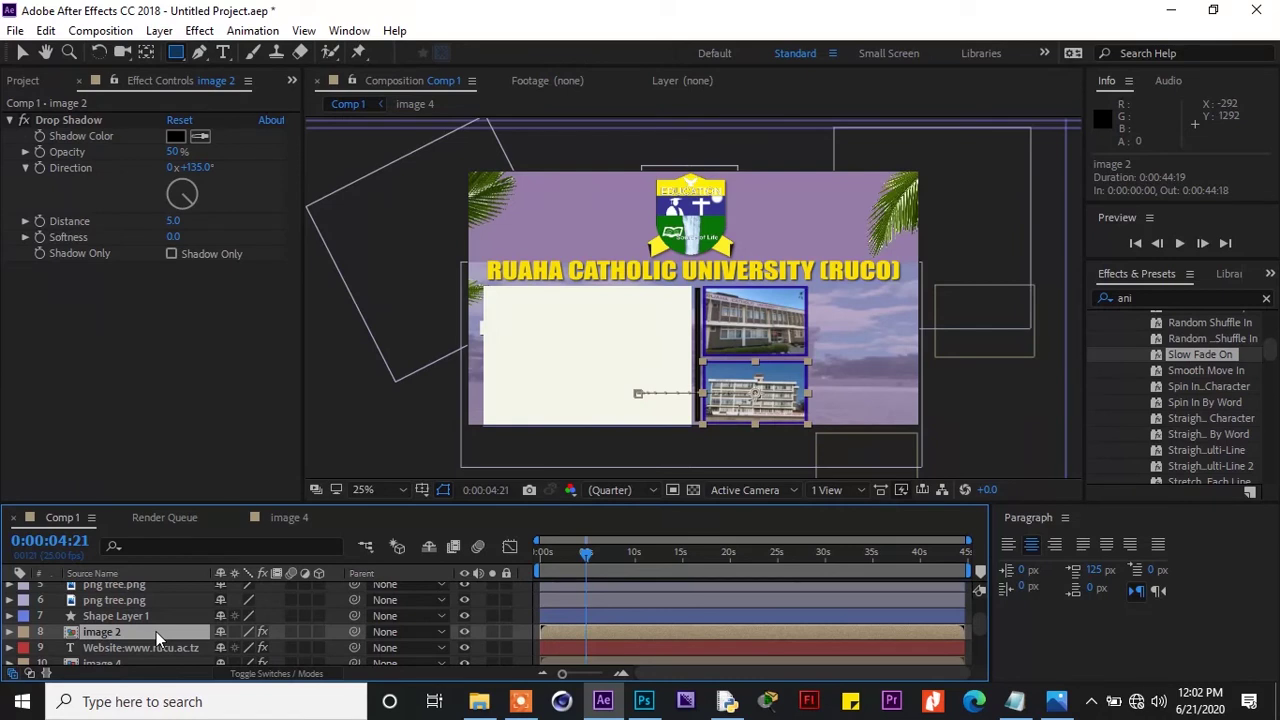
{"action": "left_click_drag", "start_coordinate": [156, 631], "coordinate": [161, 597]}
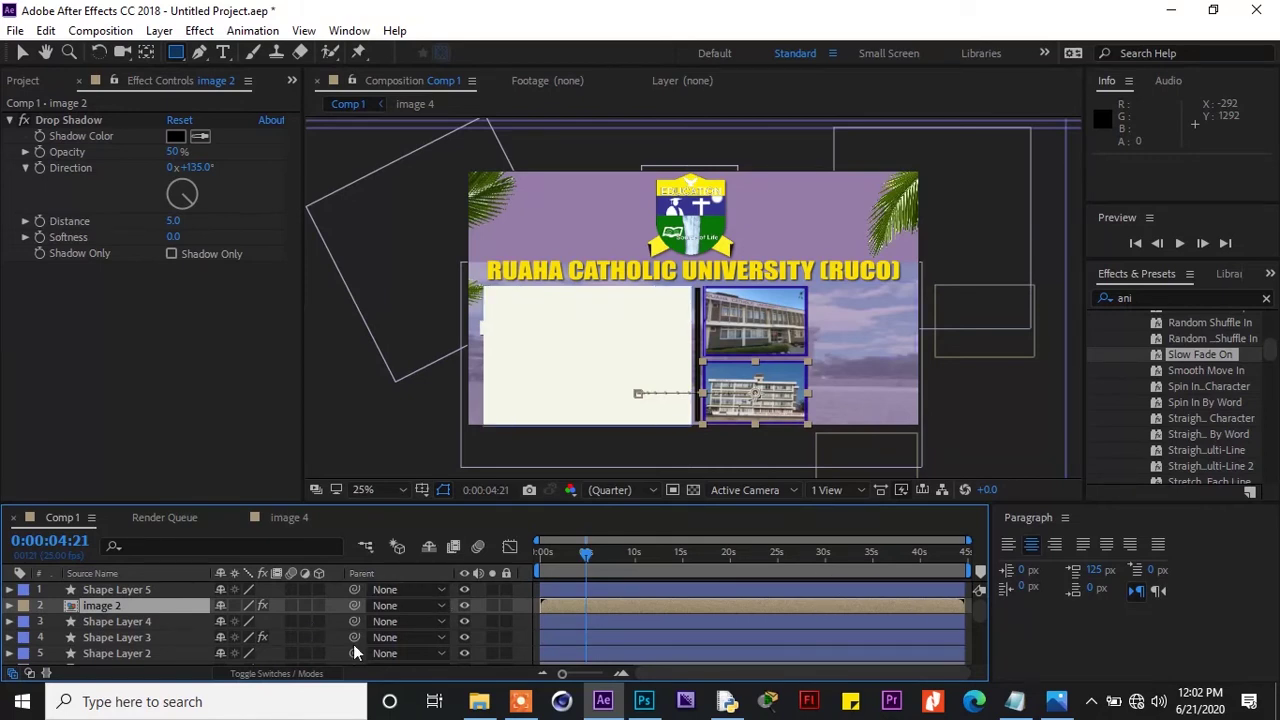
{"action": "left_click", "coordinate": [300, 673]}
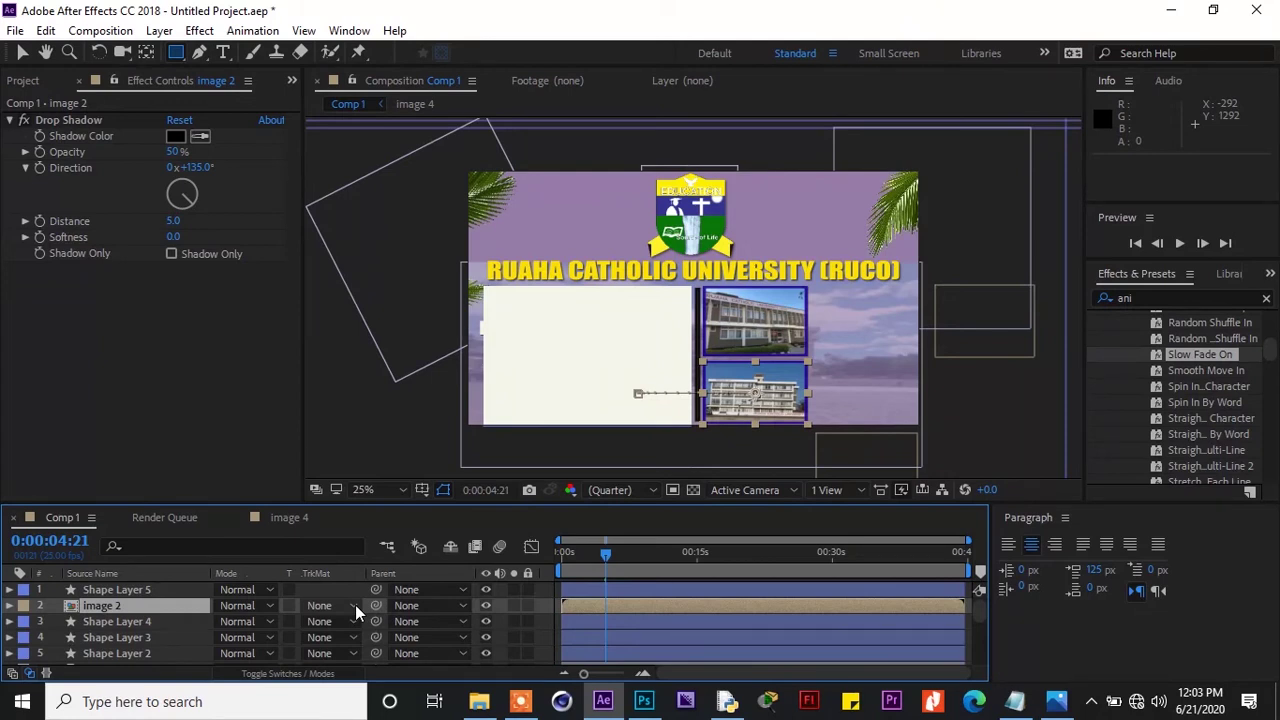
Set image 2's TrkMat to Alpha Inverted Matte 'Shape Layer 5' and check it at 0:00:03:16
{"action": "left_click", "coordinate": [355, 605]}
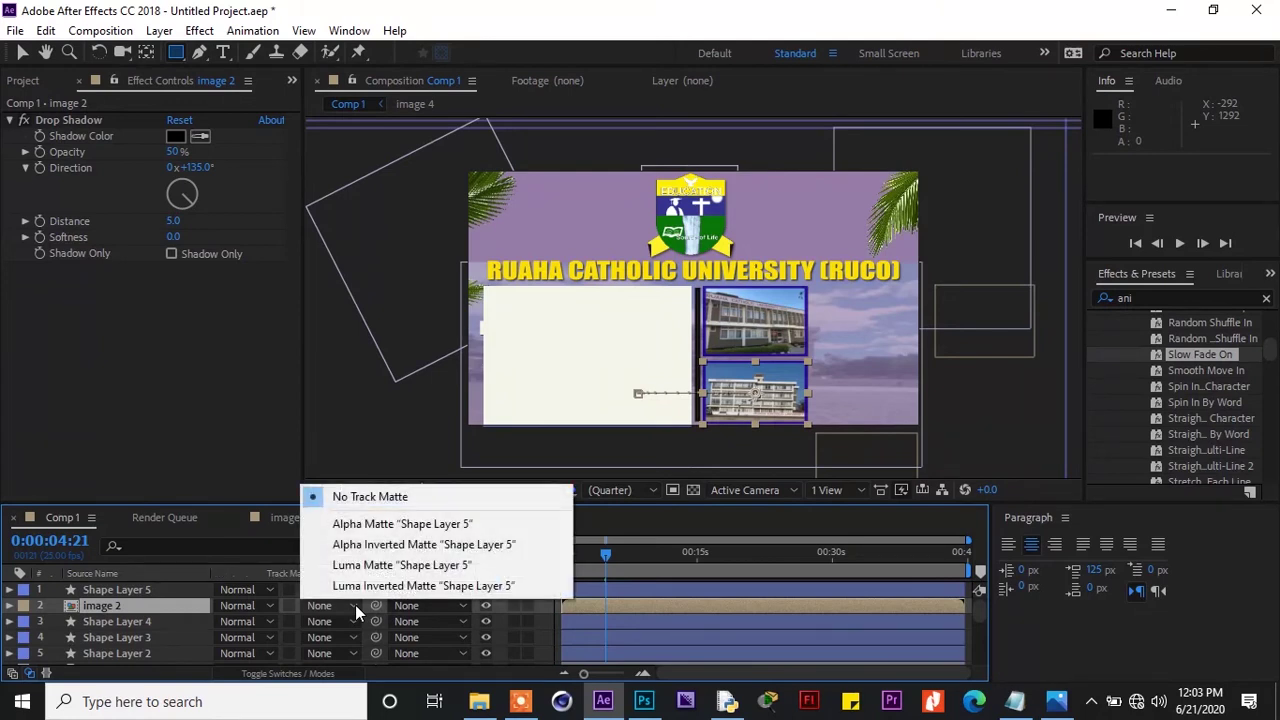
{"action": "left_click", "coordinate": [379, 524]}
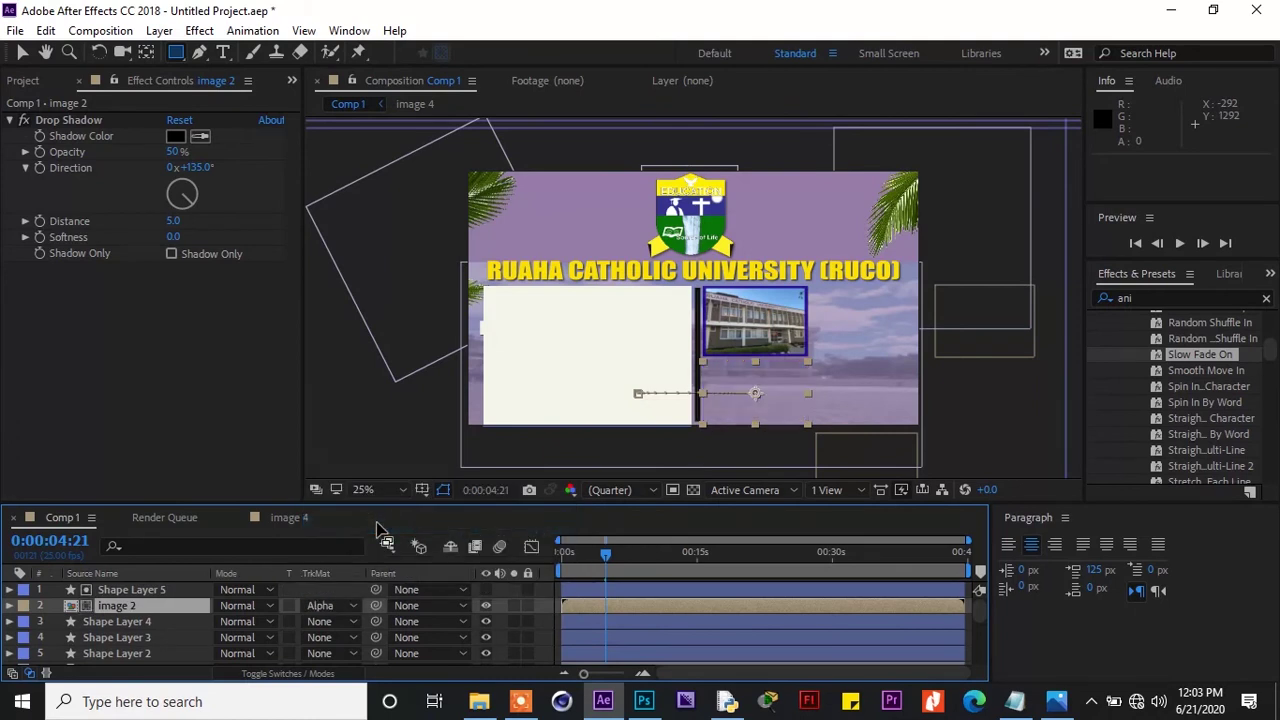
{"action": "left_click", "coordinate": [357, 603]}
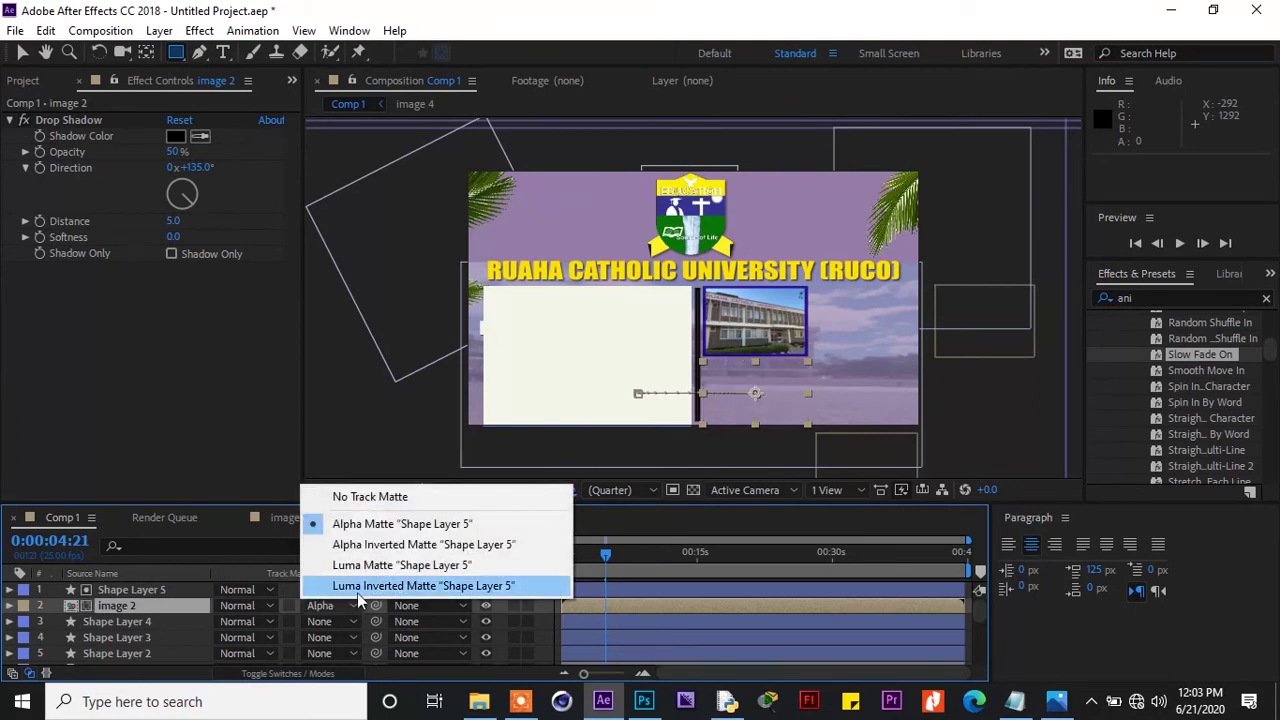
{"action": "left_click", "coordinate": [363, 545]}
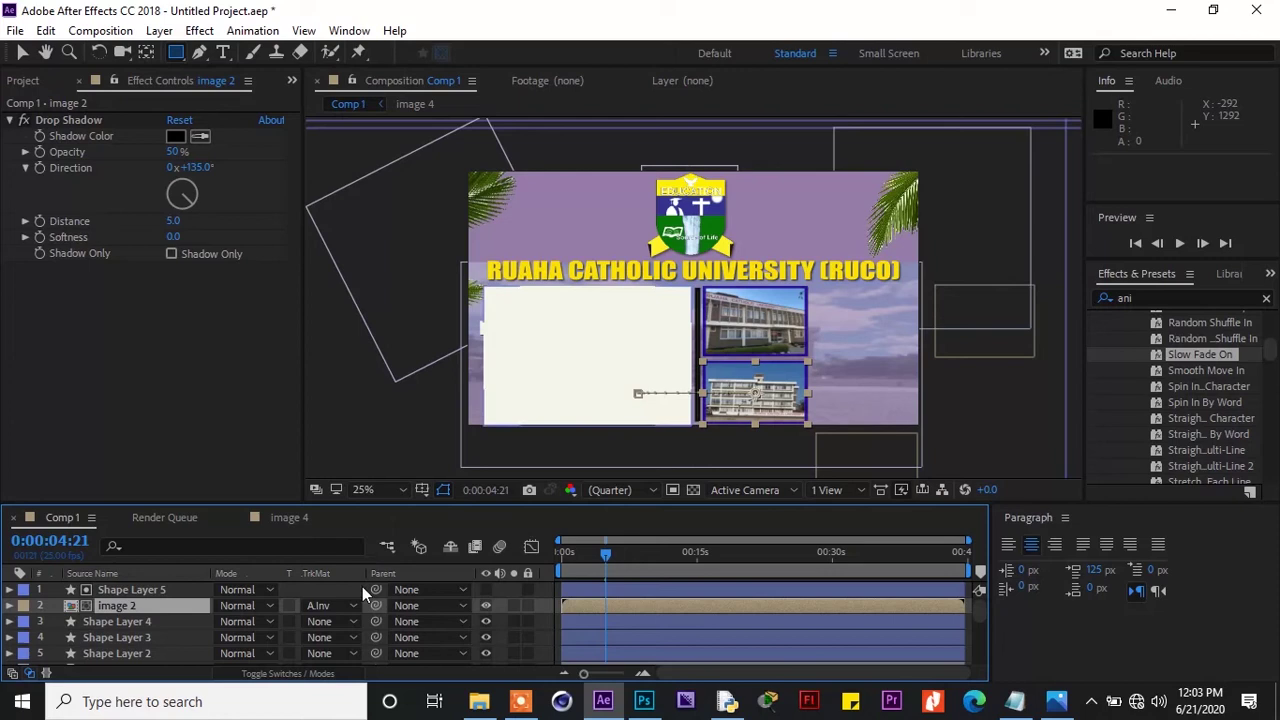
{"action": "left_click_drag", "start_coordinate": [607, 552], "coordinate": [605, 557]}
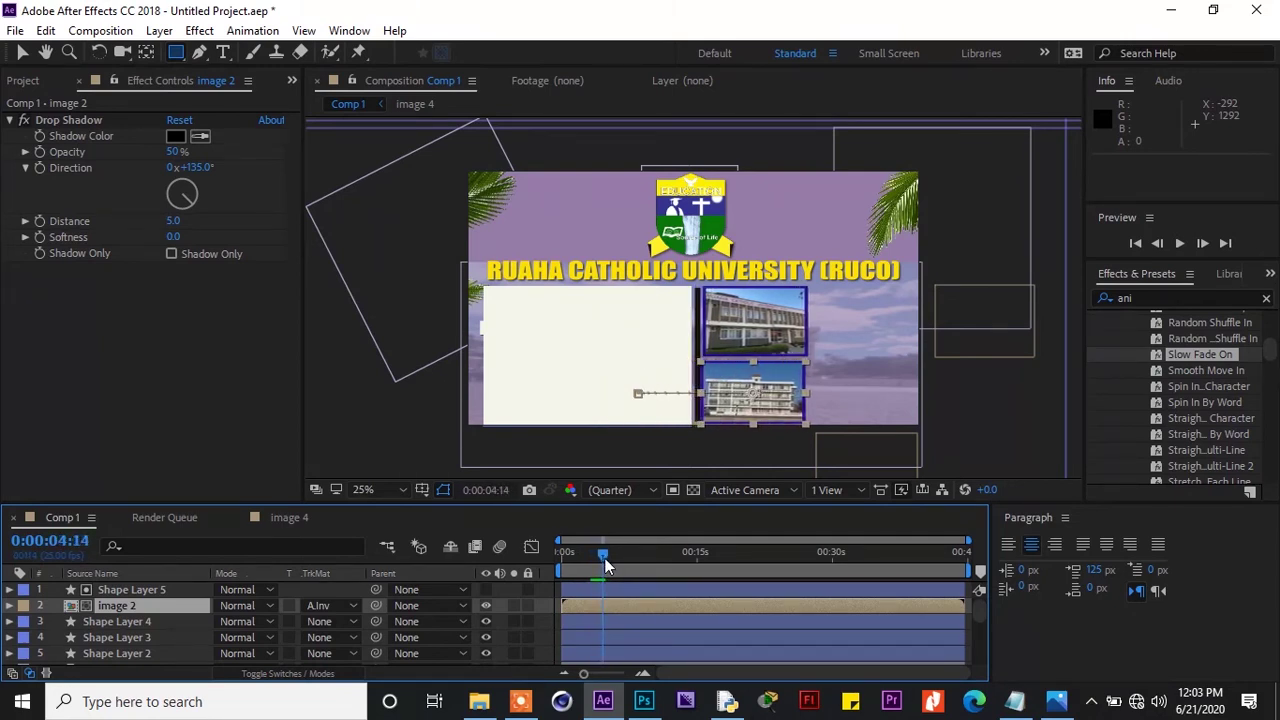
Nudge Shape Layer 5's white rectangle right to position 988, 540
{"action": "left_click", "coordinate": [155, 588]}
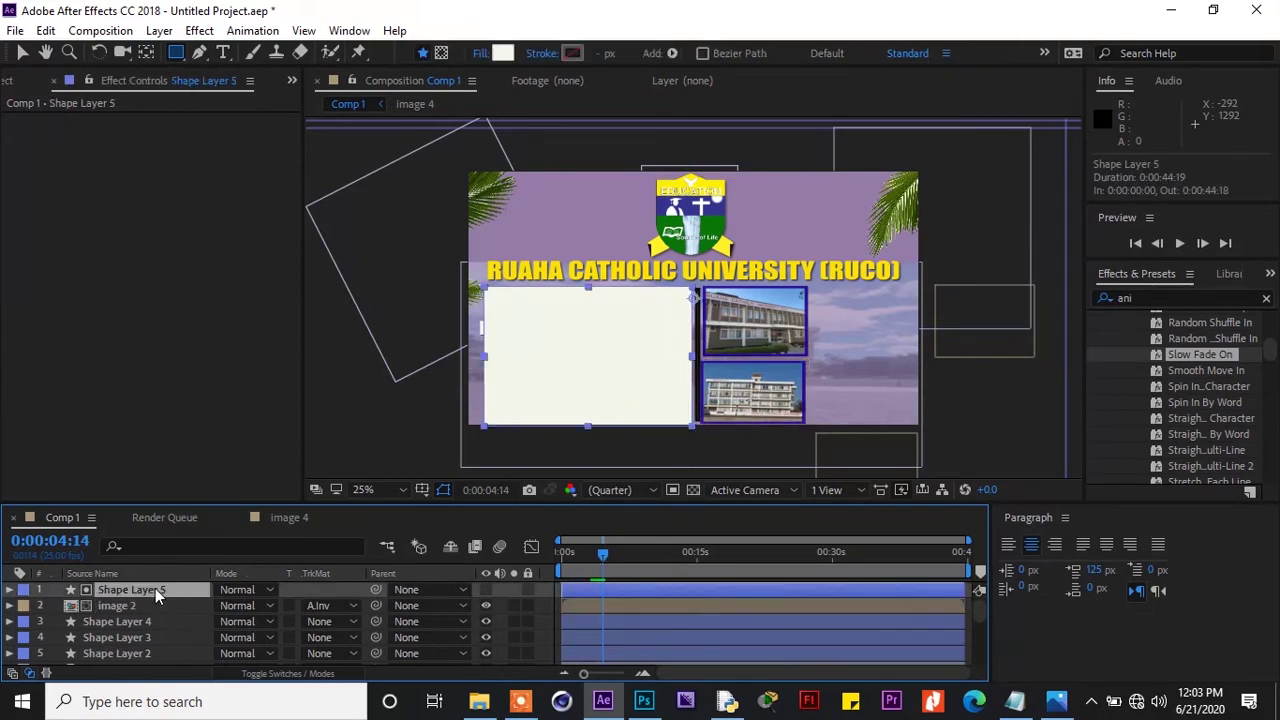
{"action": "key", "text": "Return"}
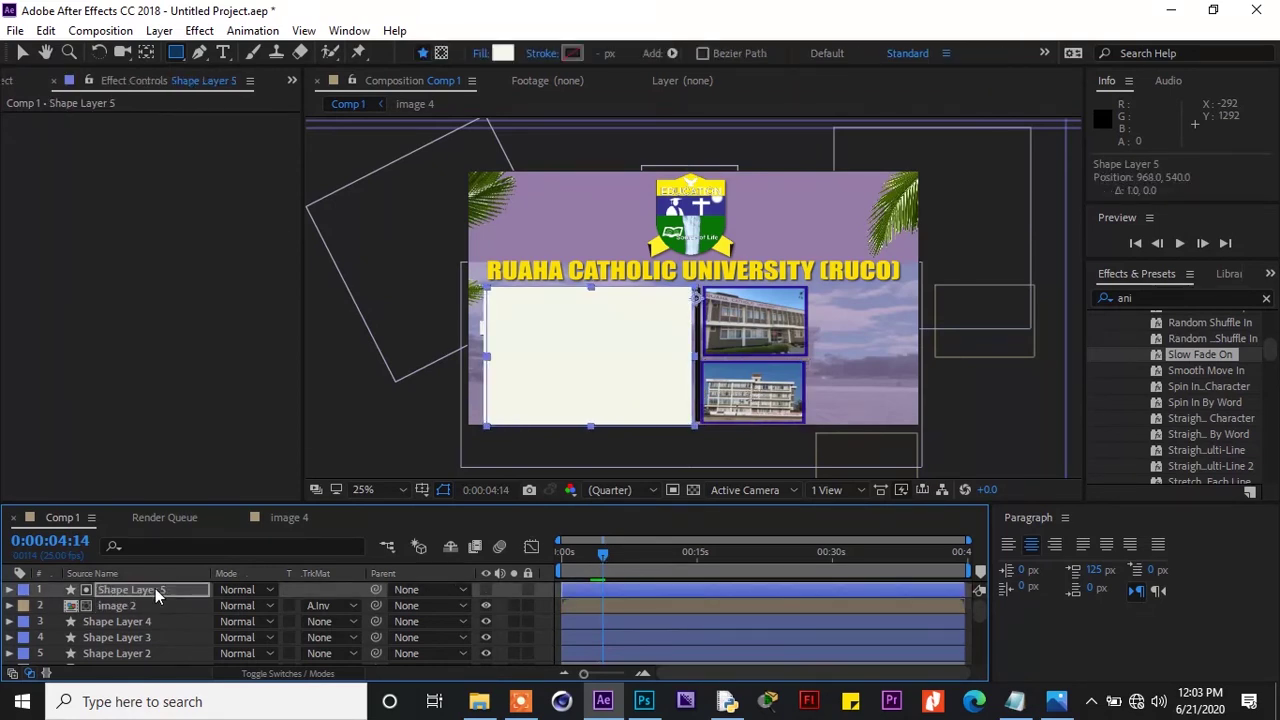
{"action": "key", "text": "Right"}
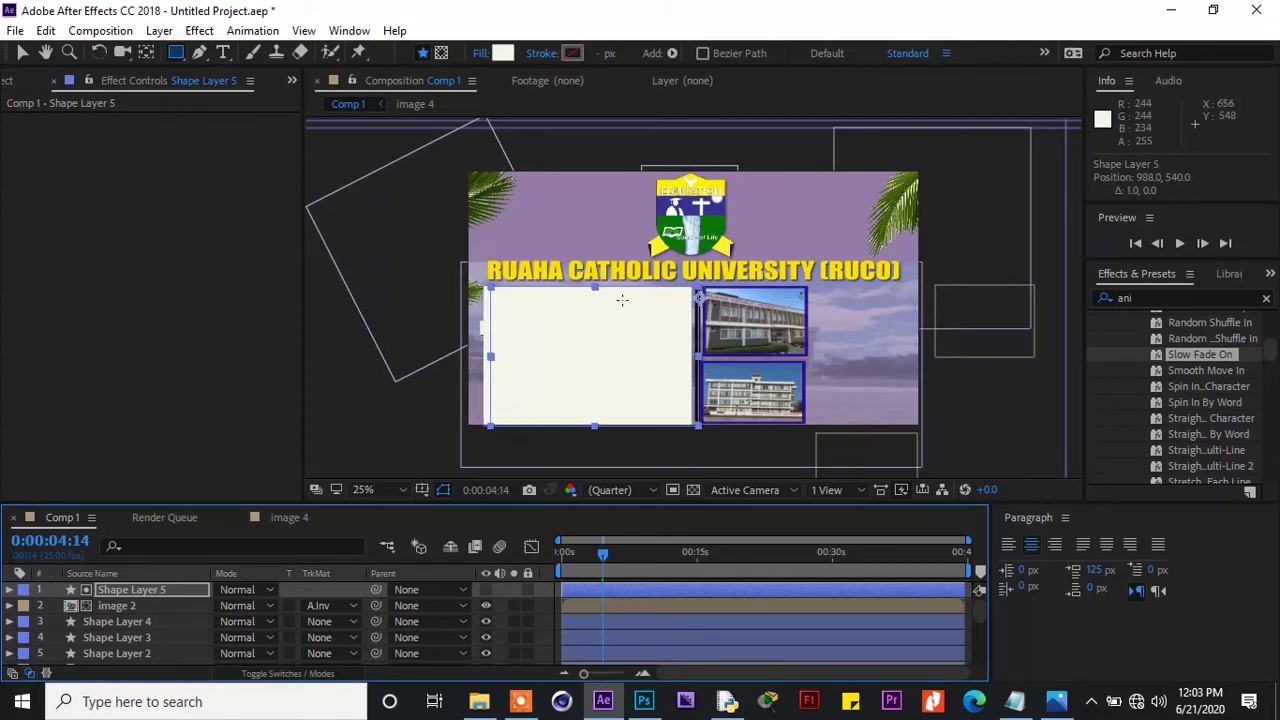
{"action": "left_click", "coordinate": [21, 53]}
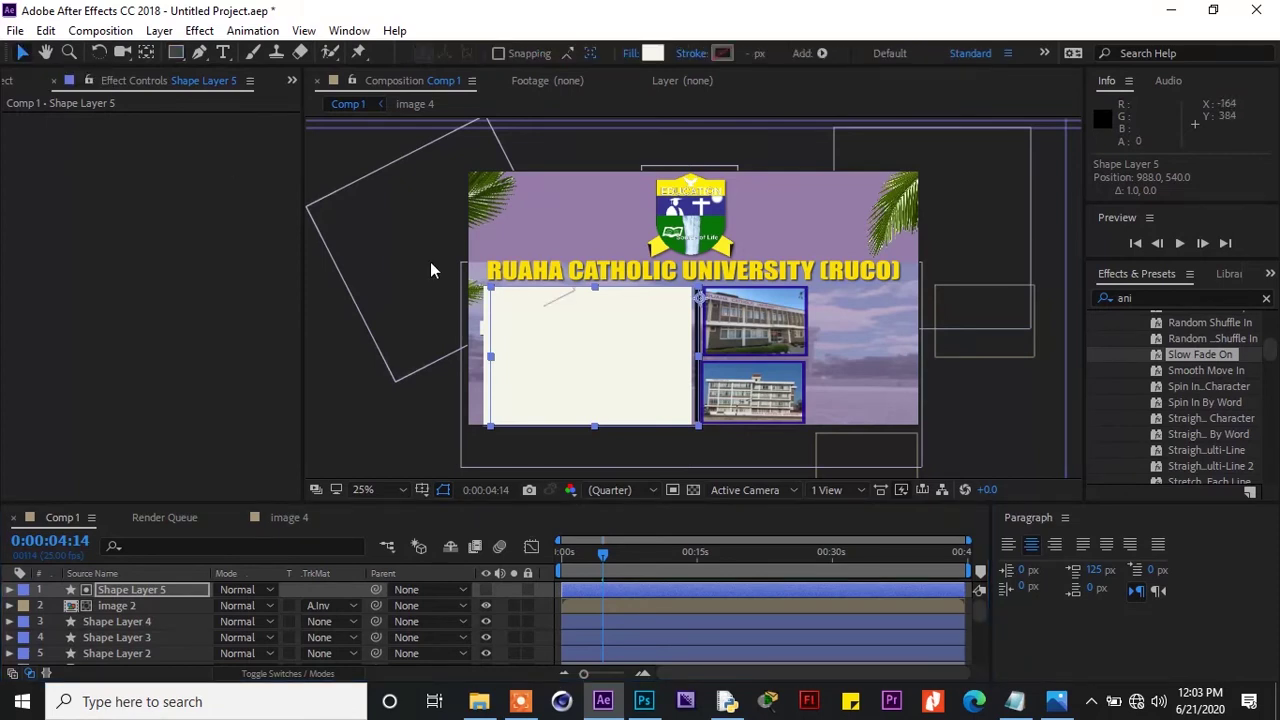
{"action": "left_click_drag", "start_coordinate": [978, 606], "coordinate": [977, 636]}
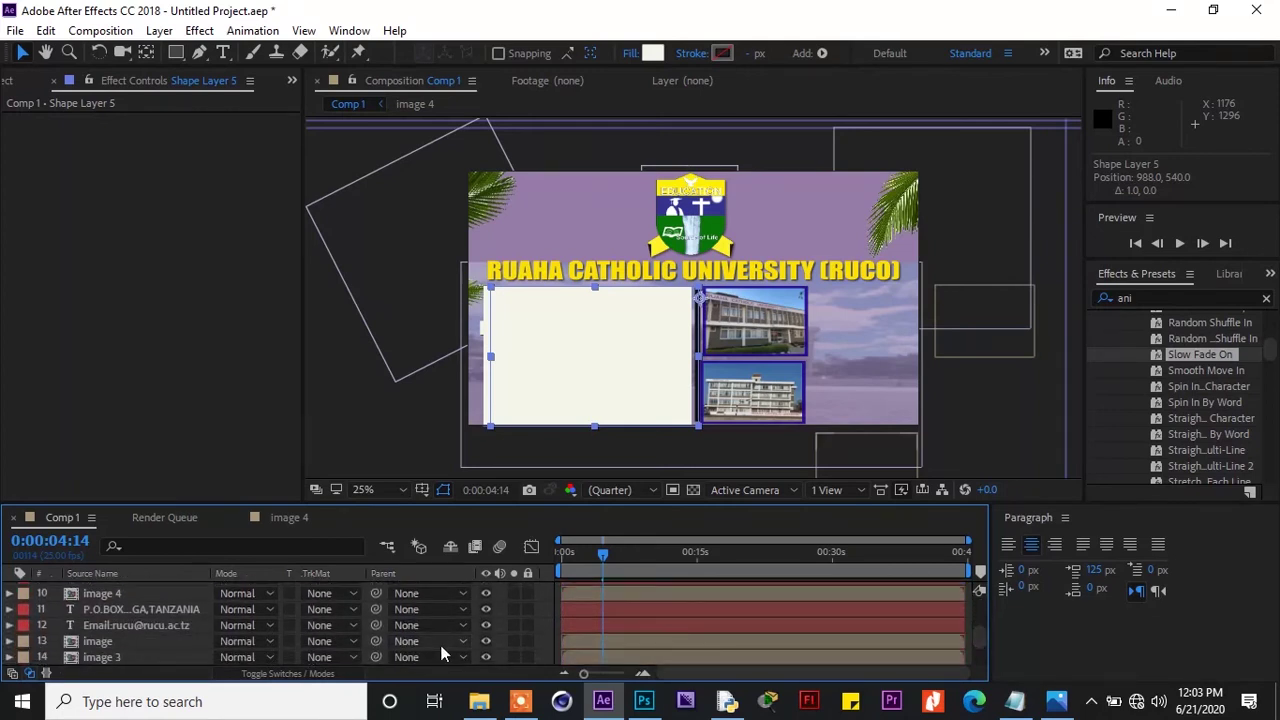
Put image 3 under Shape Layer 4 as an Alpha Inverted Matte, then nudge Shape Layer 4 right
{"action": "left_click", "coordinate": [203, 641]}
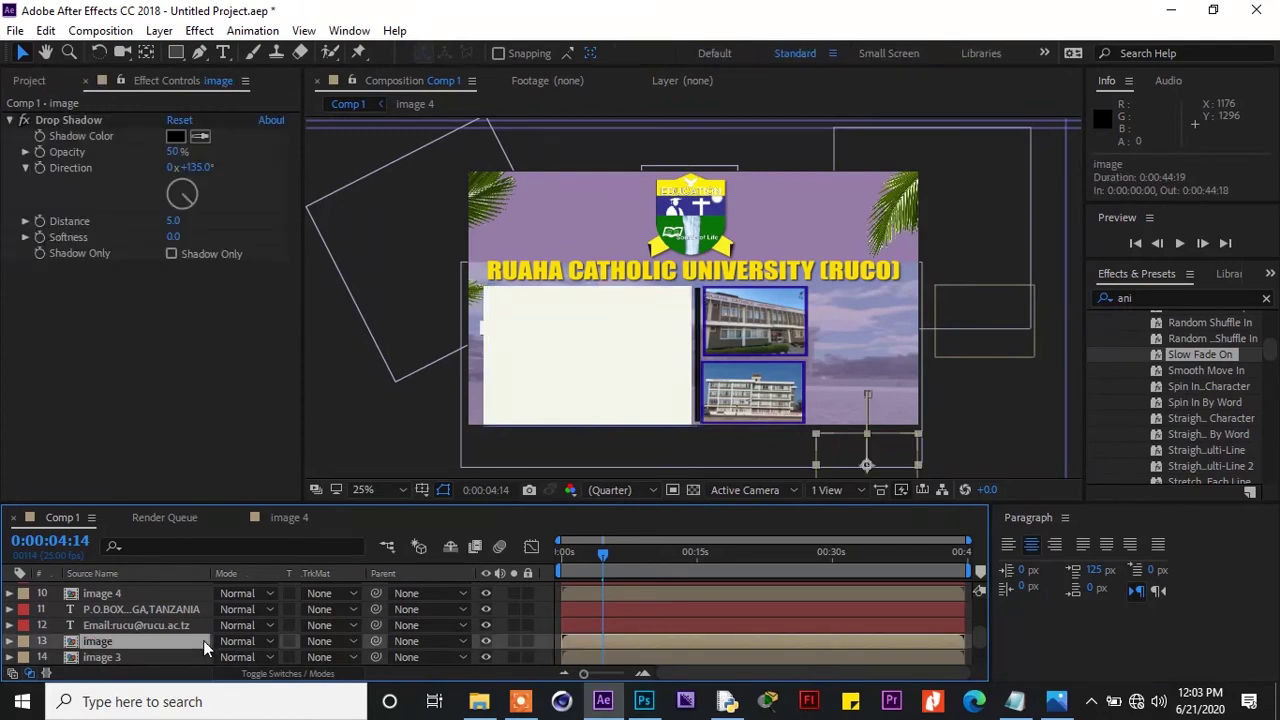
{"action": "left_click", "coordinate": [173, 658]}
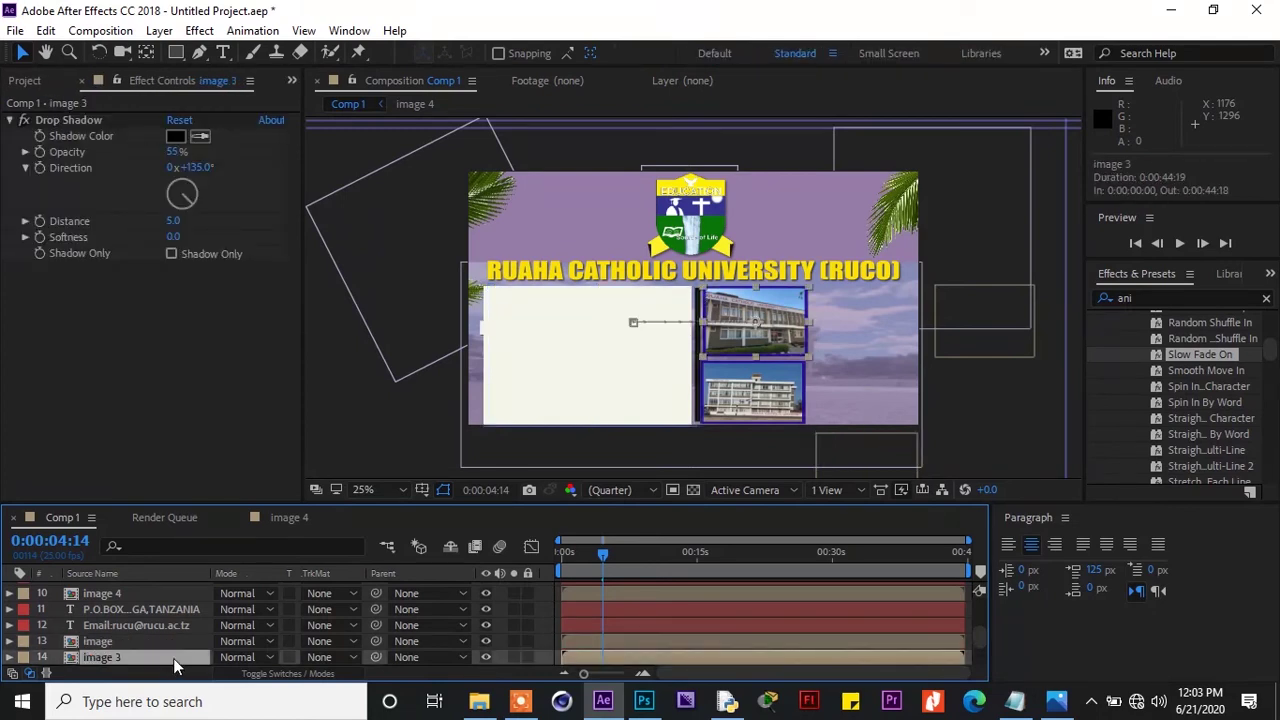
{"action": "left_click_drag", "start_coordinate": [173, 658], "coordinate": [171, 623]}
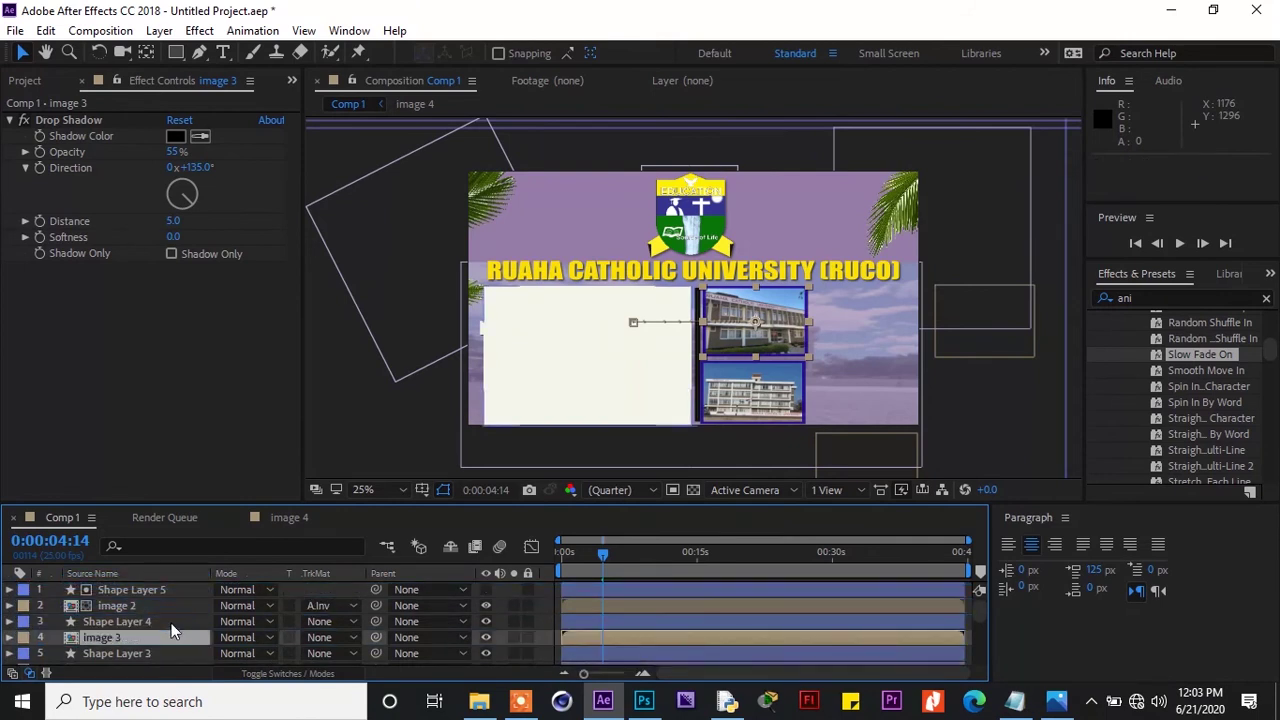
{"action": "left_click", "coordinate": [354, 637]}
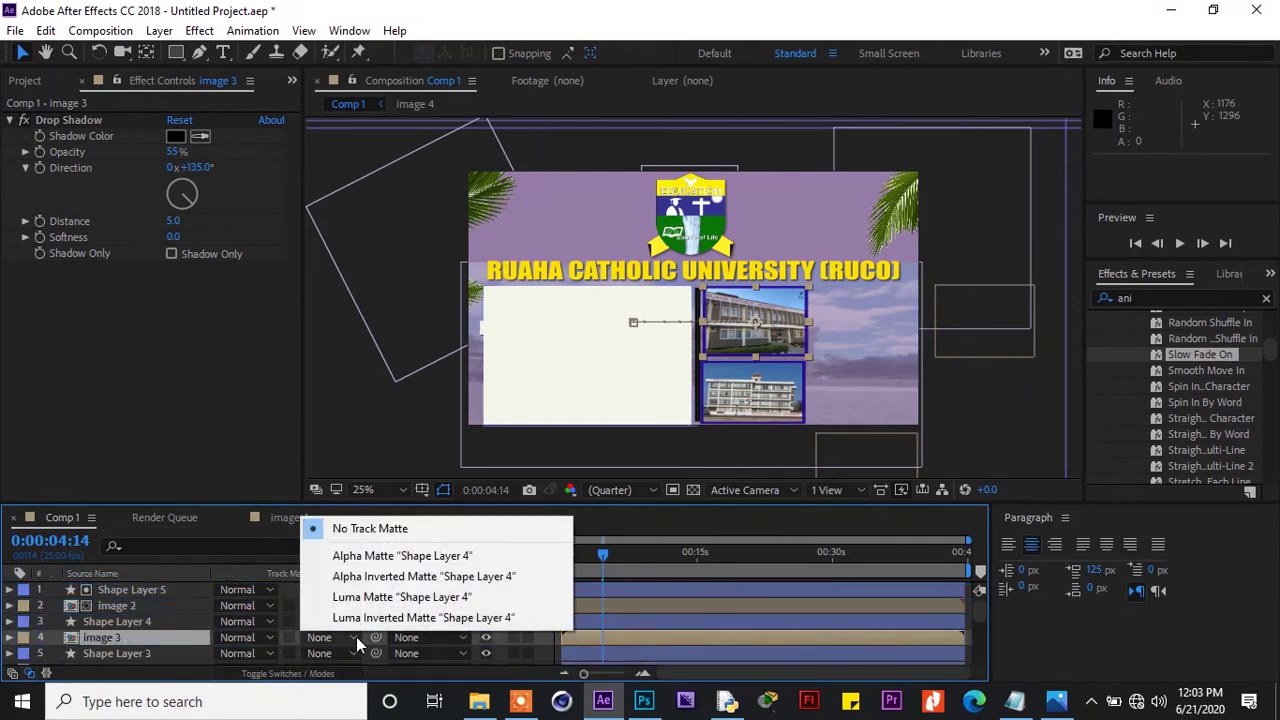
{"action": "left_click", "coordinate": [366, 577]}
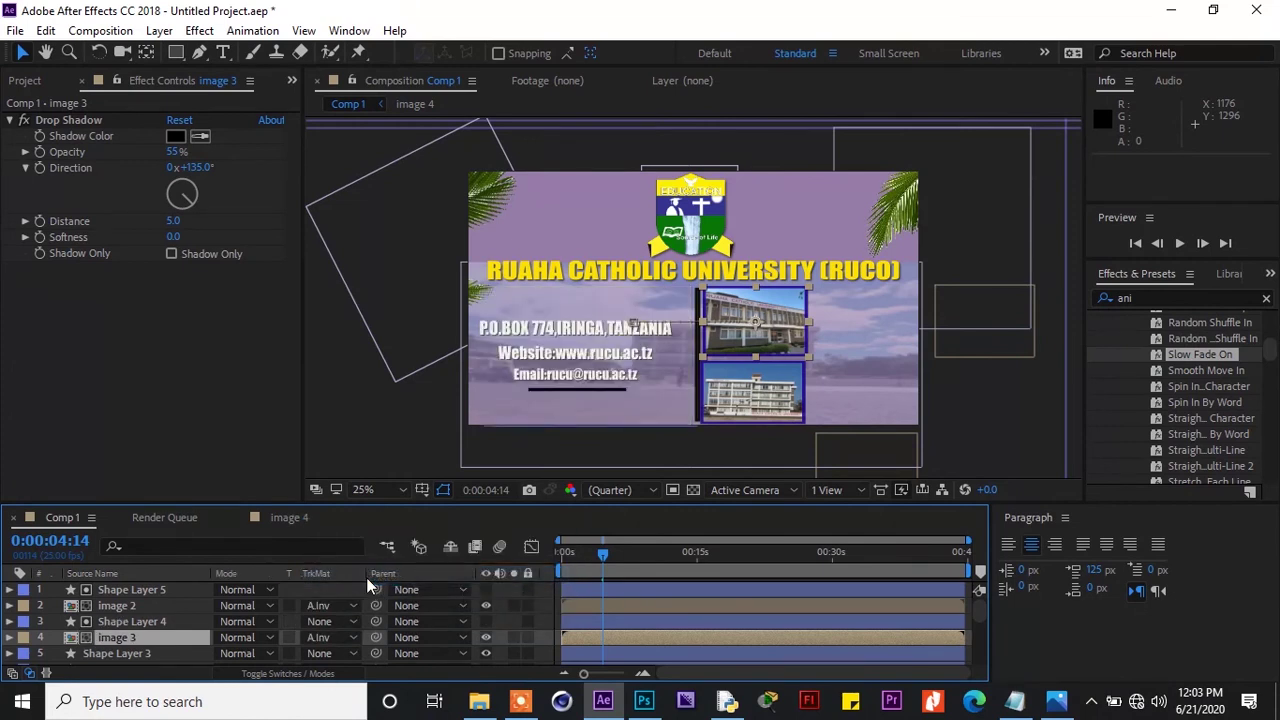
{"action": "left_click", "coordinate": [113, 621]}
{"action": "key", "text": "Right"}
{"action": "key", "text": "Right"}
{"action": "key", "text": "Right"}
{"action": "key", "text": "Right"}
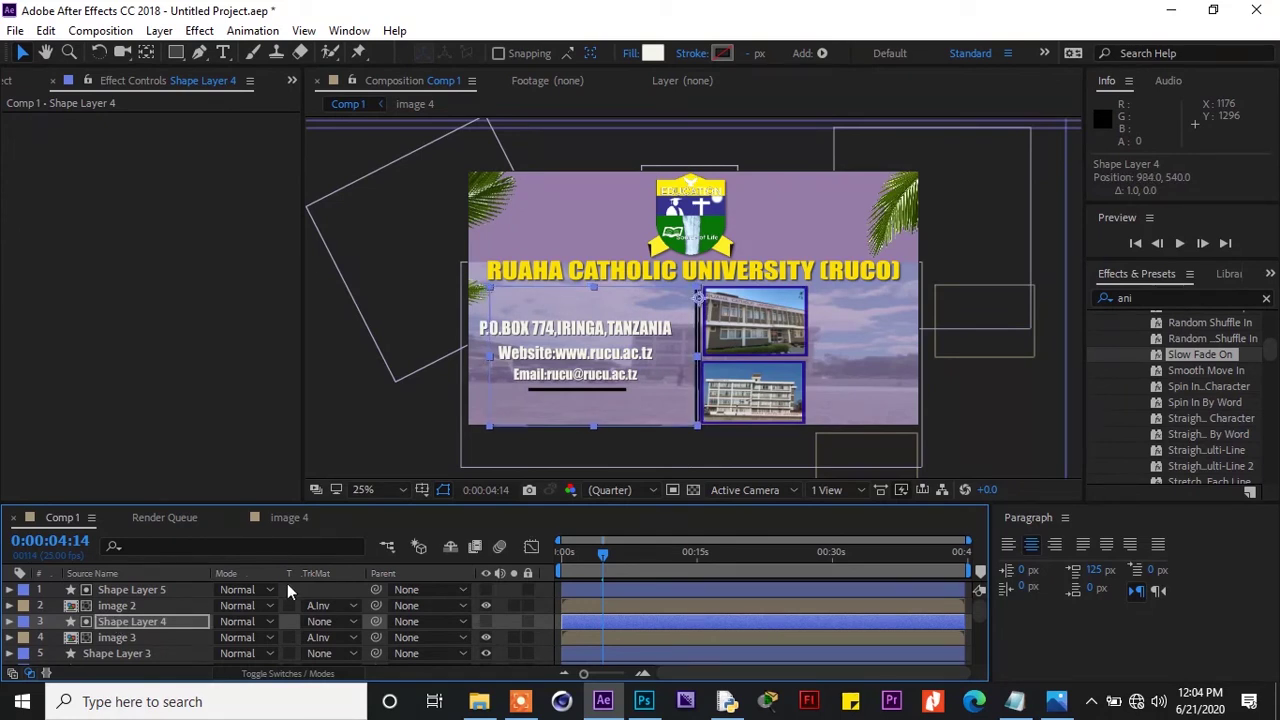
Preview the animation from the start, then stop playback
{"action": "left_click_drag", "start_coordinate": [603, 563], "coordinate": [562, 554]}
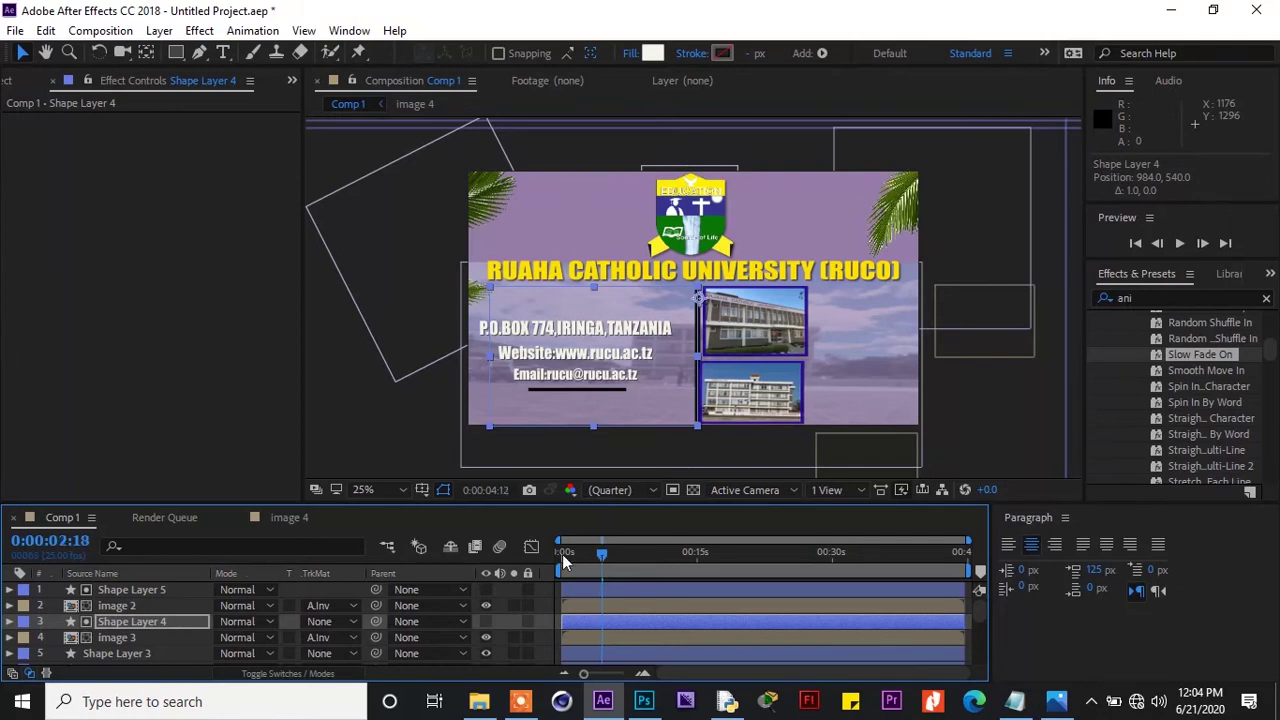
{"action": "left_click", "coordinate": [1033, 401]}
{"action": "left_click", "coordinate": [1181, 243]}
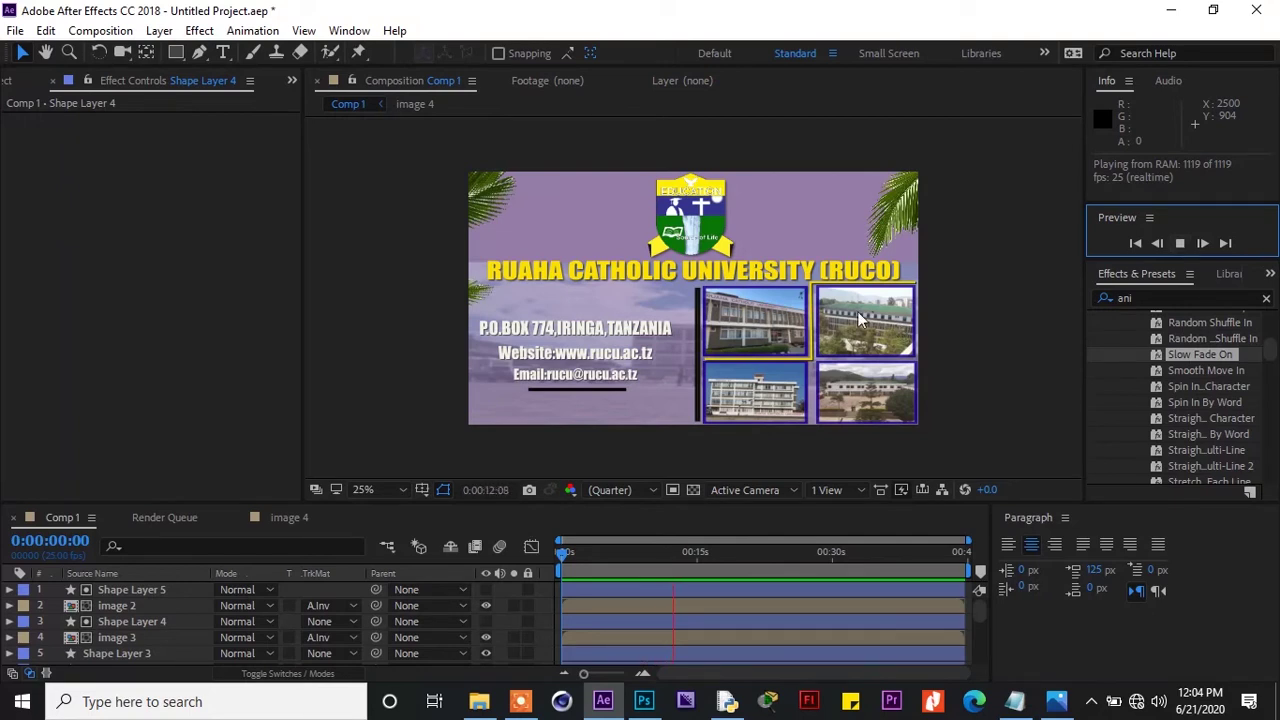
{"action": "left_click", "coordinate": [186, 590]}
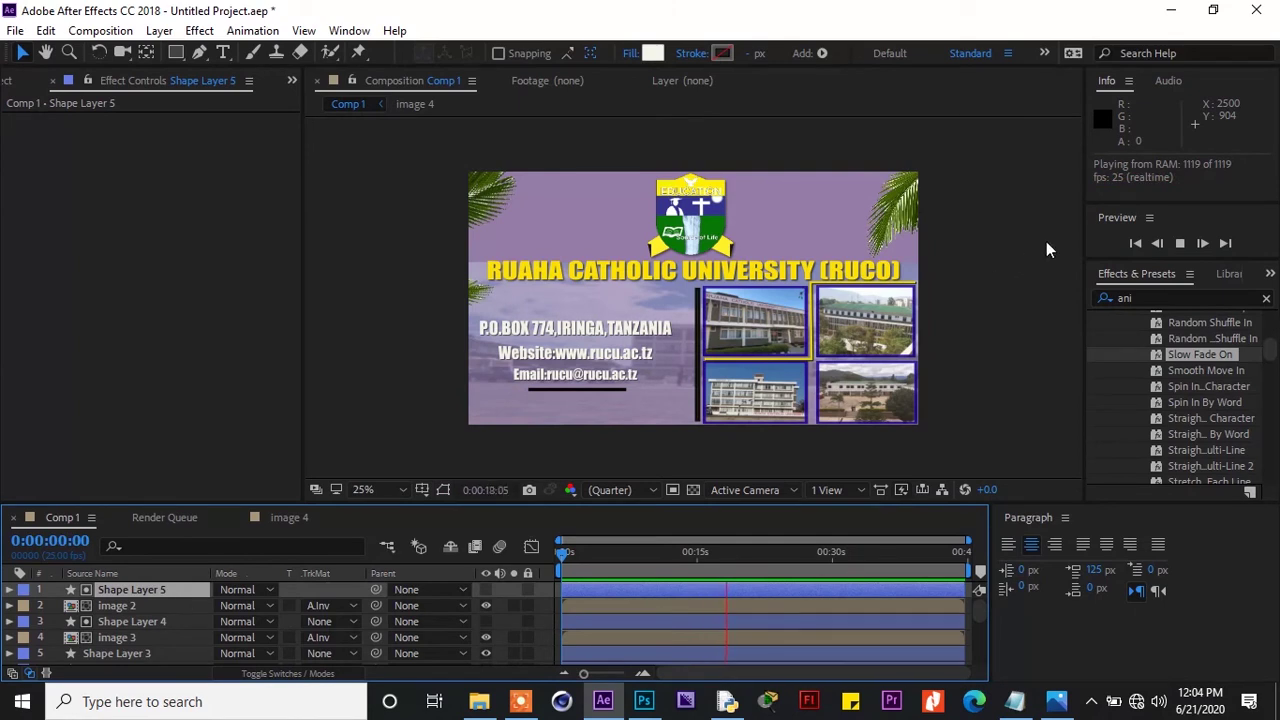
{"action": "left_click", "coordinate": [1180, 243]}
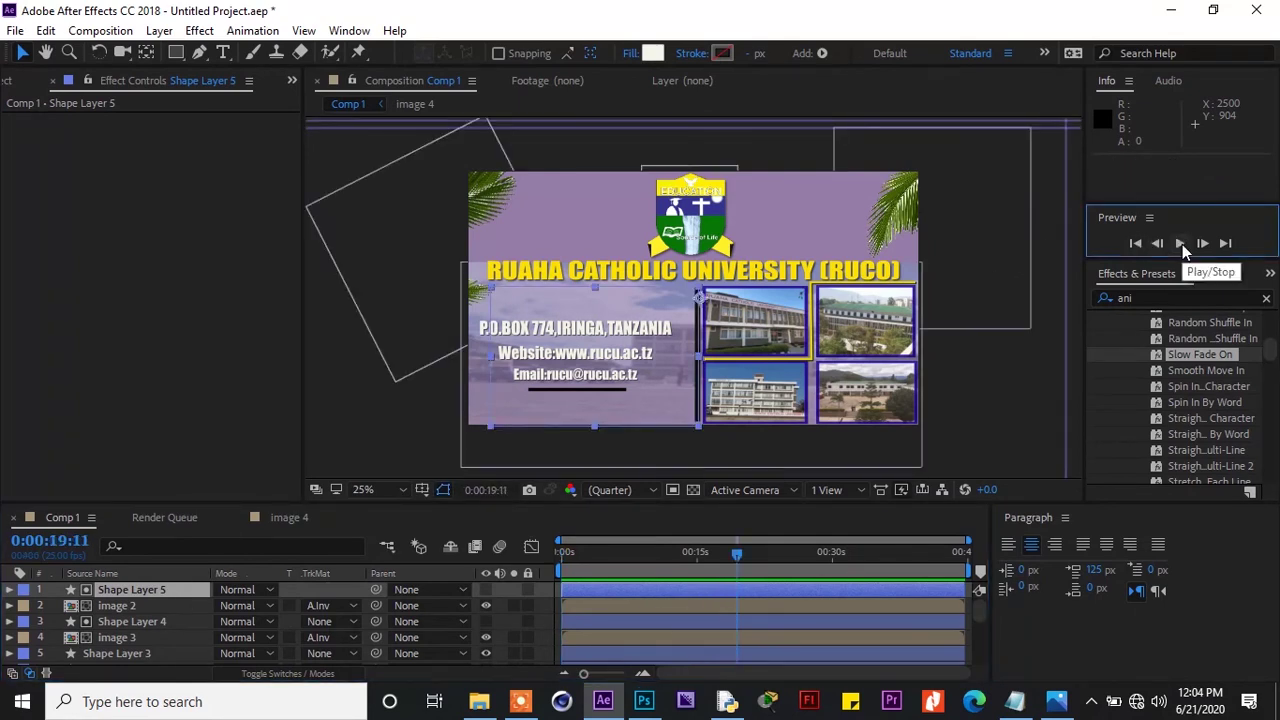
Nudge Shape Layer 5 right to 1000, 540 and rewind to the start
{"action": "key", "text": "Right"}
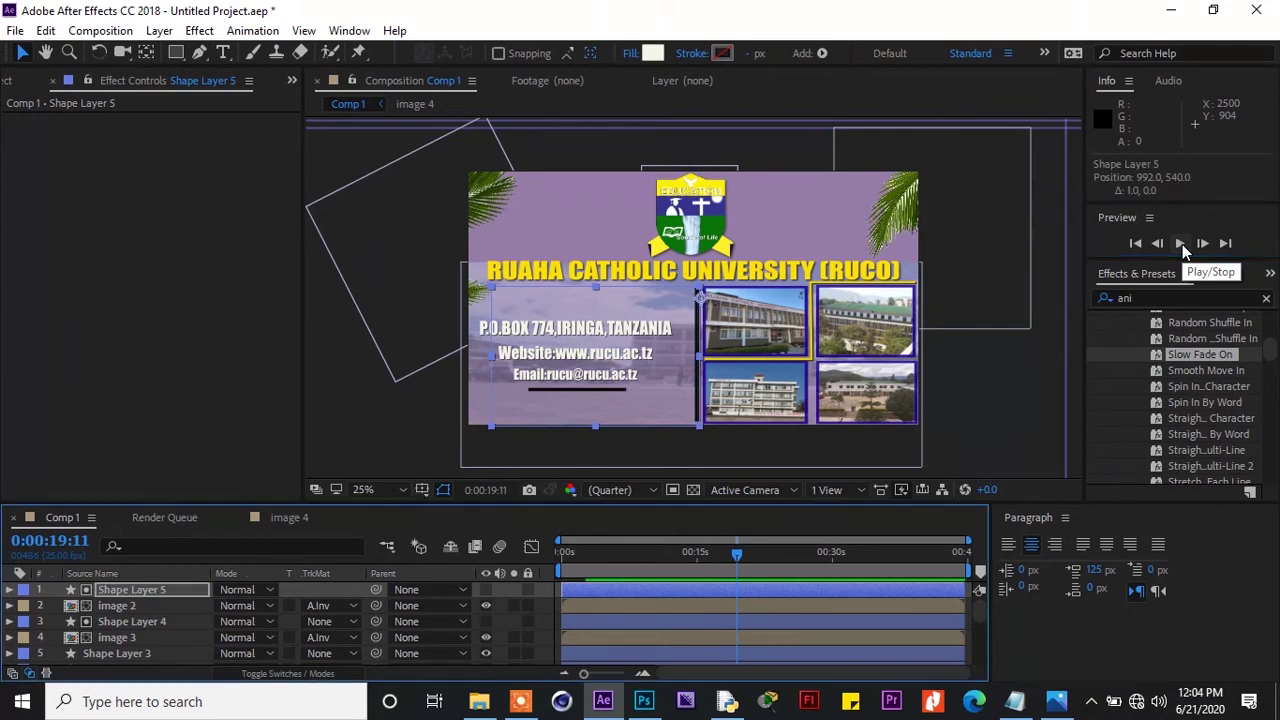
{"action": "key", "text": "Right"}
{"action": "key", "text": "Right"}
{"action": "key", "text": "Right"}
{"action": "key", "text": "Right"}
{"action": "key", "text": "Right"}
{"action": "key", "text": "Right"}
{"action": "key", "text": "Right"}
{"action": "key", "text": "Right"}
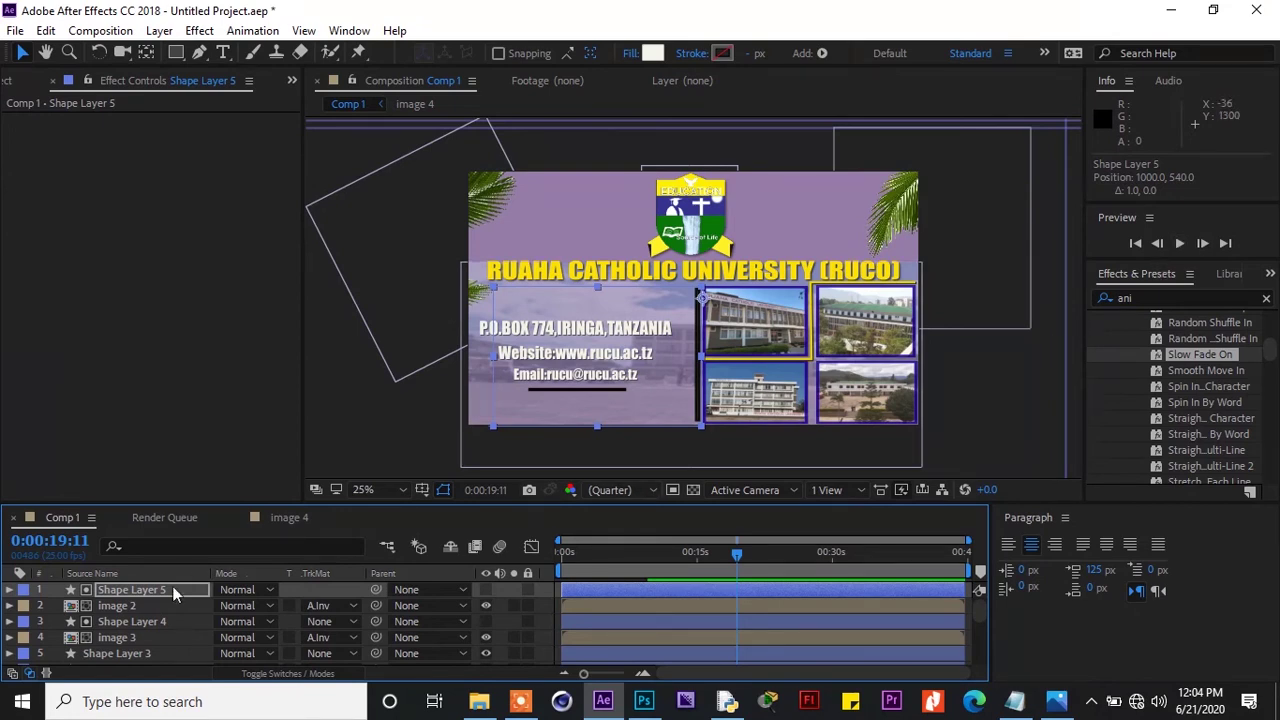
{"action": "left_click", "coordinate": [166, 622]}
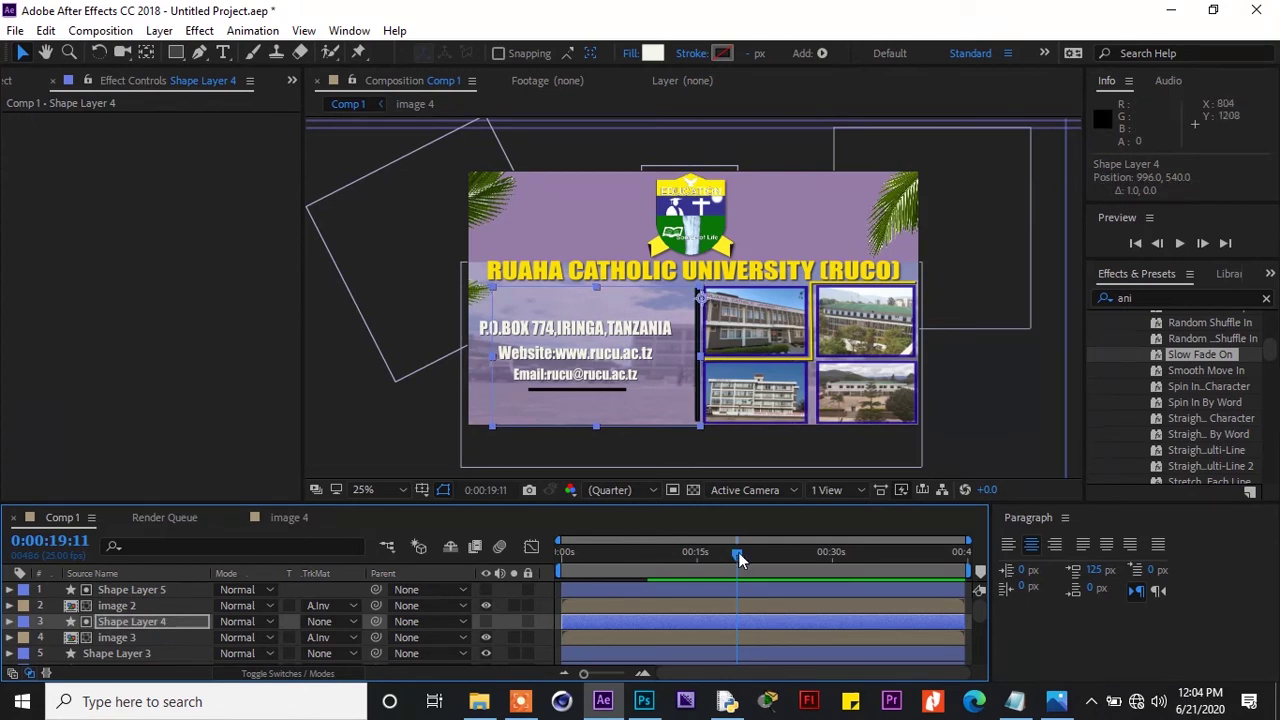
{"action": "left_click_drag", "start_coordinate": [738, 552], "coordinate": [468, 583]}
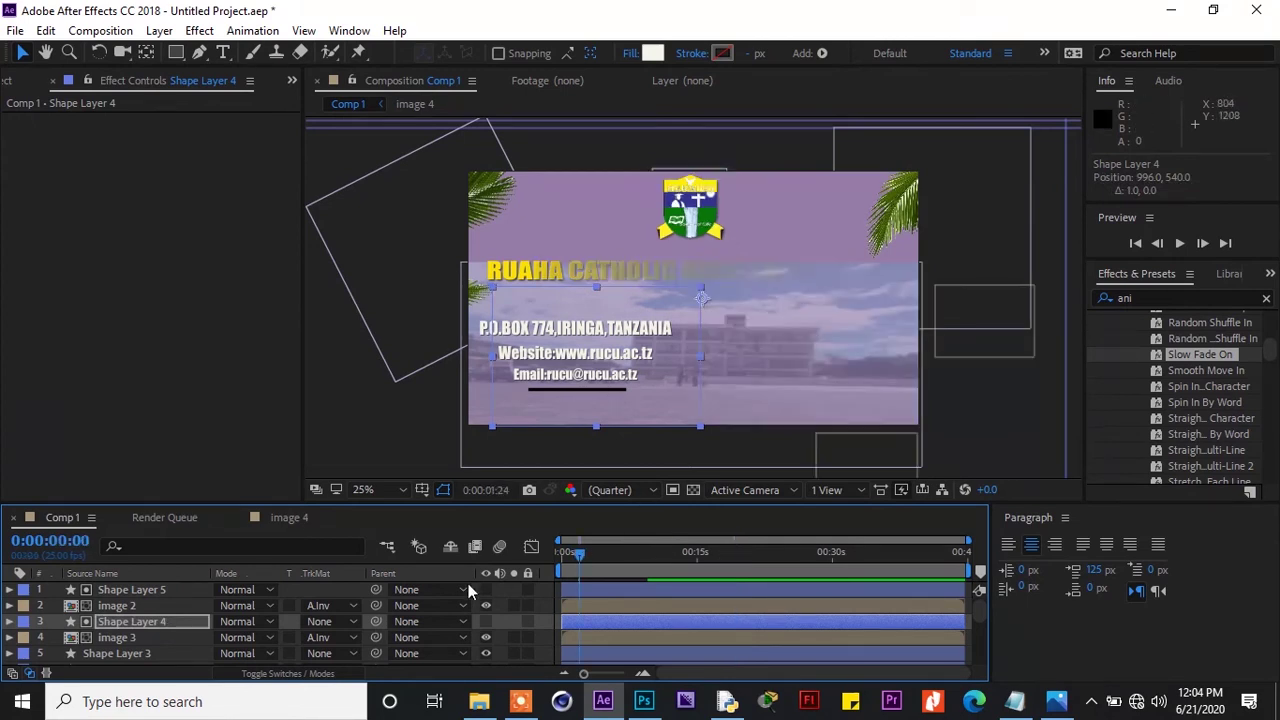
{"action": "left_click", "coordinate": [1180, 243]}
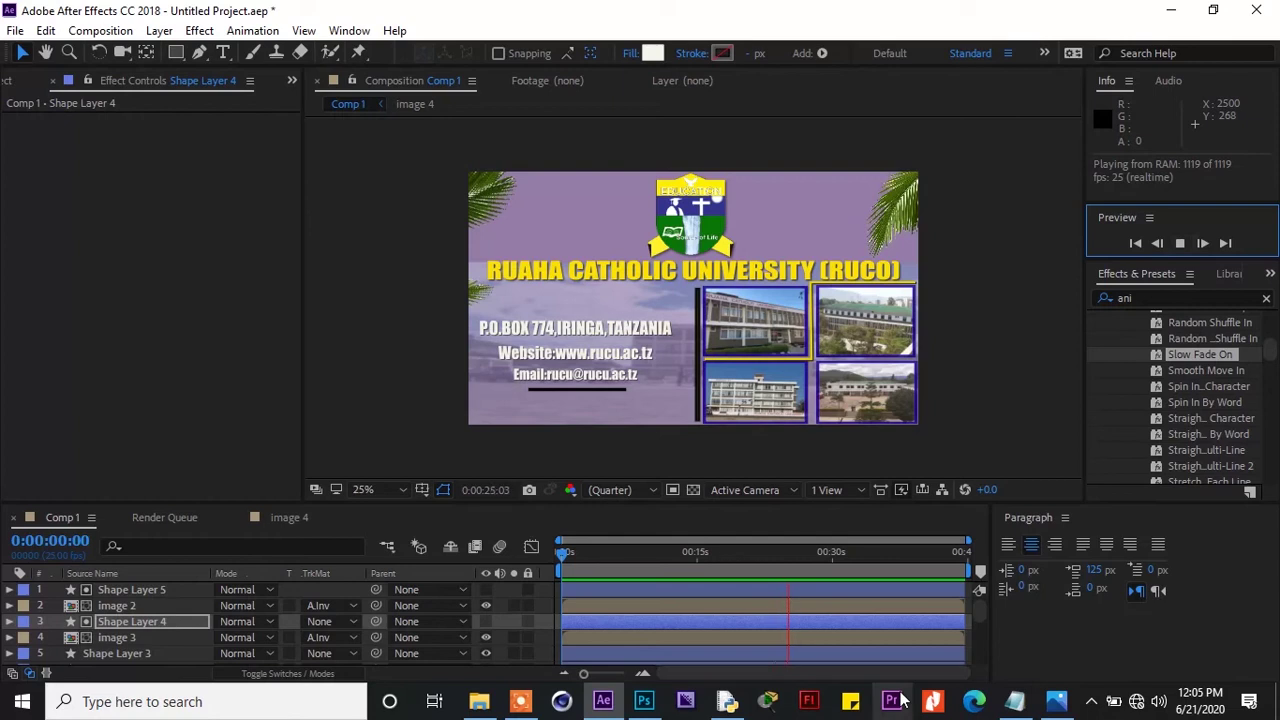
{"action": "left_click", "coordinate": [508, 714]}
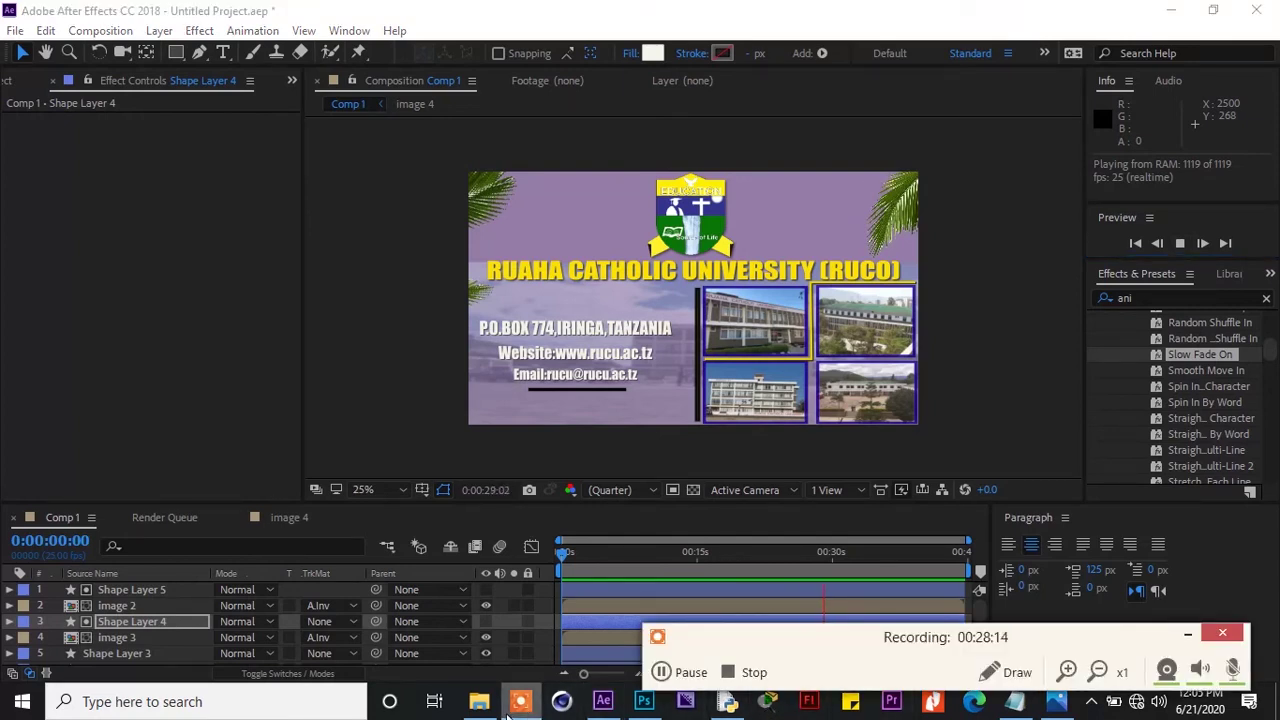
{"action": "left_click", "coordinate": [1183, 634]}
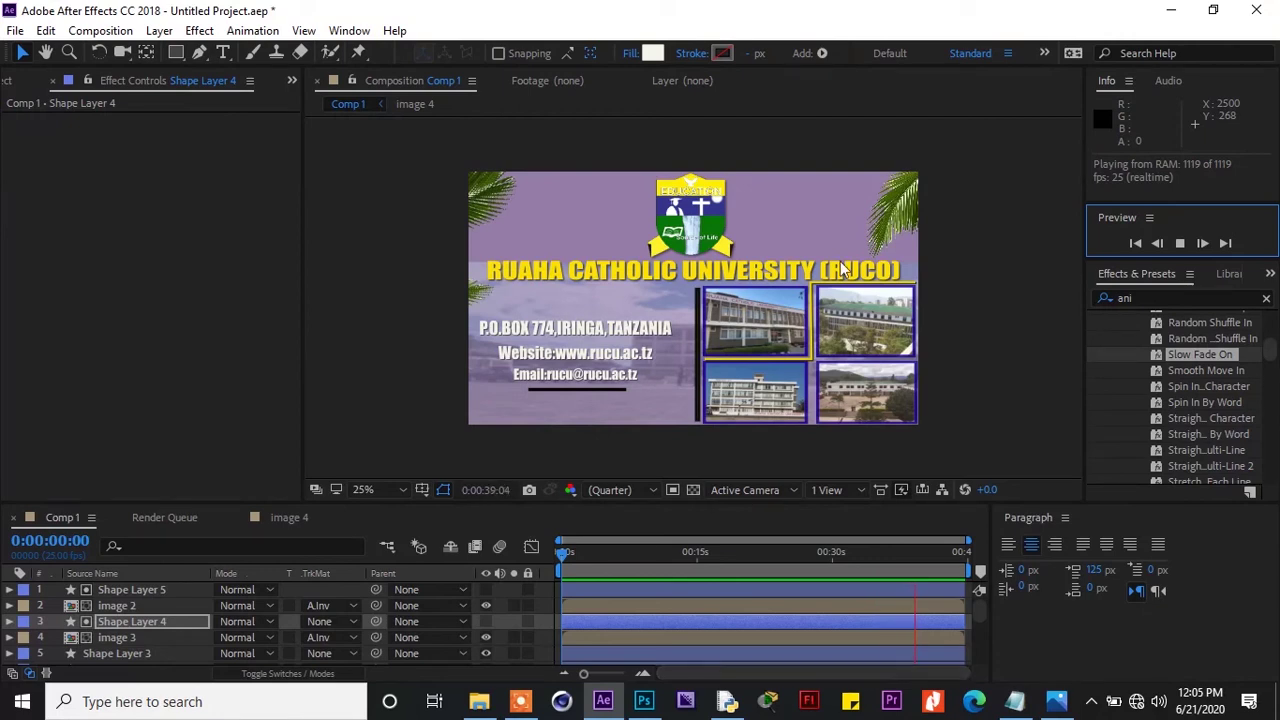
{"action": "left_click", "coordinate": [1182, 244]}
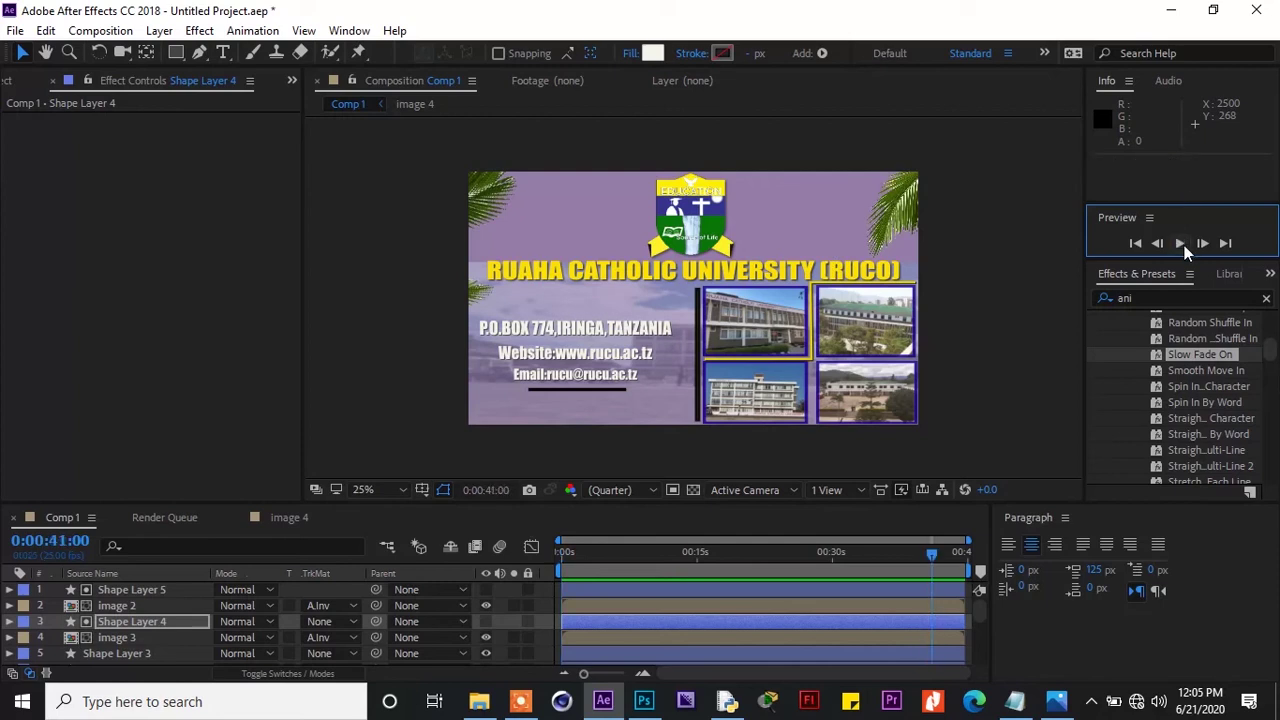
{"action": "left_click", "coordinate": [848, 262]}
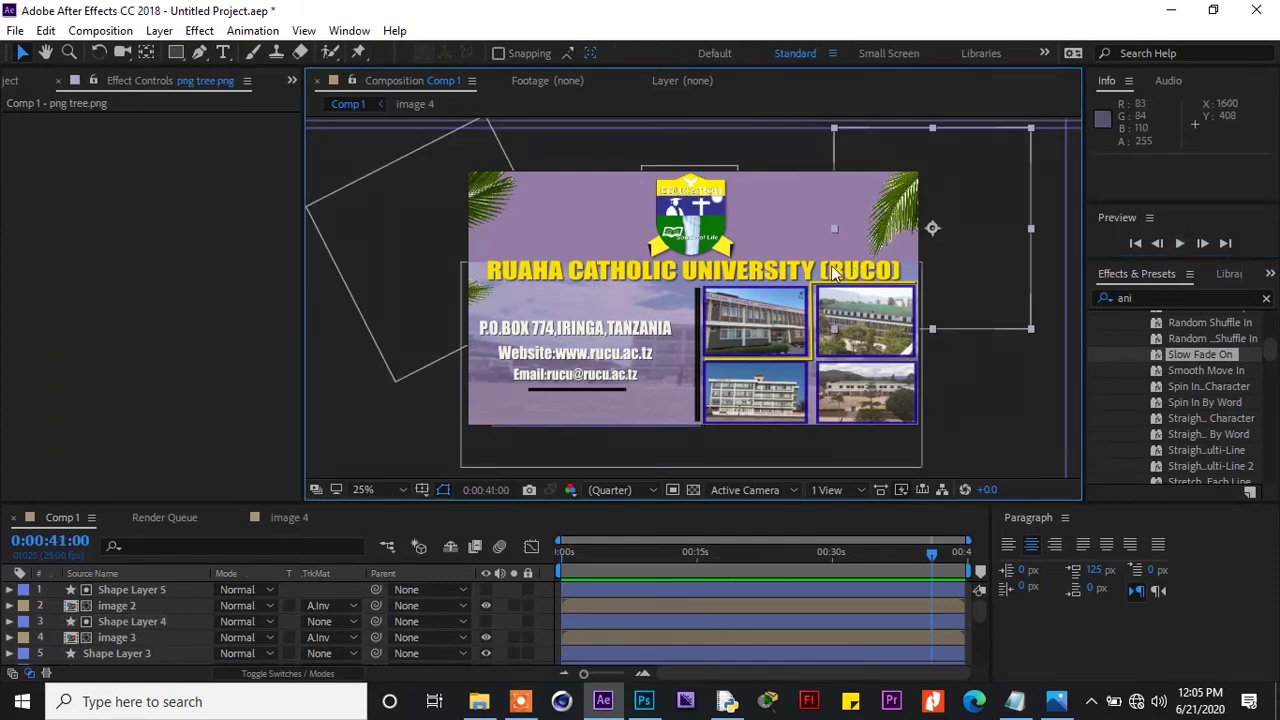
Select the RUAHA CATHOLIC UNIVERSITY title and inspect its Drop Shadow: 63% opacity, distance 8, softness 7
{"action": "left_click", "coordinate": [592, 268]}
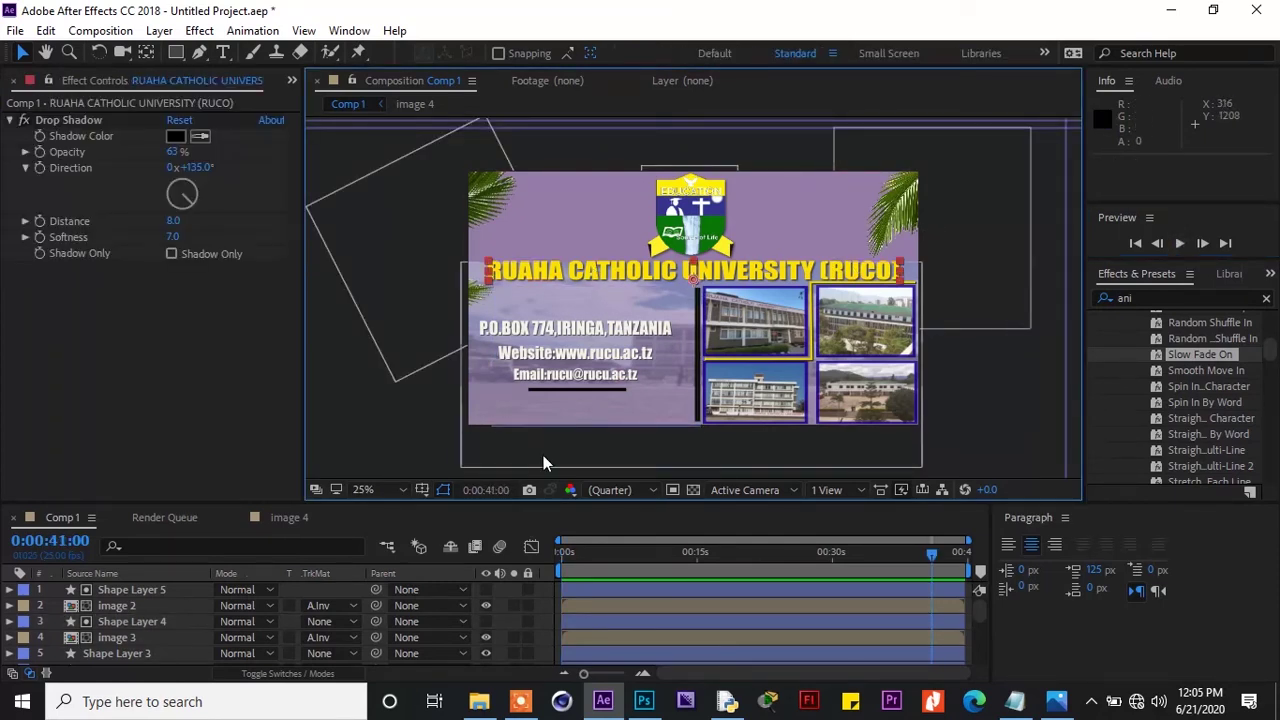
{"action": "left_click_drag", "start_coordinate": [976, 607], "coordinate": [994, 650]}
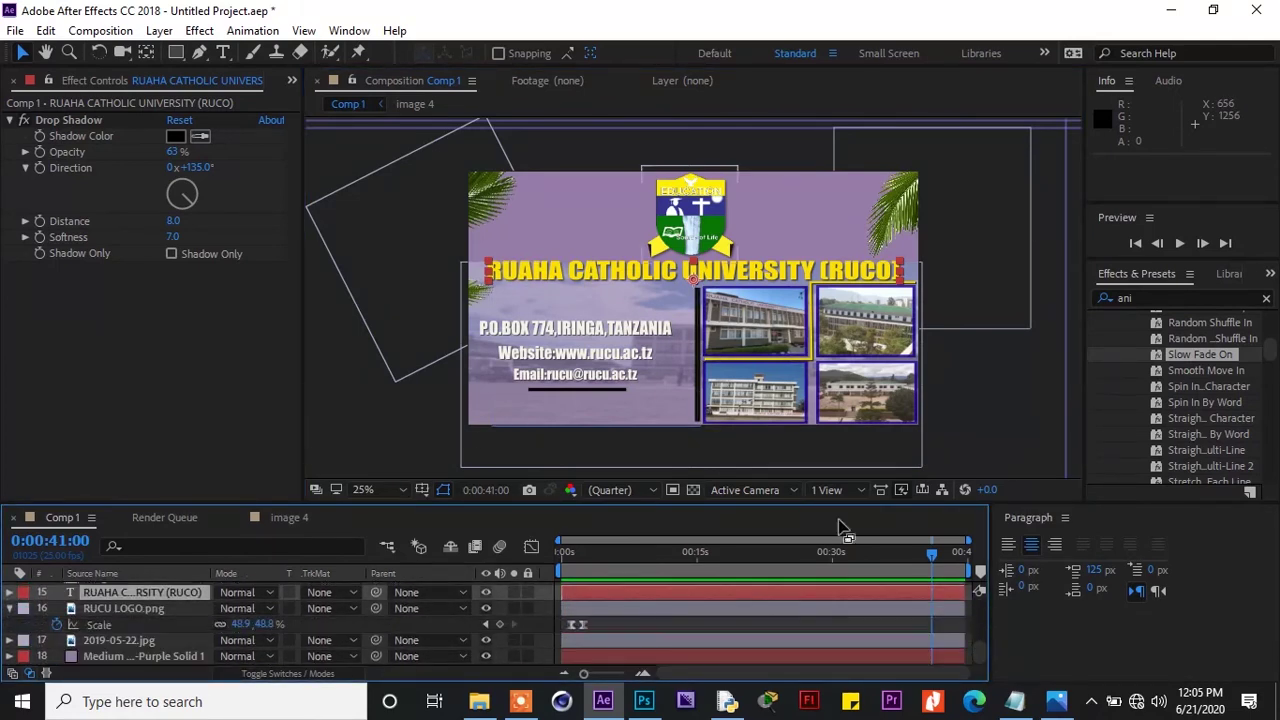
{"action": "left_click", "coordinate": [10, 609]}
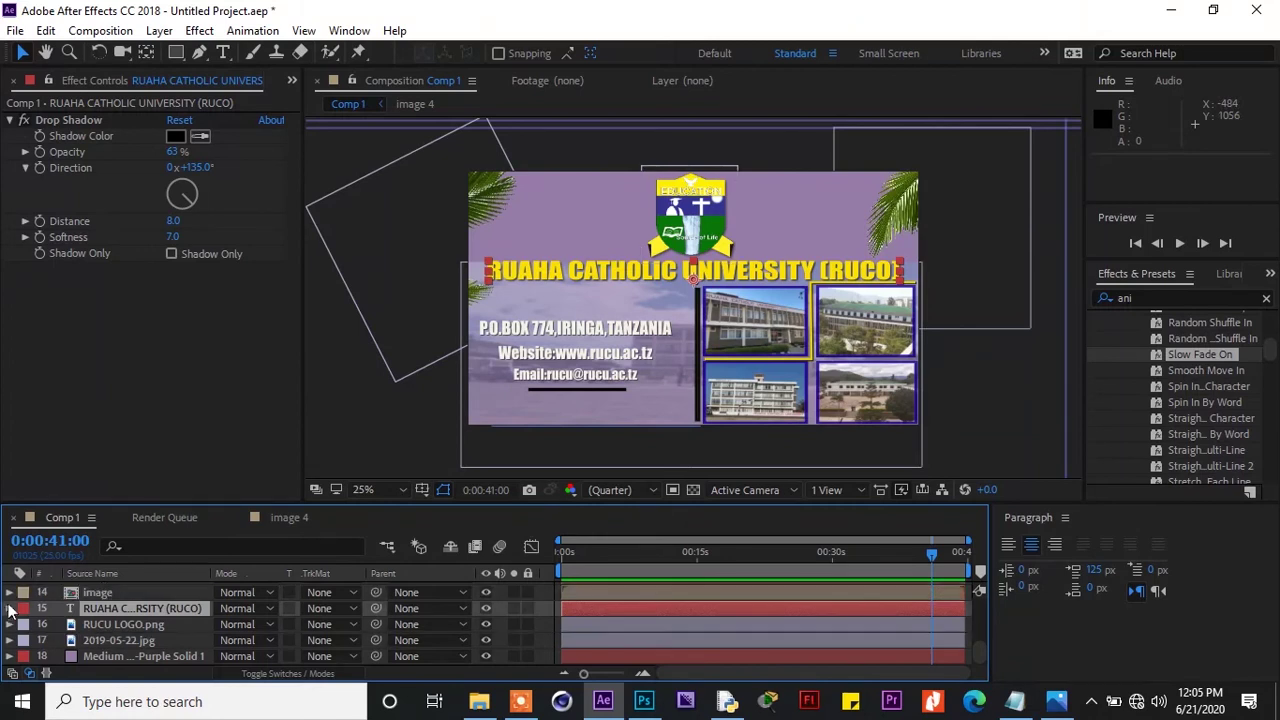
{"action": "left_click", "coordinate": [10, 592]}
{"action": "left_click", "coordinate": [10, 590]}
Expand the title layer down to Animator 1's Range Selector 1 Start, End and Offset
{"action": "left_click", "coordinate": [10, 608]}
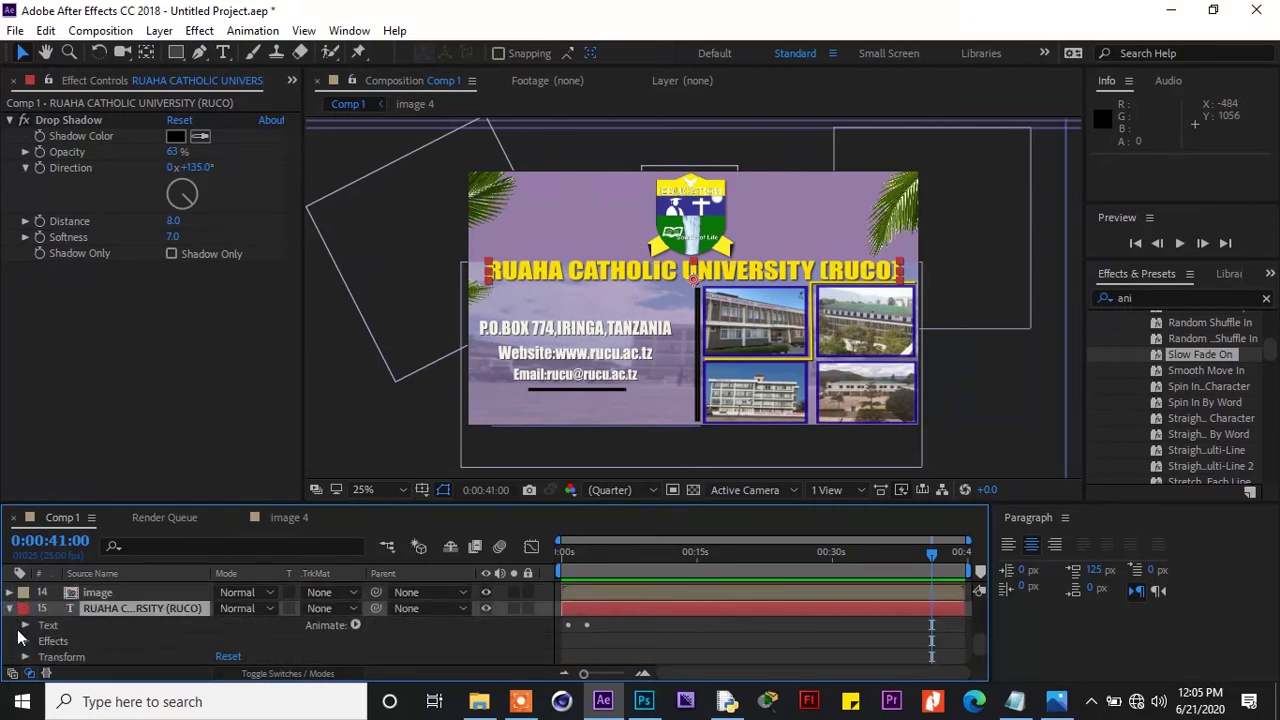
{"action": "left_click", "coordinate": [25, 625]}
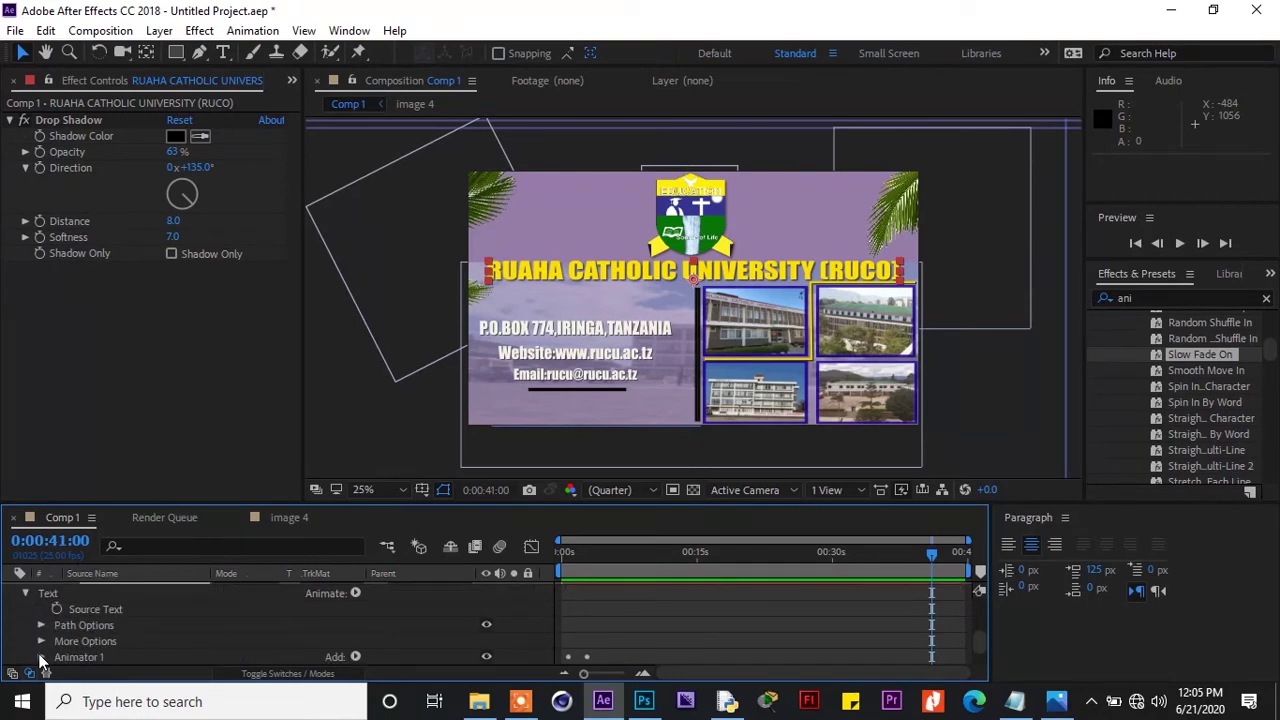
{"action": "left_click", "coordinate": [41, 657]}
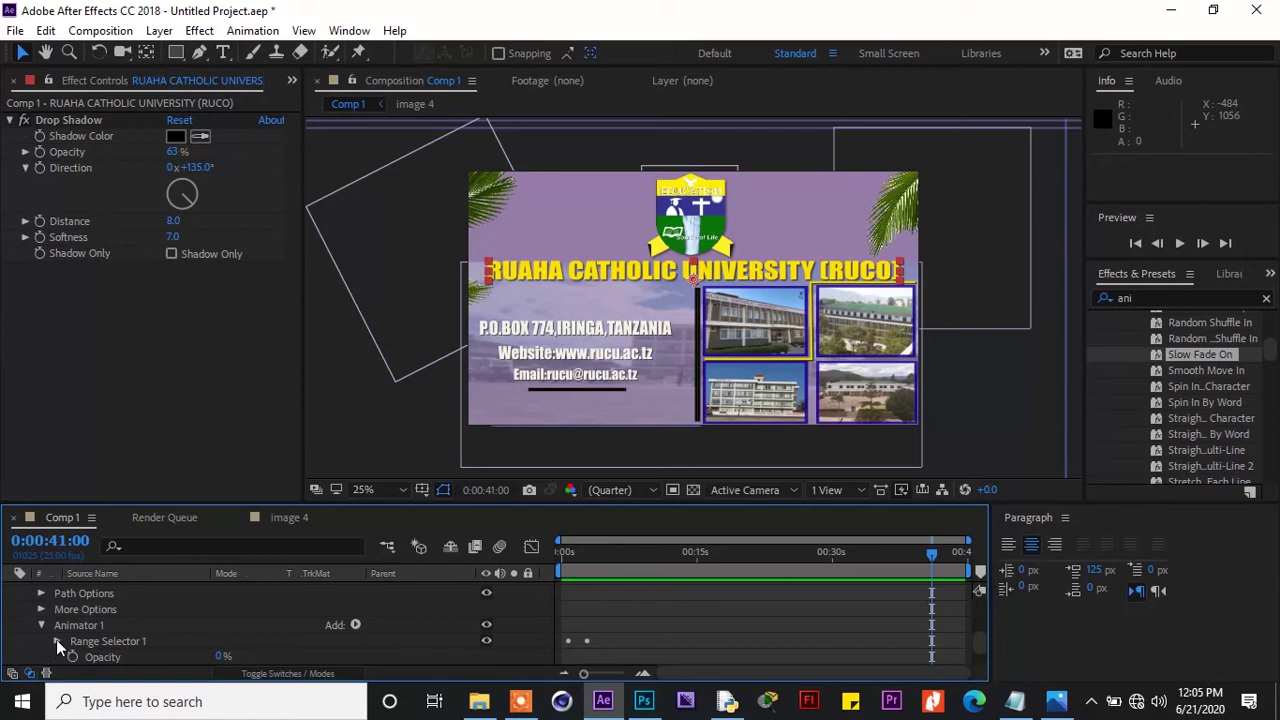
{"action": "left_click", "coordinate": [57, 641]}
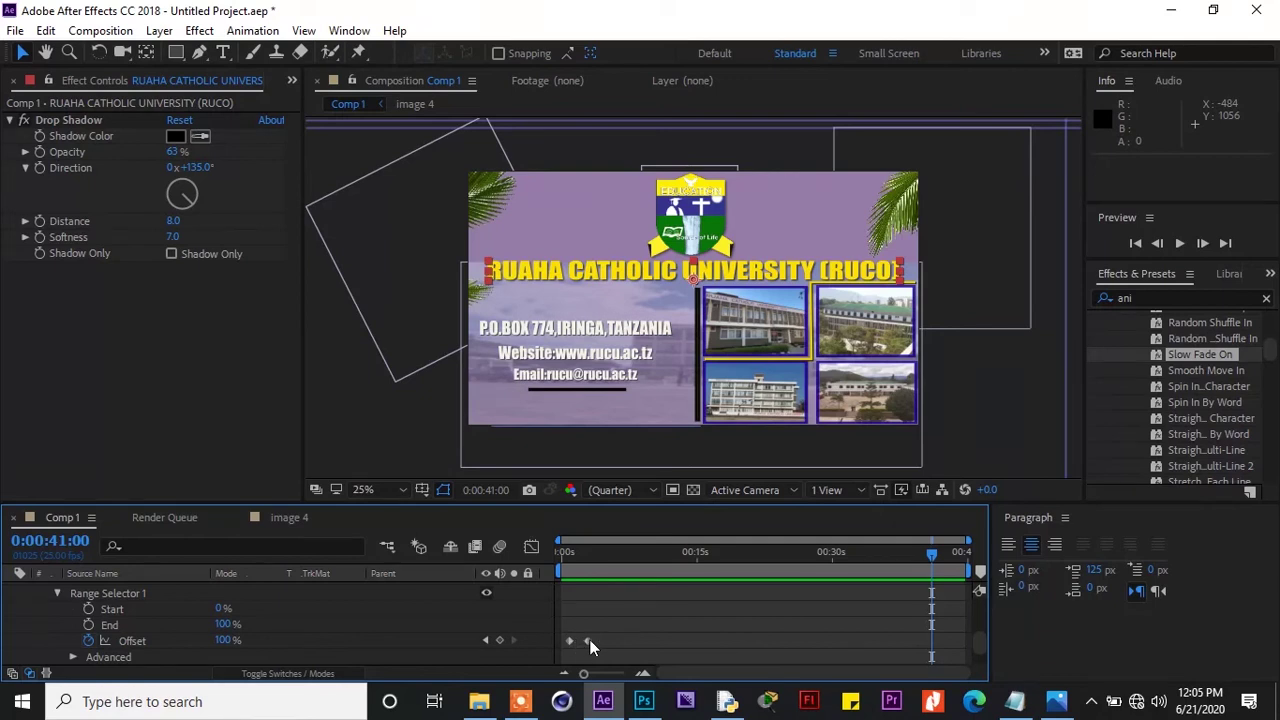
Move the second Offset keyframe to about 0:00:03:17 so the title reveals over three seconds
{"action": "left_click_drag", "start_coordinate": [593, 639], "coordinate": [594, 639]}
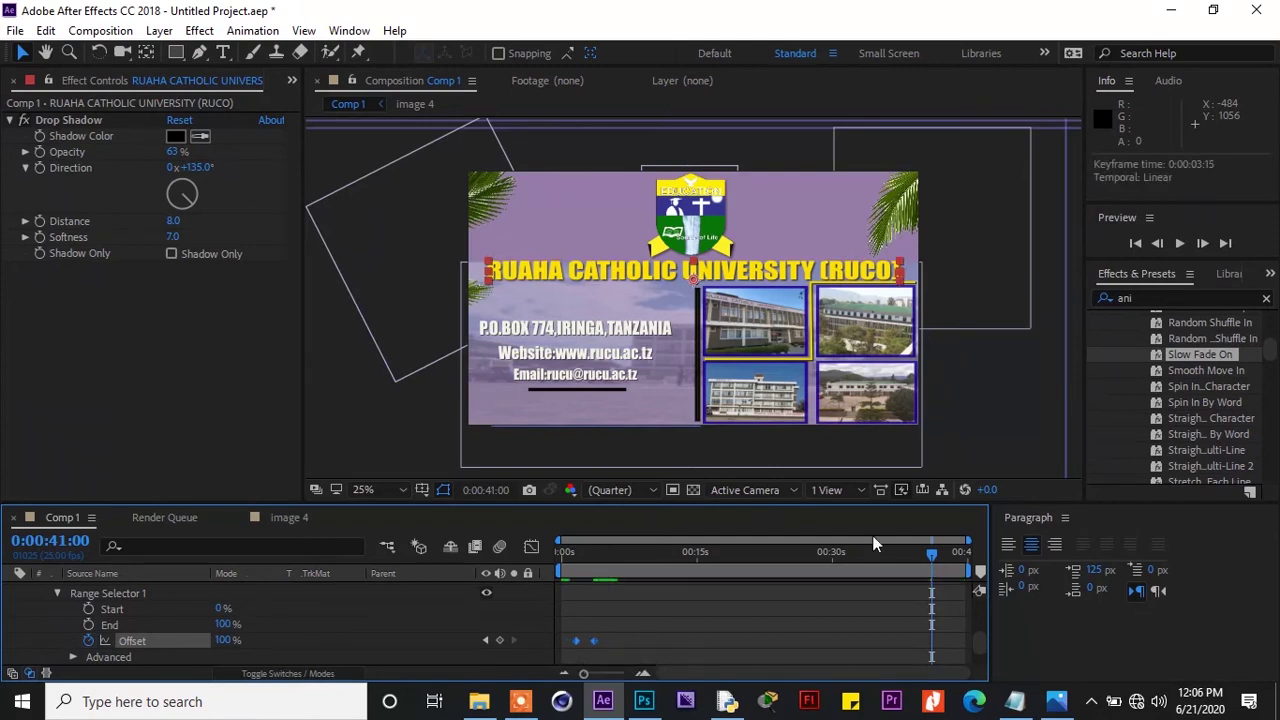
{"action": "left_click_drag", "start_coordinate": [931, 552], "coordinate": [588, 585]}
{"action": "left_click_drag", "start_coordinate": [594, 637], "coordinate": [598, 639]}
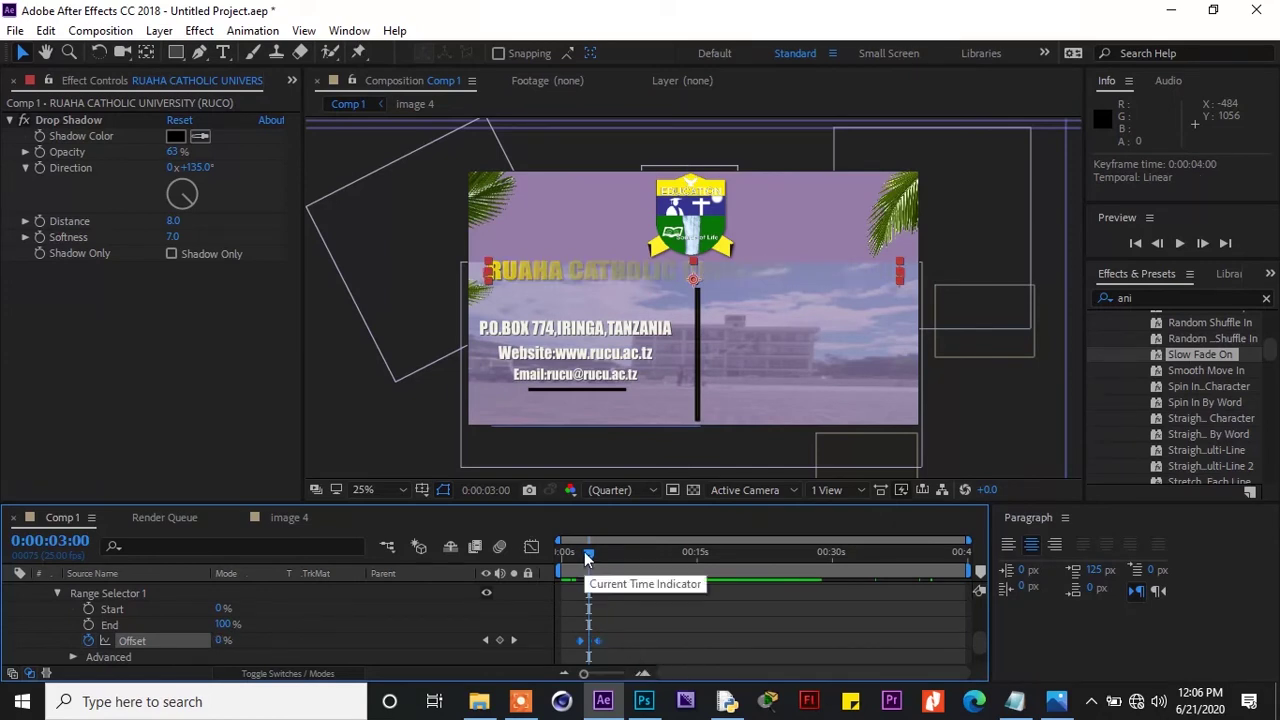
{"action": "left_click_drag", "start_coordinate": [587, 560], "coordinate": [604, 569]}
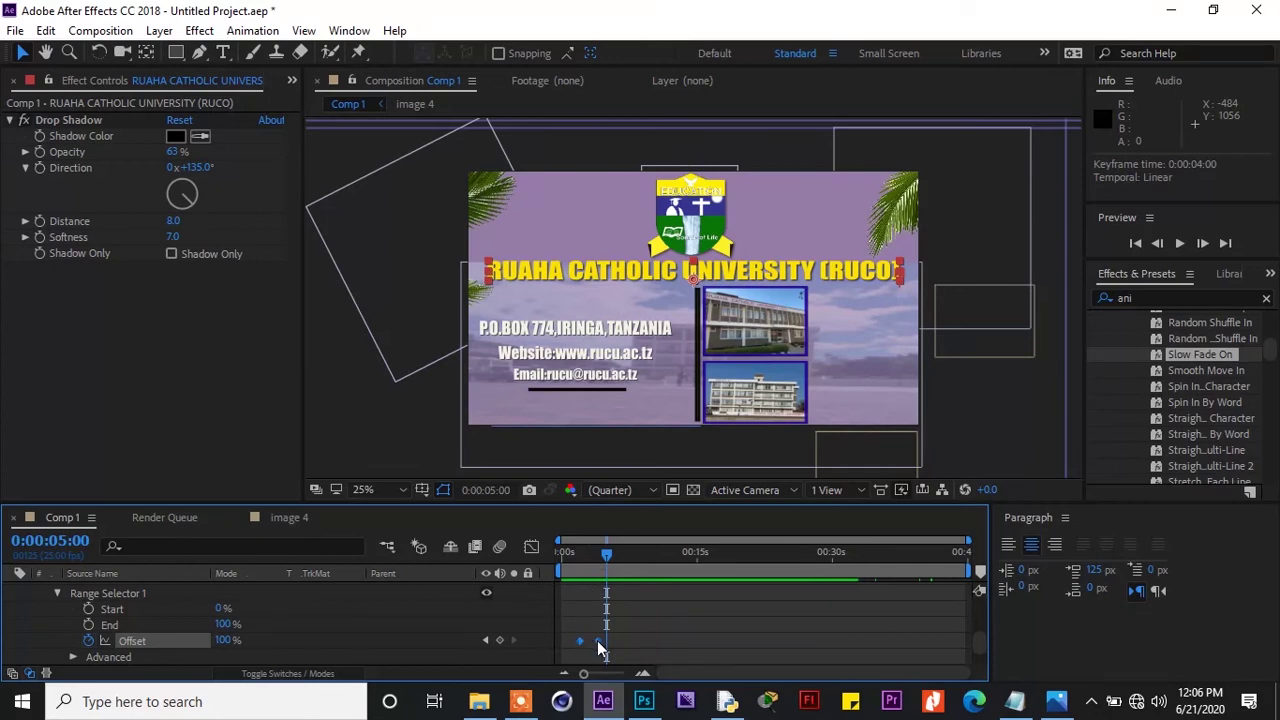
{"action": "left_click_drag", "start_coordinate": [597, 640], "coordinate": [594, 640]}
{"action": "left_click_drag", "start_coordinate": [604, 555], "coordinate": [595, 565]}
{"action": "left_click", "coordinate": [625, 634]}
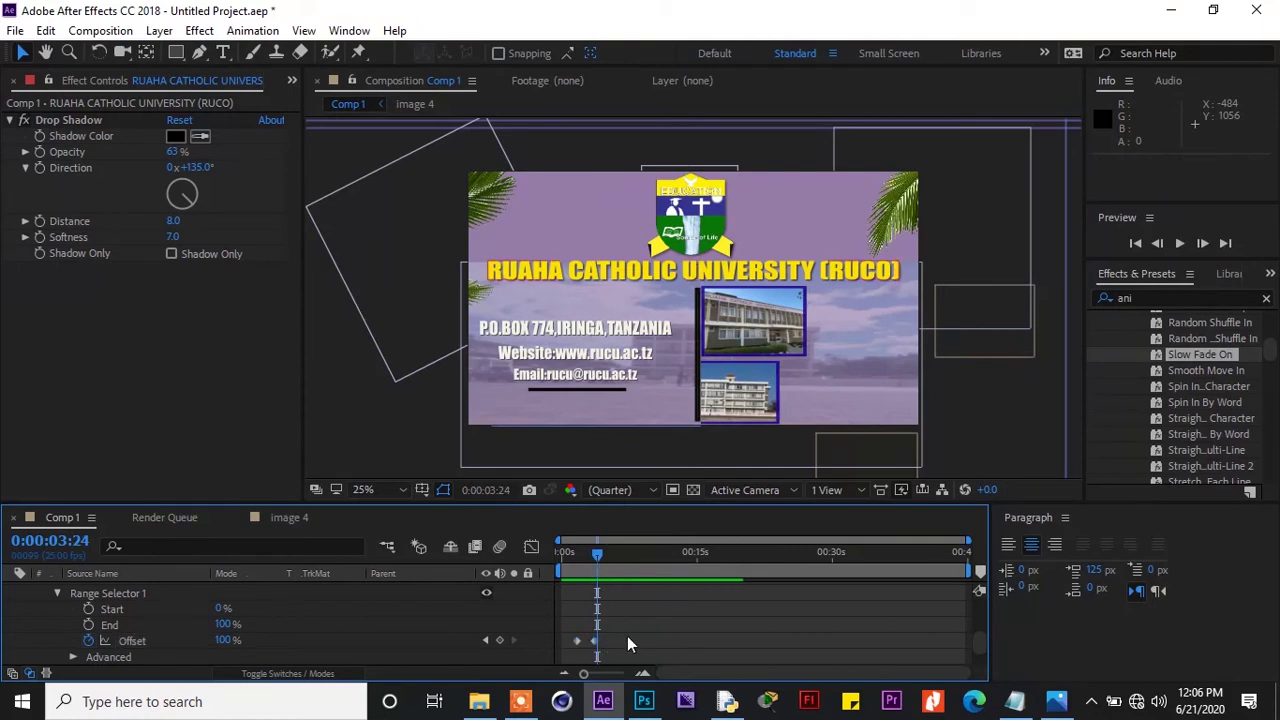
{"action": "left_click", "coordinate": [595, 638]}
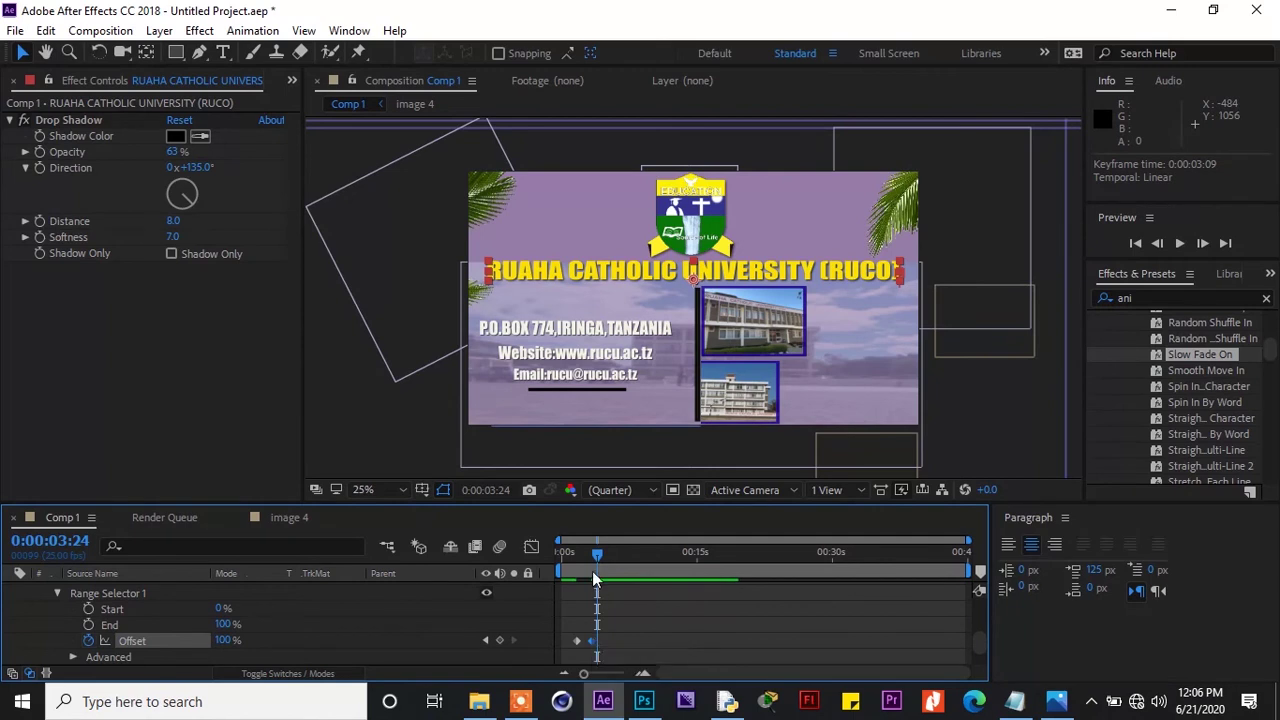
Collapse Range Selector 1 and the title layer's properties, then deselect the title layer
{"action": "left_click_drag", "start_coordinate": [596, 555], "coordinate": [667, 575]}
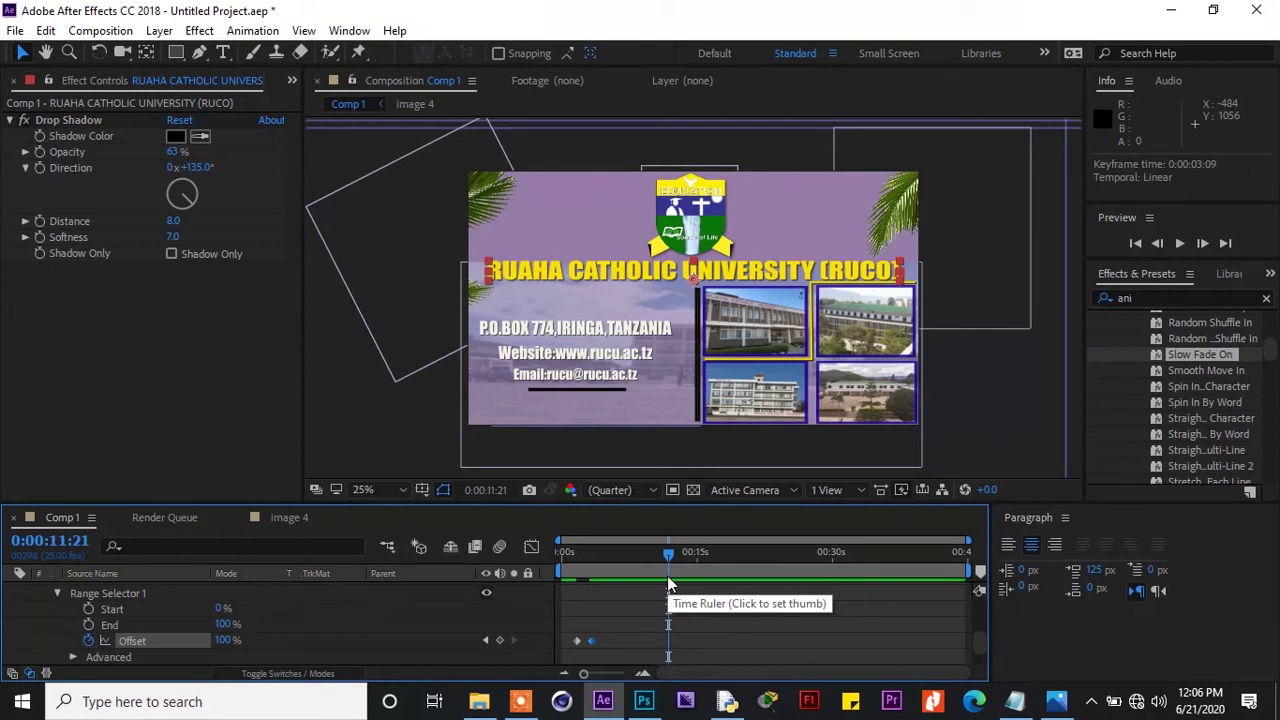
{"action": "left_click", "coordinate": [57, 593]}
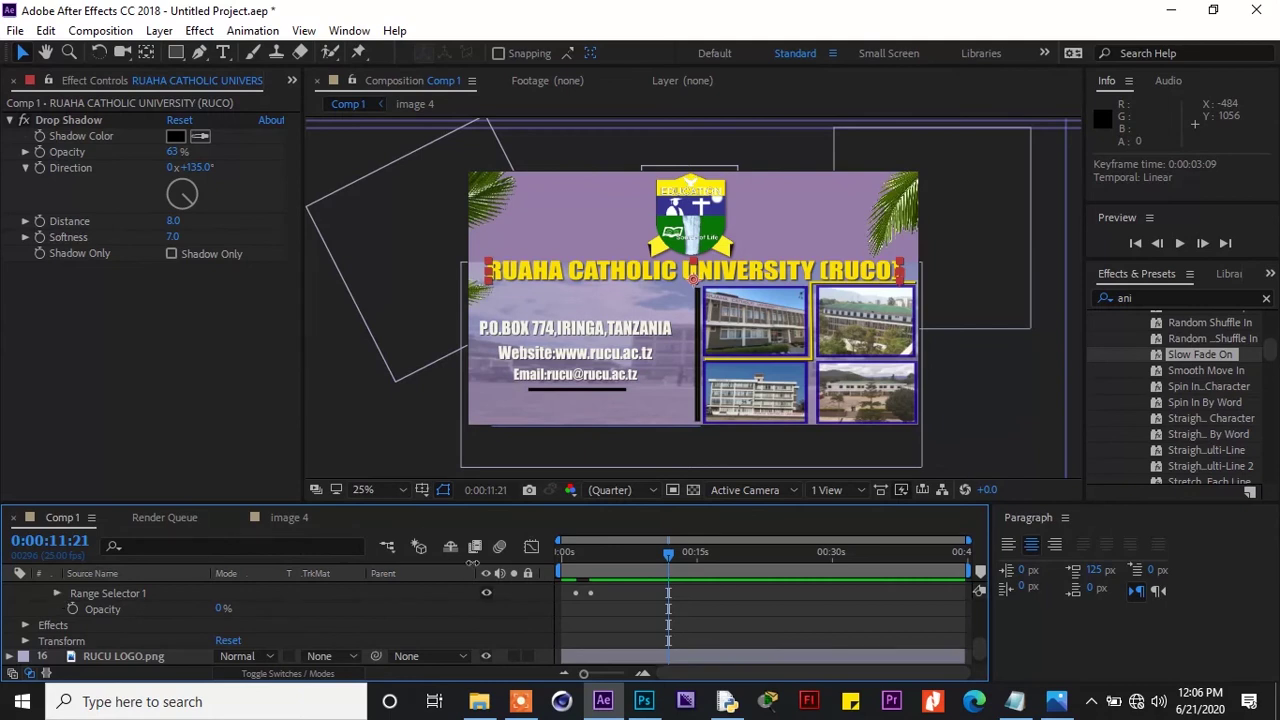
{"action": "scroll", "coordinate": [977, 638], "scroll_direction": "up", "scroll_amount": 5}
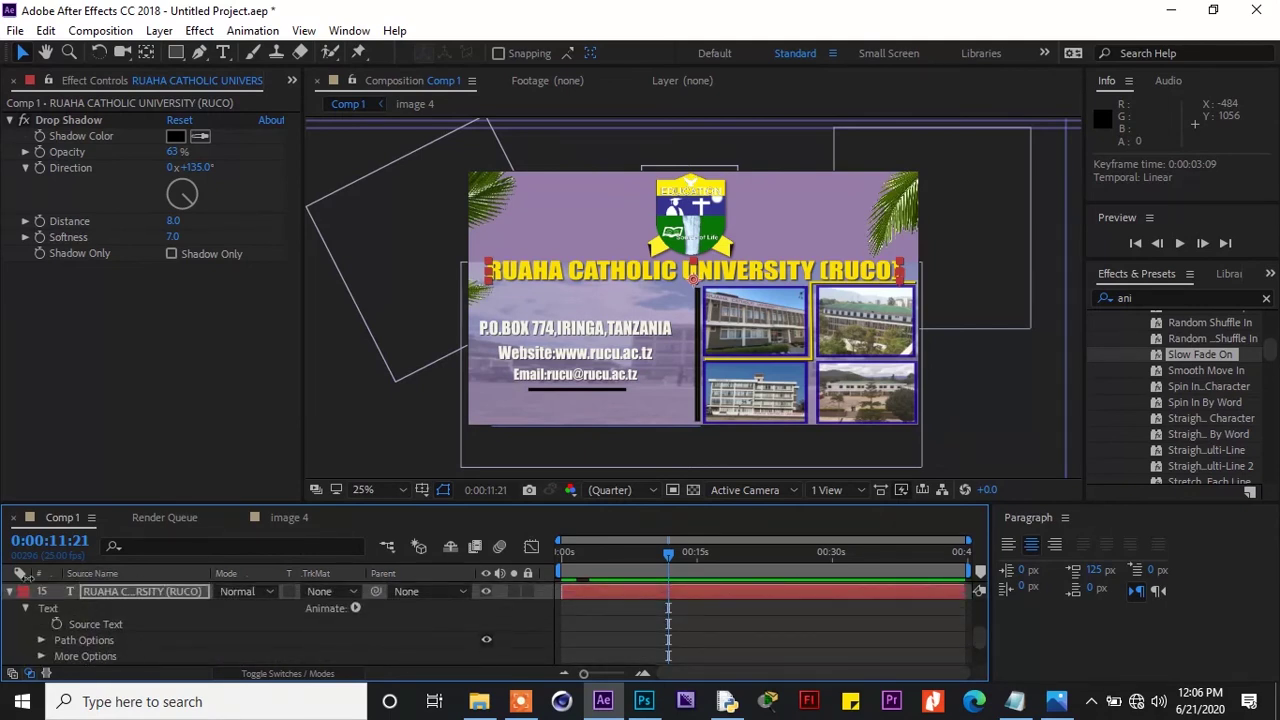
{"action": "left_click", "coordinate": [9, 592]}
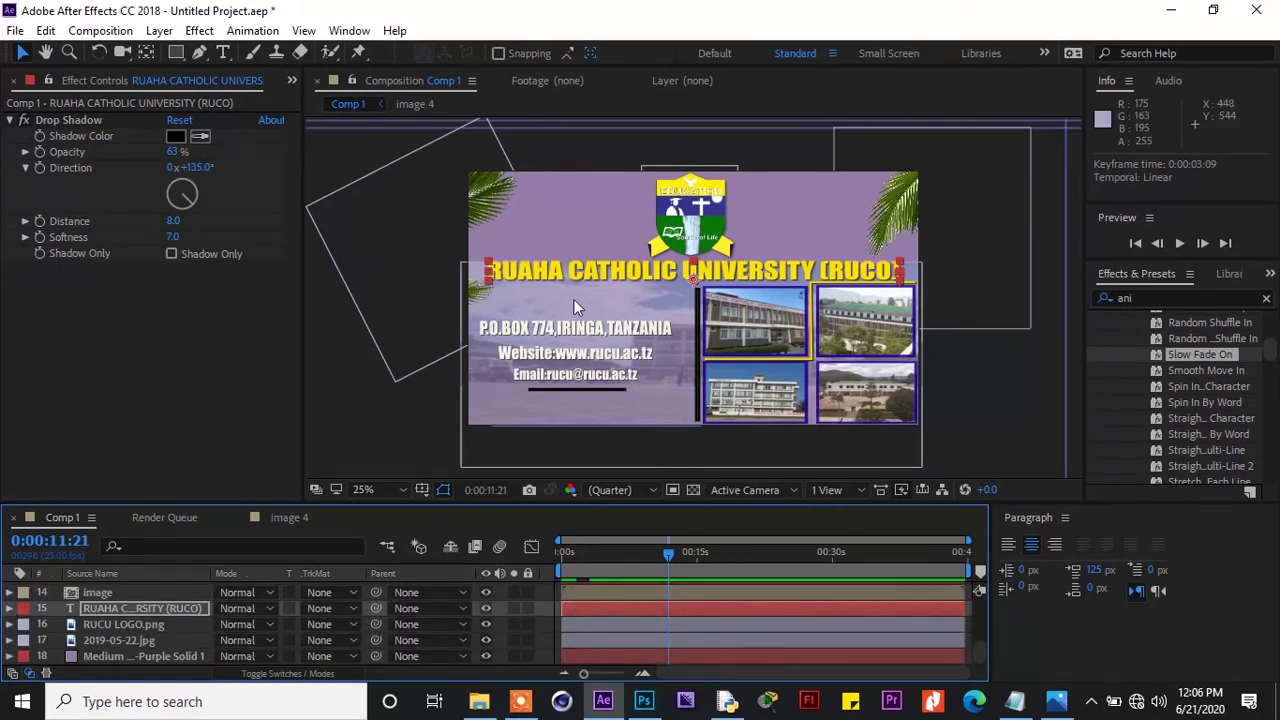
{"action": "left_click", "coordinate": [986, 377]}
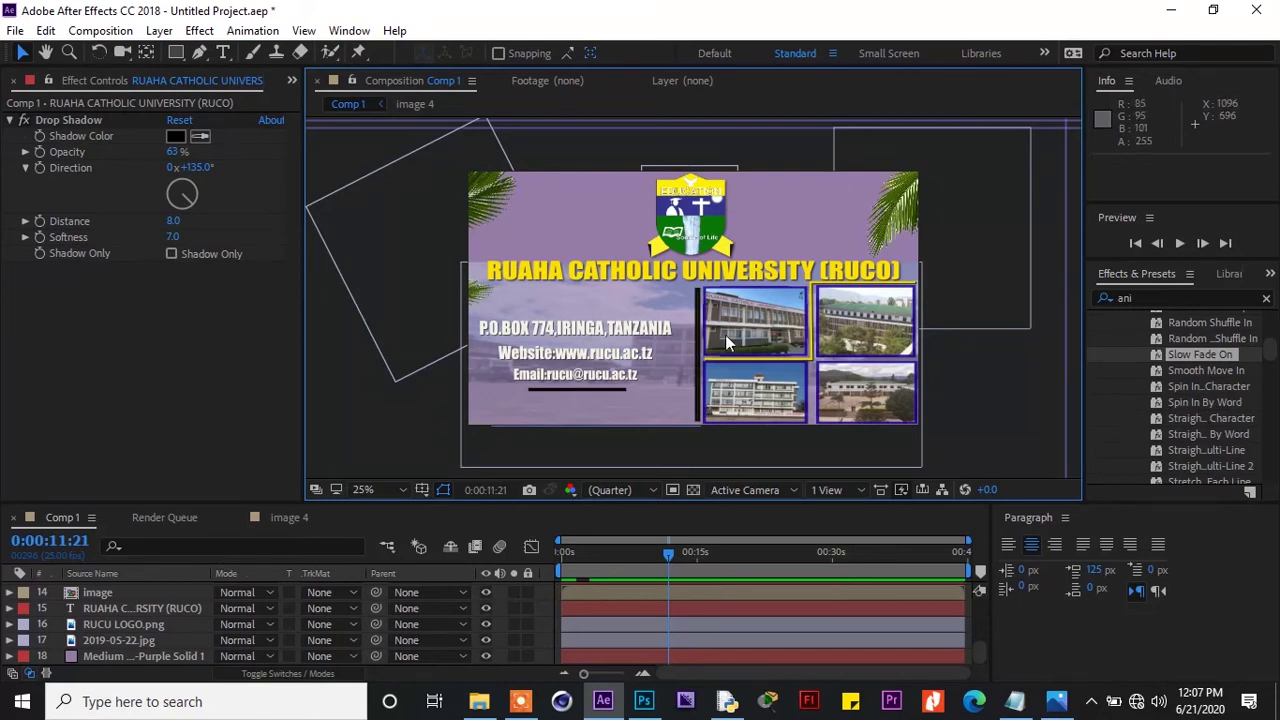
Apply the Raining Characters In preset to the P.O.BOX text line
{"action": "left_click", "coordinate": [647, 323]}
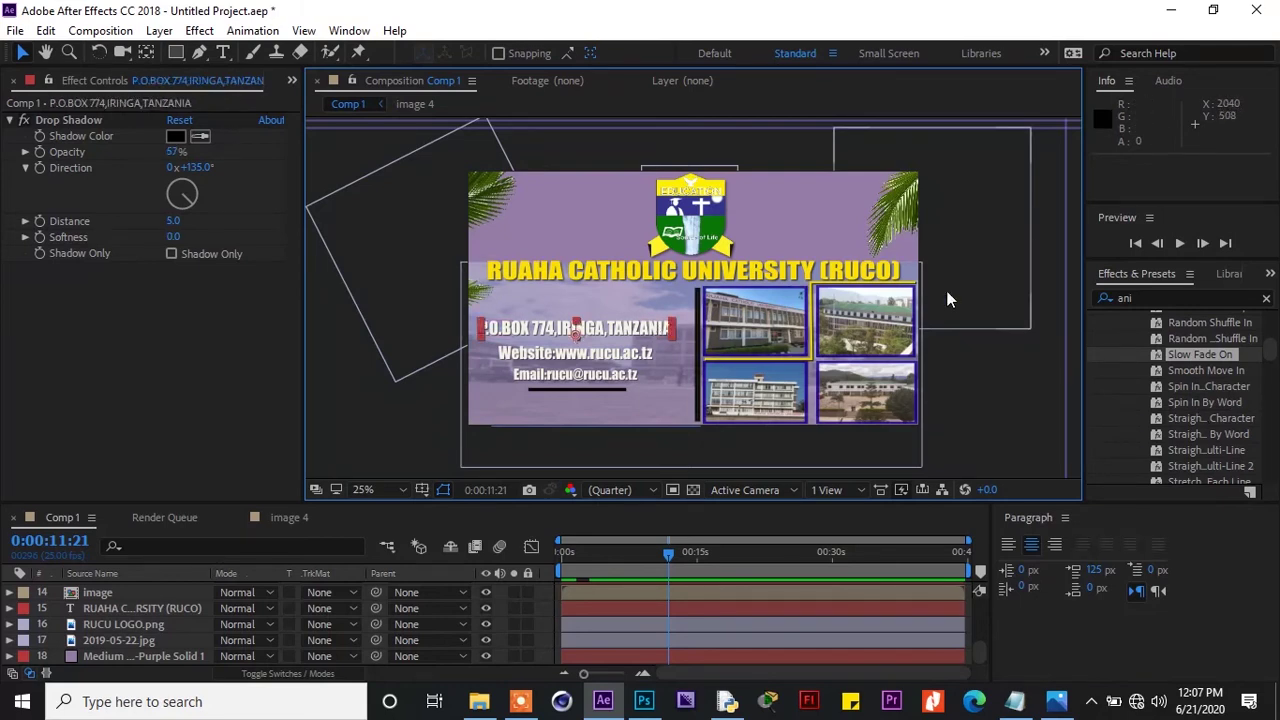
{"action": "left_click_drag", "start_coordinate": [1270, 355], "coordinate": [1270, 348]}
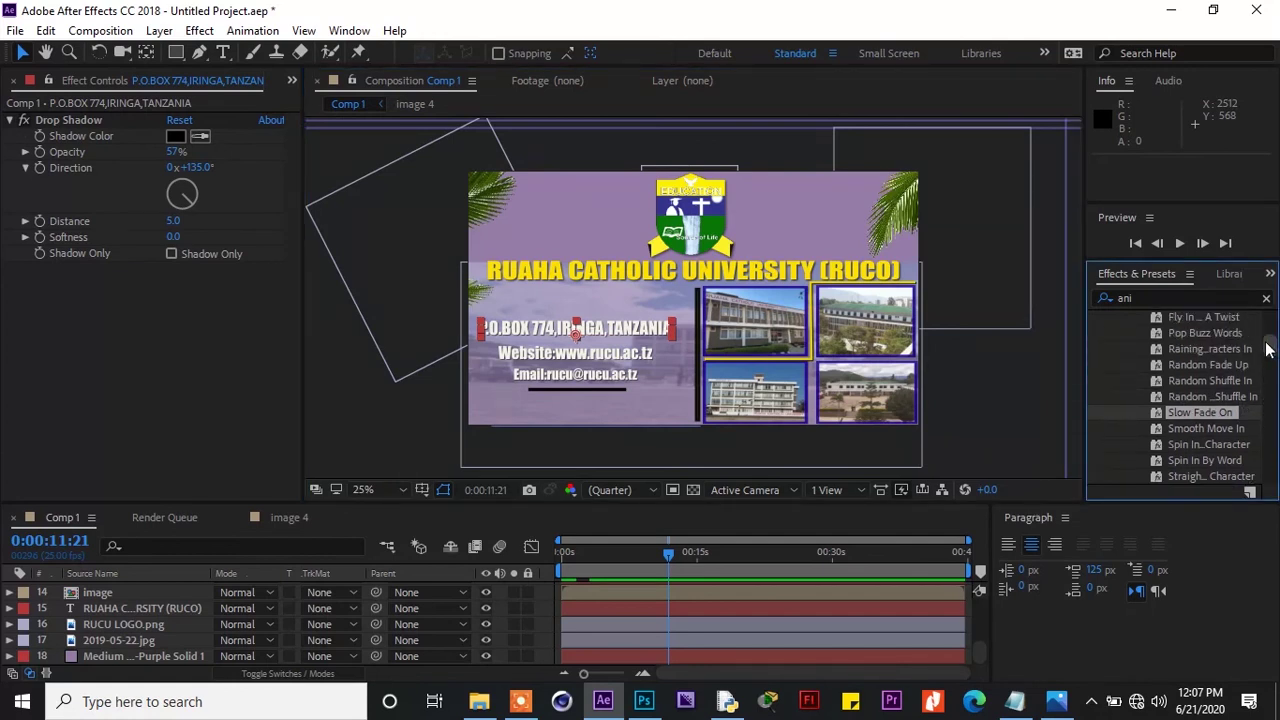
{"action": "left_click_drag", "start_coordinate": [668, 553], "coordinate": [650, 562]}
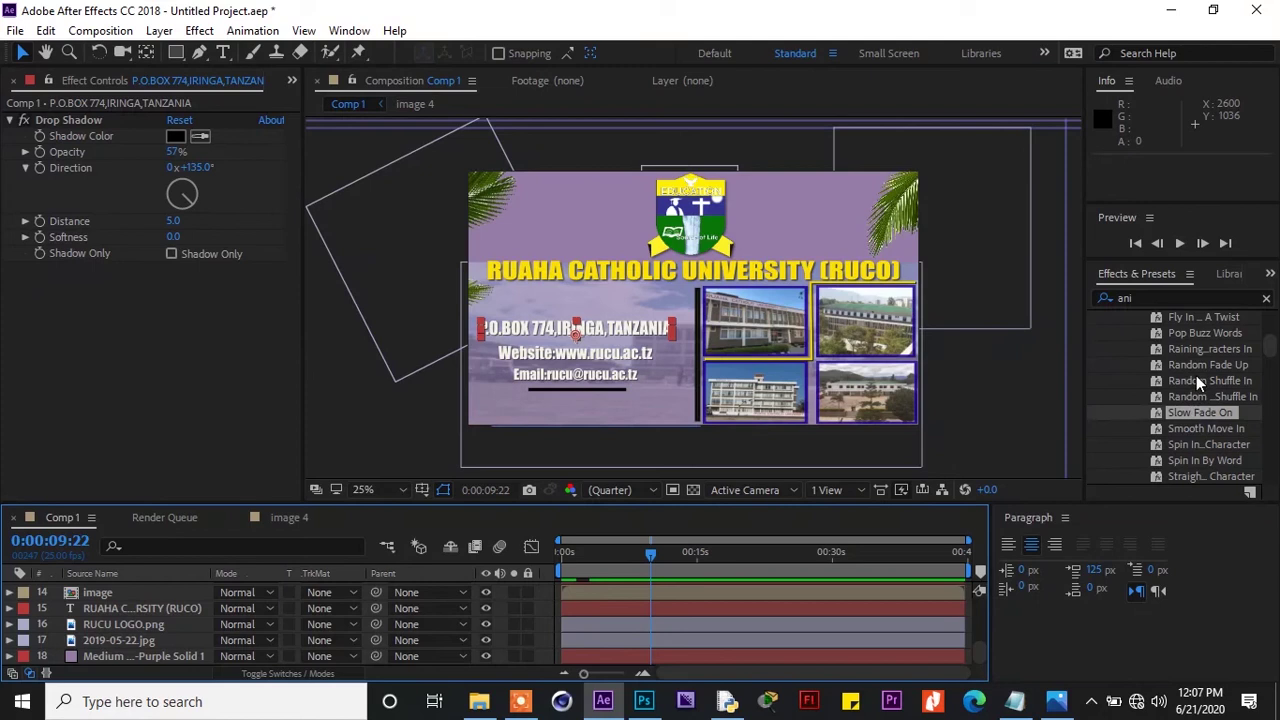
{"action": "left_click", "coordinate": [1194, 348]}
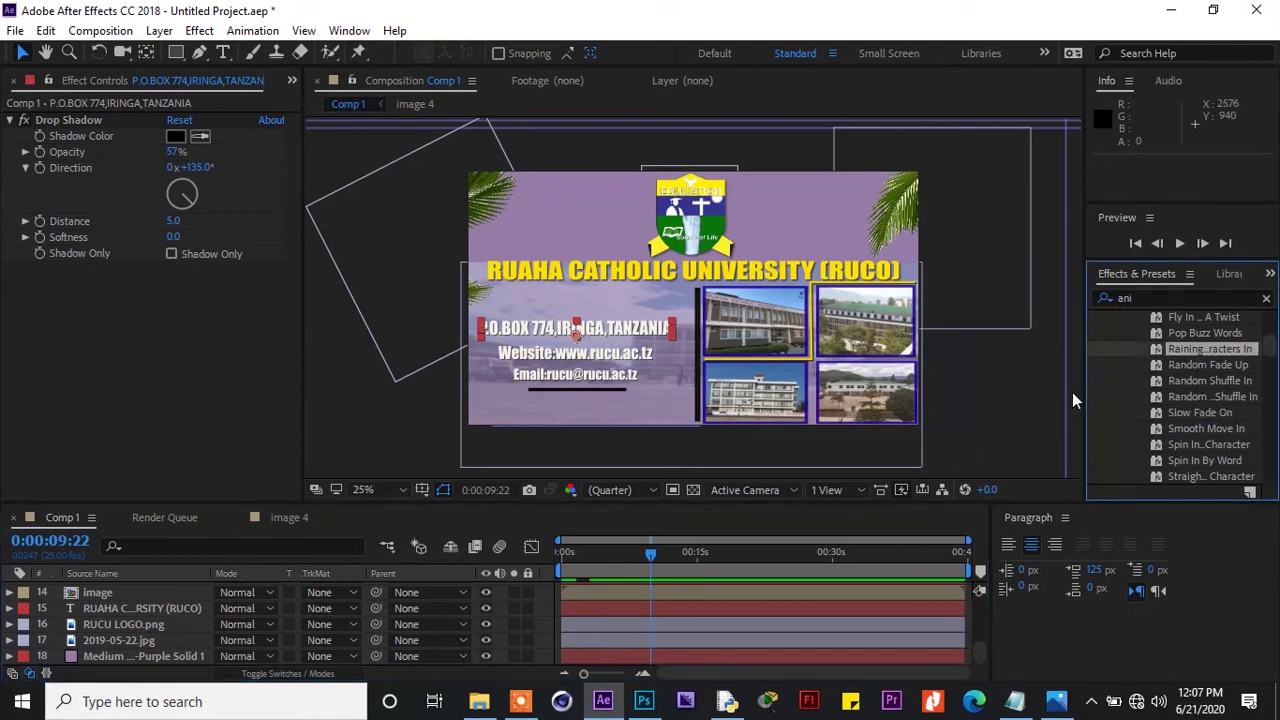
{"action": "double_click", "coordinate": [1194, 346]}
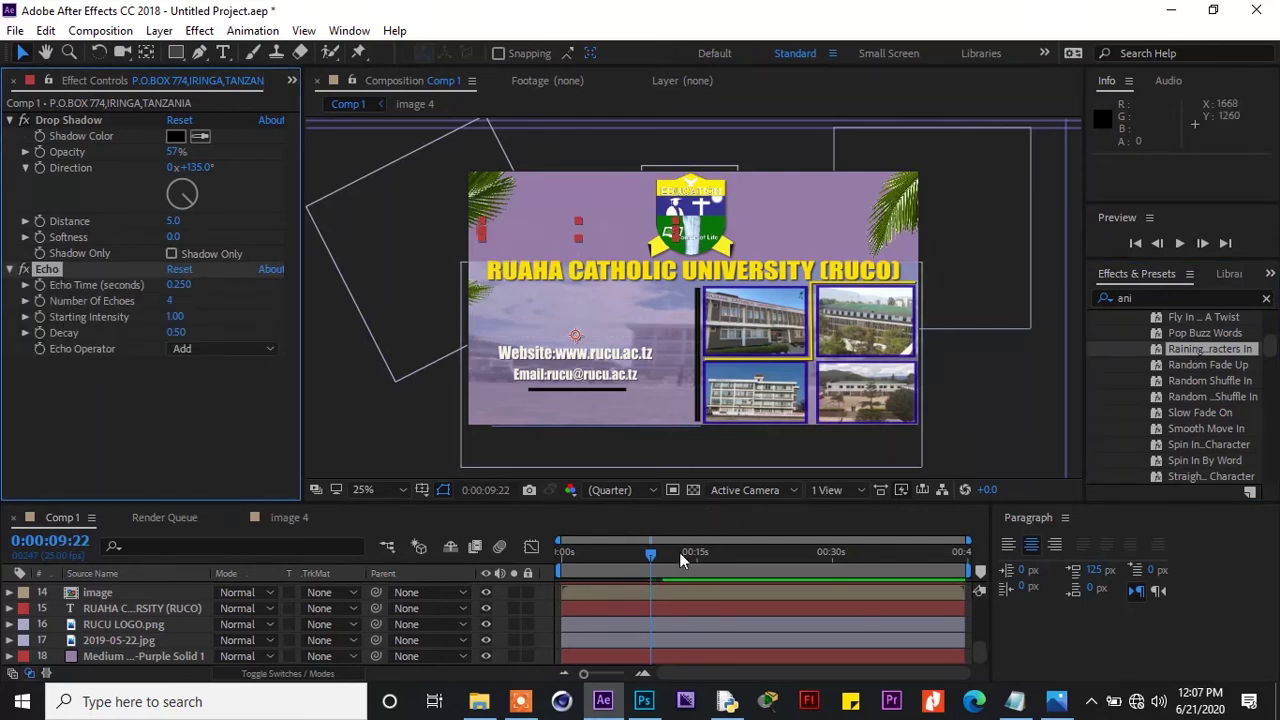
{"action": "left_click_drag", "start_coordinate": [651, 558], "coordinate": [658, 558]}
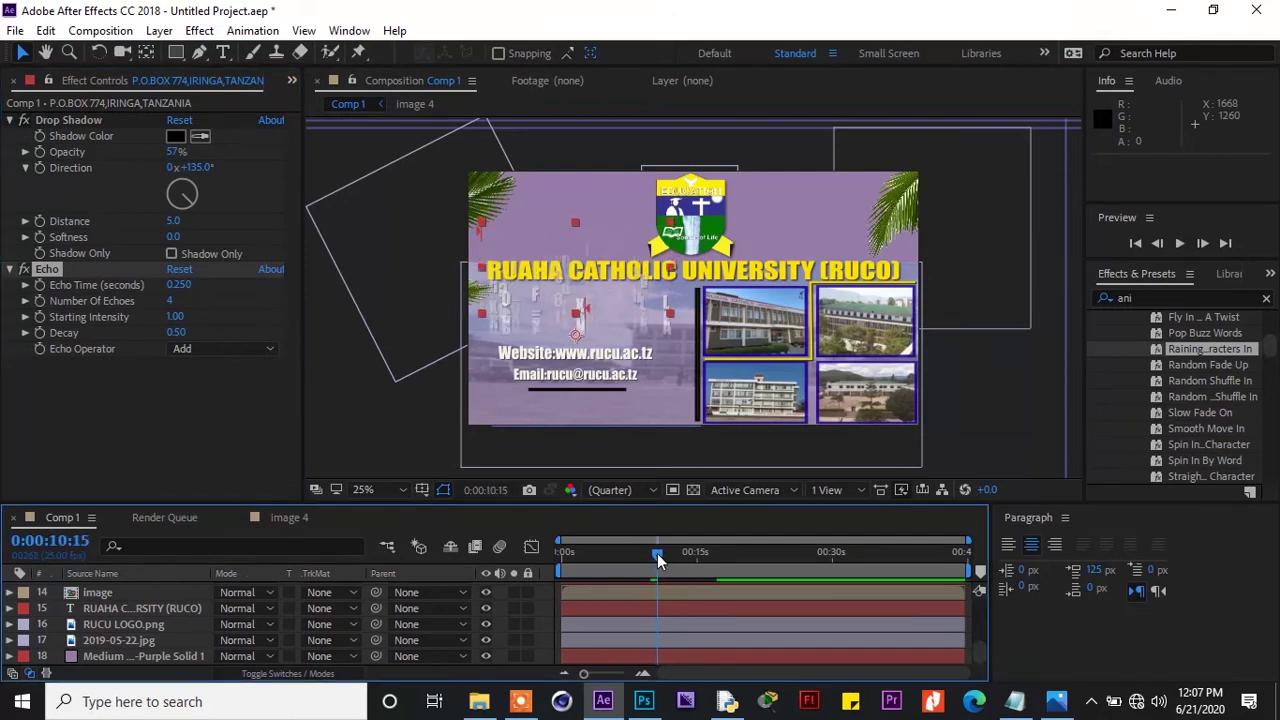
Apply Raining Characters In to the Website line and select the Email line
{"action": "left_click", "coordinate": [612, 358]}
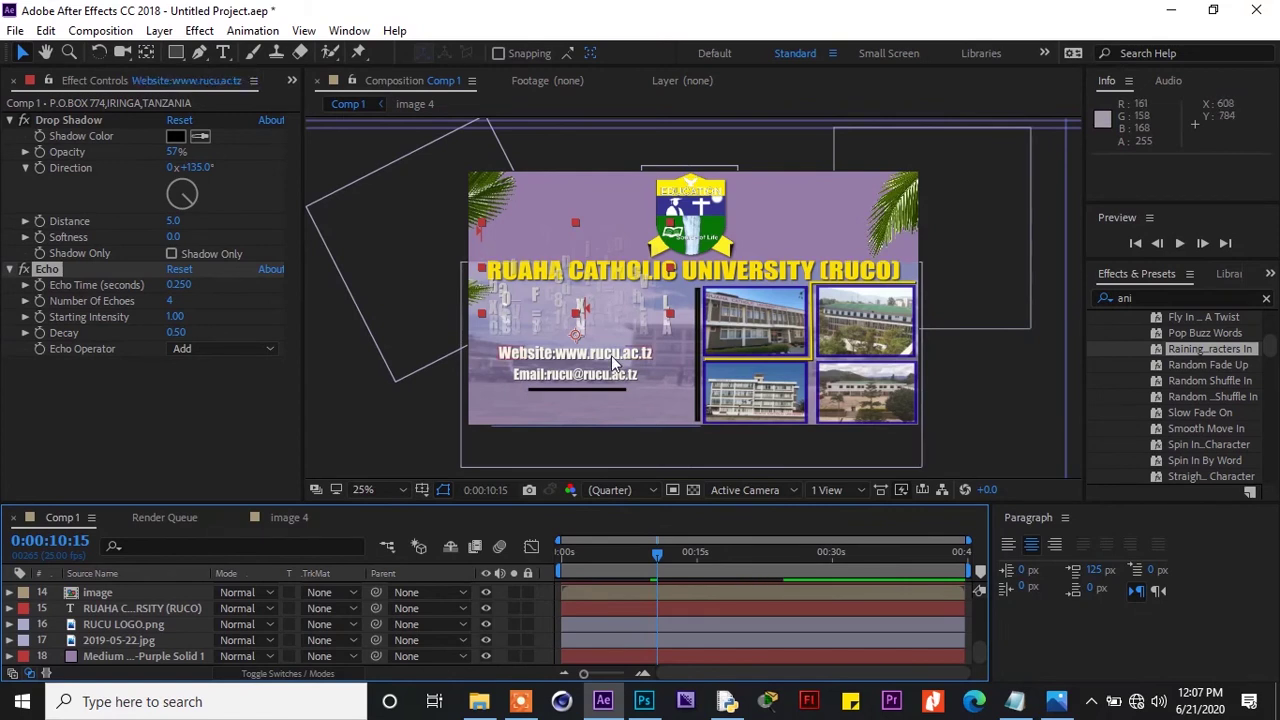
{"action": "double_click", "coordinate": [1185, 346]}
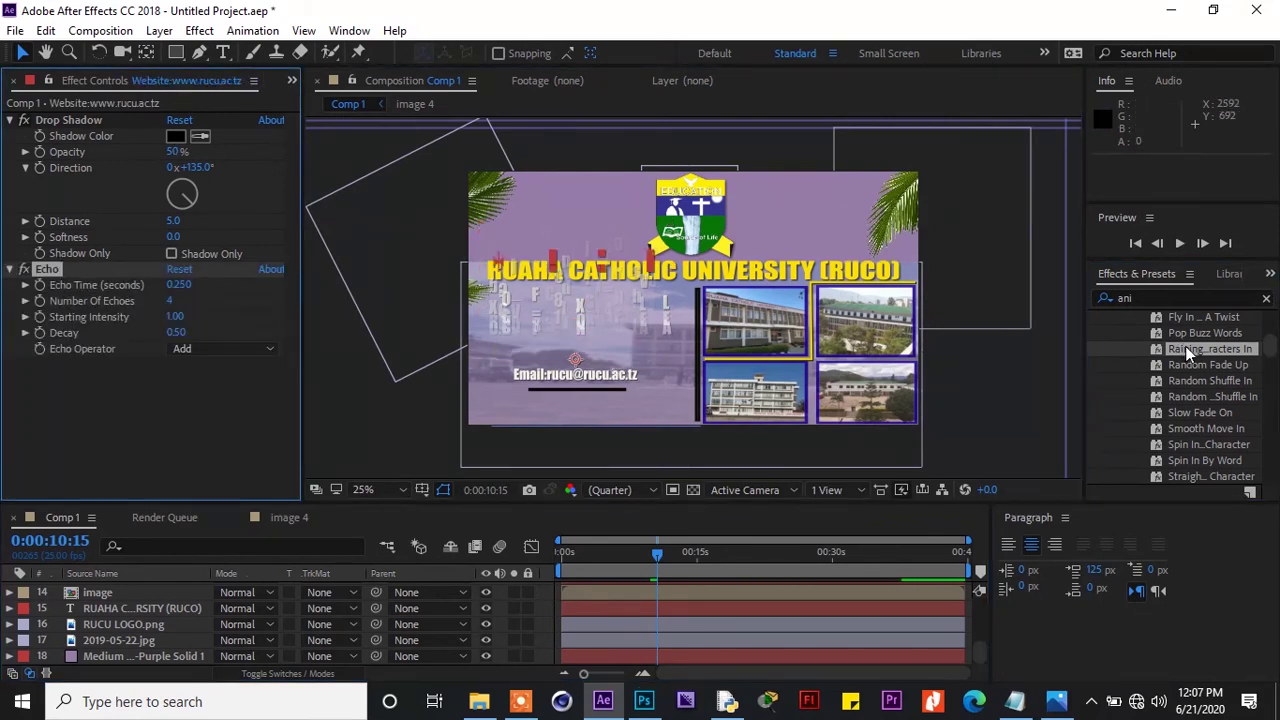
{"action": "left_click", "coordinate": [630, 372]}
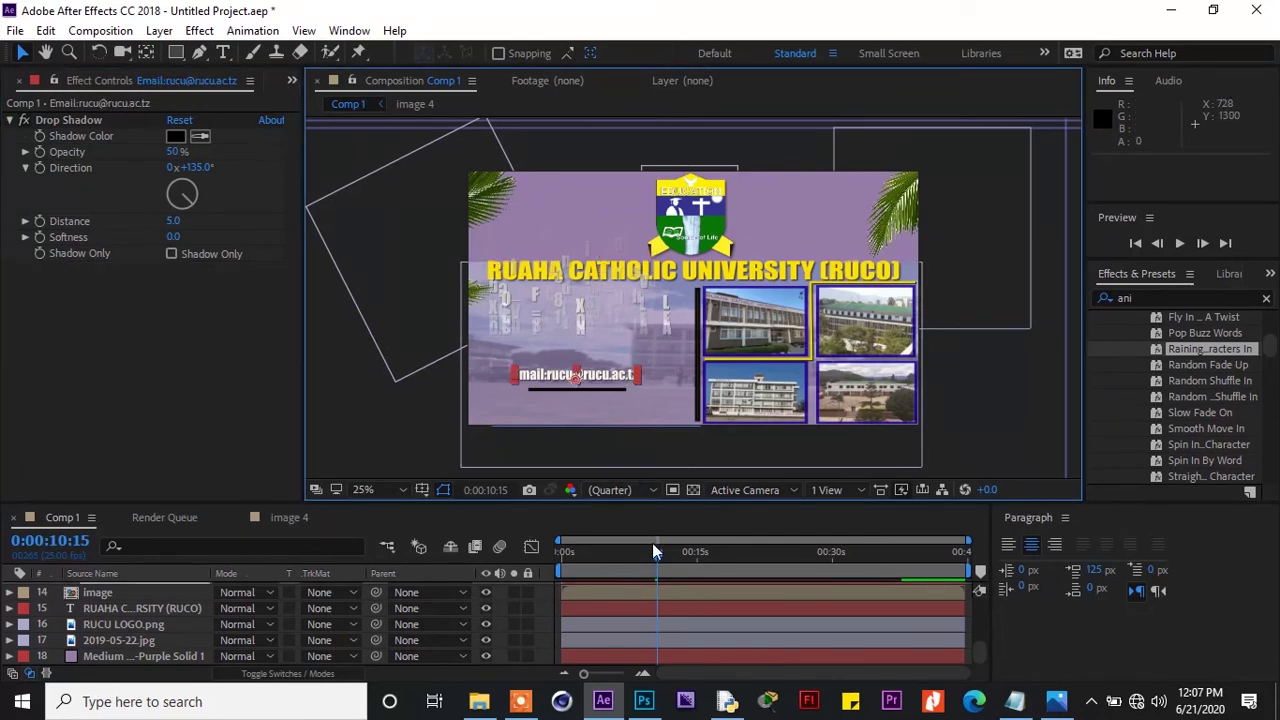
{"action": "left_click_drag", "start_coordinate": [657, 553], "coordinate": [674, 556]}
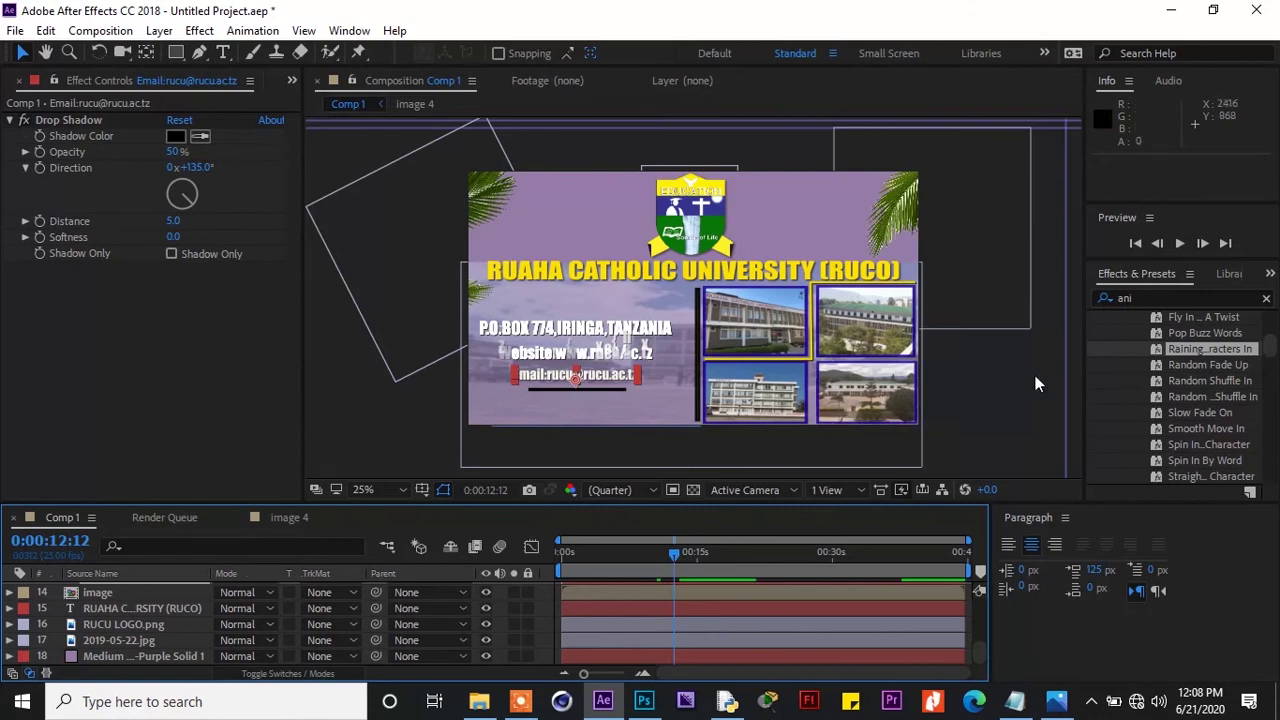
Try Random Fade Up on the Email line, preview it, then undo it
{"action": "double_click", "coordinate": [1238, 366]}
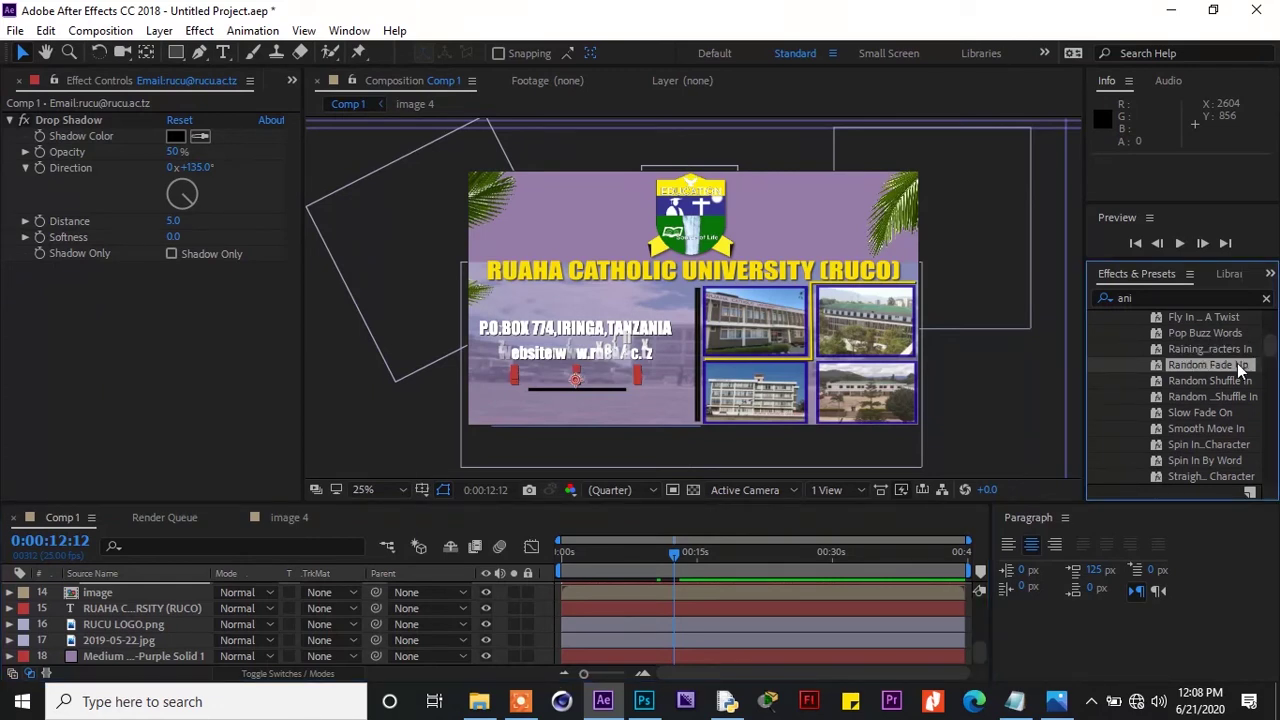
{"action": "left_click_drag", "start_coordinate": [675, 556], "coordinate": [682, 556]}
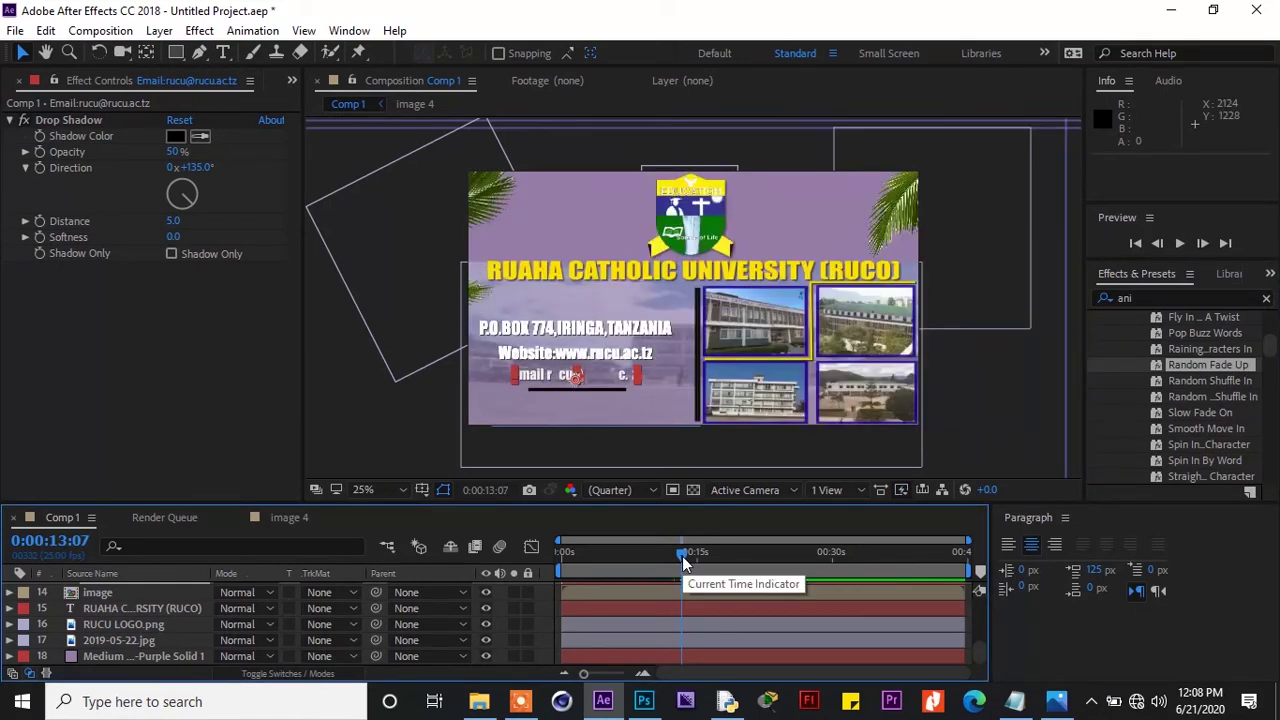
{"action": "left_click_drag", "start_coordinate": [682, 556], "coordinate": [634, 561]}
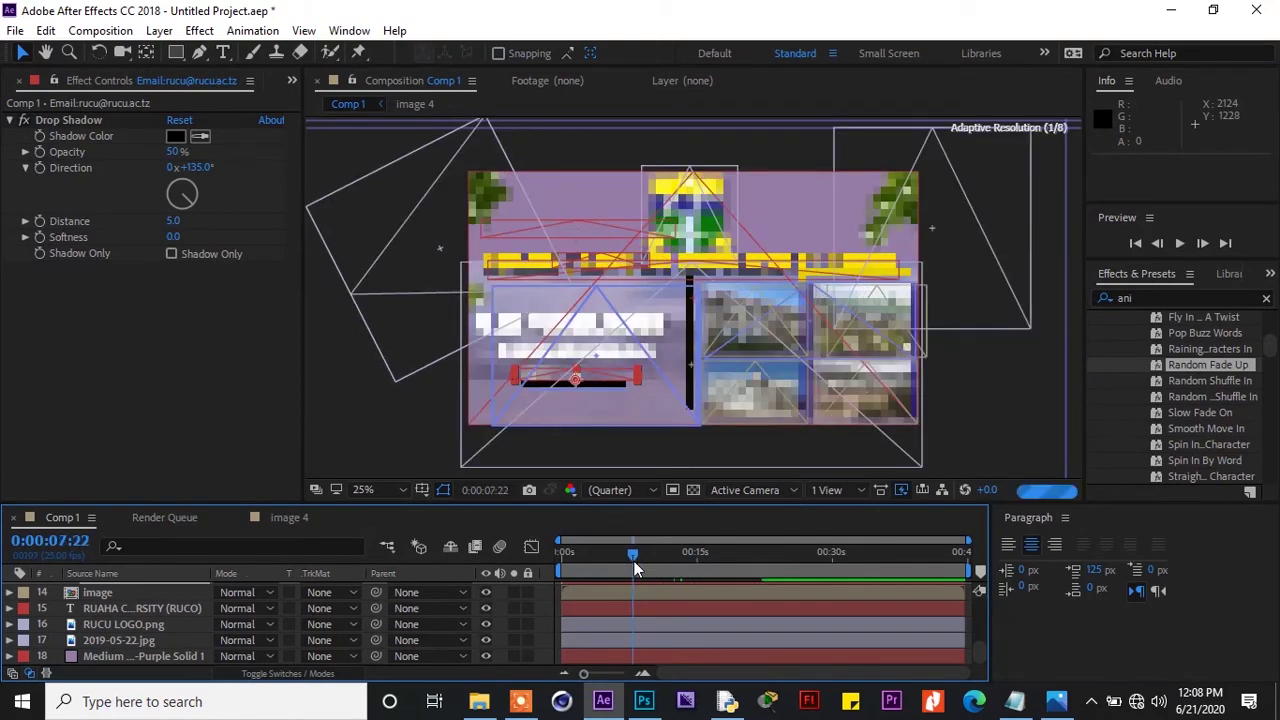
{"action": "left_click", "coordinate": [1189, 245]}
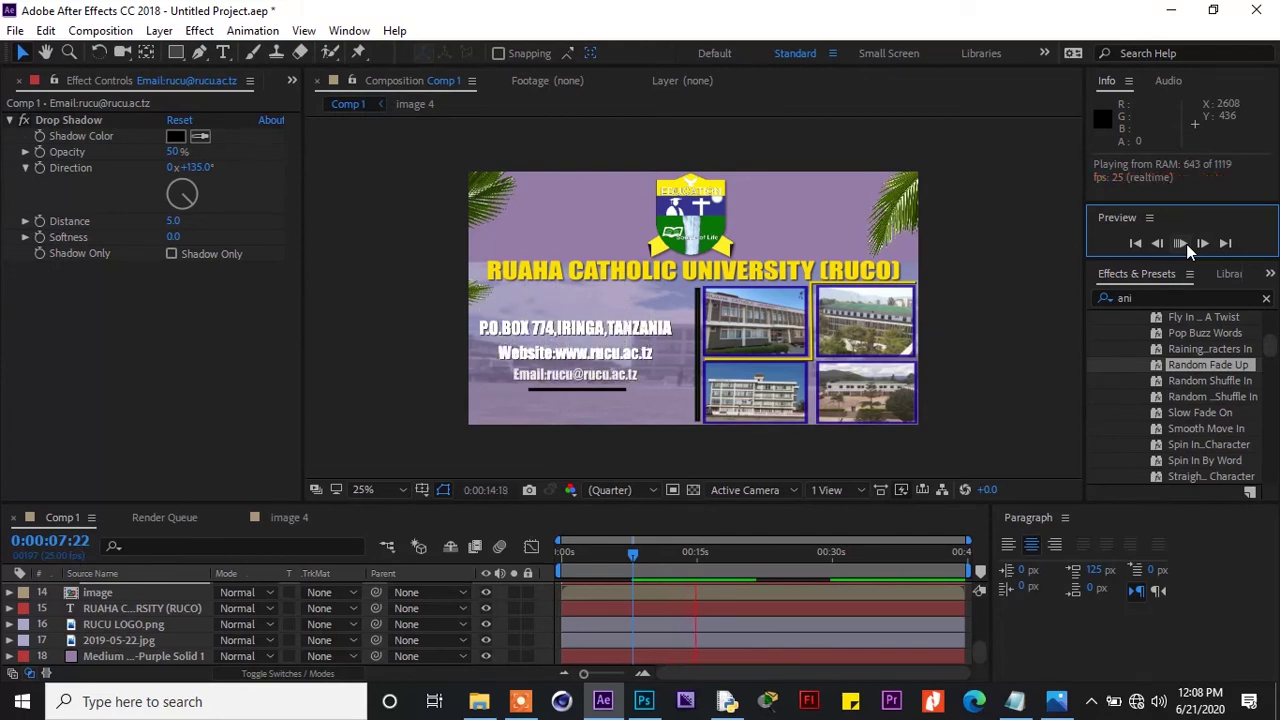
{"action": "left_click", "coordinate": [1183, 243]}
{"action": "key", "text": "ctrl+z"}
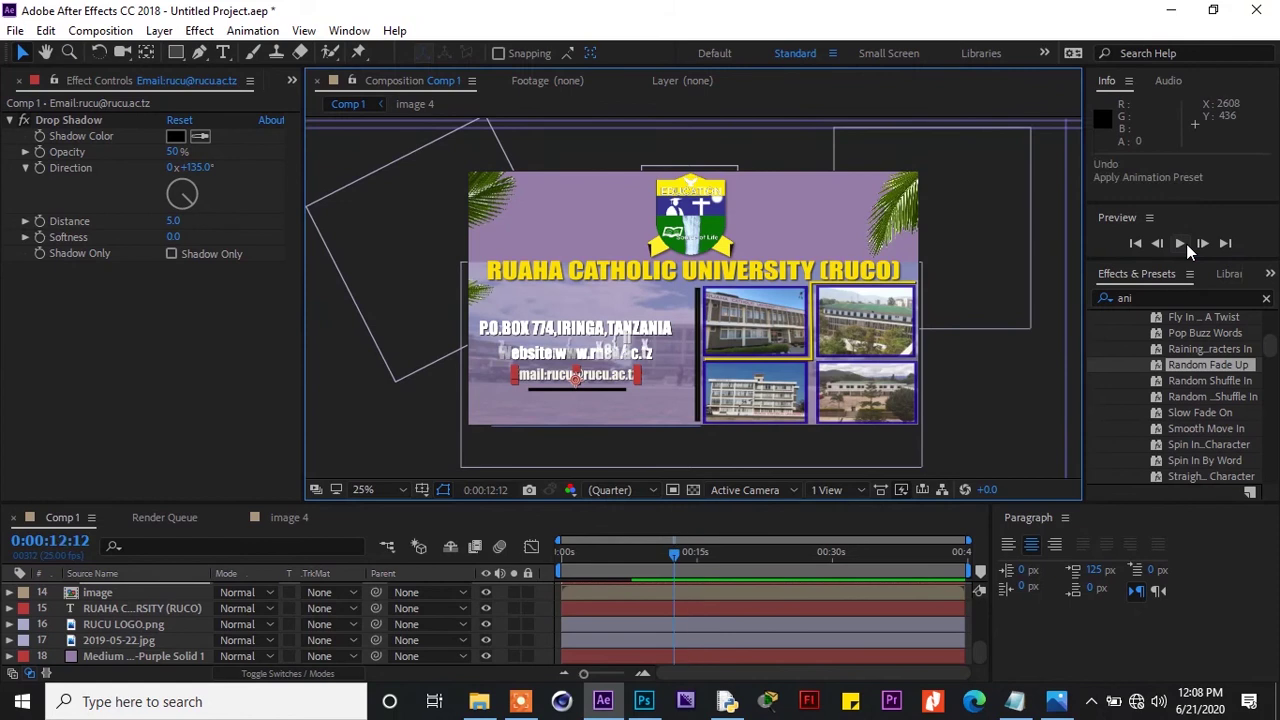
Try Smooth Move In on the Email line, preview it, then undo it
{"action": "double_click", "coordinate": [1223, 429]}
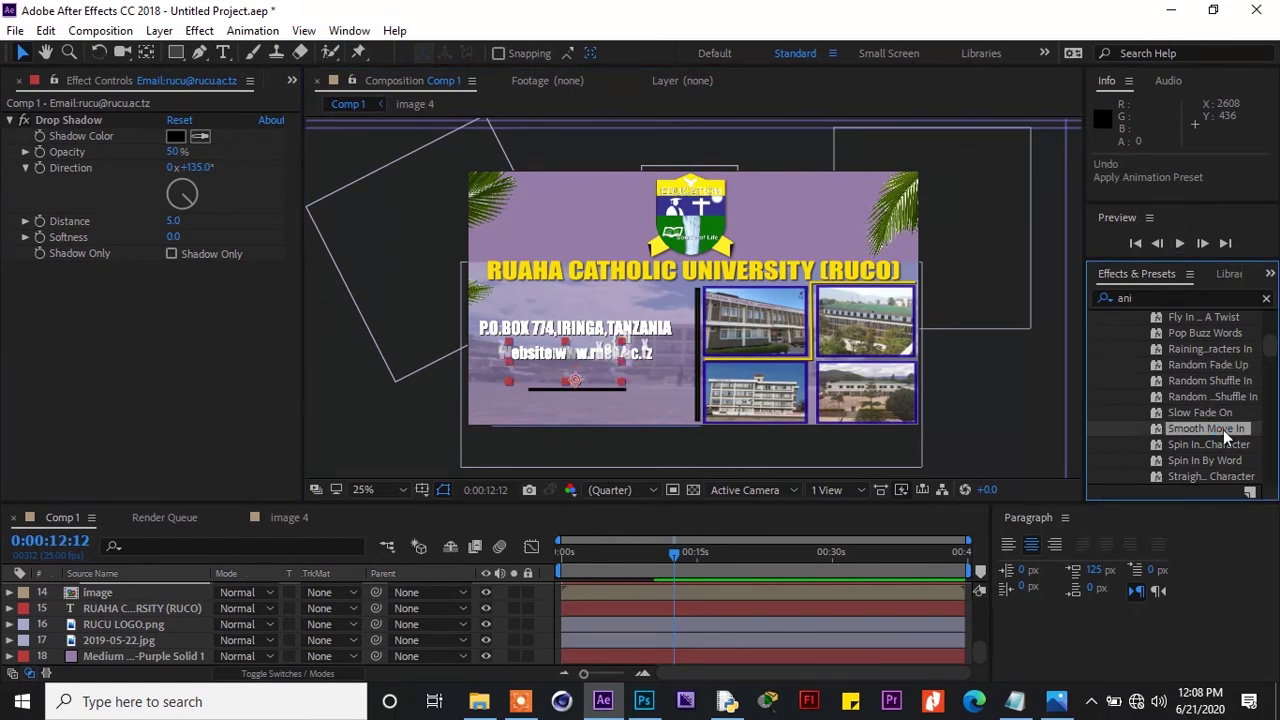
{"action": "left_click", "coordinate": [670, 556]}
{"action": "left_click_drag", "start_coordinate": [670, 555], "coordinate": [671, 555]}
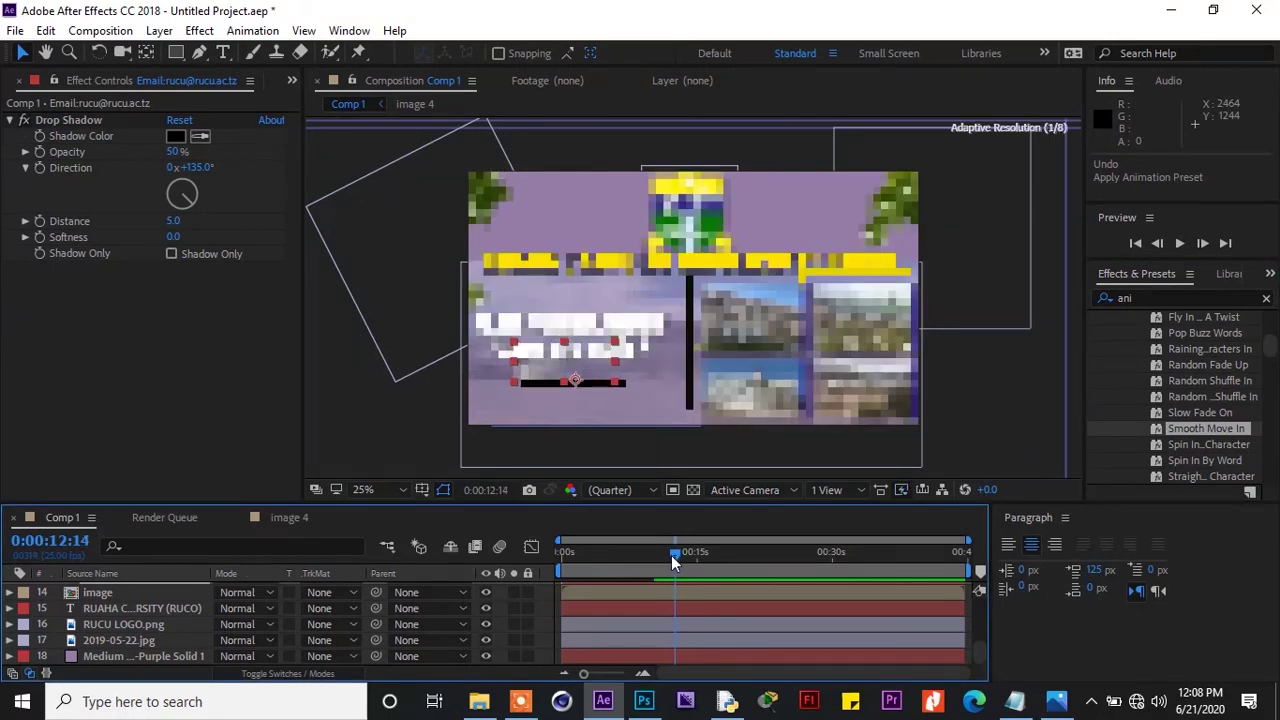
{"action": "left_click", "coordinate": [1180, 243]}
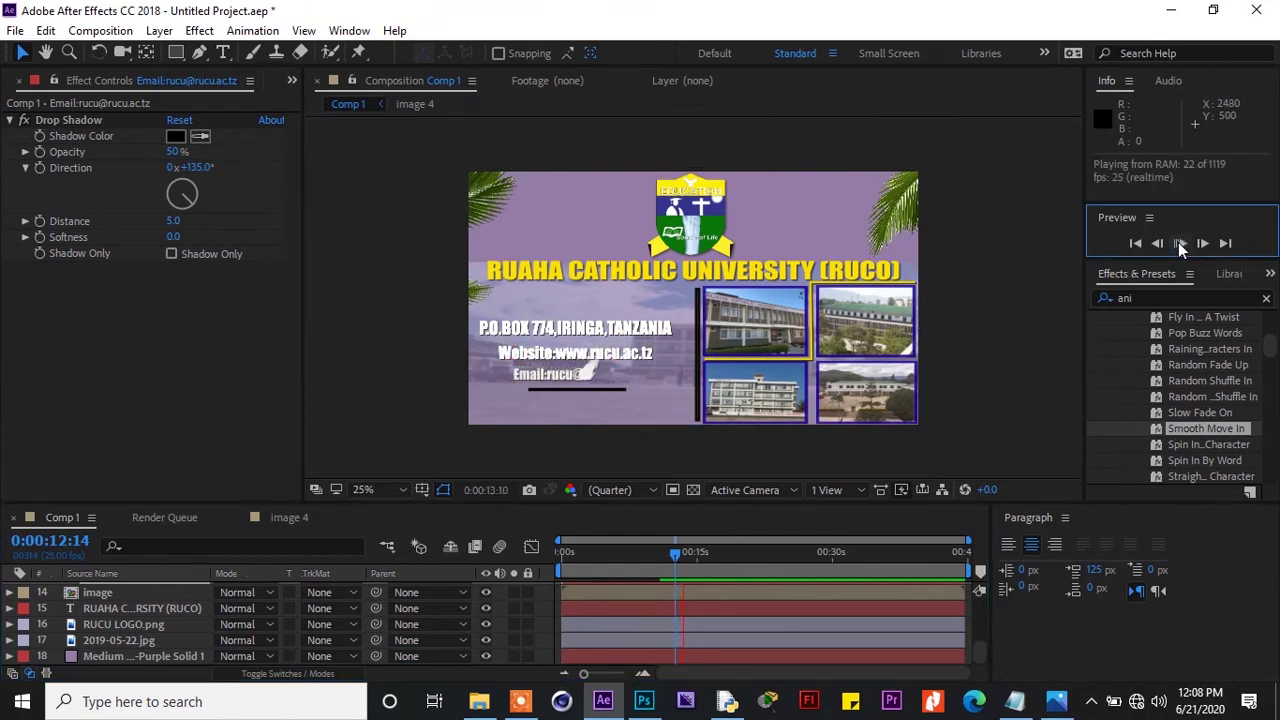
{"action": "left_click", "coordinate": [1180, 245]}
{"action": "key", "text": "ctrl+z"}
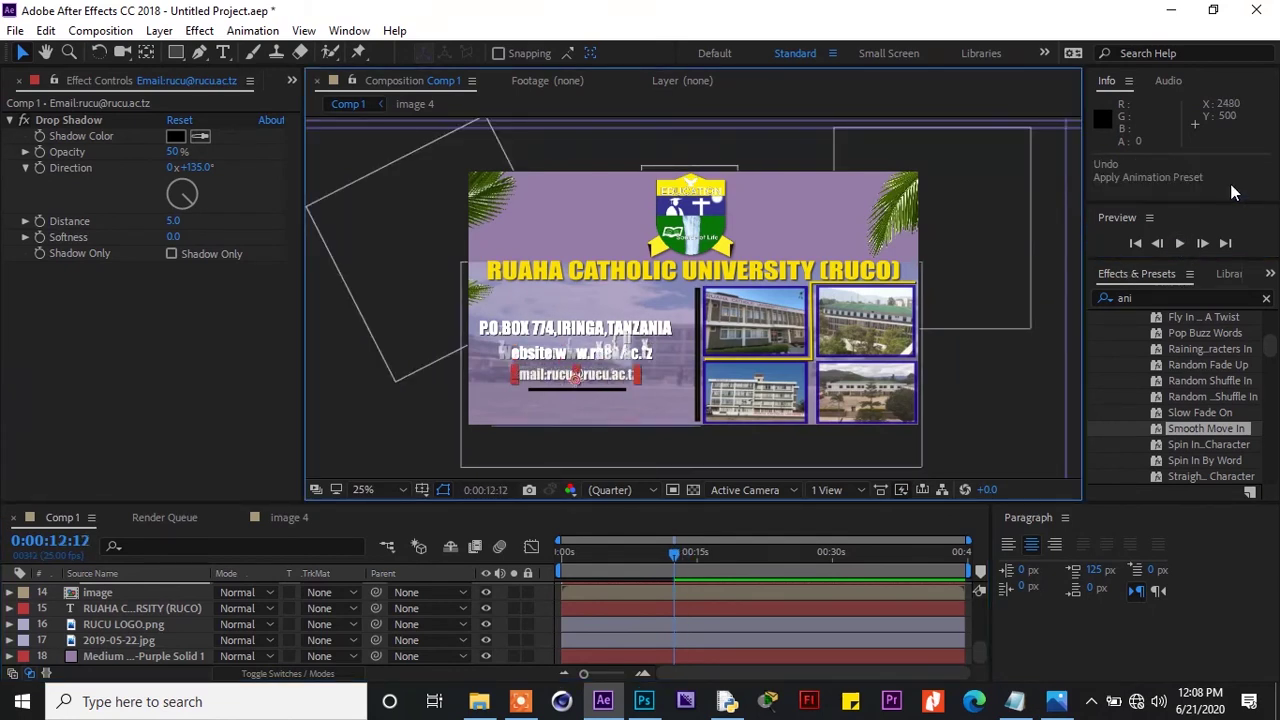
{"action": "left_click", "coordinate": [1268, 358]}
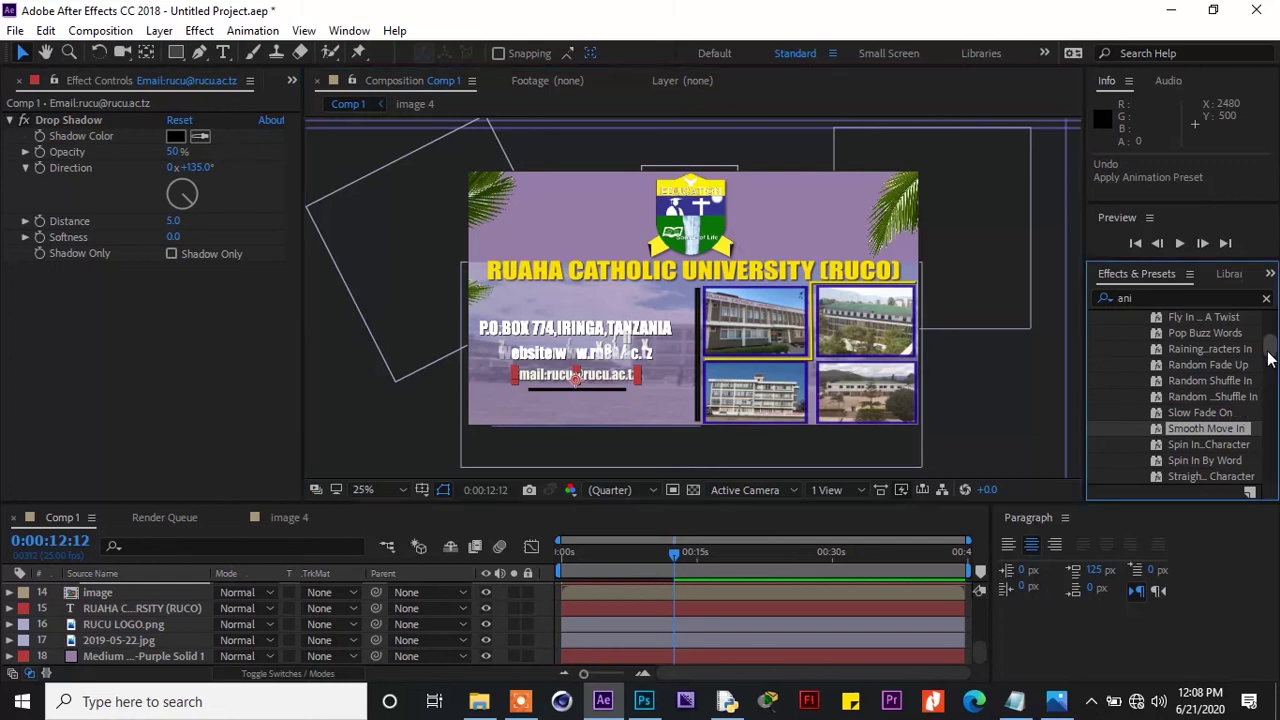
{"action": "left_click_drag", "start_coordinate": [1267, 351], "coordinate": [1267, 356]}
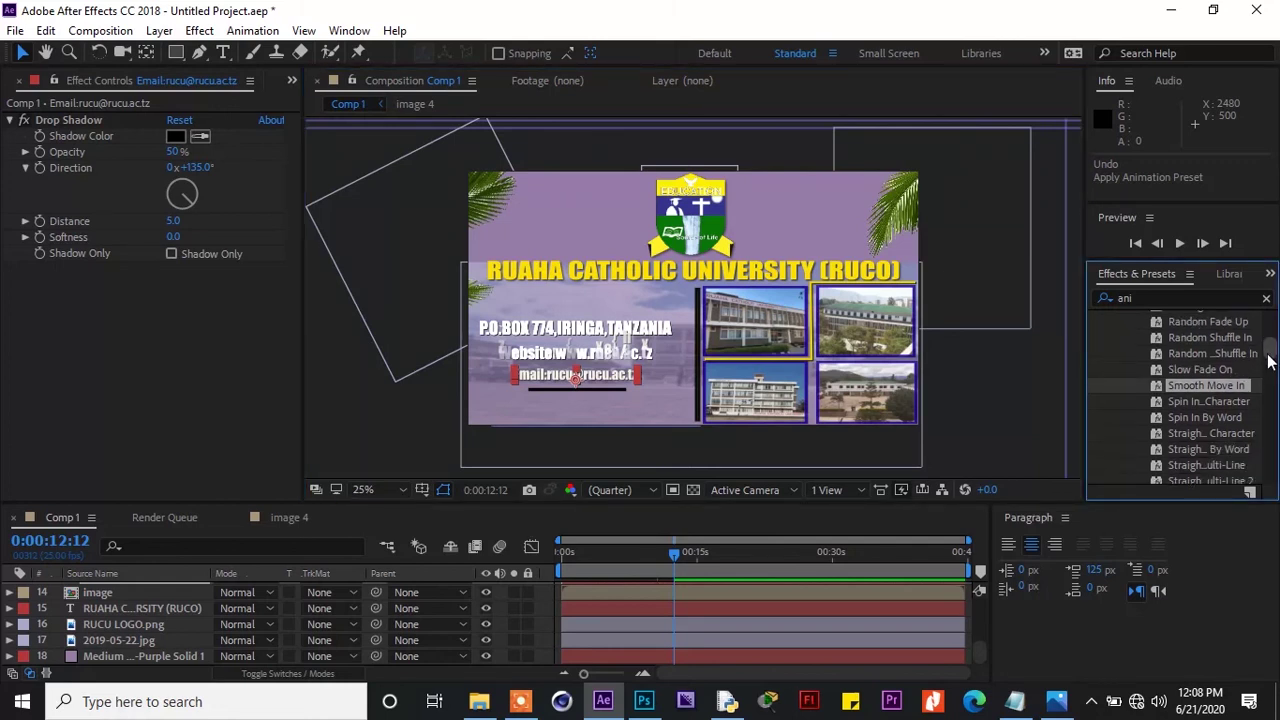
{"action": "scroll", "coordinate": [1267, 356], "scroll_direction": "down", "scroll_amount": 1}
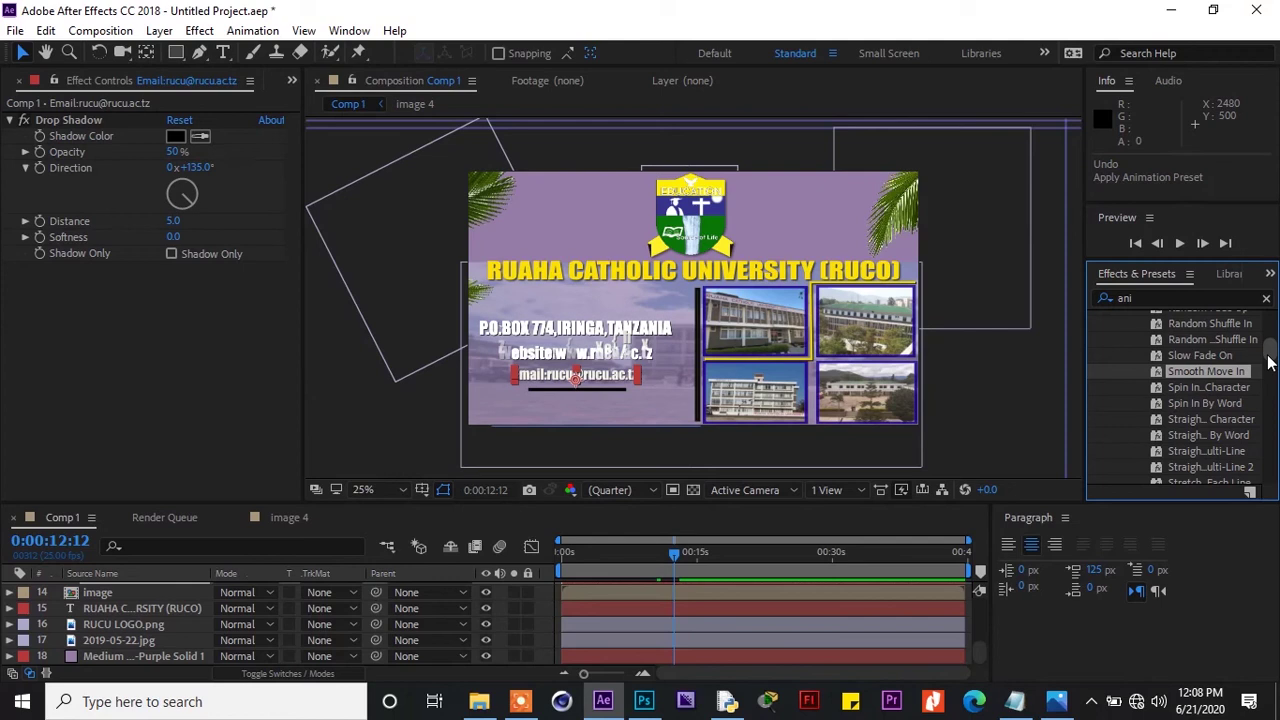
Apply the Straight In Multi-Line preset to the Email text and preview the result
{"action": "double_click", "coordinate": [1215, 419]}
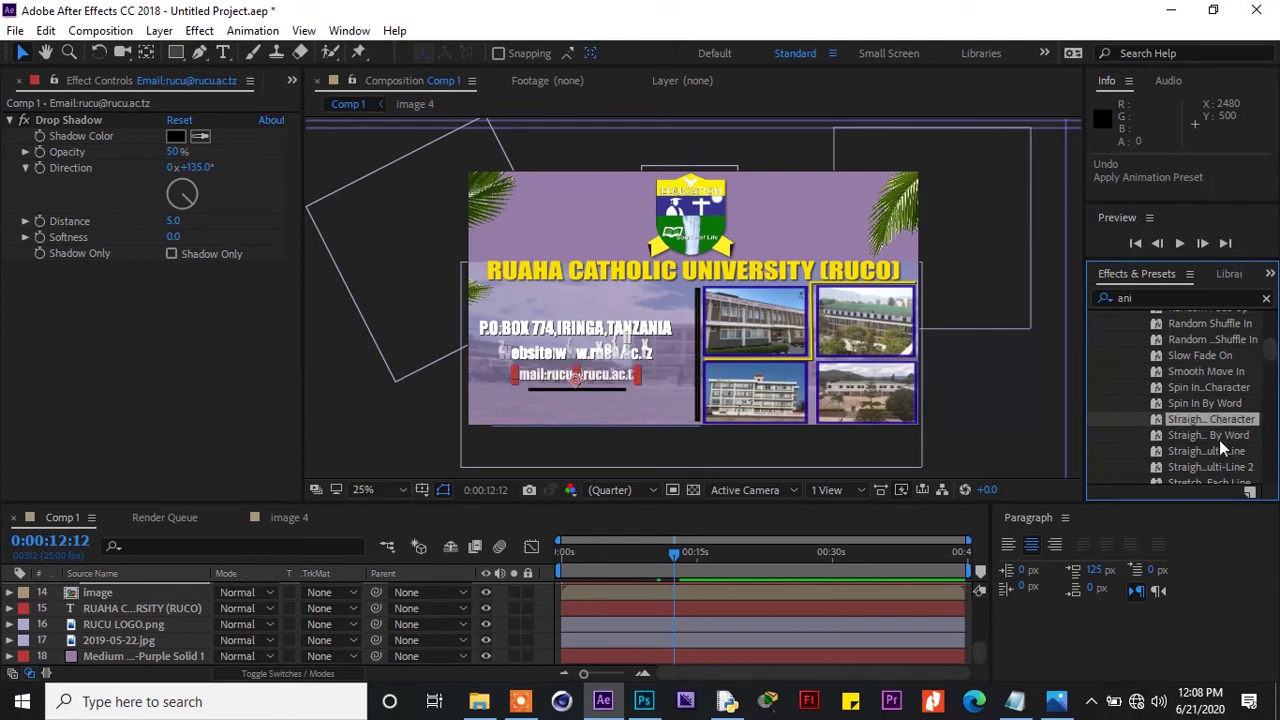
{"action": "double_click", "coordinate": [1226, 464]}
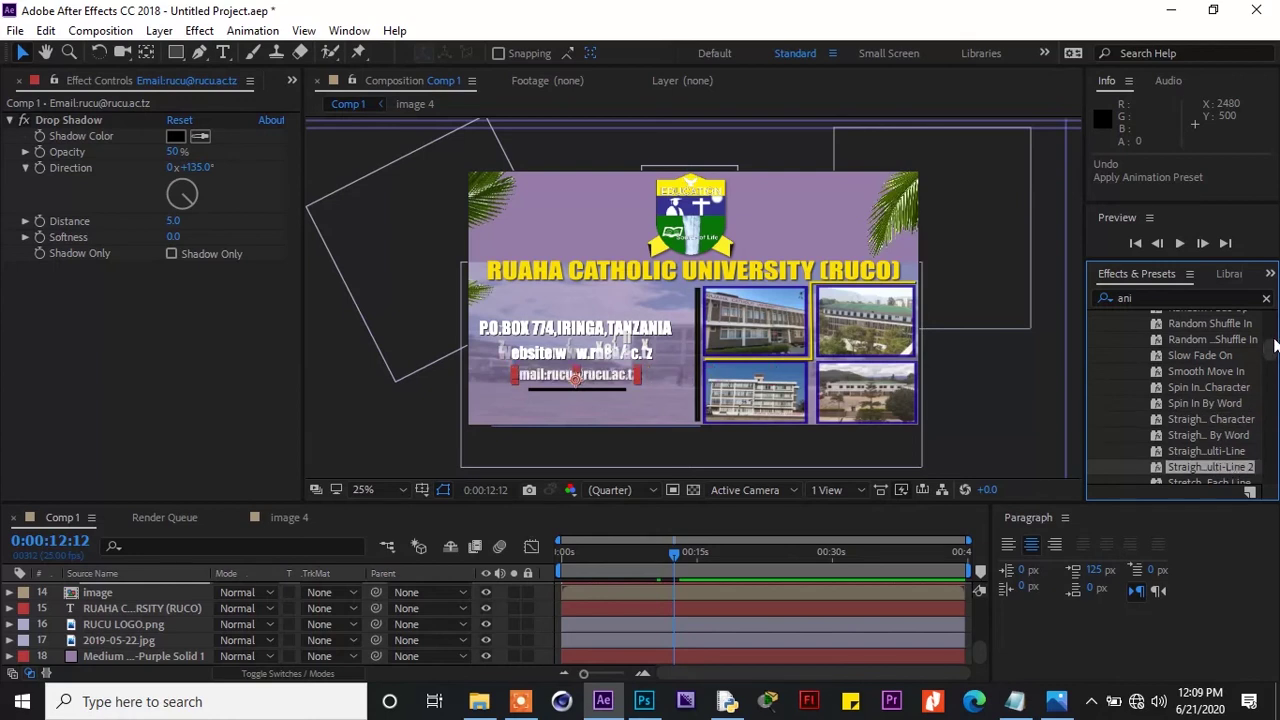
{"action": "left_click_drag", "start_coordinate": [1274, 345], "coordinate": [1274, 348]}
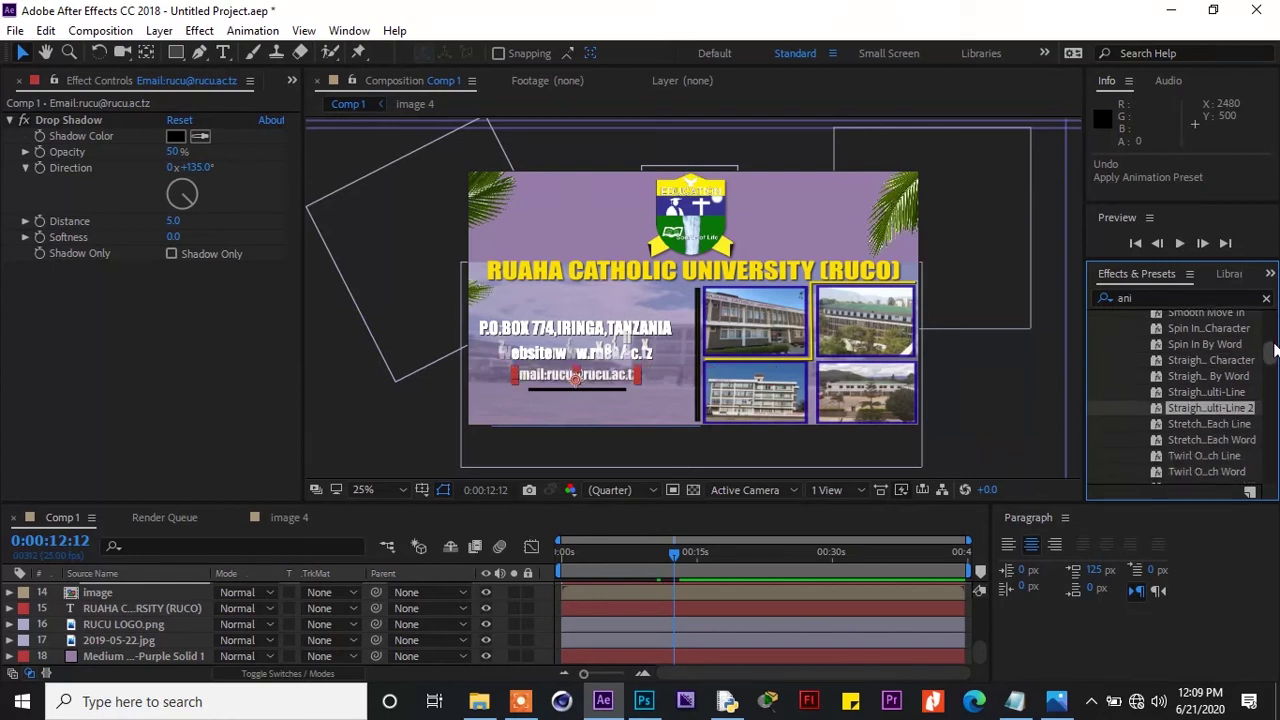
{"action": "left_click", "coordinate": [1236, 425]}
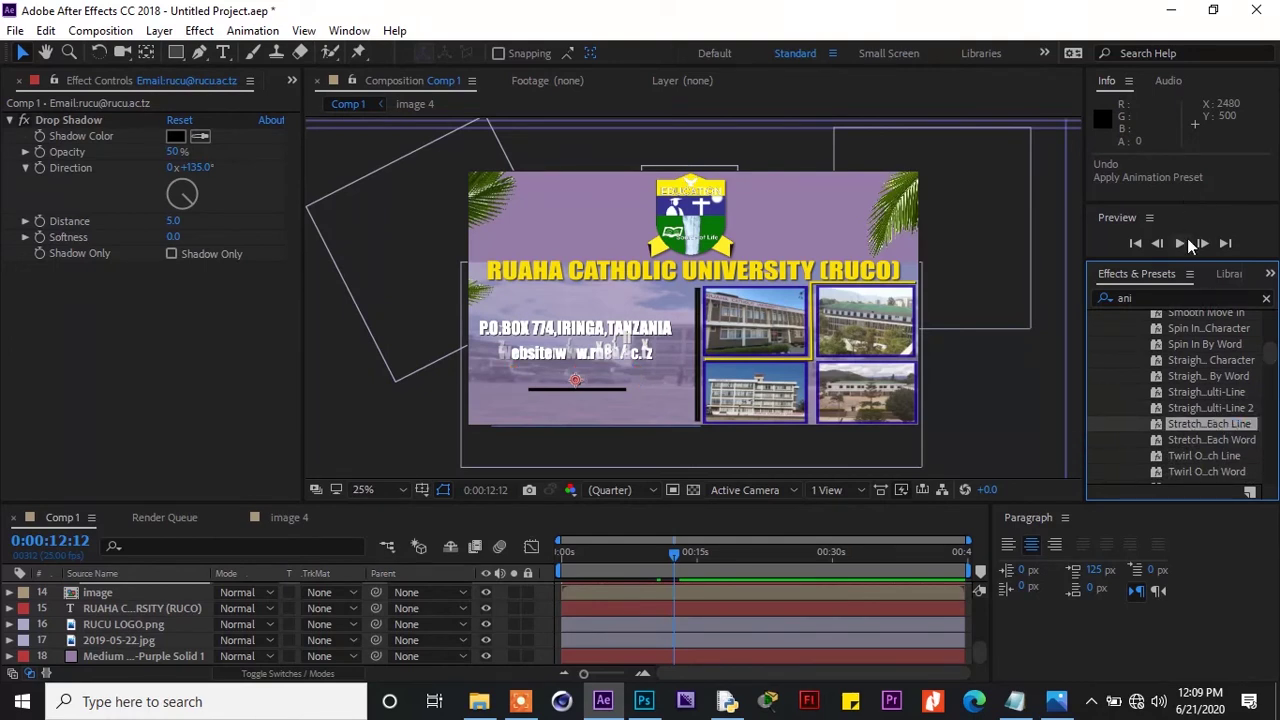
{"action": "left_click", "coordinate": [1181, 243]}
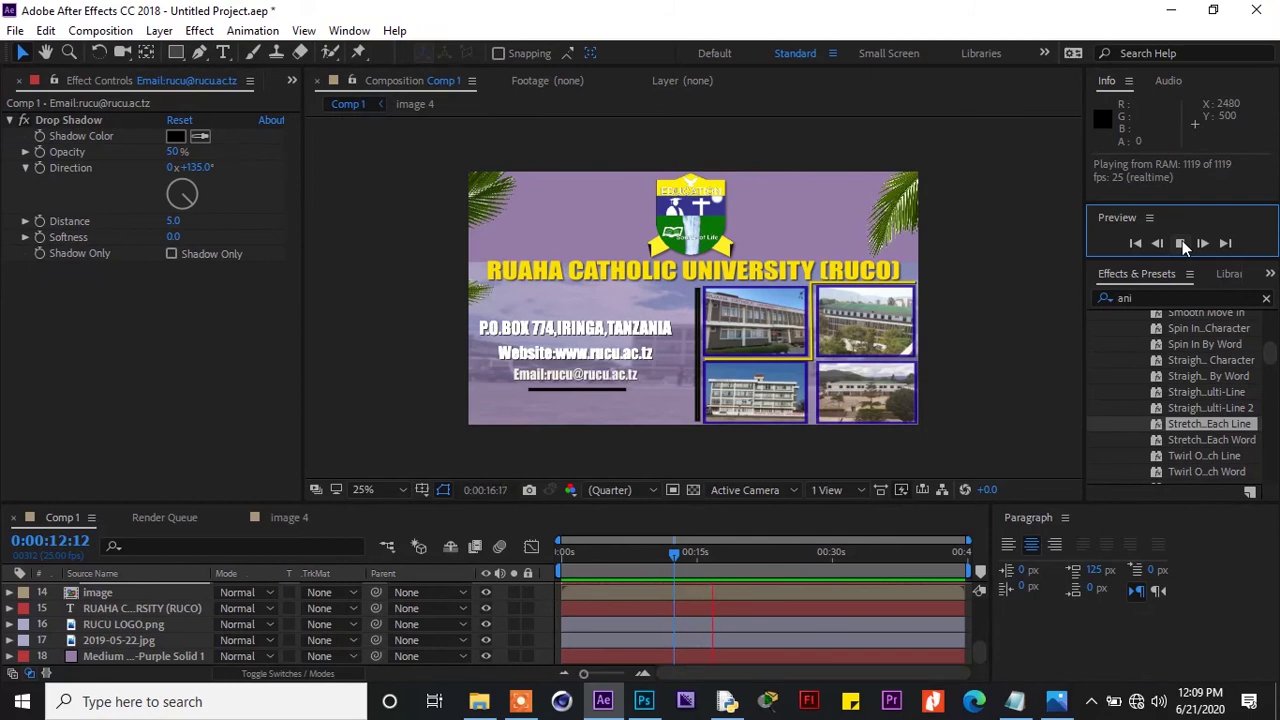
{"action": "left_click", "coordinate": [1181, 244]}
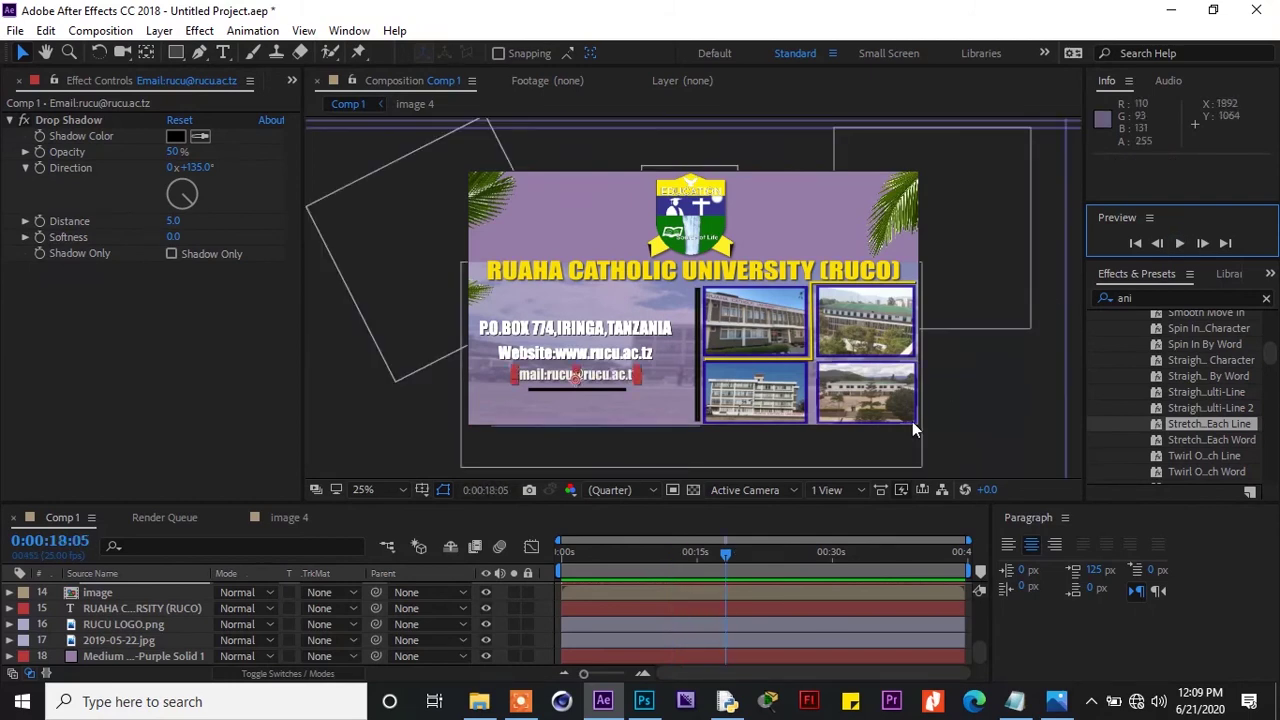
{"action": "left_click_drag", "start_coordinate": [723, 553], "coordinate": [699, 557]}
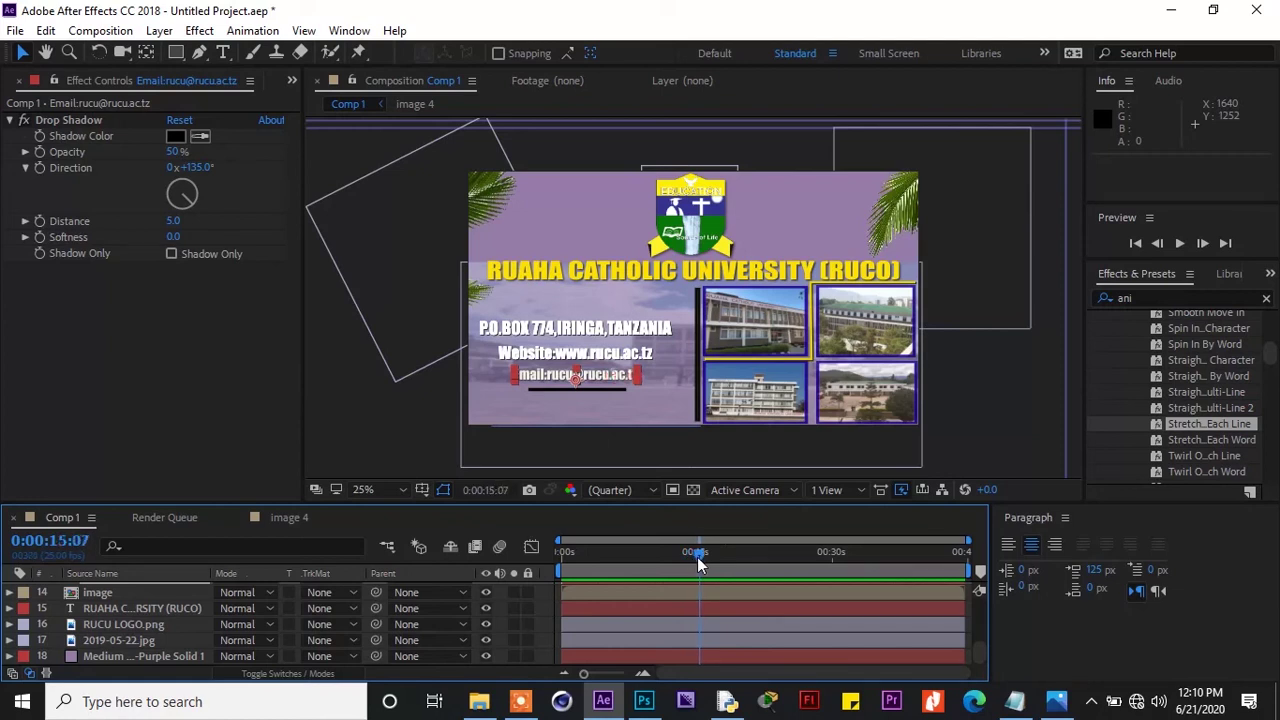
{"action": "left_click", "coordinate": [585, 391]}
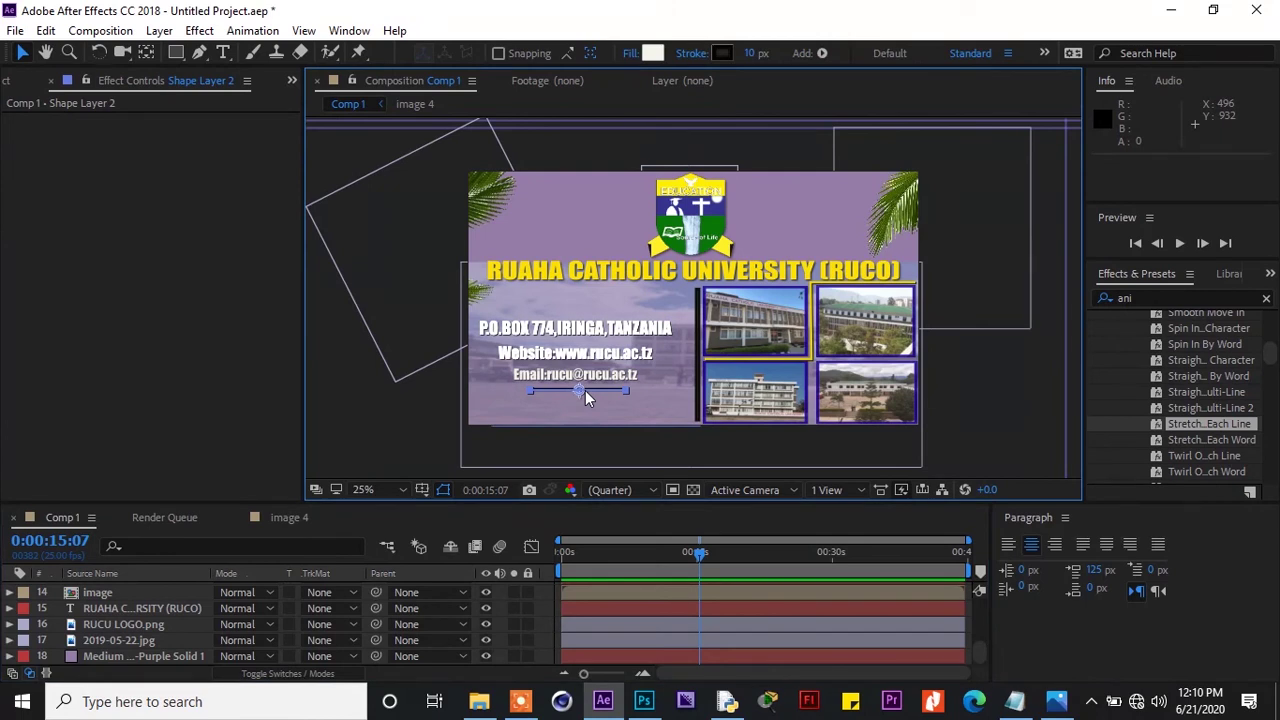
Add a Position keyframe to the underline at 0:00:16:00
{"action": "left_click", "coordinate": [703, 556]}
{"action": "left_click_drag", "start_coordinate": [703, 556], "coordinate": [709, 558]}
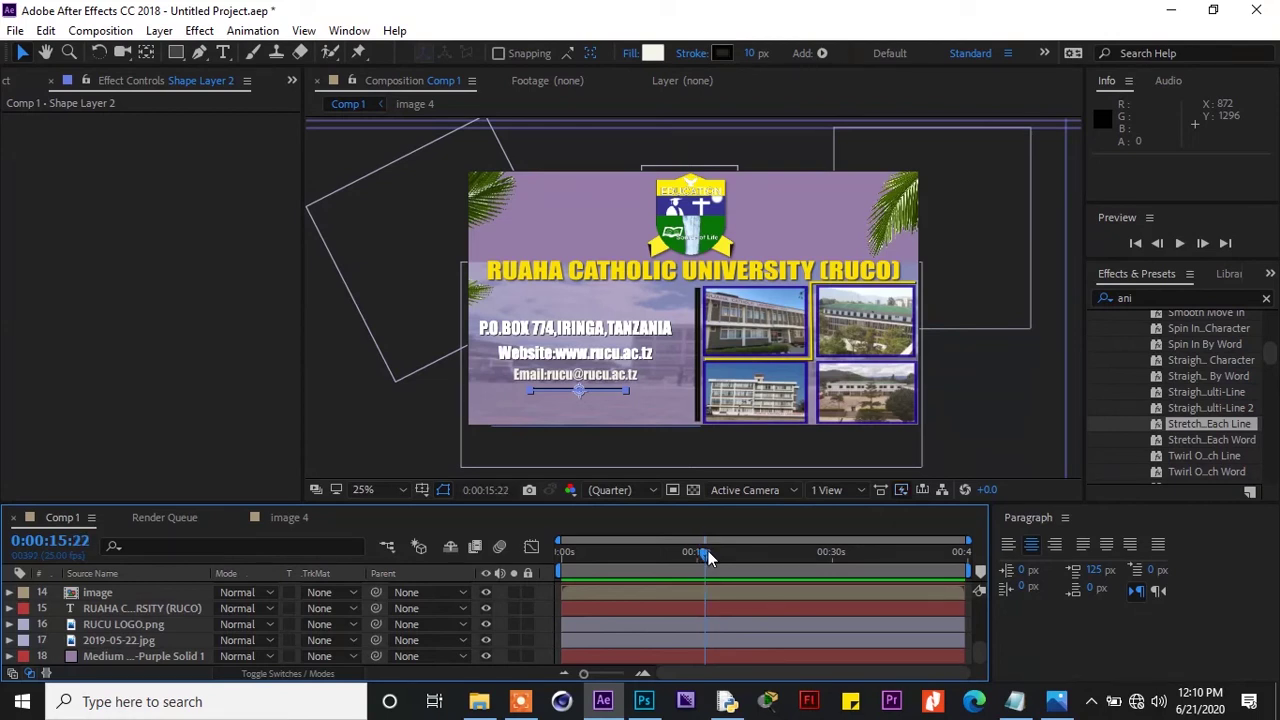
{"action": "left_click_drag", "start_coordinate": [707, 557], "coordinate": [709, 558]}
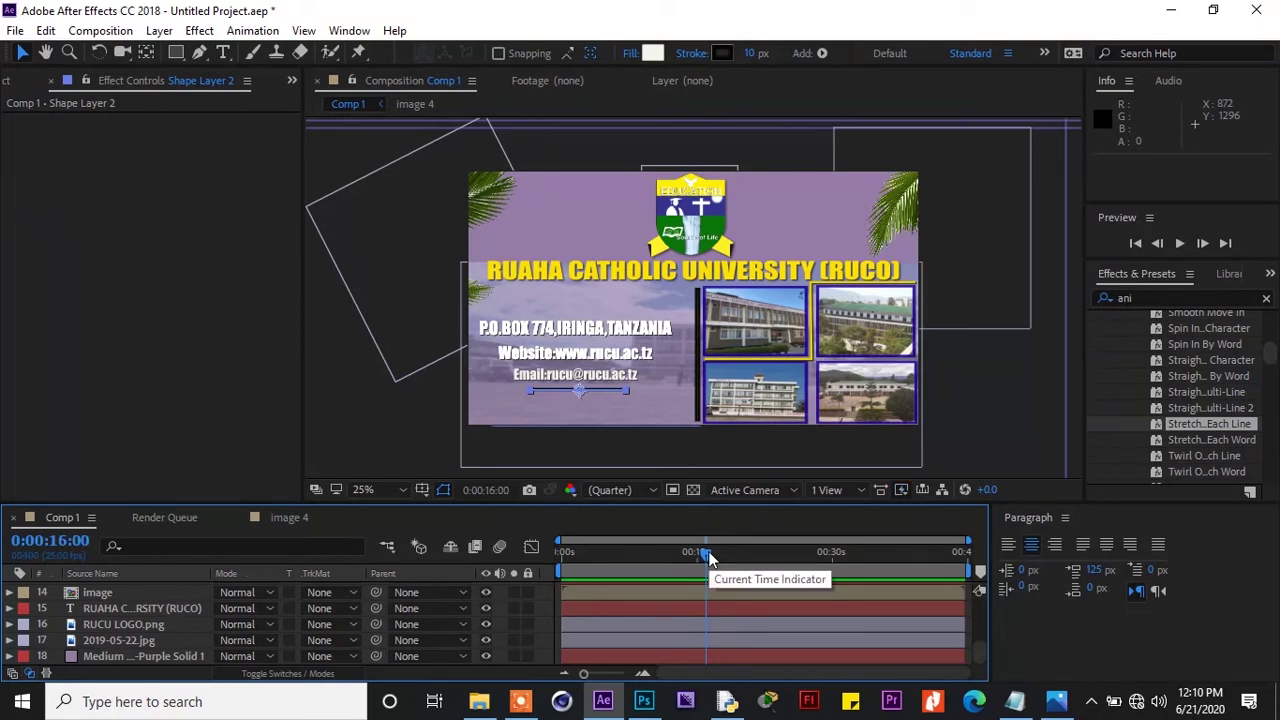
{"action": "key", "text": "p"}
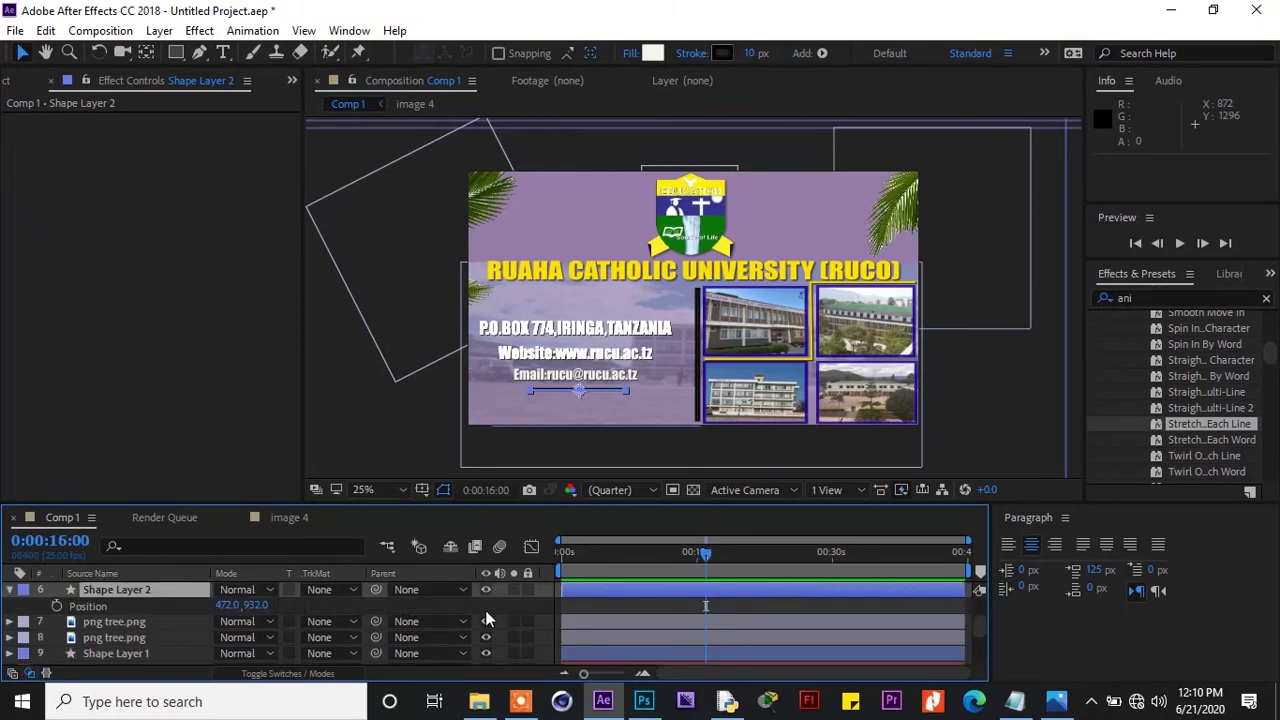
{"action": "left_click", "coordinate": [56, 606]}
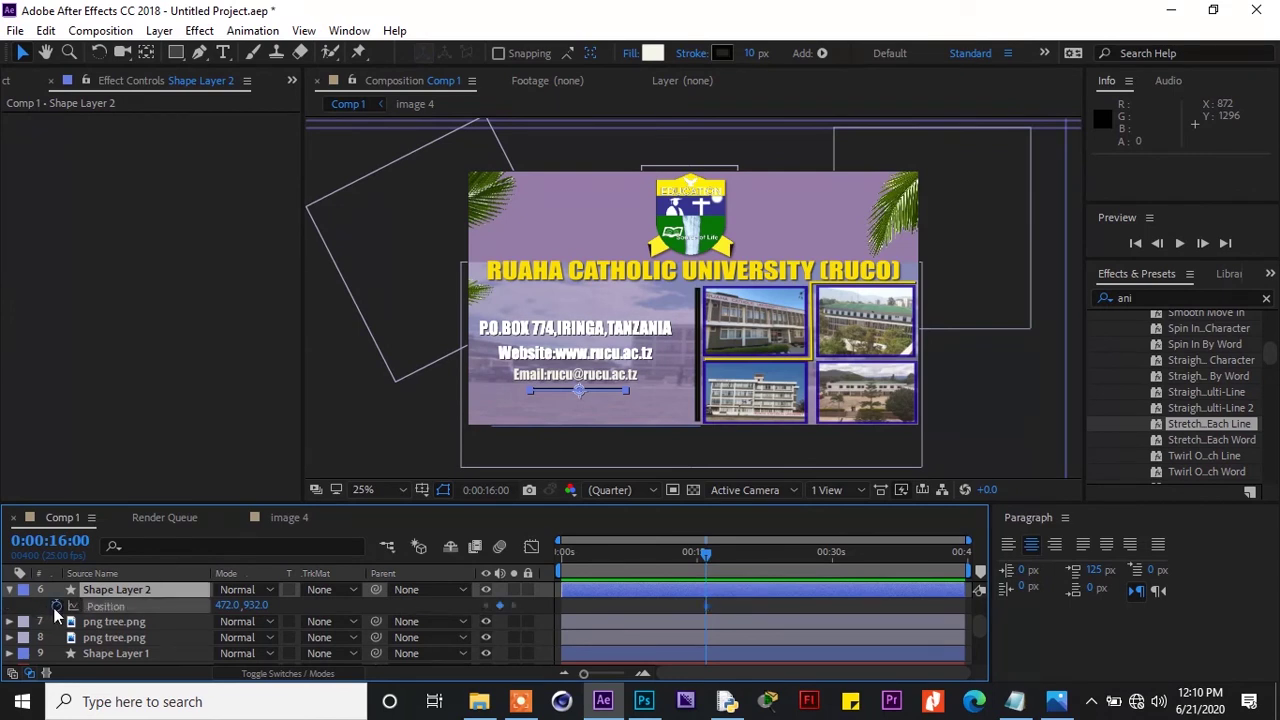
At about 0:00:14:19, nudge the underline off-screen left so it slides in
{"action": "left_click_drag", "start_coordinate": [705, 554], "coordinate": [697, 568]}
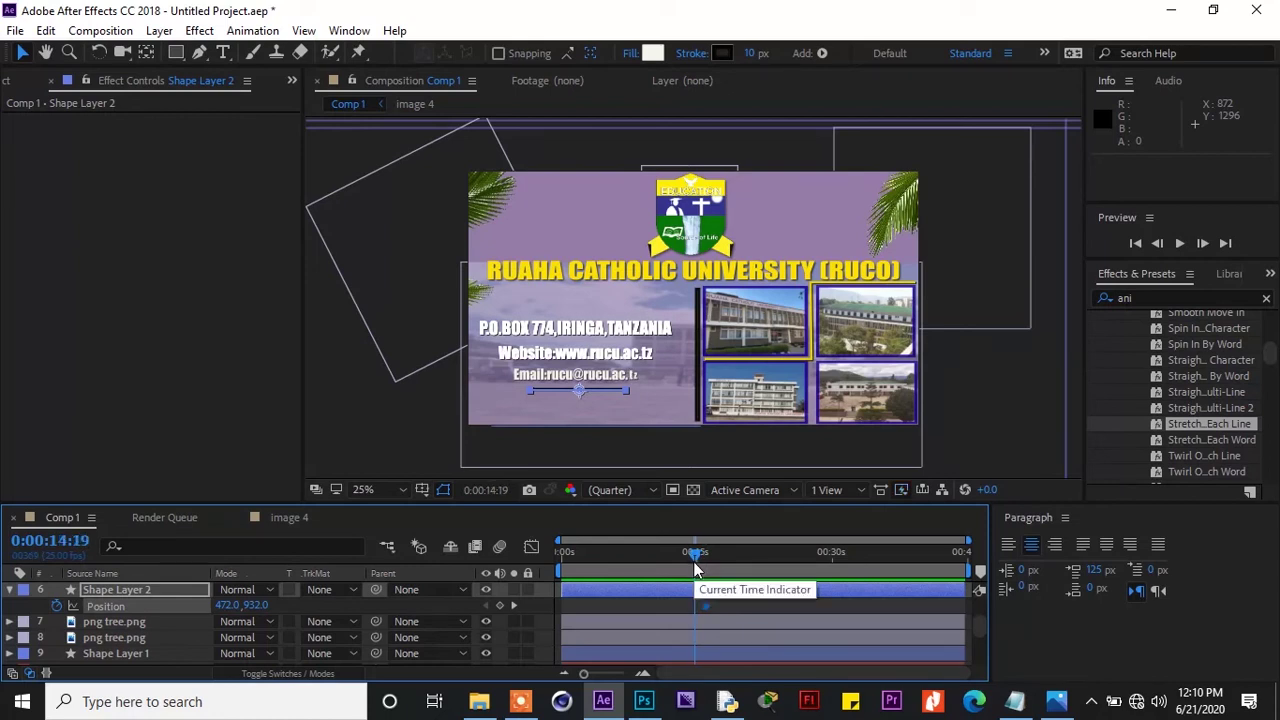
{"action": "key", "text": "Left"}
{"action": "key", "text": "Left"}
{"action": "key", "text": "Left"}
{"action": "key", "text": "Left"}
{"action": "key", "text": "Left"}
{"action": "key", "text": "Left"}
{"action": "key", "text": "Left"}
{"action": "key", "text": "Left"}
{"action": "key", "text": "Left"}
{"action": "key", "text": "Left"}
{"action": "key", "text": "Left"}
{"action": "key", "text": "Left"}
{"action": "key", "text": "Left"}
{"action": "key", "text": "Left"}
{"action": "key", "text": "Left"}
{"action": "key", "text": "Left"}
{"action": "key", "text": "Left"}
{"action": "key", "text": "Left"}
{"action": "key", "text": "Left"}
{"action": "key", "text": "Left"}
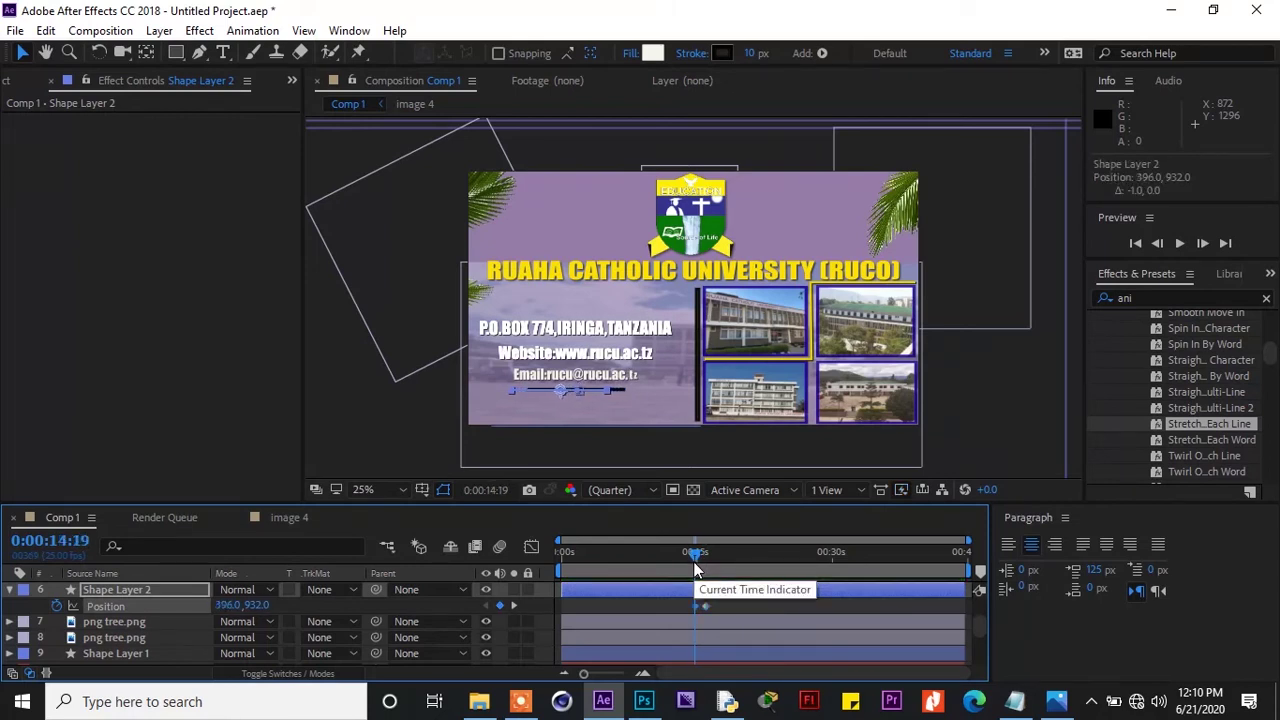
{"action": "key", "text": "Left"}
{"action": "key", "text": "Left"}
{"action": "key", "text": "Left"}
{"action": "key", "text": "Left"}
{"action": "key", "text": "Left"}
{"action": "key", "text": "Left"}
{"action": "key", "text": "Left"}
{"action": "key", "text": "Left"}
{"action": "key", "text": "Left"}
{"action": "key", "text": "Left"}
{"action": "key", "text": "Left"}
{"action": "key", "text": "Left"}
{"action": "key", "text": "Left"}
{"action": "key", "text": "Left"}
{"action": "key", "text": "Left"}
{"action": "key", "text": "Left"}
{"action": "key", "text": "Left"}
{"action": "key", "text": "Left"}
{"action": "key", "text": "Left"}
{"action": "key", "text": "Left"}
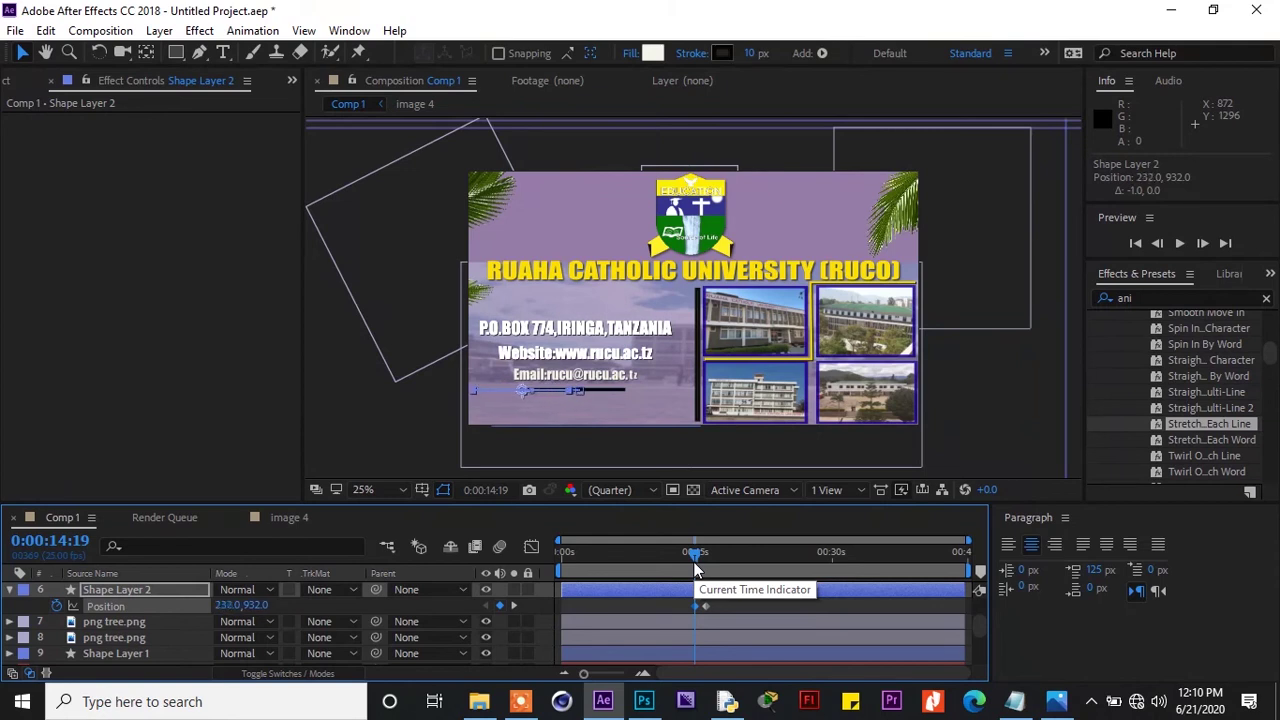
{"action": "key", "text": "shift+Left"}
{"action": "key", "text": "shift+Left"}
{"action": "key", "text": "shift+Left"}
{"action": "key", "text": "shift+Left"}
{"action": "key", "text": "shift+Left"}
{"action": "key", "text": "shift+Left"}
{"action": "key", "text": "shift+Left"}
{"action": "key", "text": "shift+Left"}
{"action": "key", "text": "shift+Left"}
{"action": "key", "text": "shift+Left"}
{"action": "key", "text": "shift+Left"}
{"action": "key", "text": "shift+Left"}
{"action": "key", "text": "shift+Left"}
{"action": "key", "text": "shift+Left"}
{"action": "key", "text": "shift+Left"}
{"action": "key", "text": "shift+Left"}
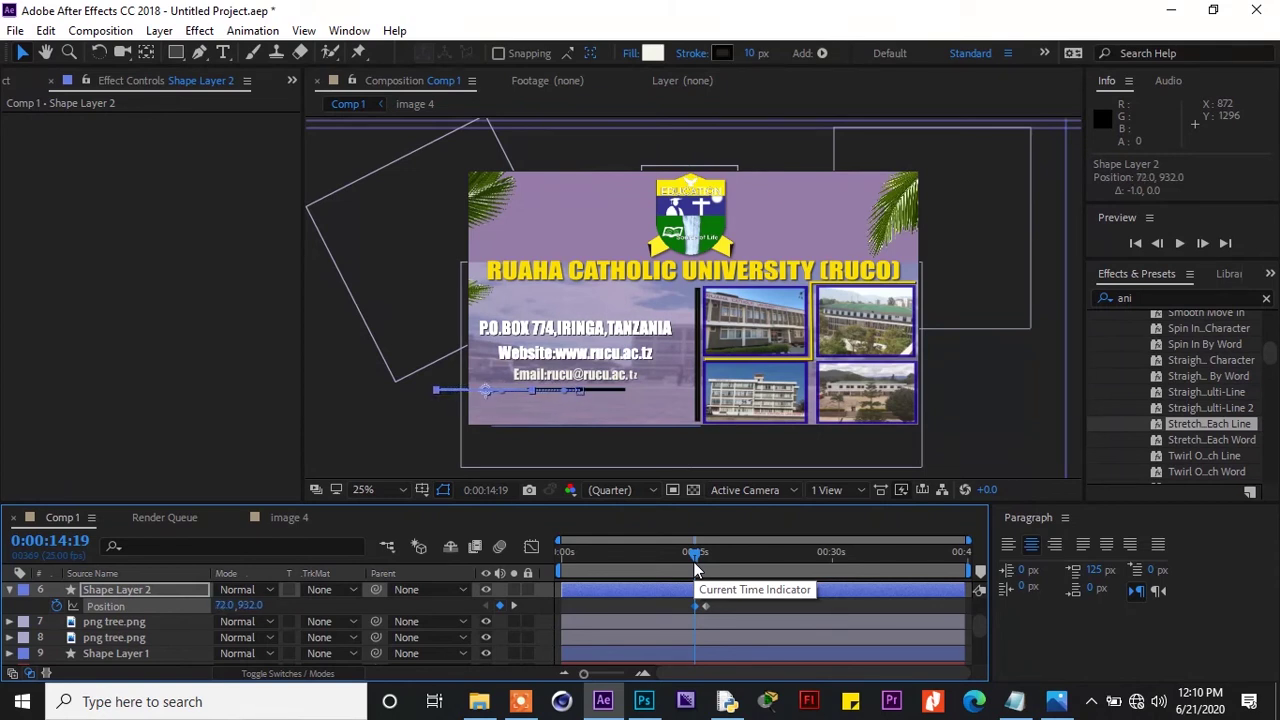
{"action": "key", "text": "shift+Left"}
{"action": "key", "text": "shift+Left"}
{"action": "key", "text": "shift+Left"}
{"action": "key", "text": "shift+Left"}
{"action": "key", "text": "shift+Left"}
{"action": "key", "text": "shift+Left"}
{"action": "key", "text": "shift+Left"}
{"action": "key", "text": "shift+Left"}
{"action": "key", "text": "shift+Left"}
{"action": "key", "text": "shift+Left"}
{"action": "key", "text": "shift+Left"}
{"action": "key", "text": "shift+Left"}
{"action": "key", "text": "shift+Left"}
{"action": "key", "text": "shift+Left"}
{"action": "key", "text": "shift+Left"}
{"action": "key", "text": "shift+Left"}
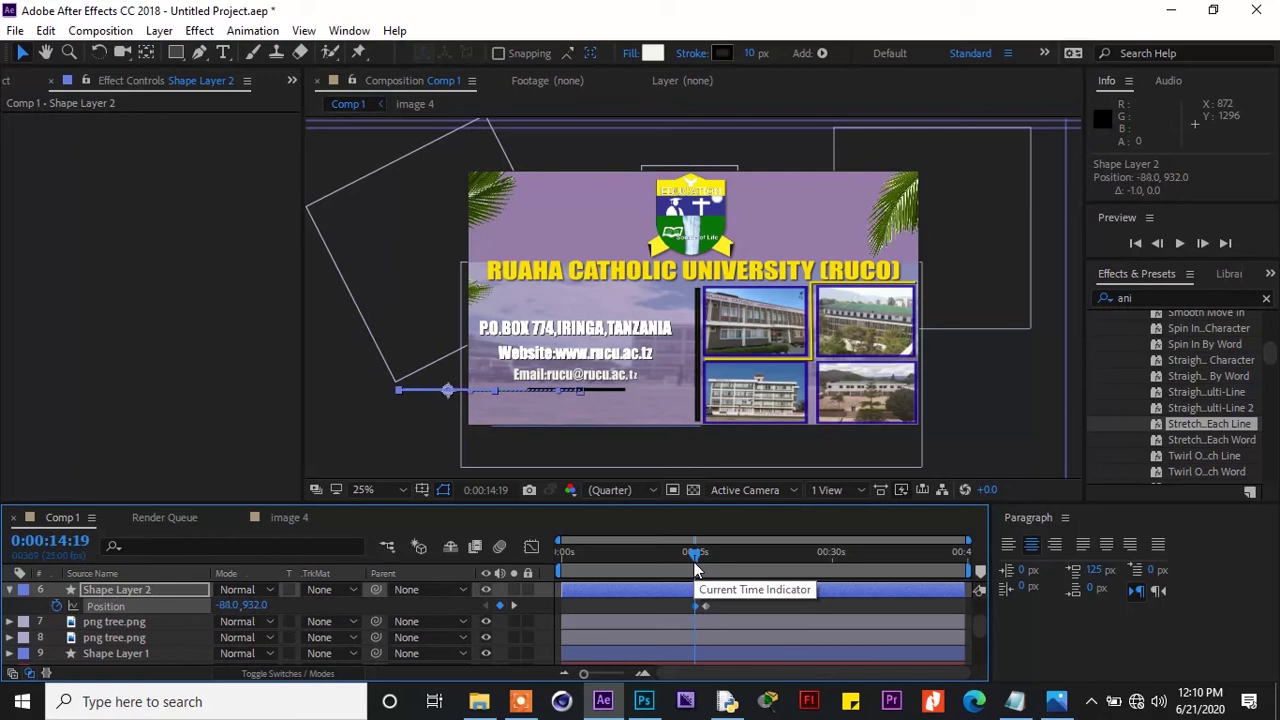
{"action": "key", "text": "shift+Left"}
{"action": "key", "text": "shift+Left"}
{"action": "key", "text": "shift+Left"}
{"action": "key", "text": "shift+Left"}
{"action": "key", "text": "shift+Left"}
{"action": "key", "text": "shift+Left"}
{"action": "key", "text": "shift+Left"}
{"action": "key", "text": "shift+Left"}
{"action": "key", "text": "shift+Left"}
{"action": "key", "text": "shift+Left"}
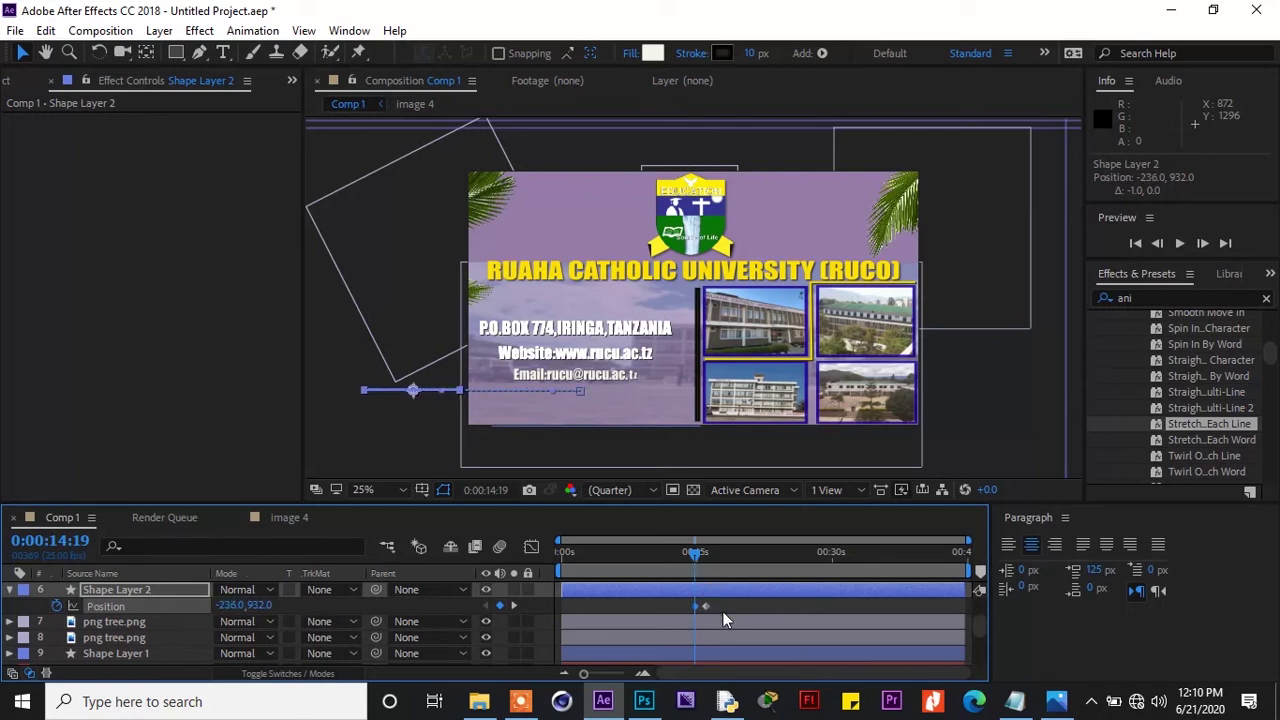
{"action": "left_click_drag", "start_coordinate": [720, 605], "coordinate": [679, 618]}
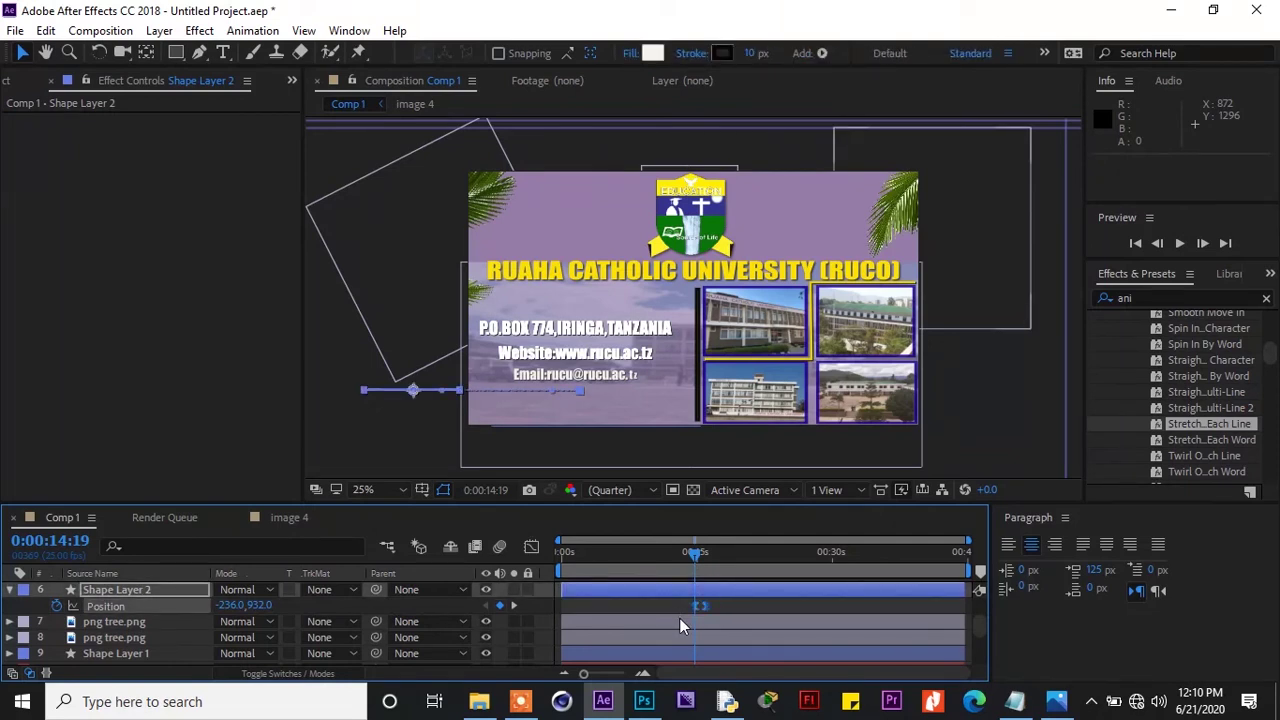
{"action": "left_click", "coordinate": [693, 557]}
{"action": "left_click_drag", "start_coordinate": [695, 555], "coordinate": [701, 556]}
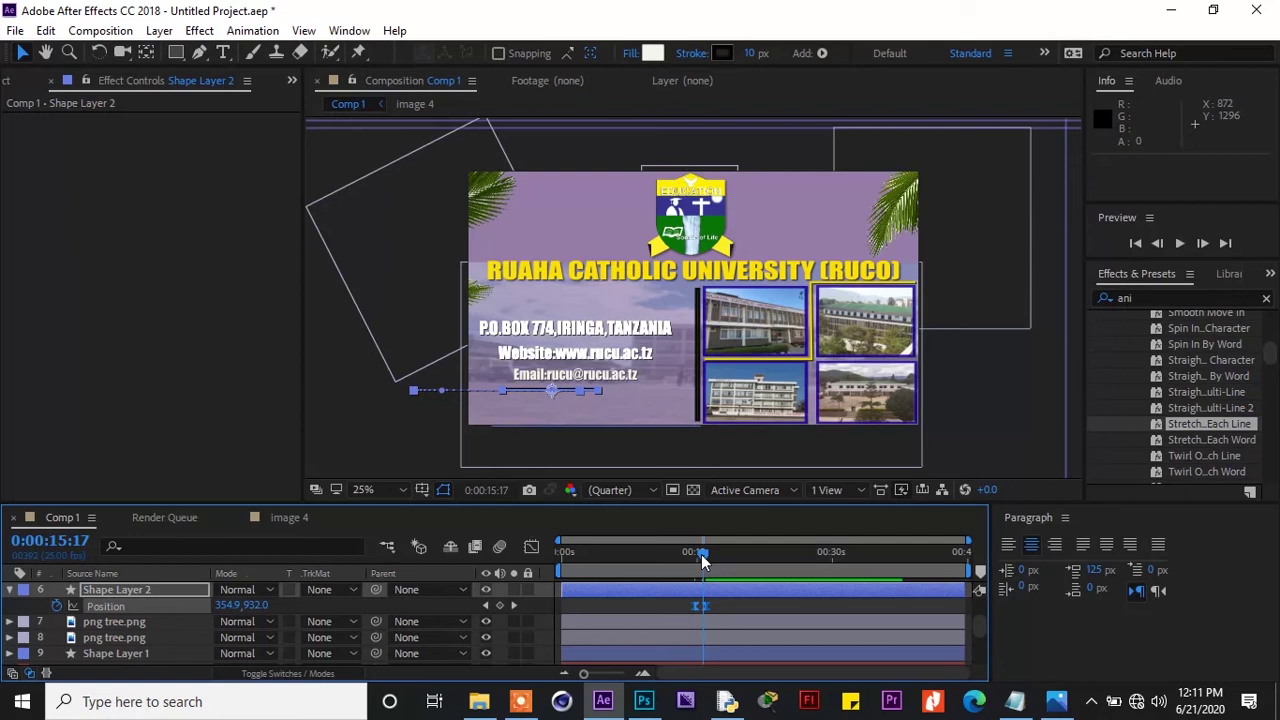
Keyframe the underline's Scale, setting it to 50% at 0:00:14:24
{"action": "key", "text": "s"}
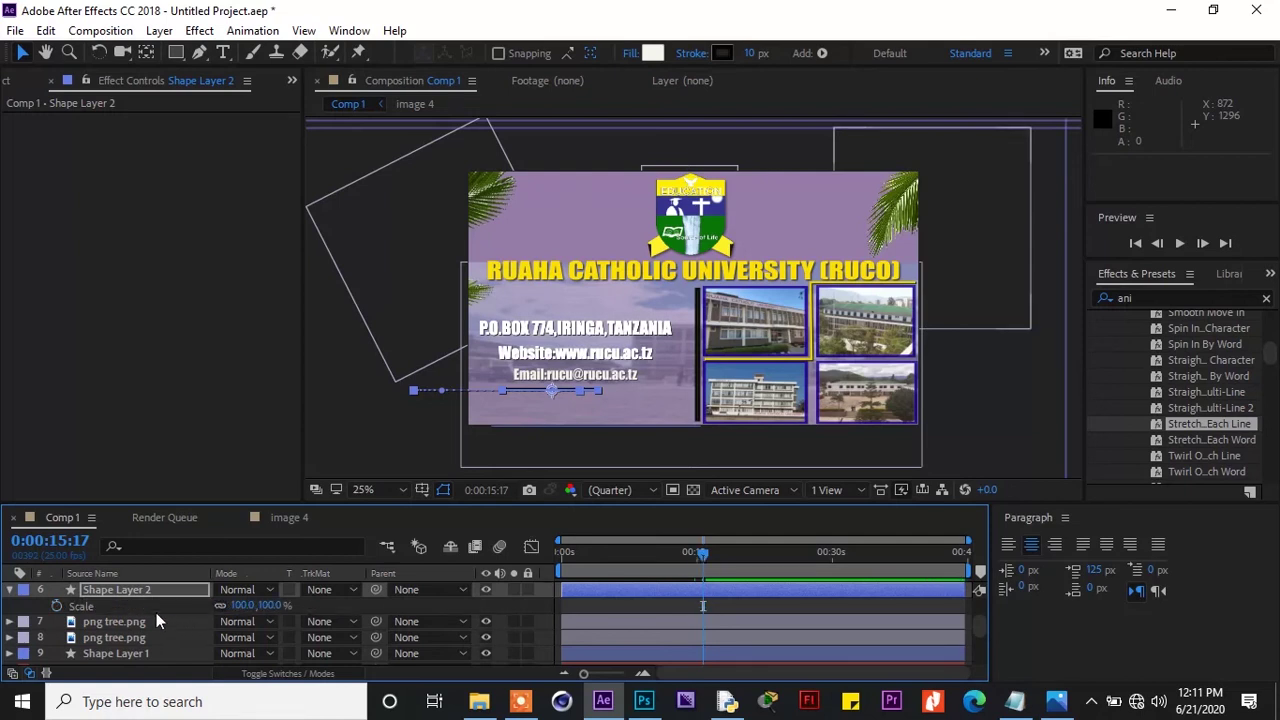
{"action": "left_click", "coordinate": [56, 606]}
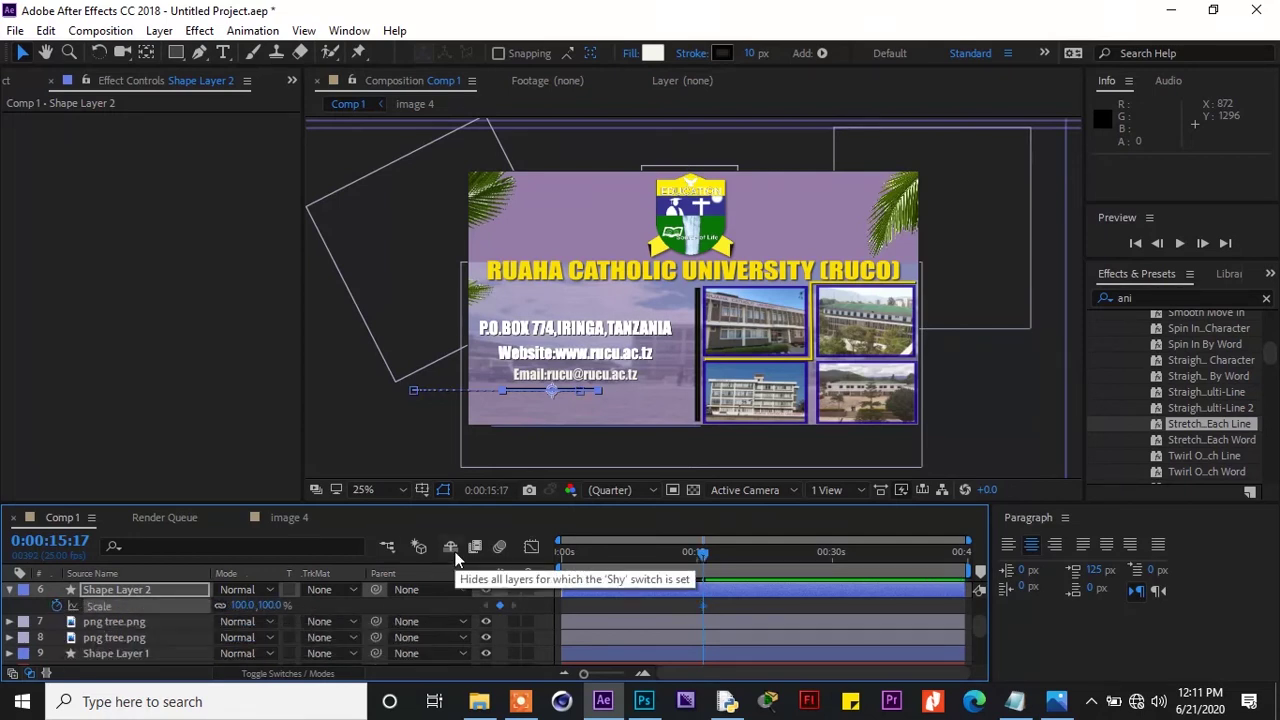
{"action": "left_click_drag", "start_coordinate": [700, 563], "coordinate": [694, 558]}
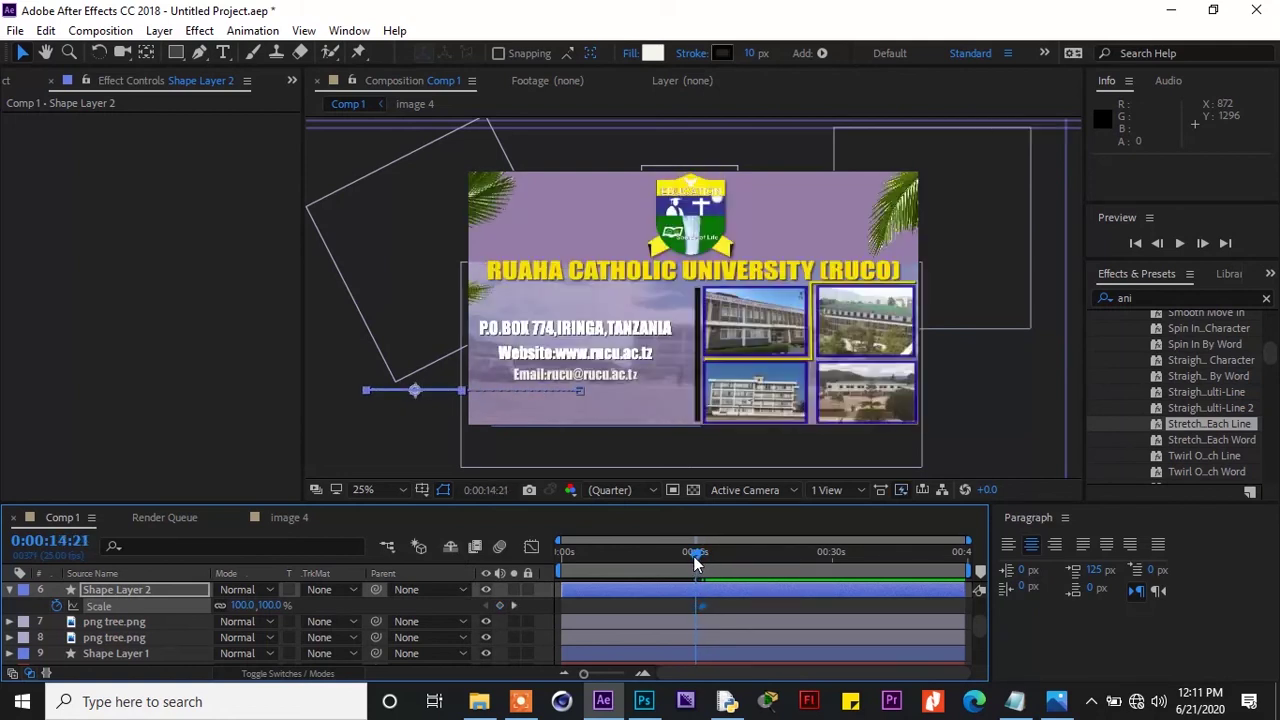
{"action": "left_click", "coordinate": [241, 606]}
{"action": "left_click", "coordinate": [241, 606]}
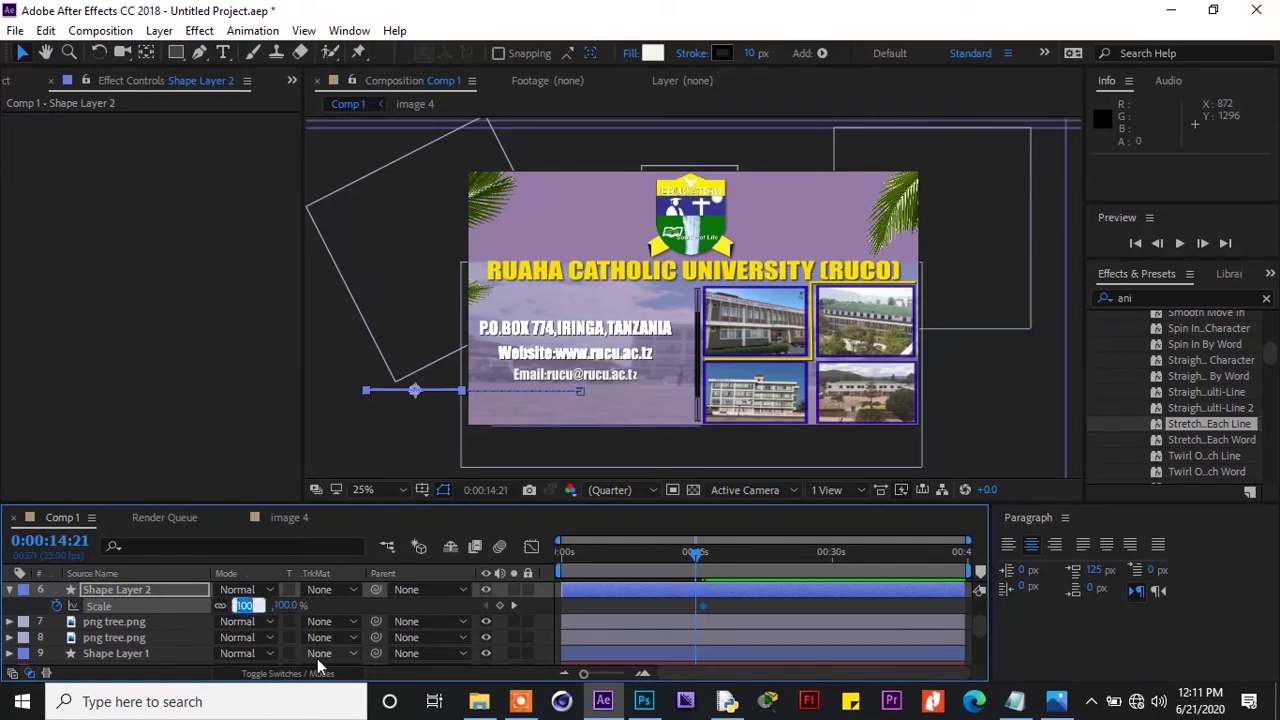
{"action": "type", "text": "50"}
{"action": "key", "text": "Return"}
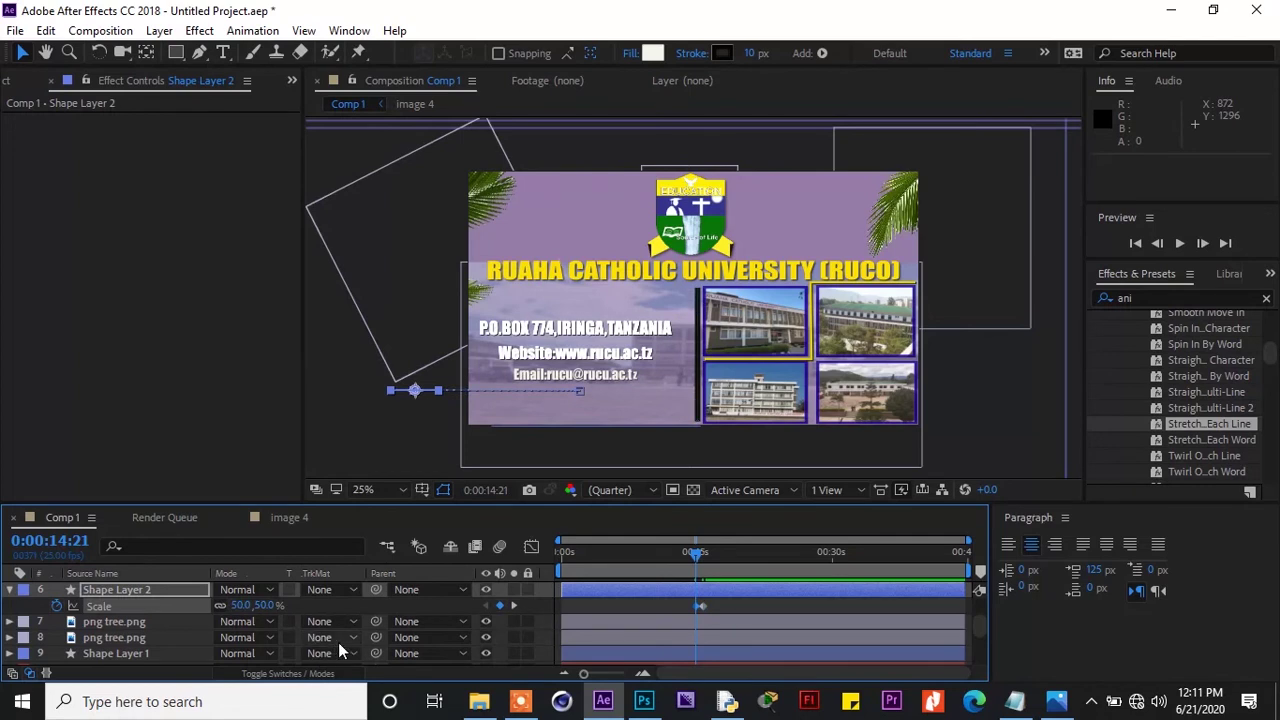
Move the 100% Scale keyframe later to about 0:00:16:13
{"action": "left_click_drag", "start_coordinate": [694, 552], "coordinate": [706, 558]}
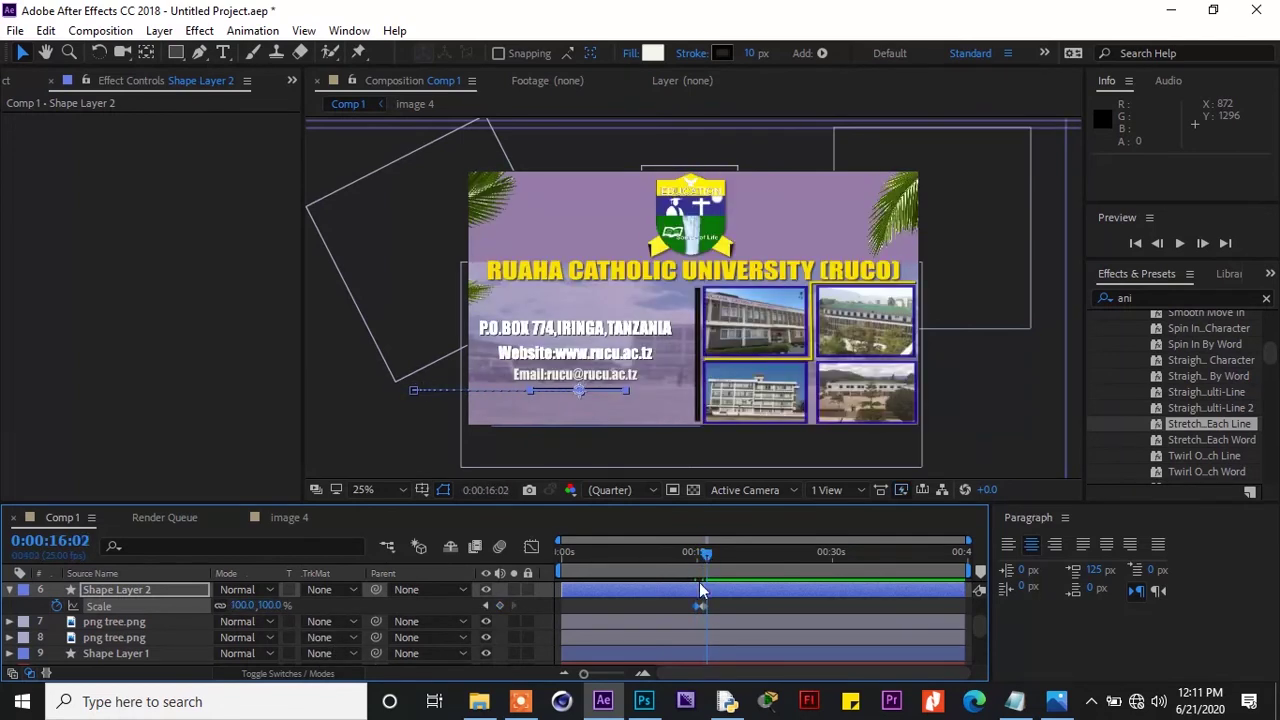
{"action": "left_click_drag", "start_coordinate": [682, 605], "coordinate": [719, 616]}
{"action": "mouse_move", "coordinate": [702, 607]}
{"action": "left_click_drag", "start_coordinate": [706, 607], "coordinate": [713, 606]}
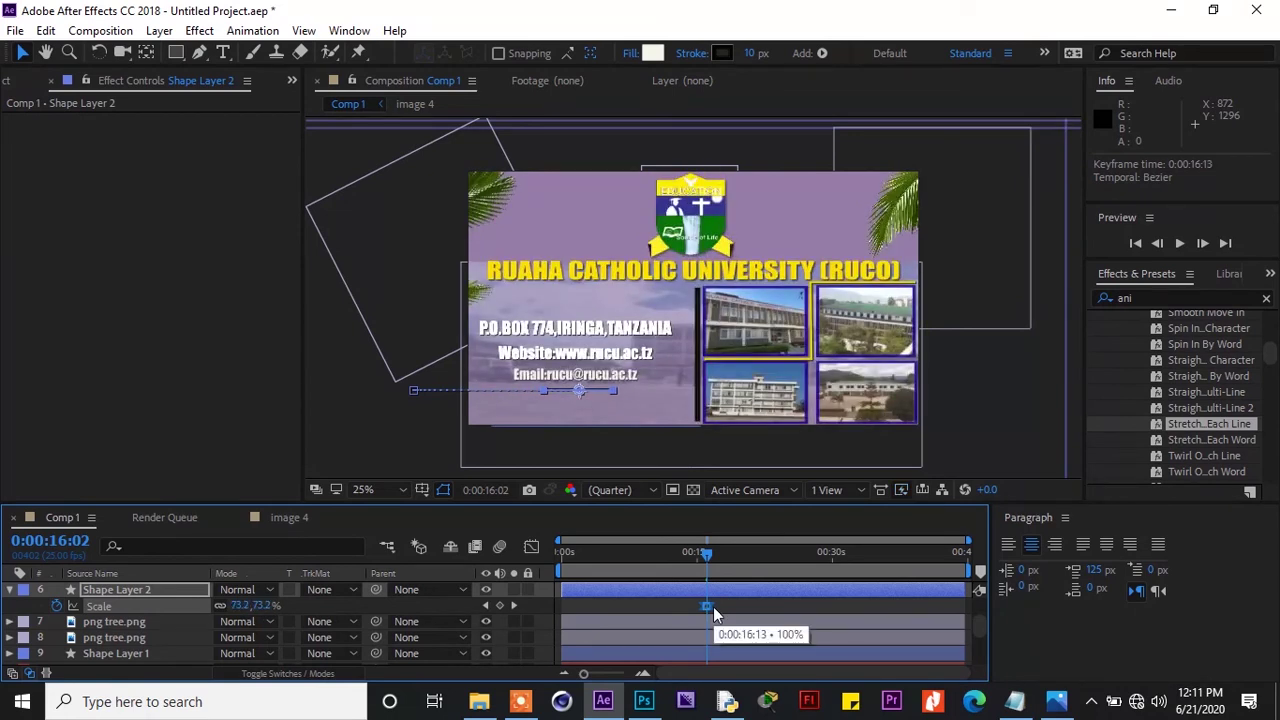
{"action": "left_click_drag", "start_coordinate": [707, 558], "coordinate": [688, 560]}
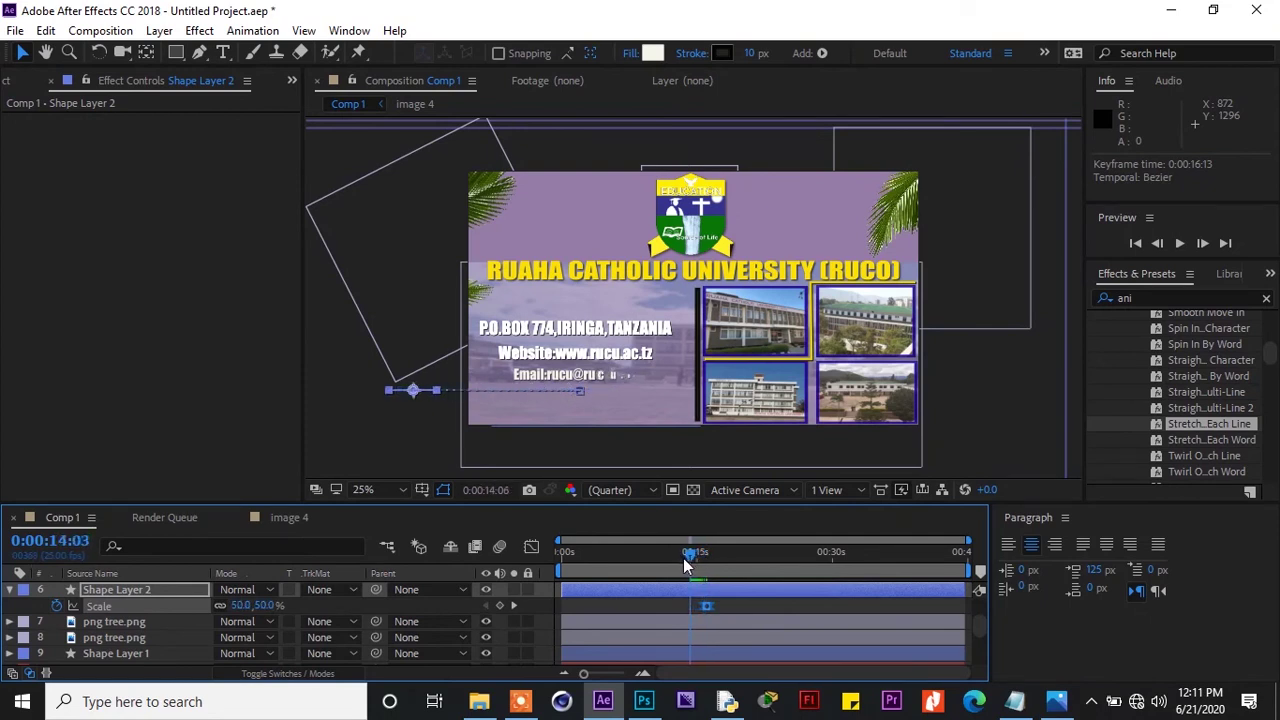
{"action": "left_click", "coordinate": [1176, 244]}
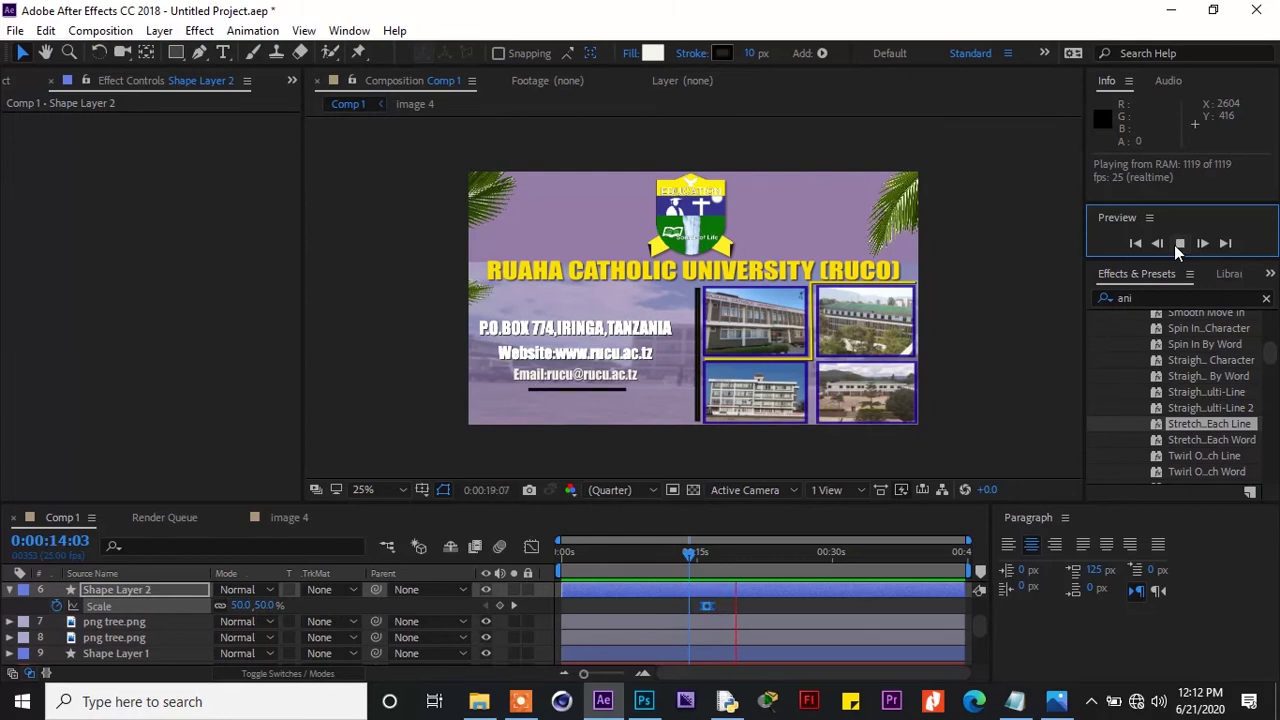
{"action": "left_click", "coordinate": [1178, 244]}
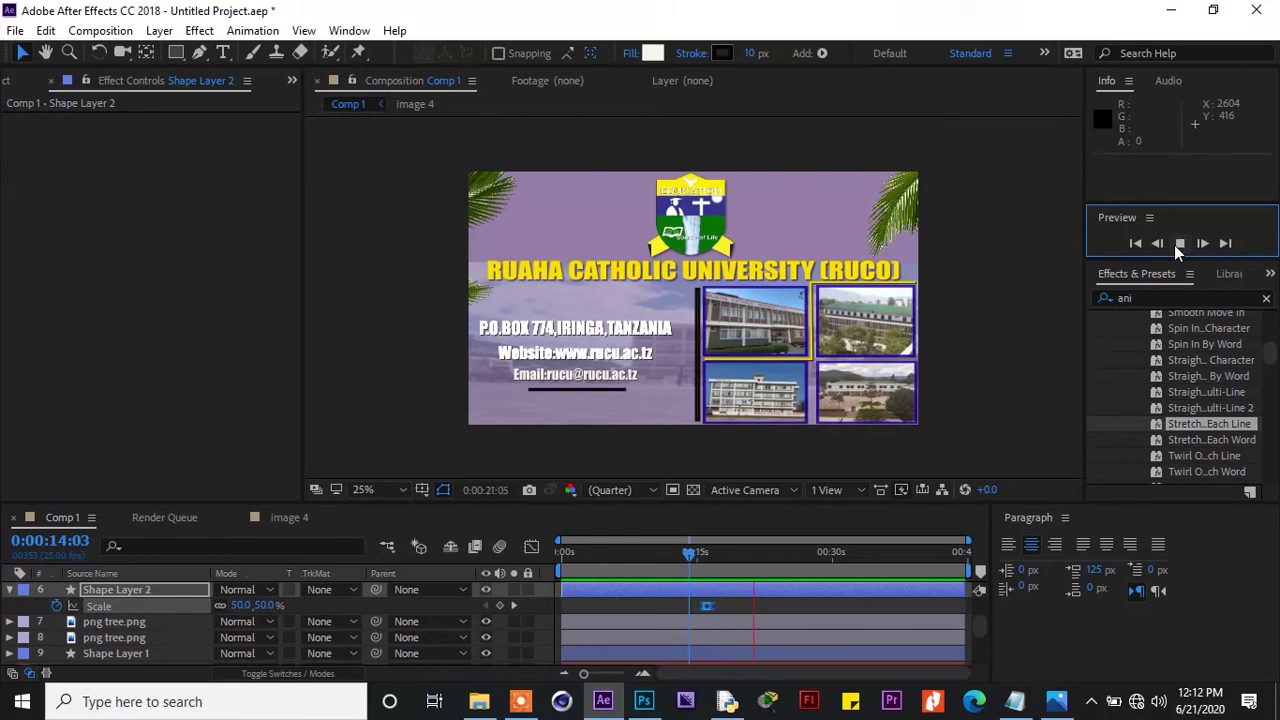
Collapse Shape Layer 2 and select the palm-tree image layer in the viewer
{"action": "left_click", "coordinate": [375, 426]}
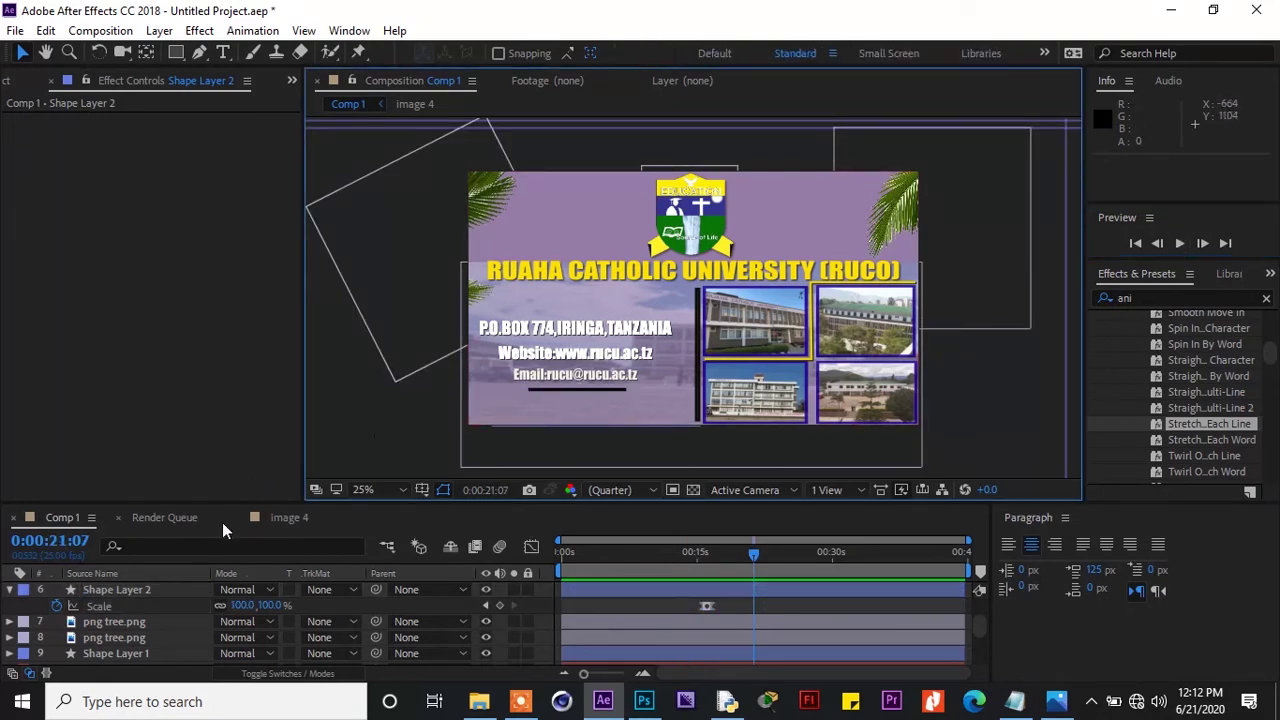
{"action": "left_click", "coordinate": [11, 590]}
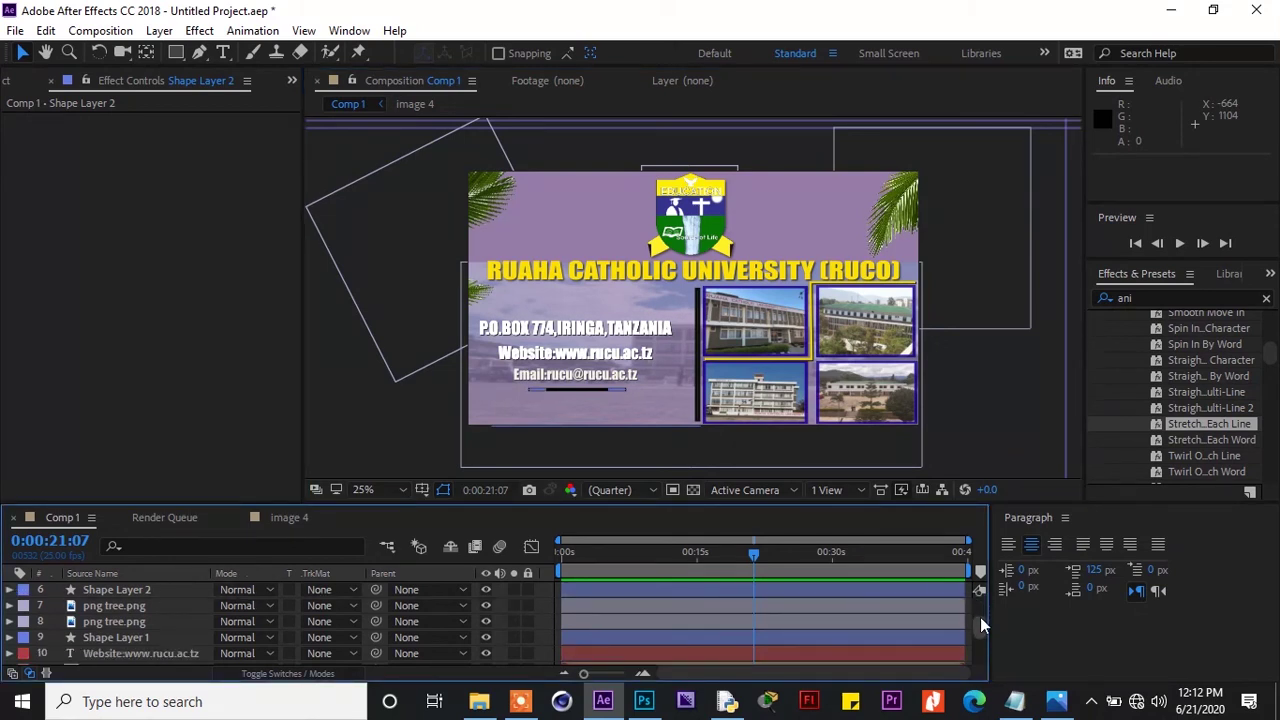
{"action": "left_click_drag", "start_coordinate": [980, 617], "coordinate": [980, 604]}
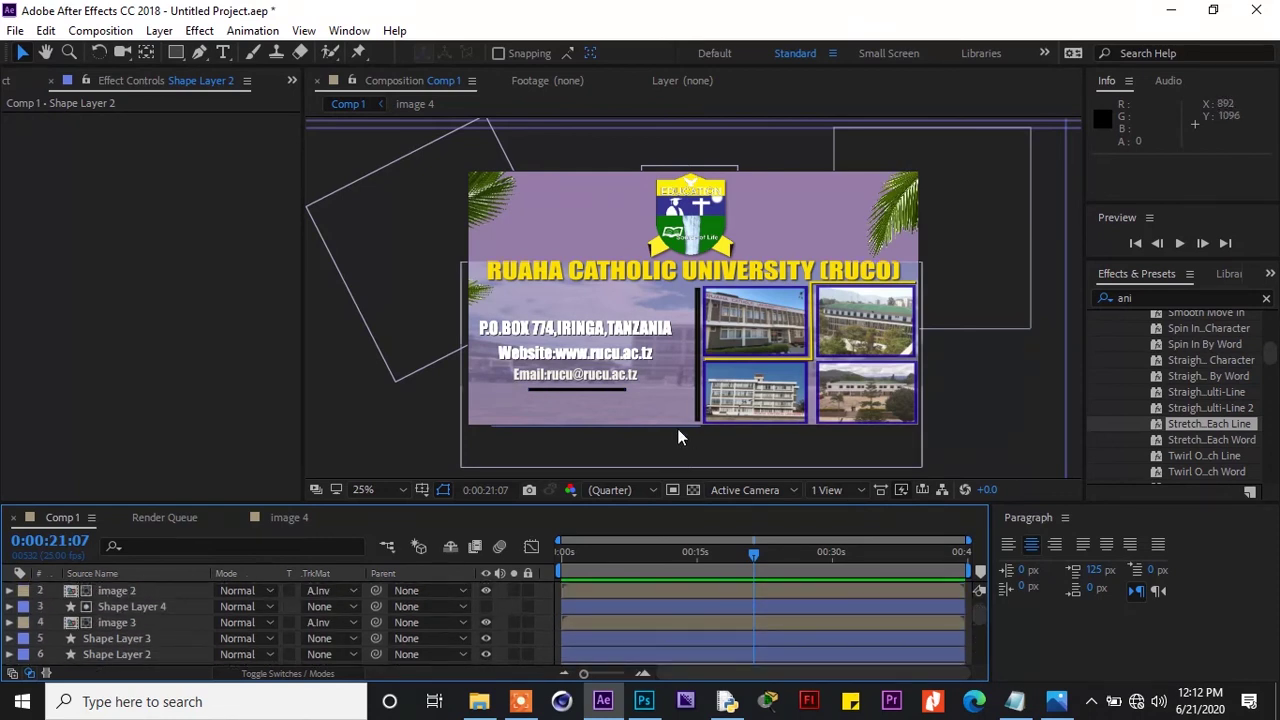
{"action": "left_click", "coordinate": [485, 197]}
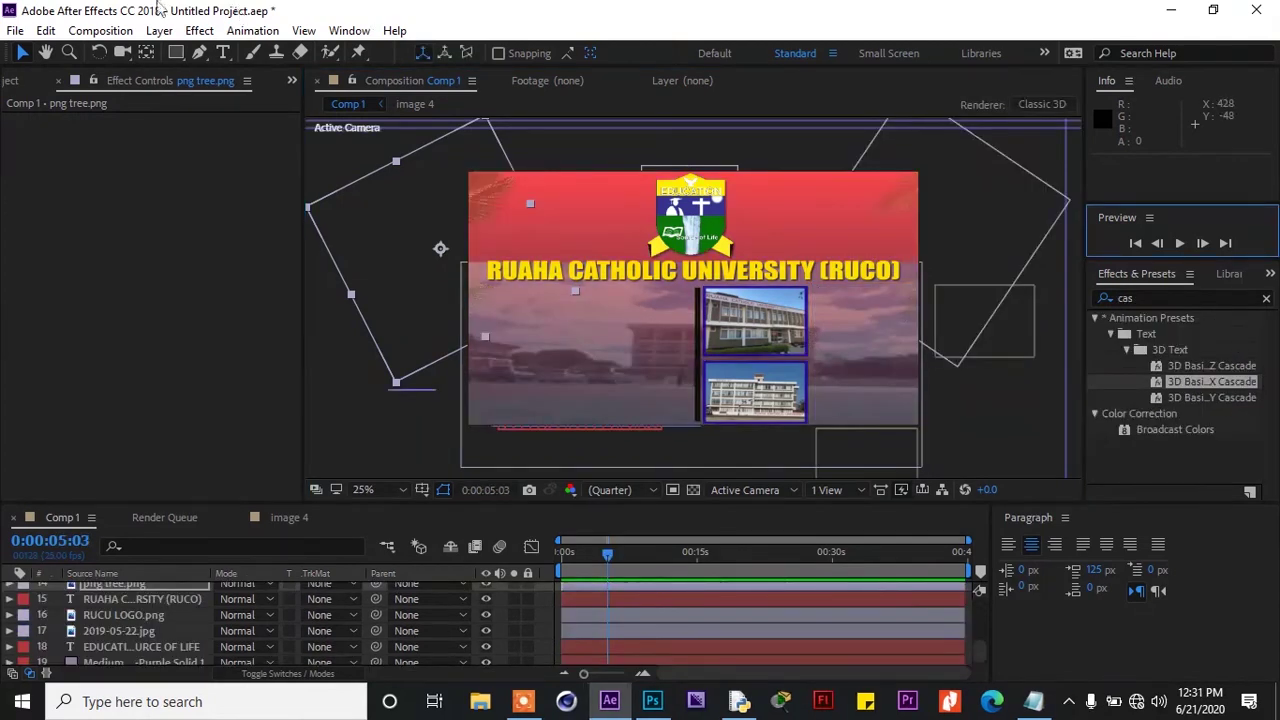
Add Comp 1 to the Render Queue with its output module set to QuickTime
{"action": "left_click", "coordinate": [15, 30]}
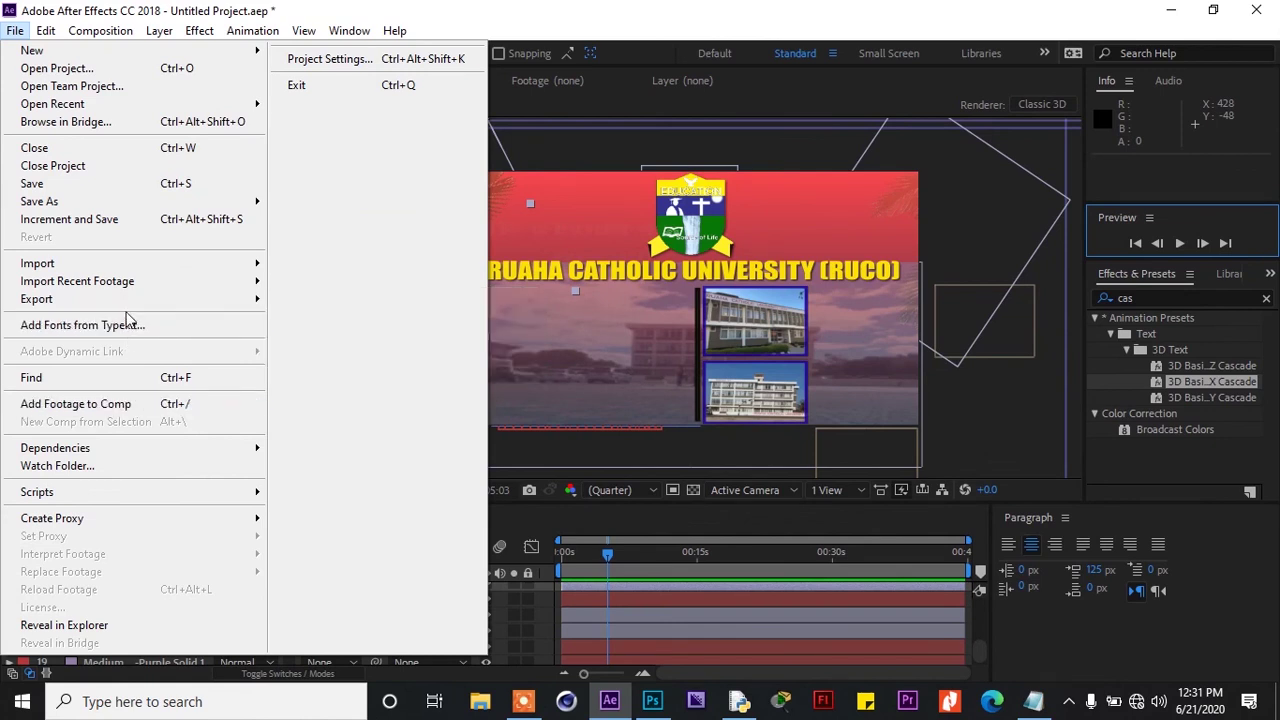
{"action": "mouse_move", "coordinate": [130, 300]}
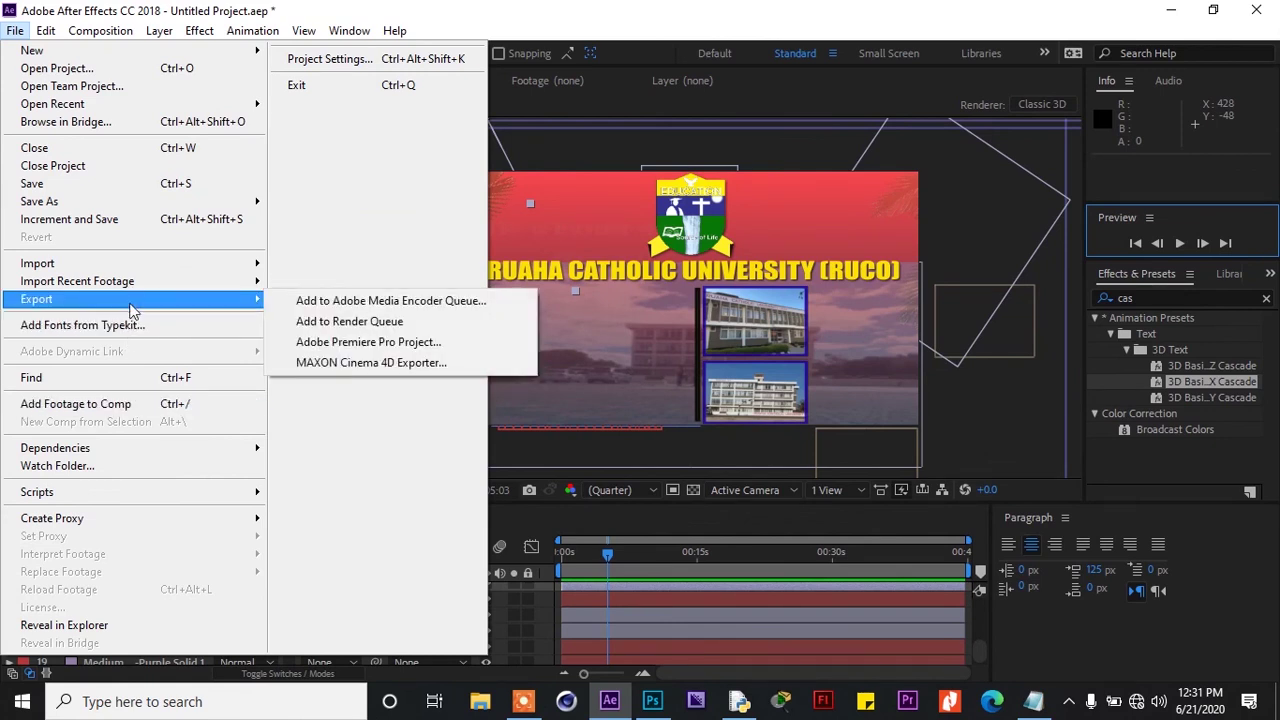
{"action": "left_click", "coordinate": [340, 324]}
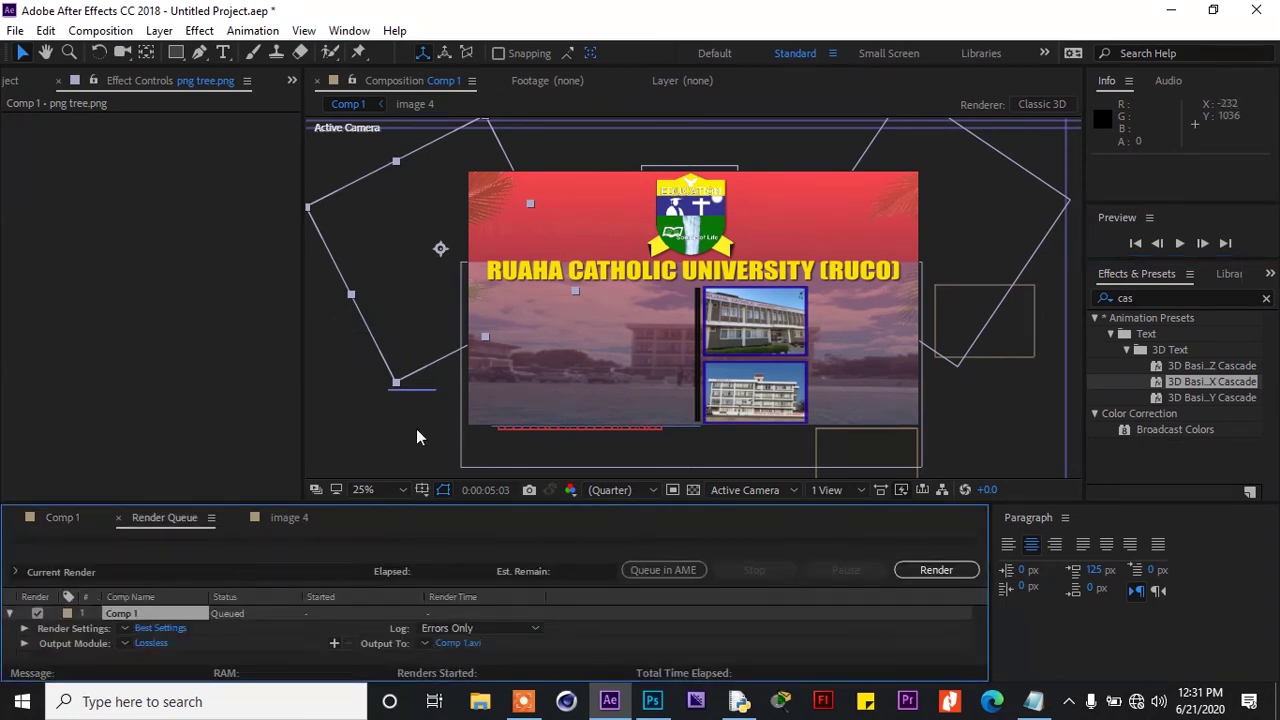
{"action": "left_click", "coordinate": [162, 647]}
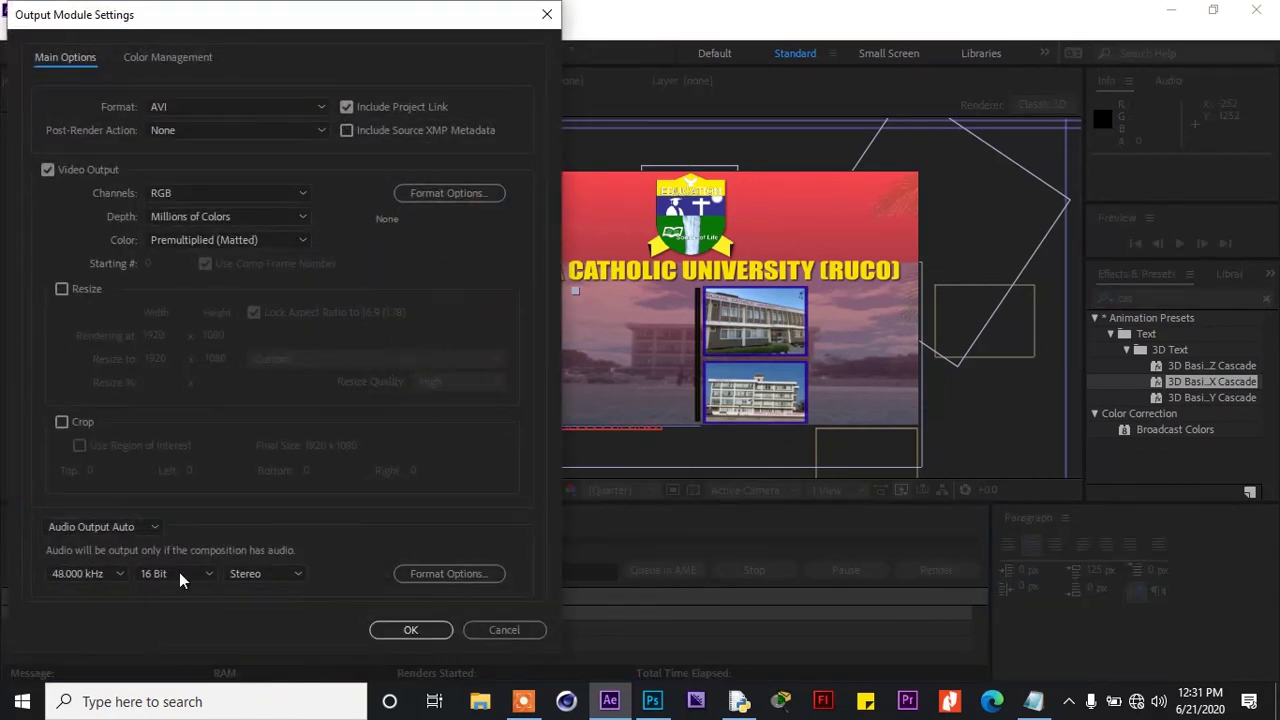
{"action": "left_click", "coordinate": [323, 106]}
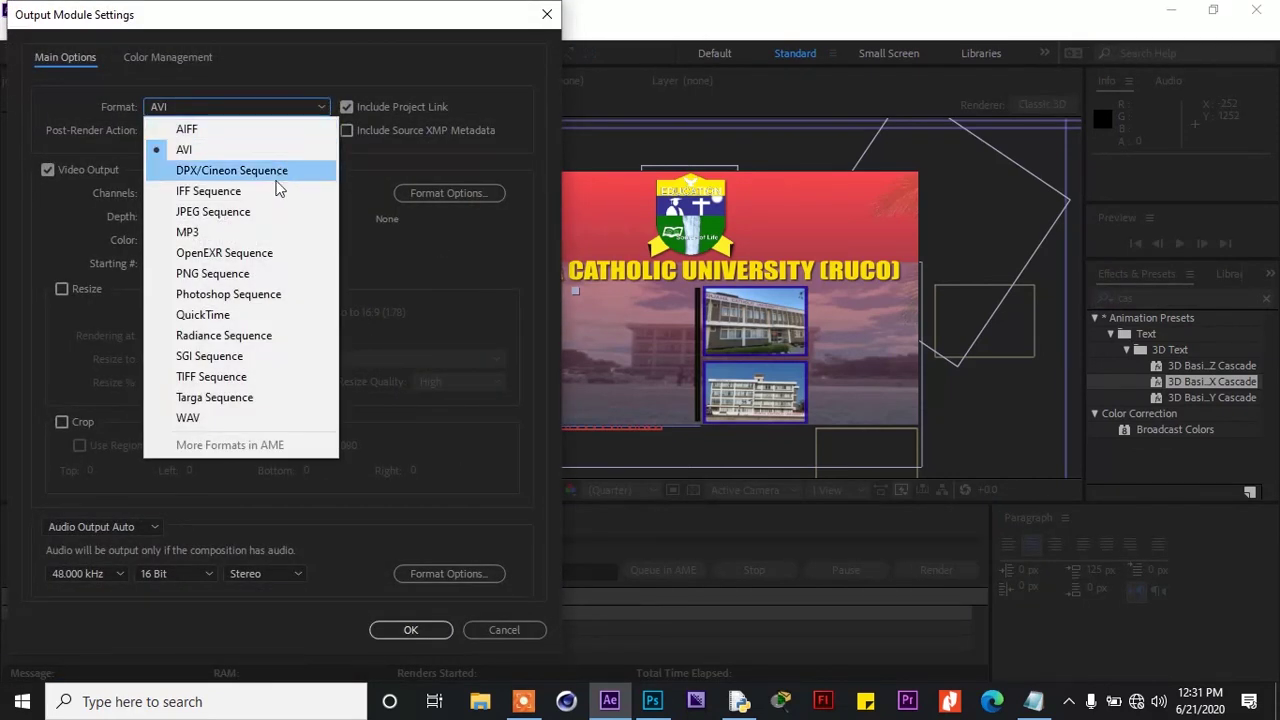
{"action": "left_click", "coordinate": [236, 325]}
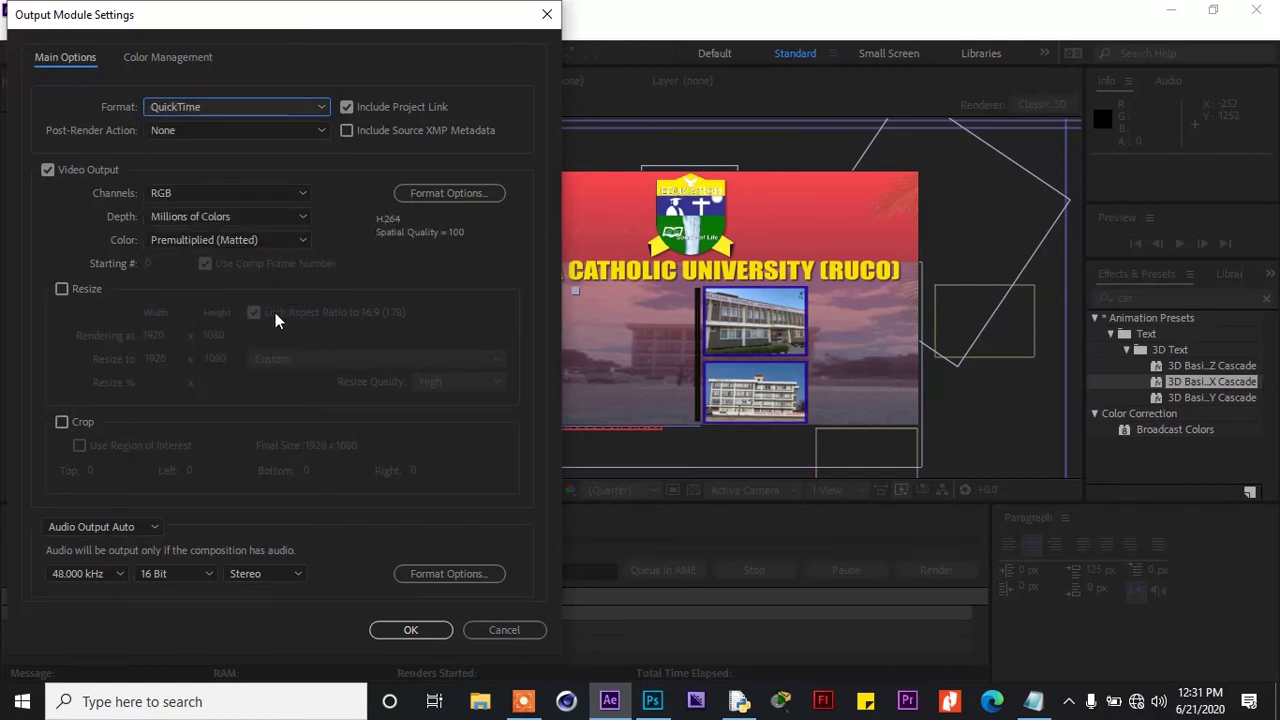
{"action": "left_click", "coordinate": [424, 628]}
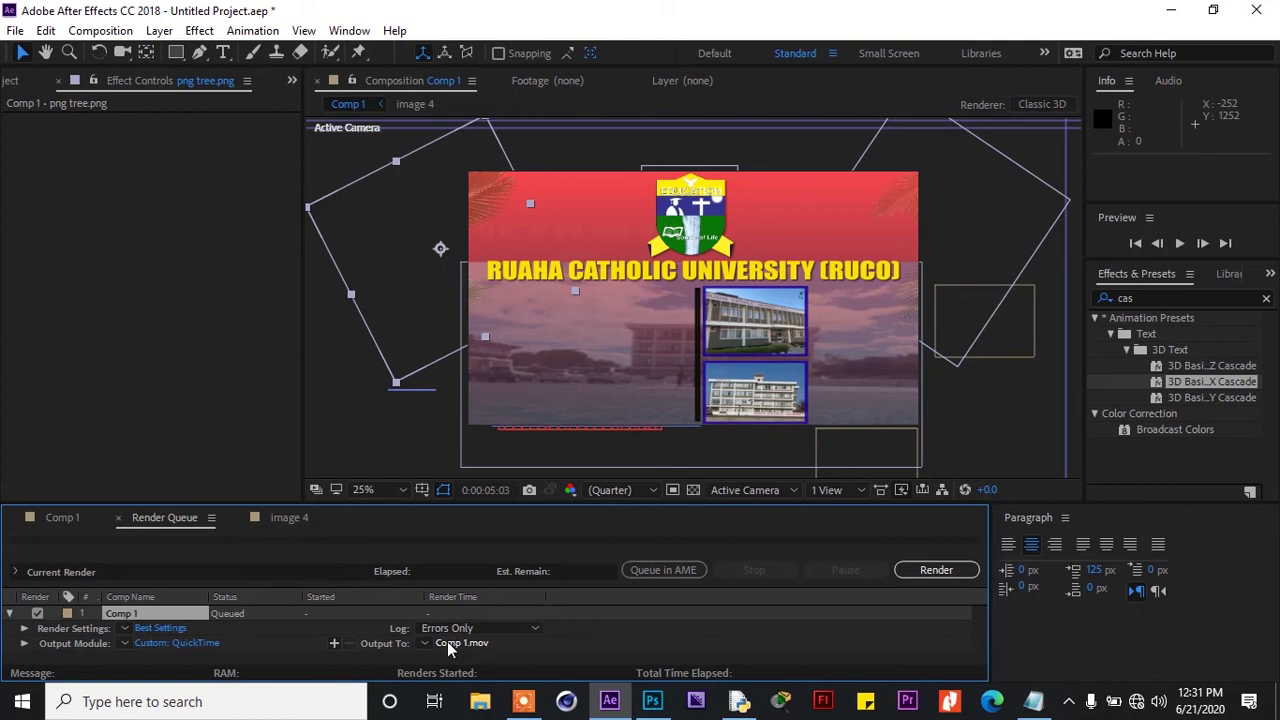
Name the output file promod.mov and start rendering Comp 1
{"action": "left_click", "coordinate": [447, 642]}
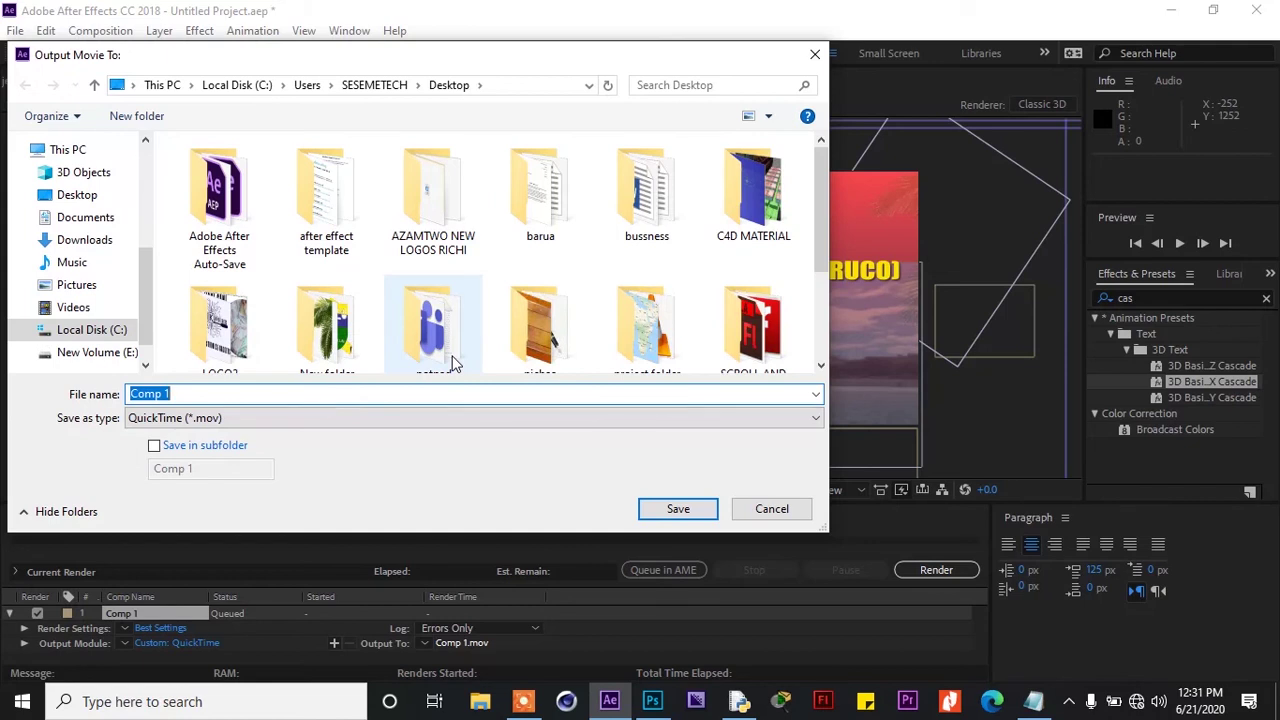
{"action": "type", "text": "p"}
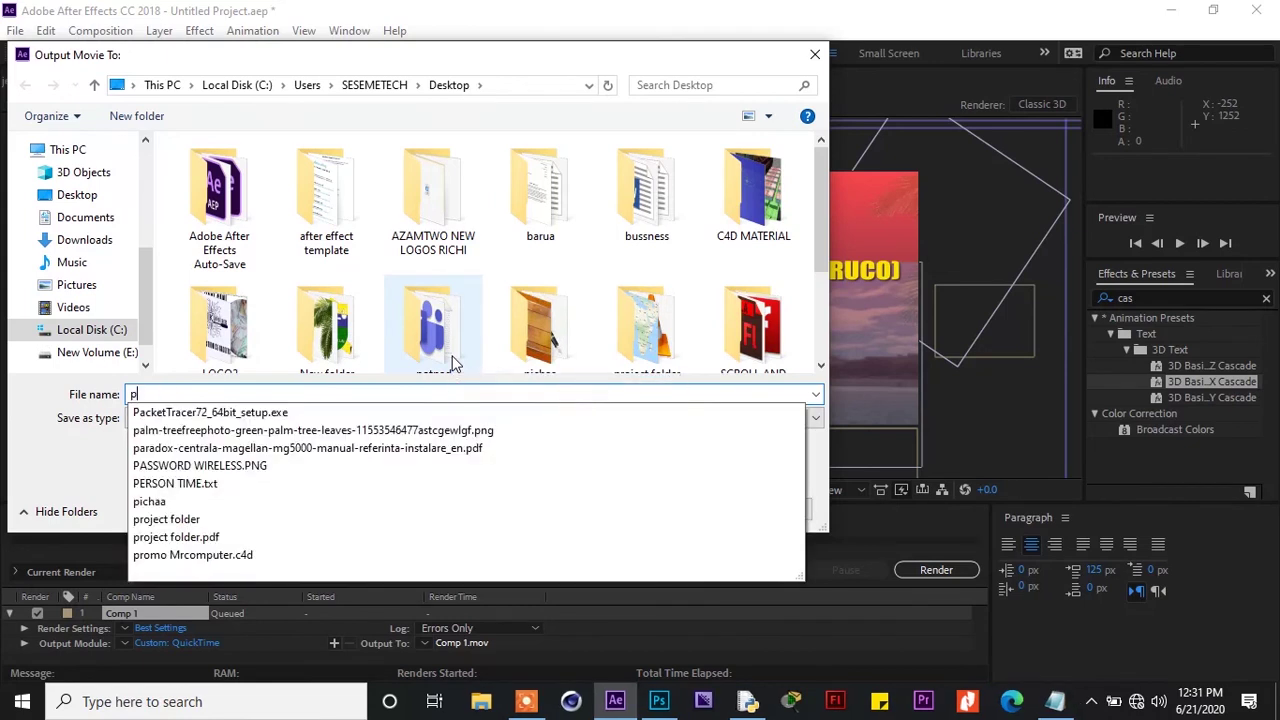
{"action": "type", "text": "romo"}
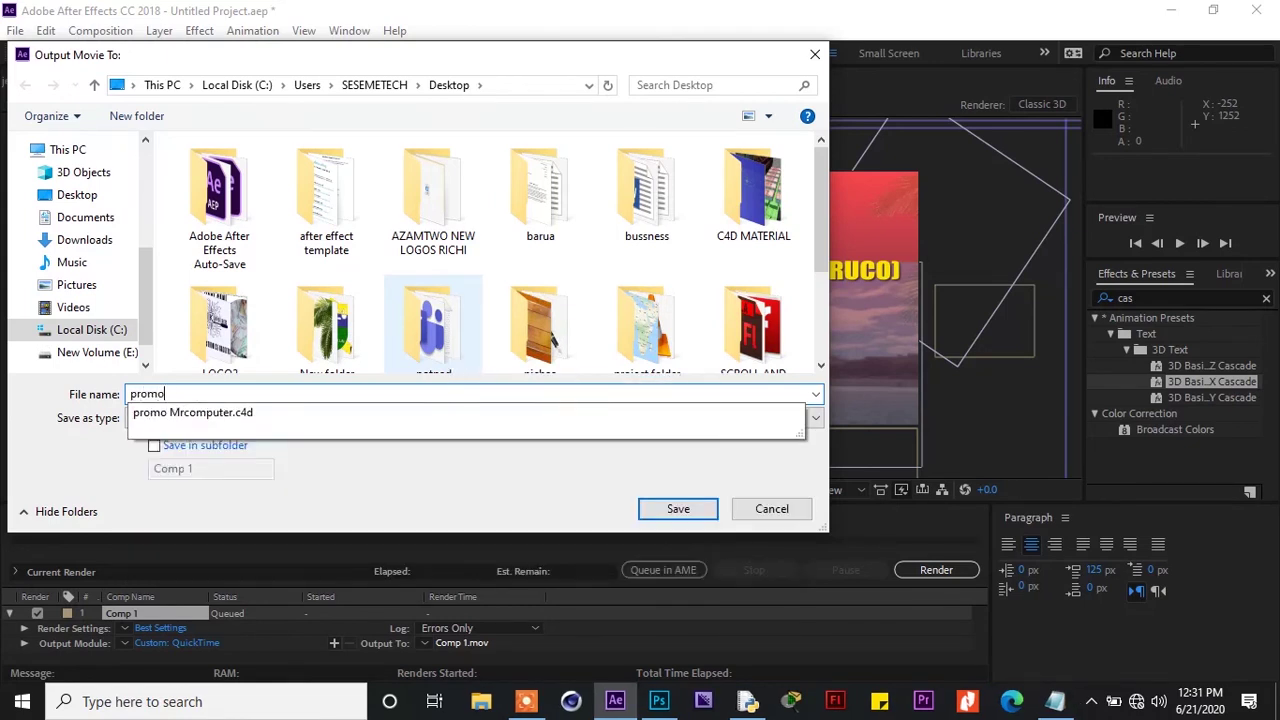
{"action": "type", "text": "d"}
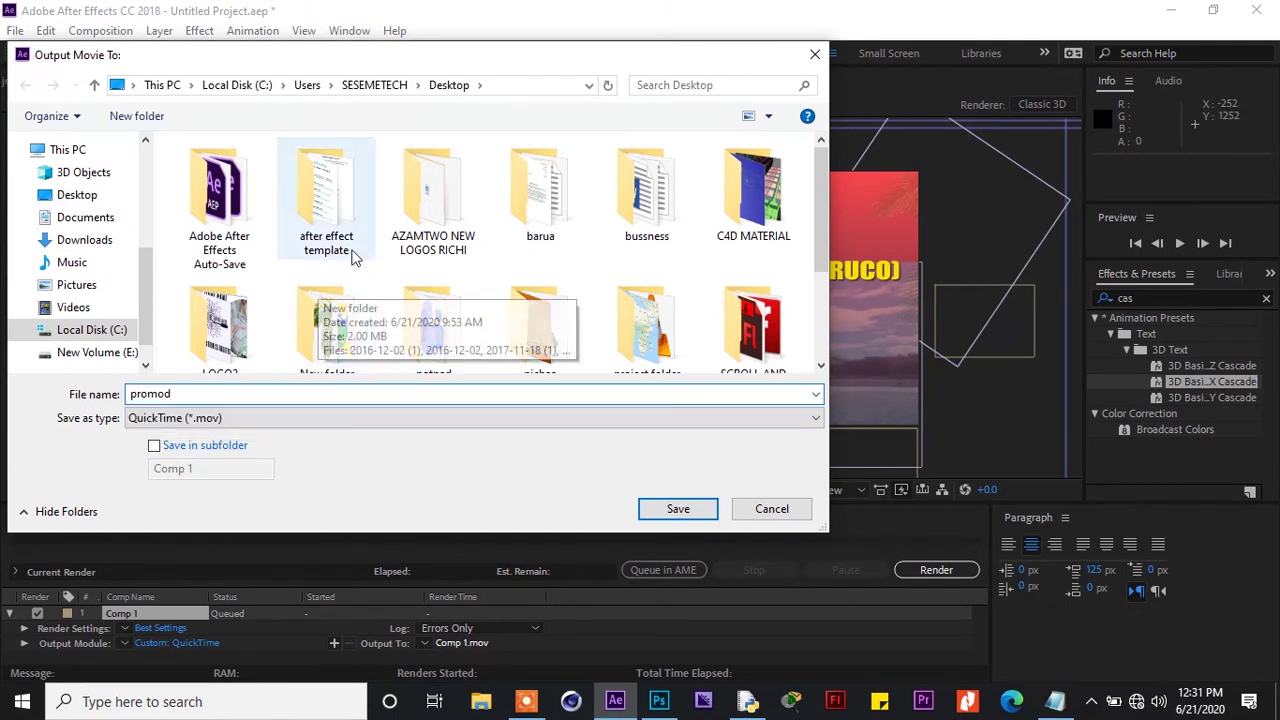
{"action": "left_click", "coordinate": [678, 509]}
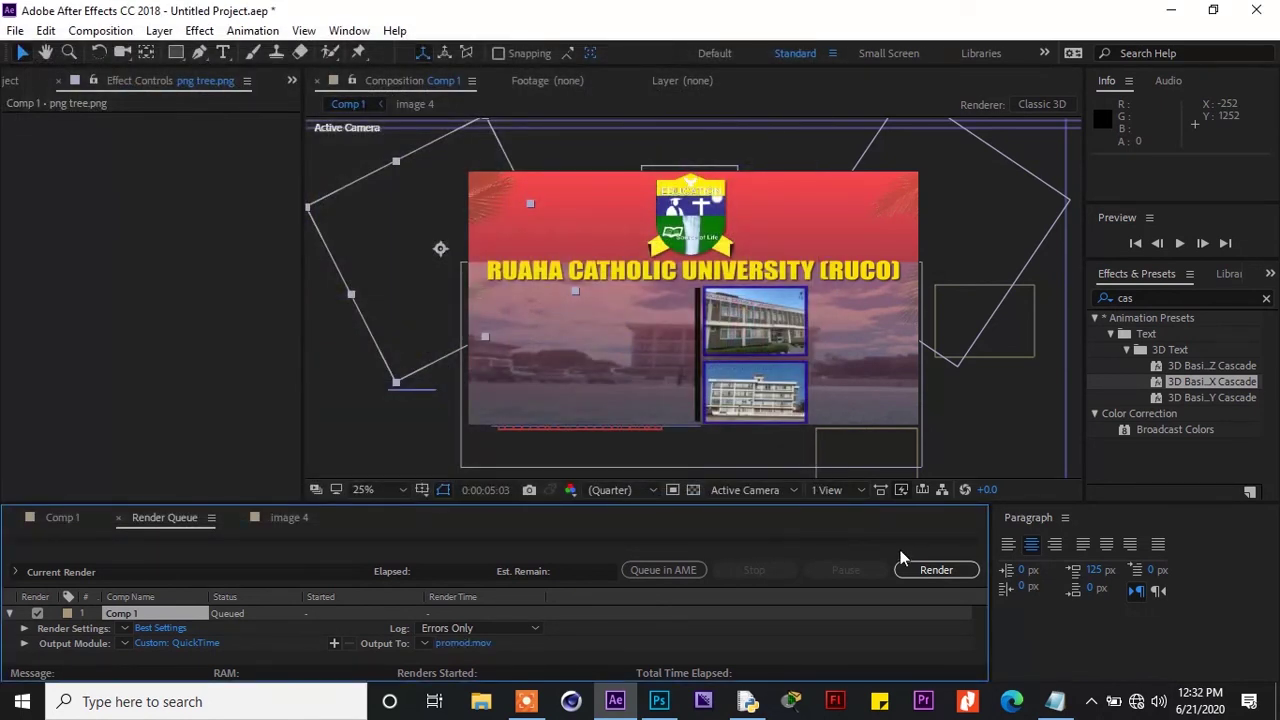
{"action": "left_click", "coordinate": [920, 571]}
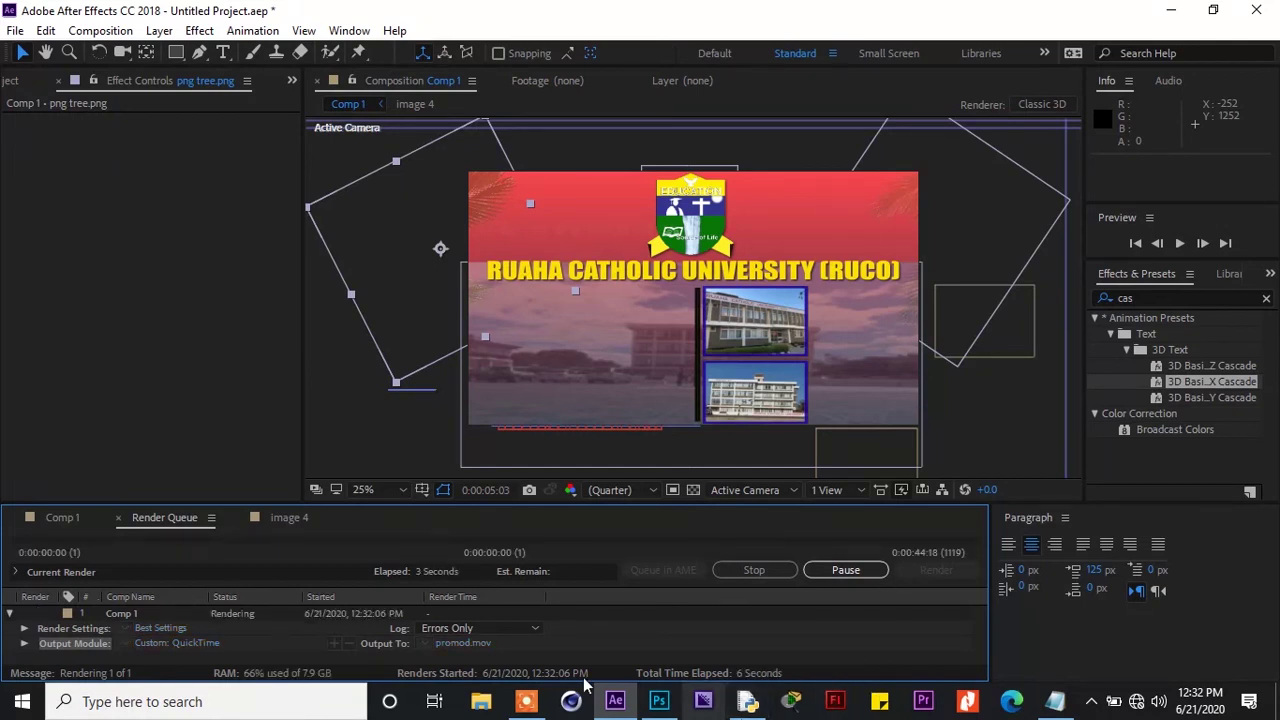
{"action": "left_click", "coordinate": [526, 701]}
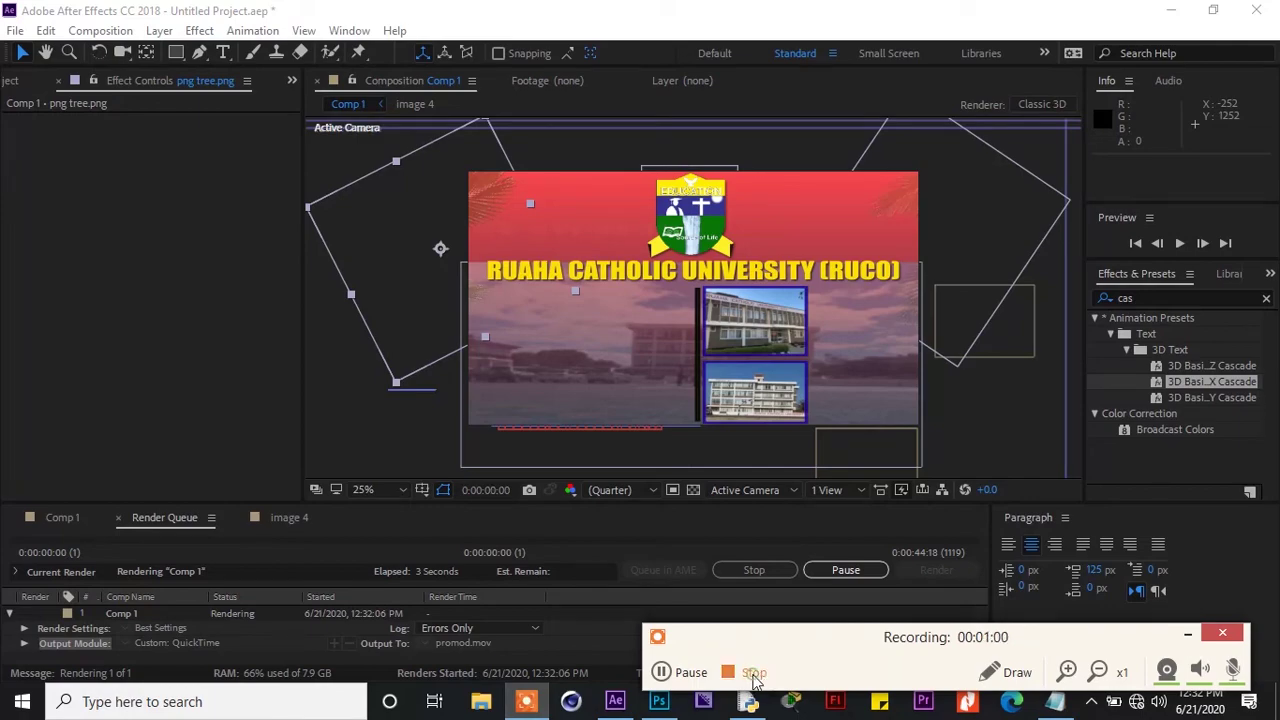
{"action": "left_click", "coordinate": [752, 673]}
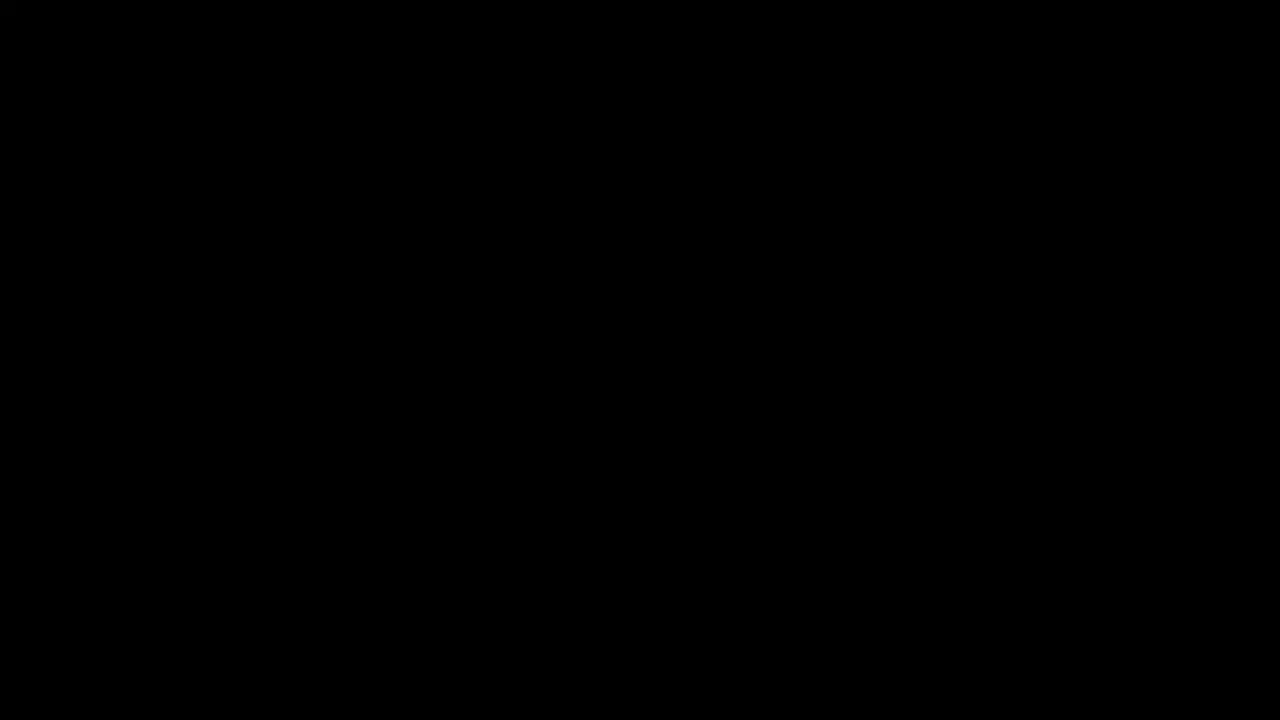